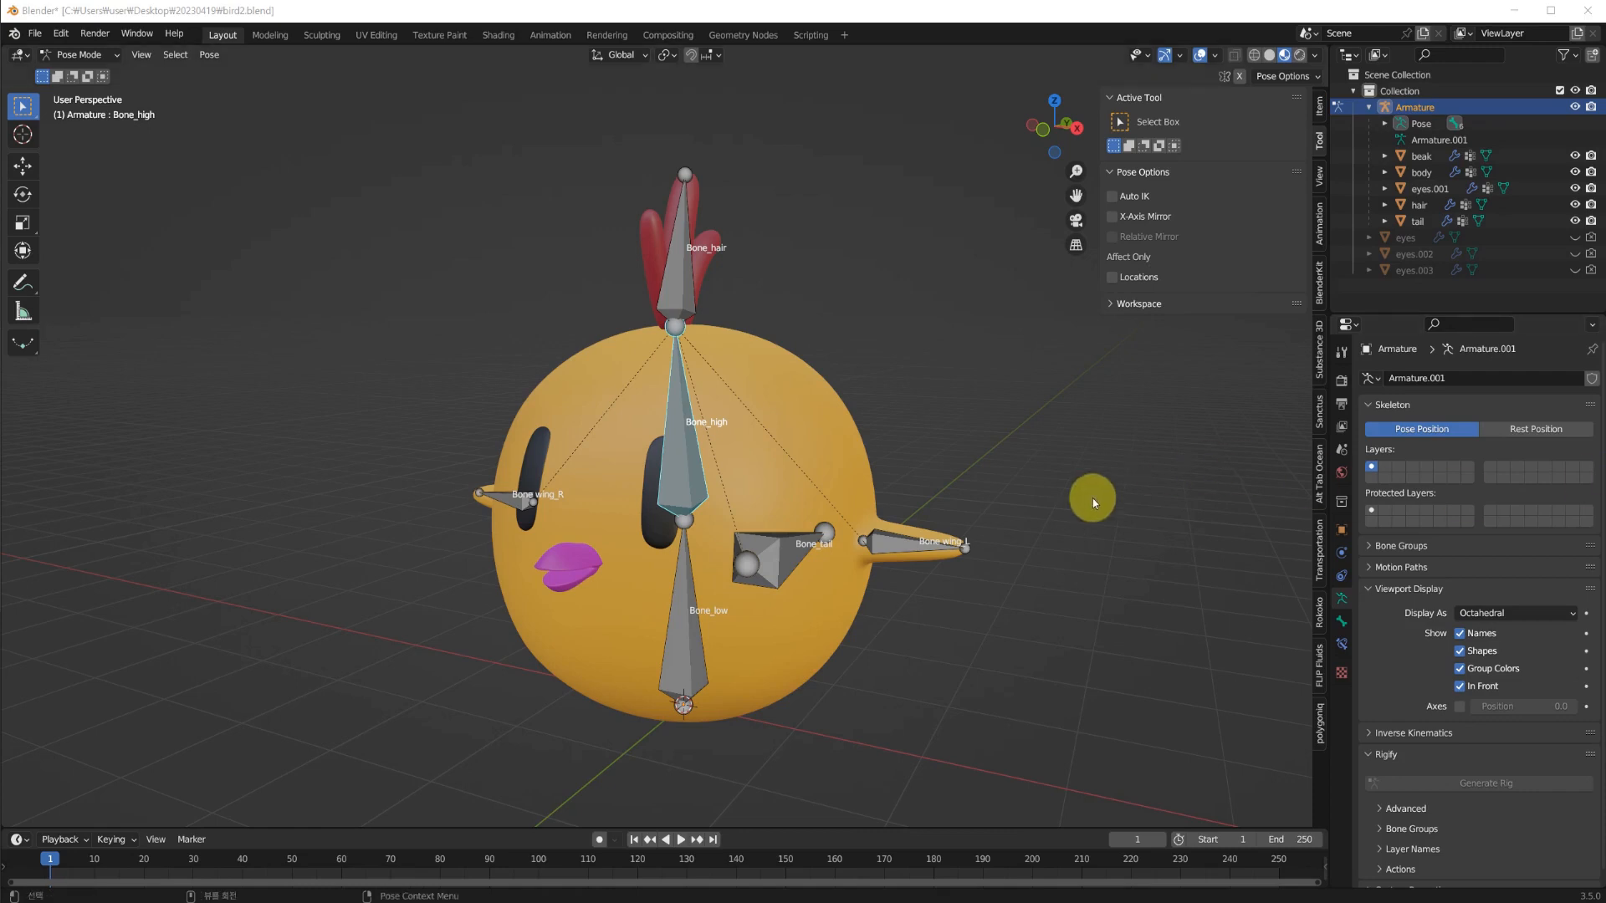
Try rotating the hair bone and the tail bone to test the rig, cancelling both rotations.
{"action": "middle_click_drag", "start_coordinate": [885, 614], "coordinate": [1040, 596]}
{"action": "left_click", "coordinate": [677, 292]}
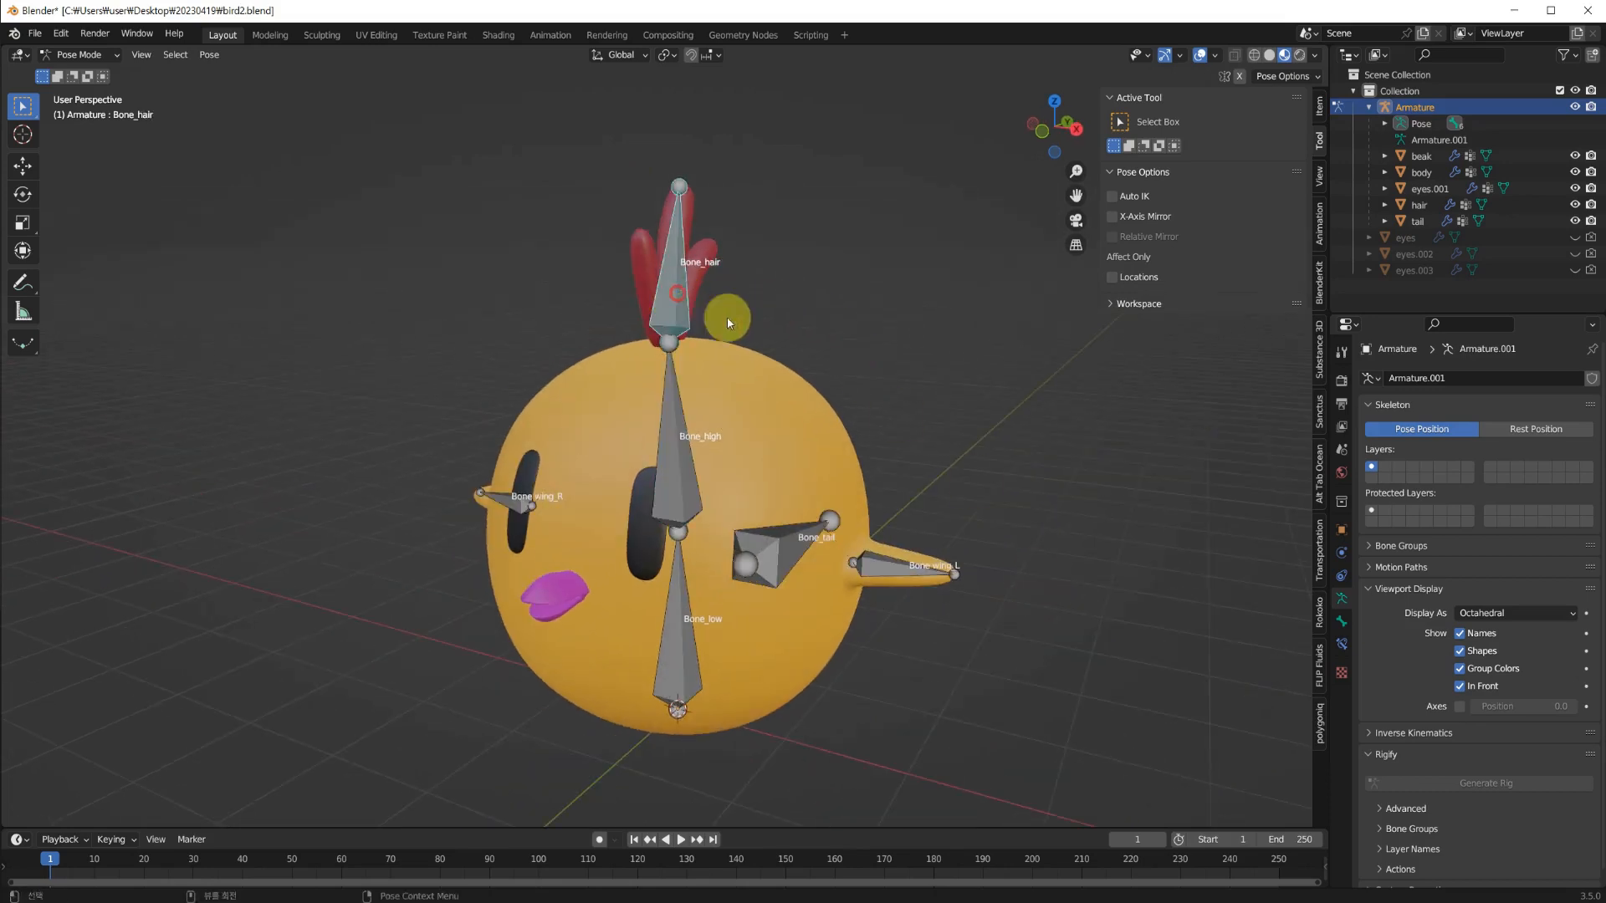
{"action": "key", "text": "r"}
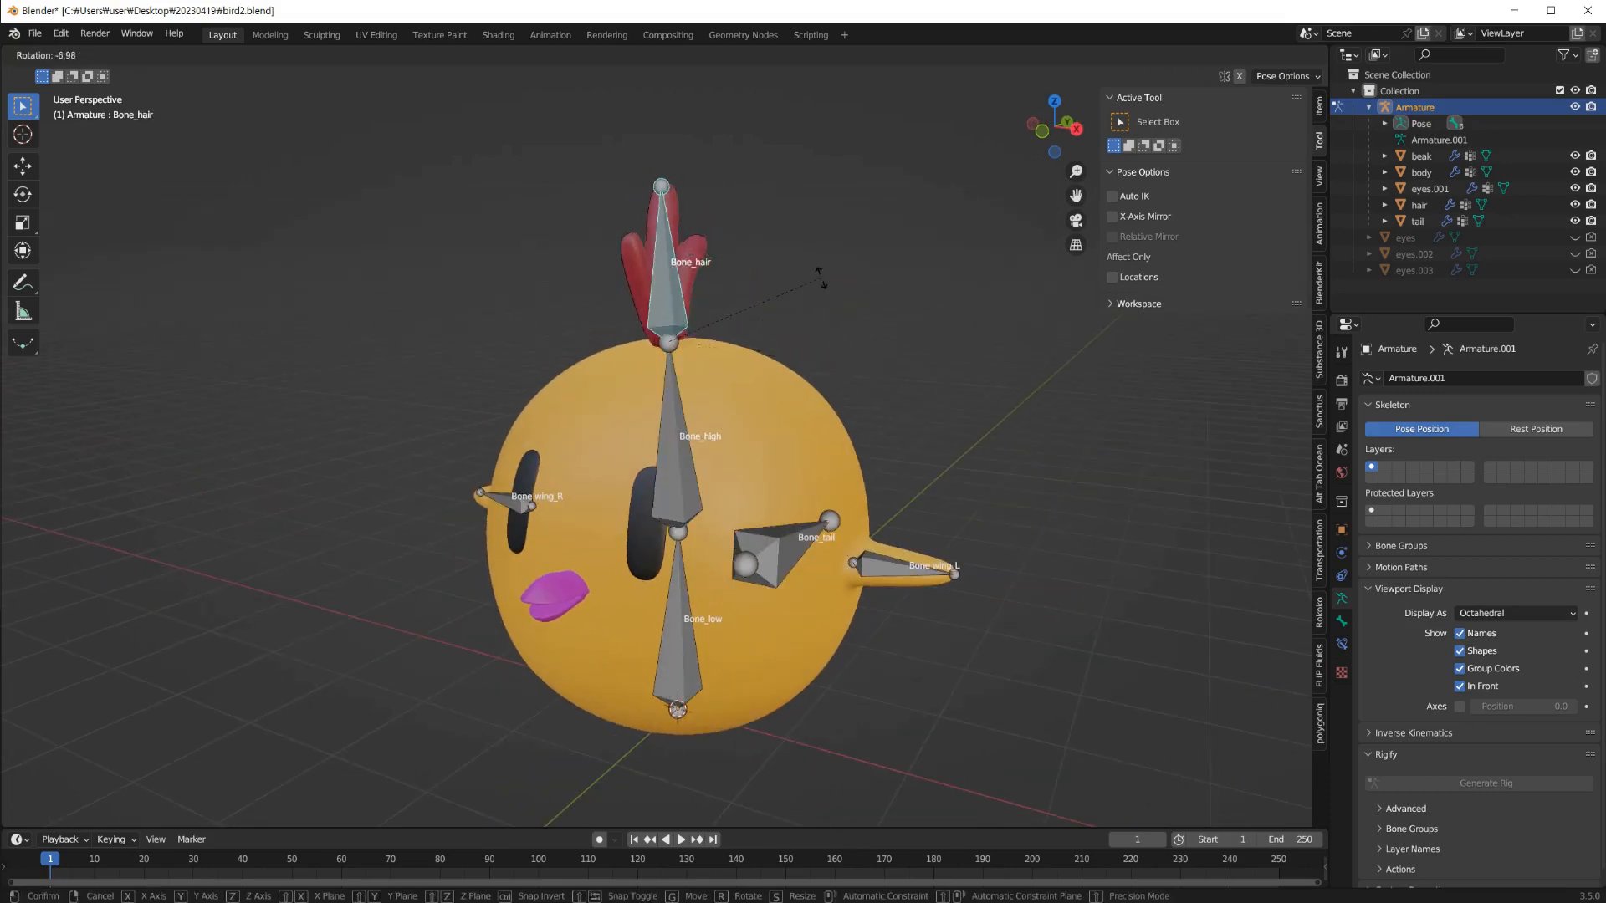
{"action": "right_click", "coordinate": [833, 304]}
{"action": "middle_click_drag", "start_coordinate": [905, 370], "coordinate": [829, 363]}
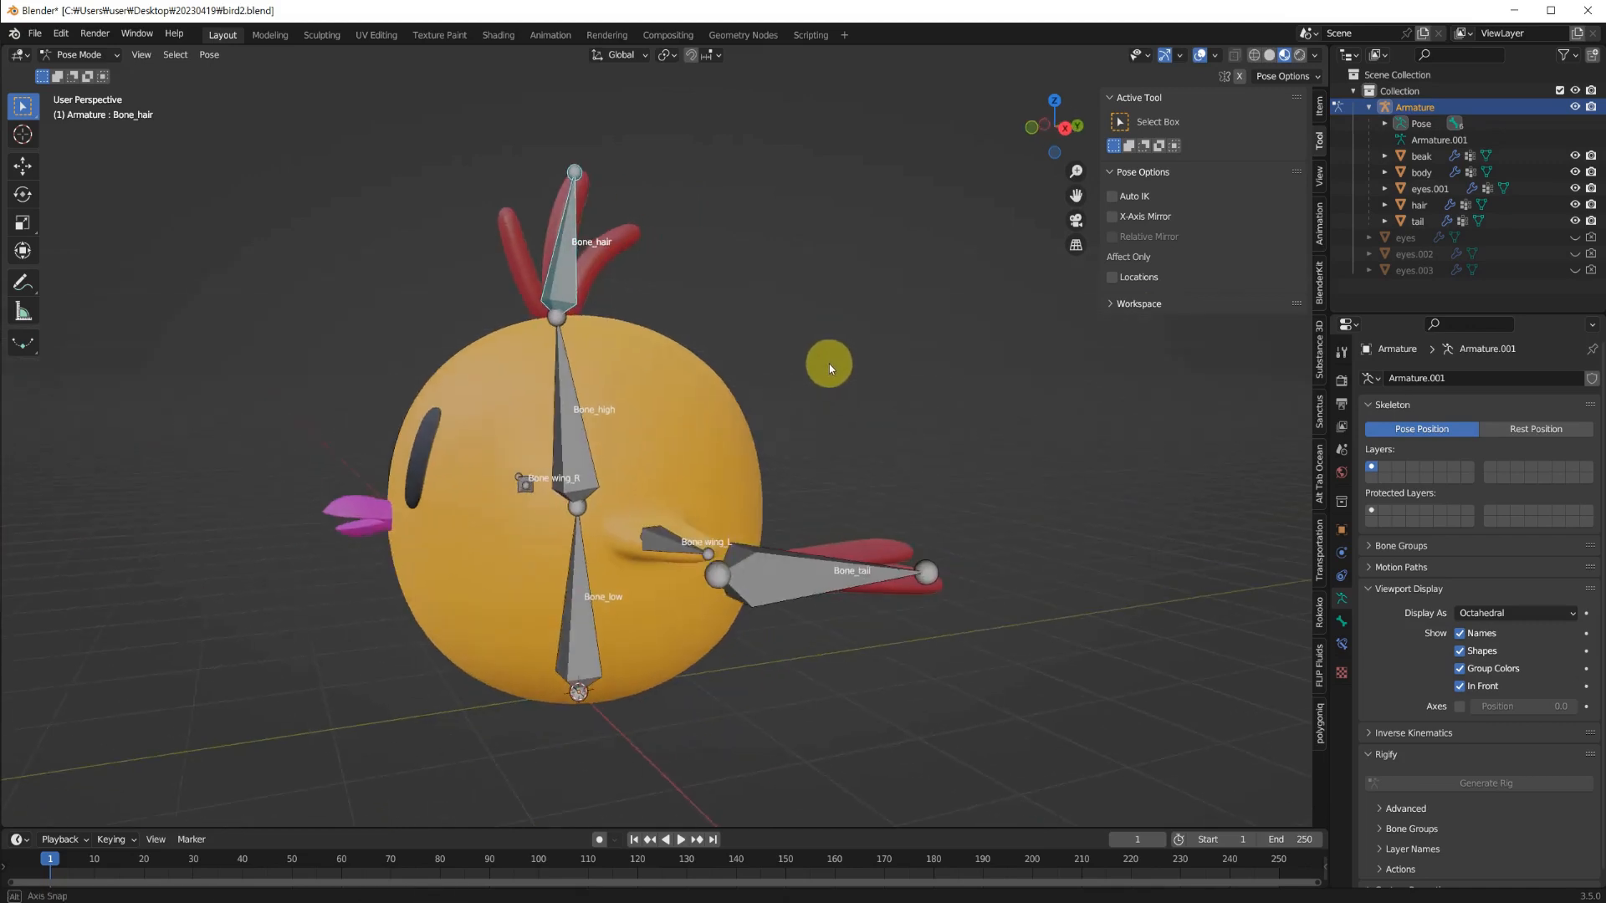
{"action": "left_click", "coordinate": [779, 573]}
{"action": "key", "text": "r"}
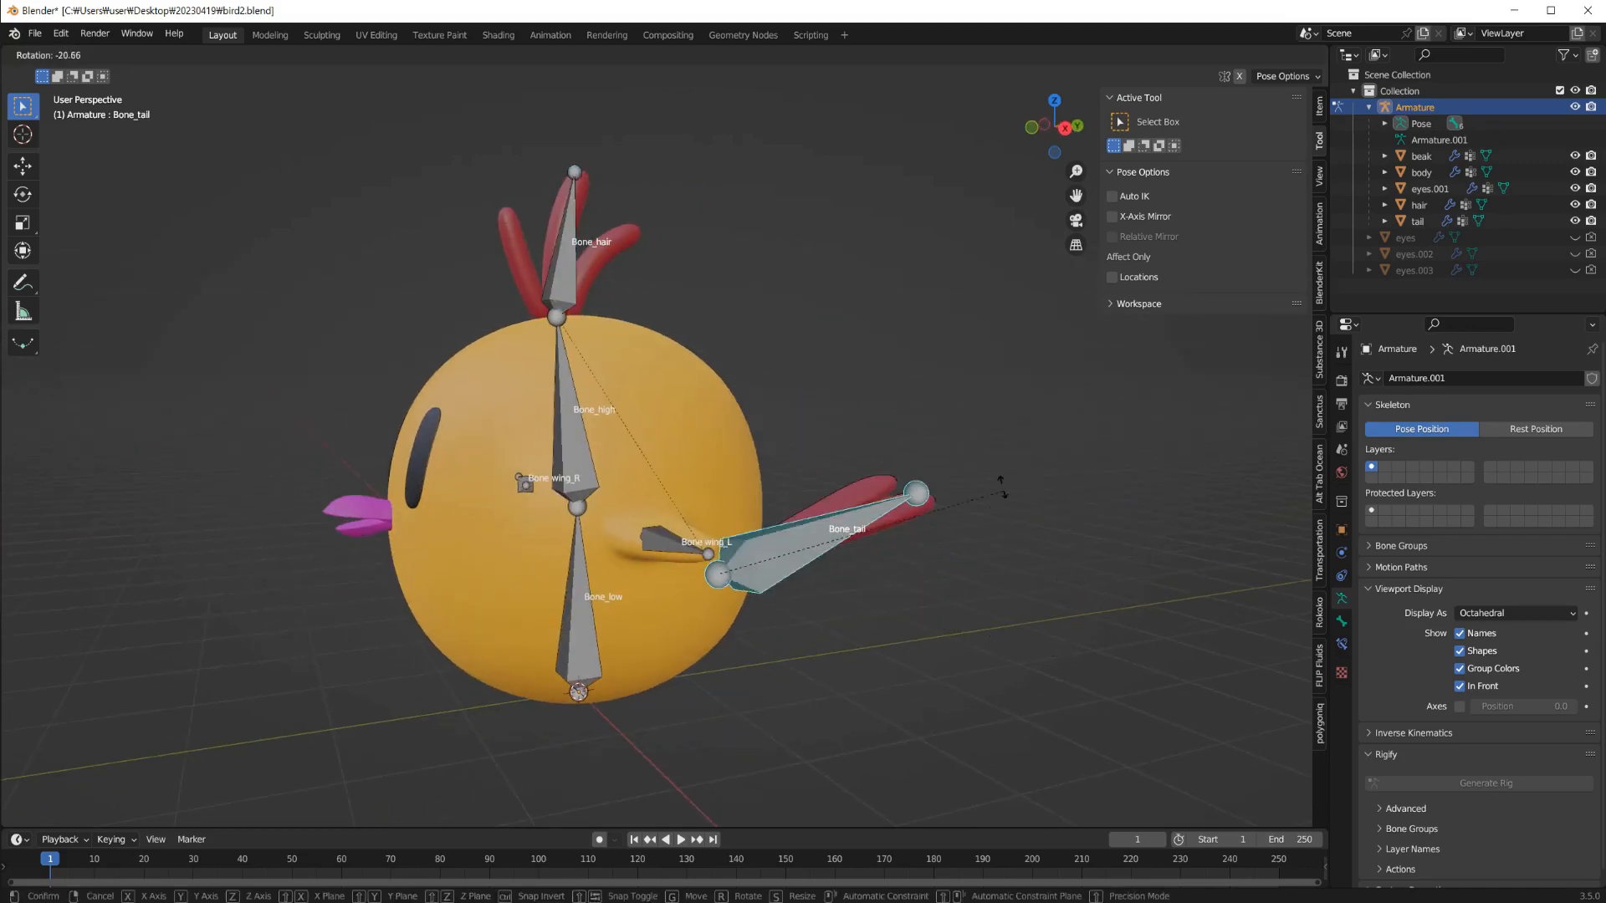
{"action": "right_click", "coordinate": [868, 395]}
{"action": "middle_click_drag", "start_coordinate": [868, 395], "coordinate": [927, 409]}
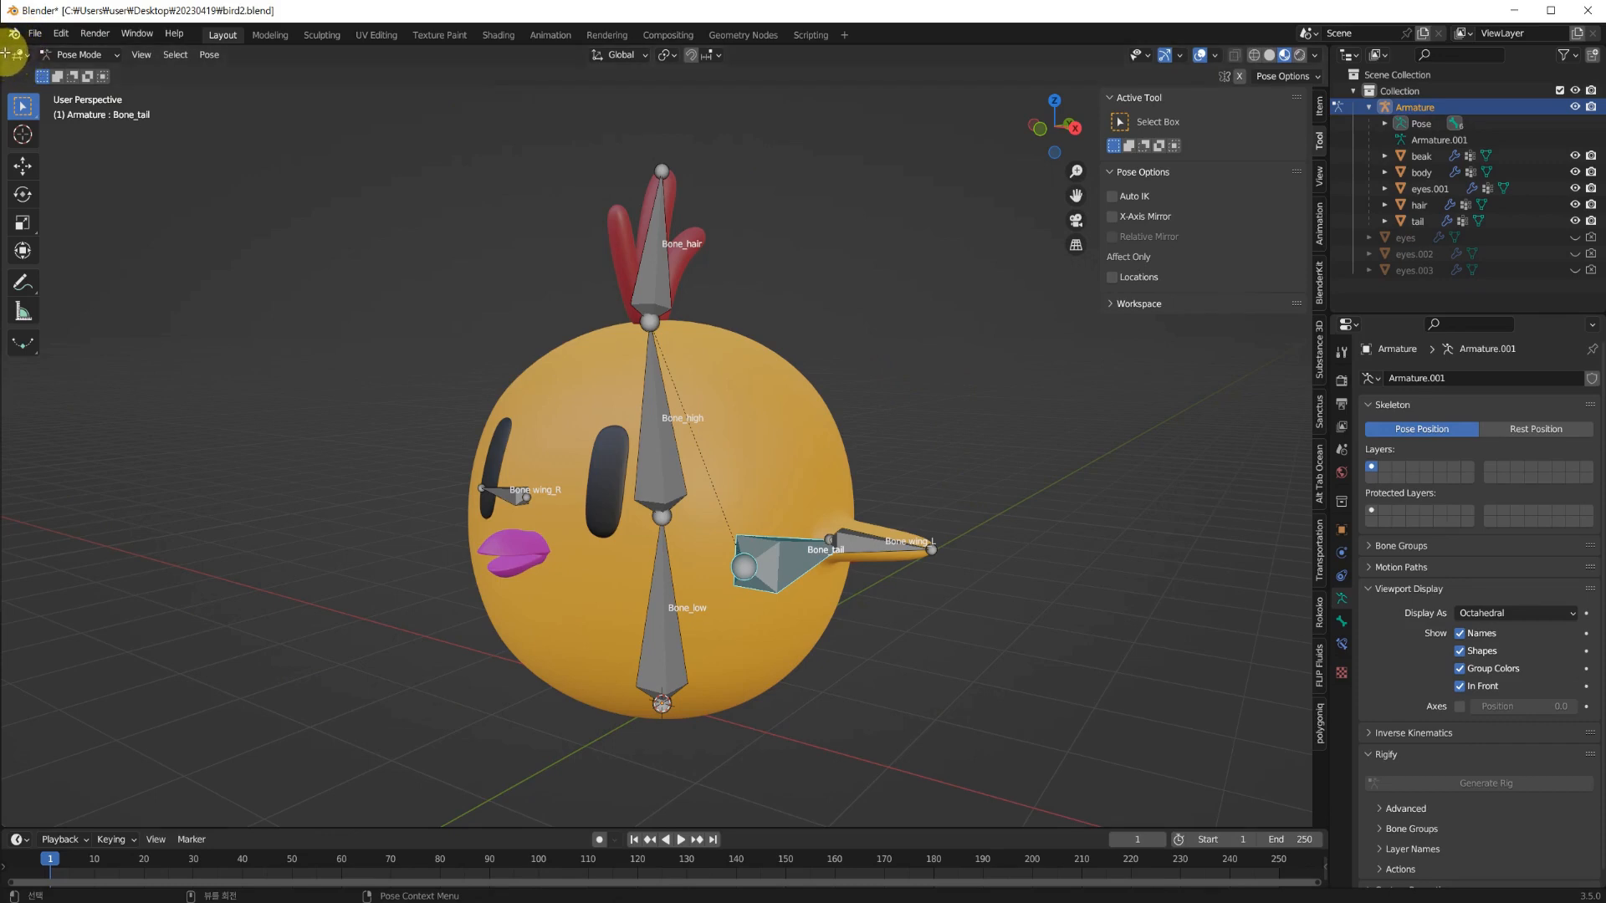
Split the 3D viewport vertically into two areas and divide the left one horizontally into two stacked areas.
{"action": "left_click_drag", "start_coordinate": [5, 52], "coordinate": [672, 125]}
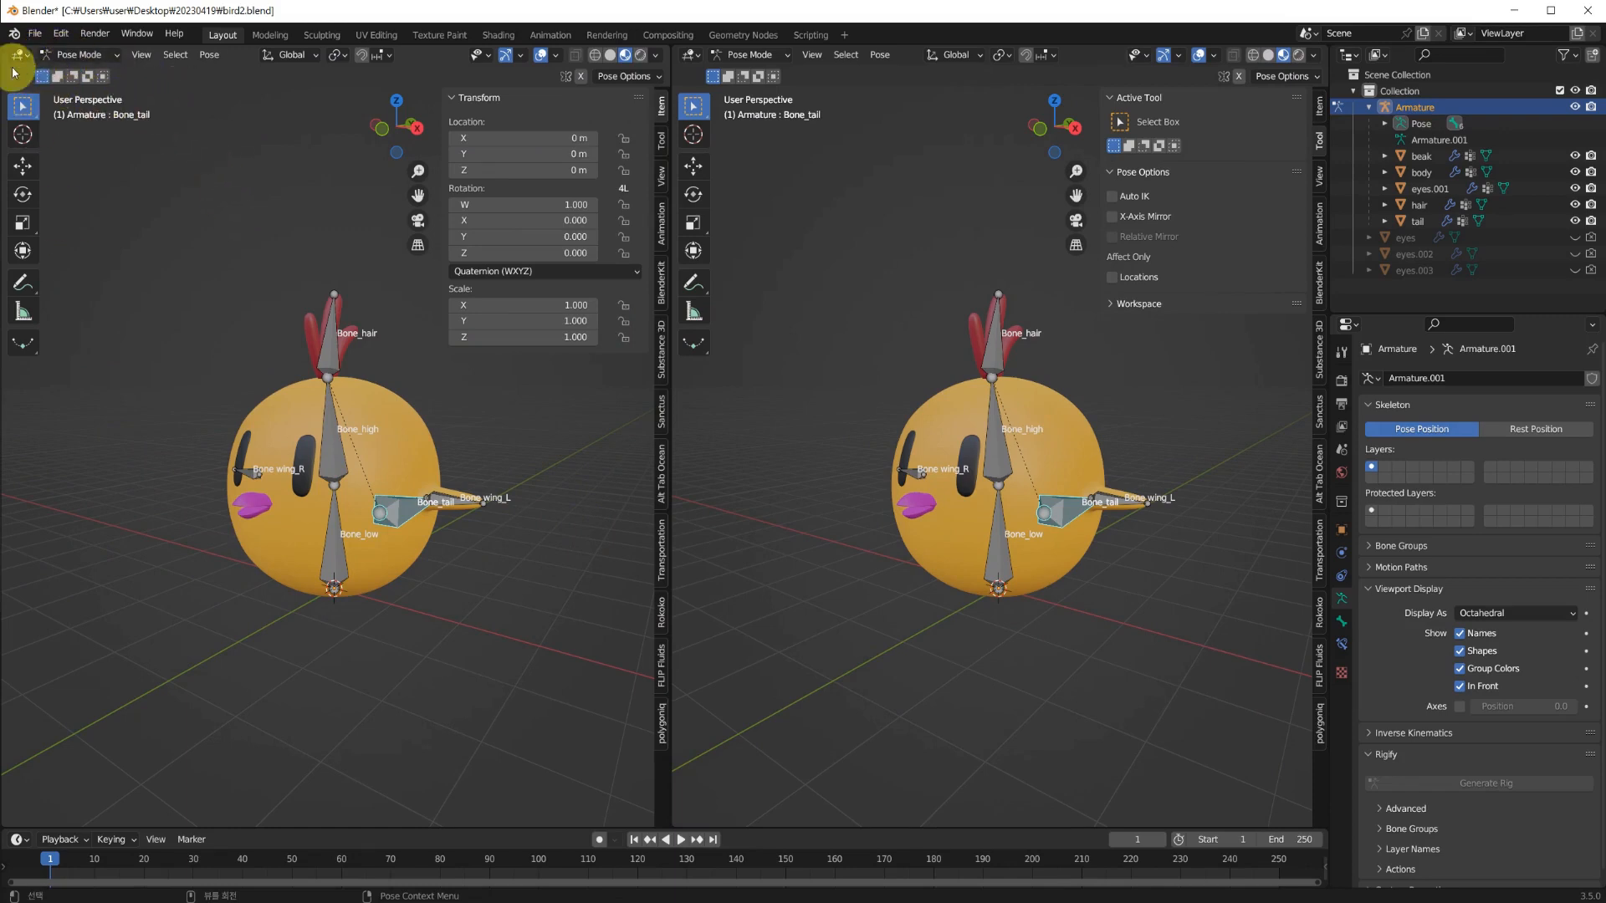
{"action": "left_click_drag", "start_coordinate": [4, 48], "coordinate": [28, 428]}
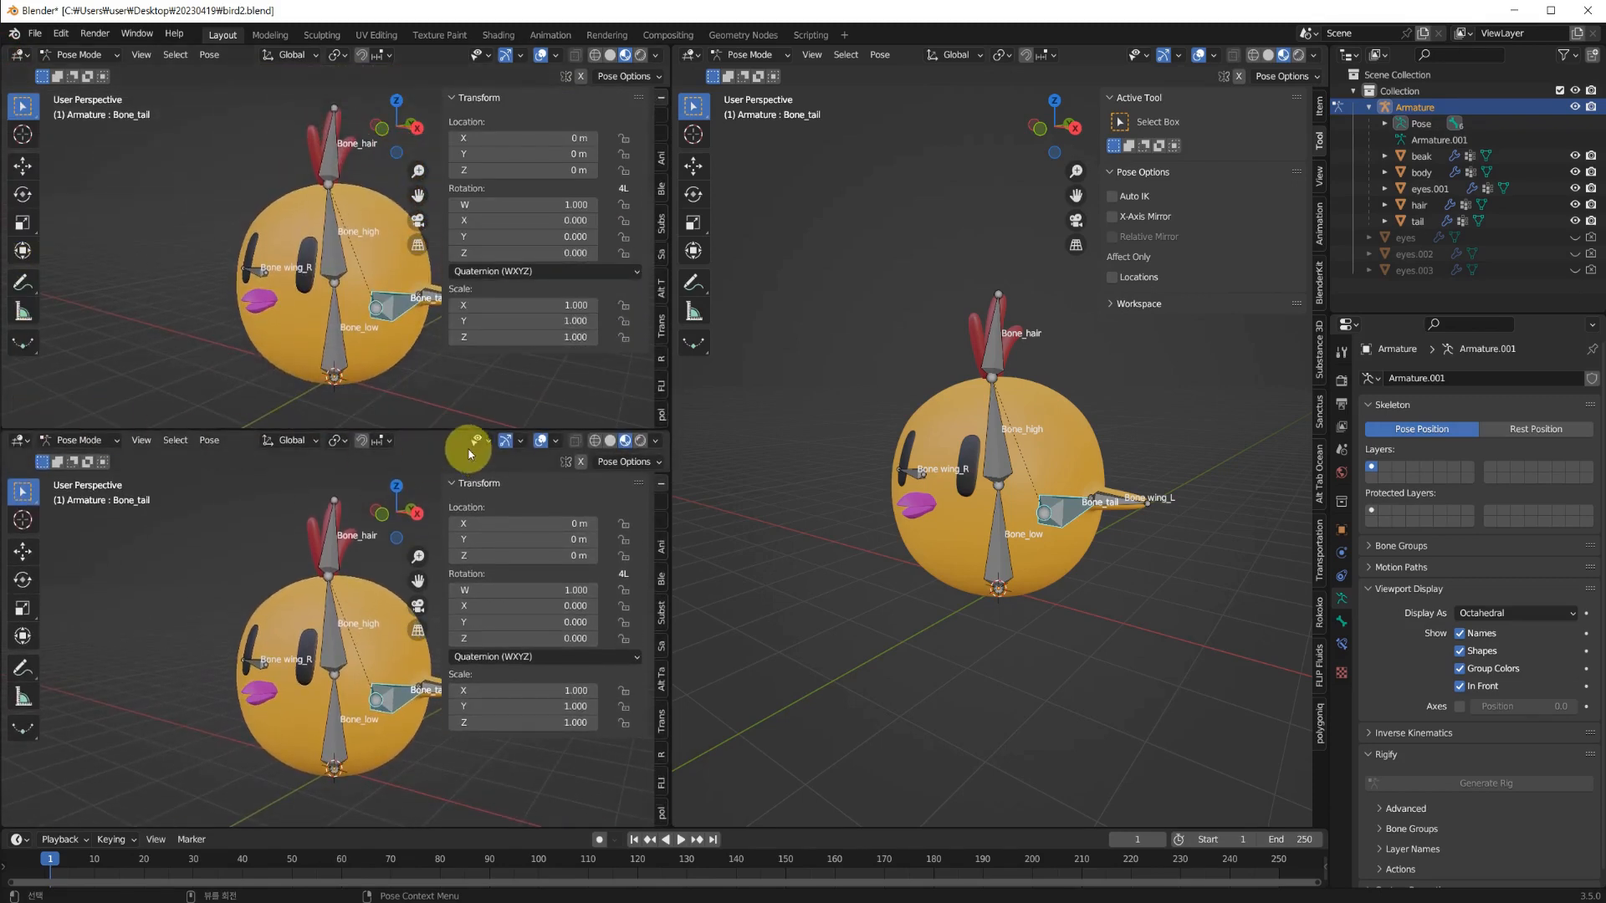
{"action": "middle_click_drag", "start_coordinate": [968, 518], "coordinate": [960, 369]}
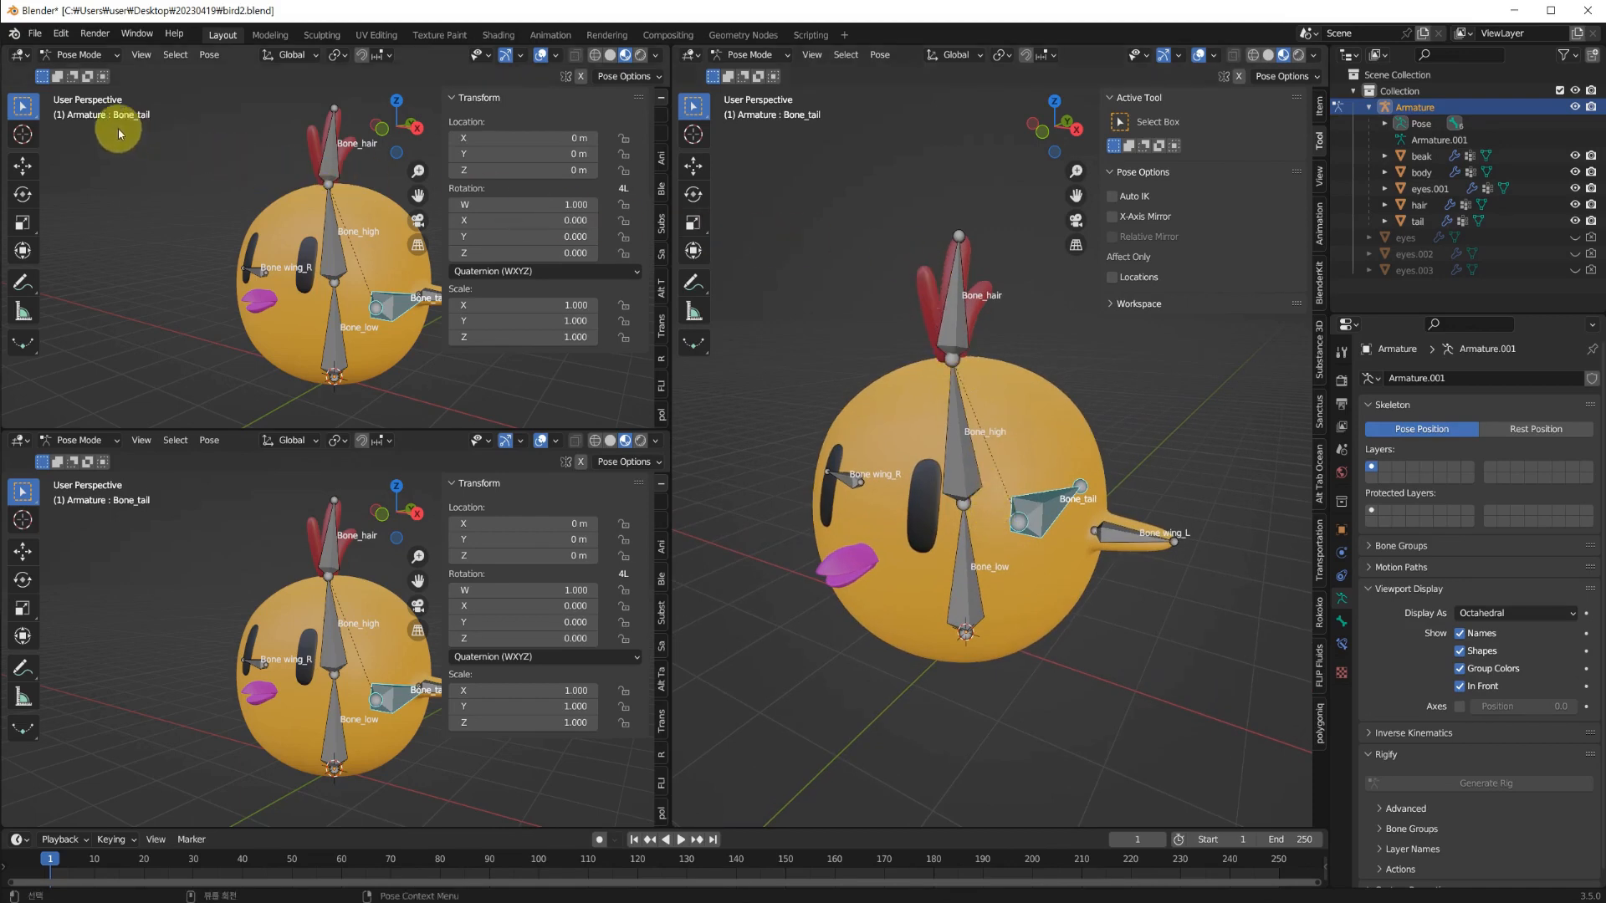
Change the upper-left area to the Dope Sheet and the lower-left area to the Graph Editor.
{"action": "left_click", "coordinate": [19, 57]}
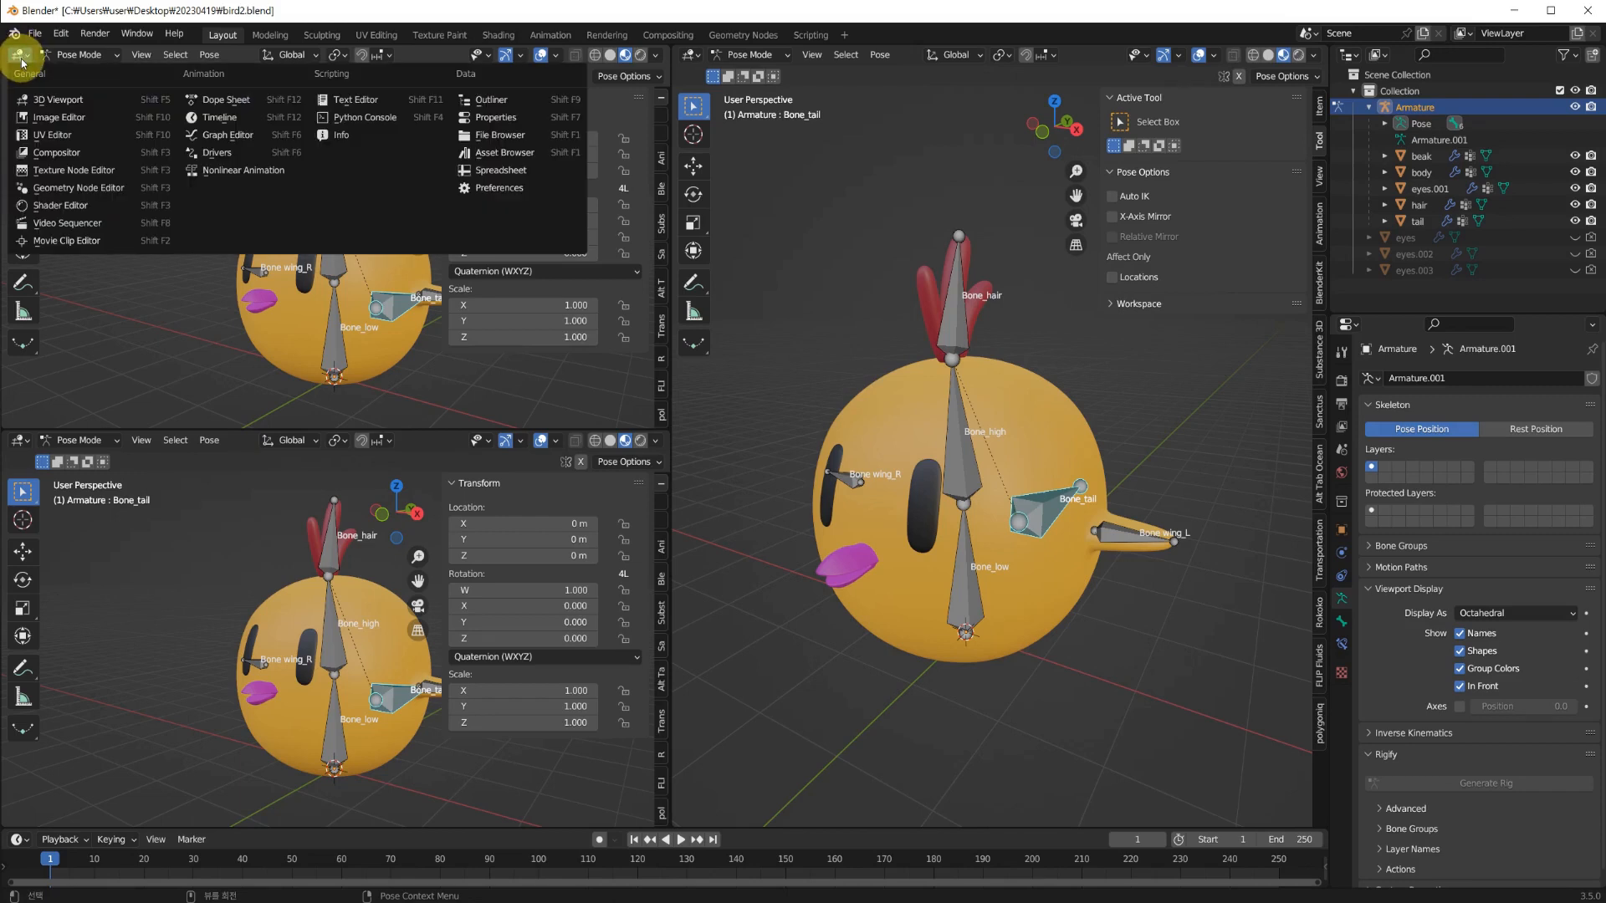
{"action": "left_click", "coordinate": [233, 101]}
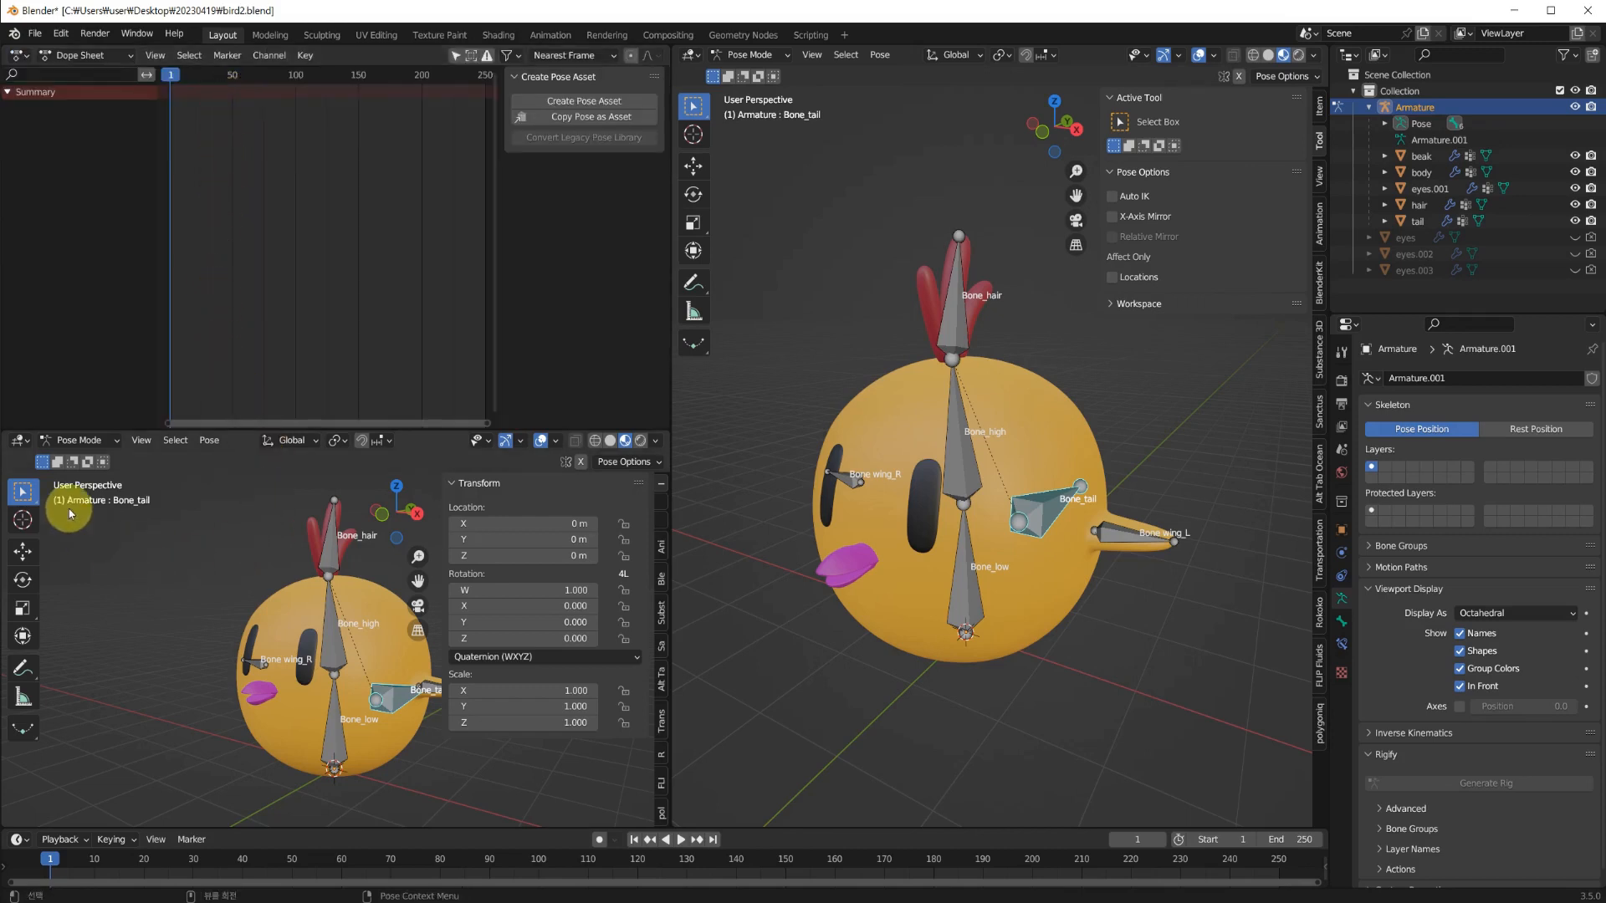
{"action": "left_click", "coordinate": [20, 440]}
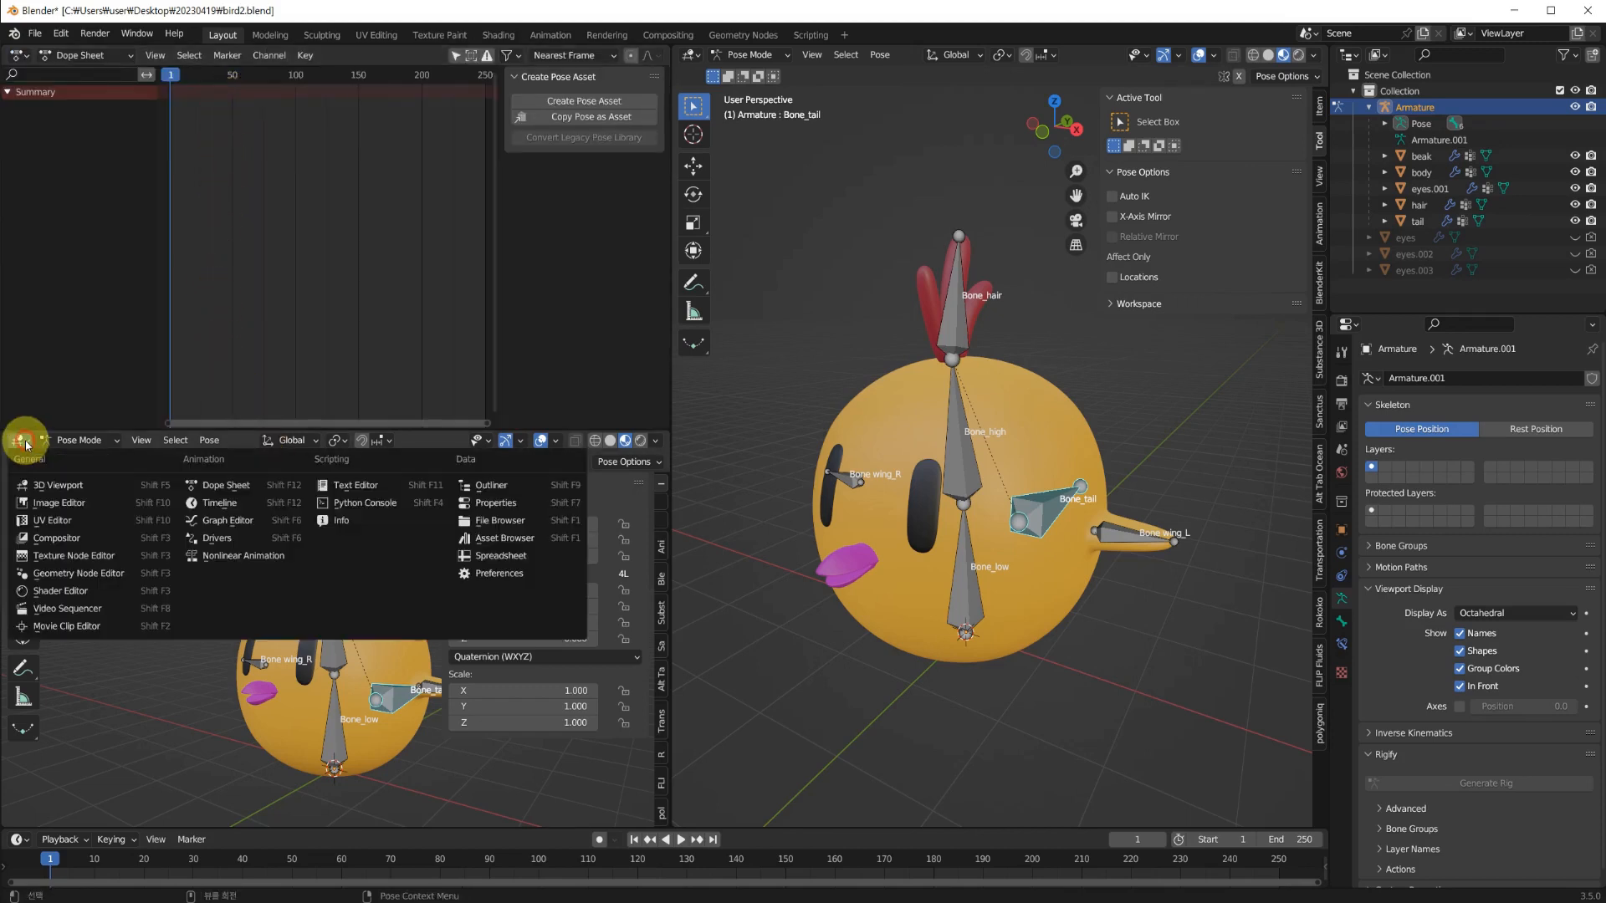
{"action": "left_click", "coordinate": [218, 522]}
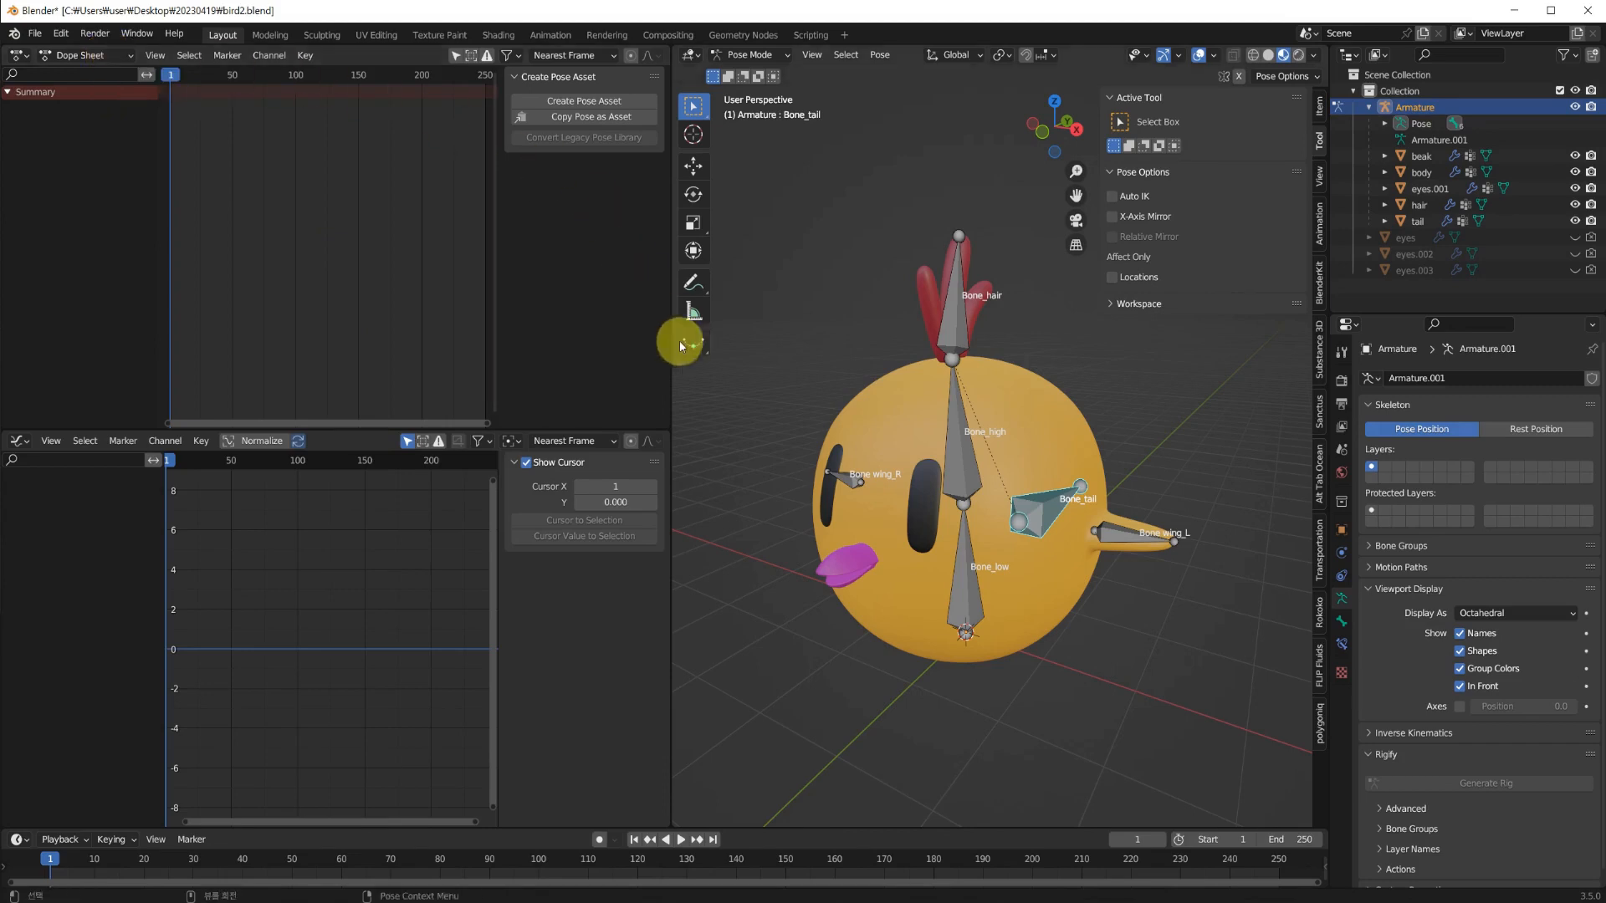
Switch the Dope Sheet to the Action Editor and create a new action named jump.
{"action": "left_click", "coordinate": [105, 59]}
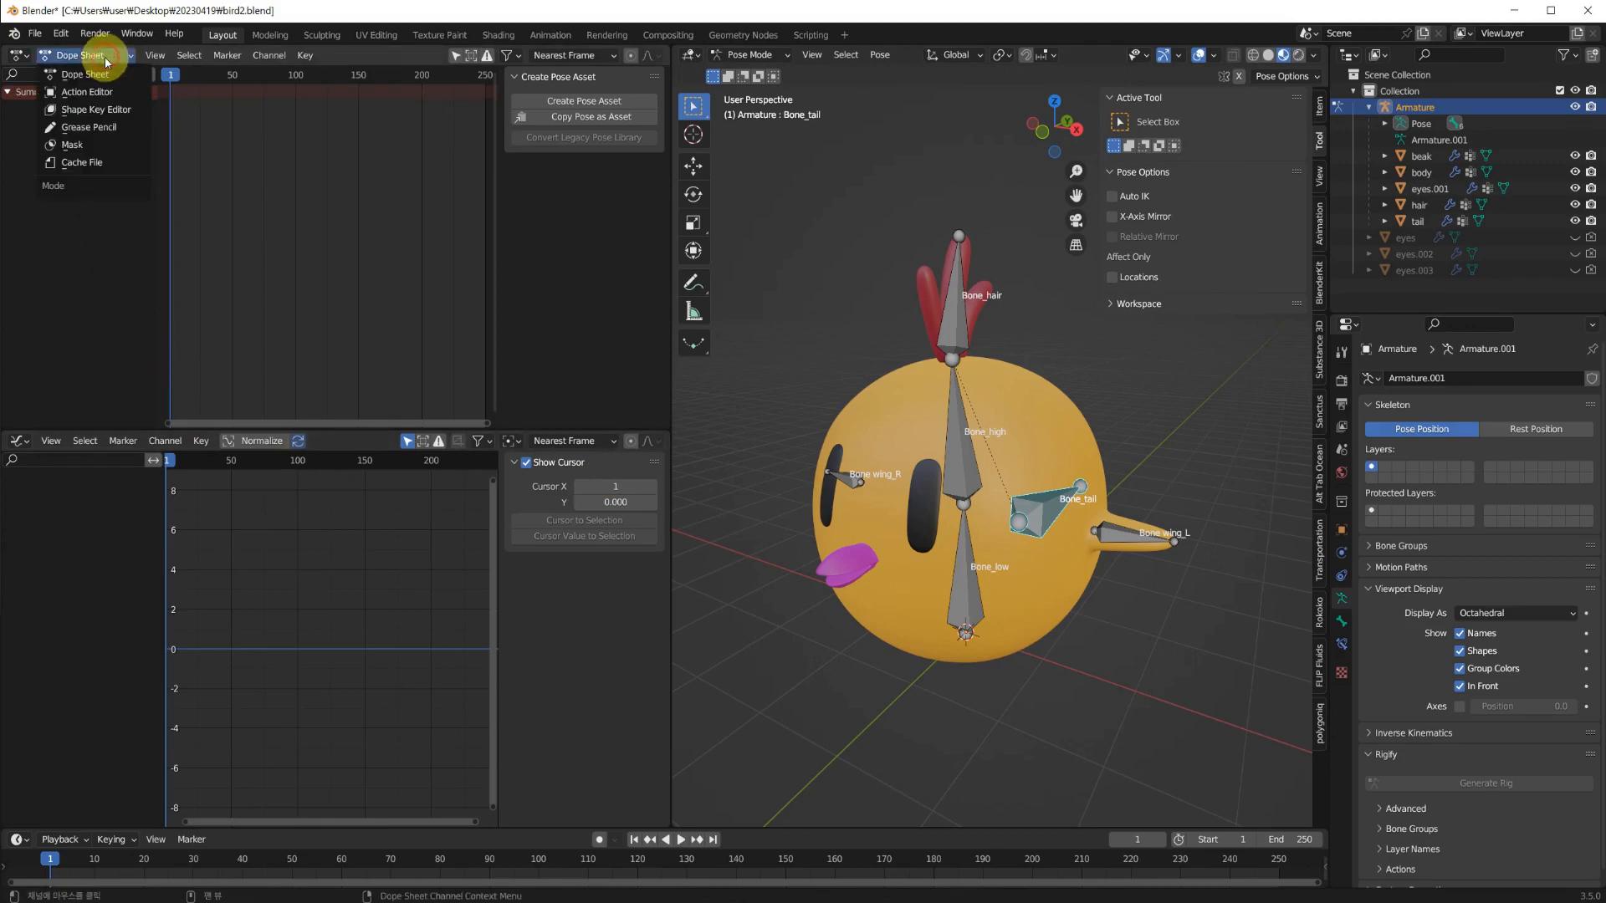
{"action": "left_click", "coordinate": [78, 92]}
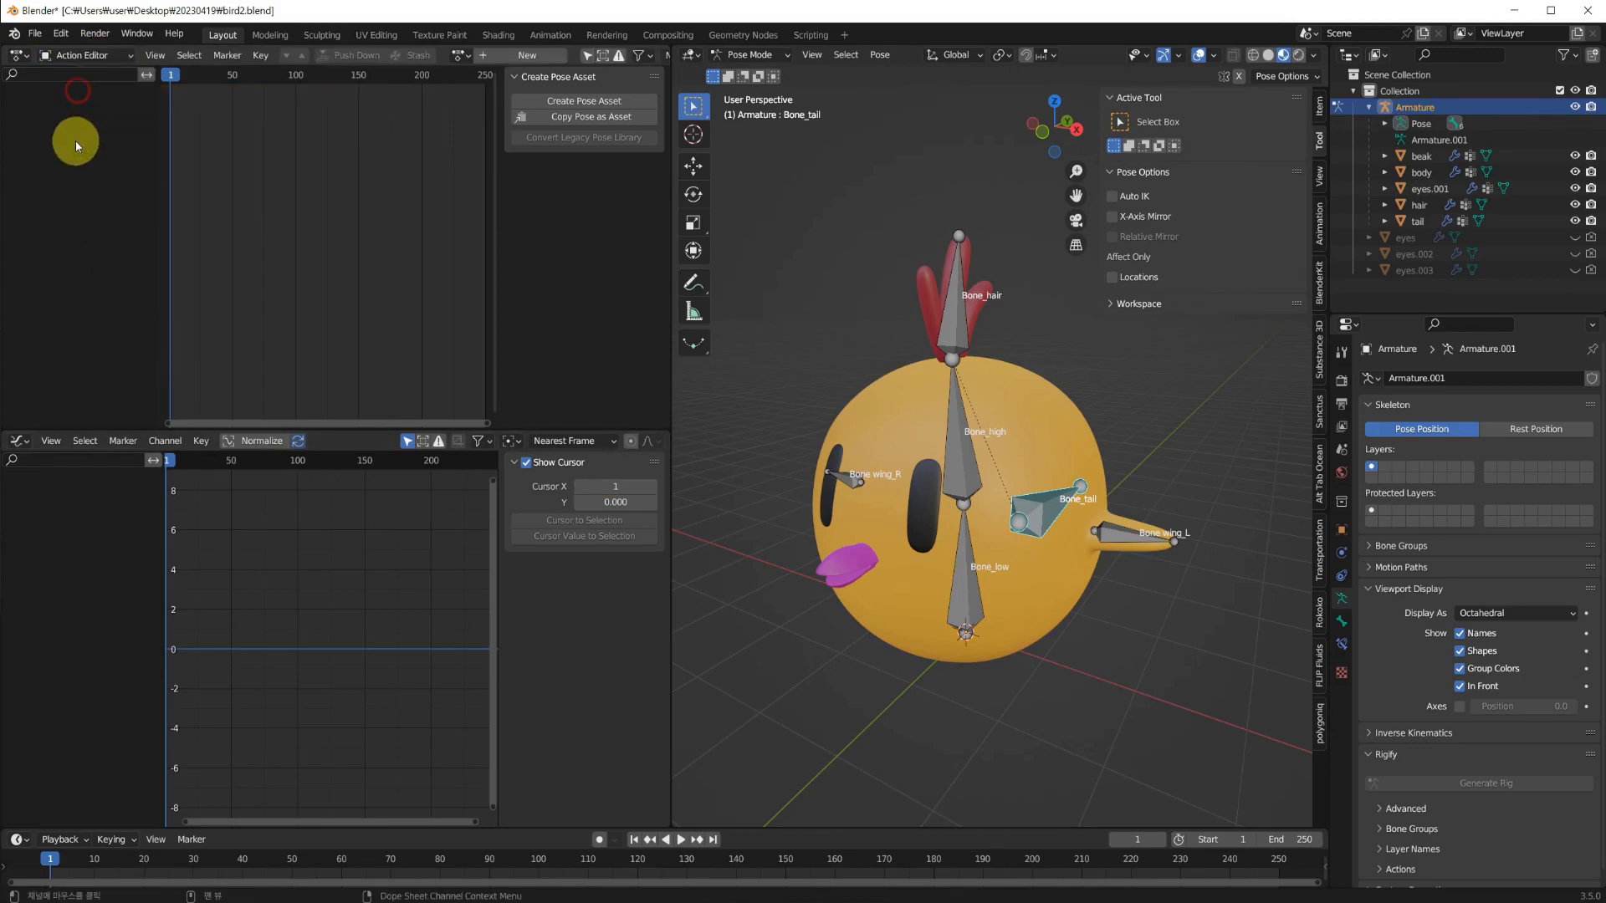
{"action": "left_click", "coordinate": [509, 53]}
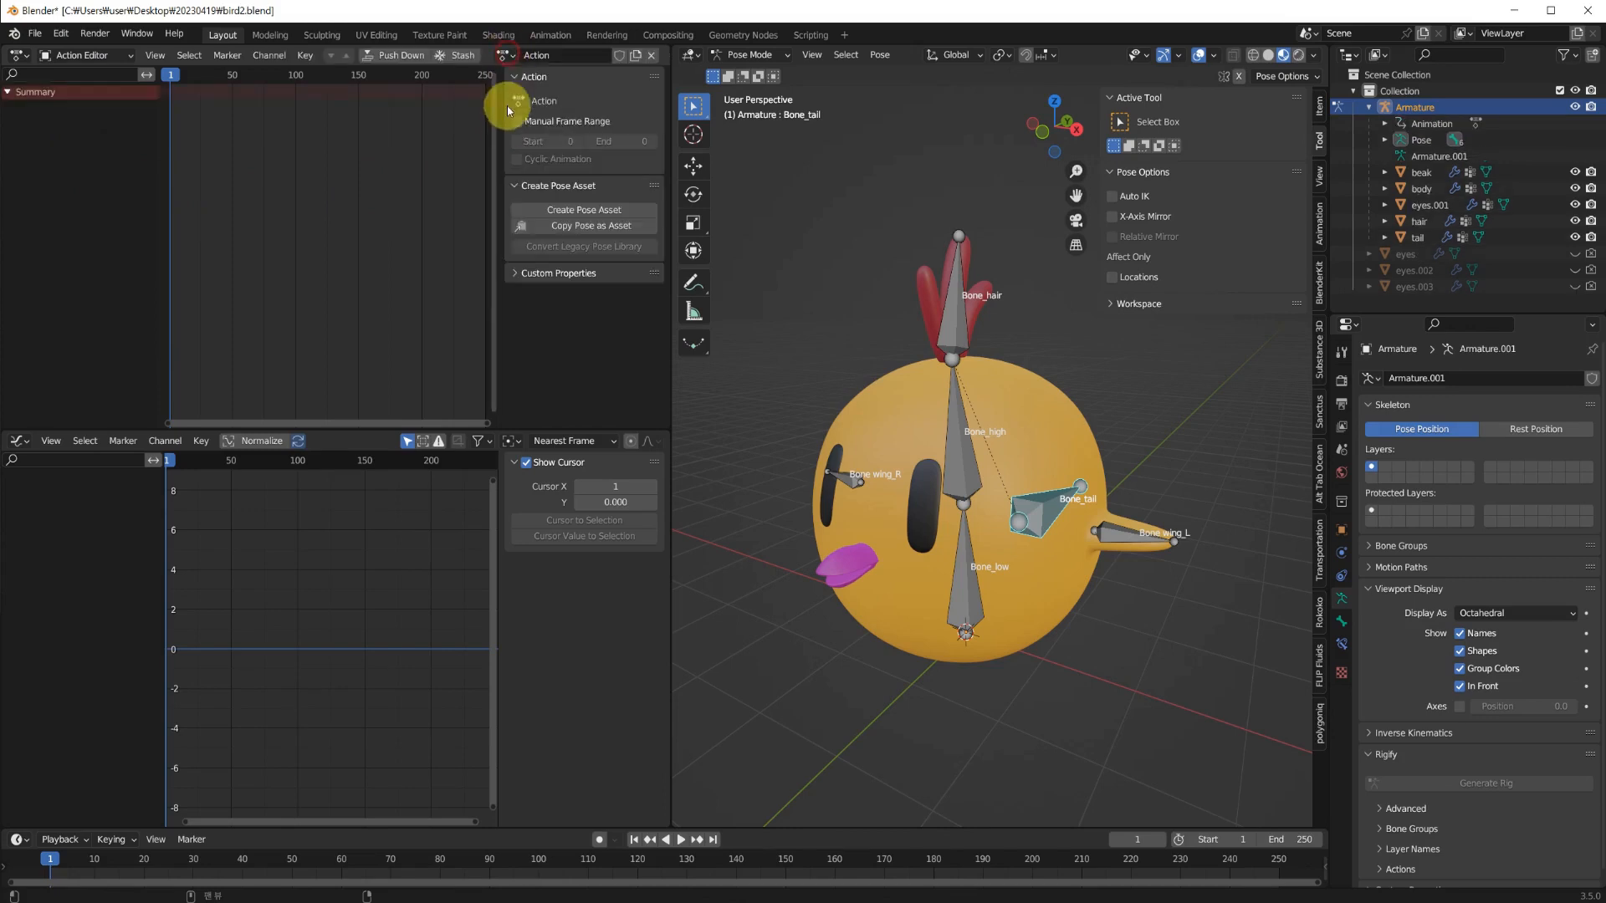
{"action": "left_click", "coordinate": [555, 55]}
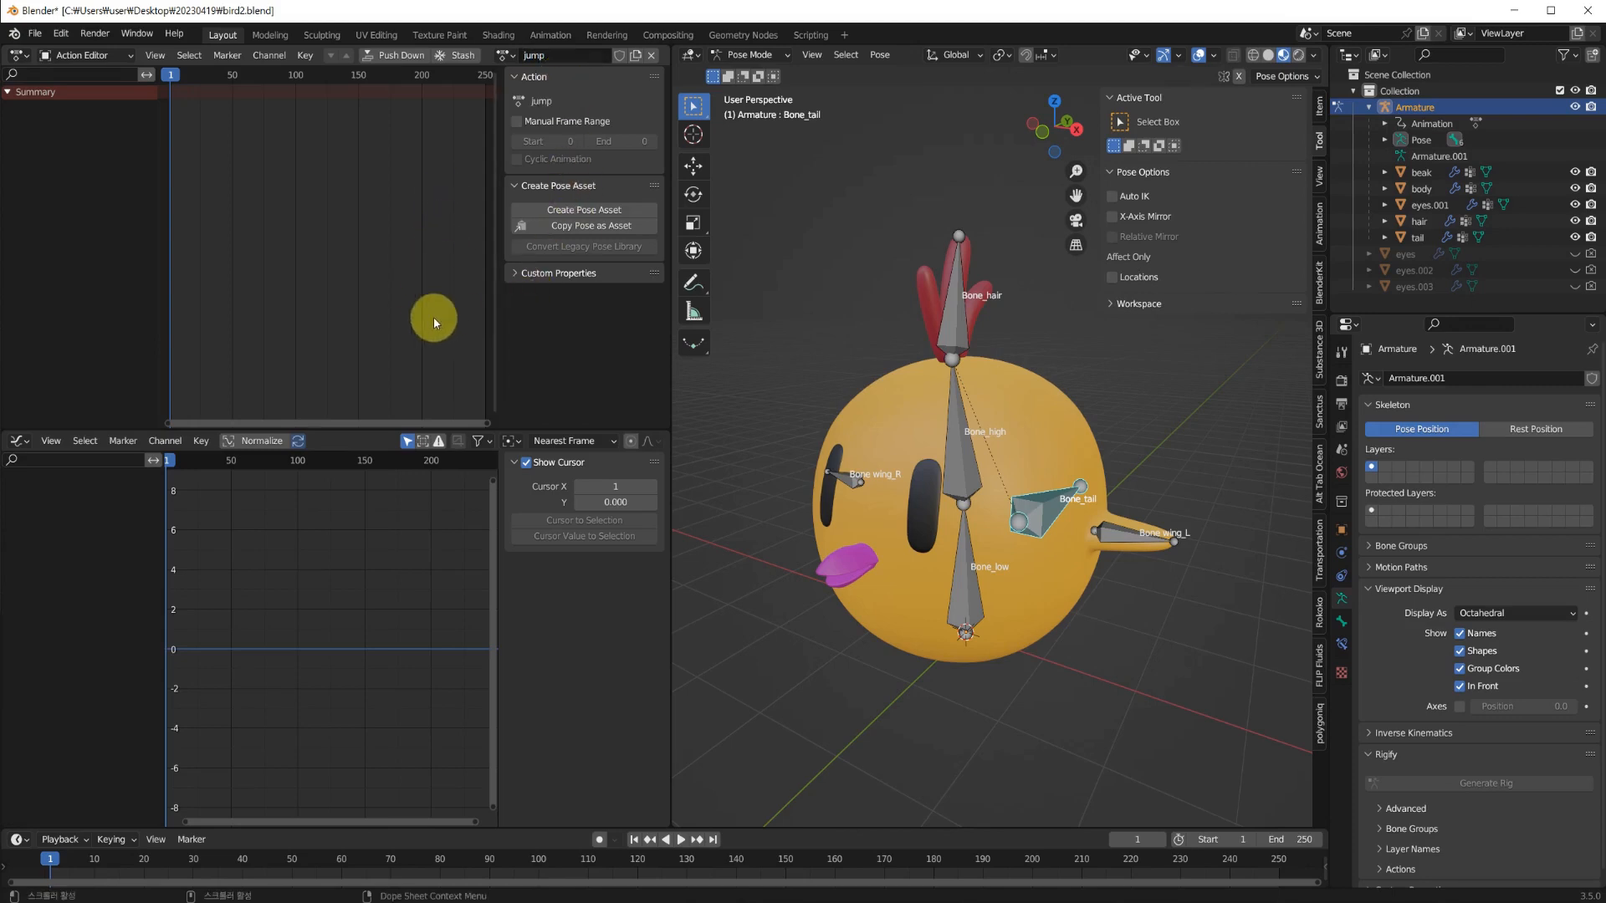
Select Bone_low and set the animation's end frame to 30.
{"action": "mouse_move", "coordinate": [1202, 555]}
{"action": "middle_mouse_down"}
{"action": "mouse_move", "coordinate": [1147, 568]}
{"action": "mouse_move", "coordinate": [1212, 545]}
{"action": "middle_mouse_up"}
{"action": "left_click", "coordinate": [975, 592]}
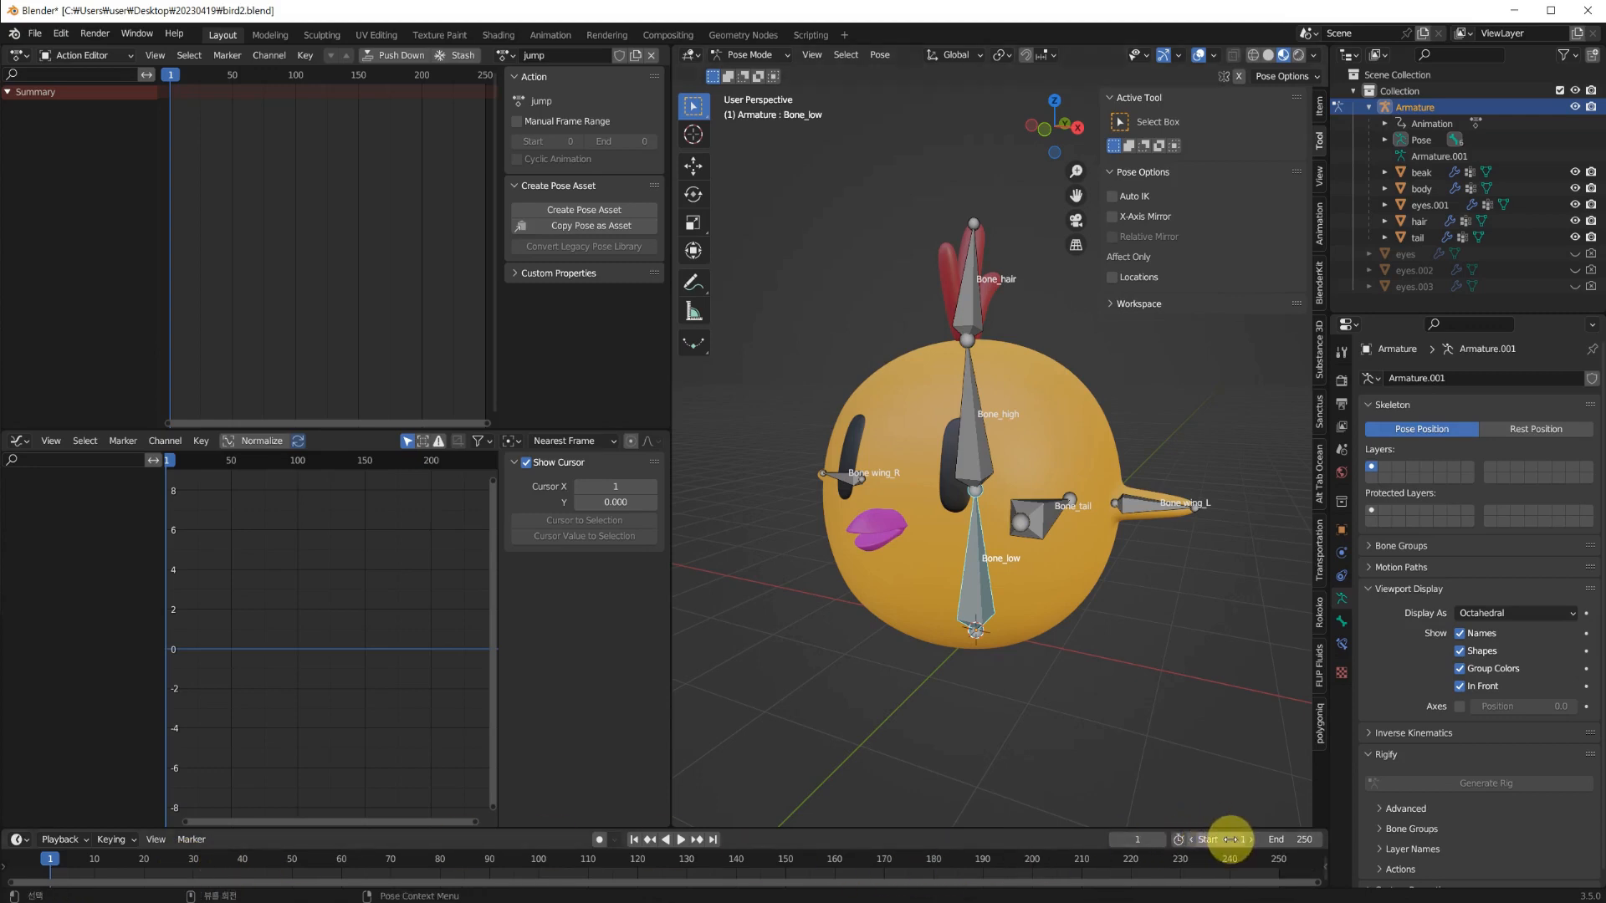
{"action": "left_click", "coordinate": [1279, 839]}
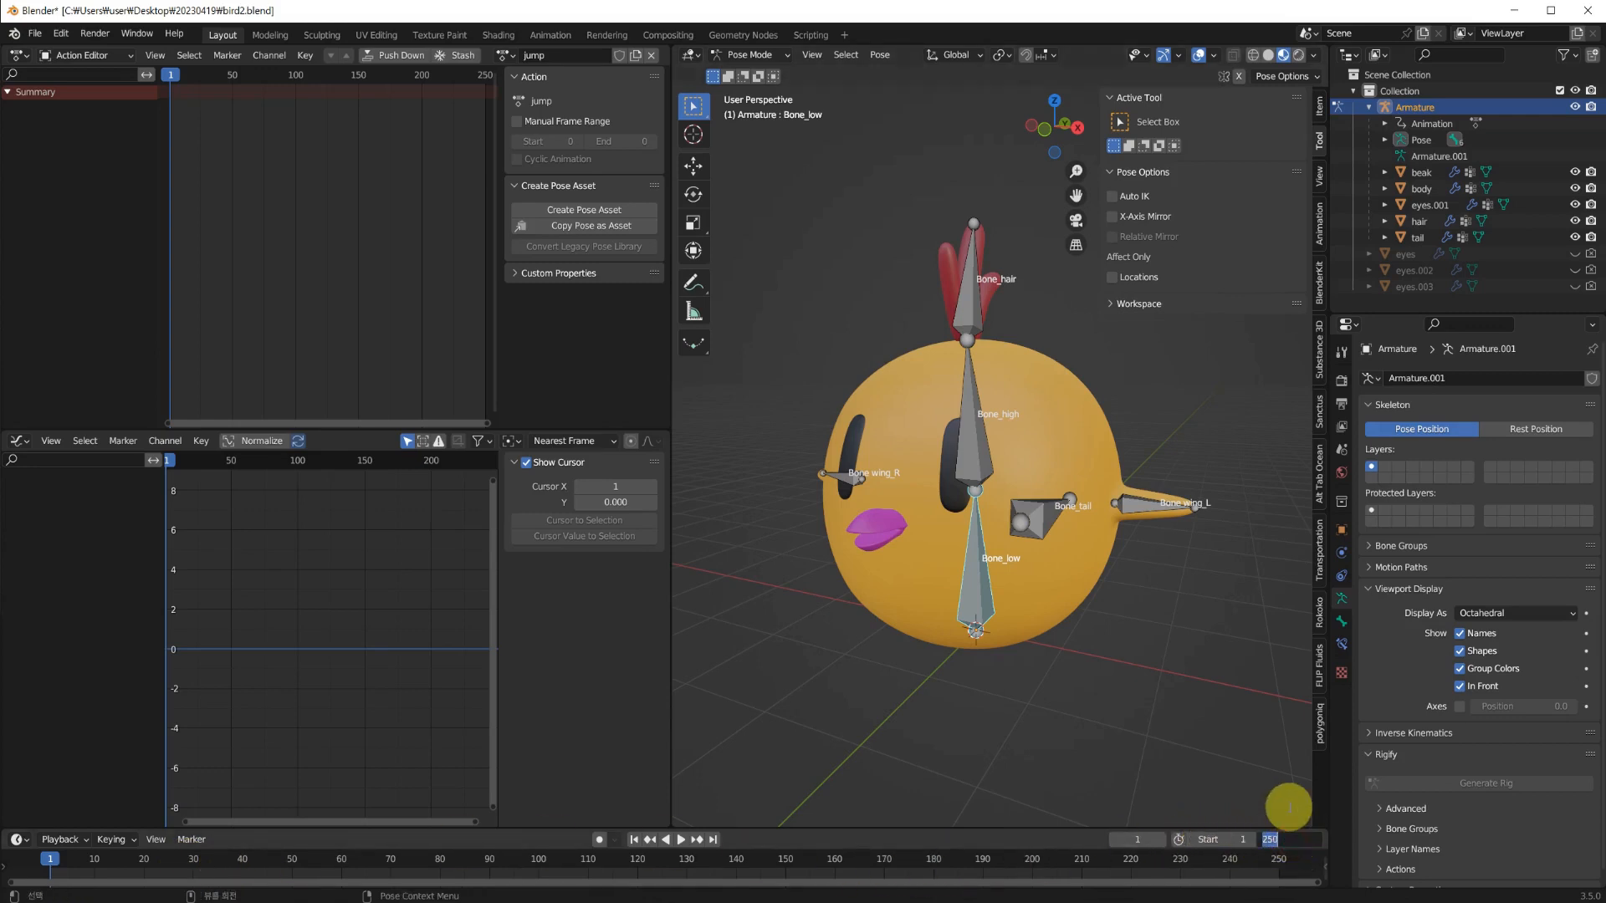
{"action": "key", "text": "Return"}
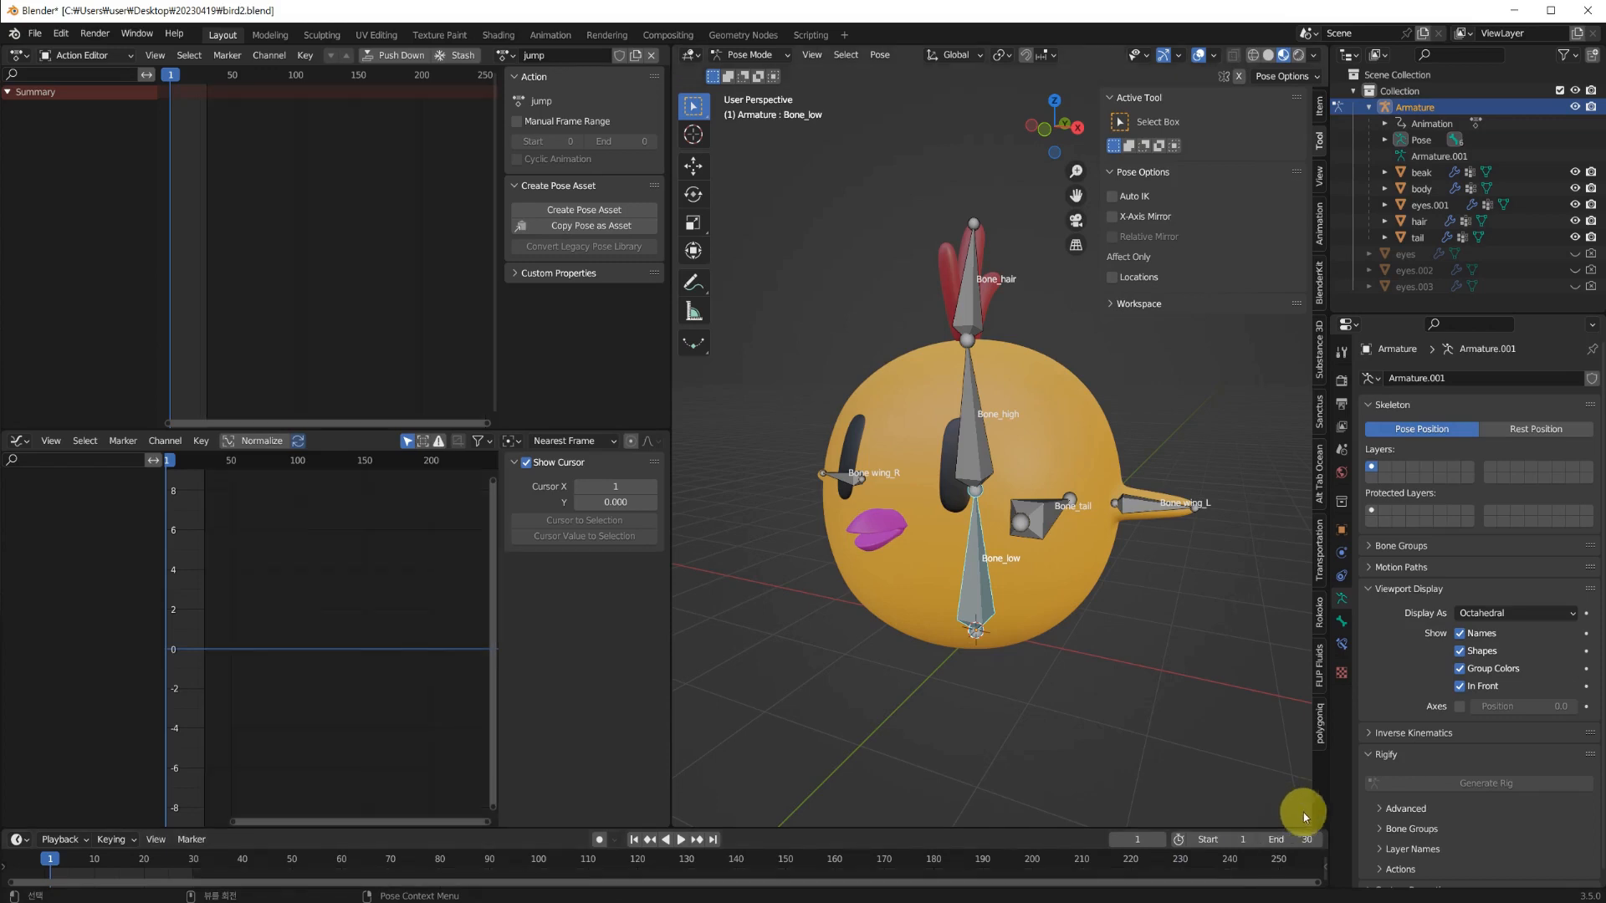
Examine the shortened frame range in the Graph Editor and the Action Editor at a closer zoom.
{"action": "middle_click_drag", "start_coordinate": [226, 611], "coordinate": [326, 618]}
{"action": "scroll", "coordinate": [330, 611], "scroll_direction": "down", "scroll_amount": 1}
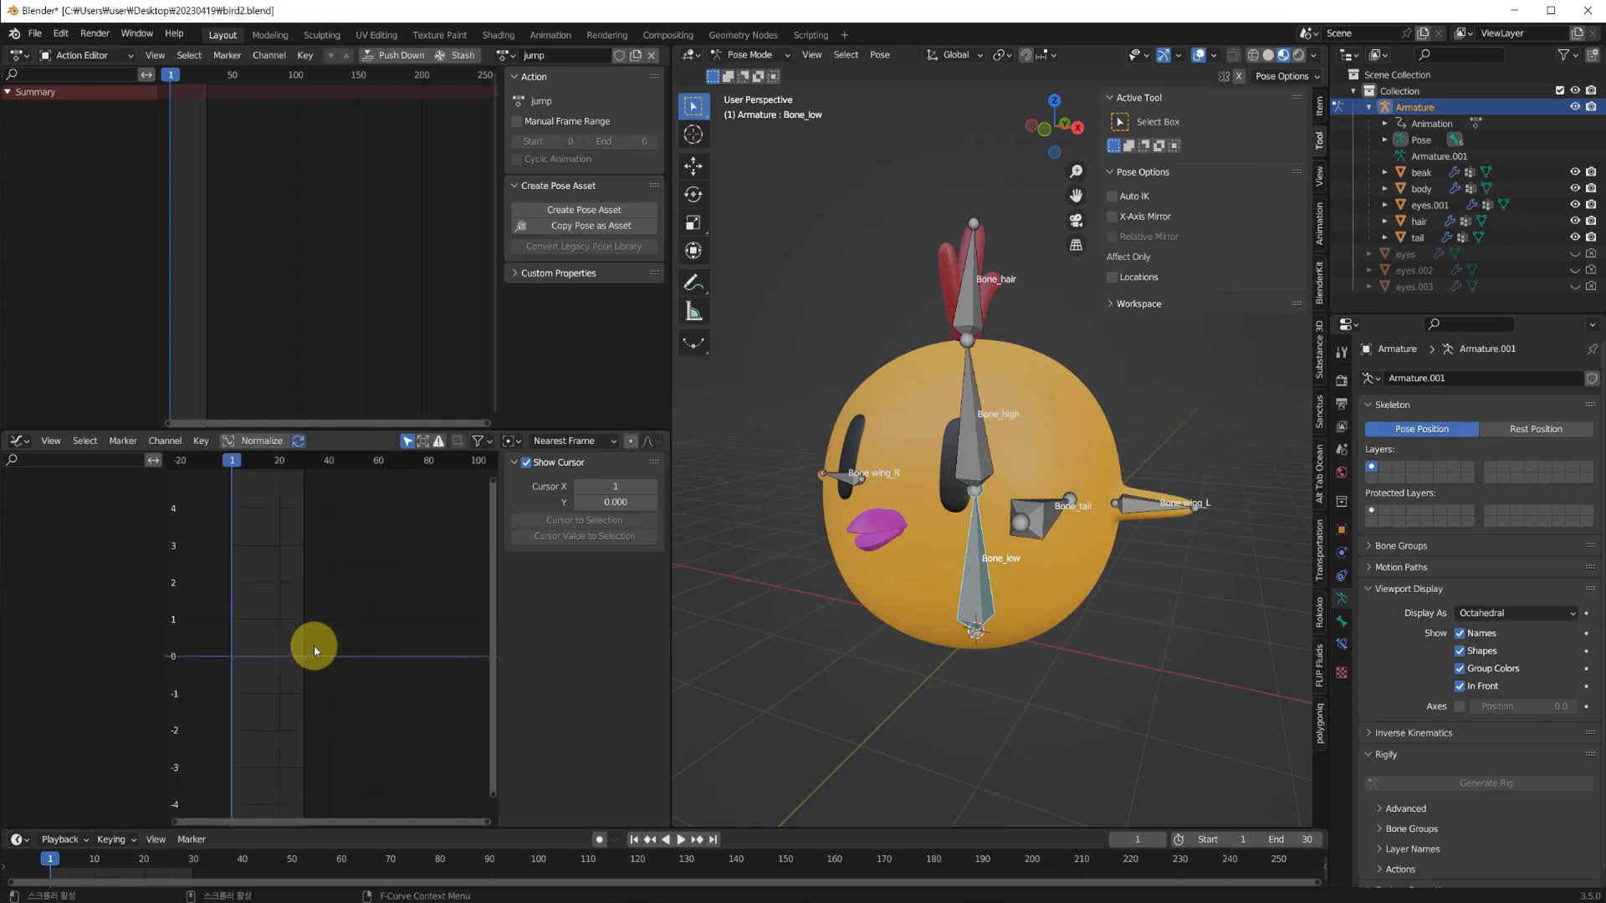
{"action": "scroll", "coordinate": [313, 645], "scroll_direction": "up", "scroll_amount": 4}
{"action": "scroll", "coordinate": [314, 646], "scroll_direction": "down", "scroll_amount": 2}
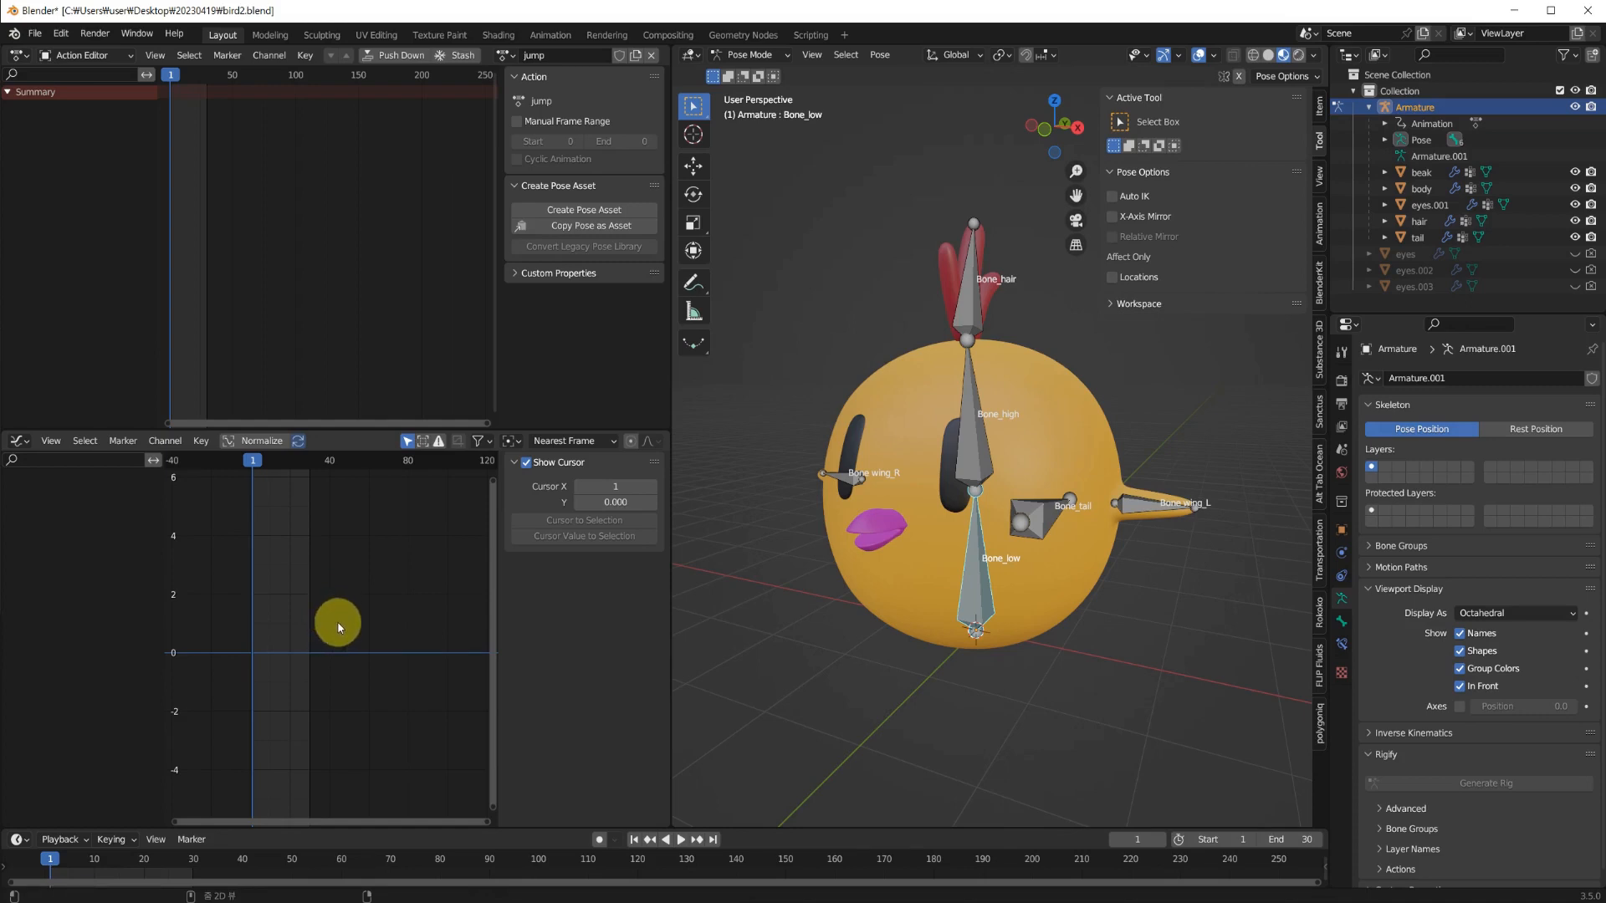
{"action": "middle_click_drag", "start_coordinate": [337, 621], "coordinate": [192, 609], "text": "ctrl"}
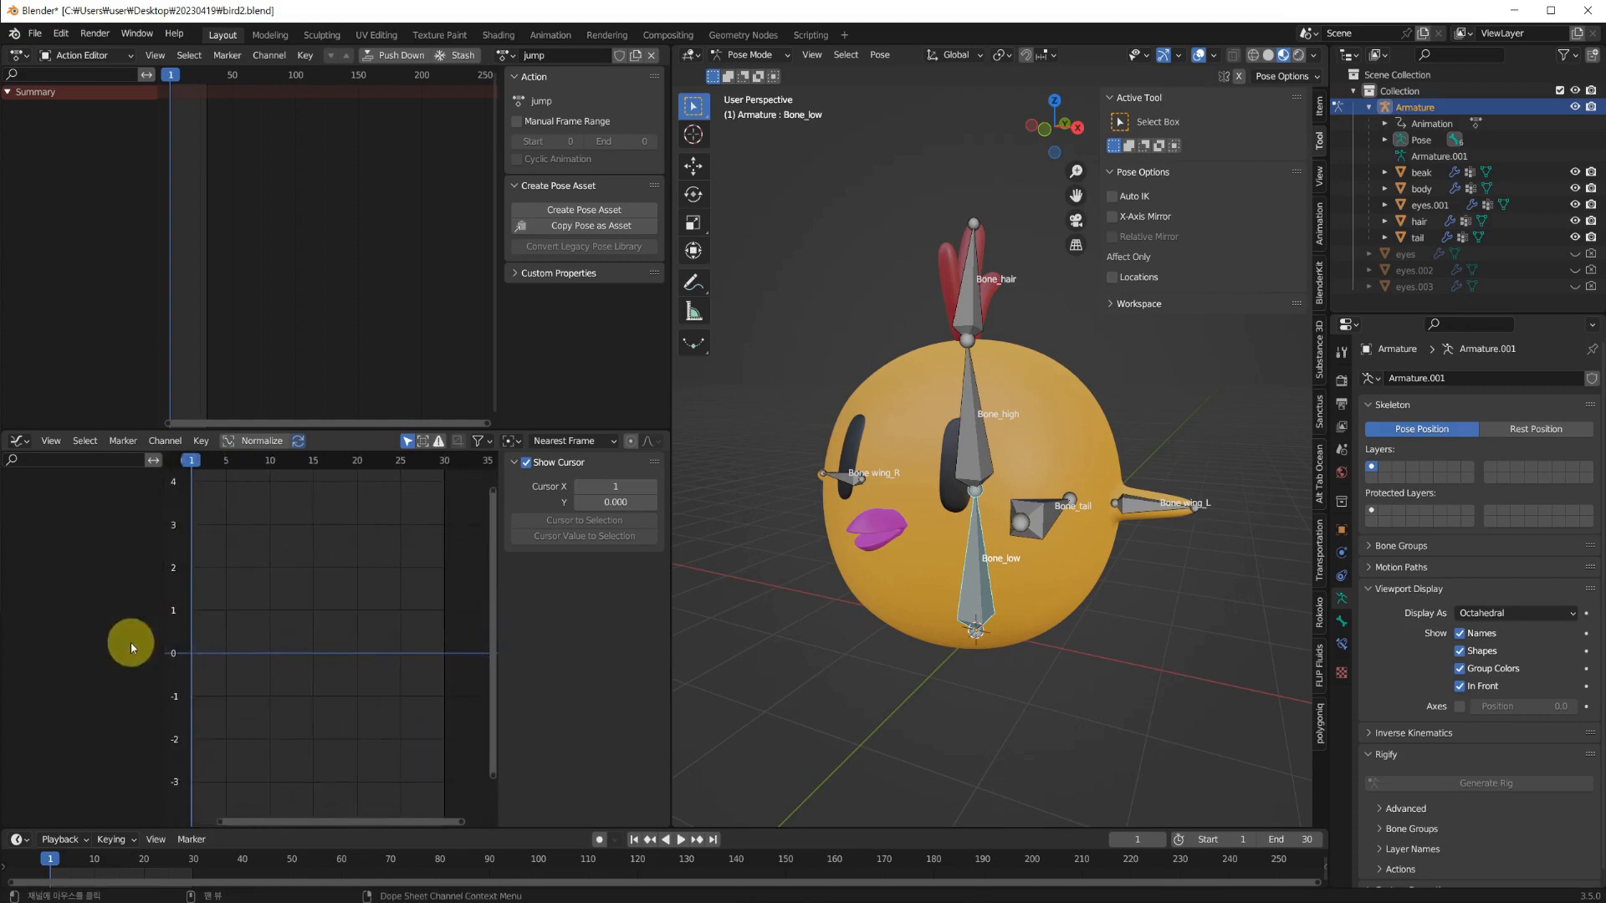
{"action": "scroll", "coordinate": [343, 601], "scroll_direction": "down", "scroll_amount": 3}
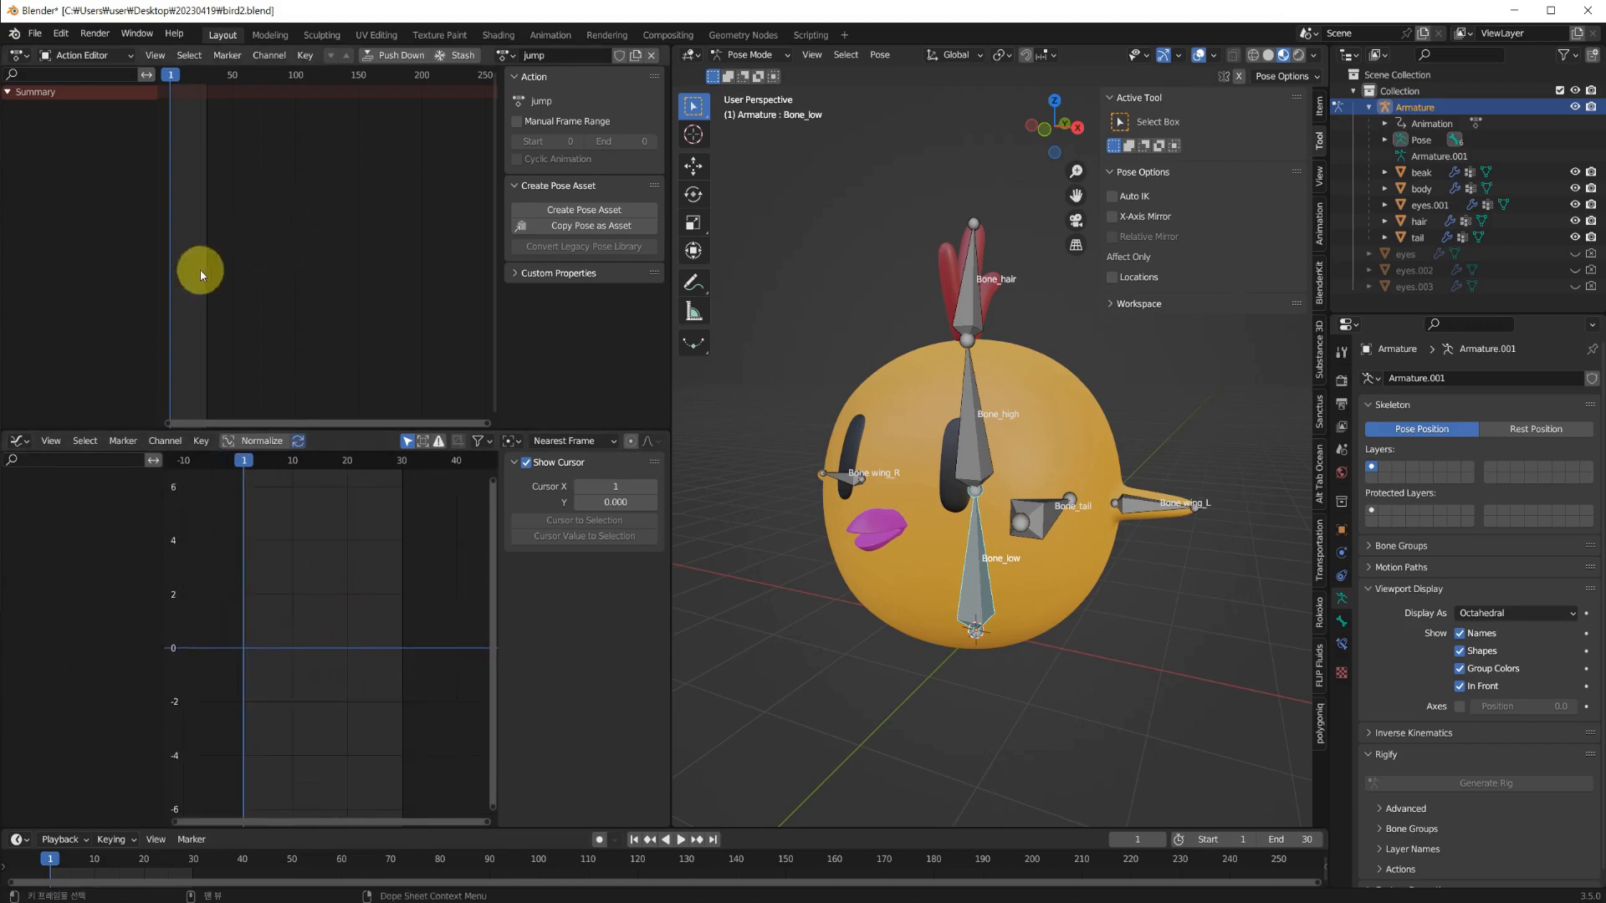
{"action": "middle_click_drag", "start_coordinate": [254, 266], "coordinate": [412, 291]}
{"action": "scroll", "coordinate": [337, 292], "scroll_direction": "up", "scroll_amount": 2}
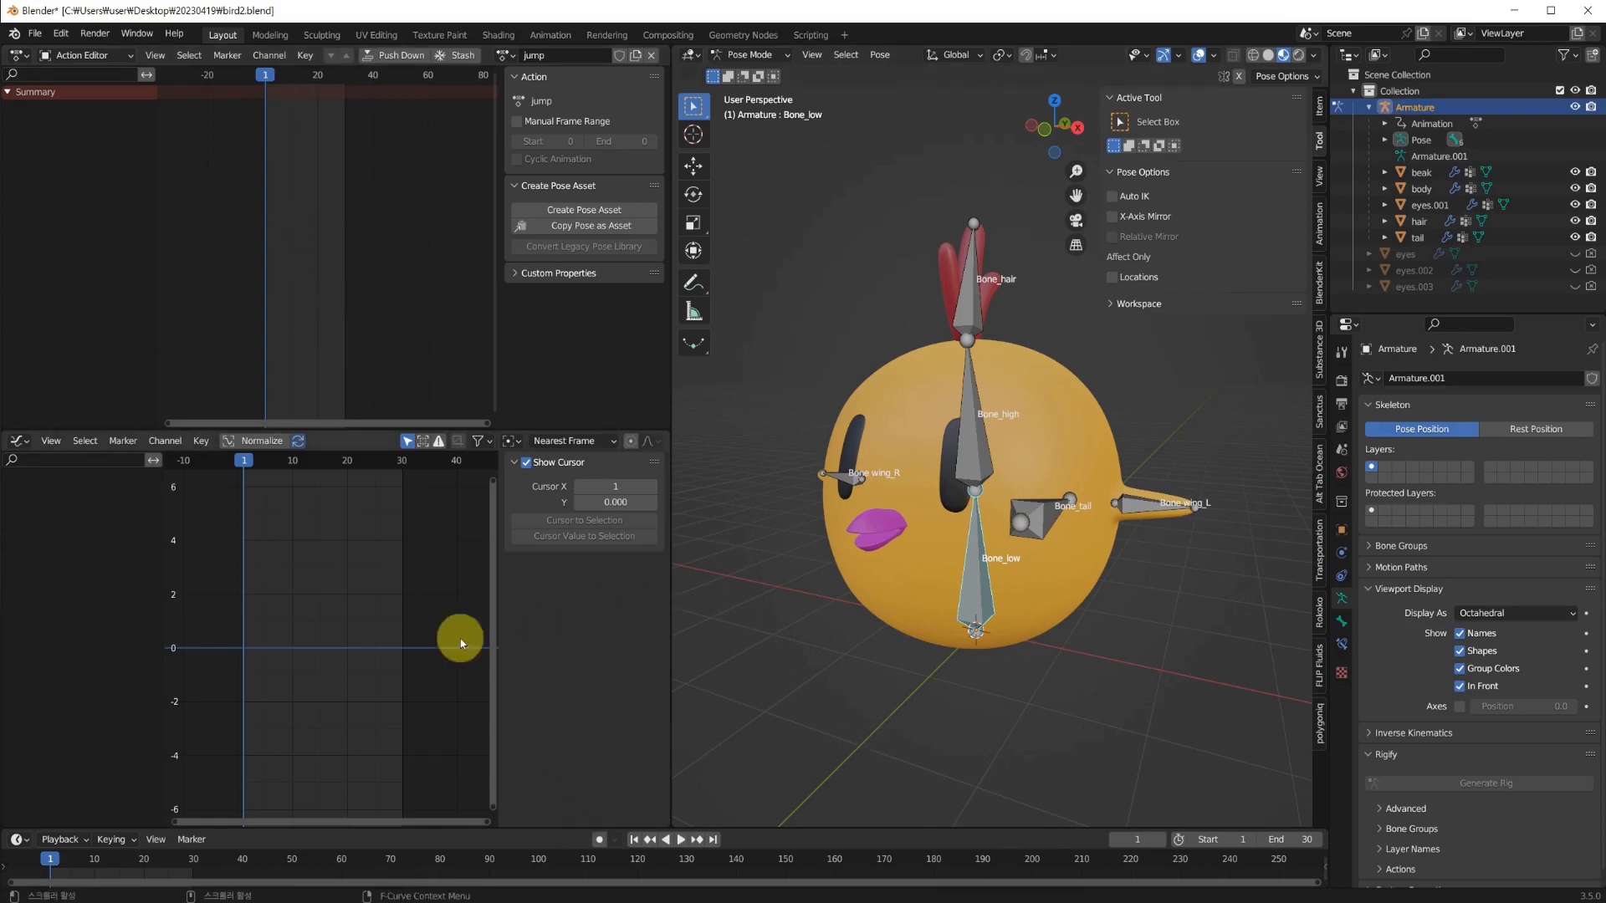
Set the active keying set to Location, Rotation & Scale.
{"action": "middle_click_drag", "start_coordinate": [895, 665], "coordinate": [910, 647]}
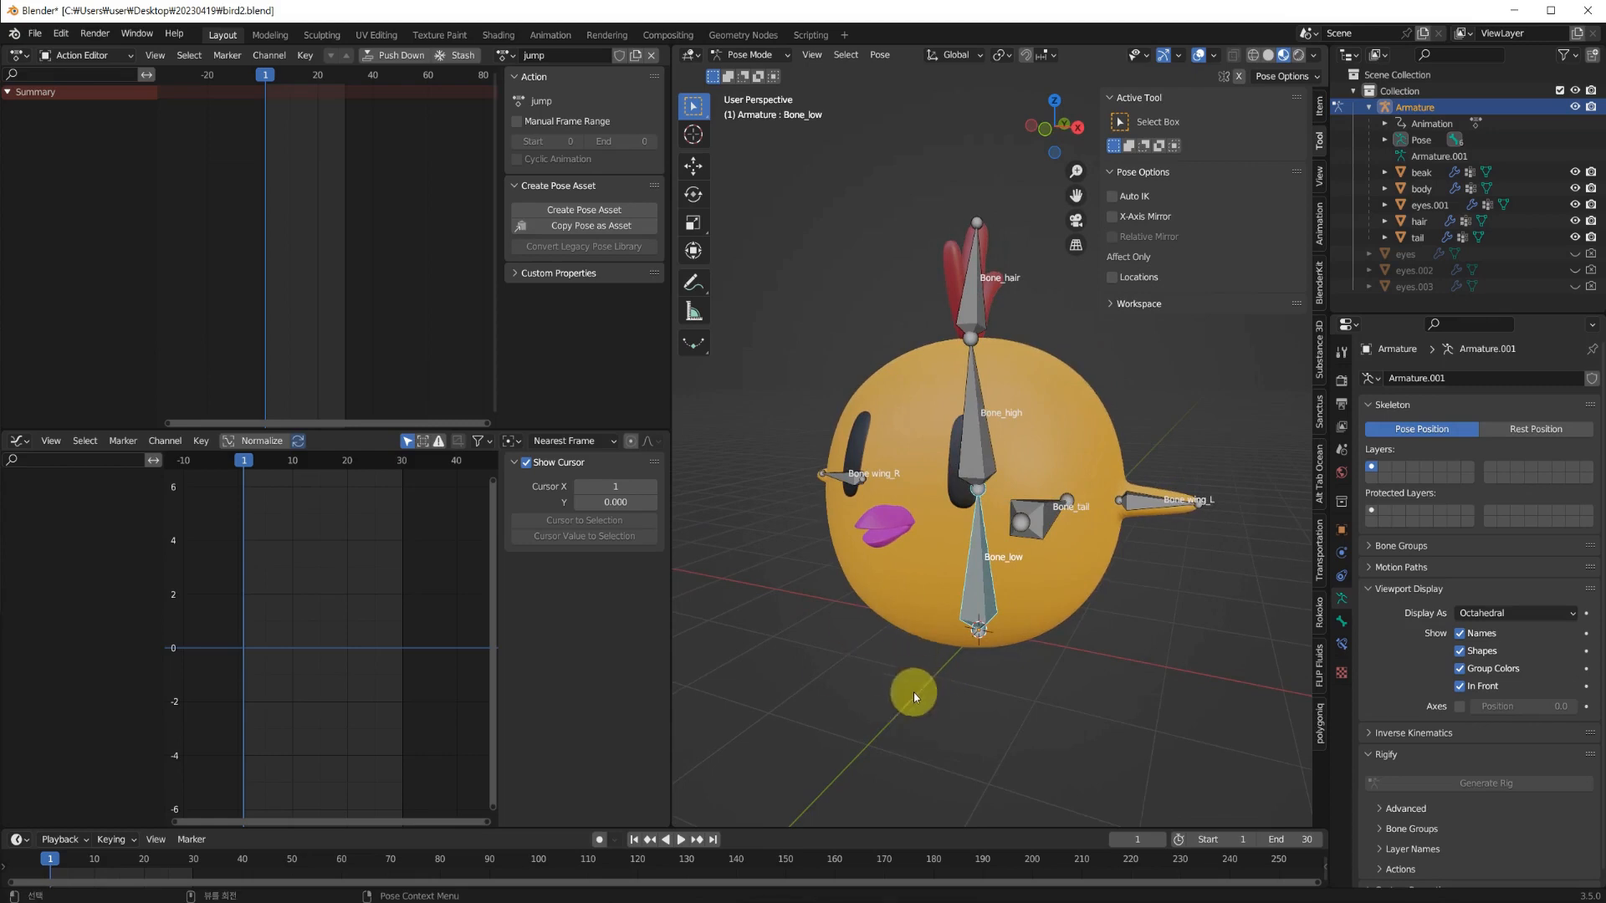
{"action": "left_click", "coordinate": [118, 841]}
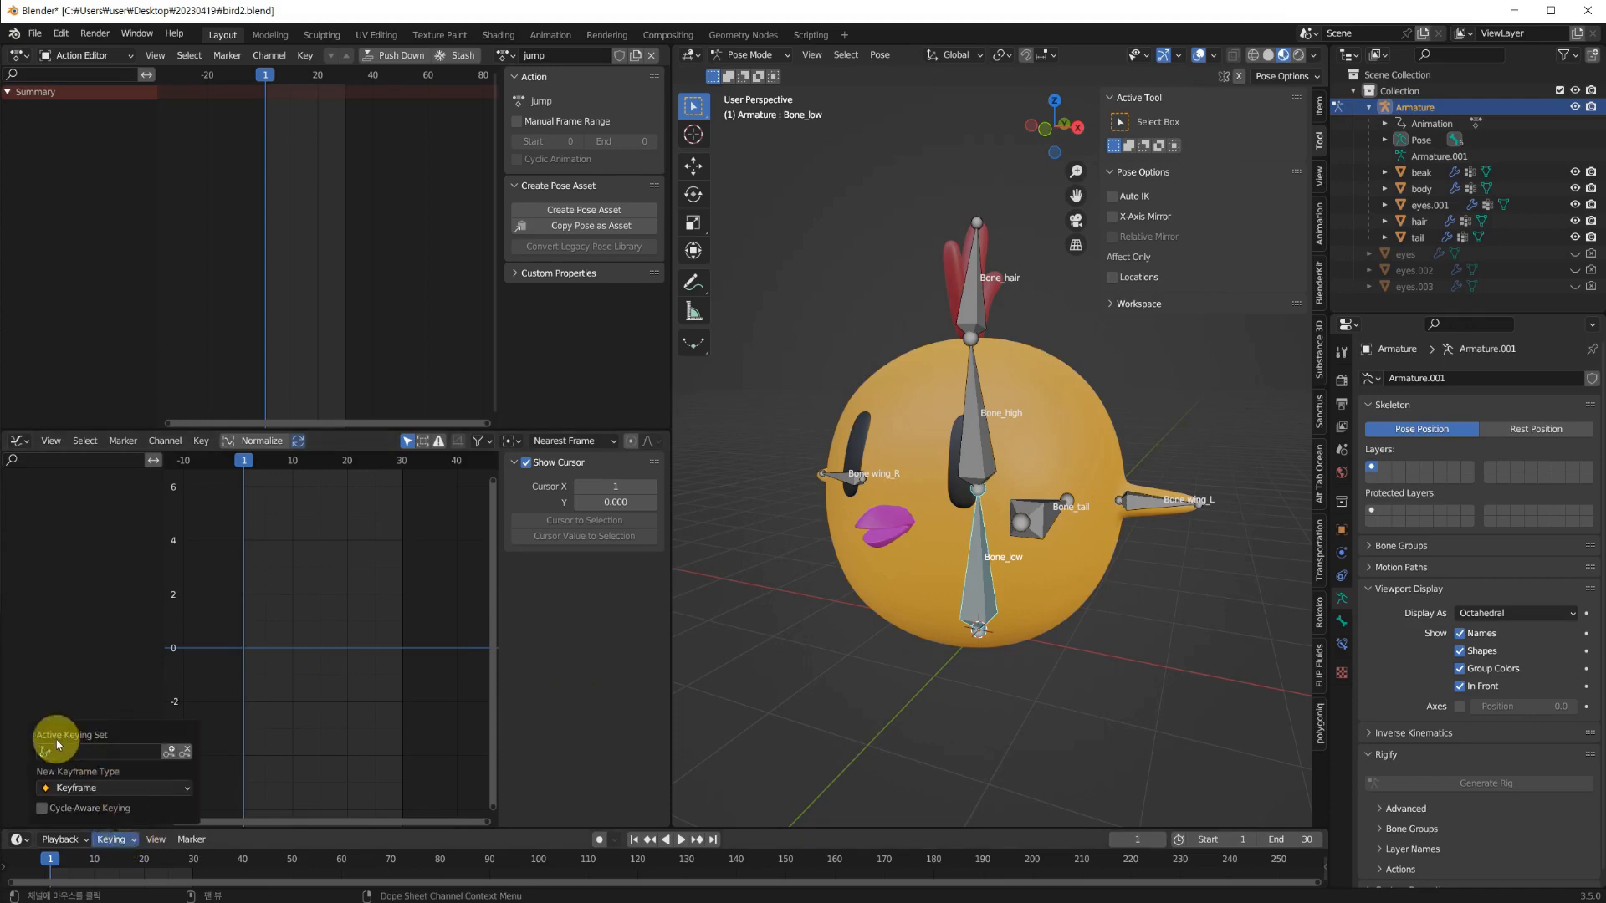
{"action": "left_click", "coordinate": [100, 750]}
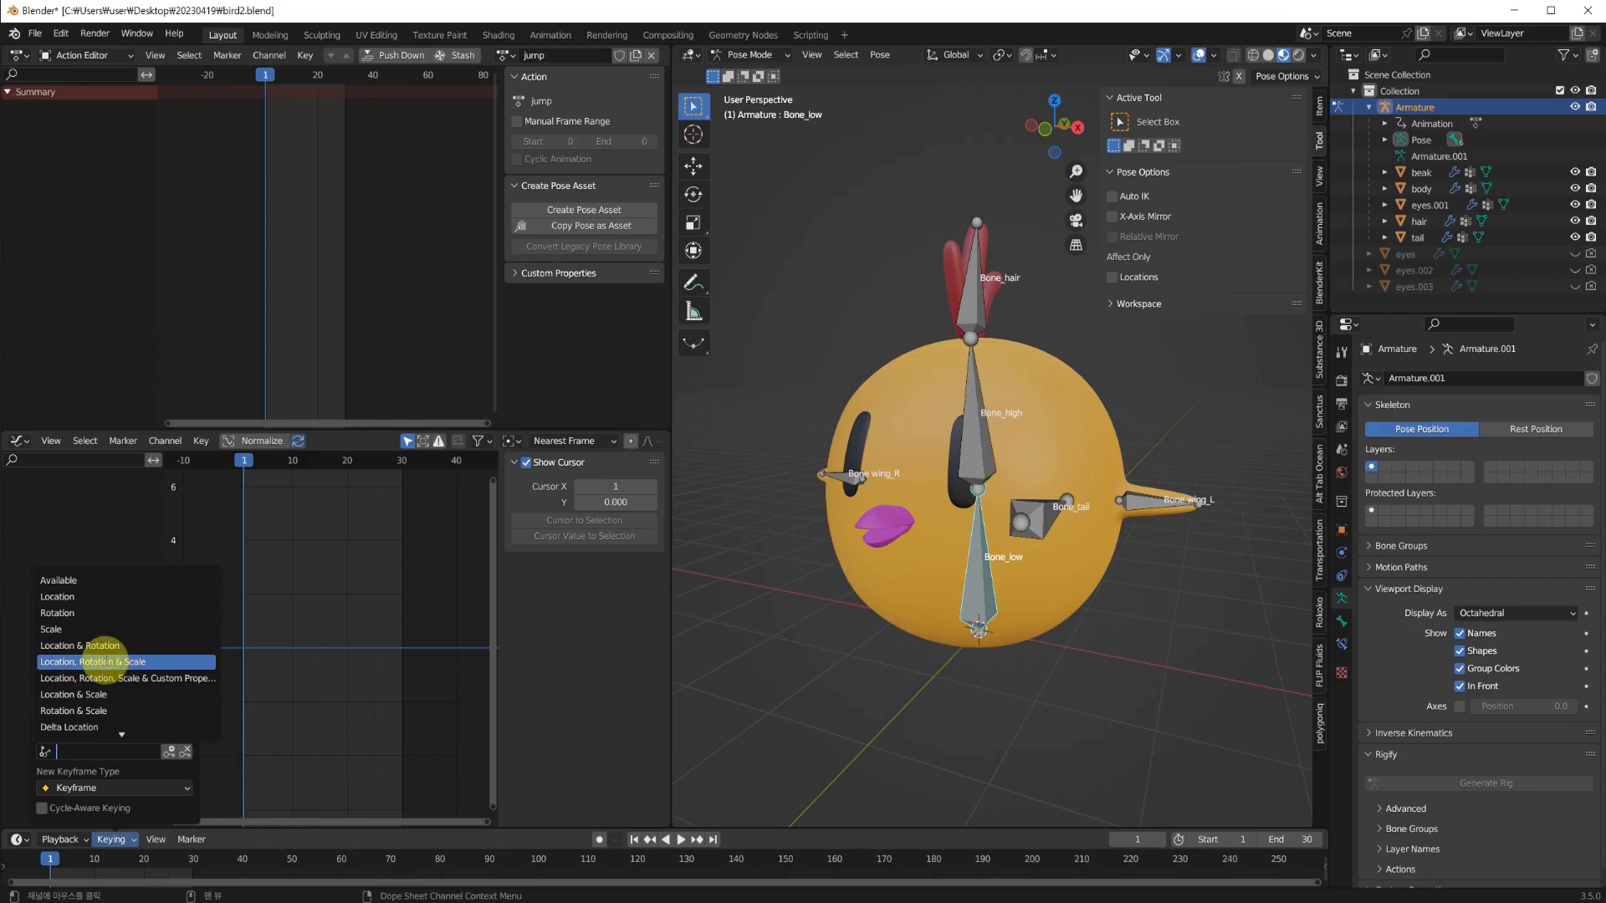
{"action": "left_click", "coordinate": [104, 661]}
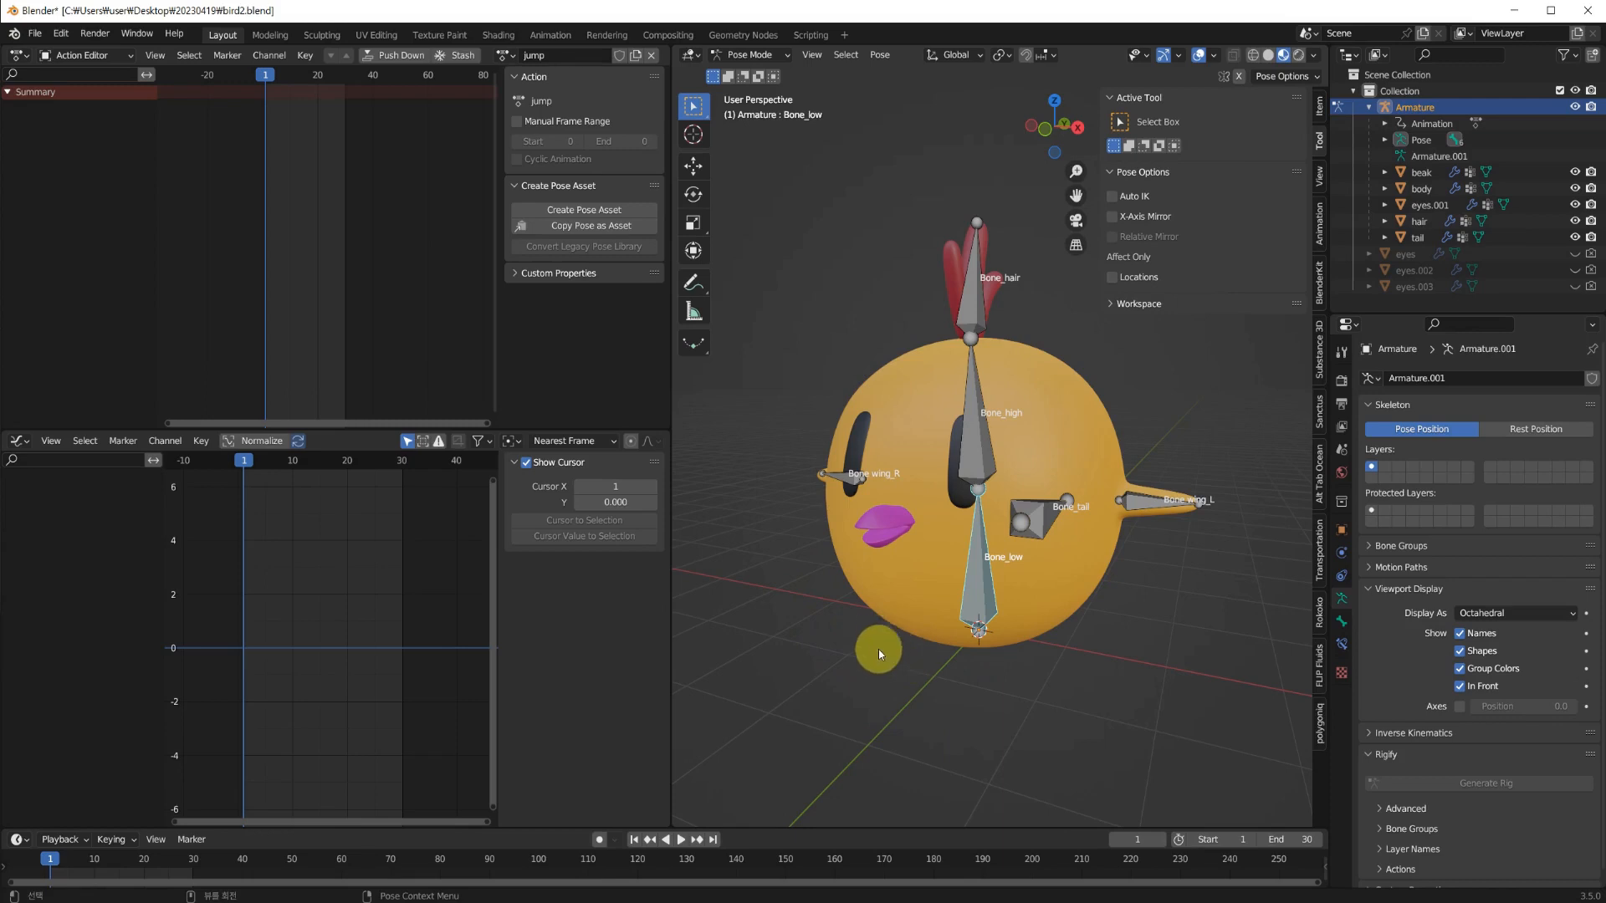
Select all bones of the armature and insert Location, Rotation & Scale keyframes at frame 1.
{"action": "mouse_move", "coordinate": [878, 649]}
{"action": "middle_mouse_down"}
{"action": "mouse_move", "coordinate": [864, 656]}
{"action": "mouse_move", "coordinate": [881, 651]}
{"action": "middle_mouse_up"}
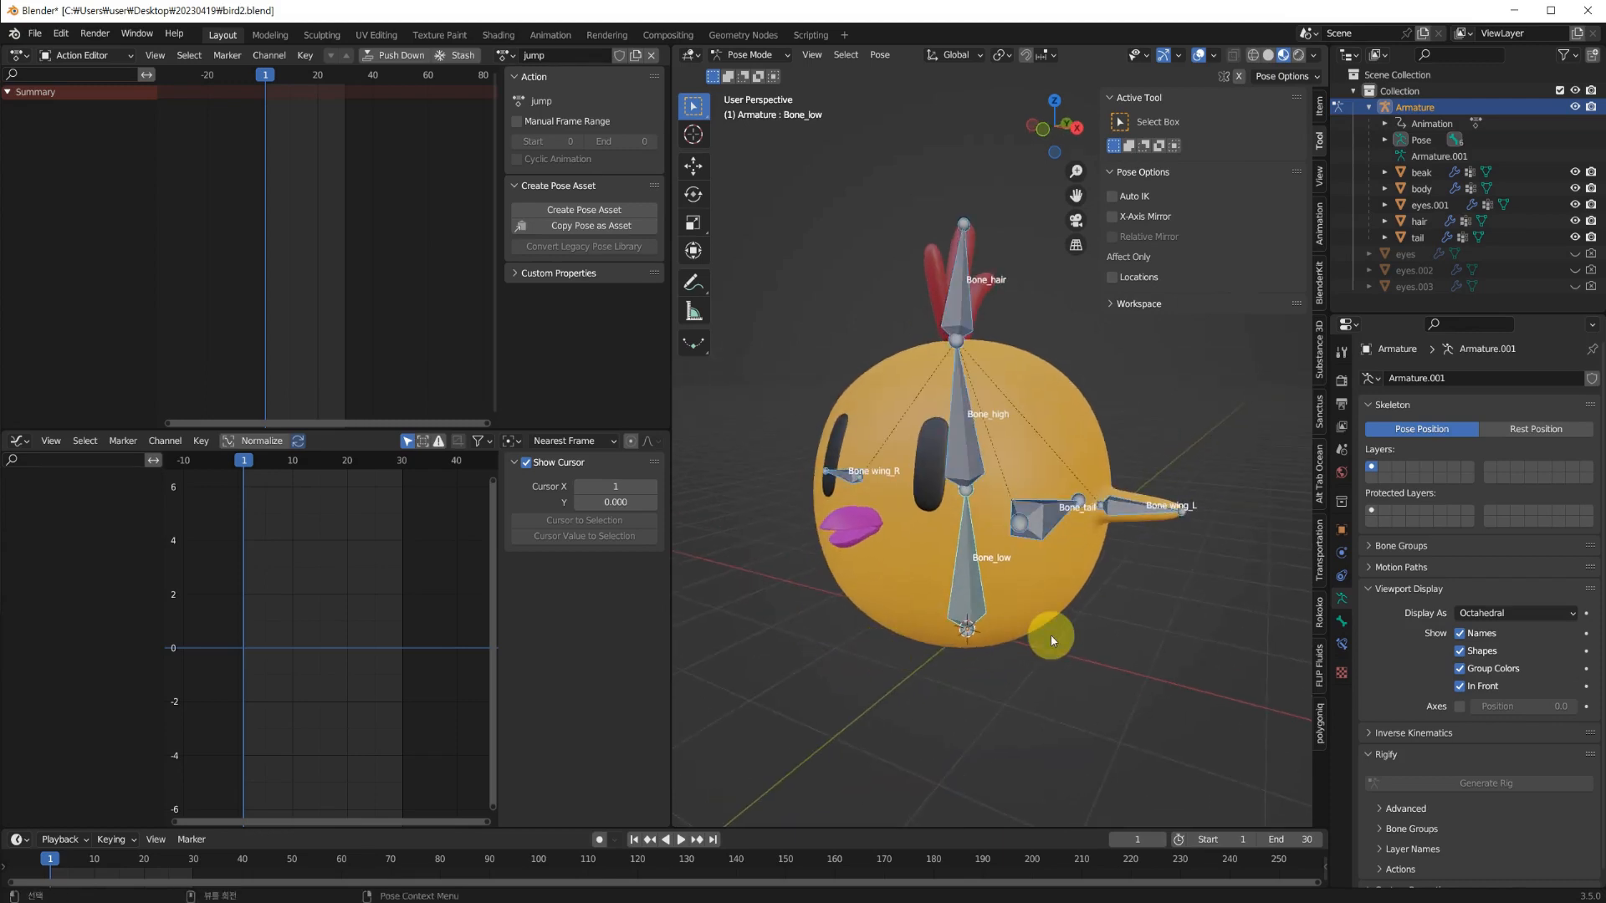
{"action": "scroll", "coordinate": [1050, 635], "scroll_direction": "down", "scroll_amount": 3}
{"action": "middle_click_drag", "start_coordinate": [1120, 605], "coordinate": [1070, 627]}
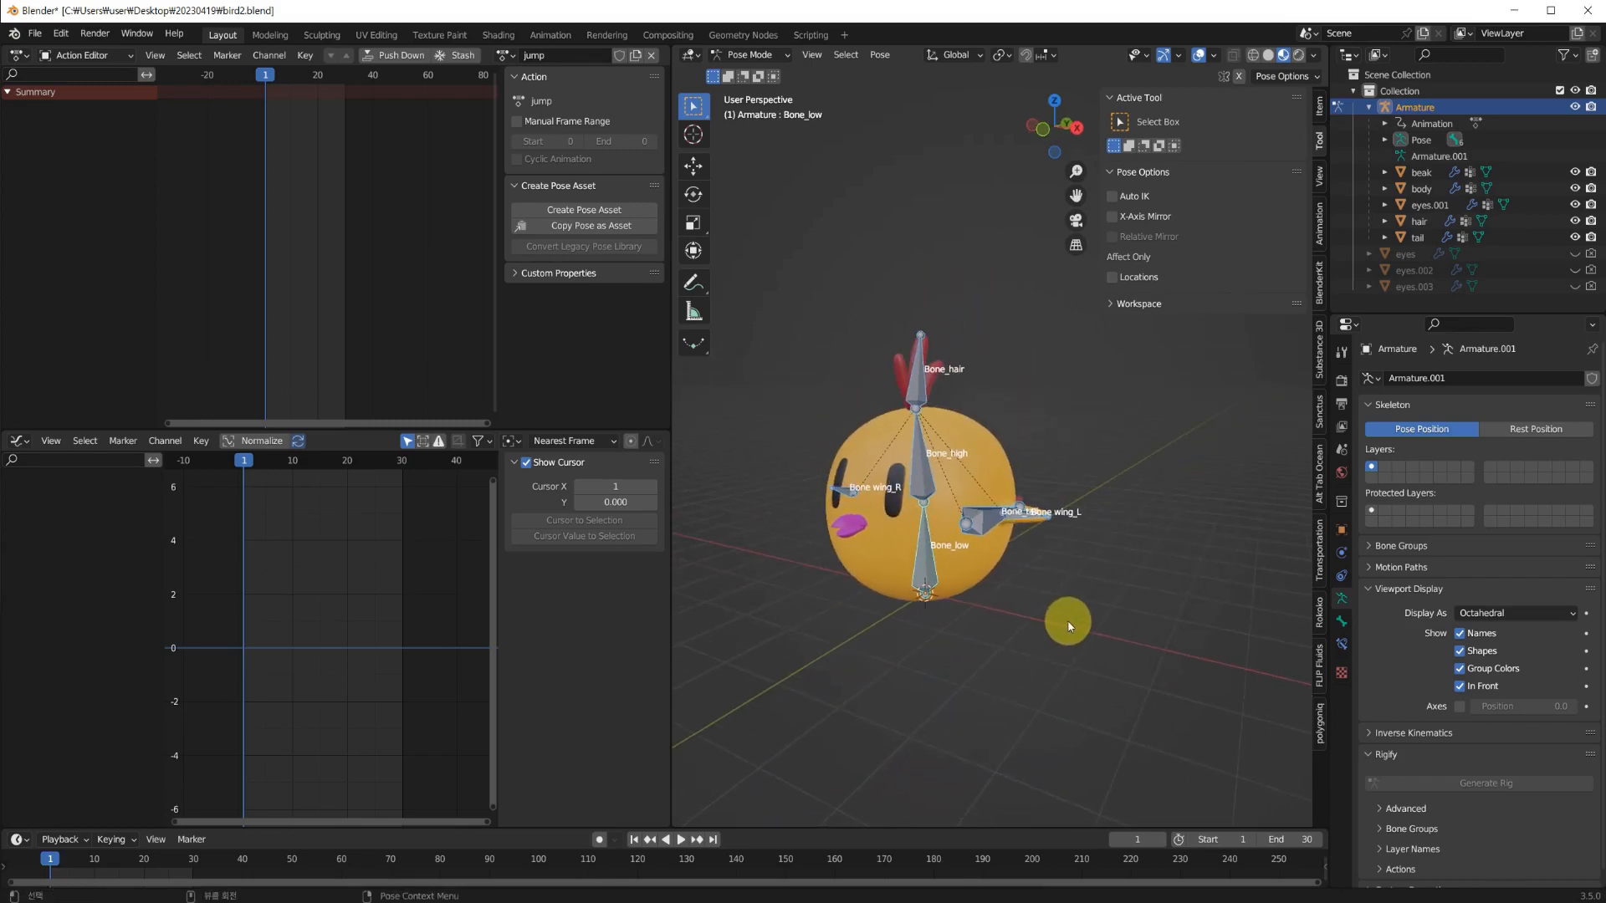
{"action": "key", "text": "i"}
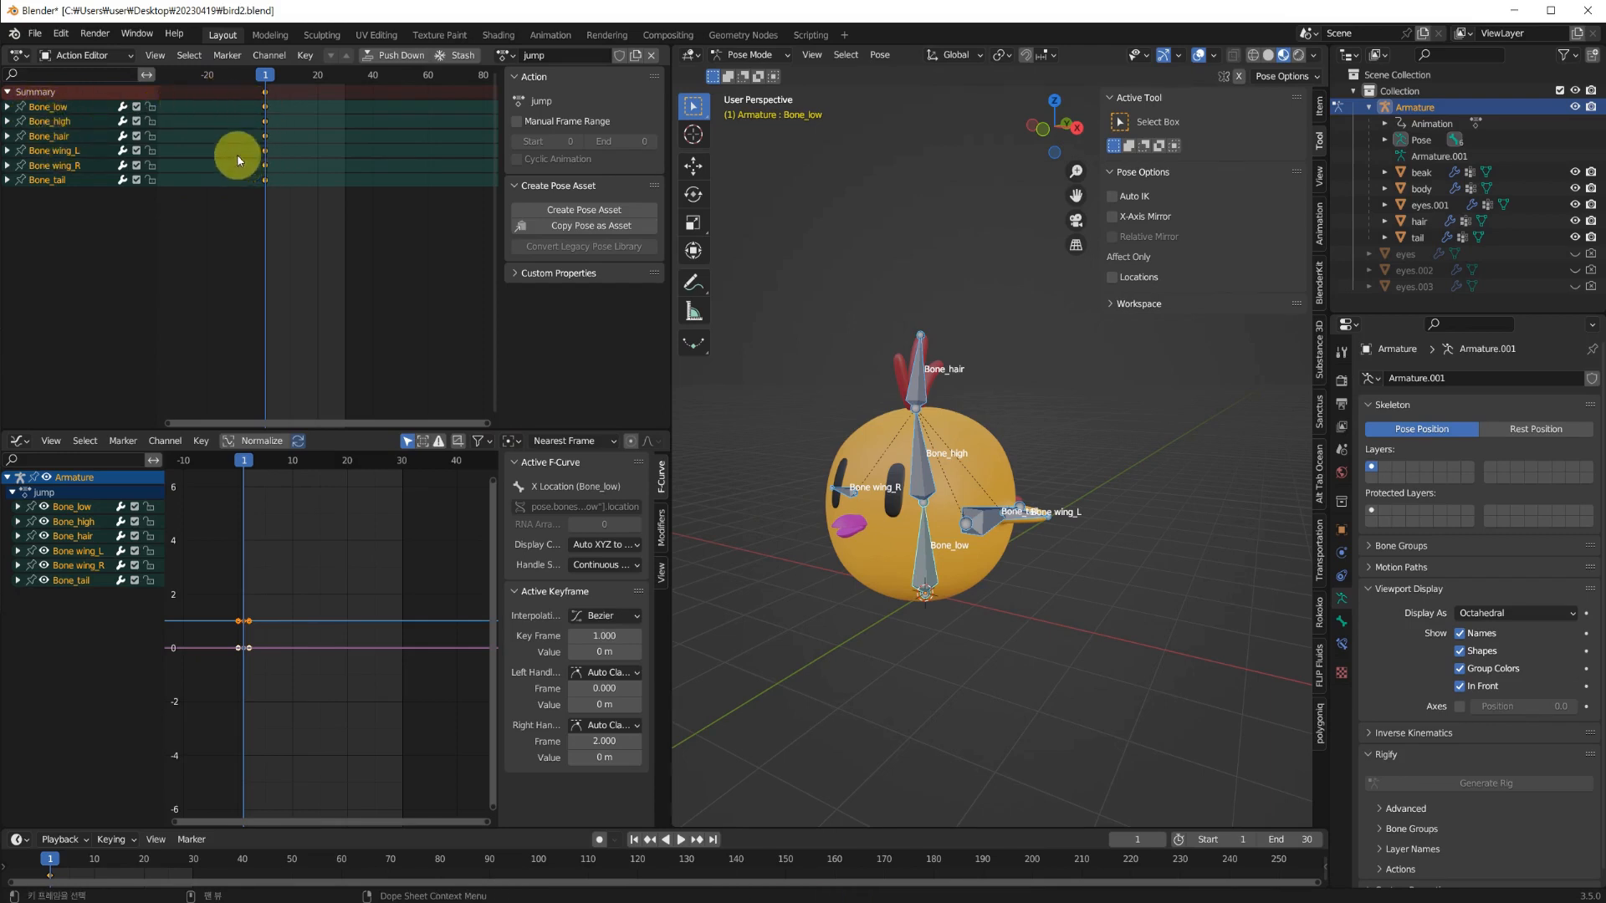
{"action": "scroll", "coordinate": [233, 635], "scroll_direction": "up", "scroll_amount": 5}
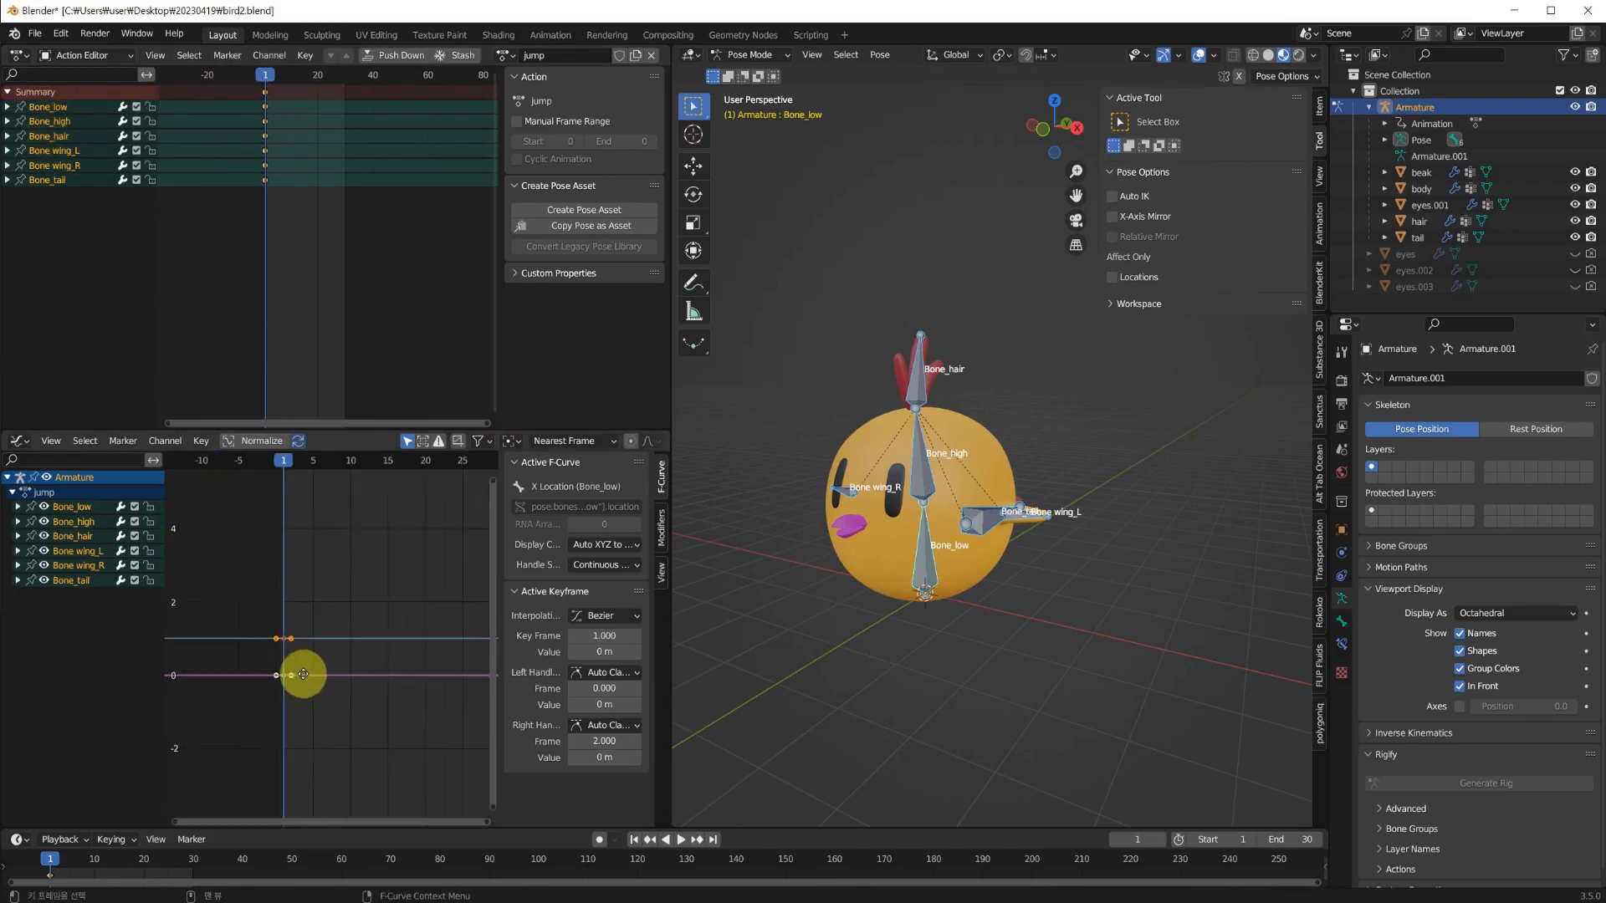
{"action": "scroll", "coordinate": [303, 673], "scroll_direction": "up", "scroll_amount": 1}
{"action": "middle_click_drag", "start_coordinate": [954, 657], "coordinate": [967, 649]}
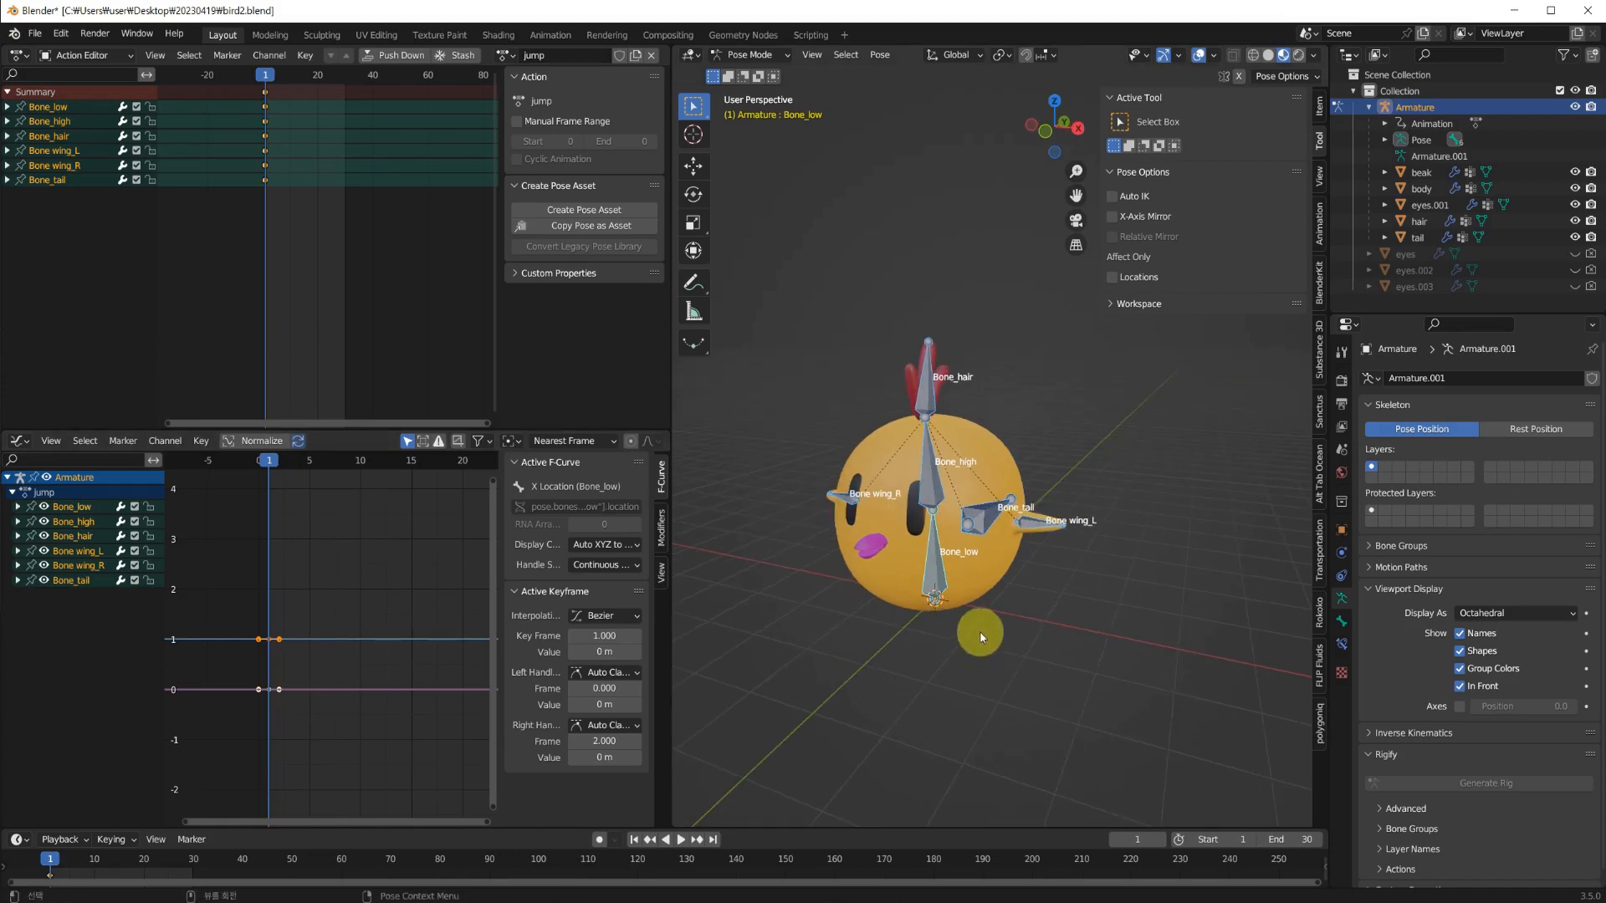
Undo the keyframe insertion on all bones and clear the bone selection.
{"action": "left_click", "coordinate": [979, 630]}
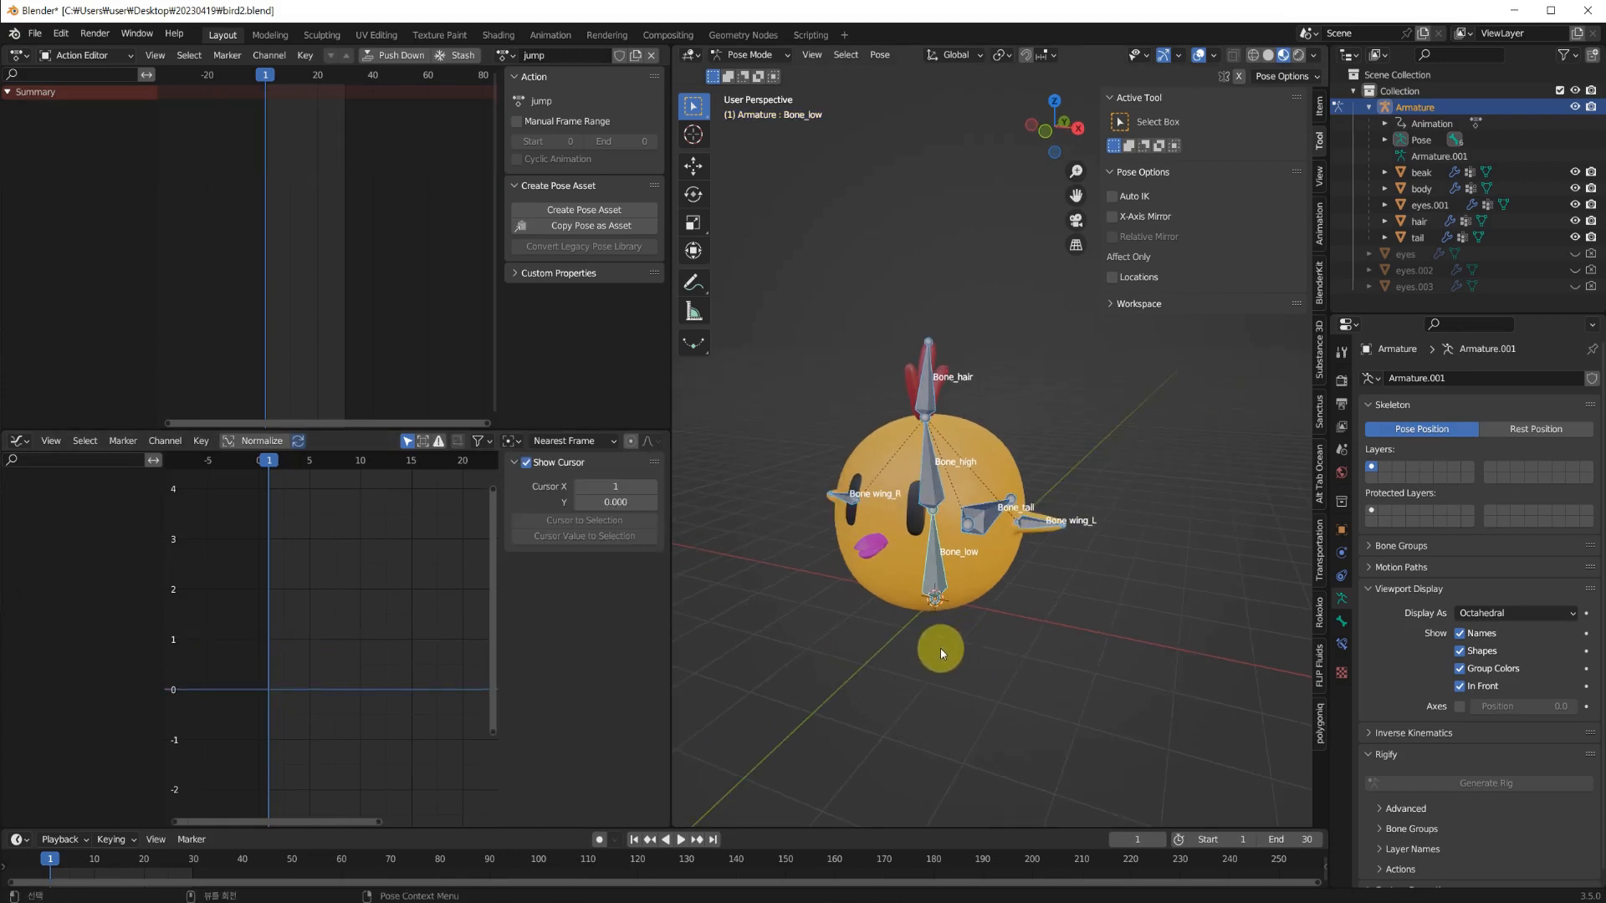
{"action": "scroll", "coordinate": [946, 665], "scroll_direction": "up", "scroll_amount": 2}
{"action": "scroll", "coordinate": [997, 704], "scroll_direction": "down", "scroll_amount": 2}
{"action": "left_click", "coordinate": [1006, 707]}
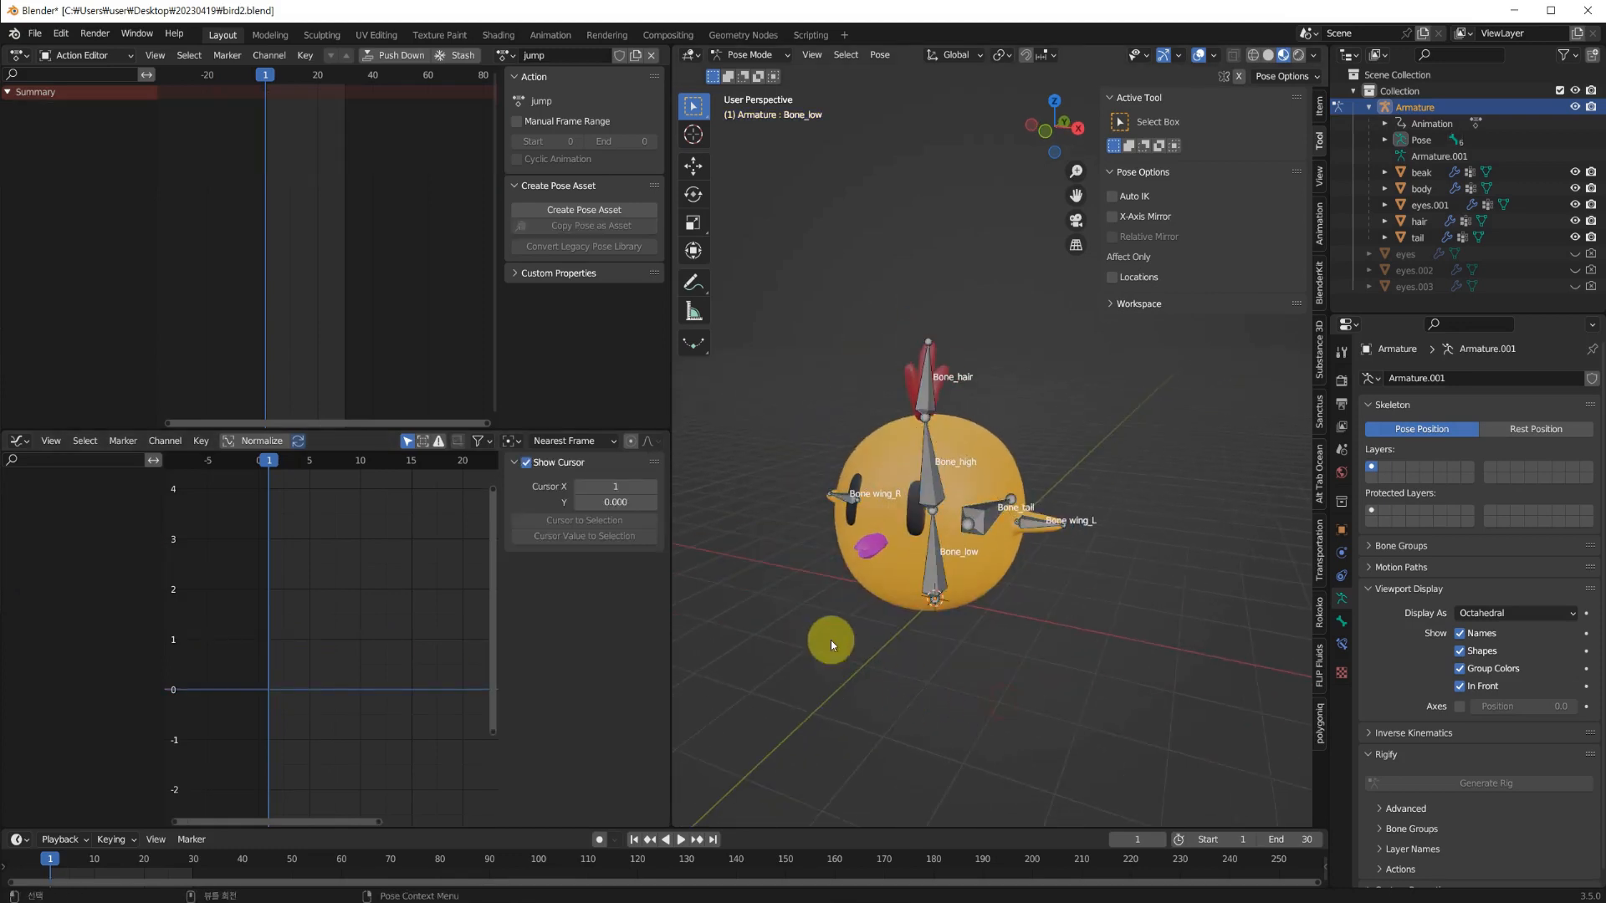
Select Bone_low and insert Location, Rotation & Scale keyframes for it at frame 1.
{"action": "mouse_move", "coordinate": [1034, 623]}
{"action": "middle_mouse_down"}
{"action": "mouse_move", "coordinate": [946, 624]}
{"action": "mouse_move", "coordinate": [1054, 626]}
{"action": "mouse_move", "coordinate": [1044, 592]}
{"action": "middle_mouse_up"}
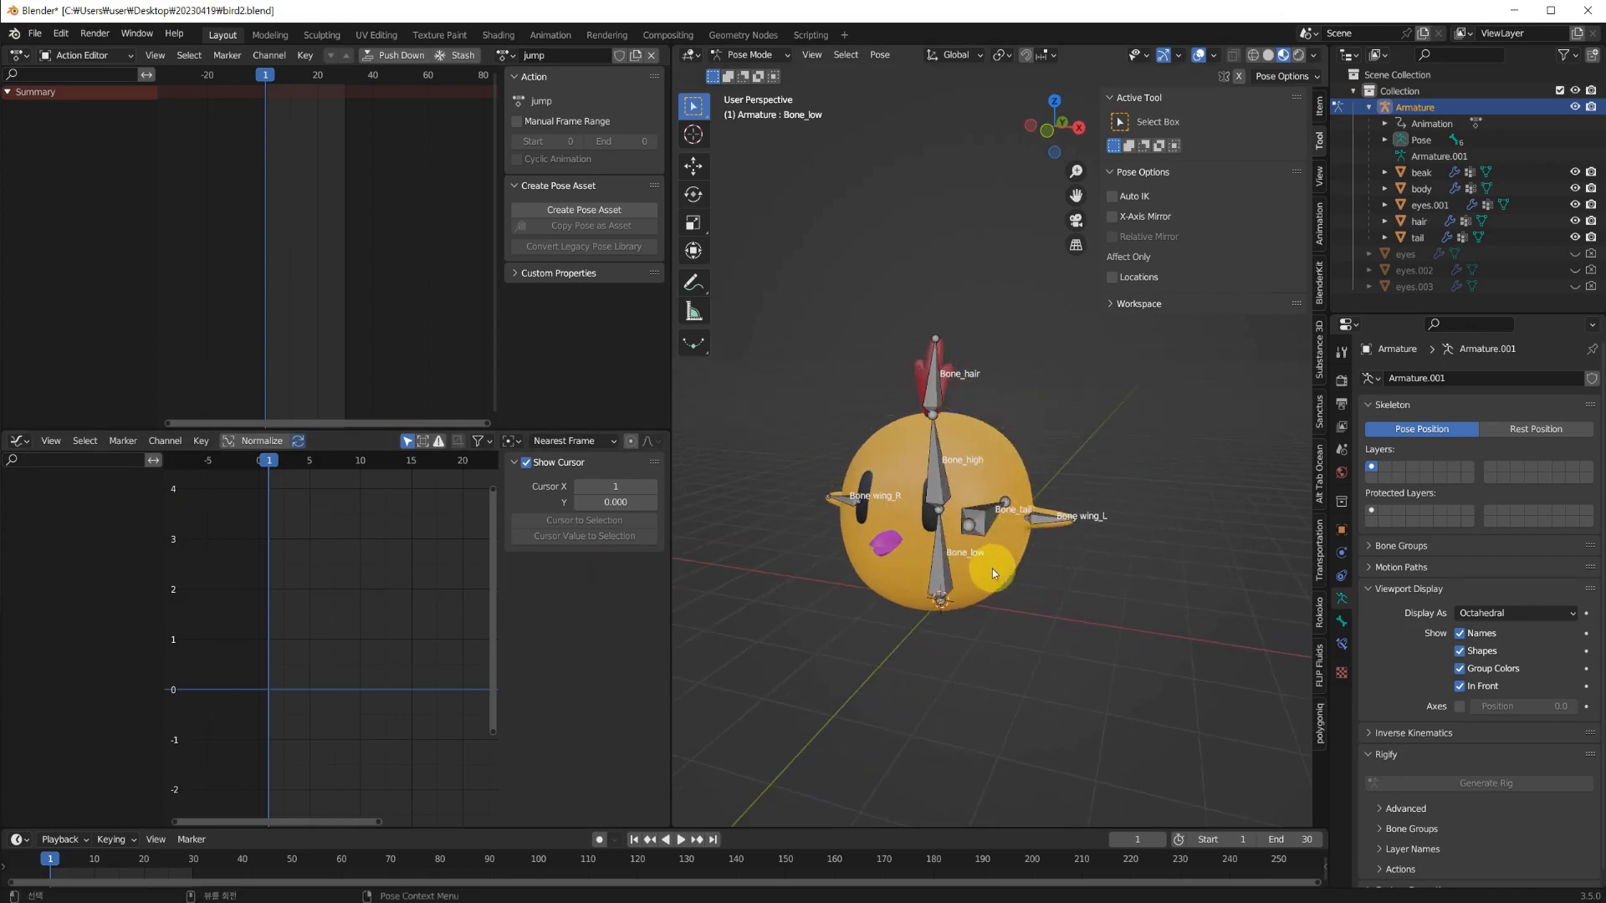
{"action": "left_click", "coordinate": [942, 576]}
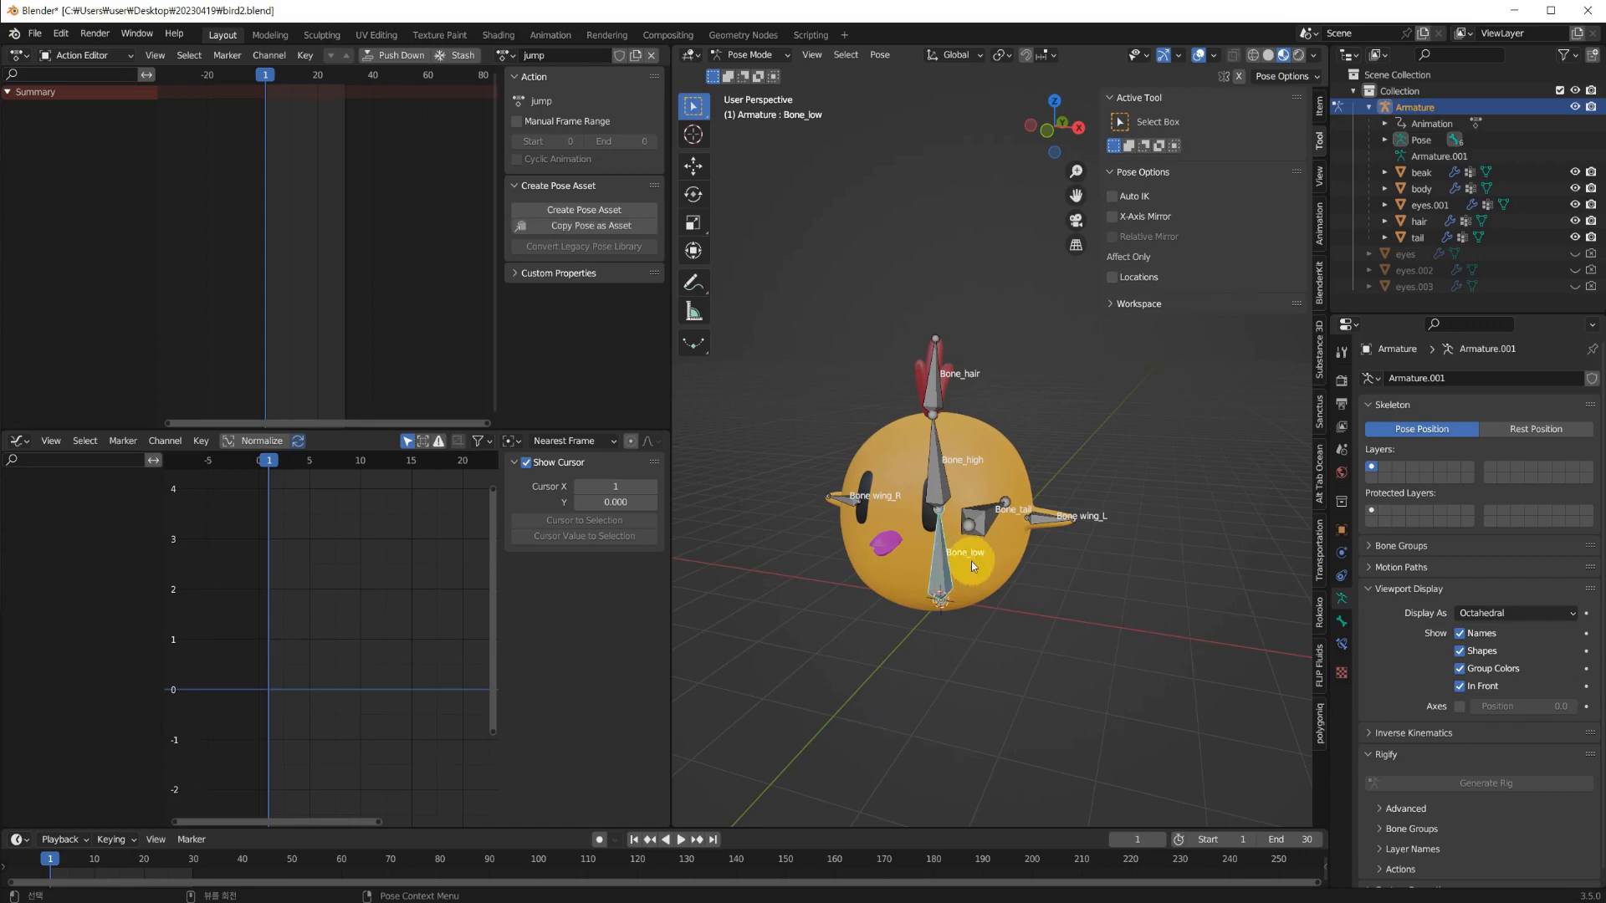
{"action": "key", "text": "g"}
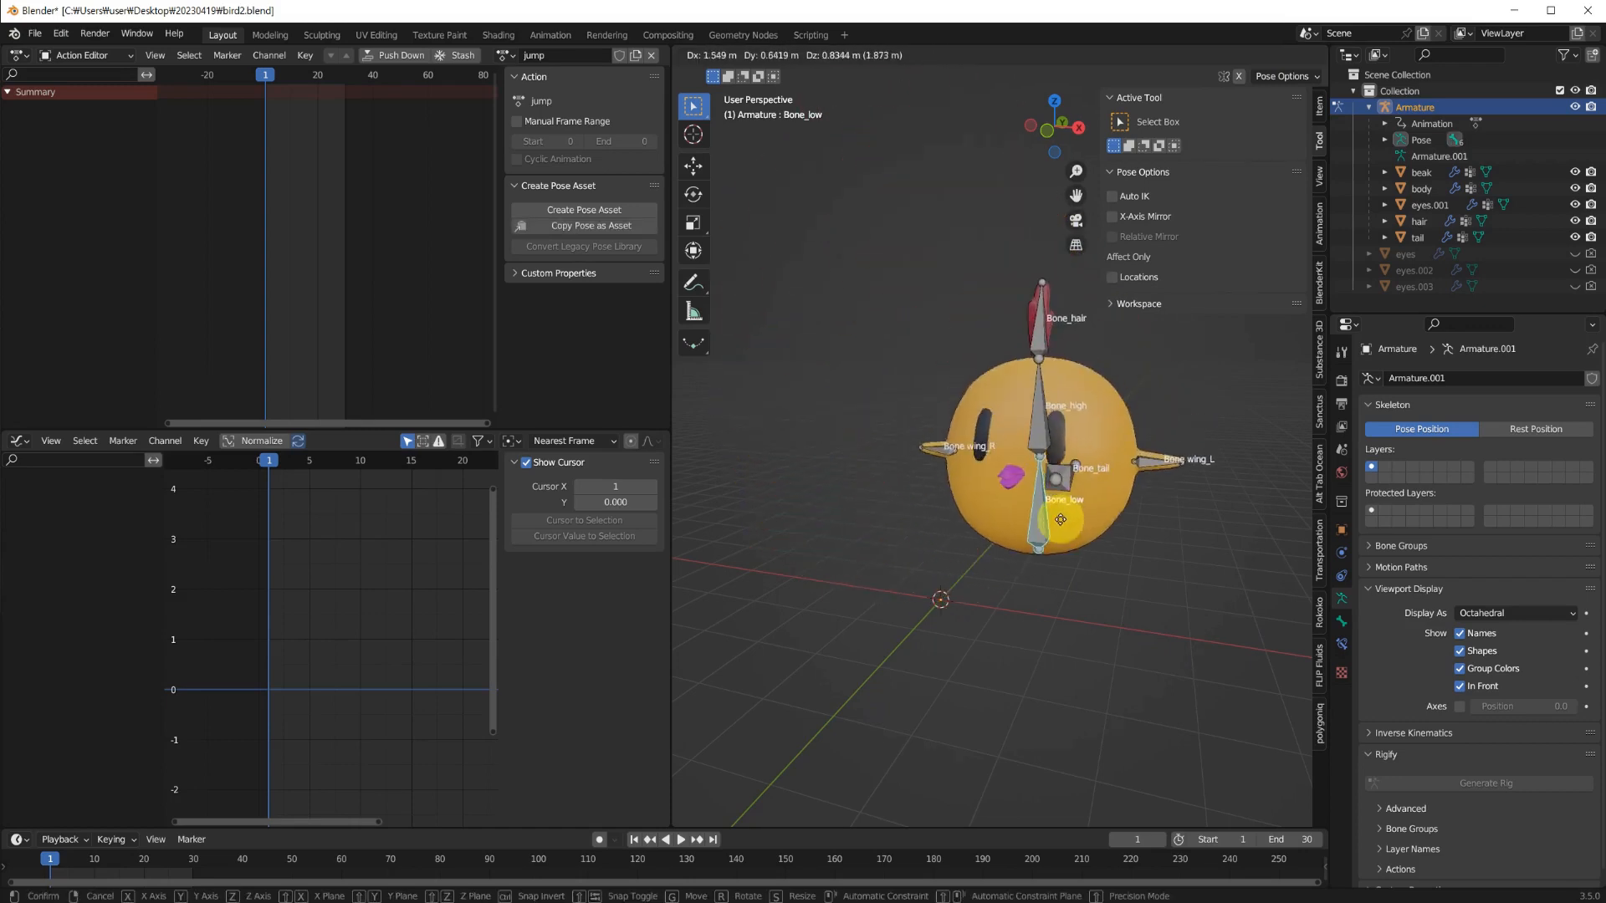
{"action": "right_click", "coordinate": [933, 554]}
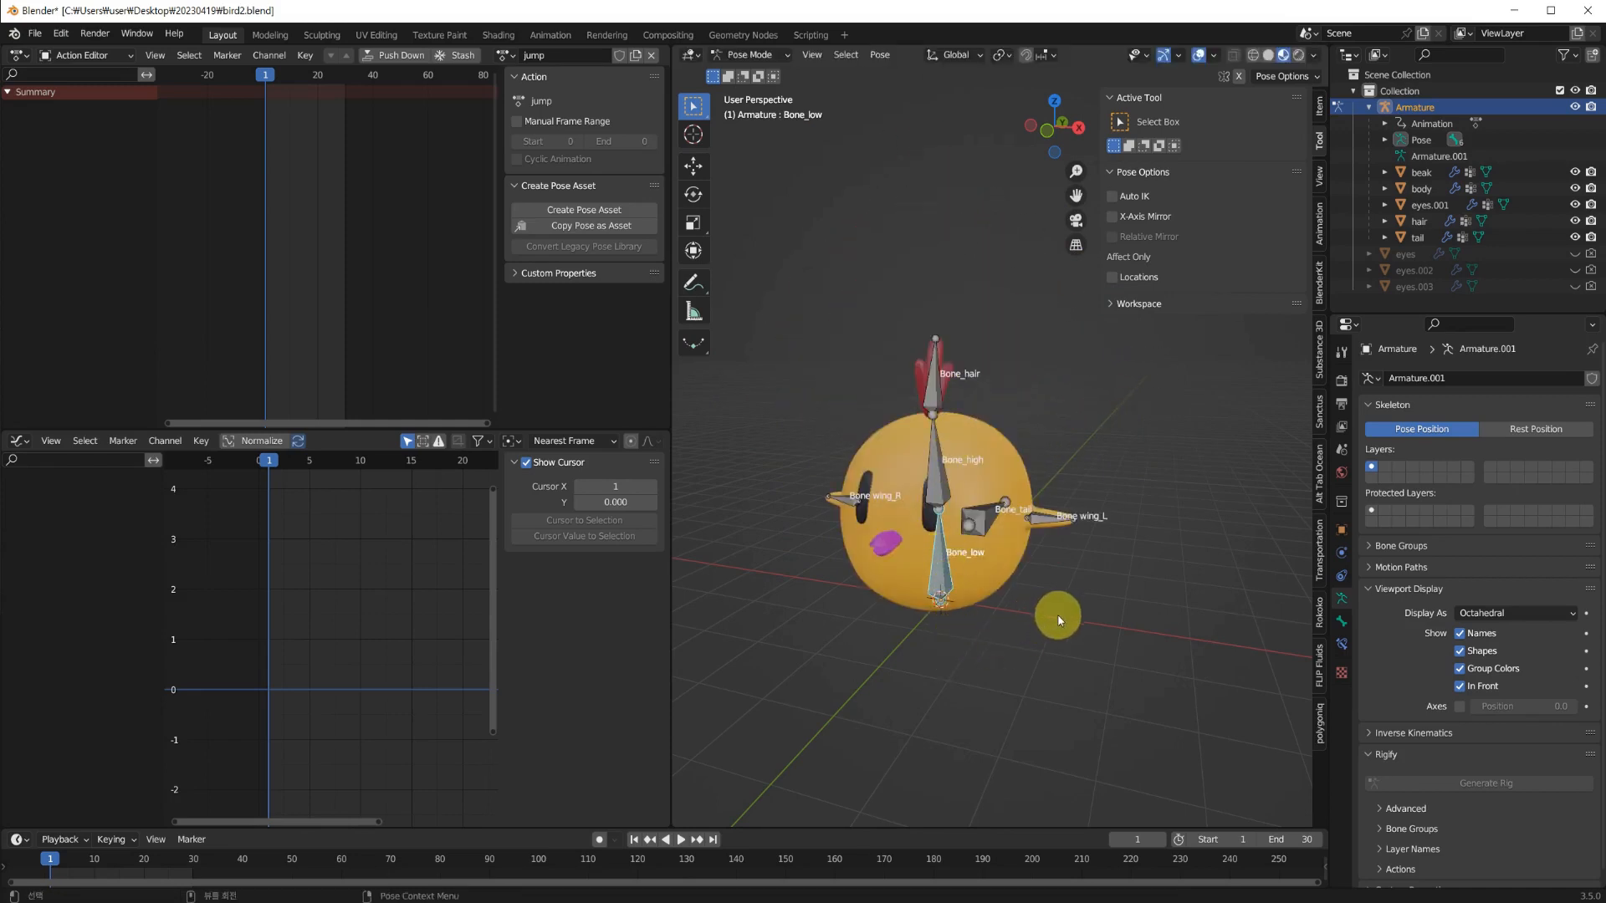
{"action": "key", "text": "i"}
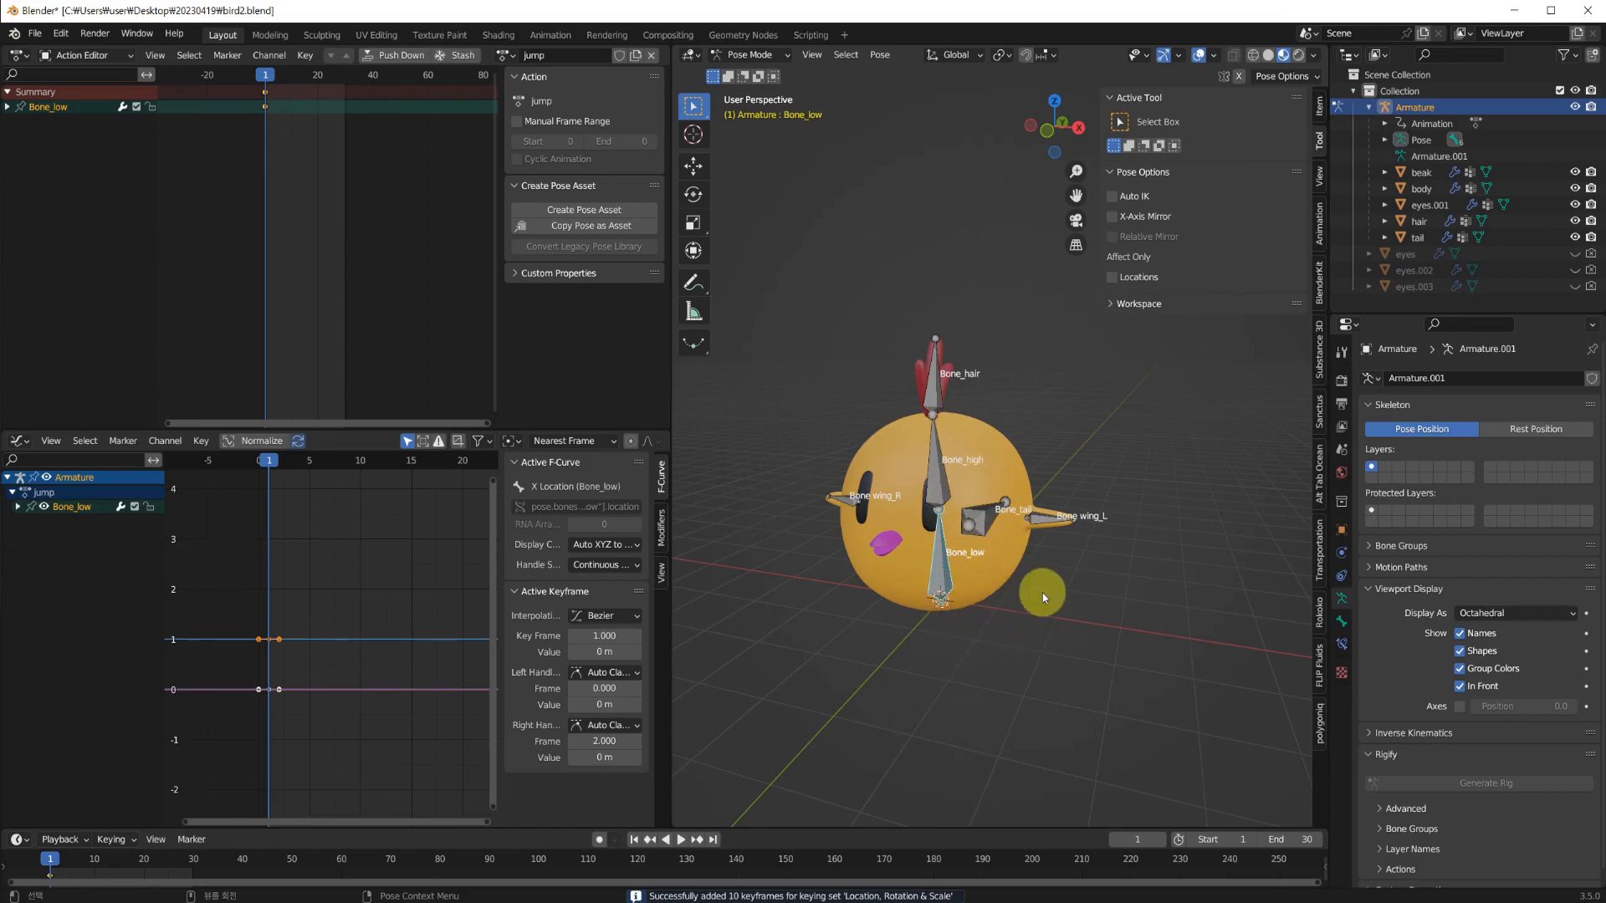
{"action": "middle_click_drag", "start_coordinate": [1043, 594], "coordinate": [1003, 561]}
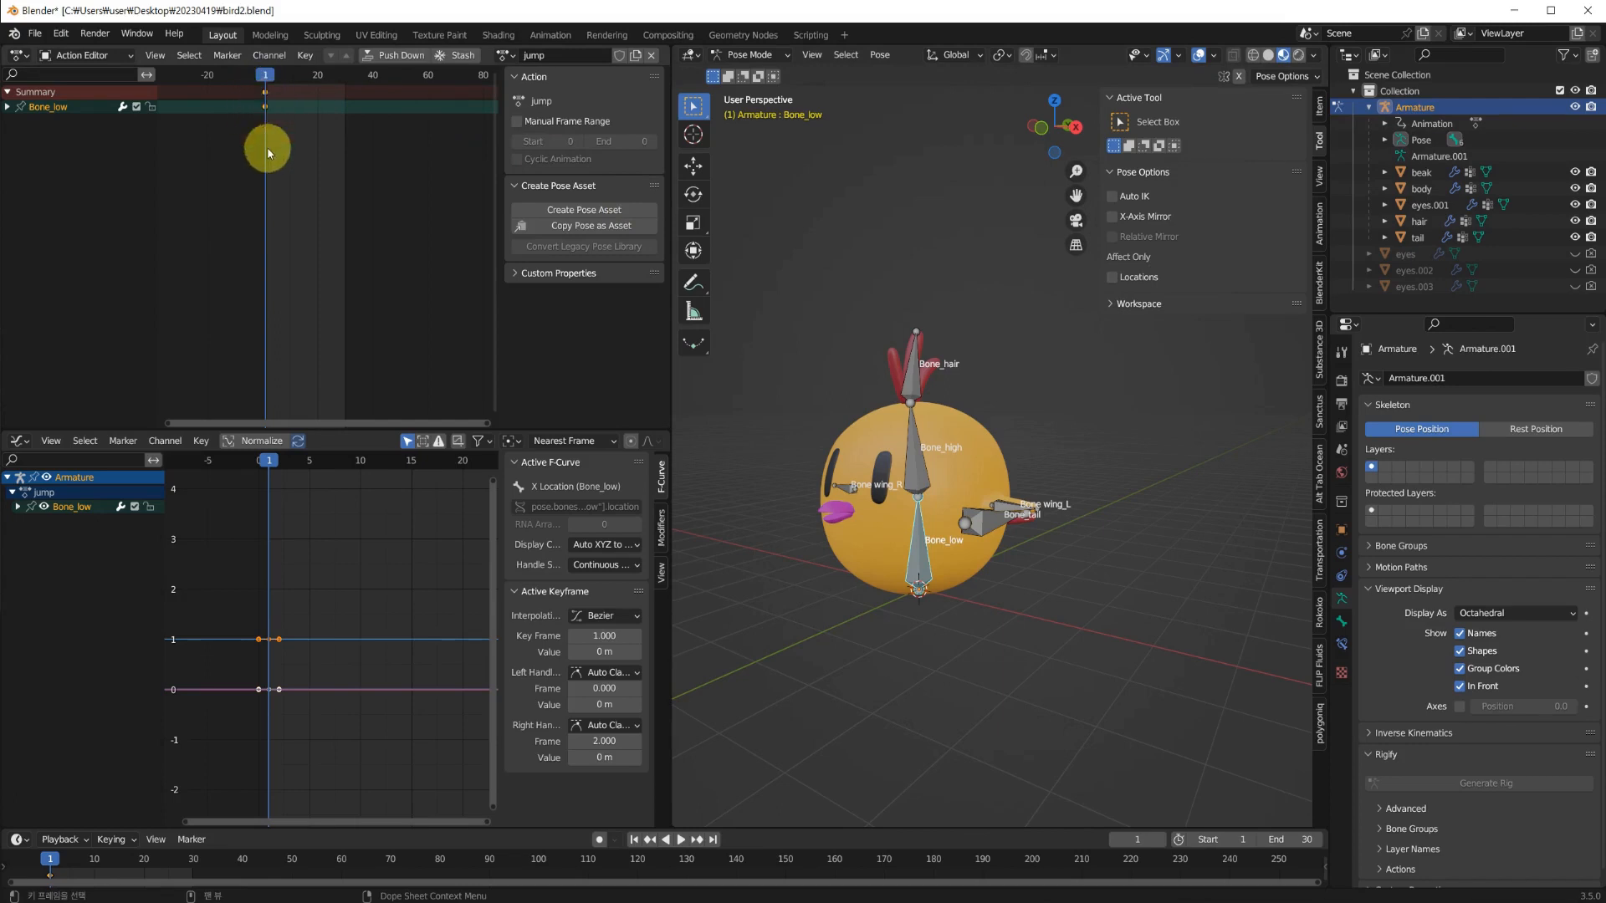
{"action": "left_click", "coordinate": [267, 642]}
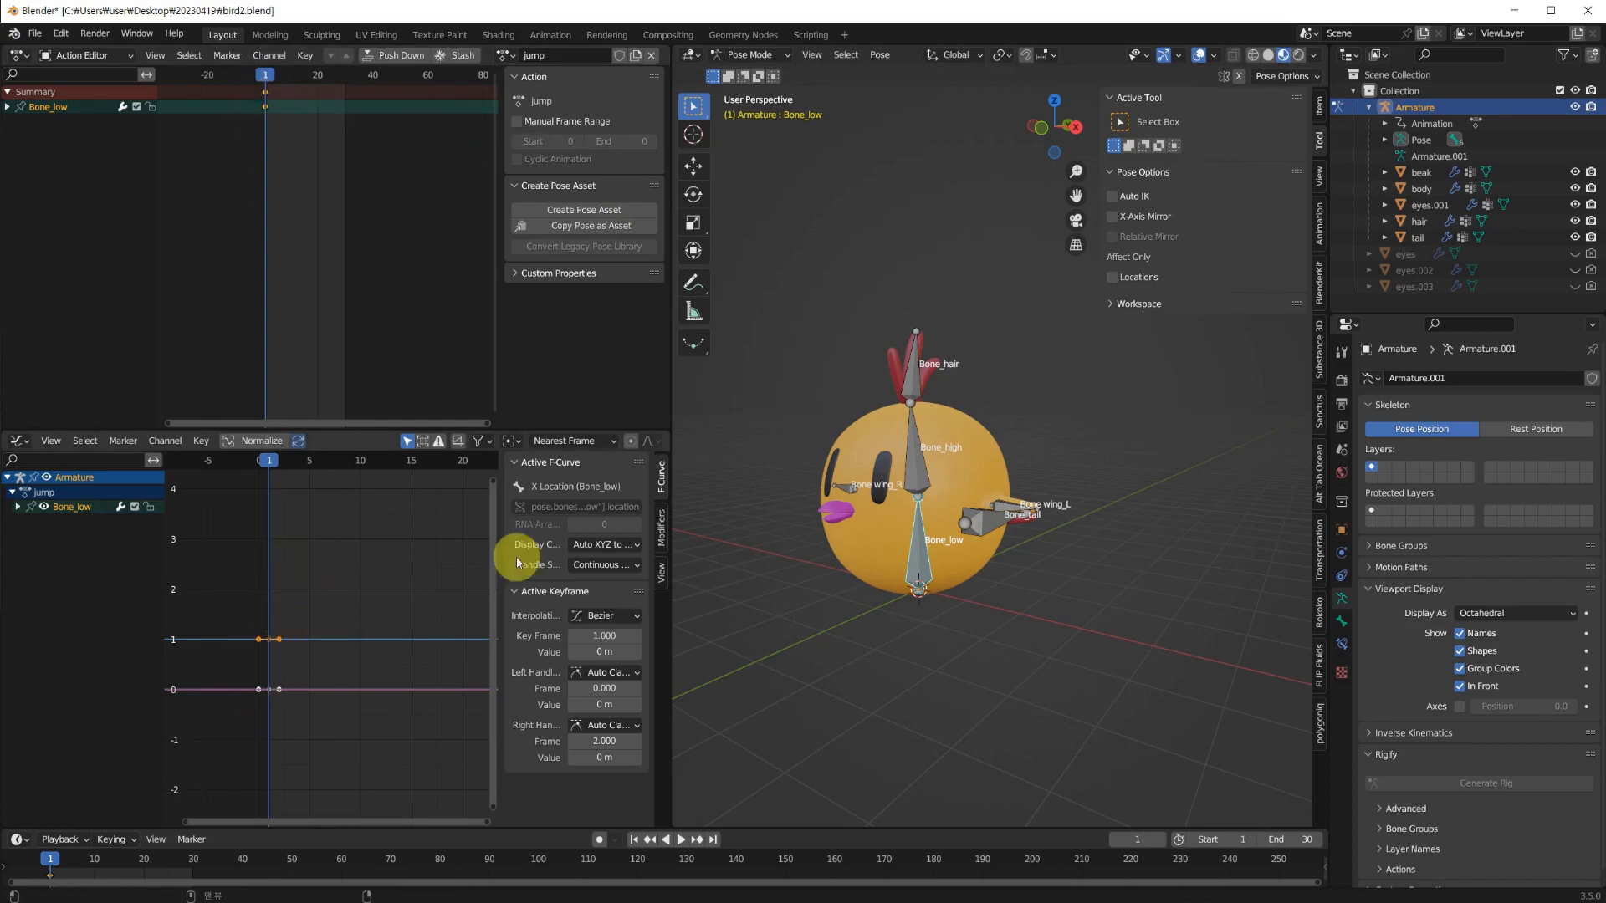
Copy Bone_low's frame 1 pose, paste it at frame 30 and insert Location, Rotation & Scale keyframes there.
{"action": "middle_click_drag", "start_coordinate": [1047, 559], "coordinate": [851, 575]}
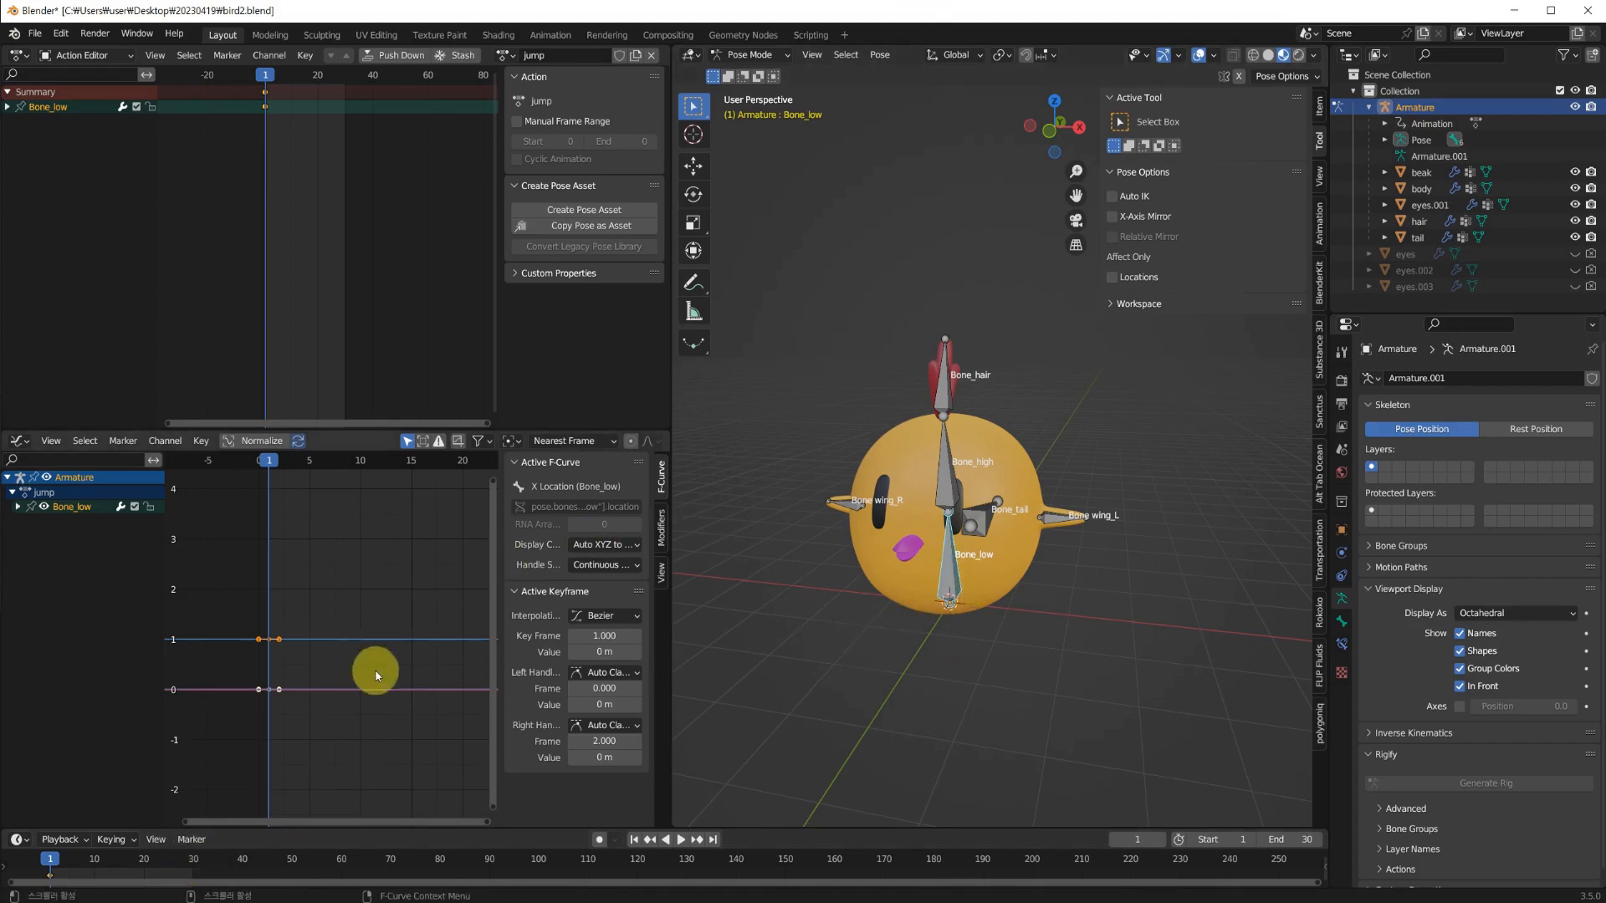
{"action": "middle_click_drag", "start_coordinate": [870, 658], "coordinate": [920, 665]}
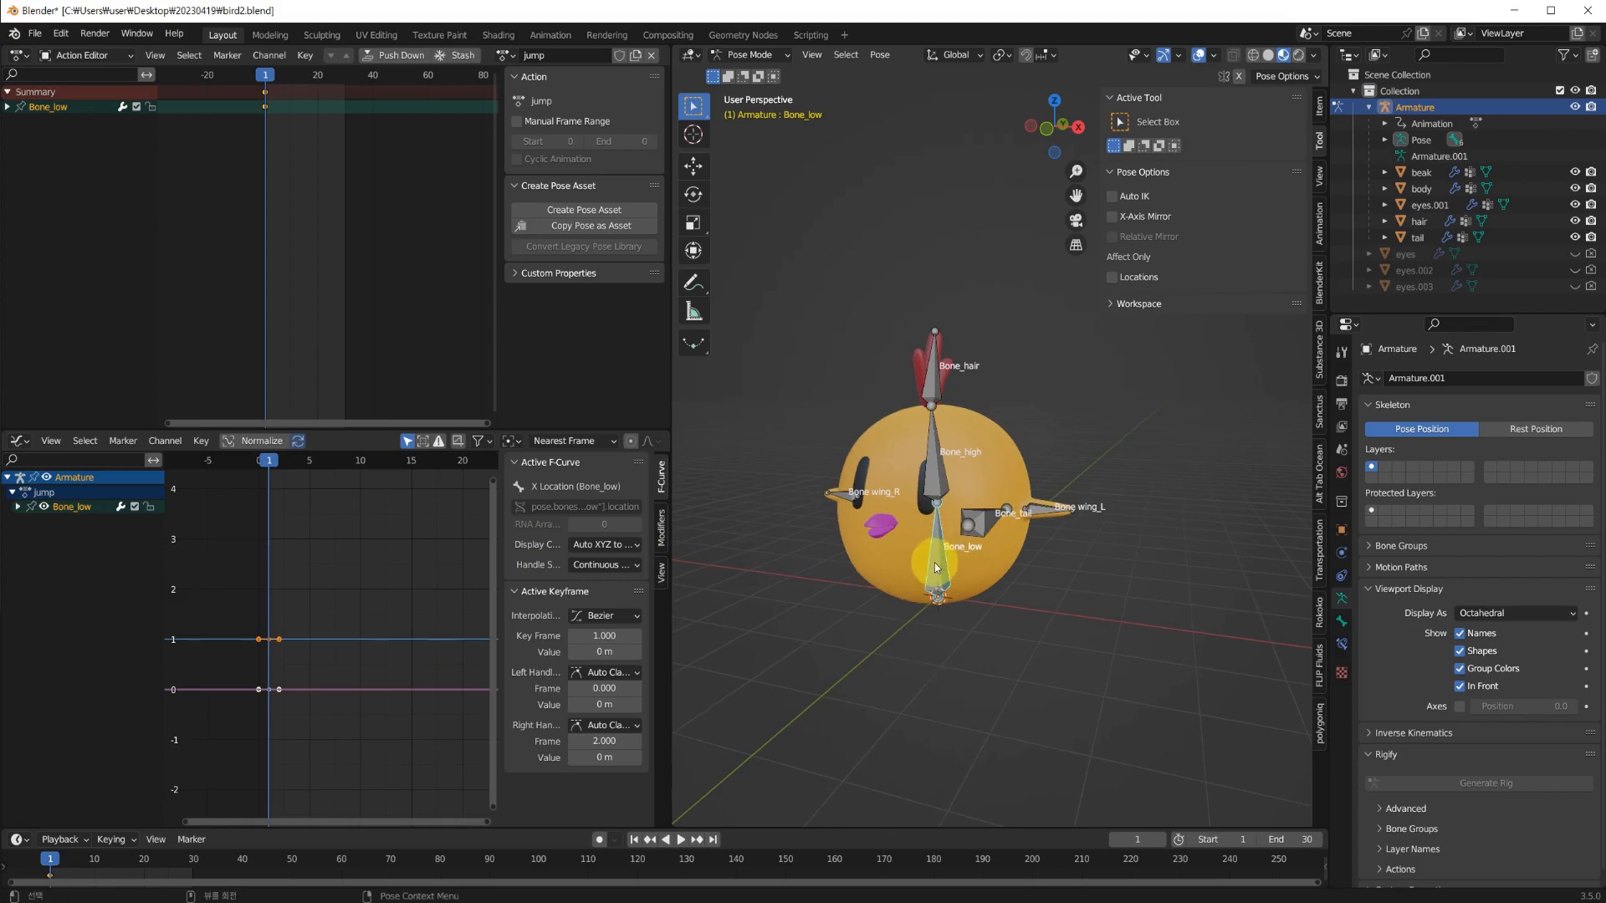
{"action": "left_click", "coordinate": [961, 687]}
{"action": "left_click", "coordinate": [935, 554]}
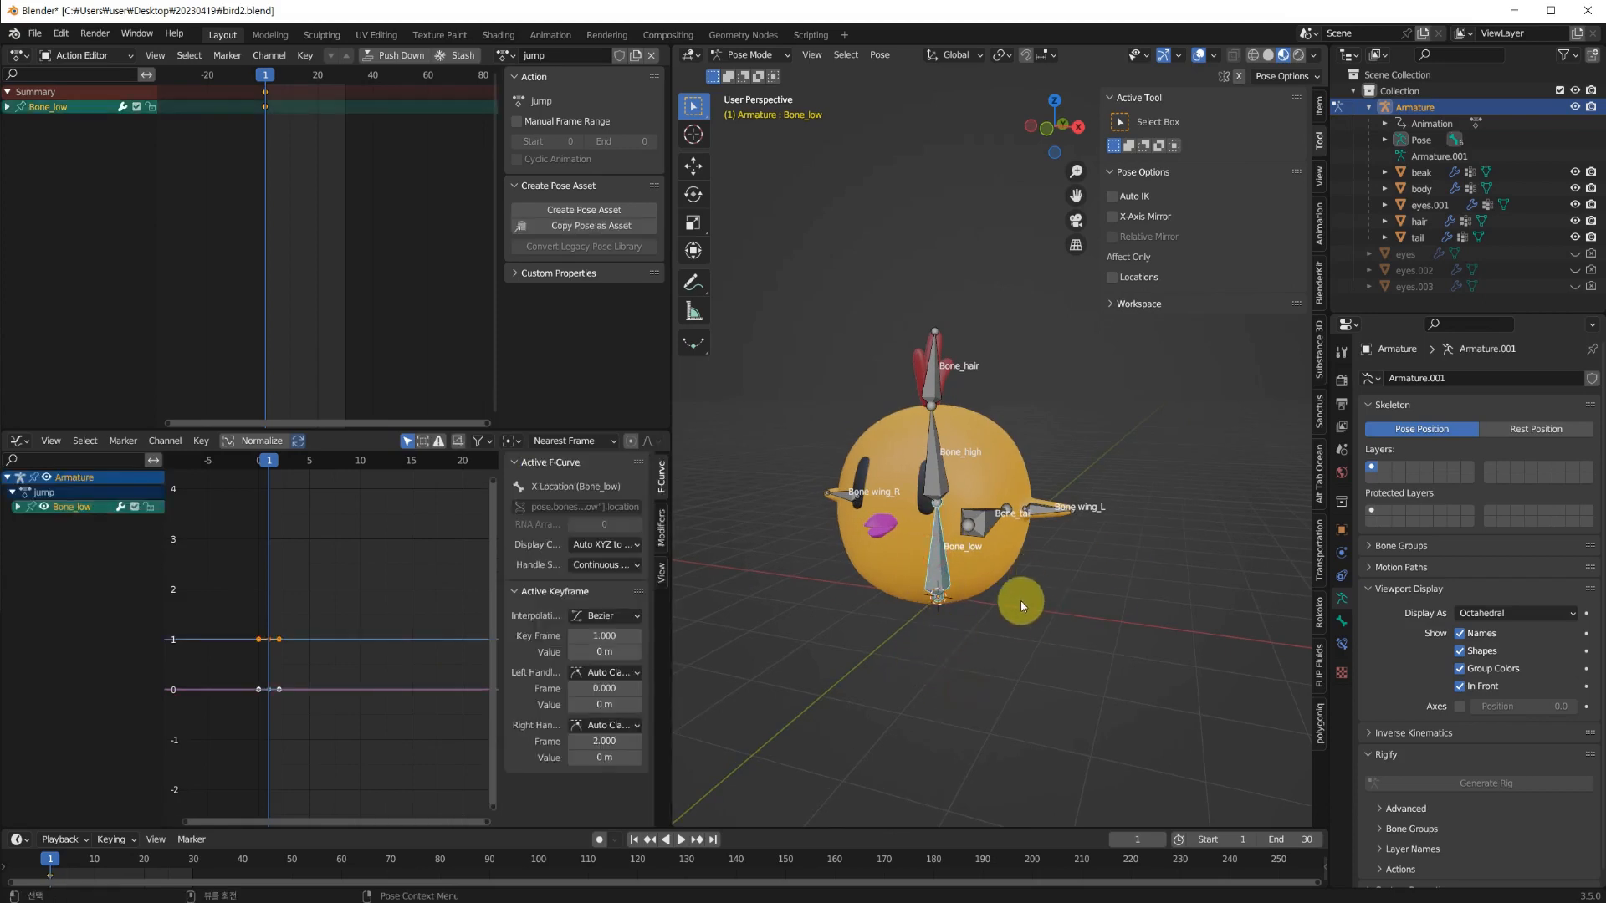
{"action": "middle_click_drag", "start_coordinate": [1021, 599], "coordinate": [1012, 634]}
{"action": "key", "text": "ctrl+c"}
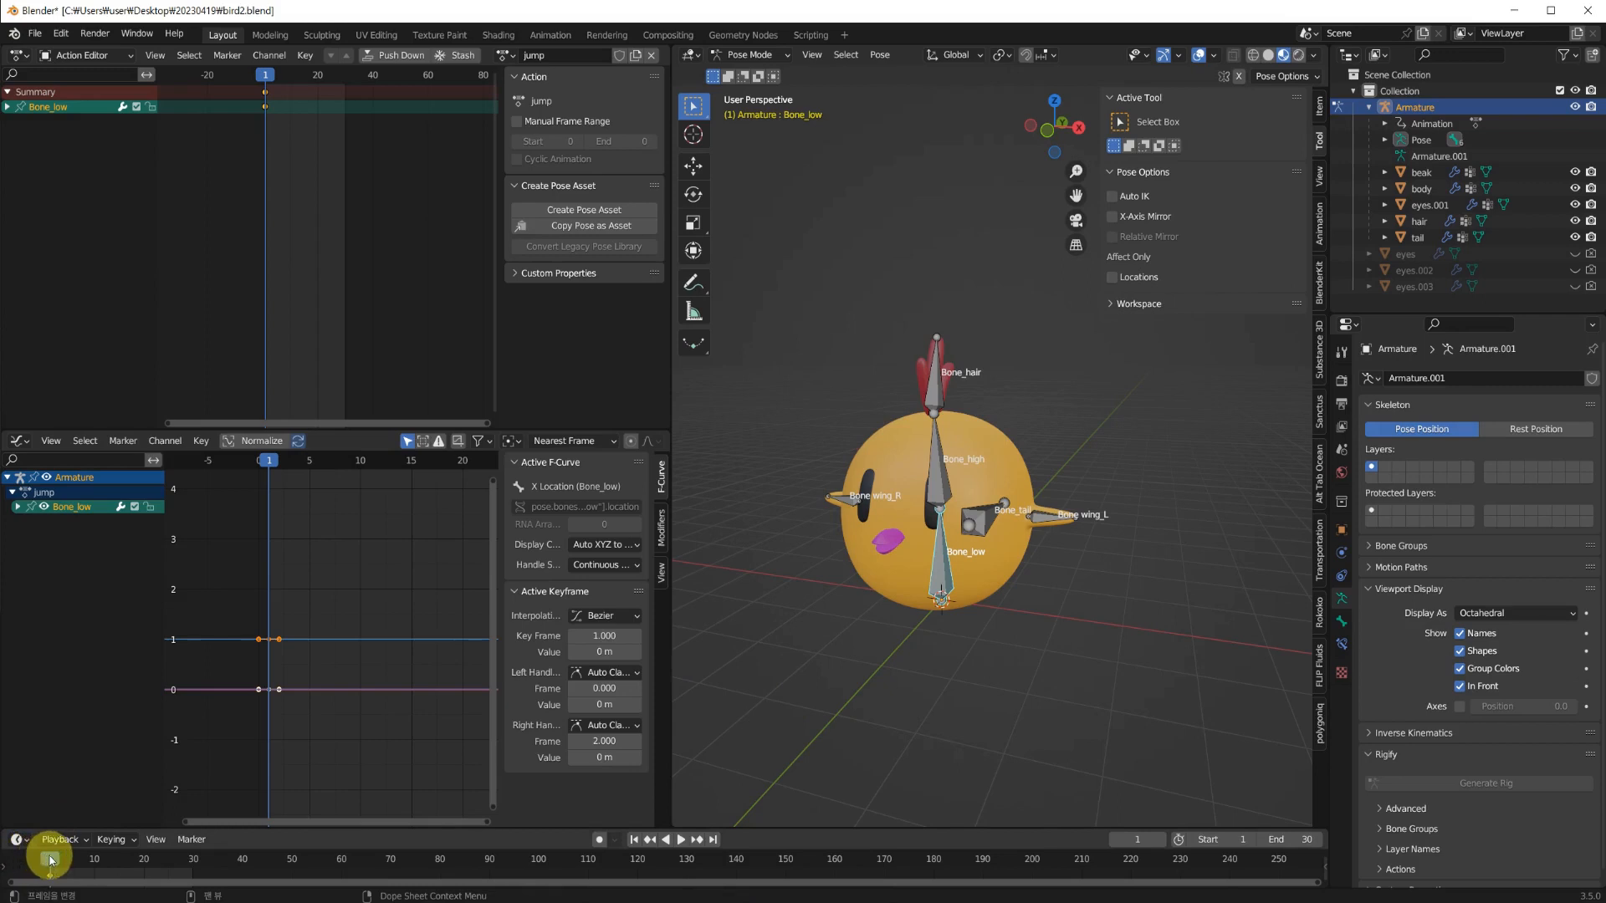
{"action": "left_click_drag", "start_coordinate": [50, 859], "coordinate": [196, 874]}
{"action": "key", "text": "ctrl+v"}
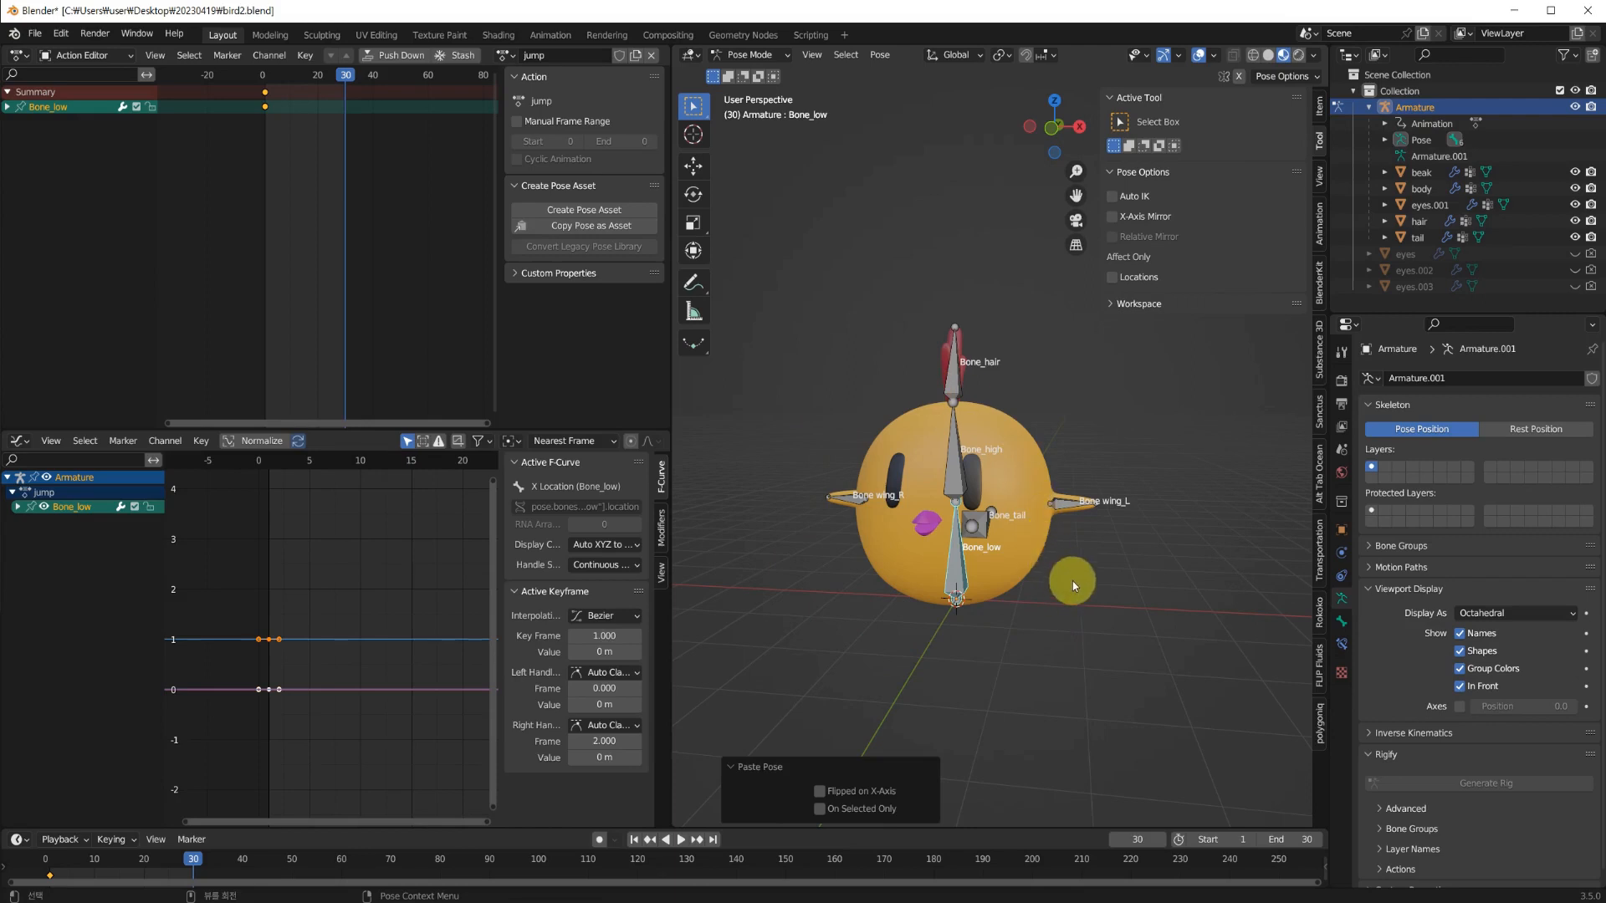
{"action": "key", "text": "i"}
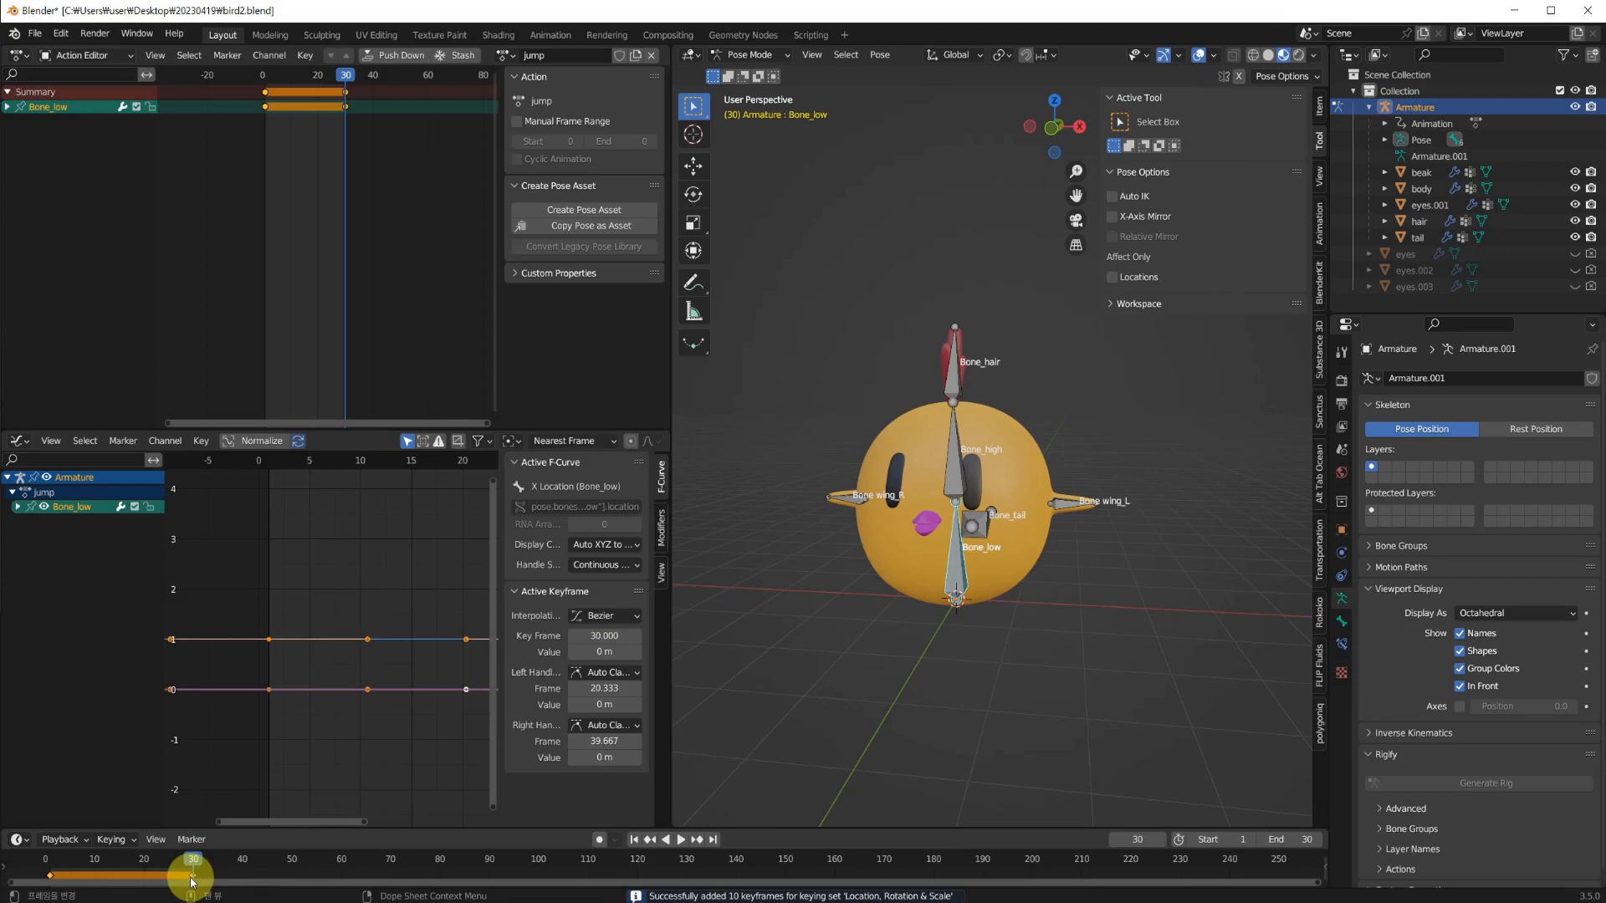
At frame 15, raise Bone_low about 6.86 m along the global Z axis and insert Location, Rotation & Scale keyframes.
{"action": "key", "text": "space"}
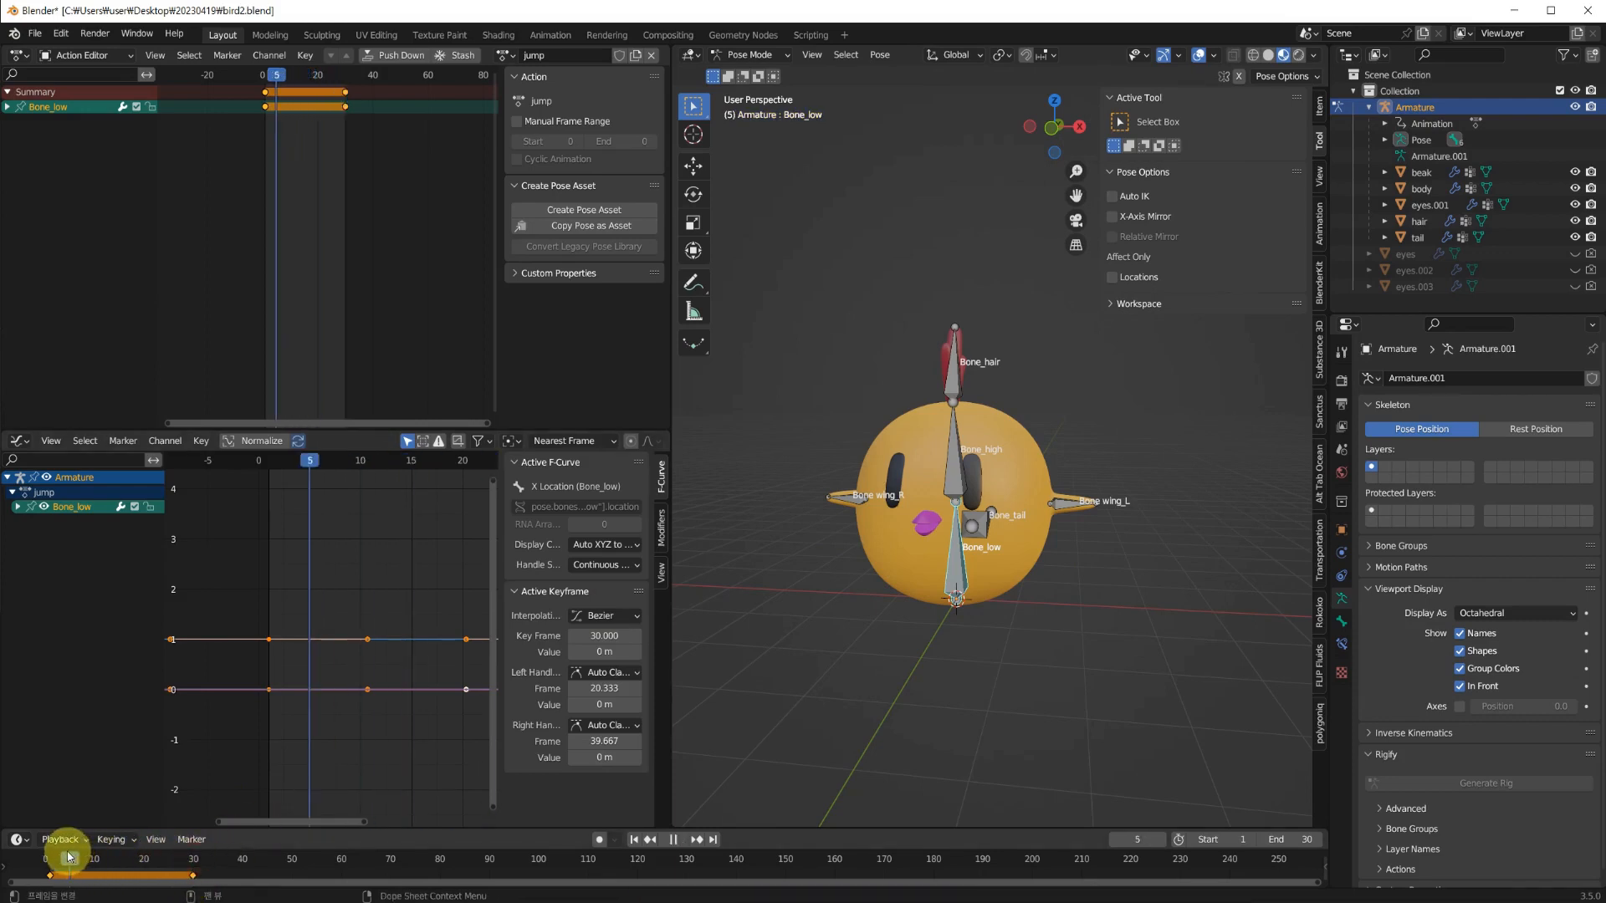
{"action": "left_click_drag", "start_coordinate": [69, 856], "coordinate": [119, 864]}
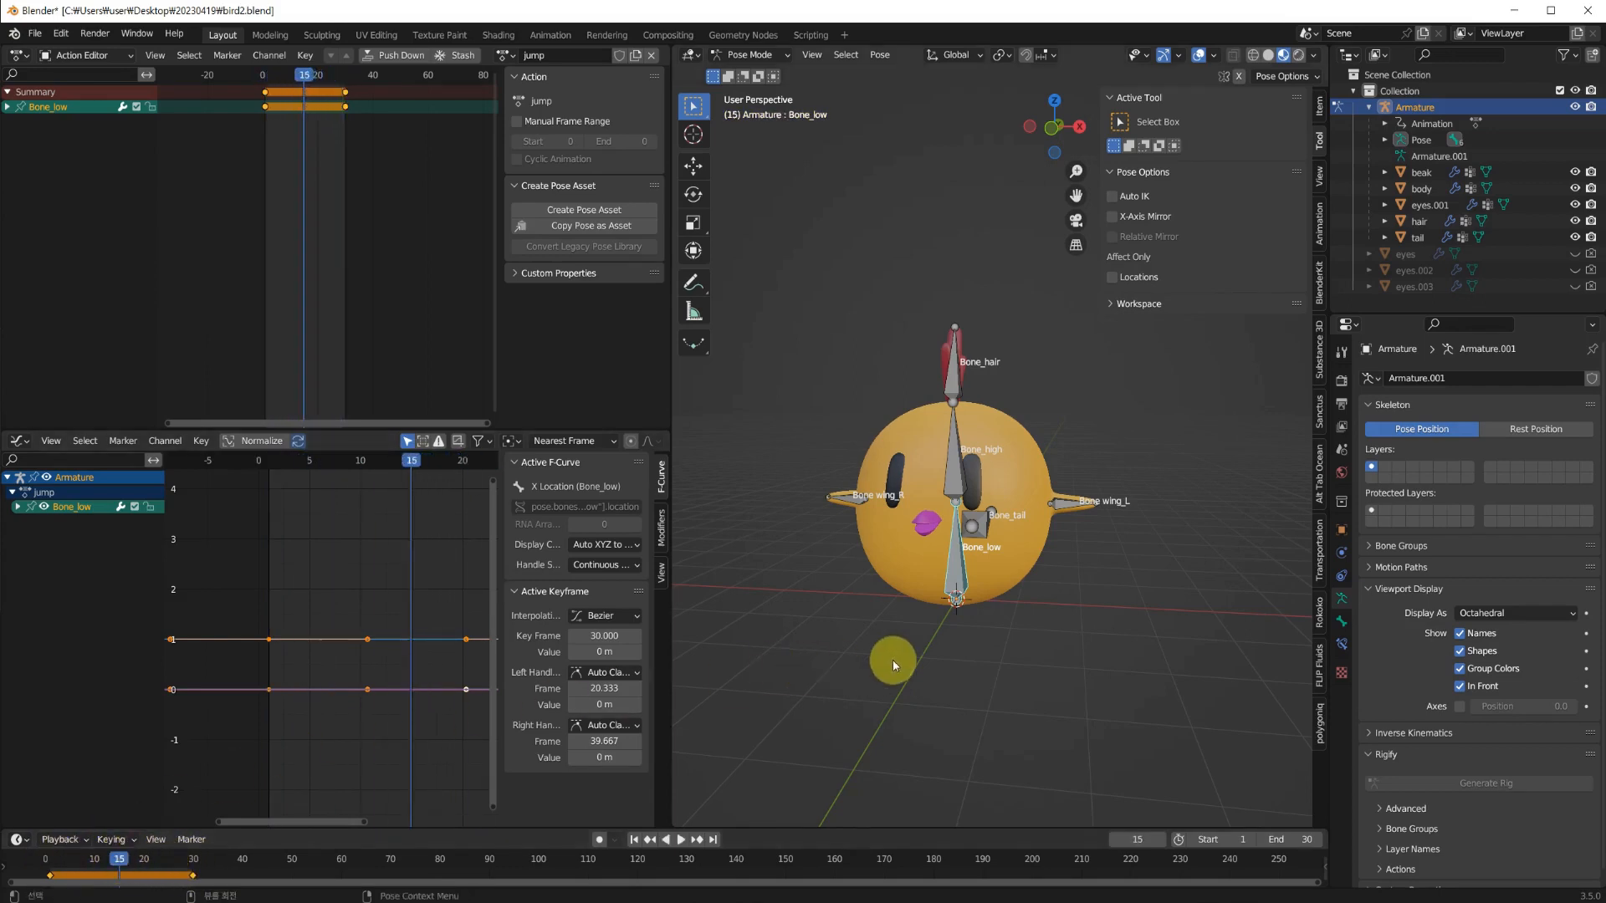
{"action": "middle_click_drag", "start_coordinate": [891, 660], "coordinate": [967, 688]}
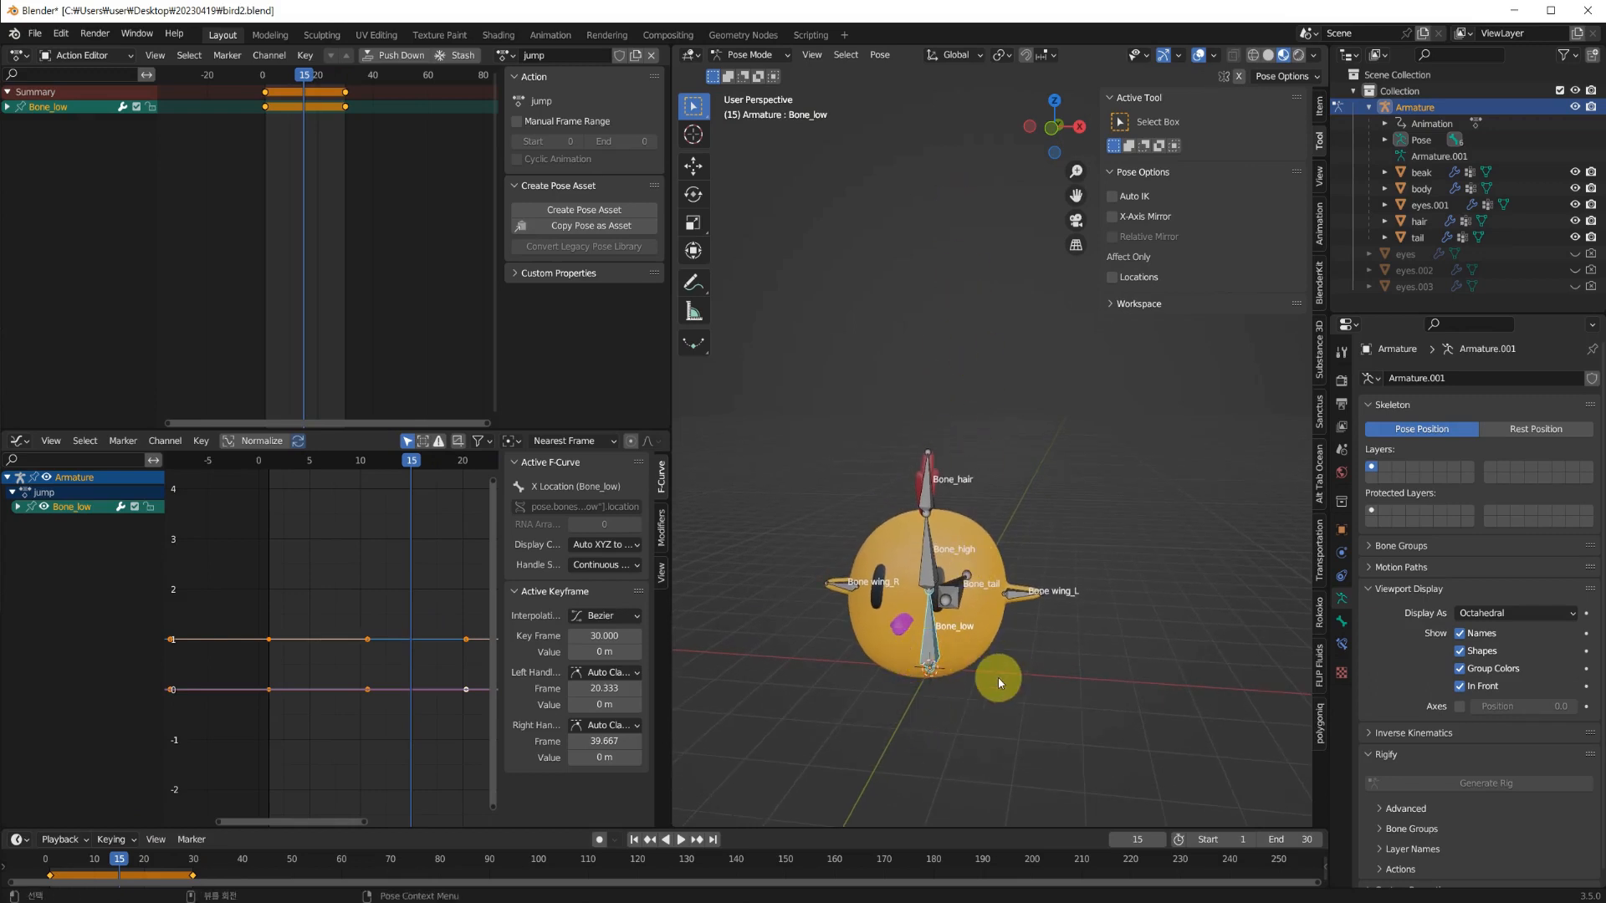
{"action": "key", "text": "g"}
{"action": "key", "text": "z"}
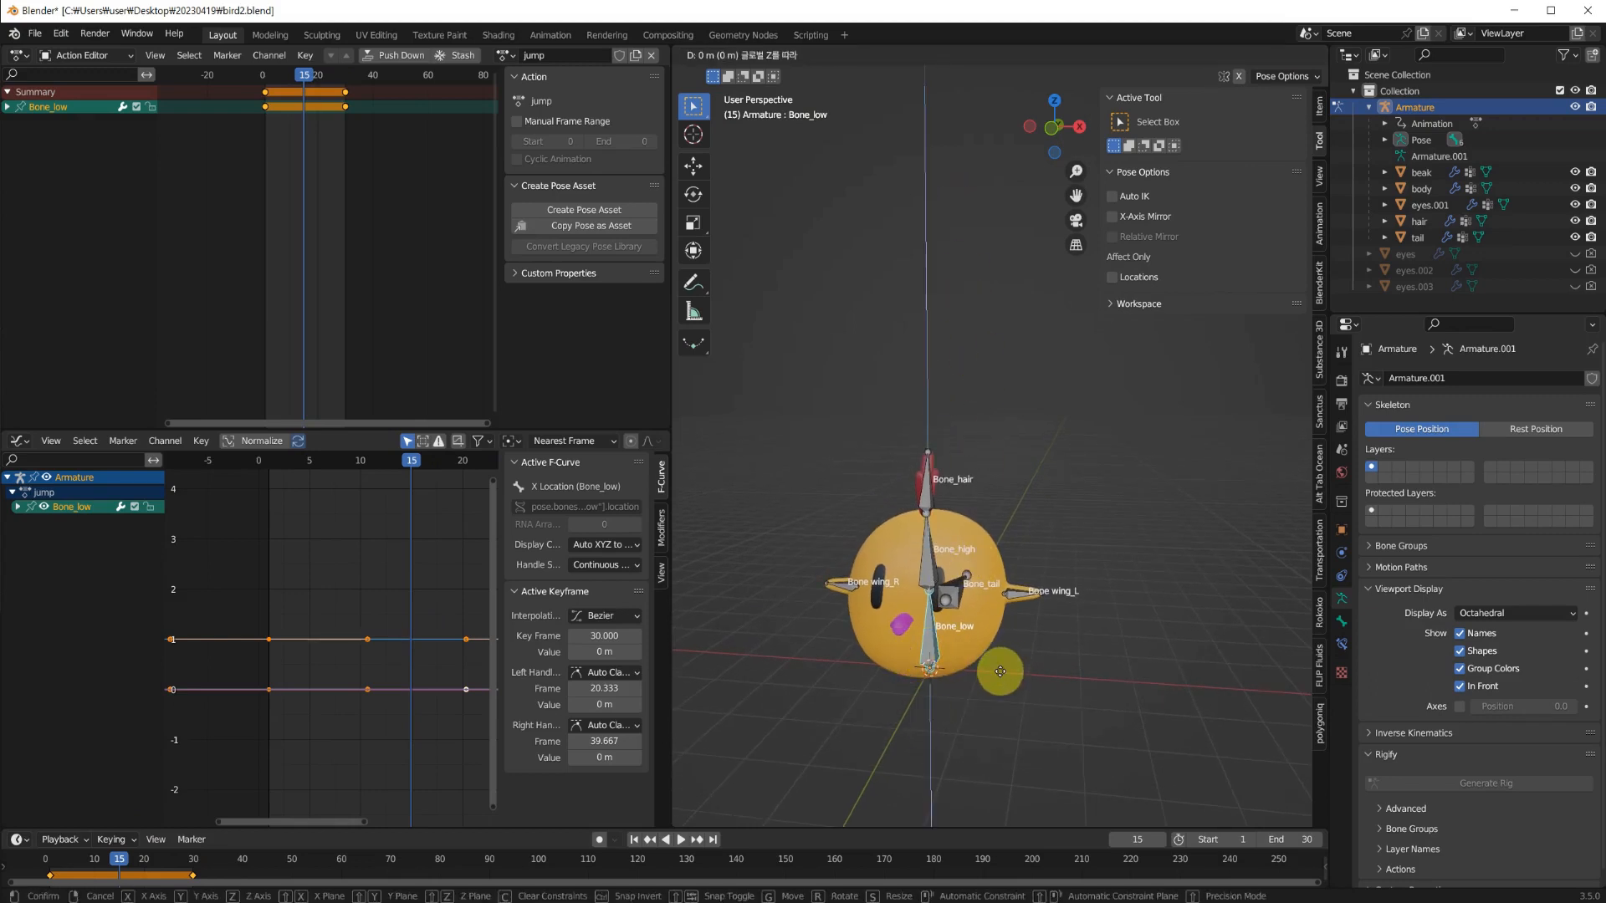
{"action": "left_click", "coordinate": [1025, 316]}
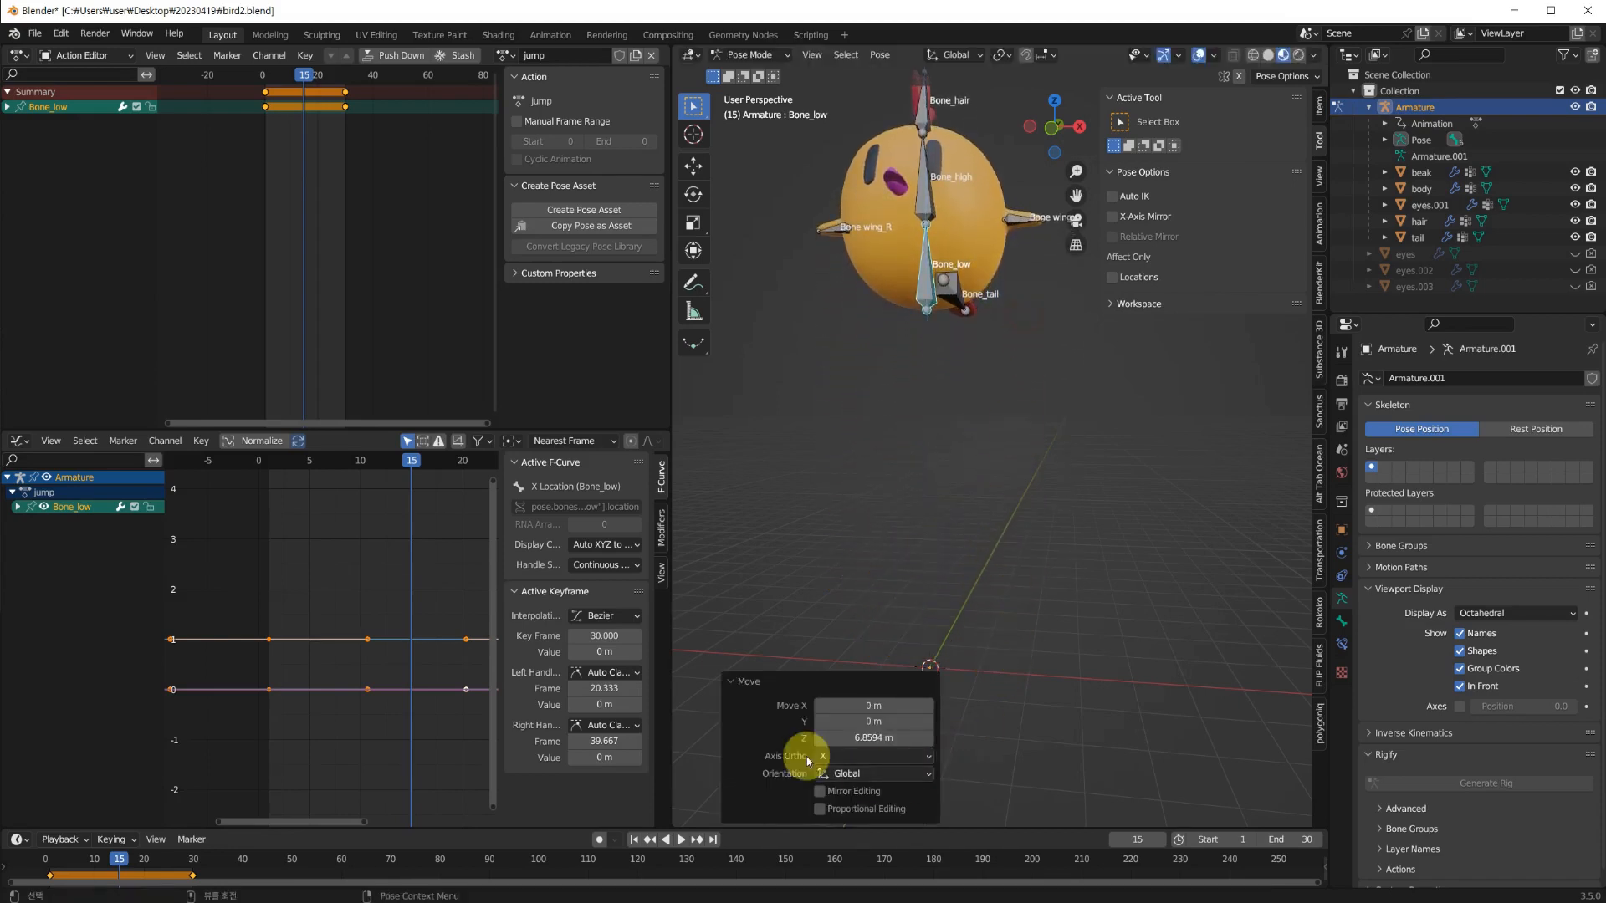
{"action": "key", "text": "i"}
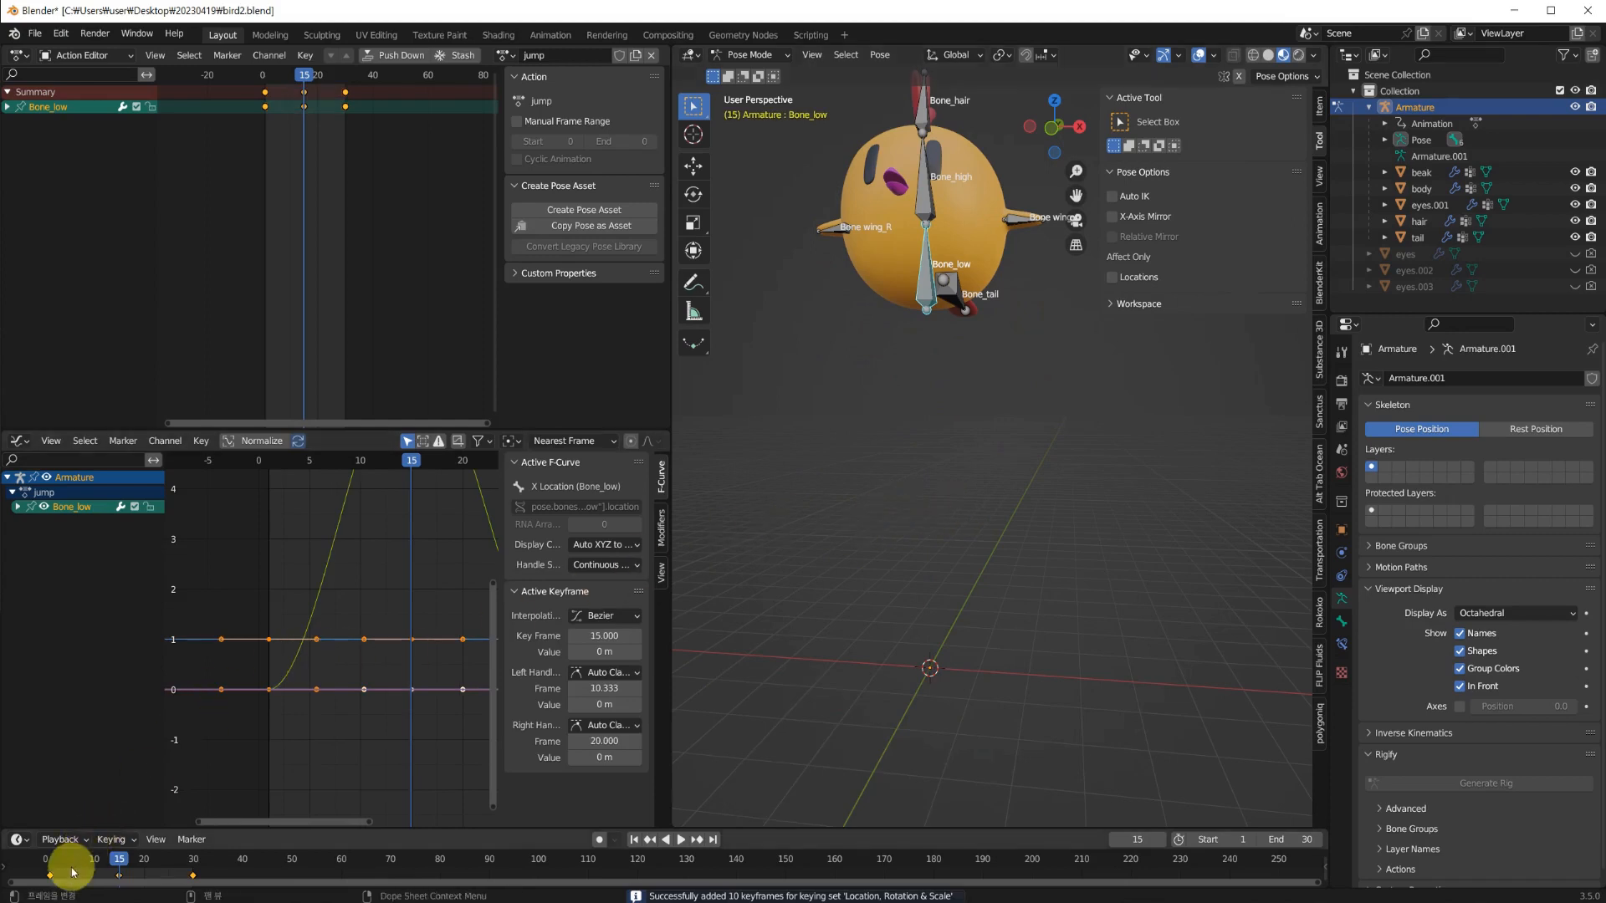
Preview the up-and-down motion of the bird and return to frame 1.
{"action": "left_click", "coordinate": [107, 861]}
{"action": "key", "text": "space"}
{"action": "left_click_drag", "start_coordinate": [107, 866], "coordinate": [52, 868]}
Expand Bone_low's channels in the Graph Editor and hide every curve except Y Location.
{"action": "key", "text": "Home"}
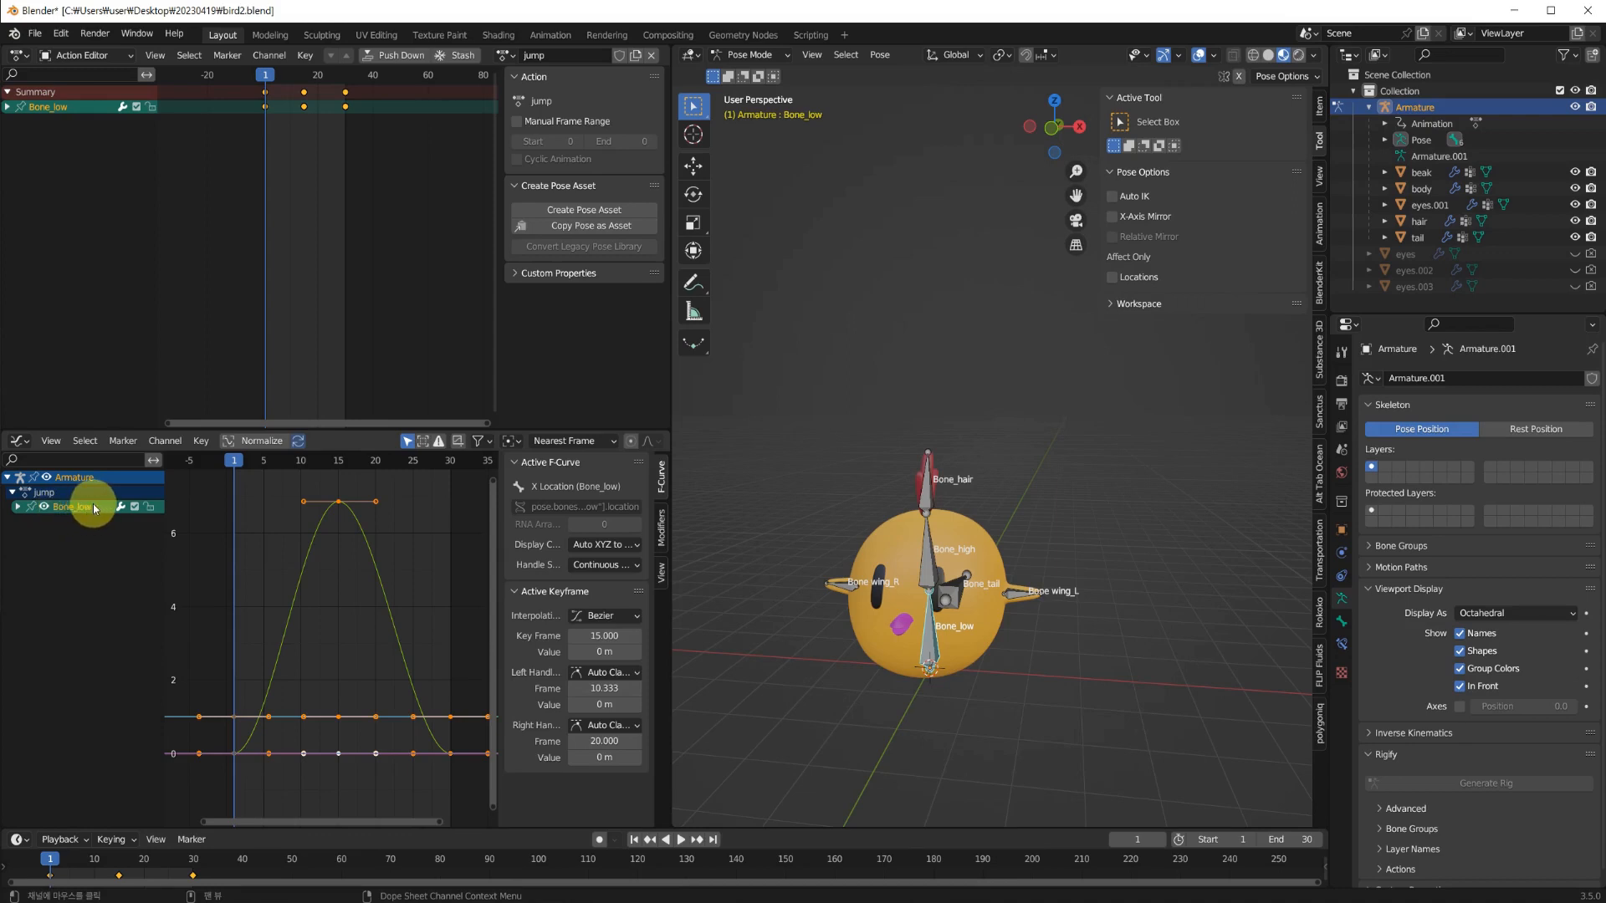
{"action": "left_click", "coordinate": [19, 507]}
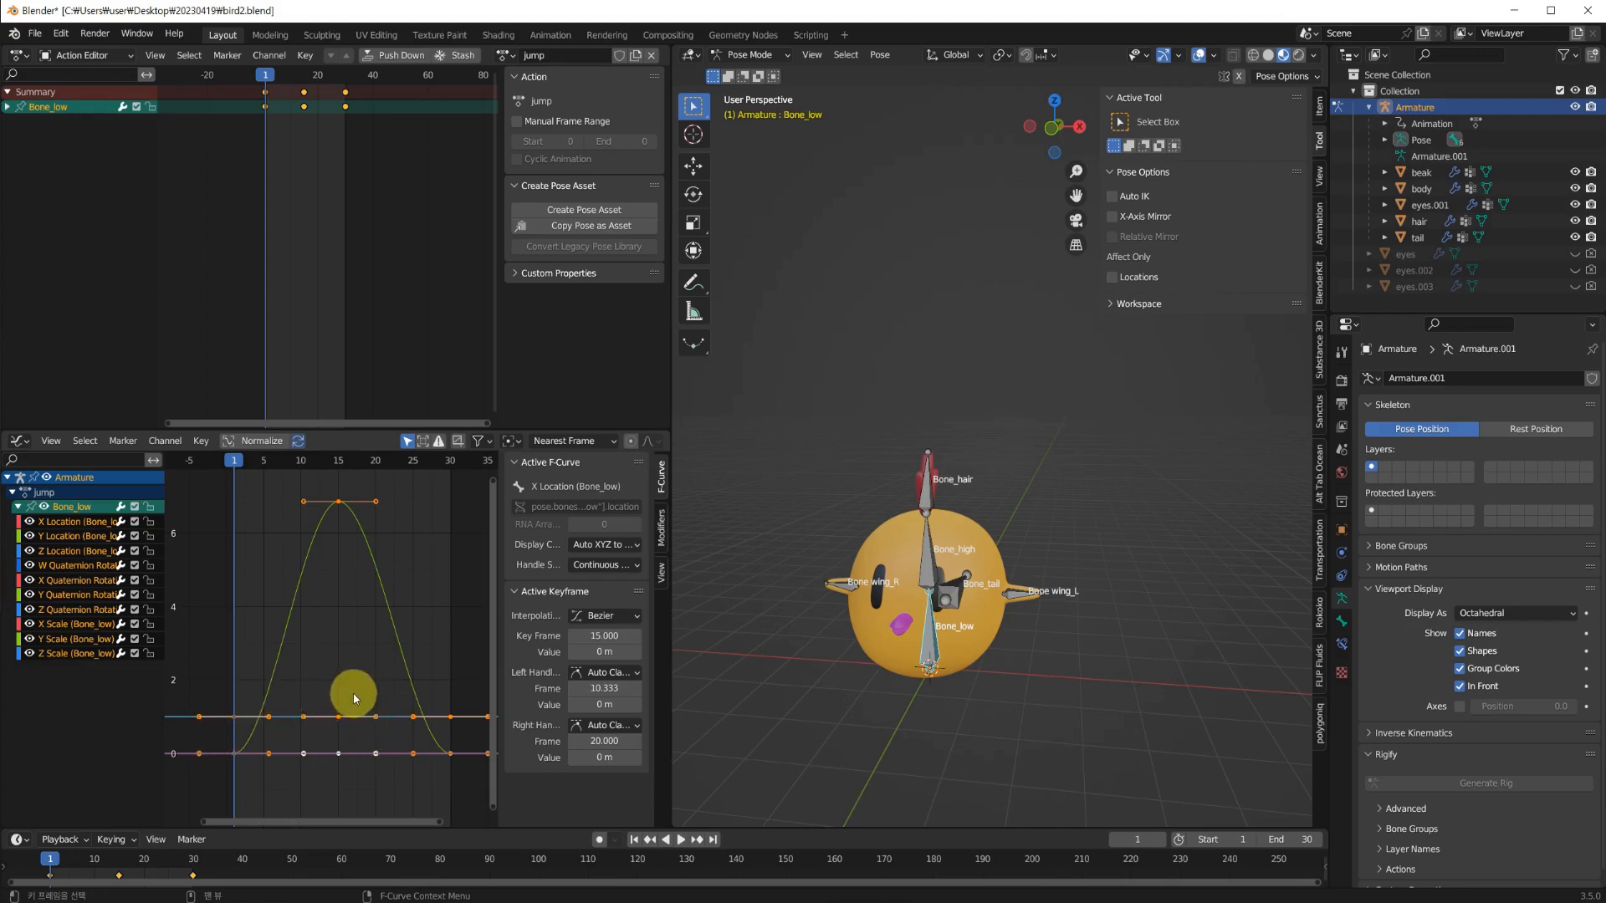
{"action": "left_click_drag", "start_coordinate": [29, 521], "coordinate": [28, 652]}
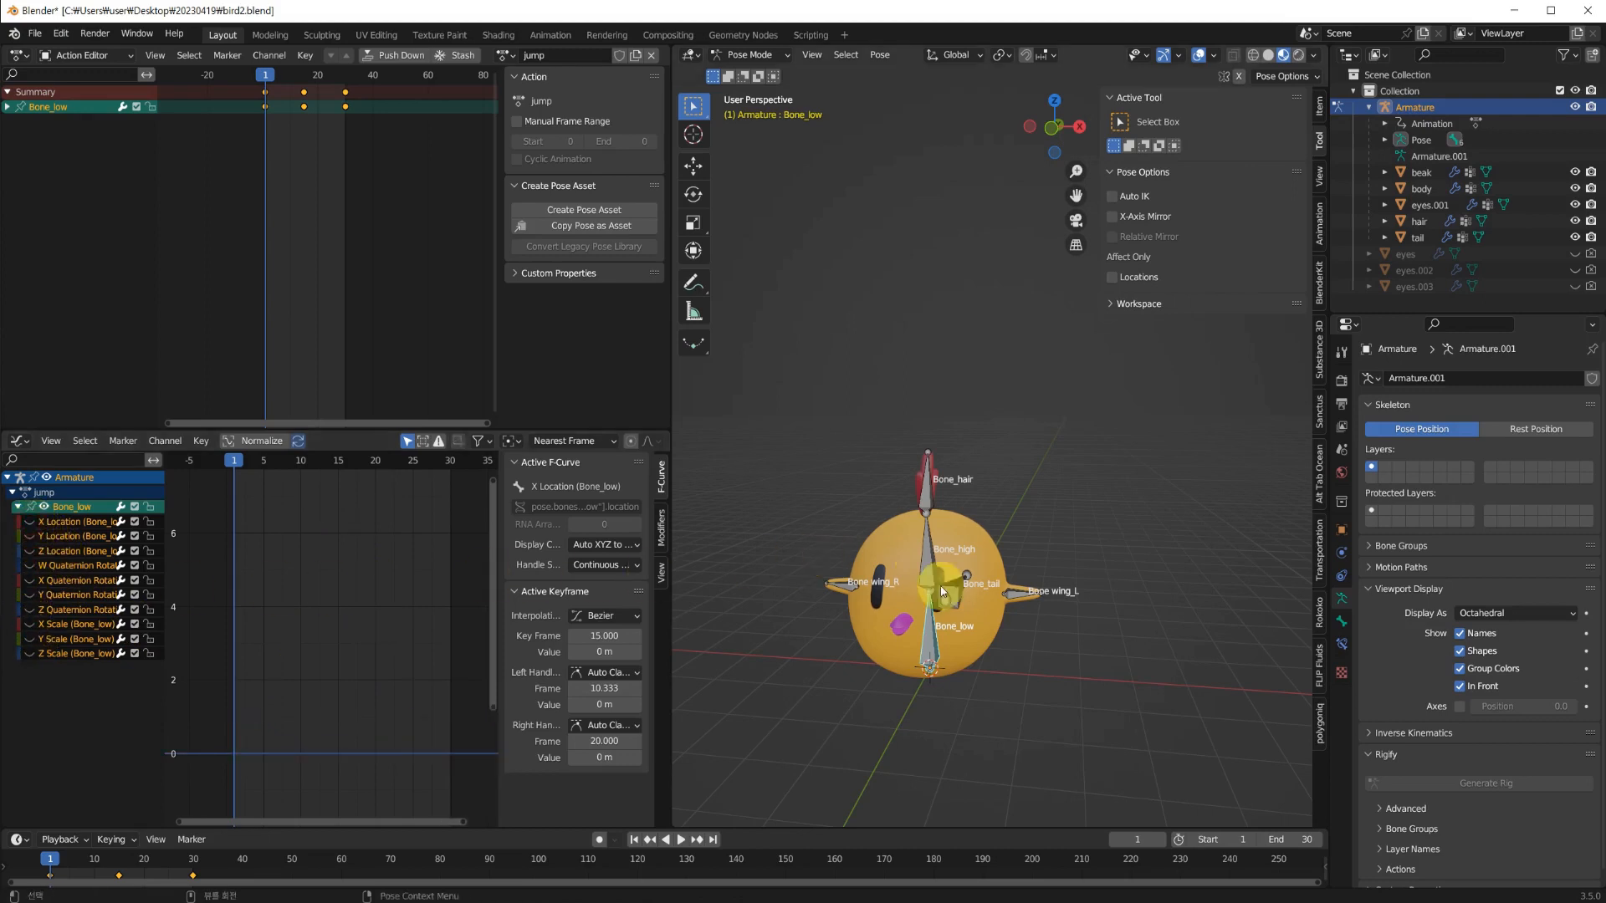
{"action": "left_click", "coordinate": [30, 536]}
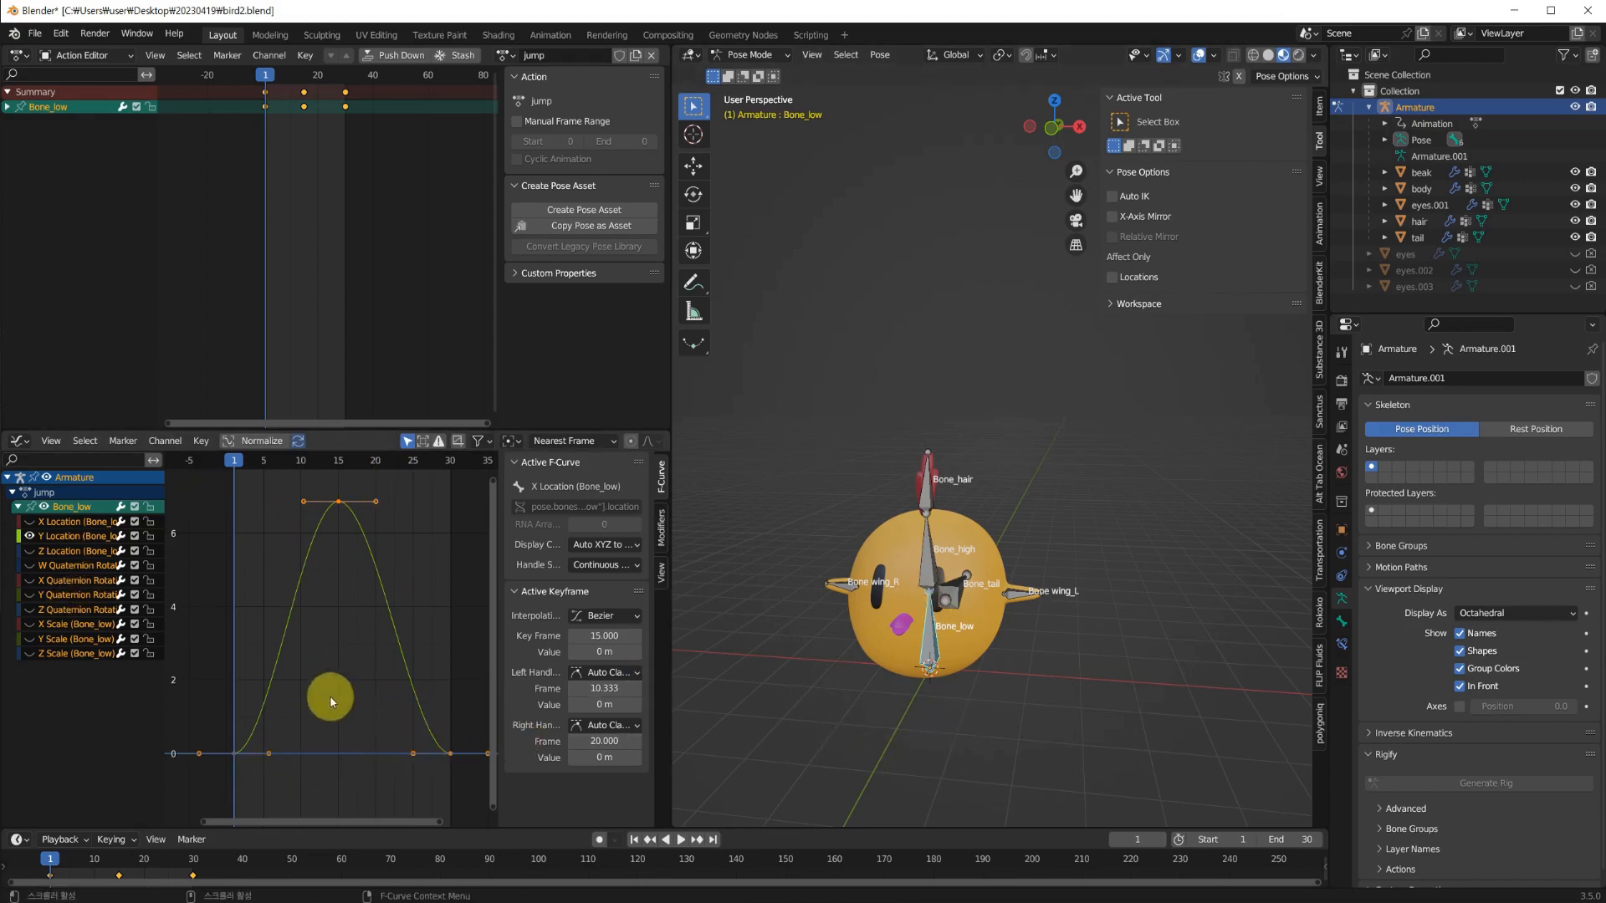
Play the jump against the isolated Y Location curve and return to frame 1.
{"action": "key", "text": "space"}
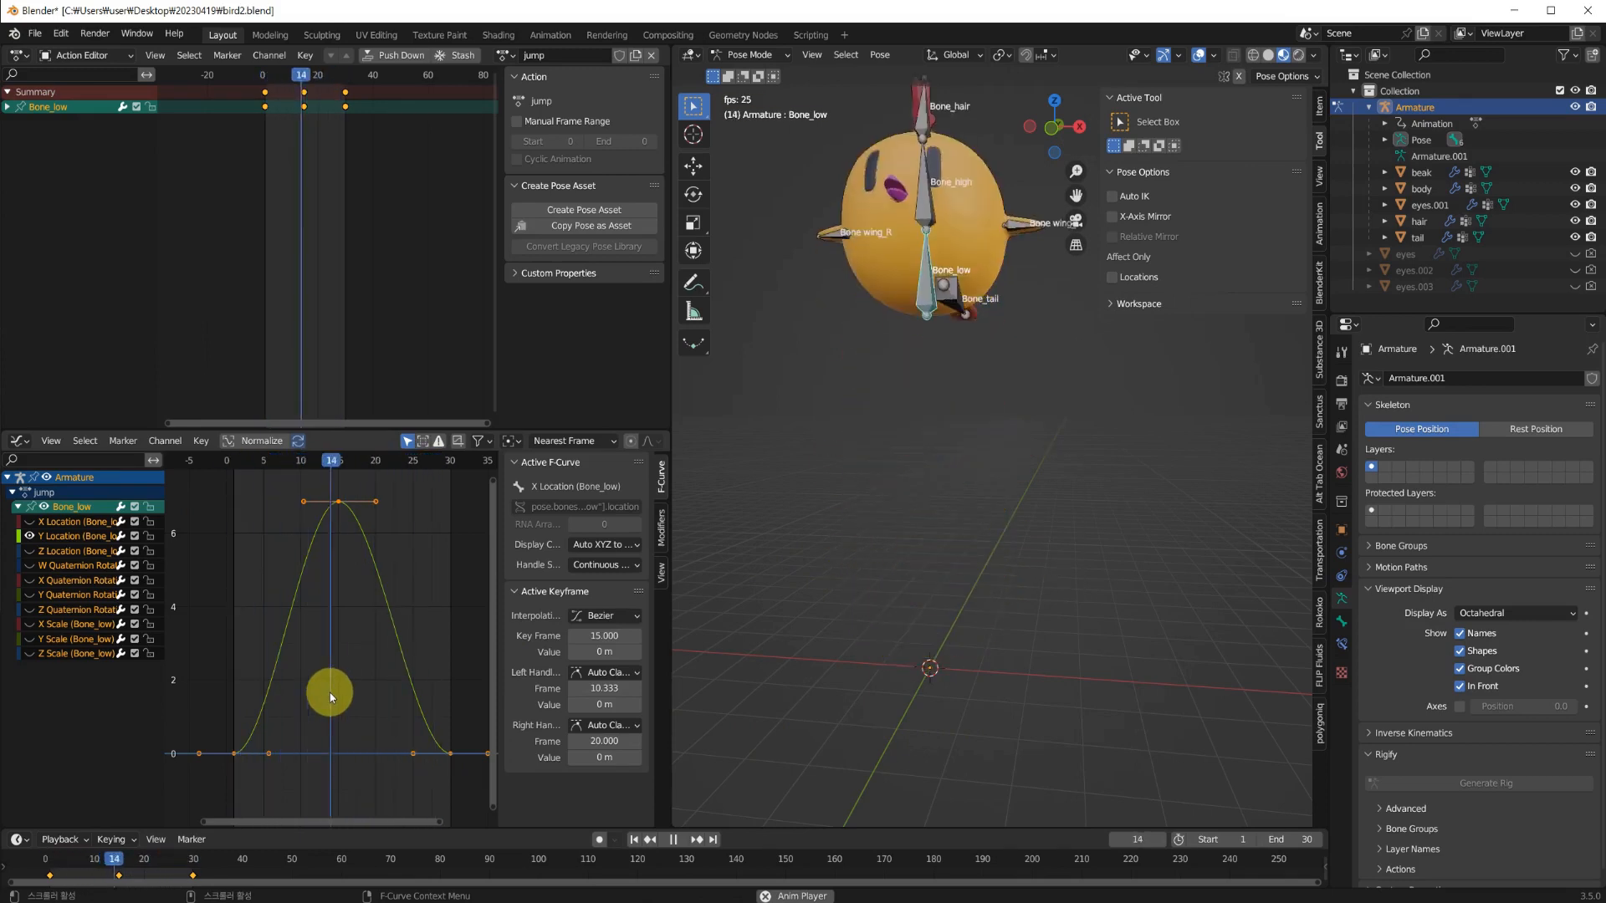
{"action": "key", "text": "space"}
{"action": "mouse_move", "coordinate": [52, 860]}
{"action": "left_mouse_down"}
{"action": "mouse_move", "coordinate": [179, 860]}
{"action": "mouse_move", "coordinate": [52, 852]}
{"action": "mouse_move", "coordinate": [191, 874]}
{"action": "mouse_move", "coordinate": [52, 868]}
{"action": "left_mouse_up"}
Scale the handles of the frame 15 keyframe on the Y Location curve outward to about frames -2 and 33.
{"action": "left_click_drag", "start_coordinate": [252, 484], "coordinate": [412, 572]}
{"action": "middle_click_drag", "start_coordinate": [420, 593], "coordinate": [415, 634]}
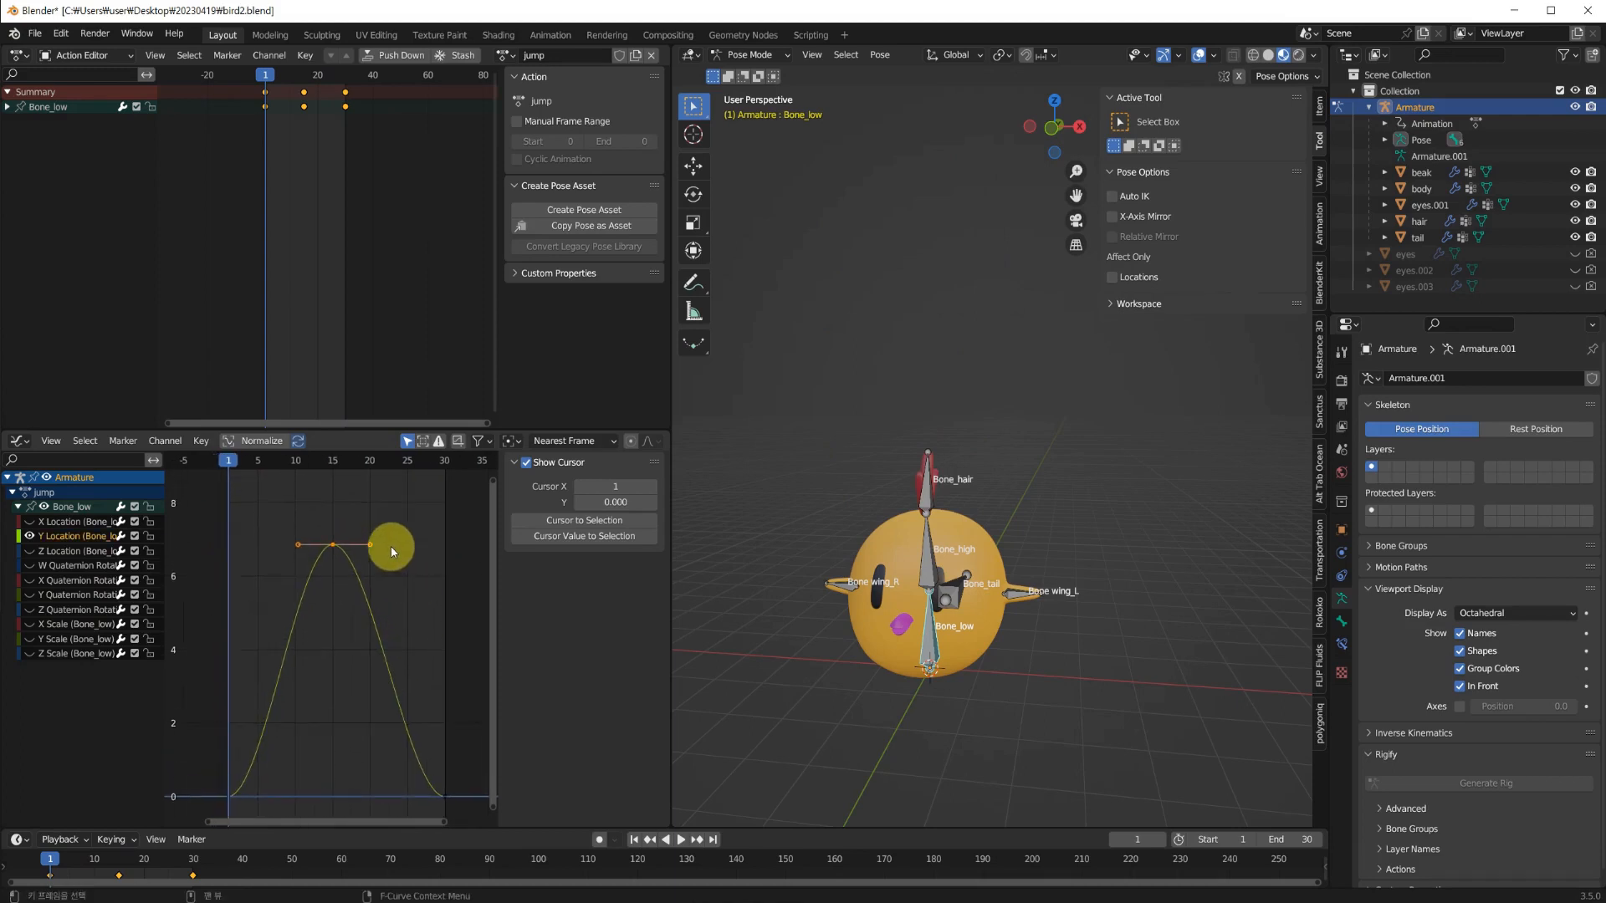
{"action": "key", "text": "s"}
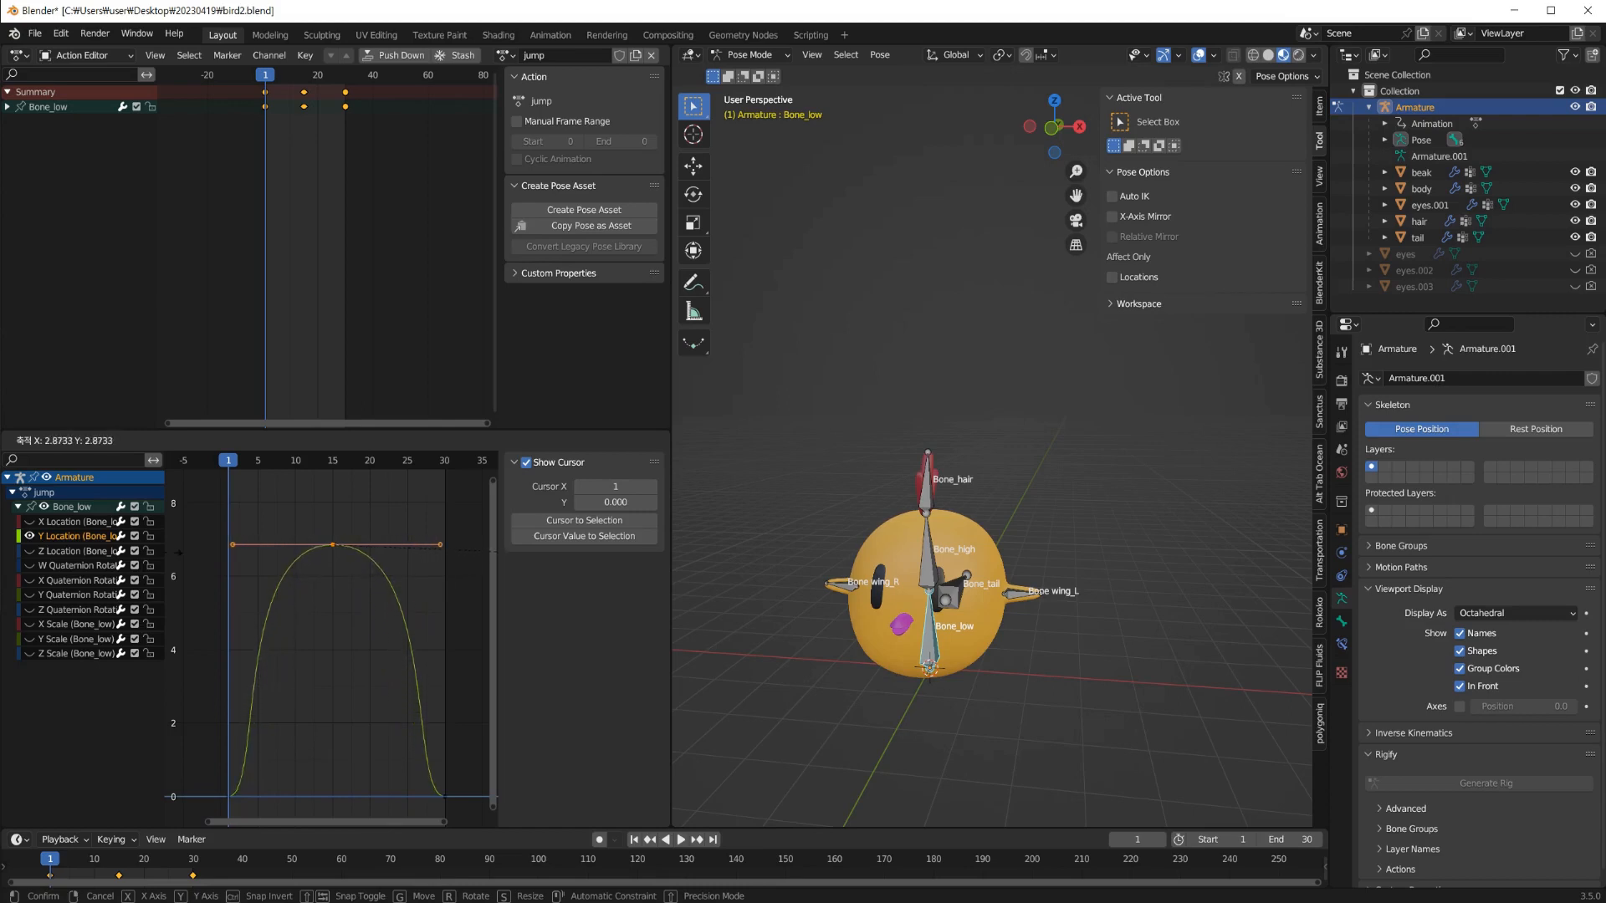
{"action": "left_click", "coordinate": [218, 555]}
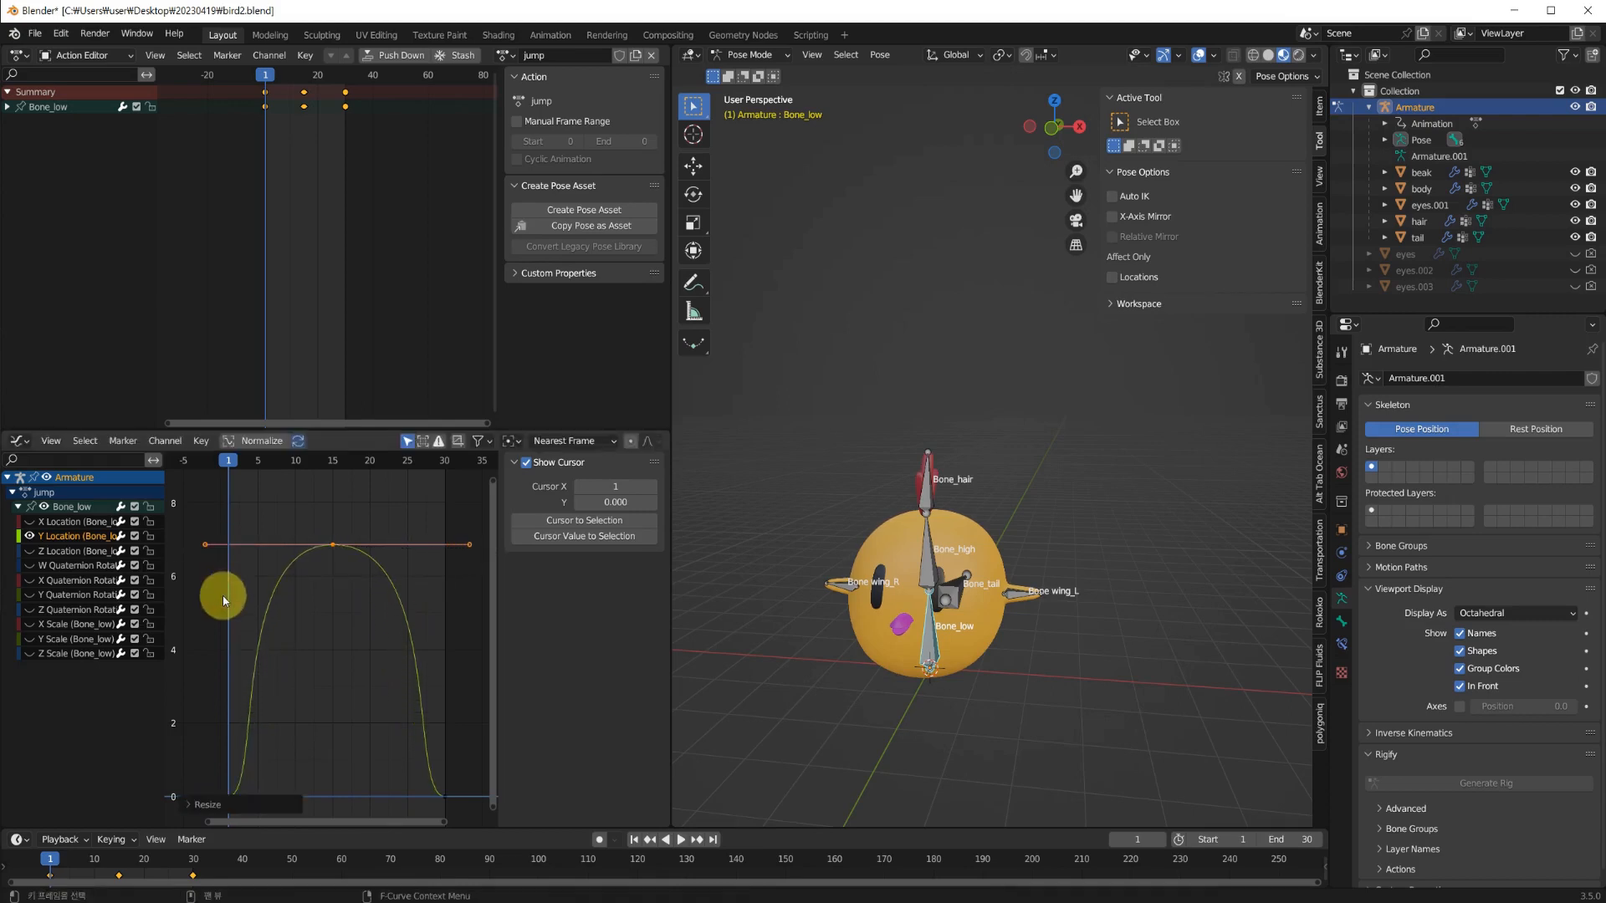
{"action": "left_click", "coordinate": [328, 721]}
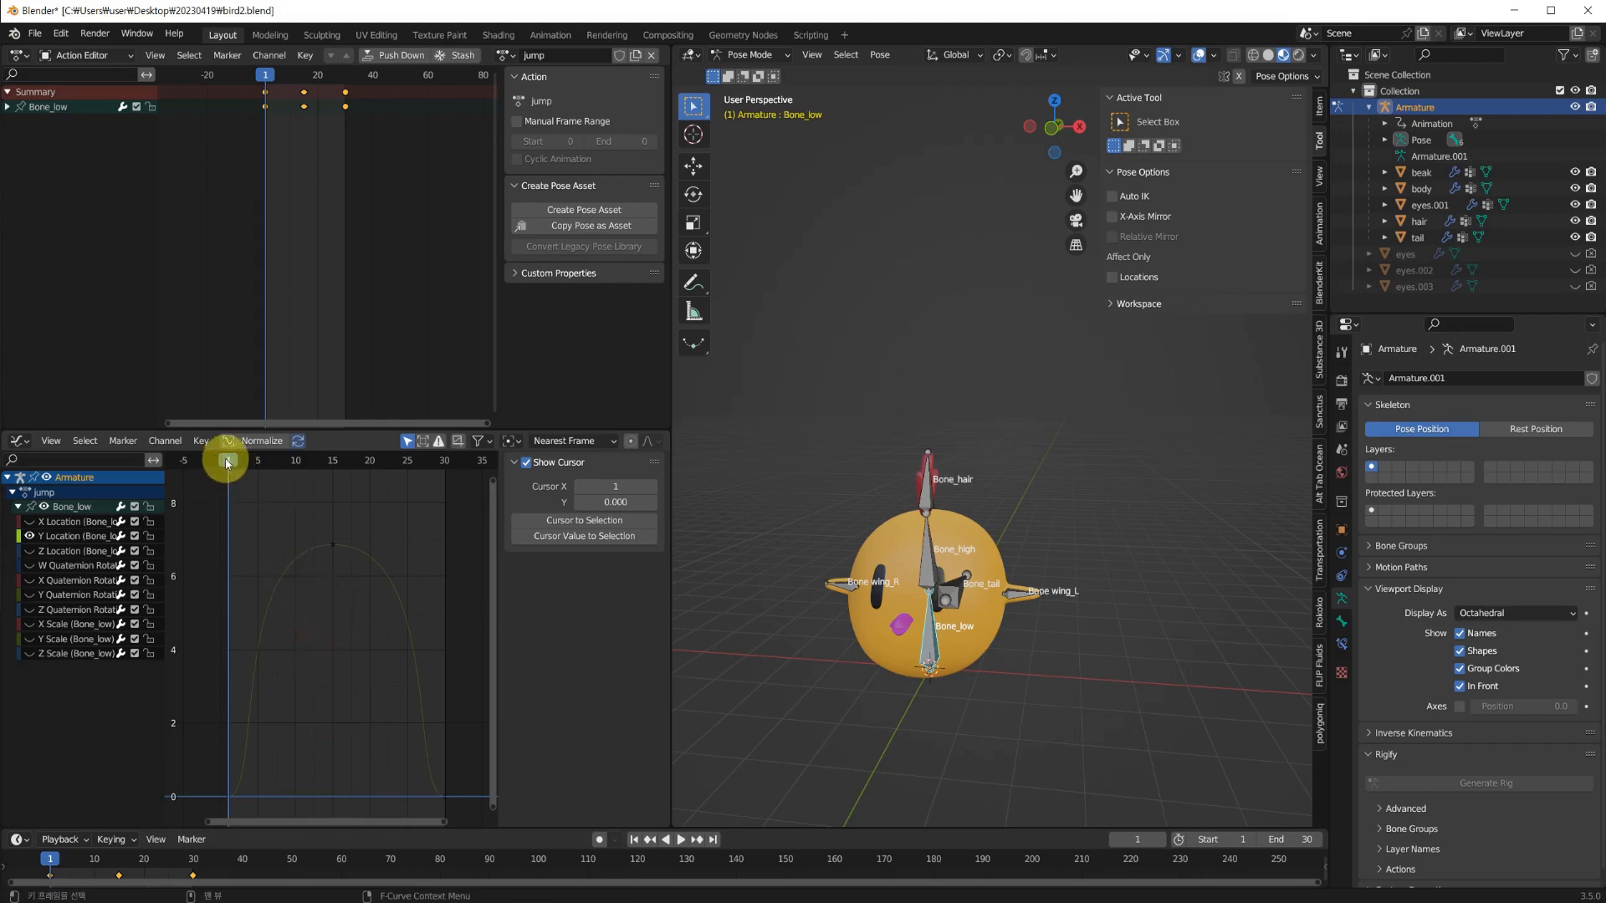
Play and scrub the jump to examine how the bird's speed follows the reshaped Y Location curve.
{"action": "key", "text": "space"}
{"action": "left_click_drag", "start_coordinate": [231, 462], "coordinate": [221, 530]}
{"action": "key", "text": "space"}
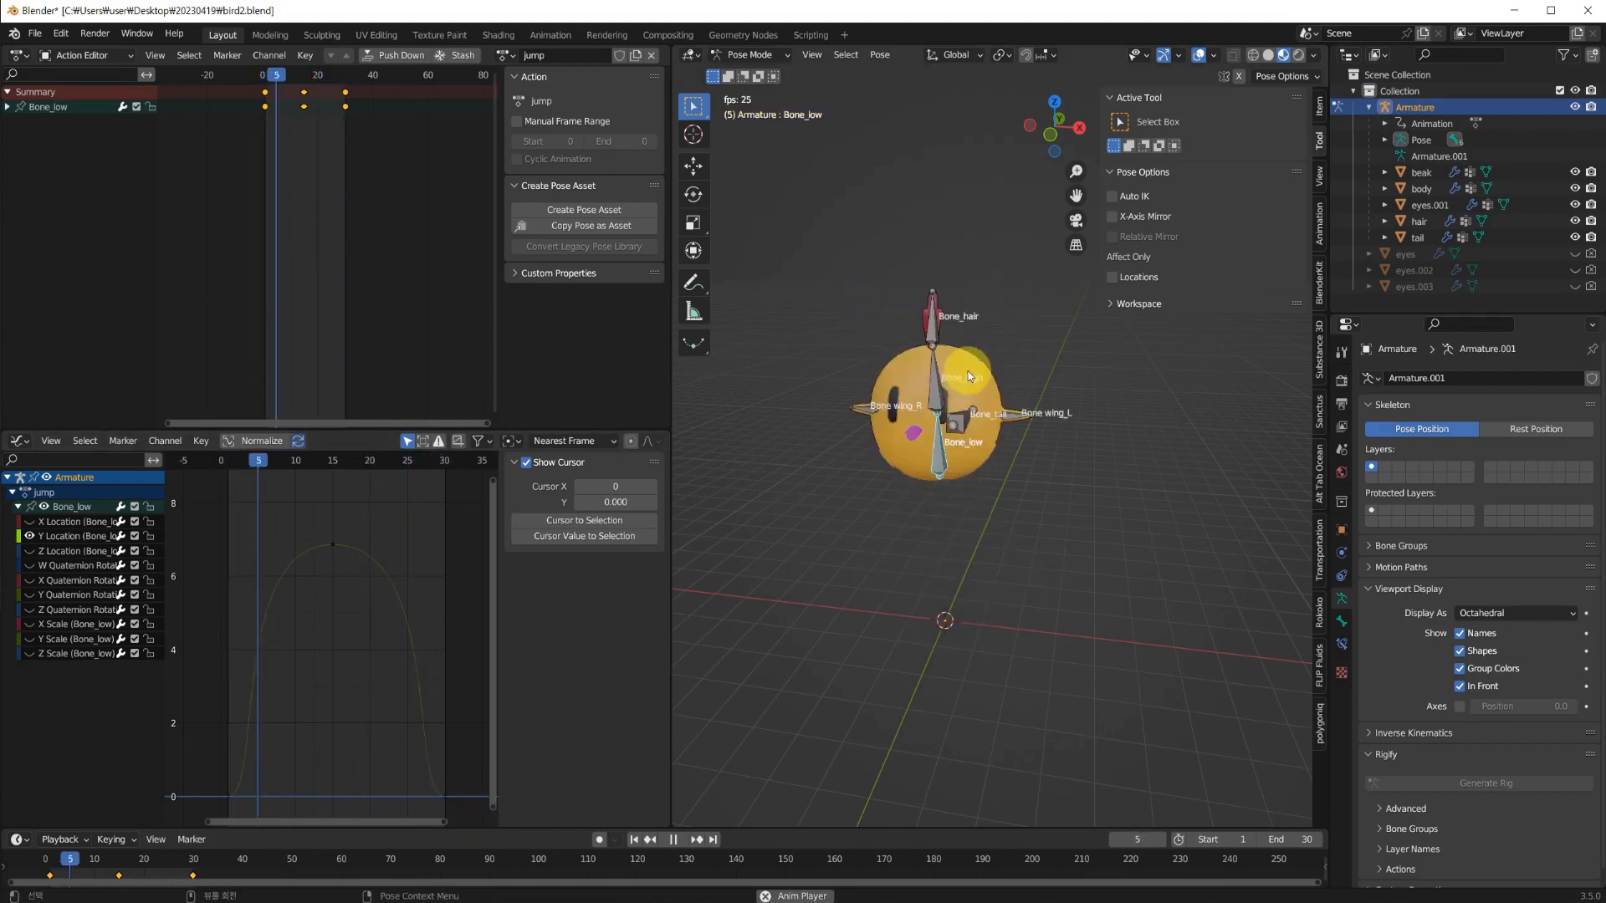
{"action": "key", "text": "space"}
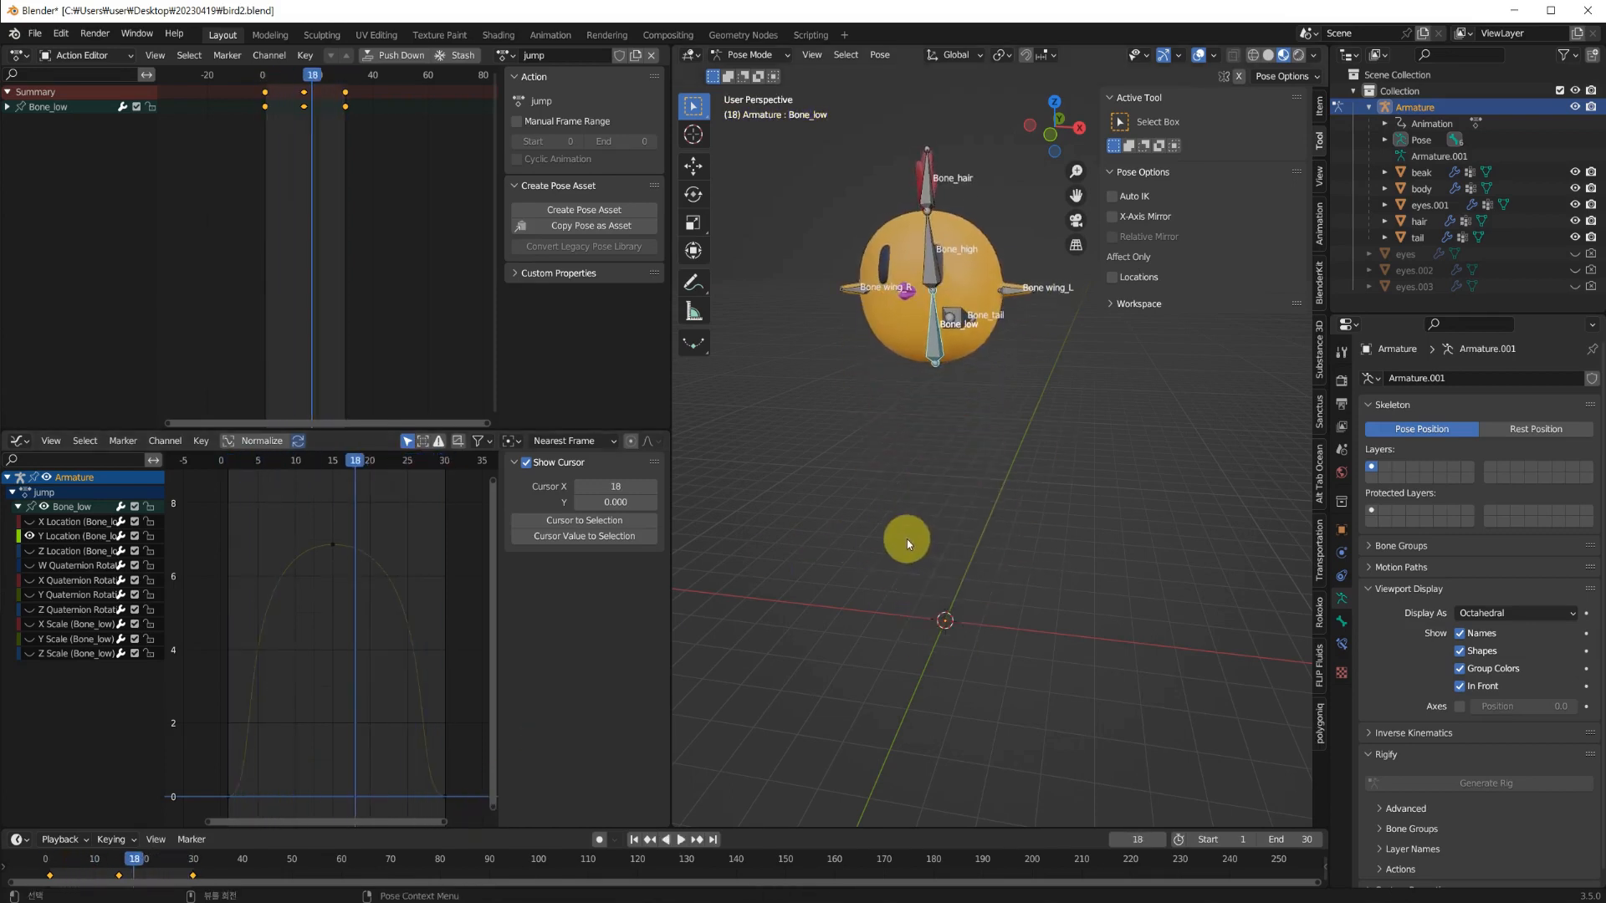
{"action": "key", "text": "space"}
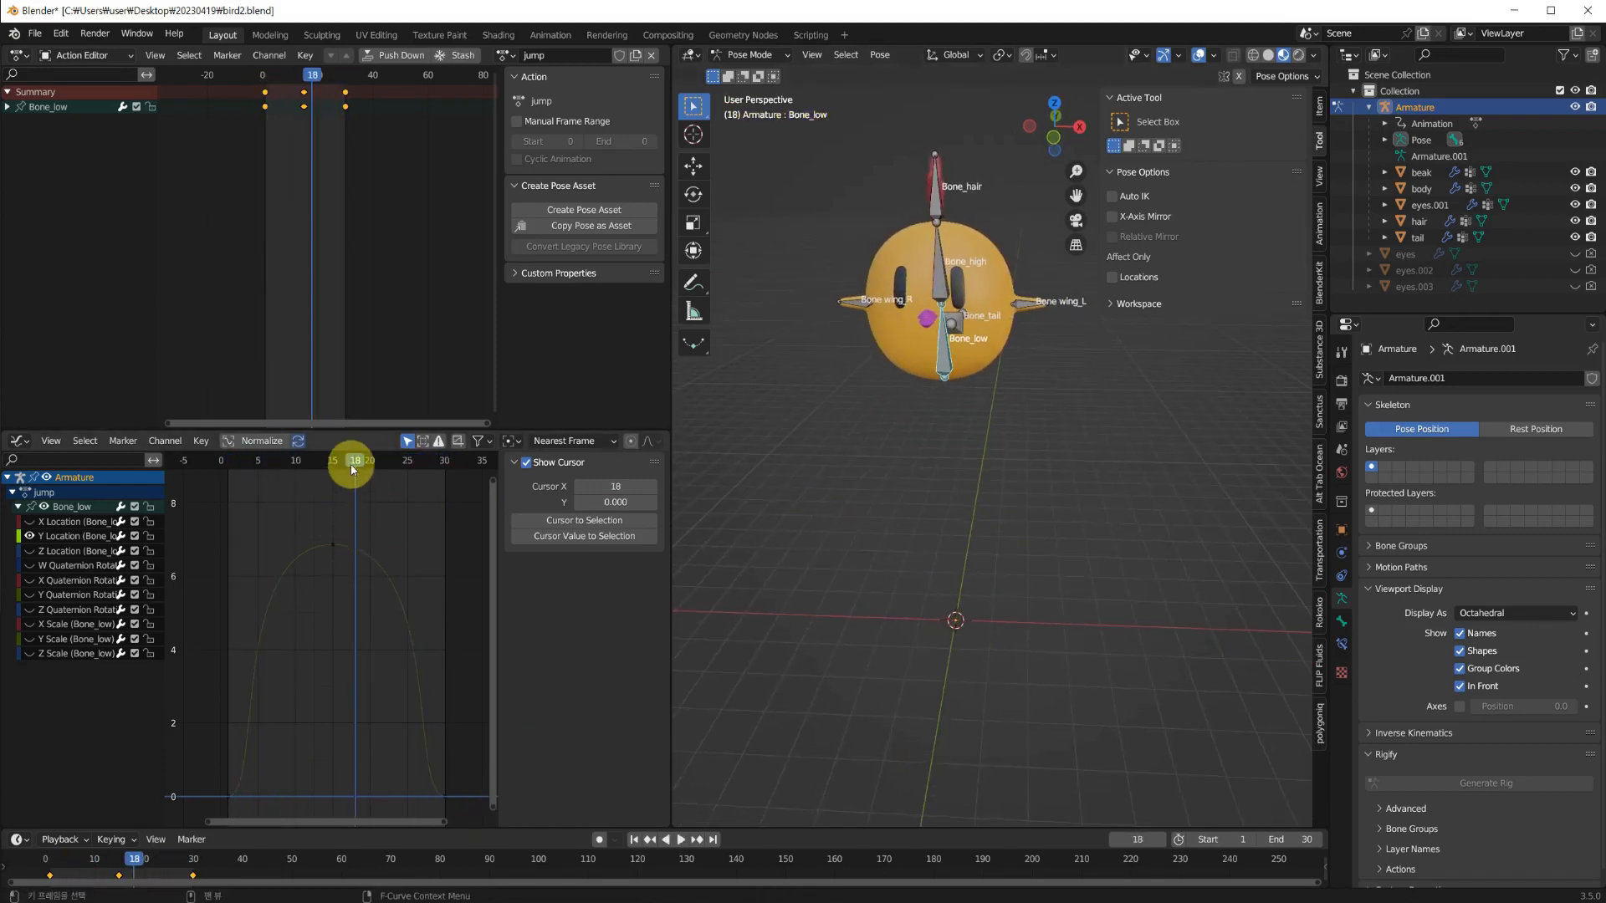
{"action": "left_click_drag", "start_coordinate": [352, 460], "coordinate": [280, 472]}
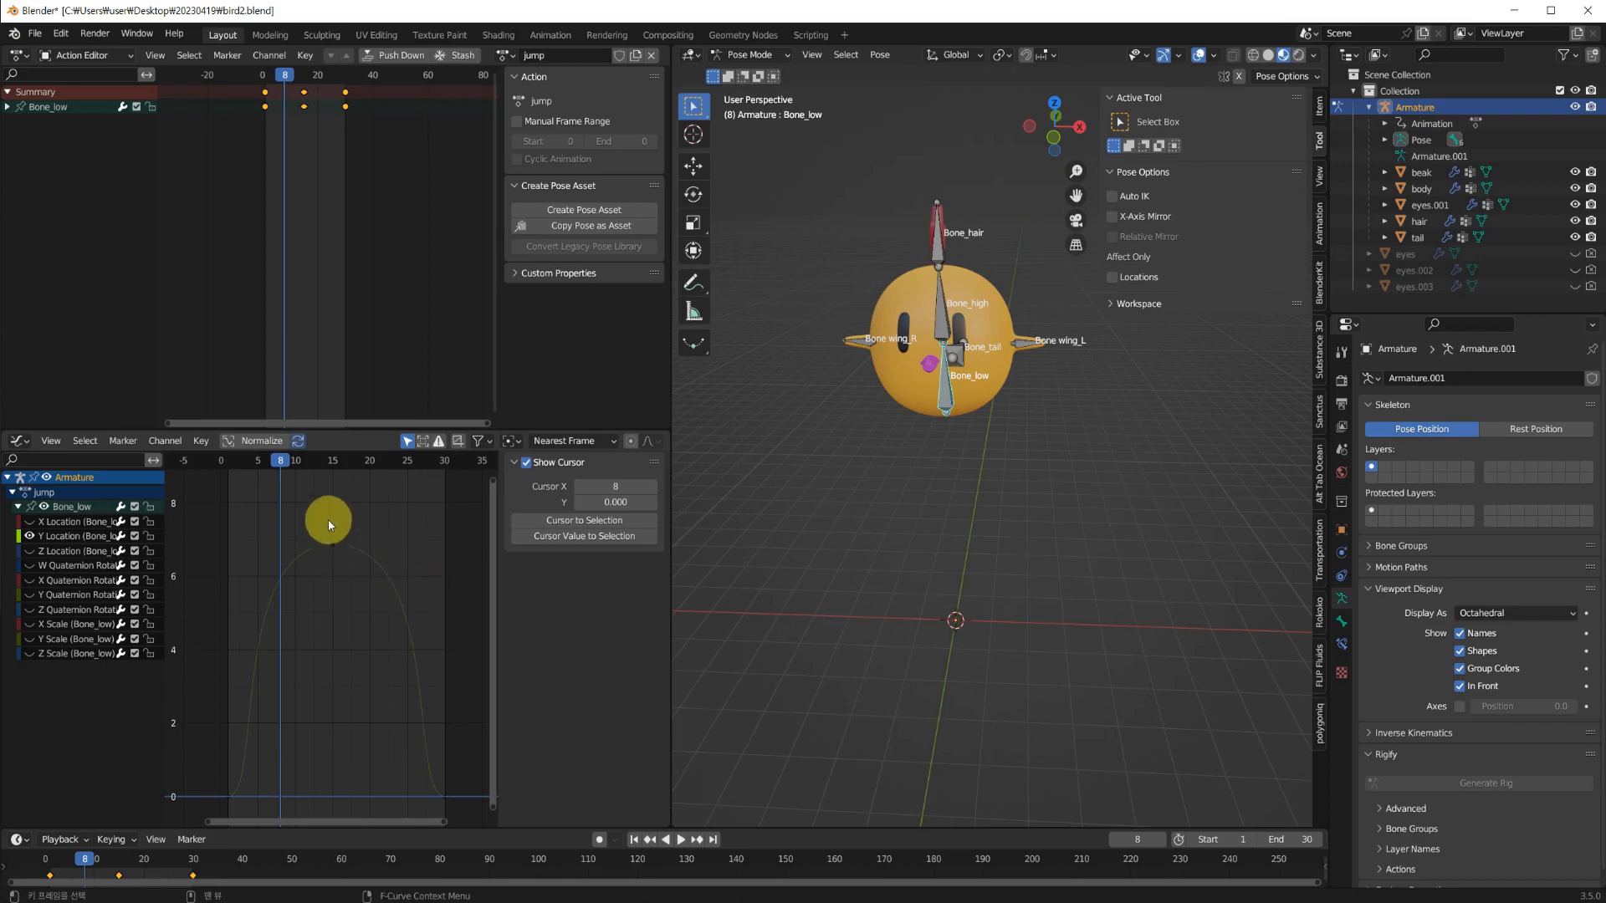
{"action": "left_click_drag", "start_coordinate": [288, 462], "coordinate": [288, 604]}
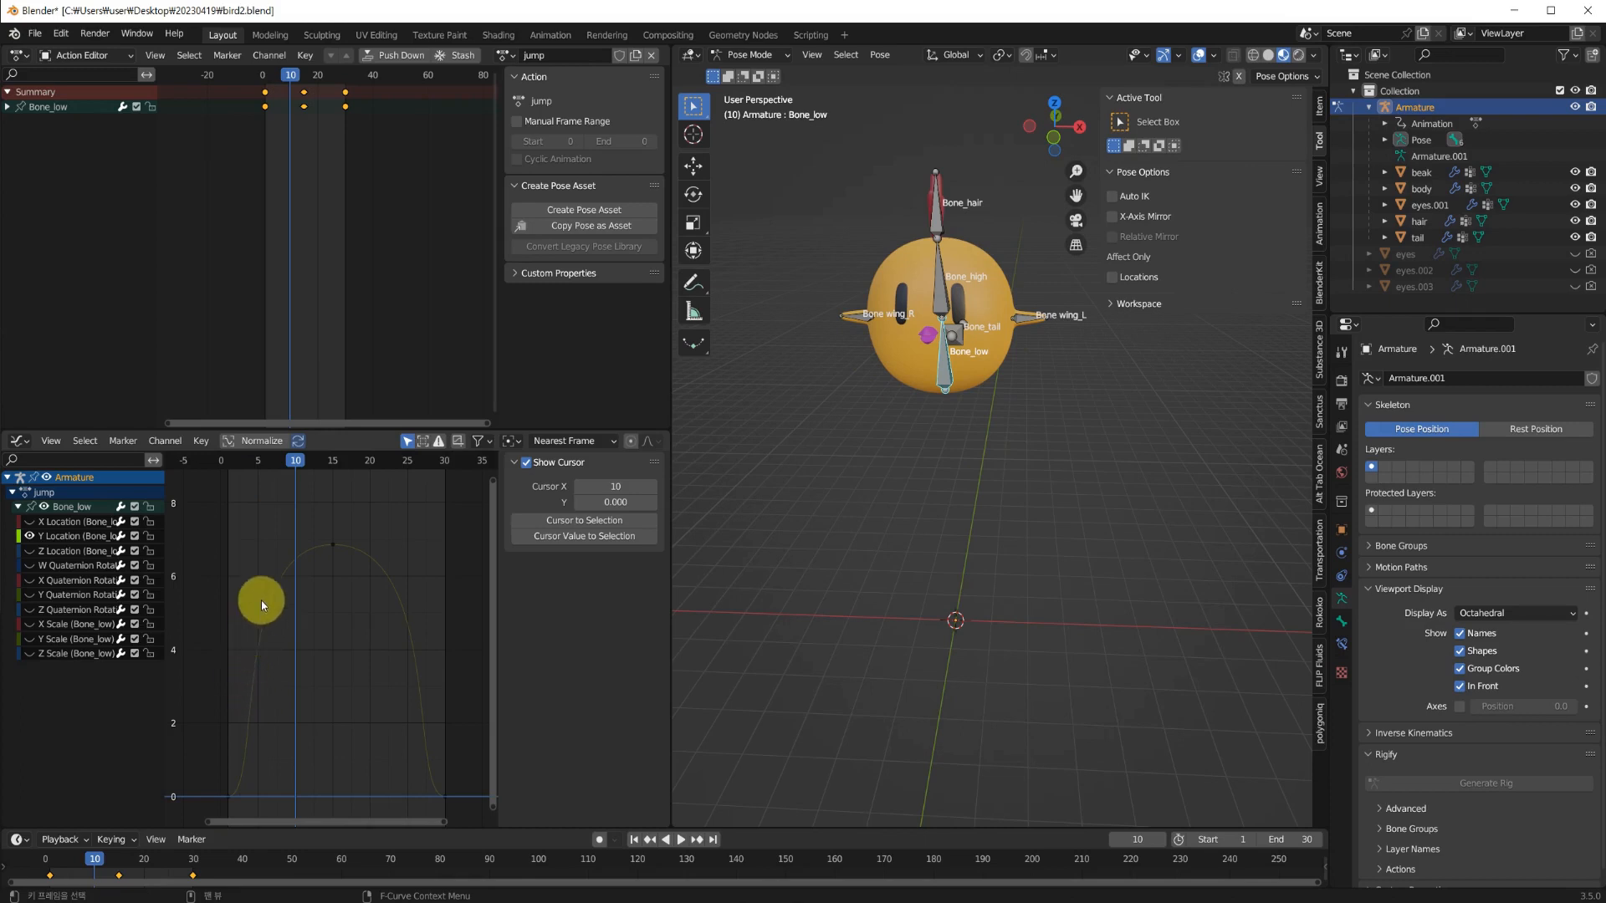
{"action": "left_click_drag", "start_coordinate": [298, 463], "coordinate": [251, 495]}
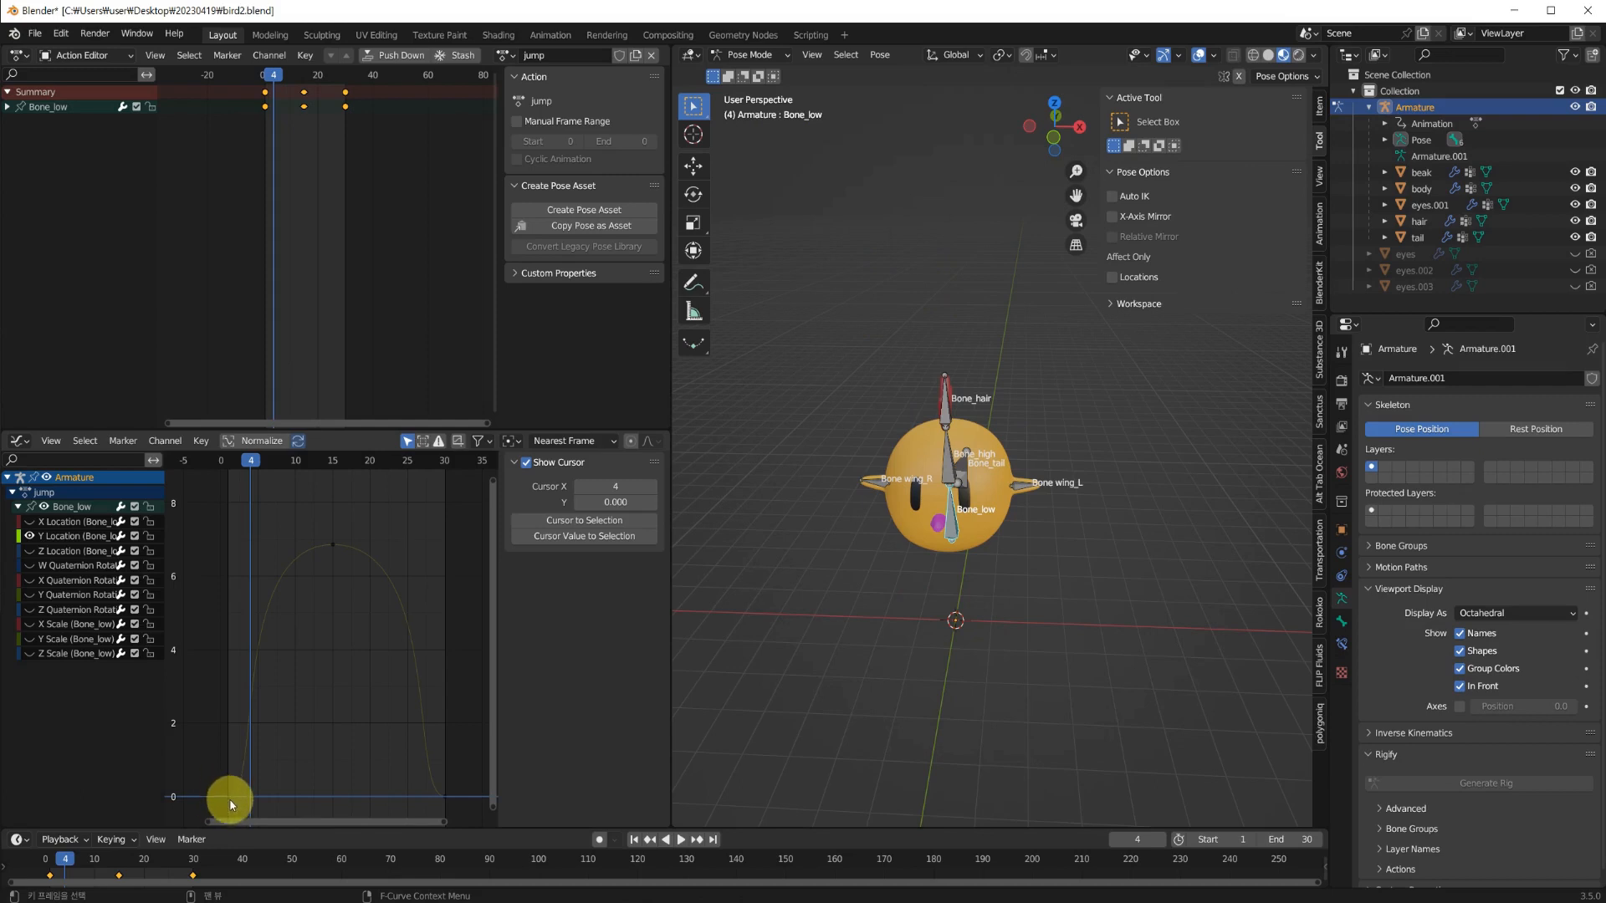
Select the frame 15 keyframe on the Y Location curve and hide the sidebars of the Graph Editor and Action Editor.
{"action": "left_click", "coordinate": [333, 548]}
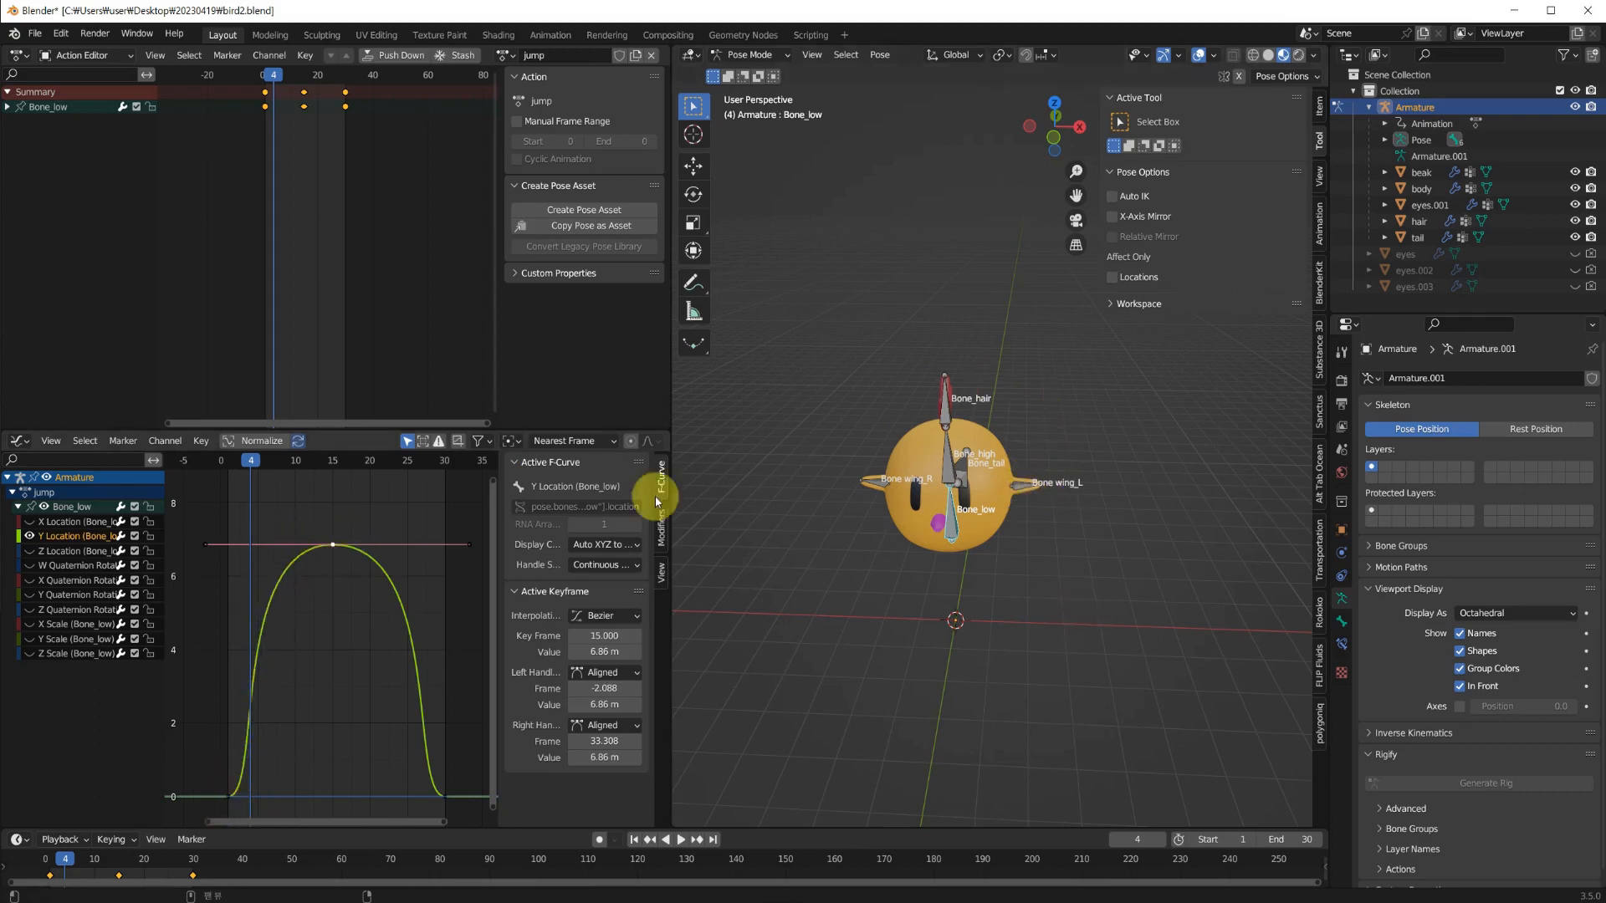
{"action": "left_click_drag", "start_coordinate": [262, 460], "coordinate": [295, 460]}
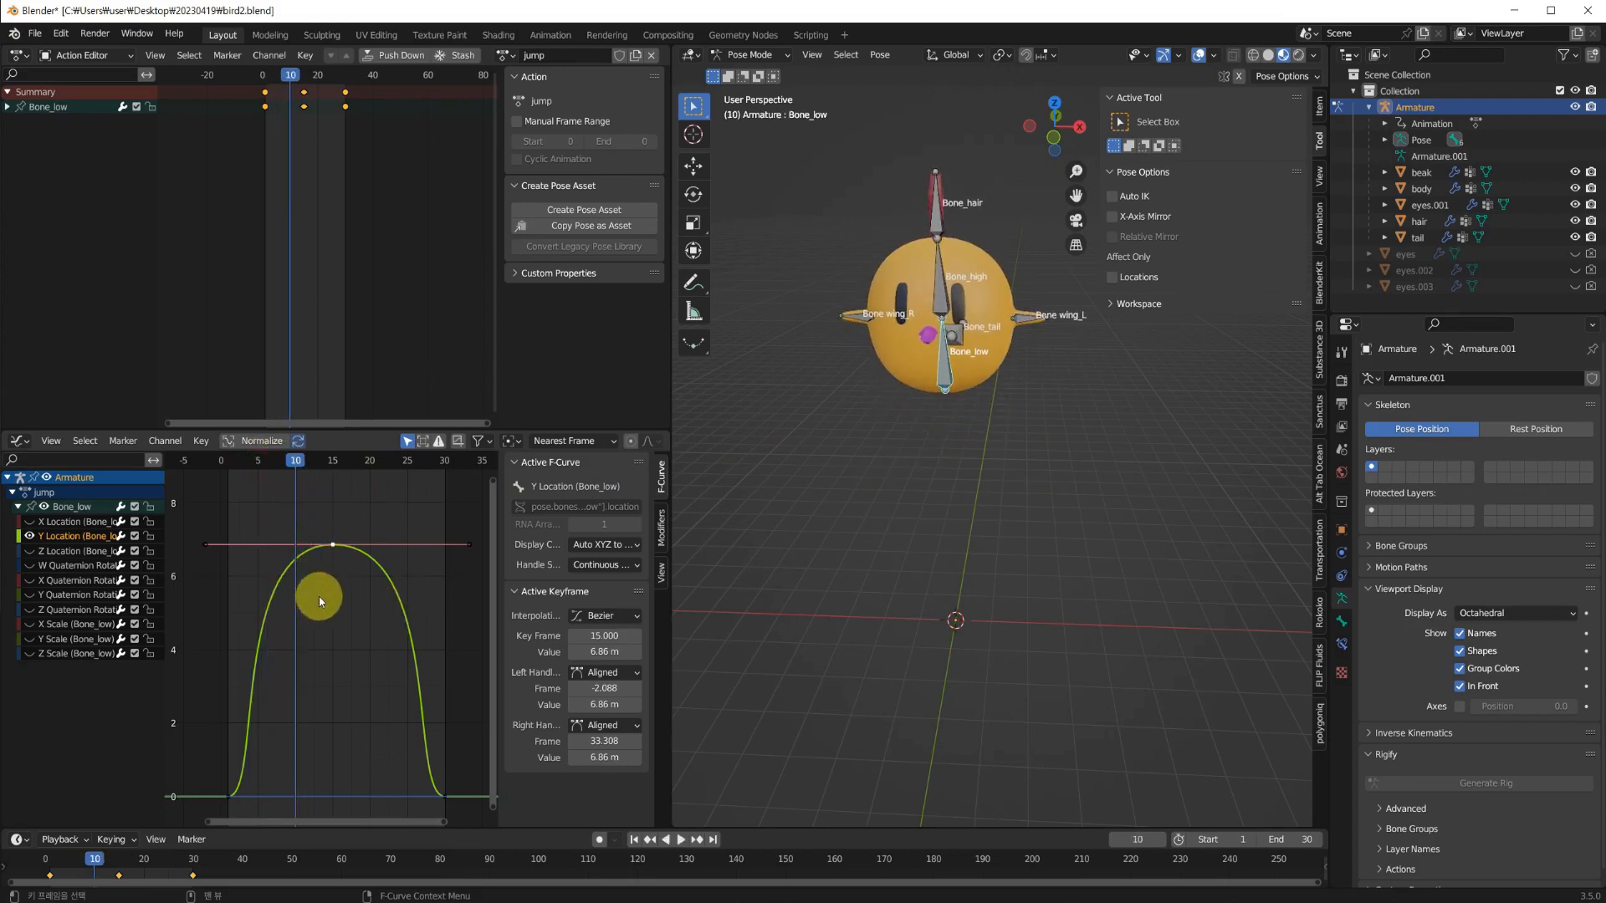
{"action": "key", "text": "n"}
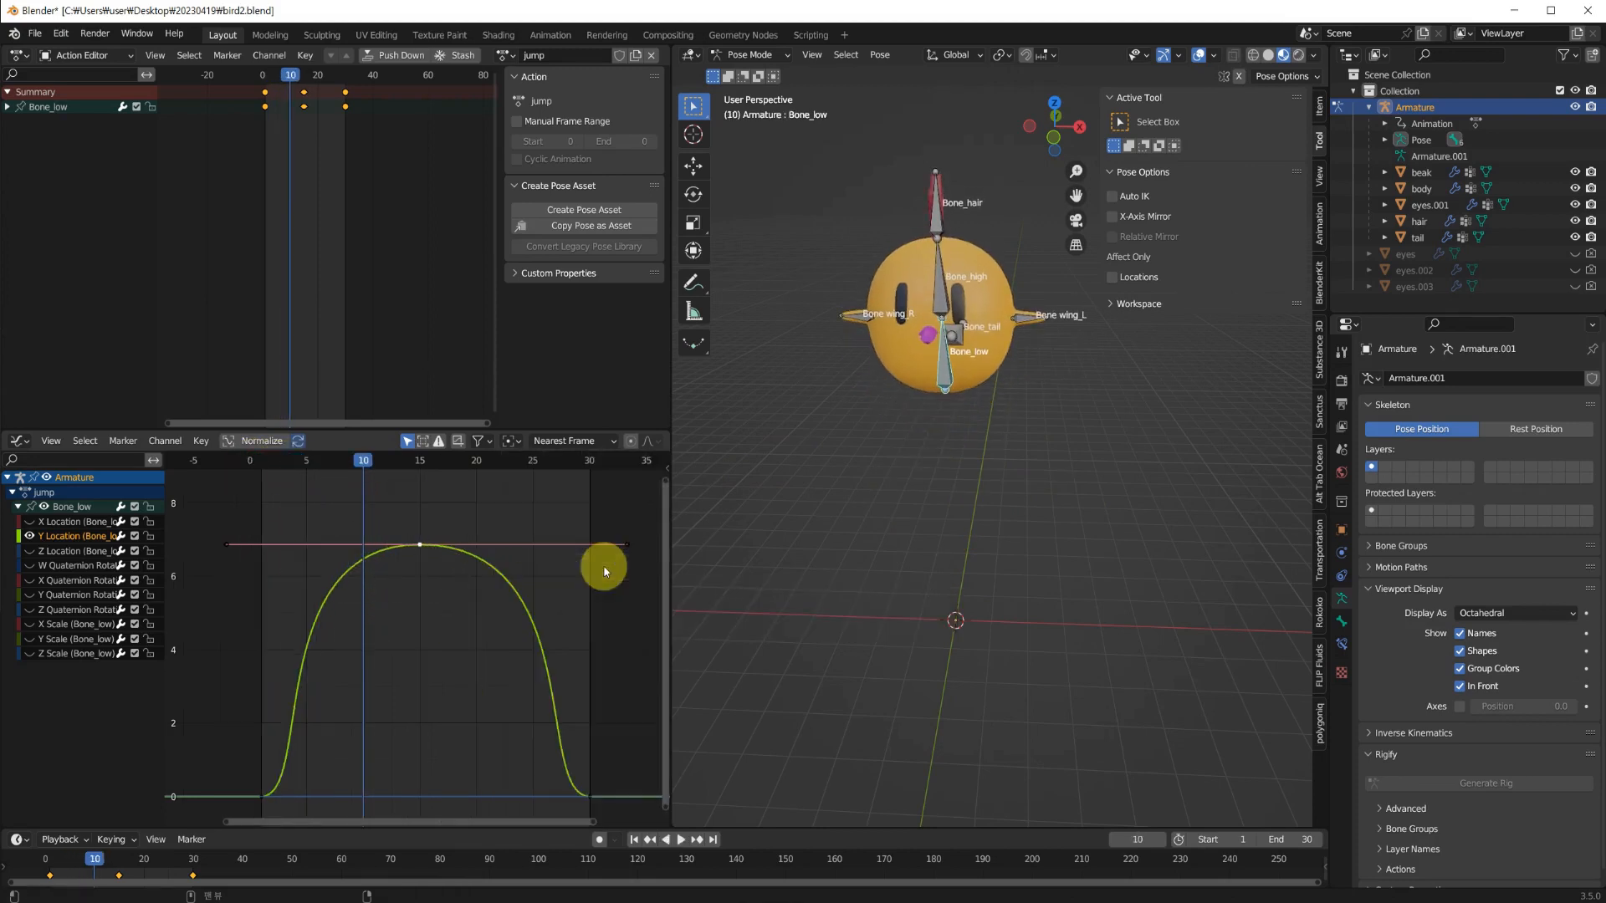
{"action": "key", "text": "n"}
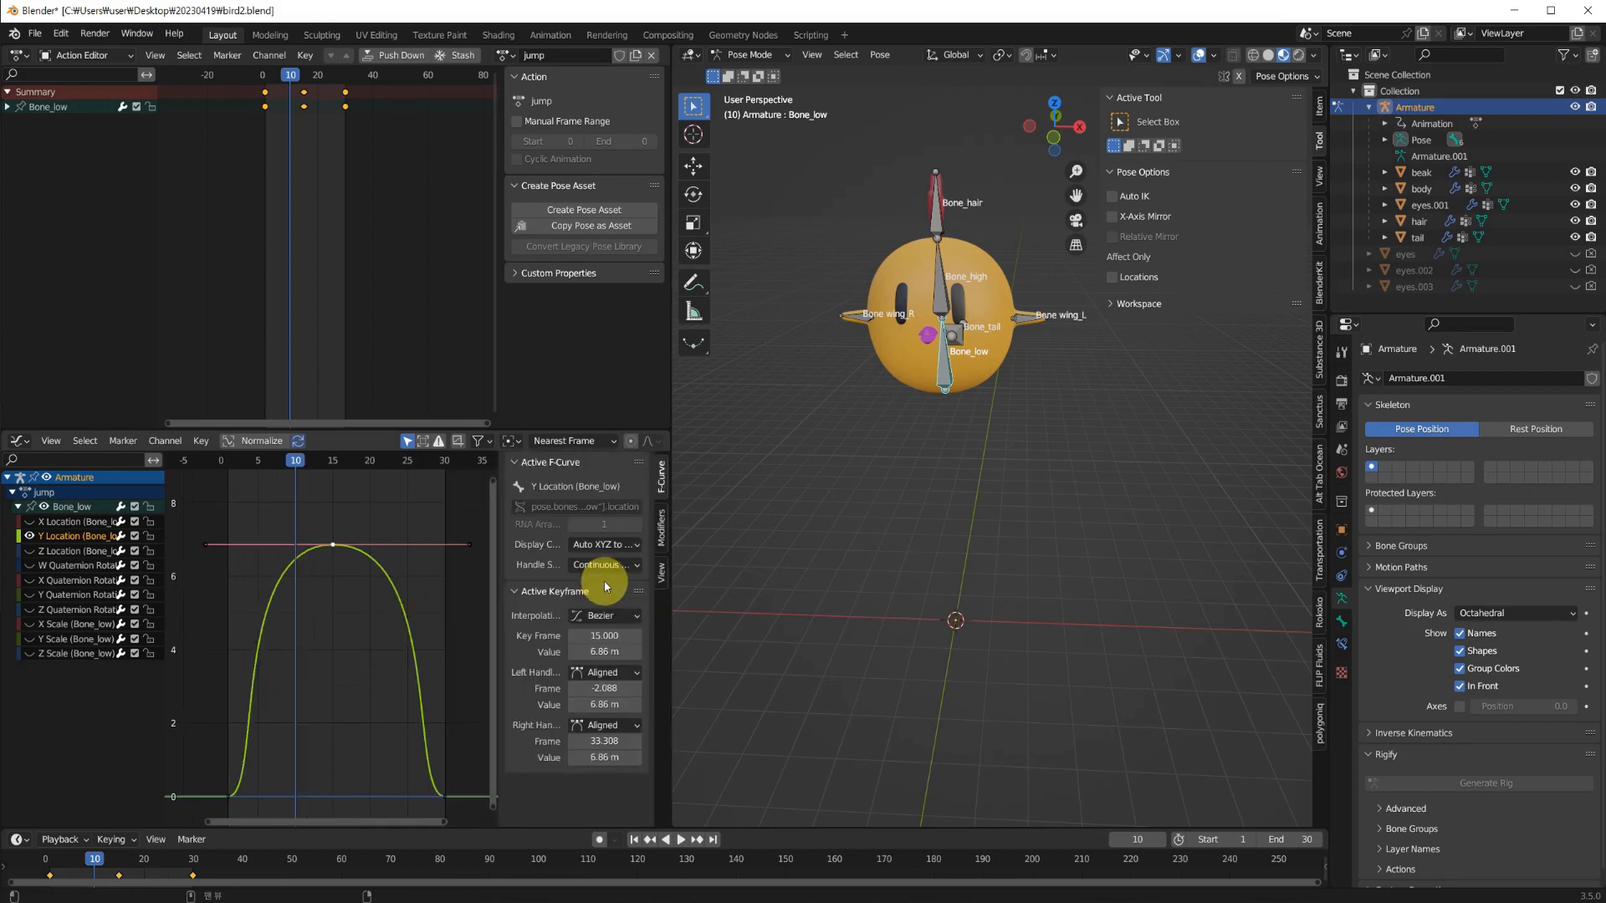
{"action": "key", "text": "n"}
{"action": "key", "text": "n"}
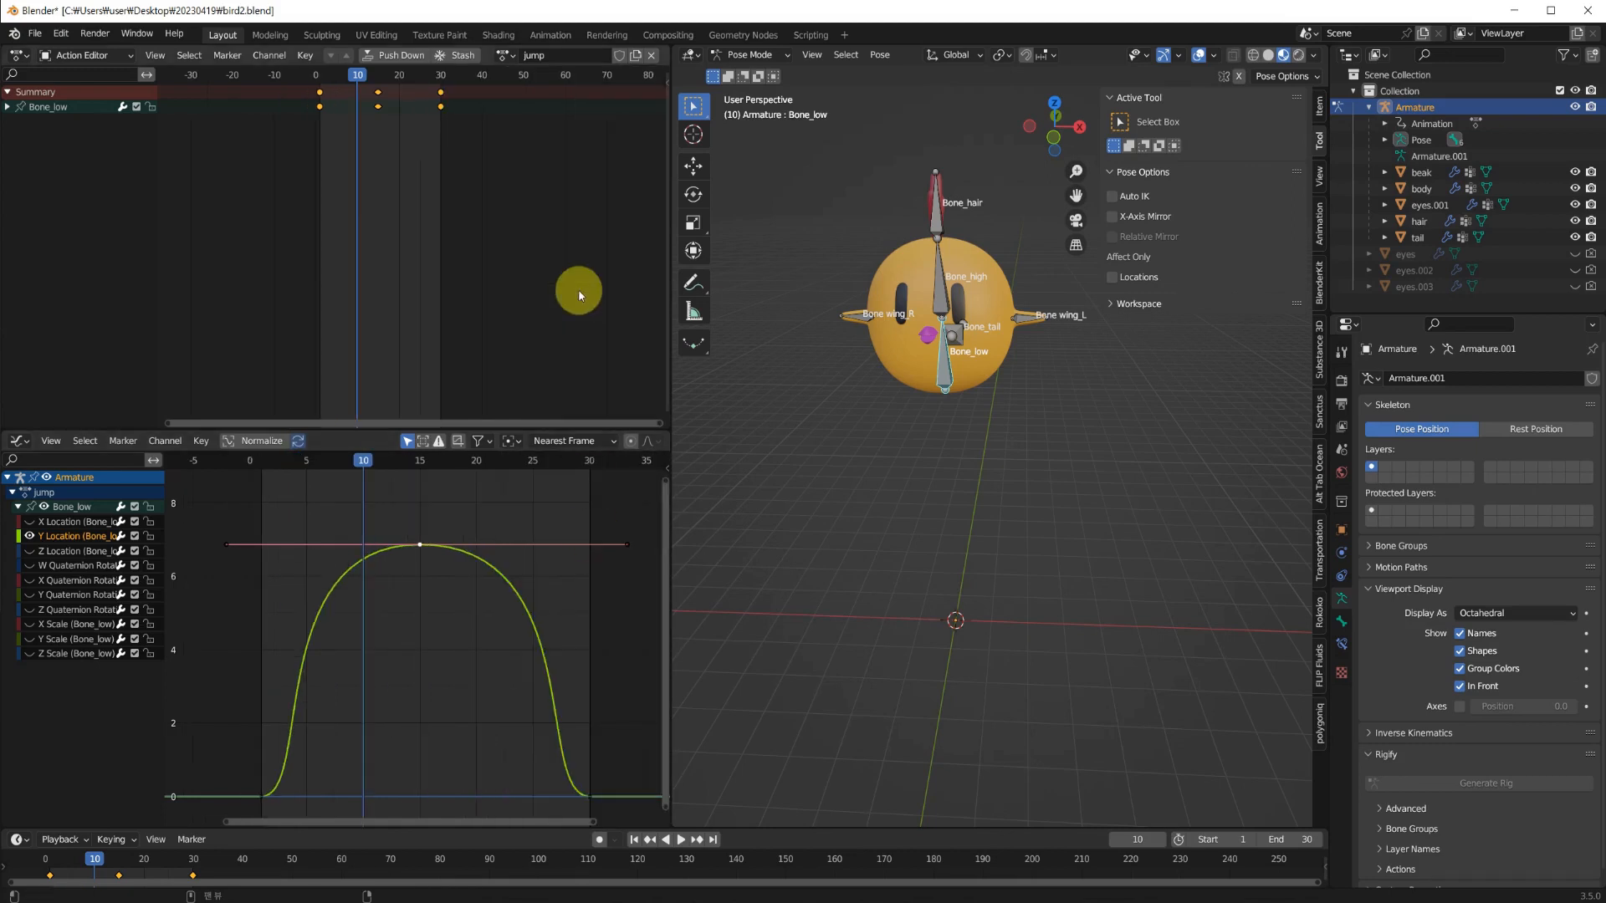
{"action": "key", "text": "n"}
{"action": "key", "text": "n"}
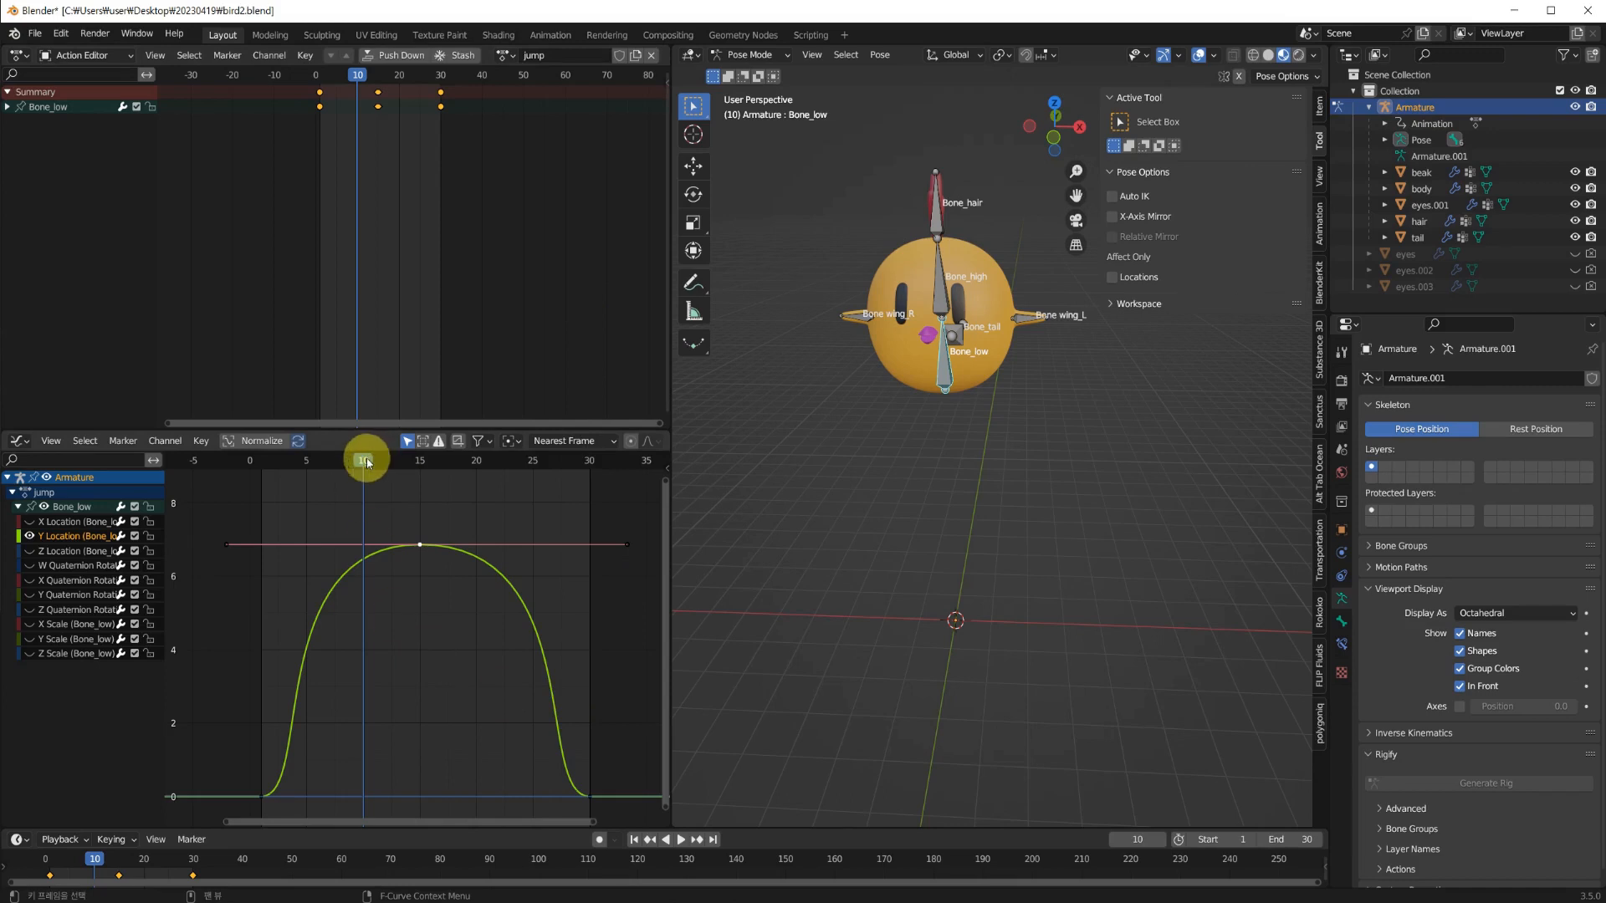
Play and scrub the jump to examine the takeoff around frame 3 and the landing around frame 28.
{"action": "left_click_drag", "start_coordinate": [366, 459], "coordinate": [259, 805]}
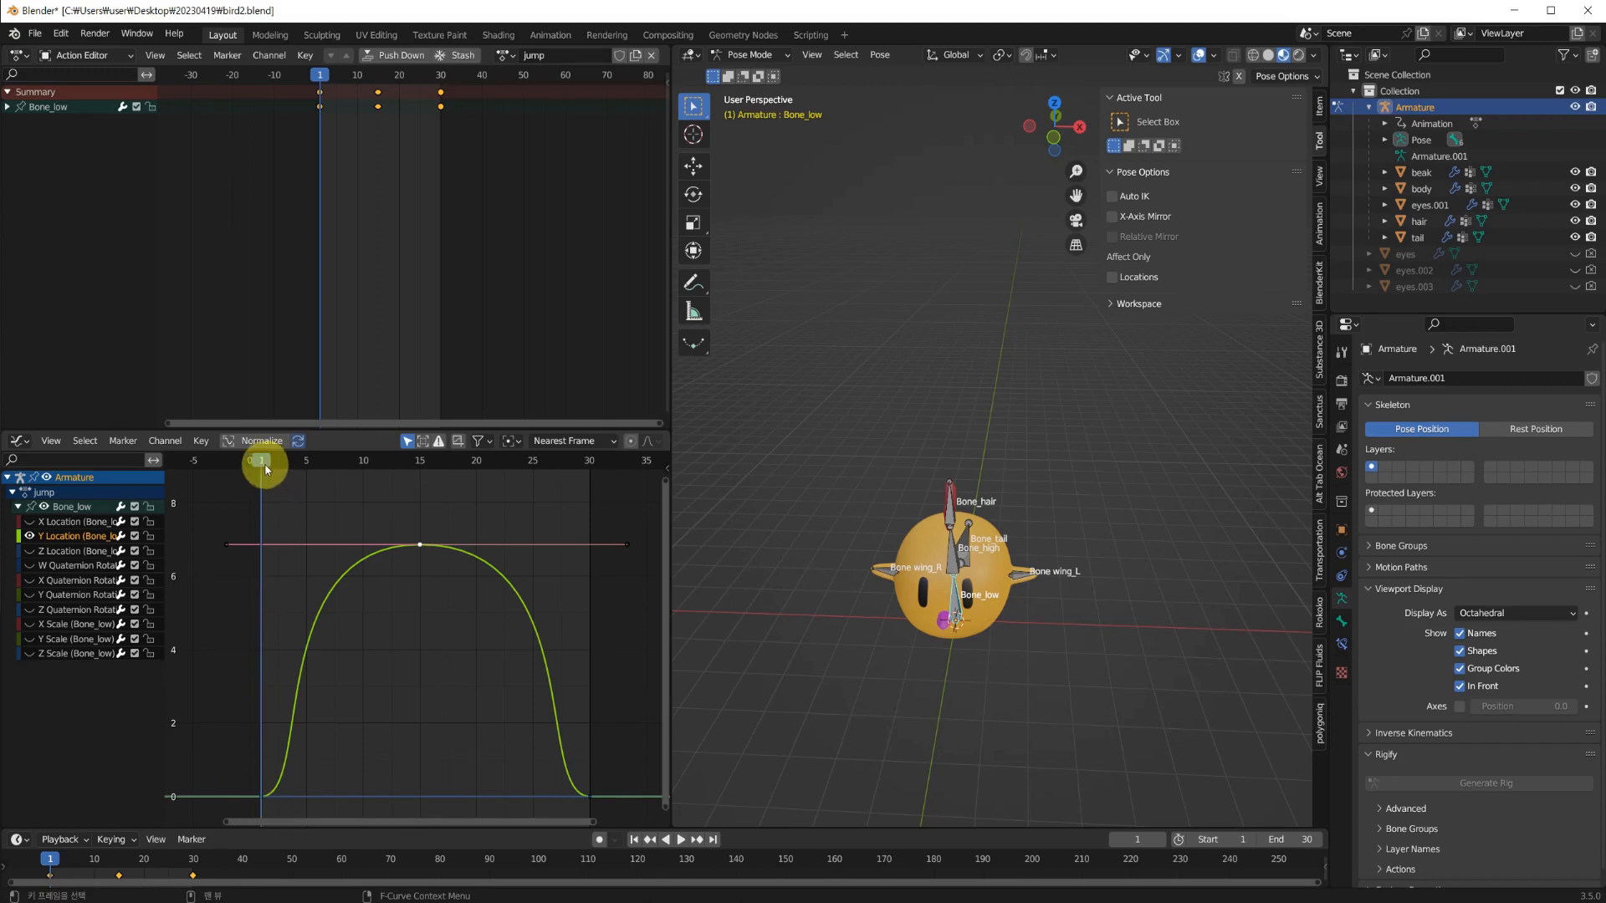
{"action": "key", "text": "space"}
{"action": "key", "text": "space"}
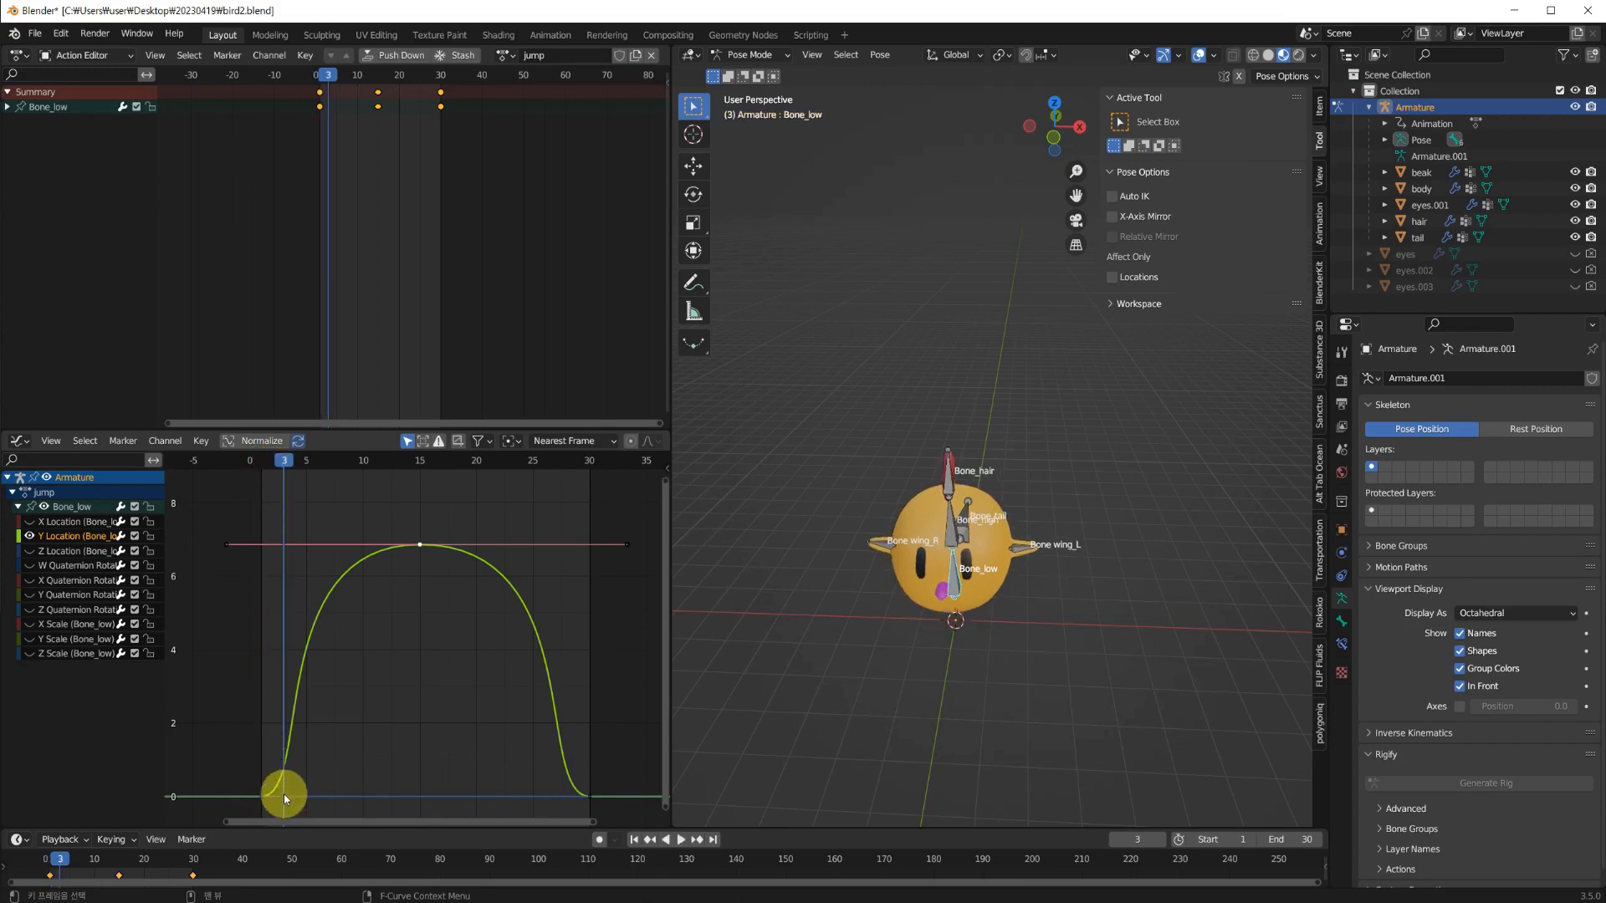
{"action": "left_click_drag", "start_coordinate": [276, 493], "coordinate": [567, 522]}
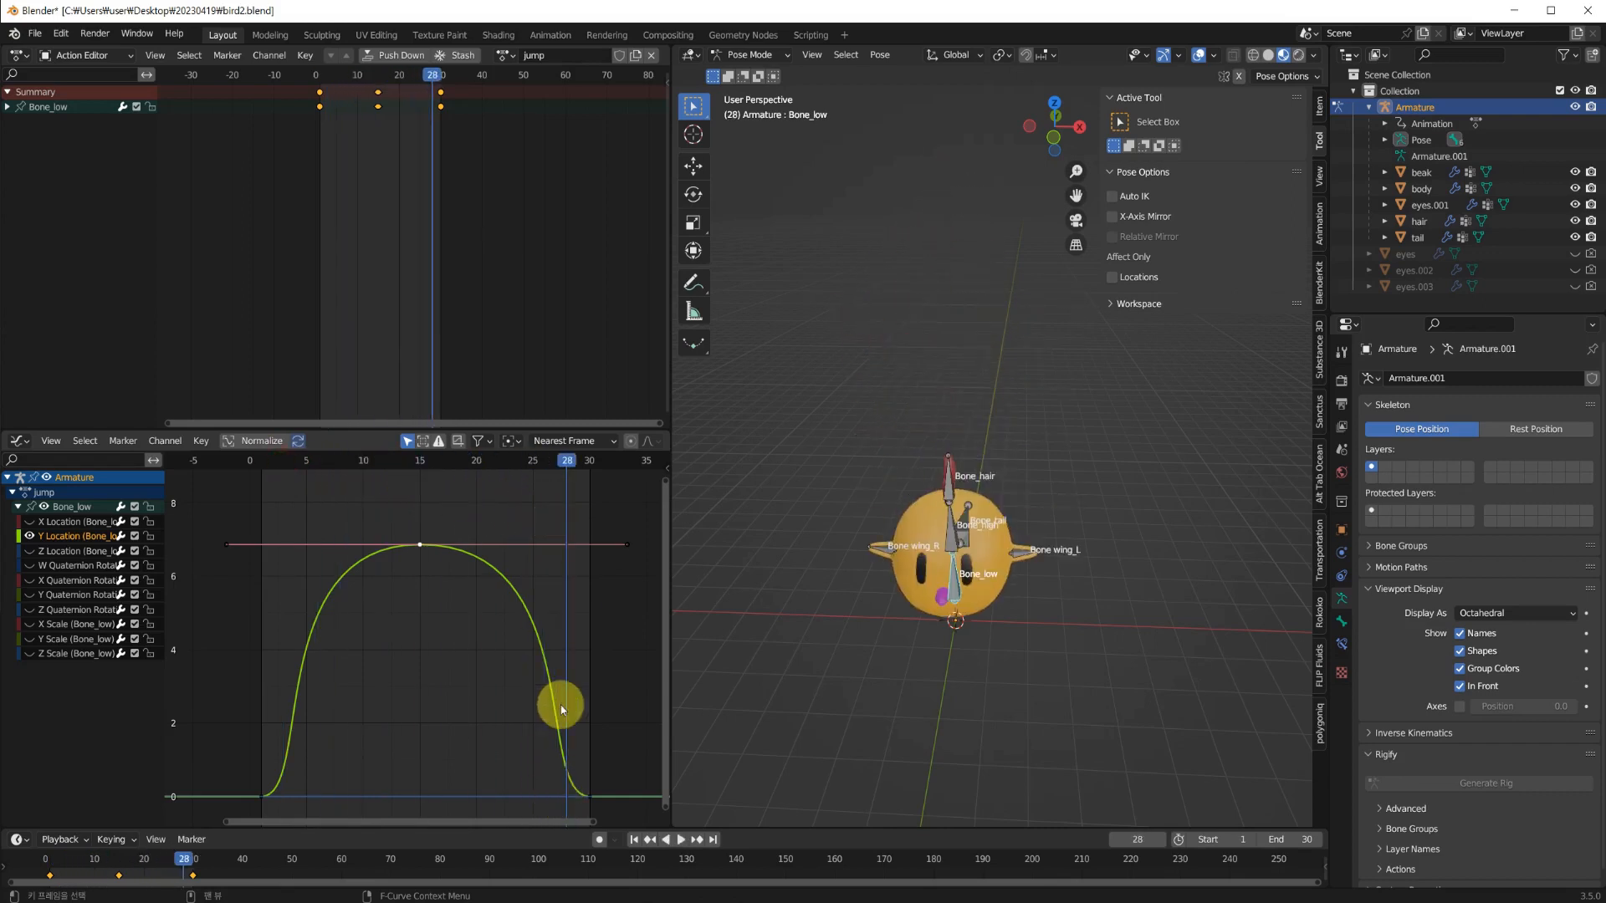
Go to frame 1 and copy Bone_low's standing pose.
{"action": "left_click_drag", "start_coordinate": [566, 459], "coordinate": [262, 488]}
{"action": "middle_click_drag", "start_coordinate": [922, 588], "coordinate": [1032, 620]}
{"action": "key", "text": "ctrl+c"}
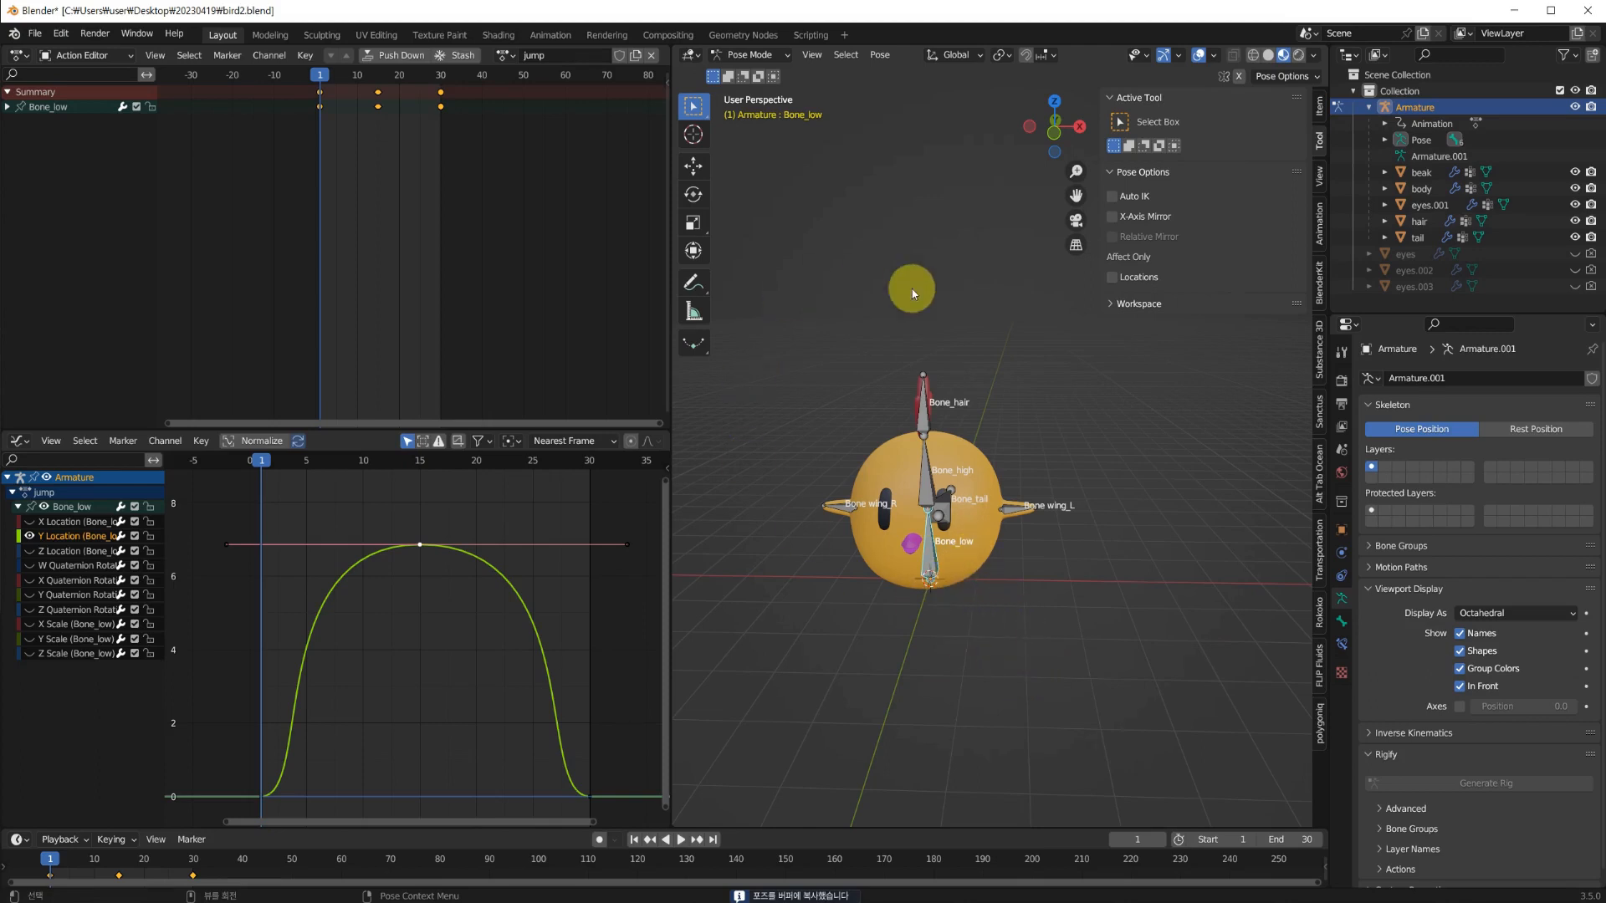
{"action": "middle_click_drag", "start_coordinate": [1086, 611], "coordinate": [1059, 614]}
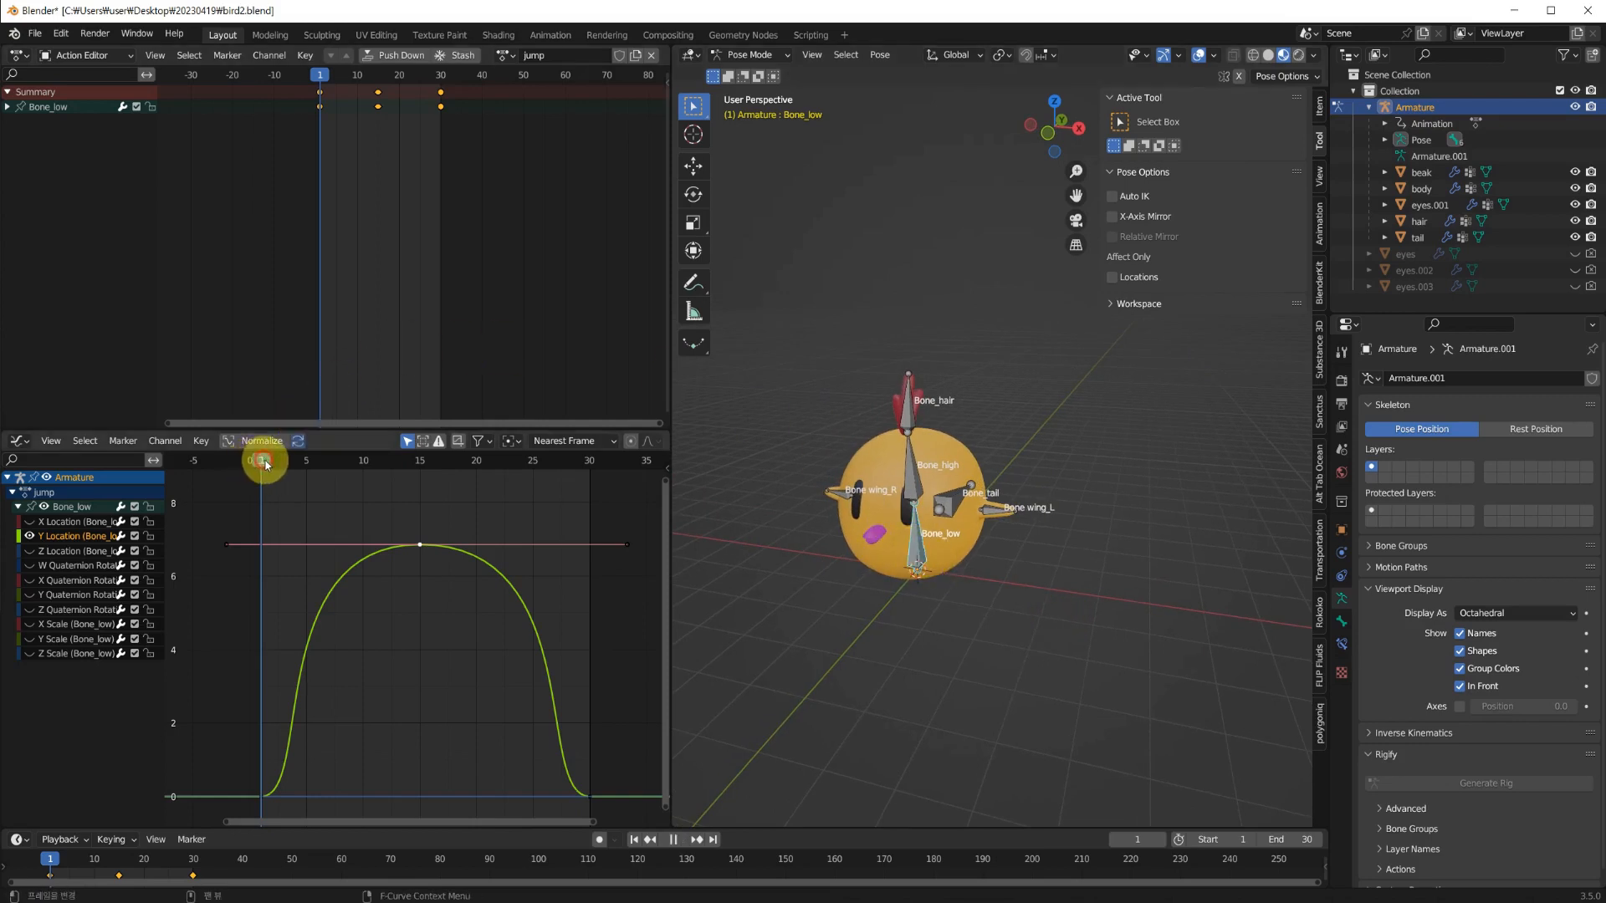
Paste the copied pose at frame 3 and insert a Location, Rotation & Scale keyframe for Bone_low.
{"action": "left_click_drag", "start_coordinate": [264, 463], "coordinate": [288, 473]}
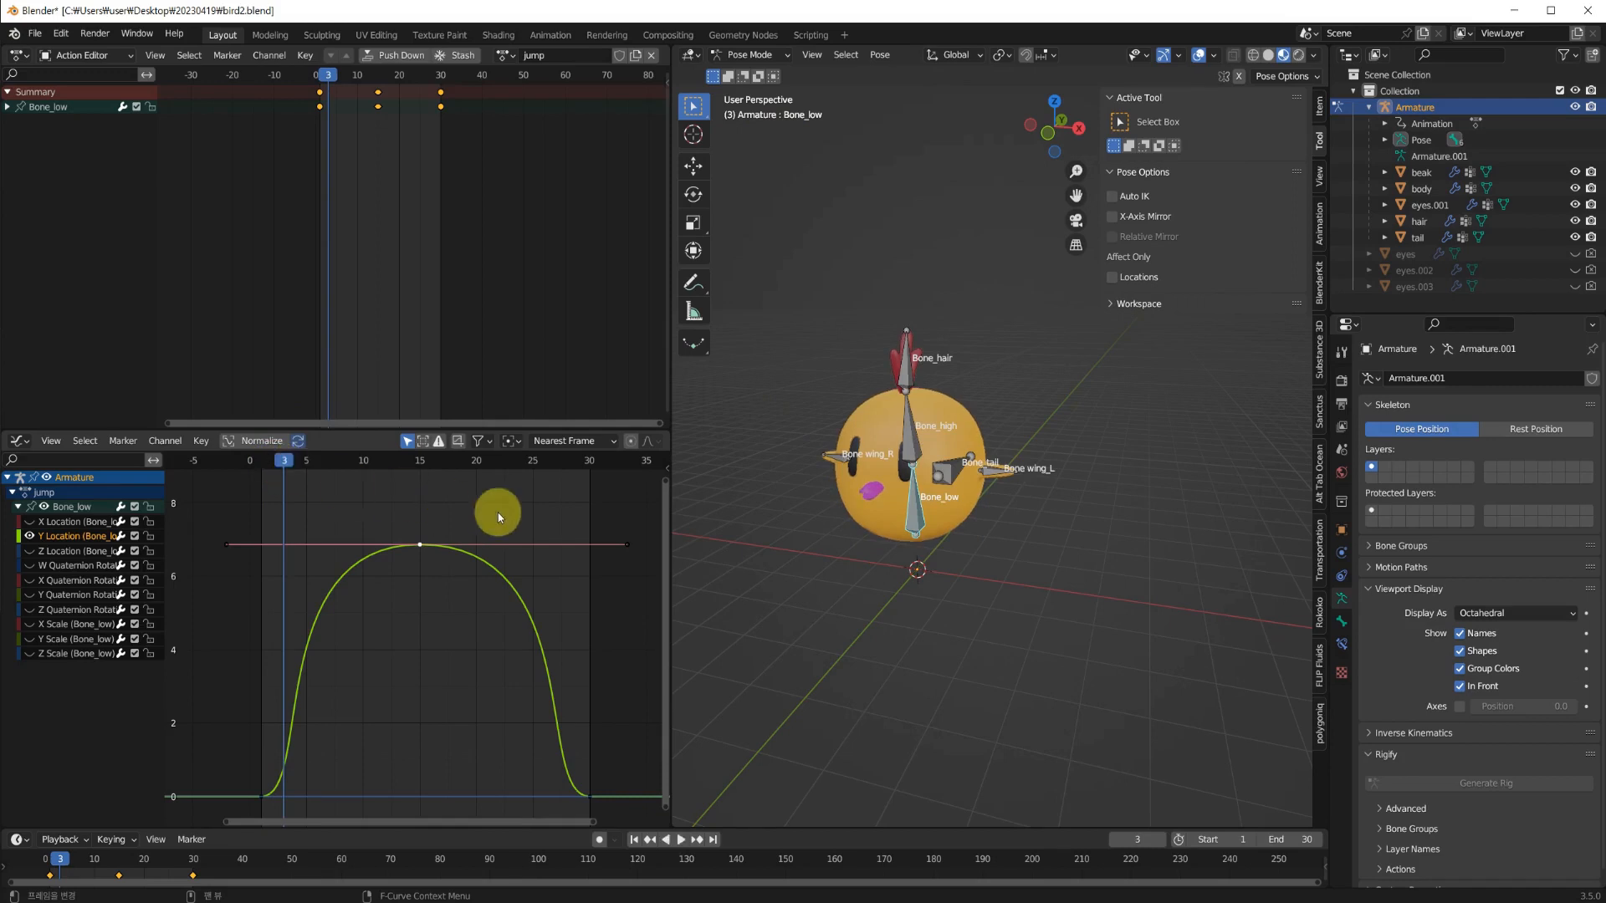
{"action": "middle_click_drag", "start_coordinate": [1068, 594], "coordinate": [1055, 599]}
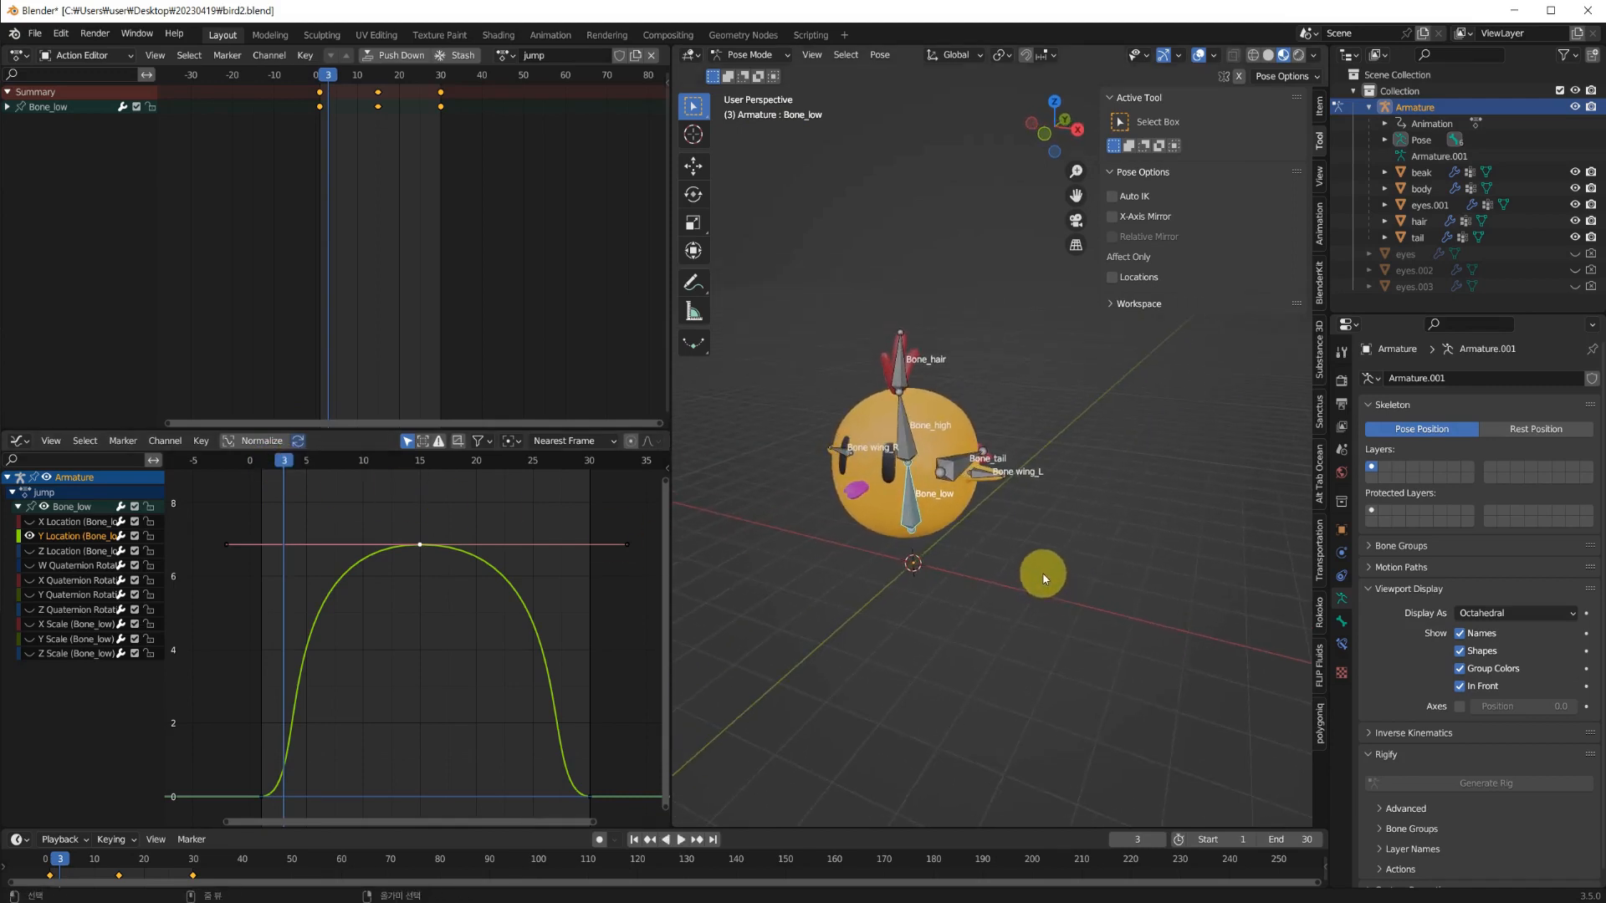
{"action": "key", "text": "ctrl+v"}
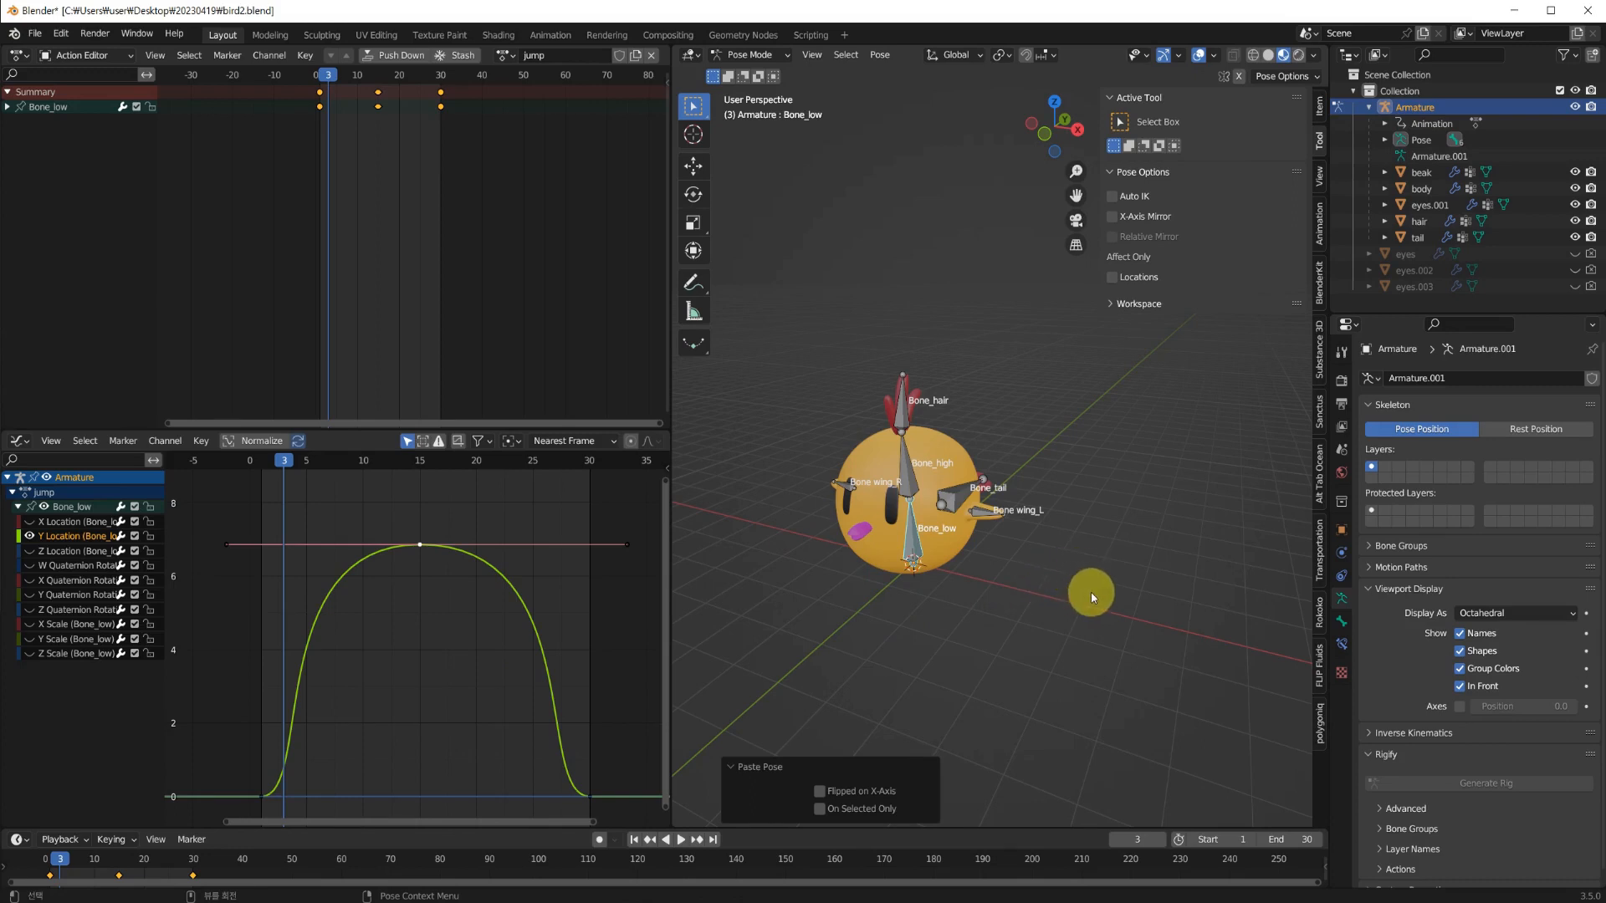
{"action": "key", "text": "i"}
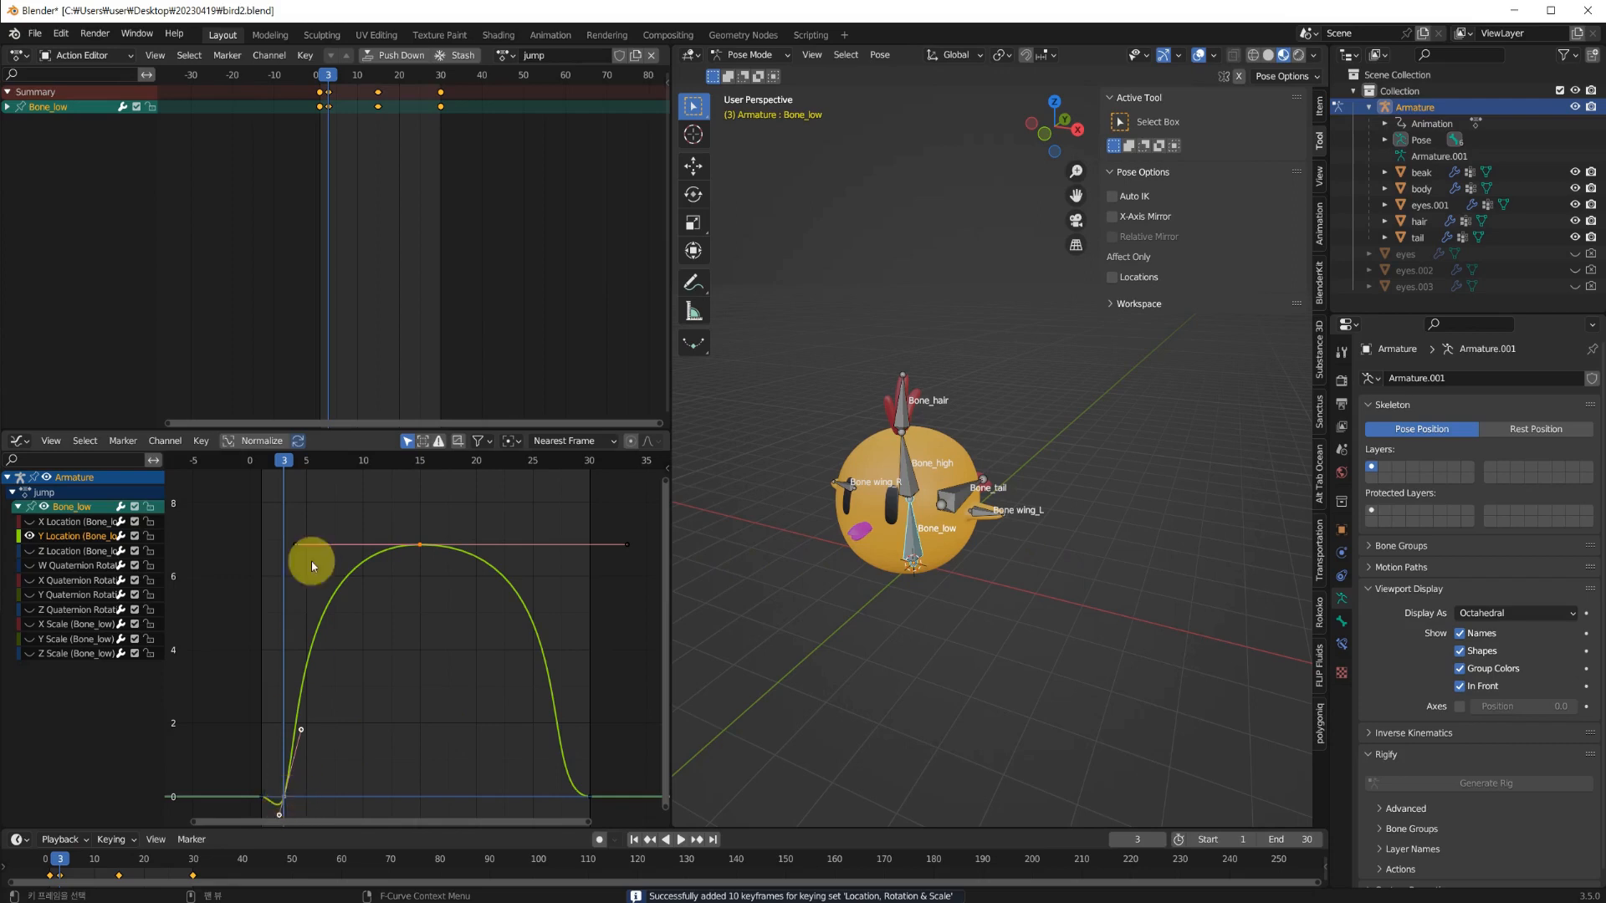
Paste the copied pose at frame 28 and insert a Location, Rotation & Scale keyframe for Bone_low there.
{"action": "left_click_drag", "start_coordinate": [284, 462], "coordinate": [567, 499]}
{"action": "middle_click_drag", "start_coordinate": [987, 622], "coordinate": [1047, 600]}
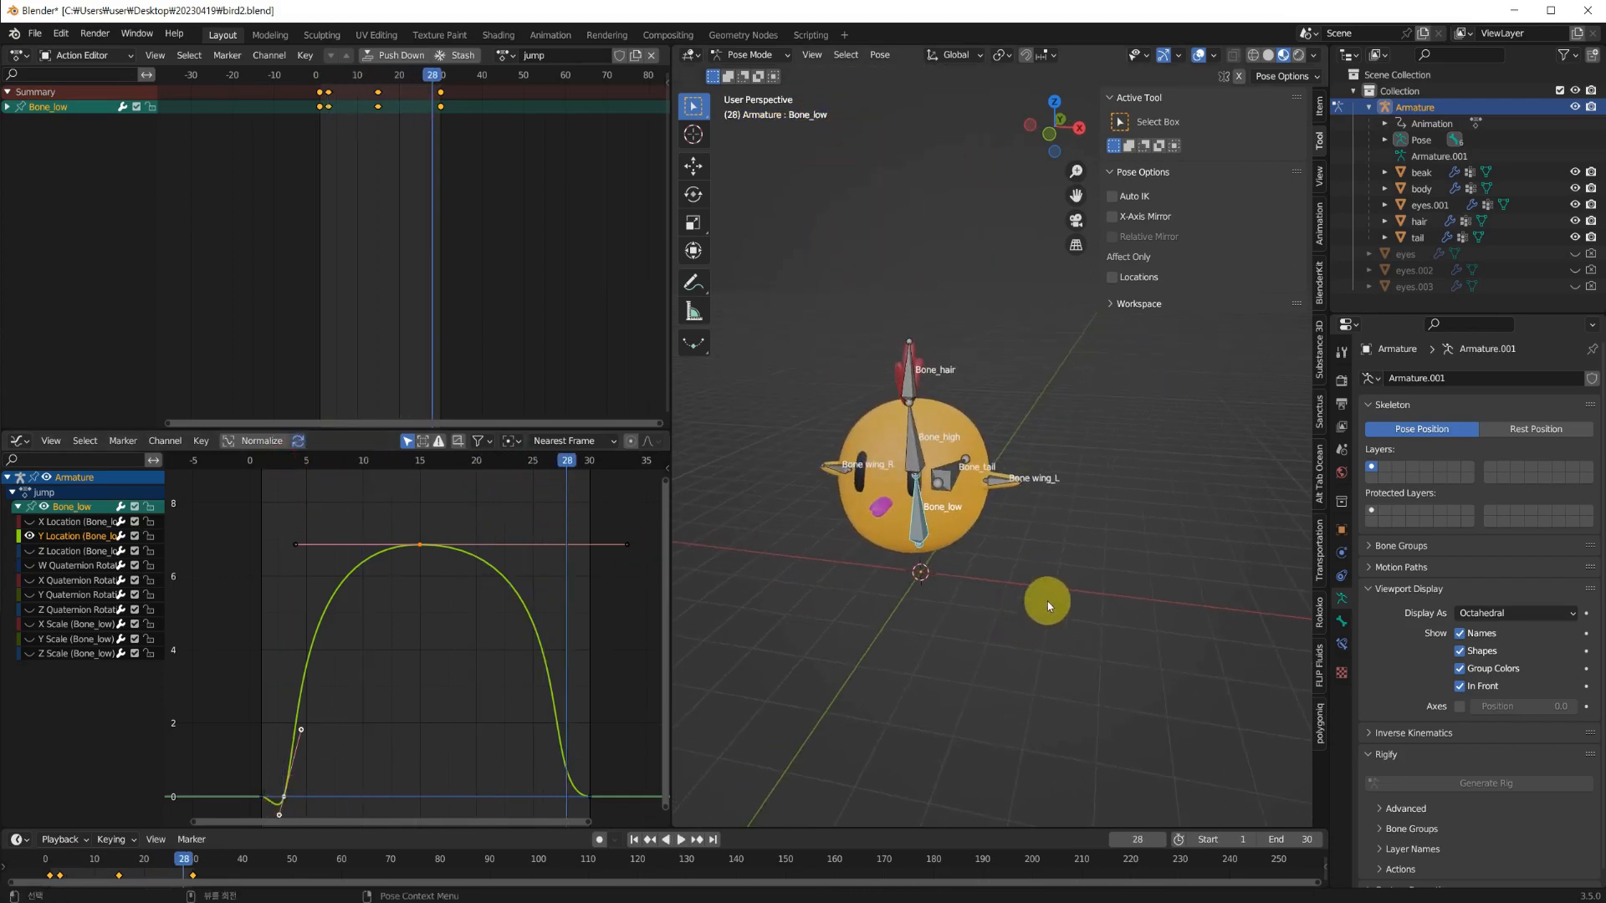
{"action": "key", "text": "ctrl+v"}
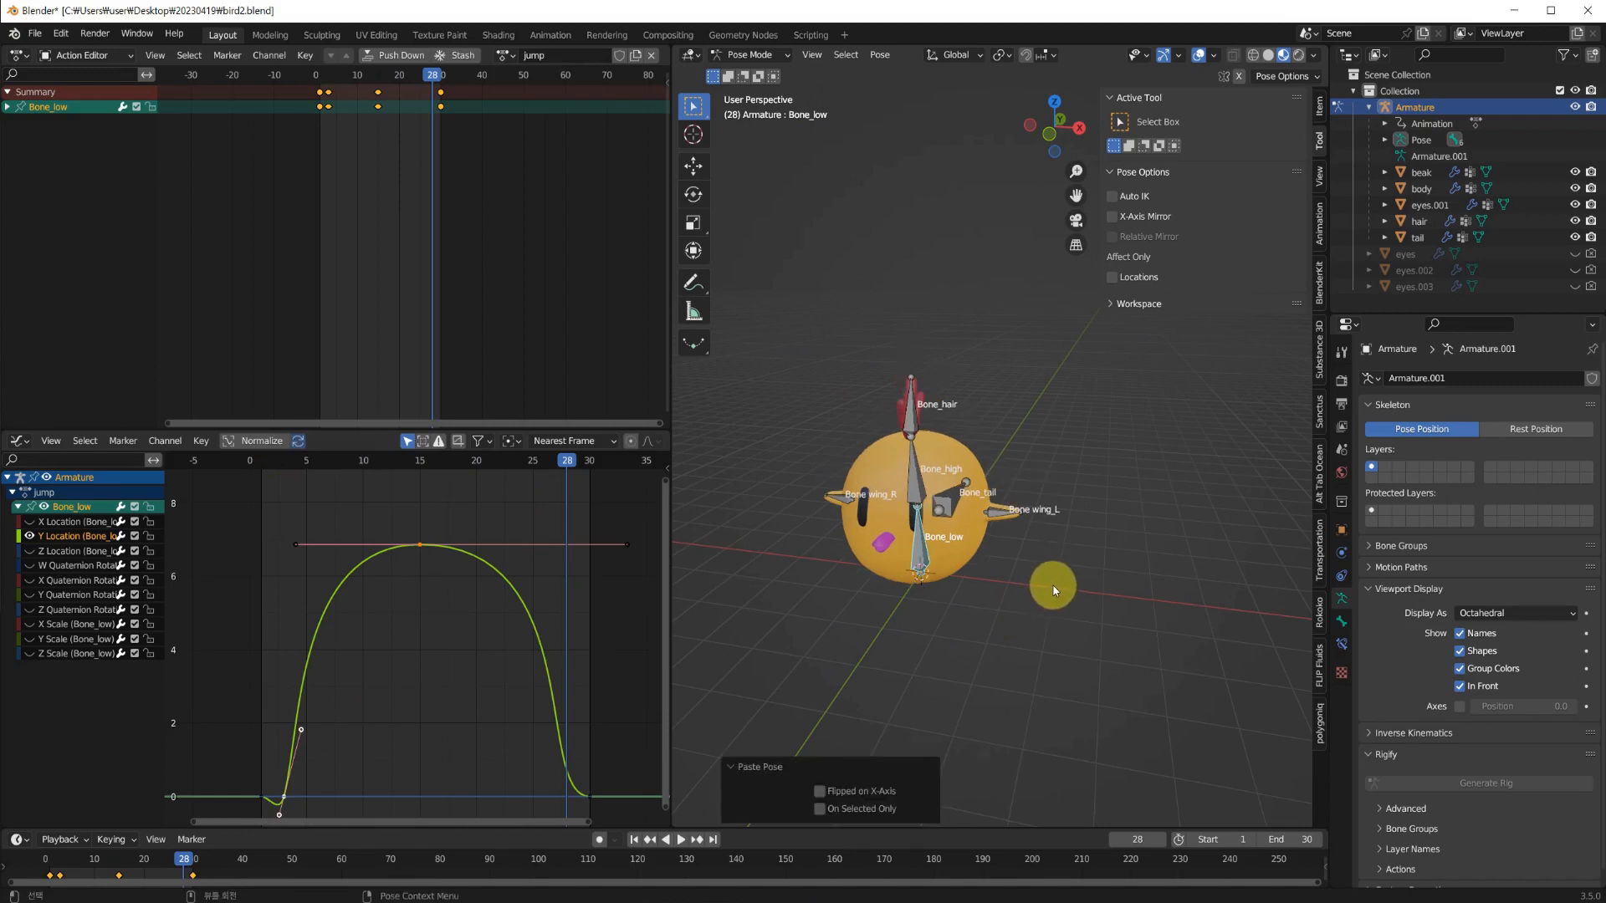
{"action": "key", "text": "i"}
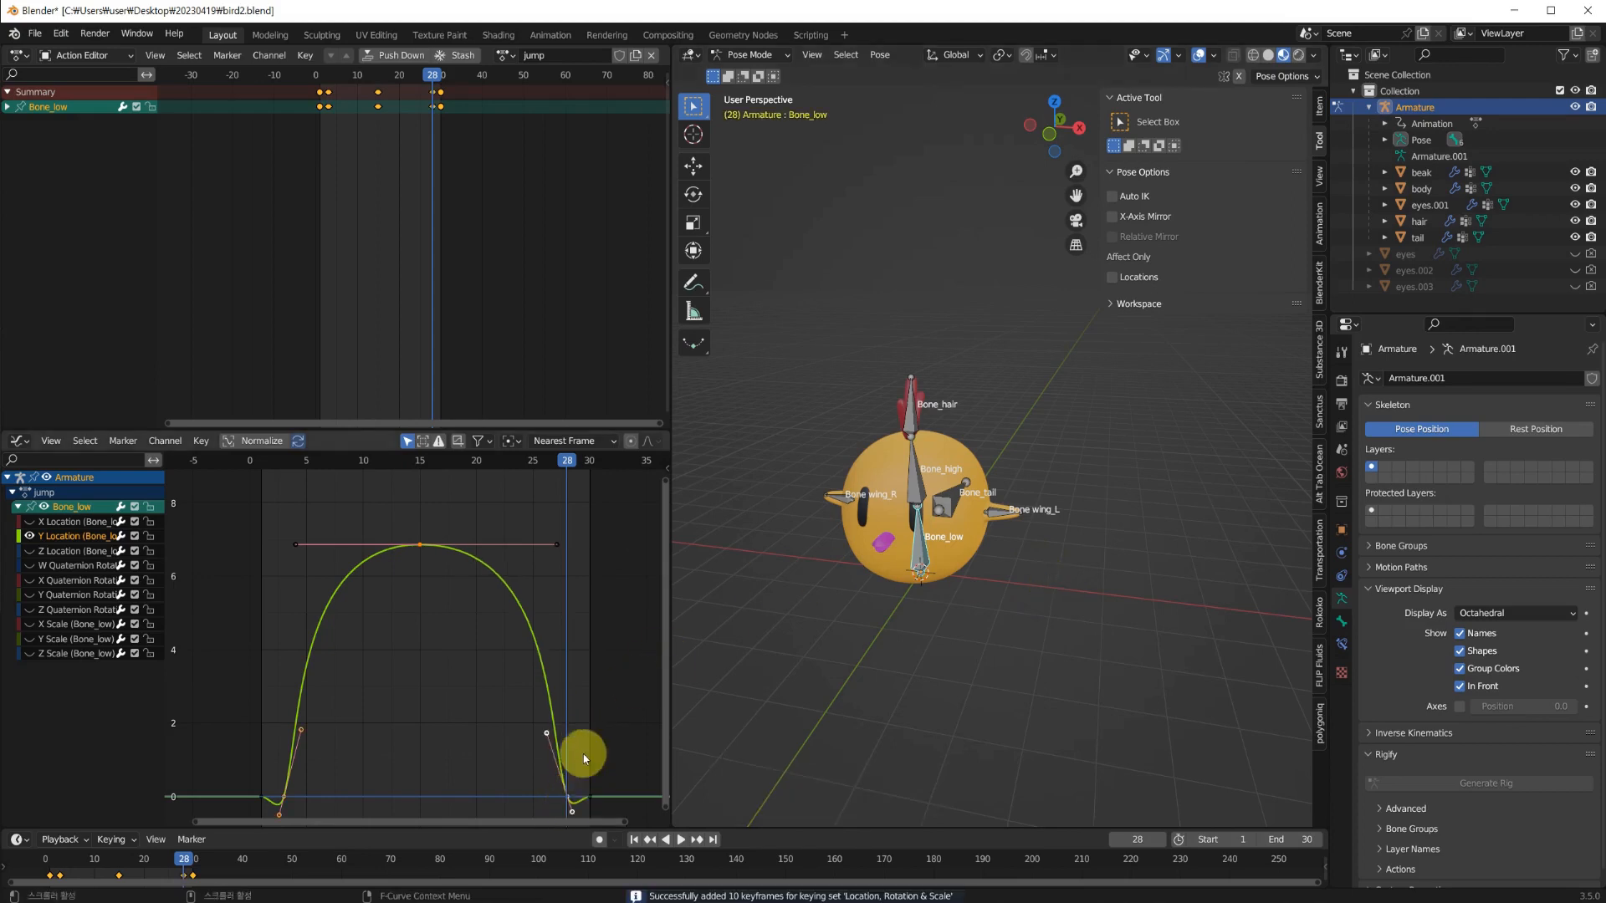
Play and scrub the jump from frame 1 to examine the Y Location curve's dips around frames 2 and 29.
{"action": "left_click_drag", "start_coordinate": [566, 466], "coordinate": [283, 499]}
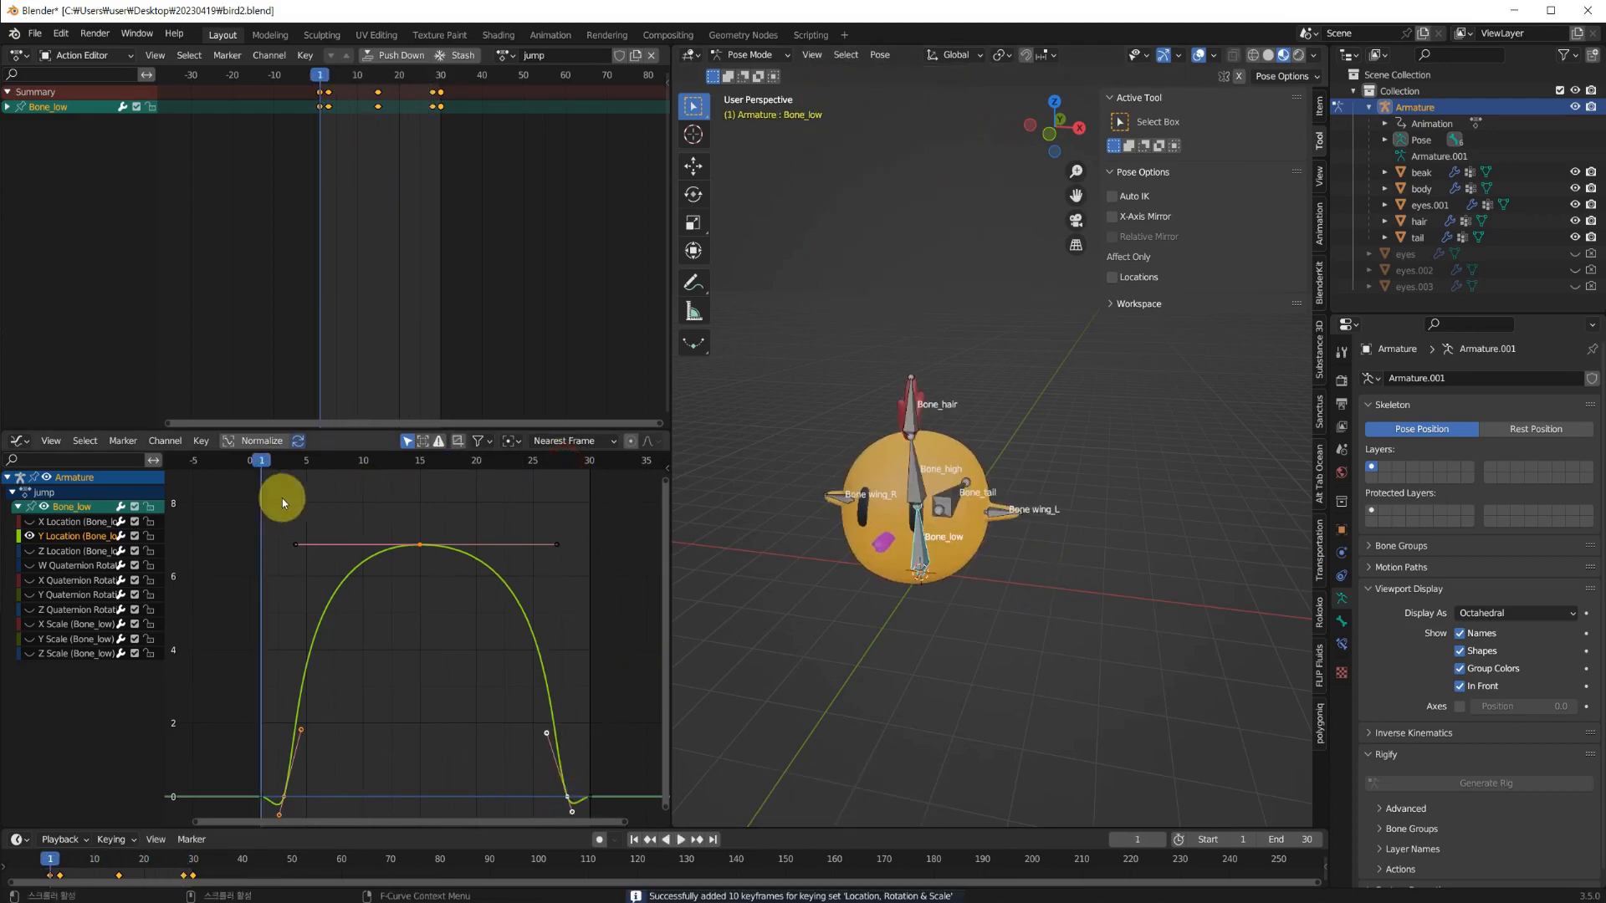
{"action": "key", "text": "space"}
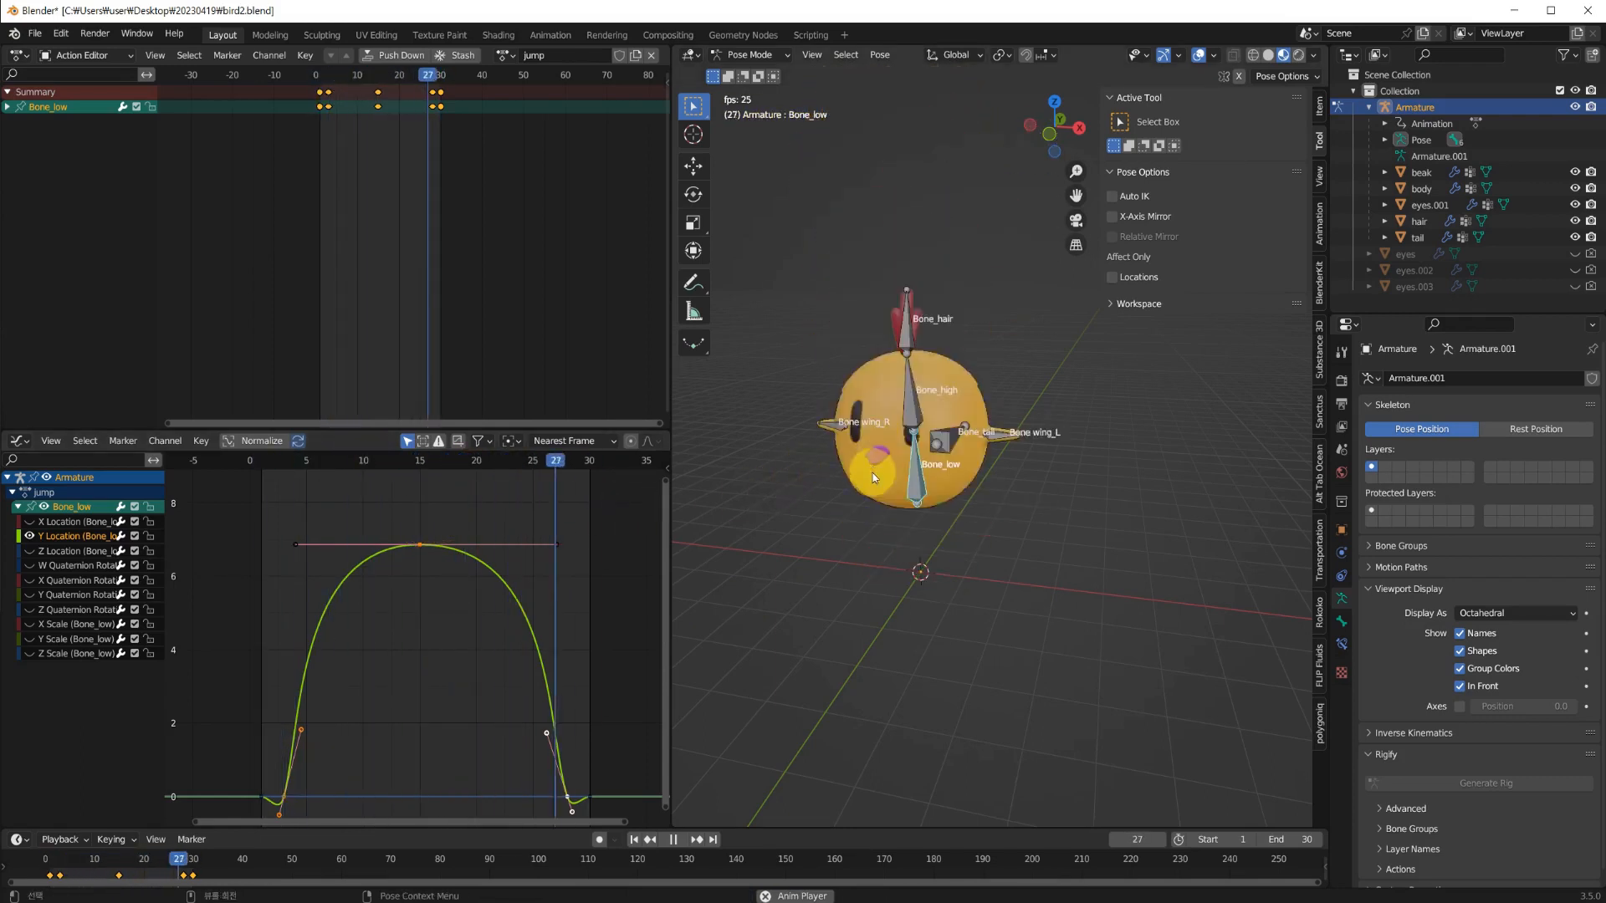
{"action": "key", "text": "space"}
{"action": "left_click_drag", "start_coordinate": [429, 464], "coordinate": [261, 495]}
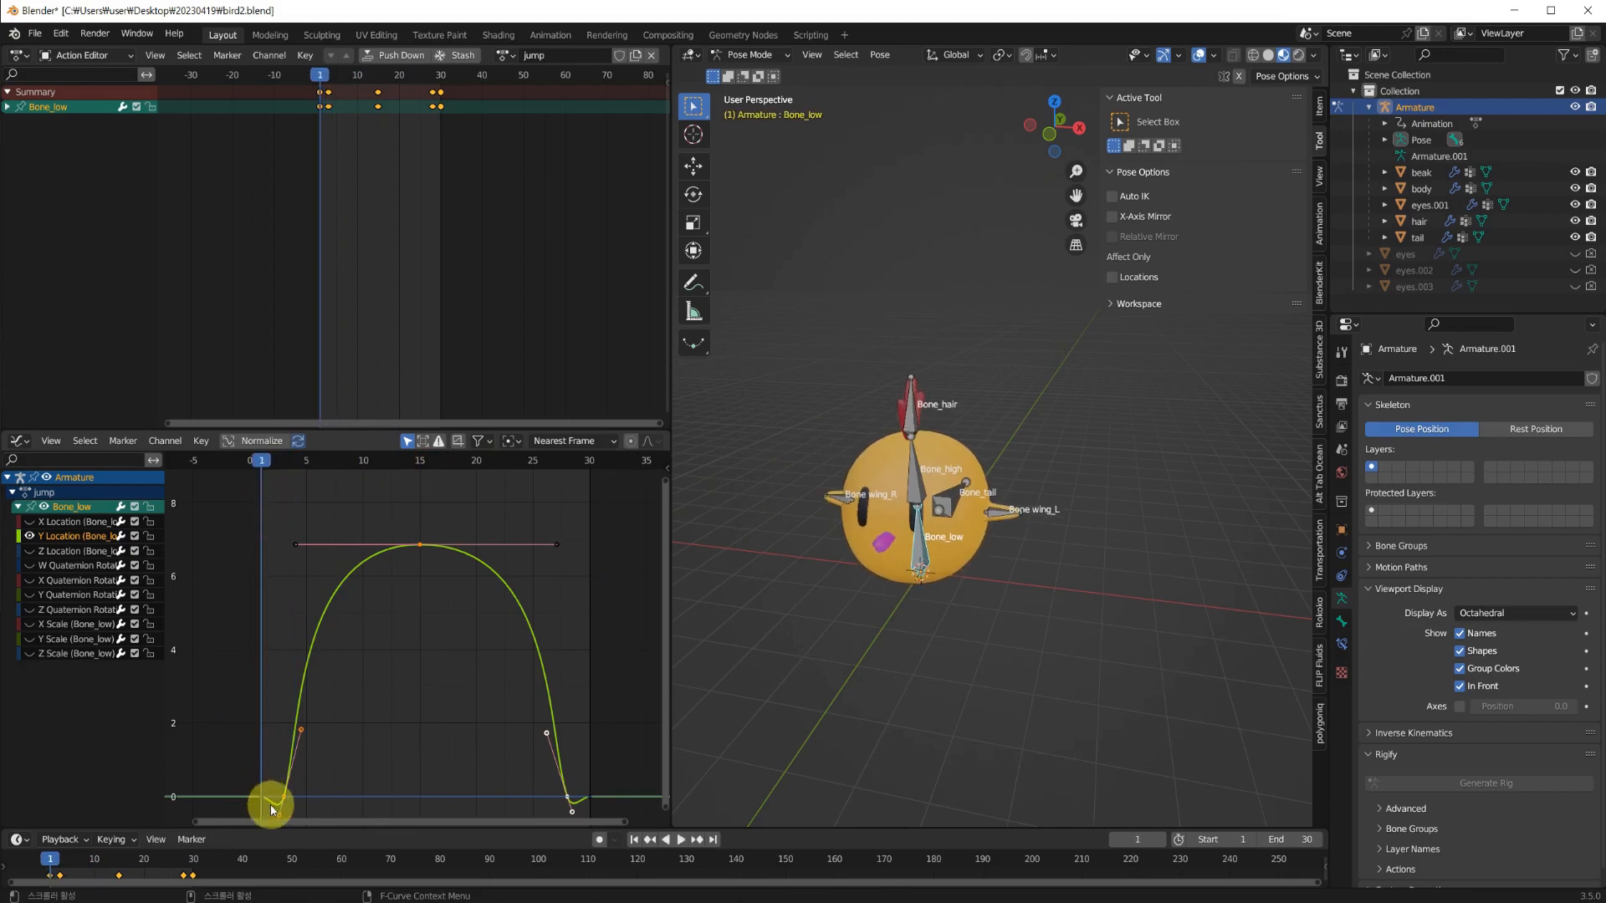
{"action": "key", "text": "space"}
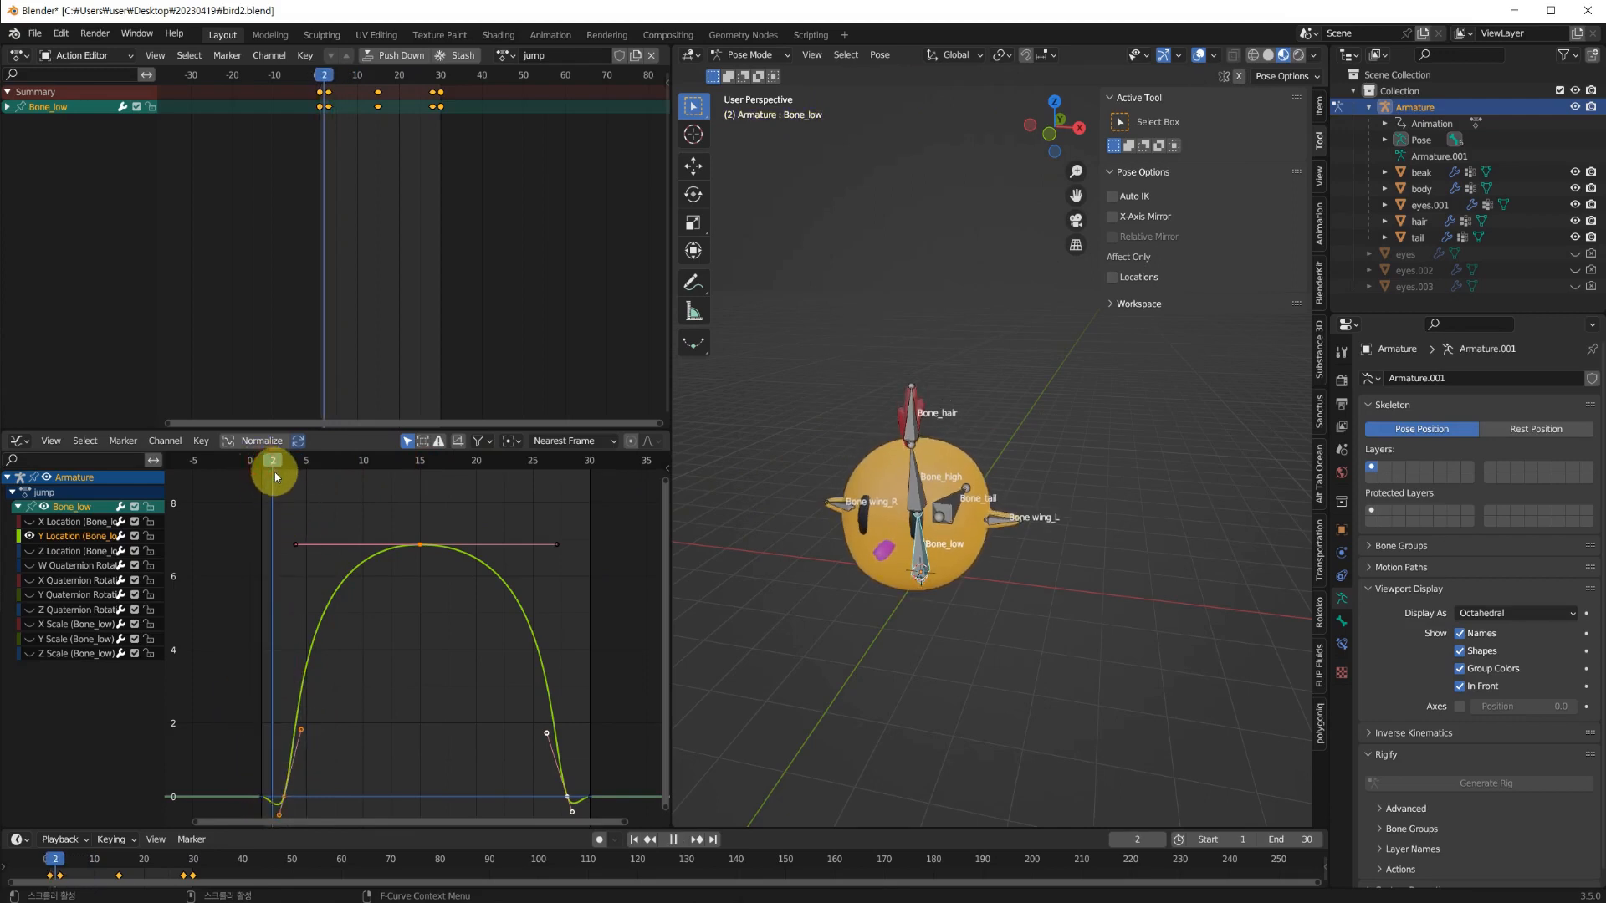
{"action": "left_click_drag", "start_coordinate": [343, 474], "coordinate": [264, 535]}
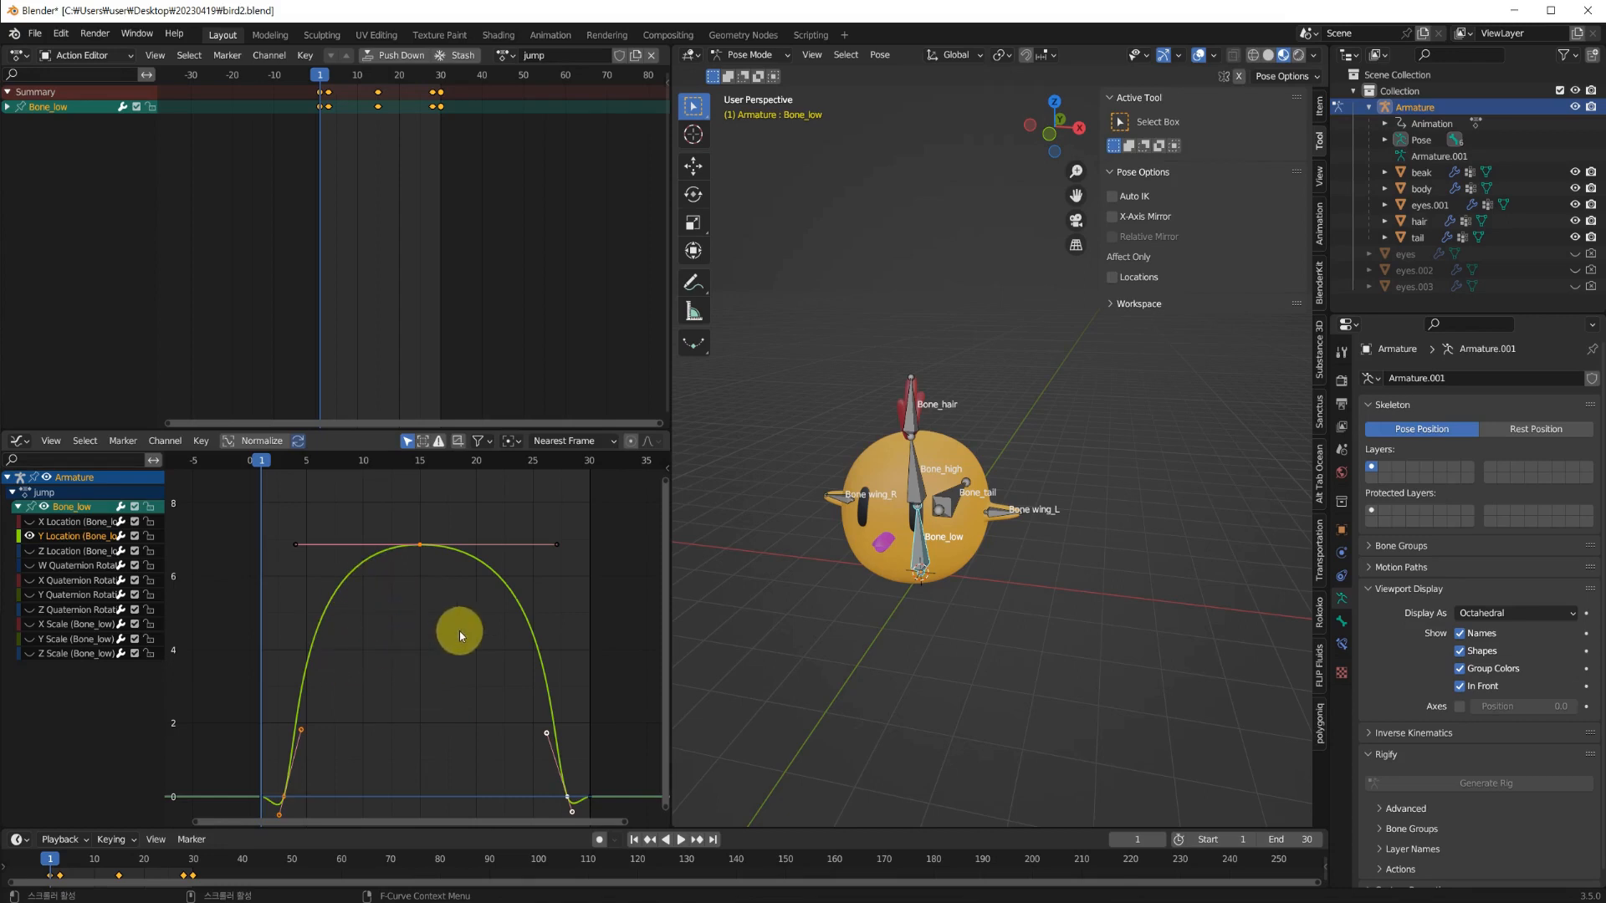
Set the interpolation of the Y Location keyframe at frame 1 to Linear.
{"action": "left_click", "coordinate": [1077, 643]}
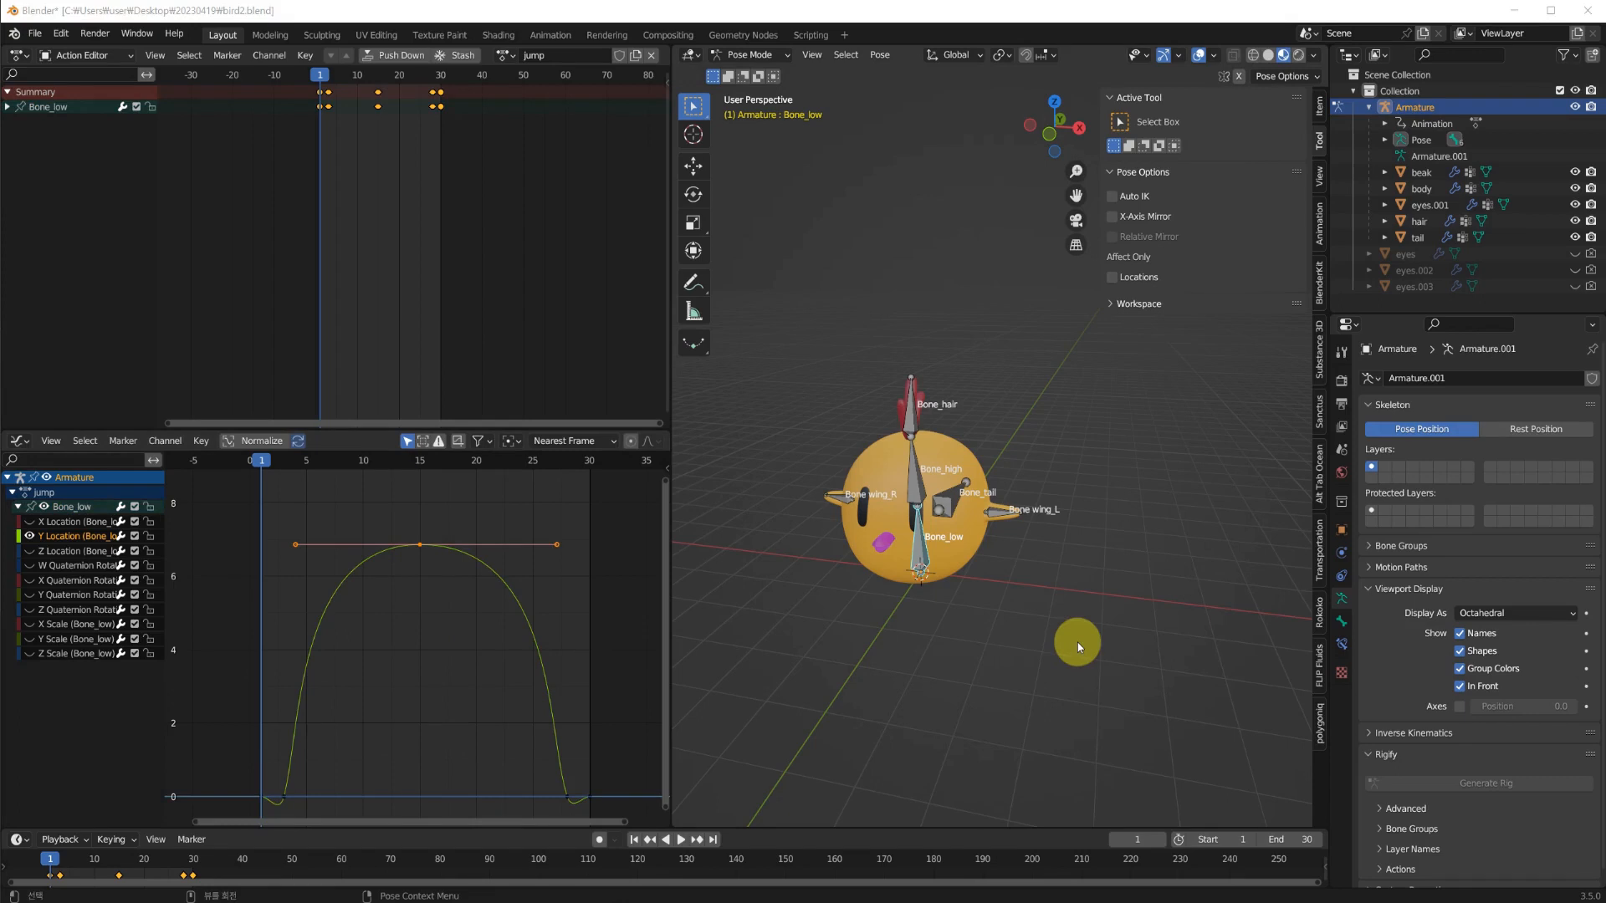
{"action": "middle_click_drag", "start_coordinate": [472, 611], "coordinate": [445, 604]}
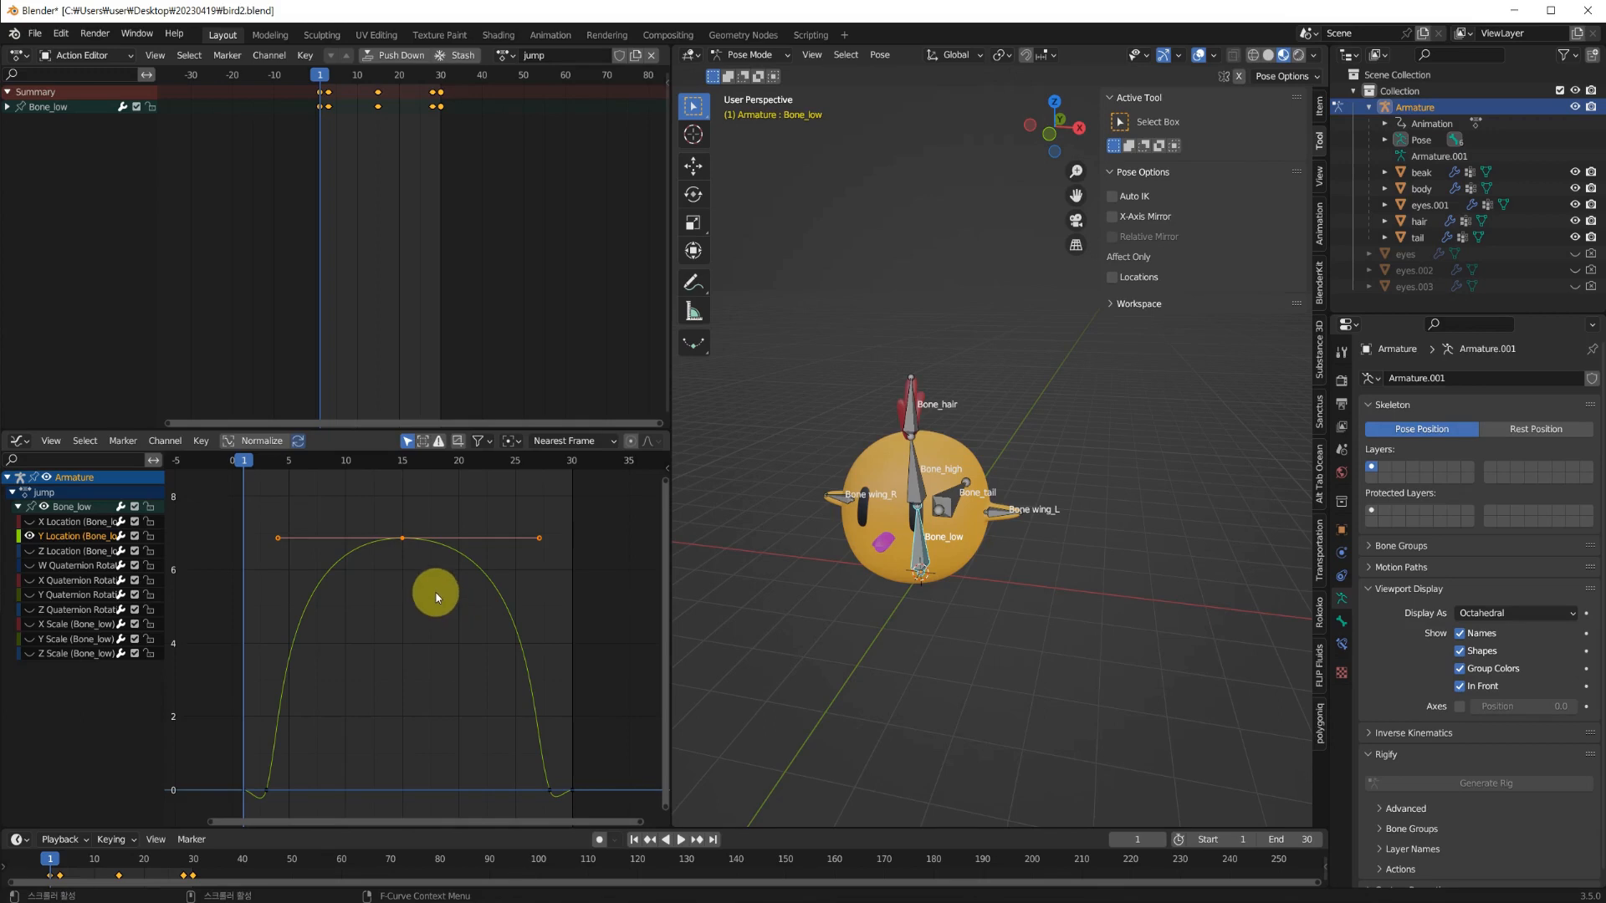
{"action": "key", "text": "t"}
{"action": "middle_click_drag", "start_coordinate": [318, 739], "coordinate": [407, 708]}
{"action": "scroll", "coordinate": [349, 743], "scroll_direction": "up", "scroll_amount": 4}
{"action": "left_click_drag", "start_coordinate": [266, 721], "coordinate": [303, 783]}
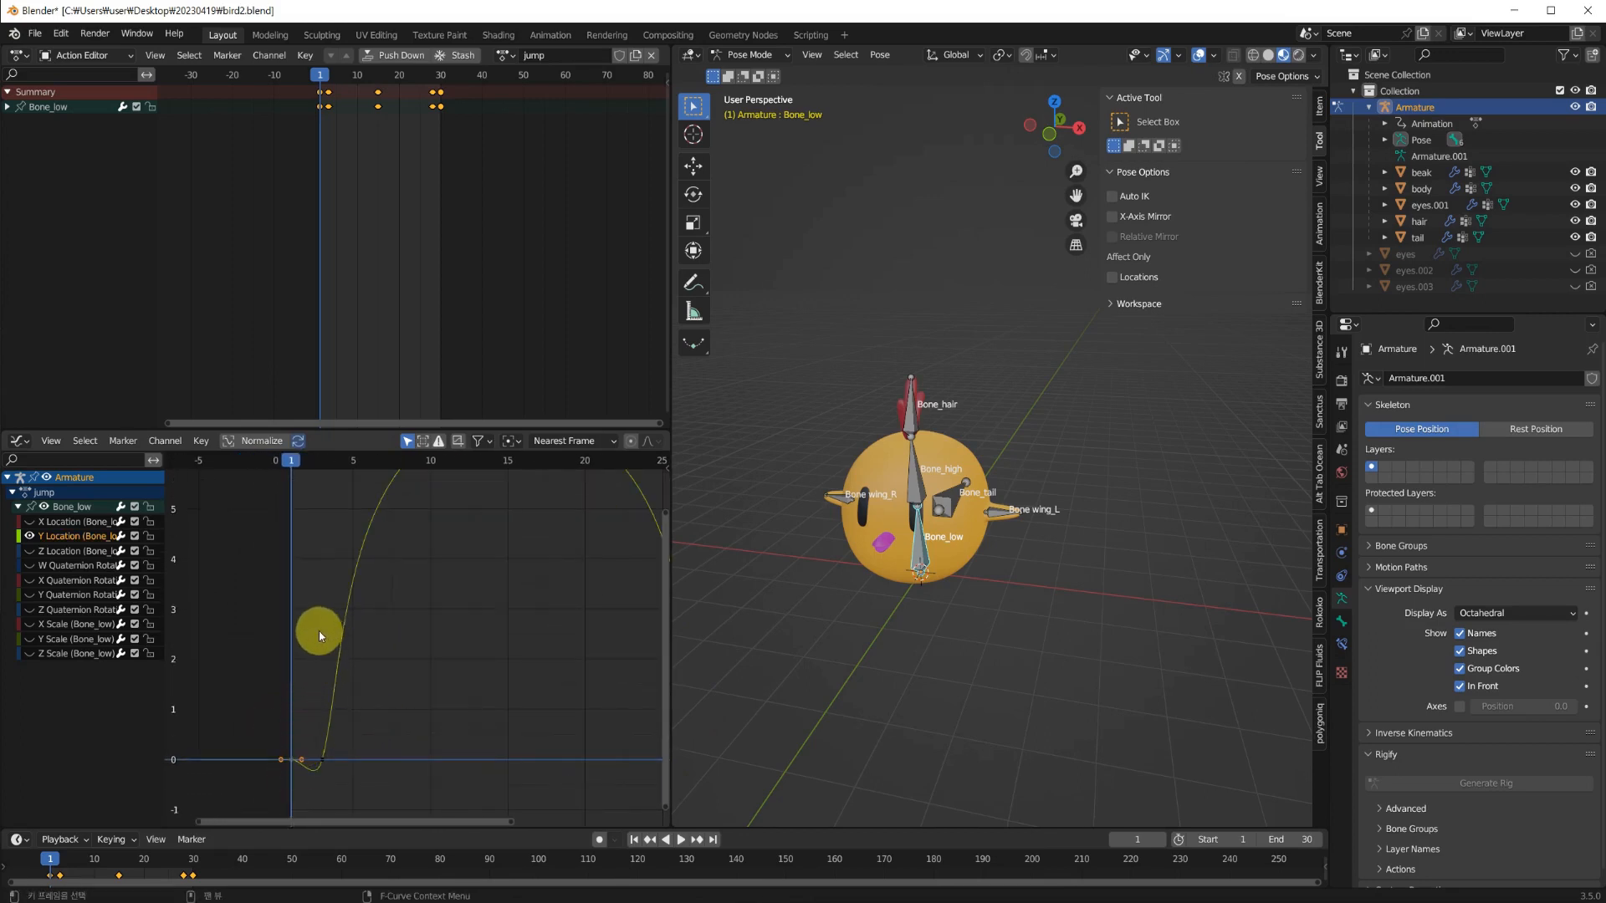
{"action": "key", "text": "t"}
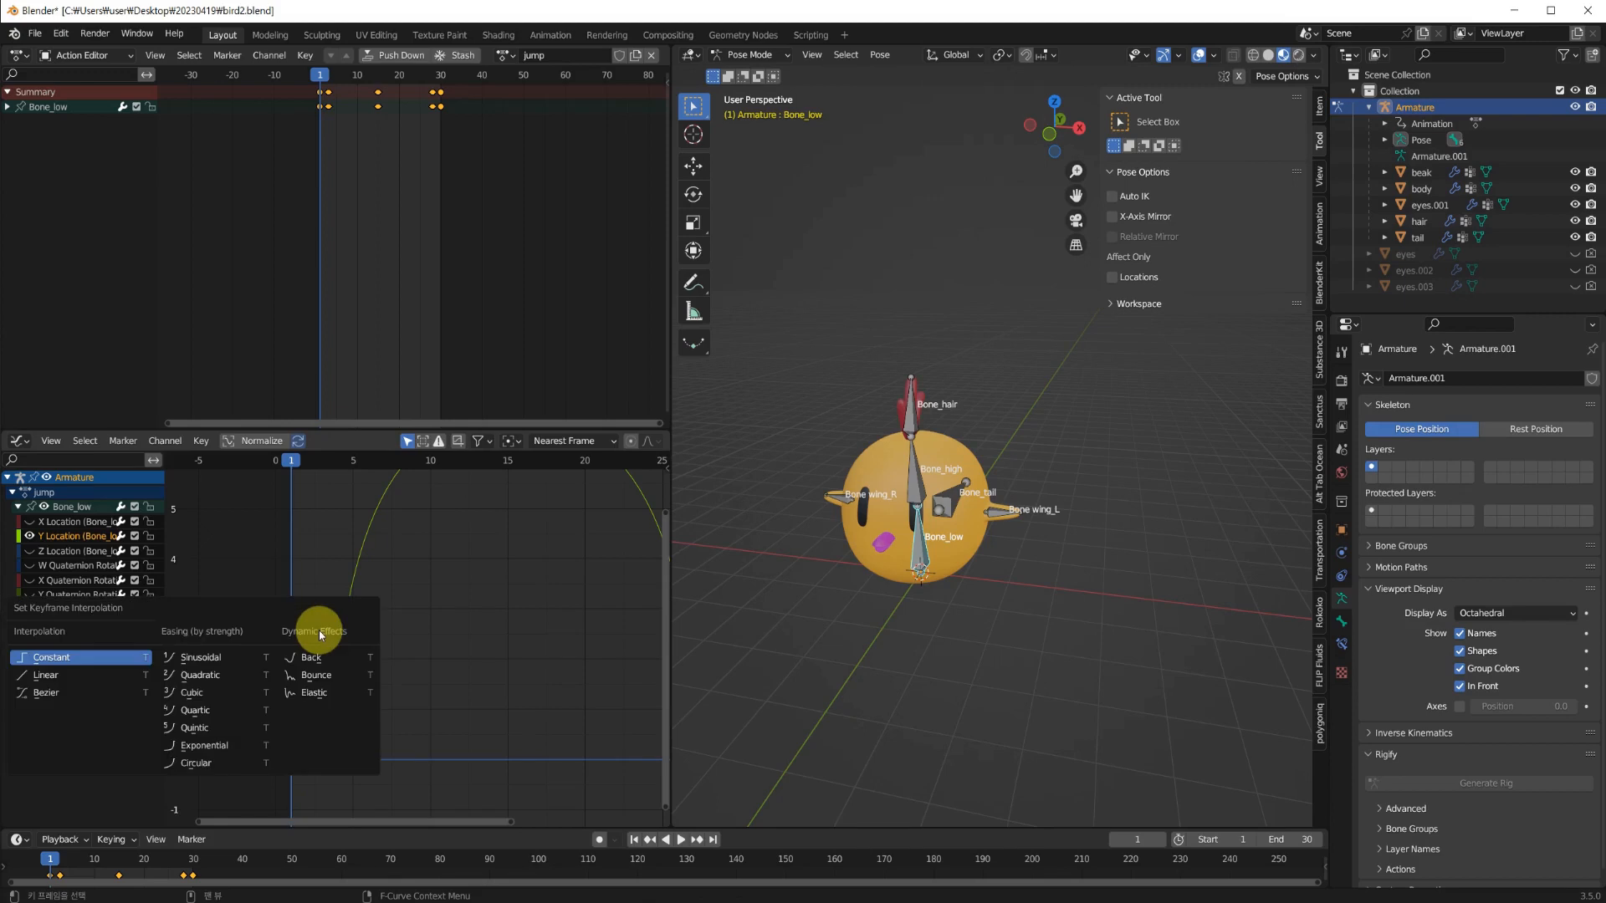
{"action": "left_click", "coordinate": [46, 675]}
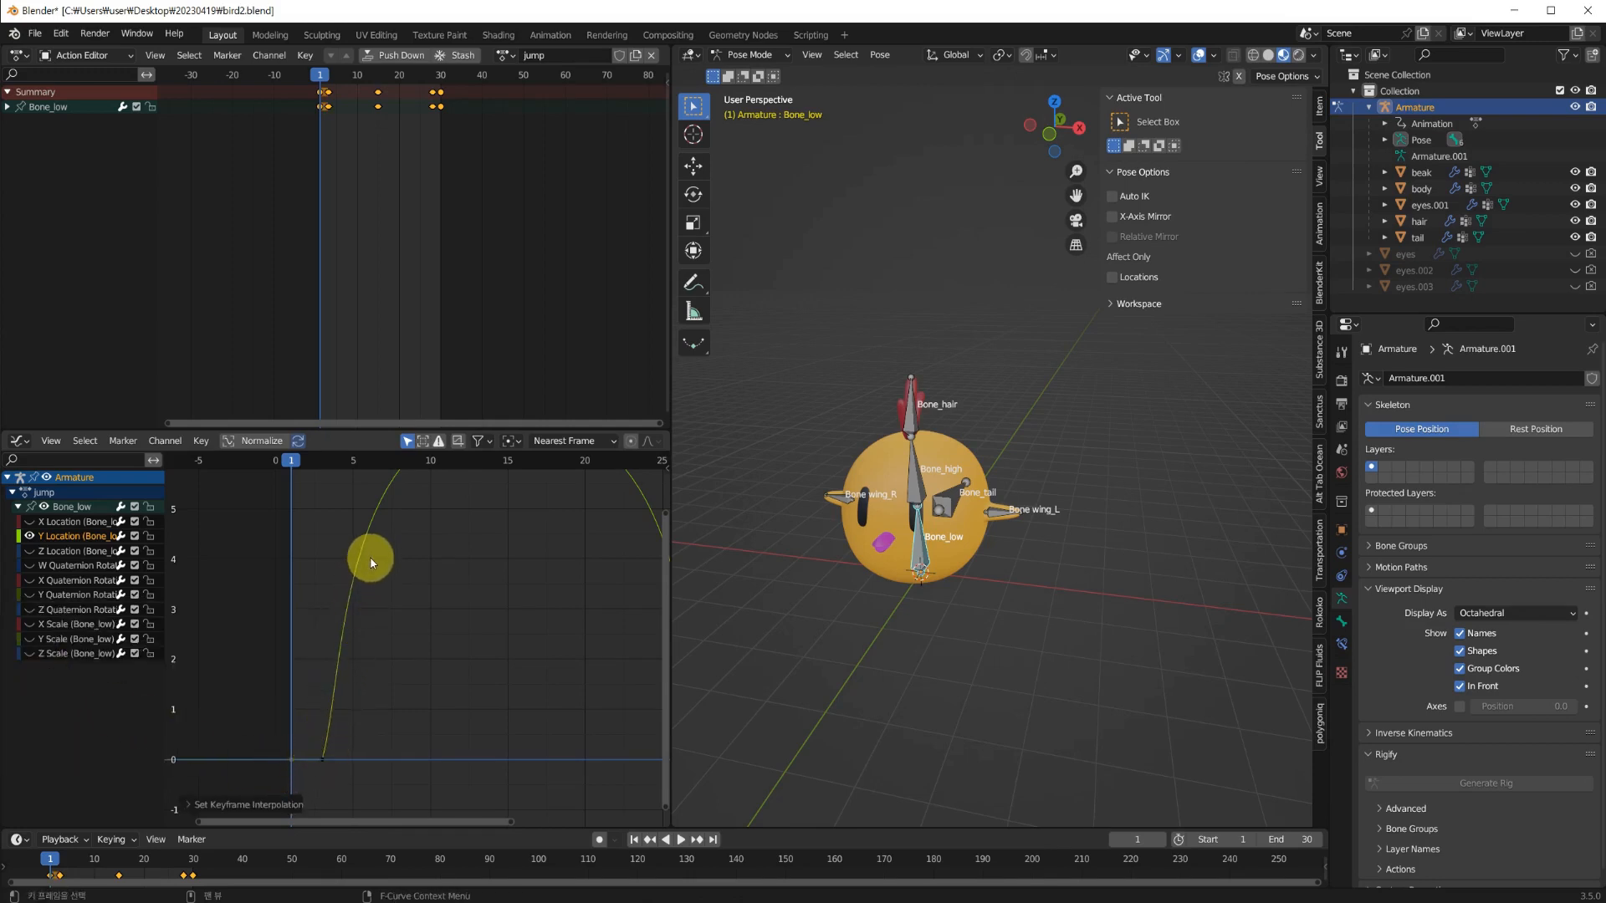
Play the jump to check the takeoff with the linear segment between frames 1 and 3.
{"action": "key", "text": "Home"}
{"action": "key", "text": "space"}
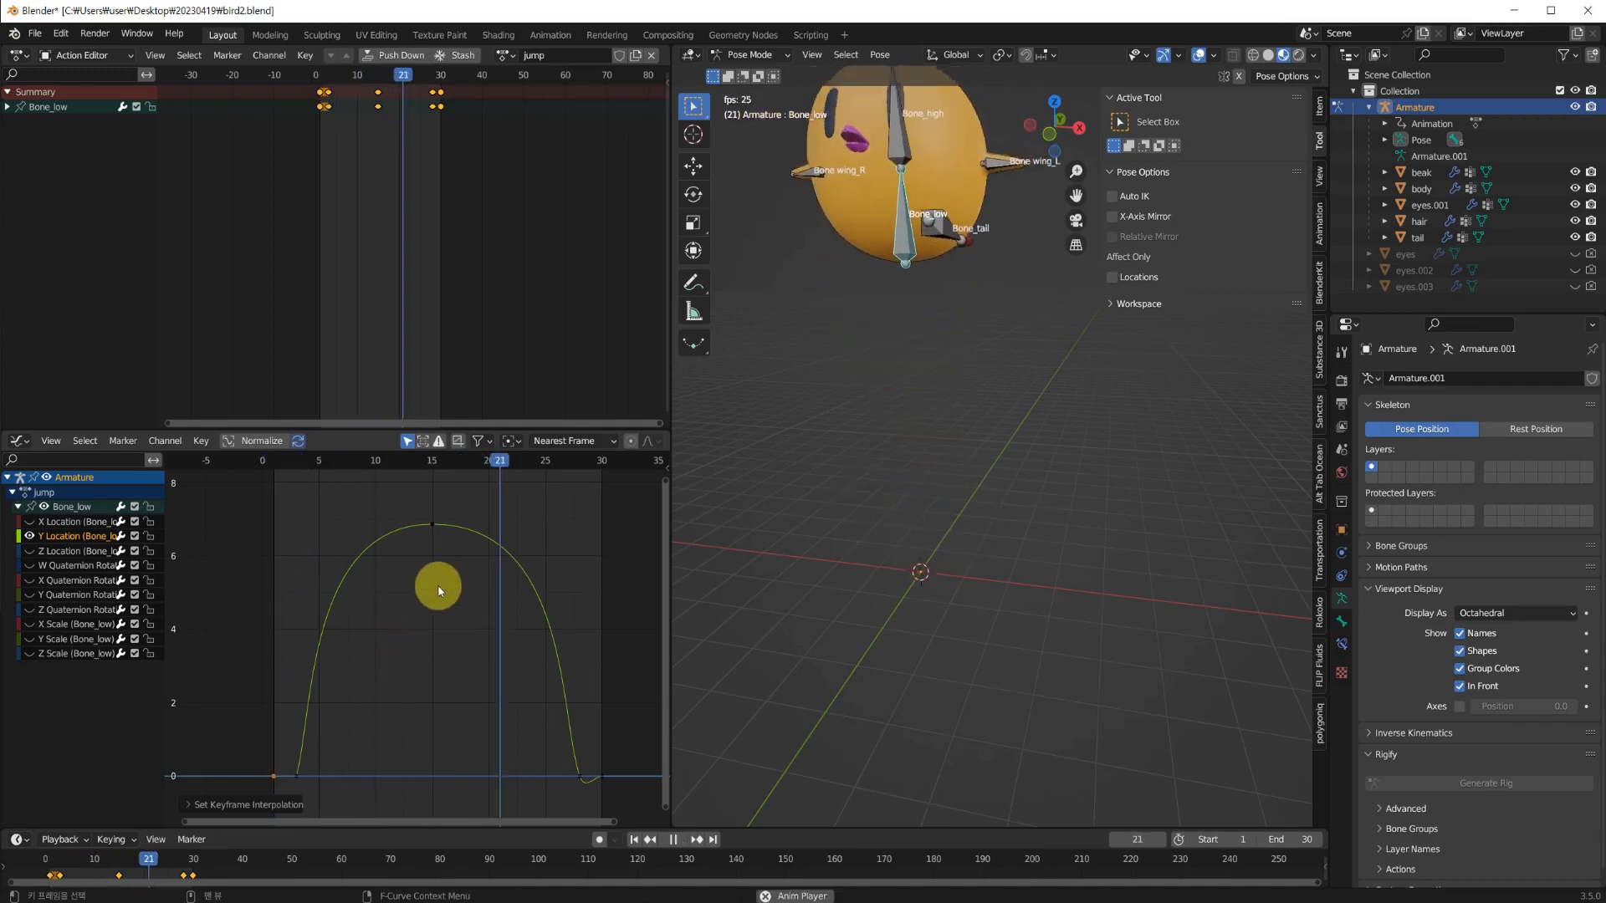
{"action": "left_click_drag", "start_coordinate": [502, 460], "coordinate": [477, 574]}
Set the interpolation of the Y Location keyframe at frame 28 to Linear.
{"action": "middle_click_drag", "start_coordinate": [545, 731], "coordinate": [469, 655]}
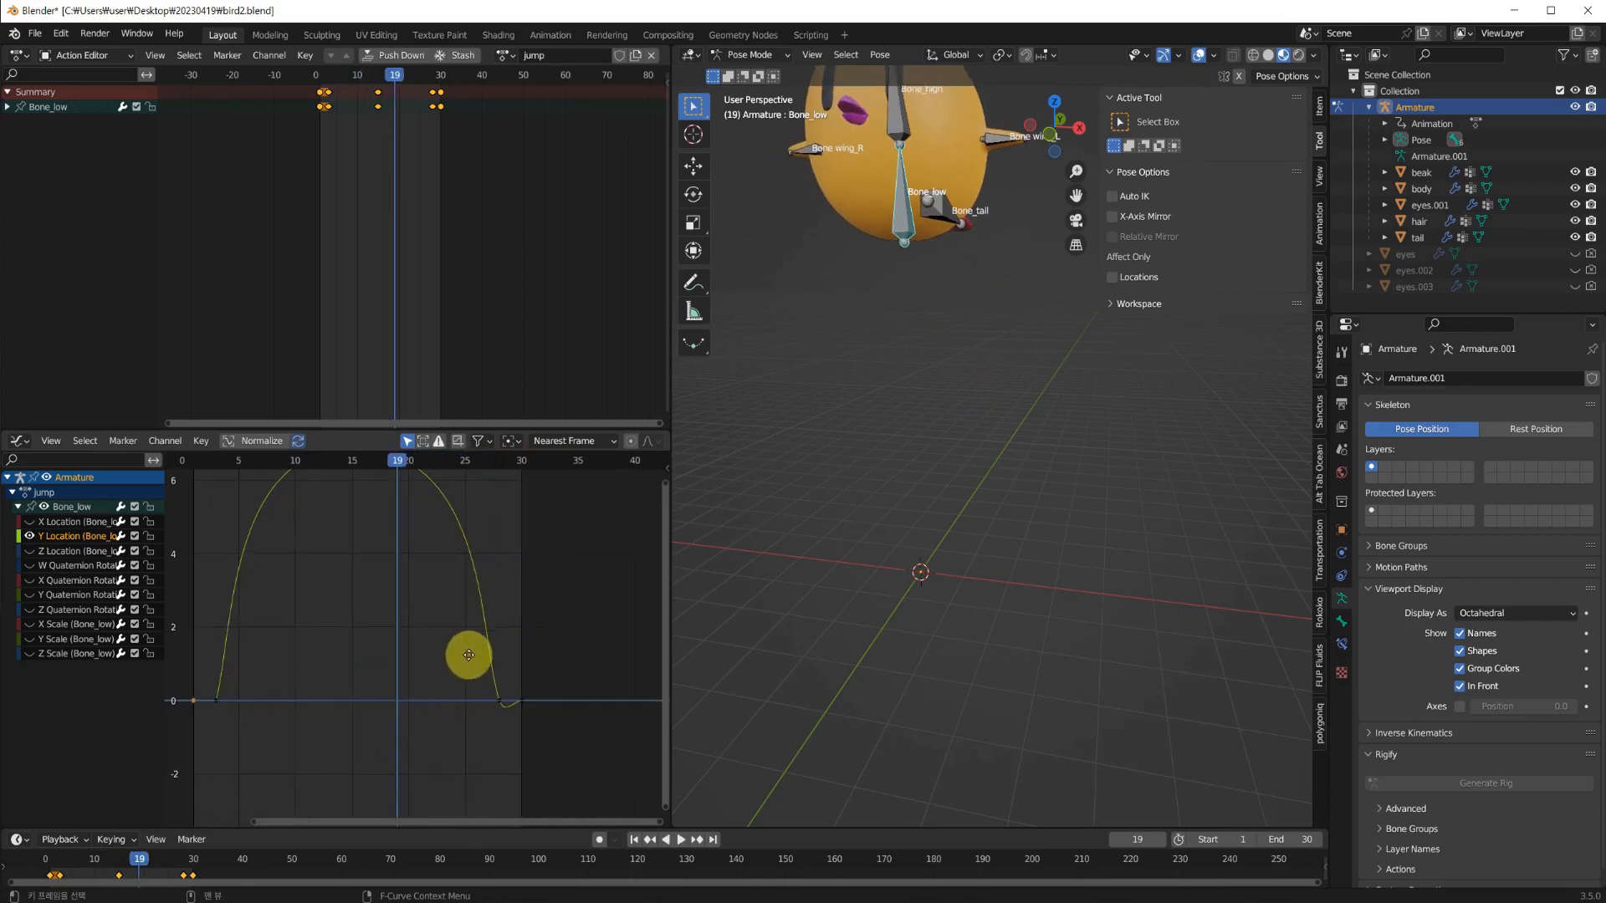
{"action": "left_click", "coordinate": [504, 720]}
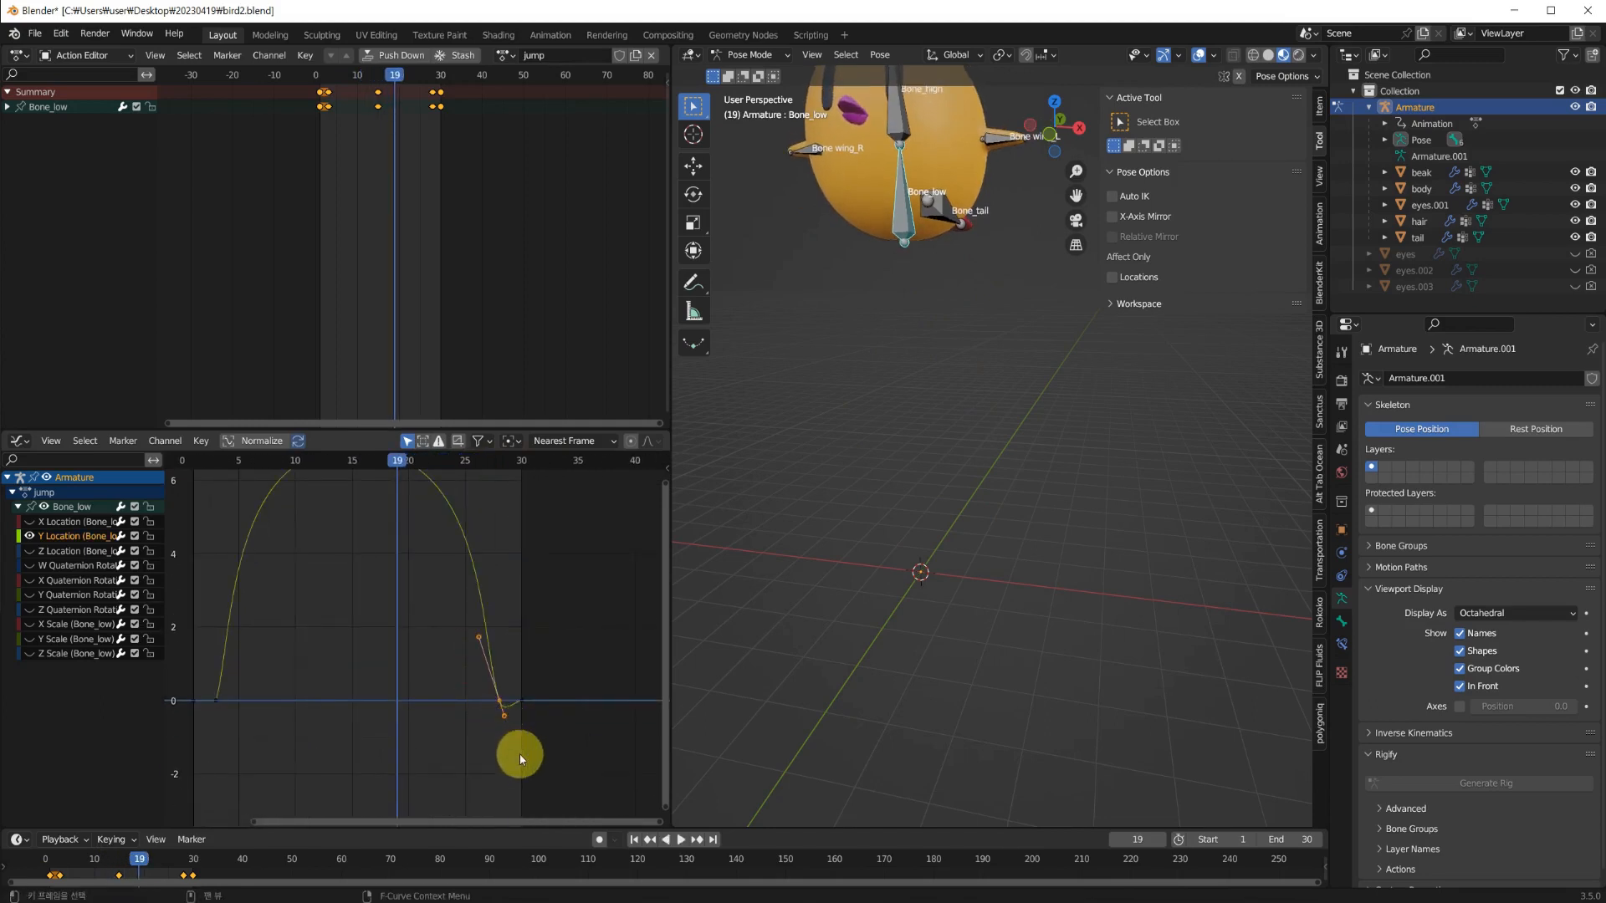
{"action": "key", "text": "t"}
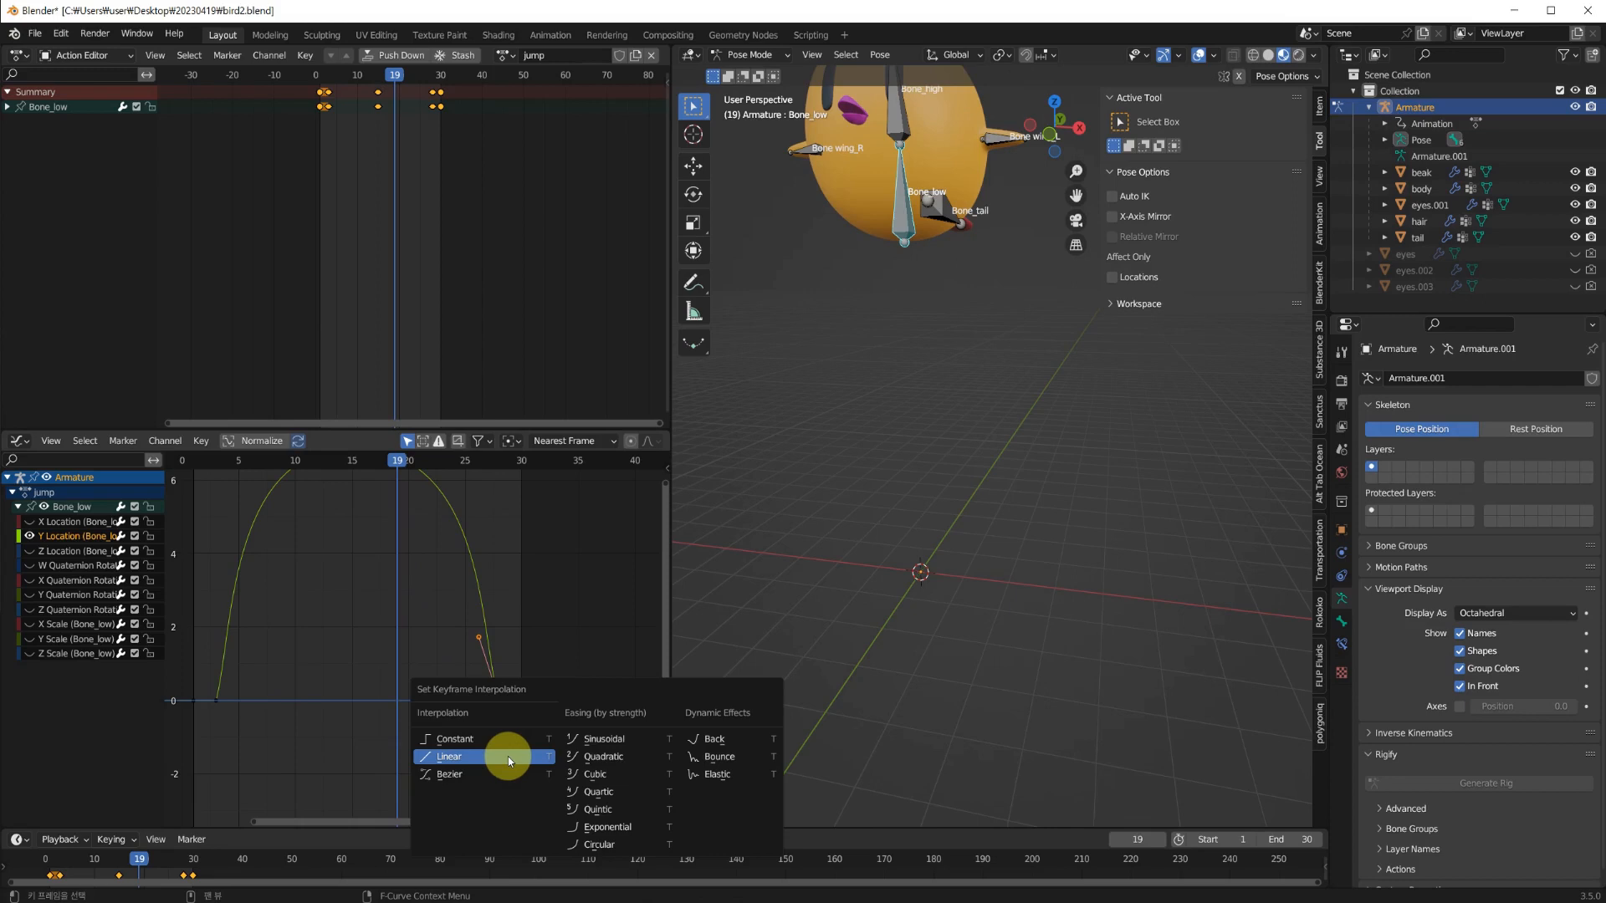
{"action": "left_click", "coordinate": [443, 757]}
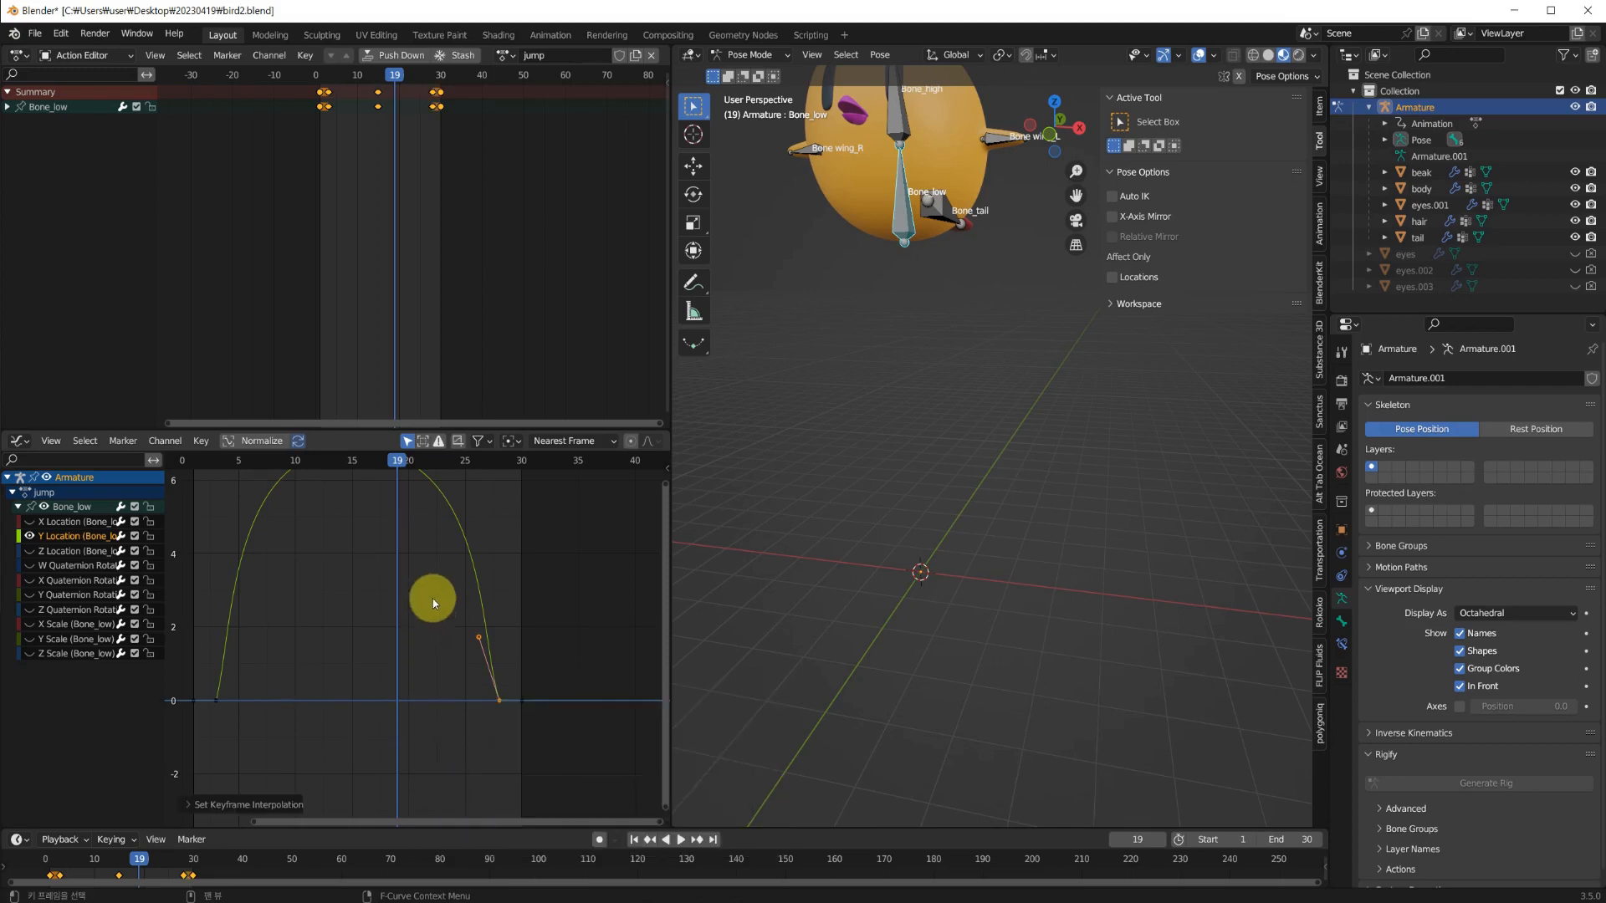
Return to frame 1 and play the jump to check both the takeoff and the landing.
{"action": "middle_click_drag", "start_coordinate": [433, 599], "coordinate": [417, 647]}
{"action": "scroll", "coordinate": [416, 647], "scroll_direction": "down", "scroll_amount": 2}
{"action": "left_click_drag", "start_coordinate": [389, 462], "coordinate": [211, 549]}
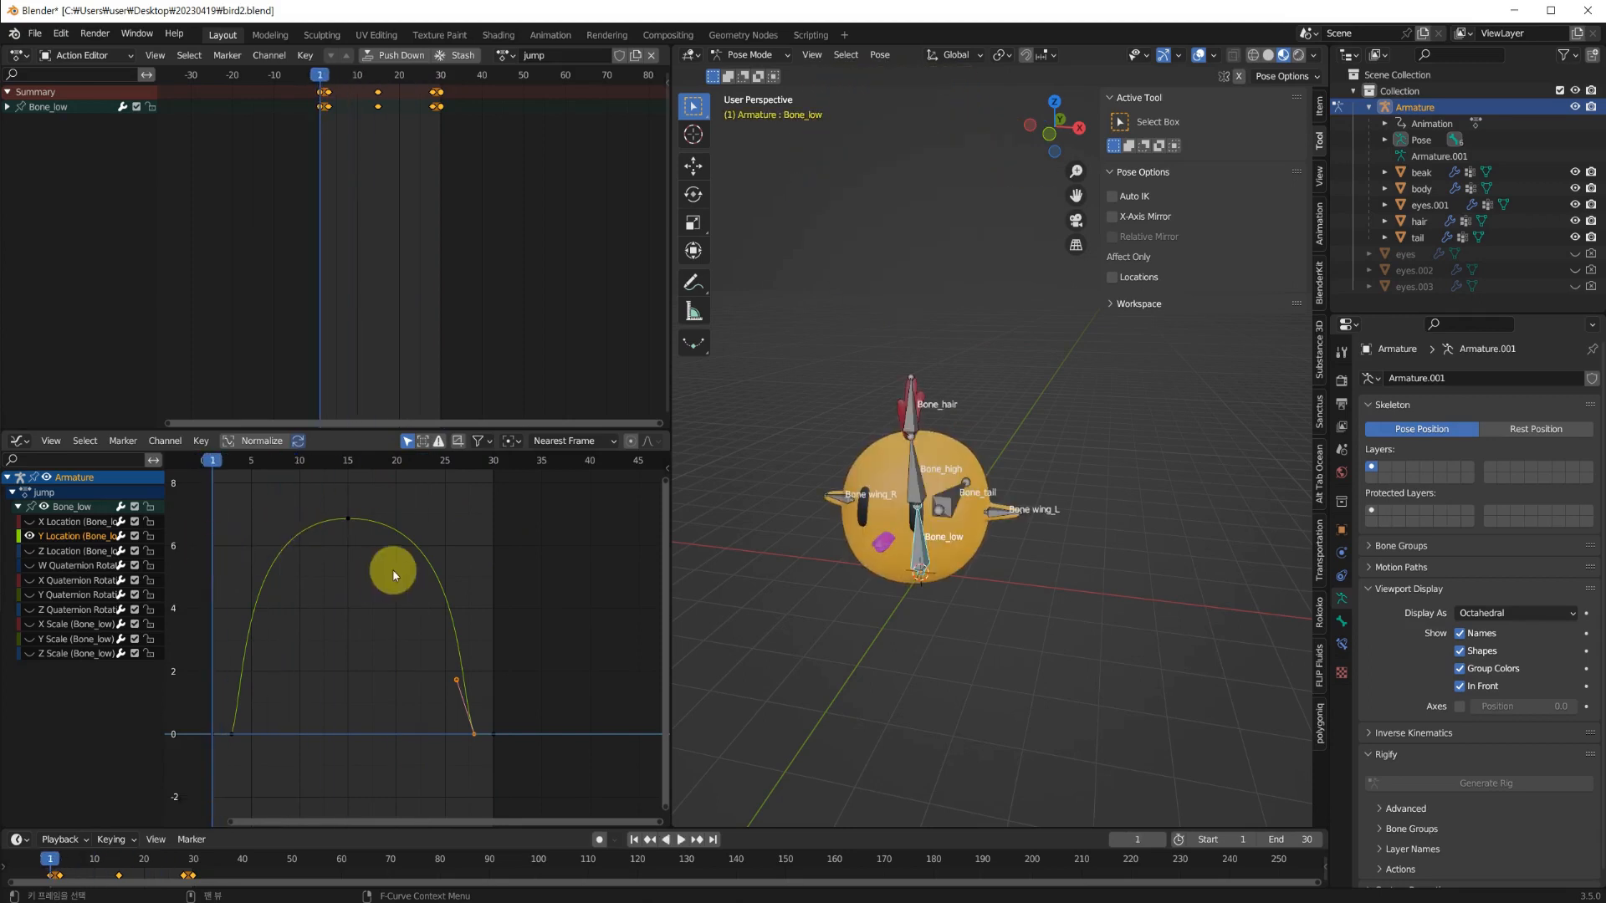
{"action": "key", "text": "Home"}
{"action": "key", "text": "space"}
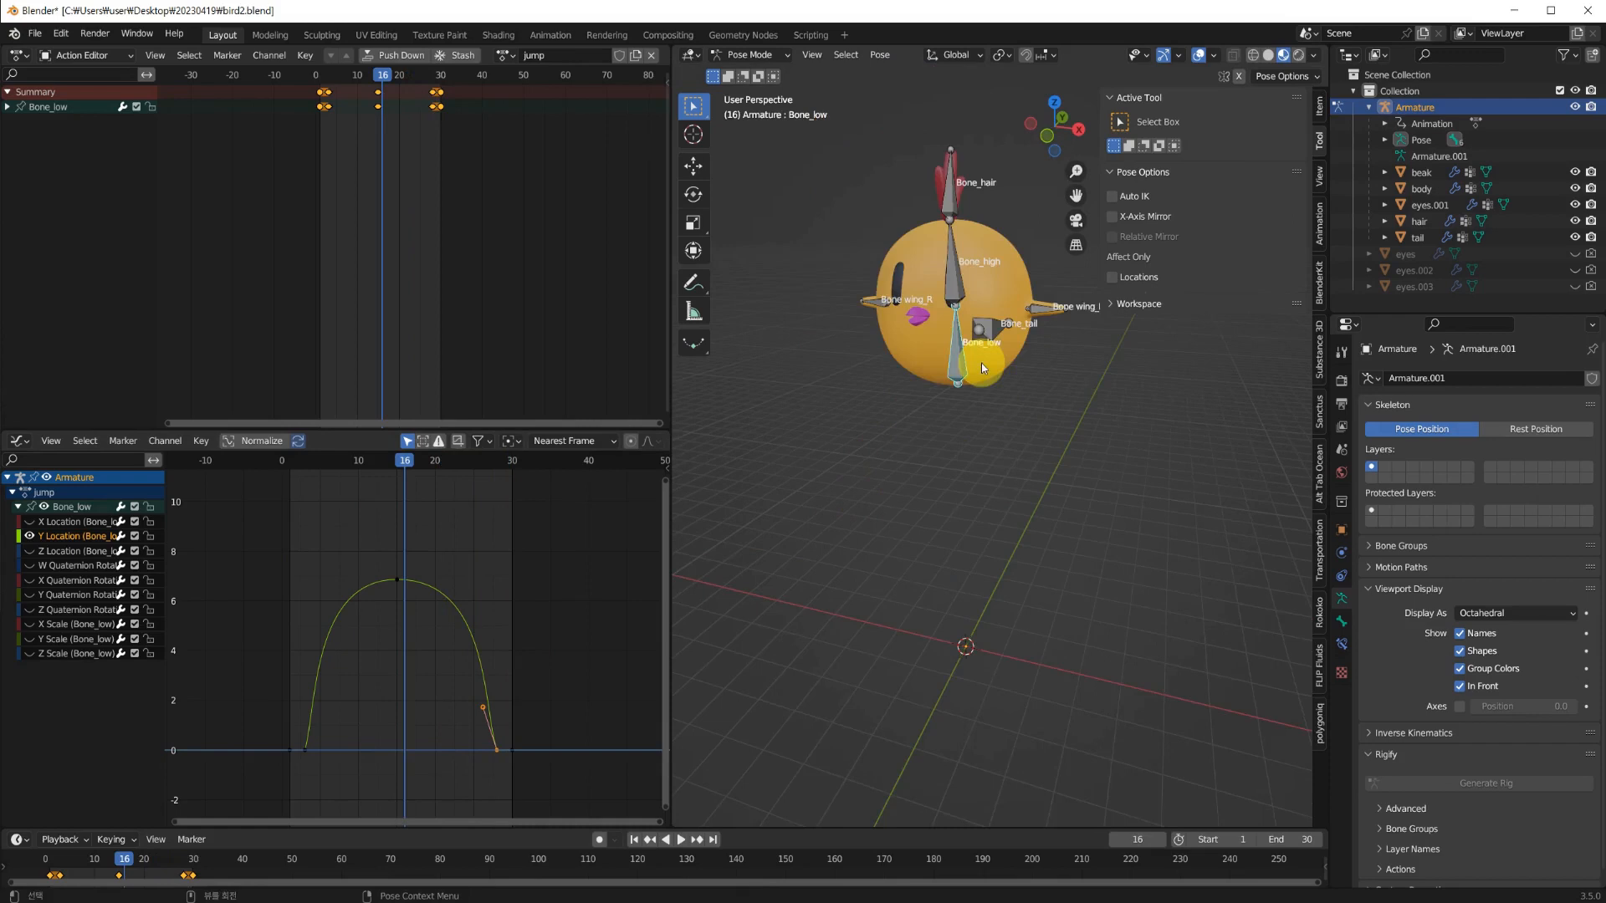
Show only the X, Y and Z Scale curves of Bone_low, hiding its location and quaternion rotation curves.
{"action": "middle_click_drag", "start_coordinate": [981, 363], "coordinate": [971, 374]}
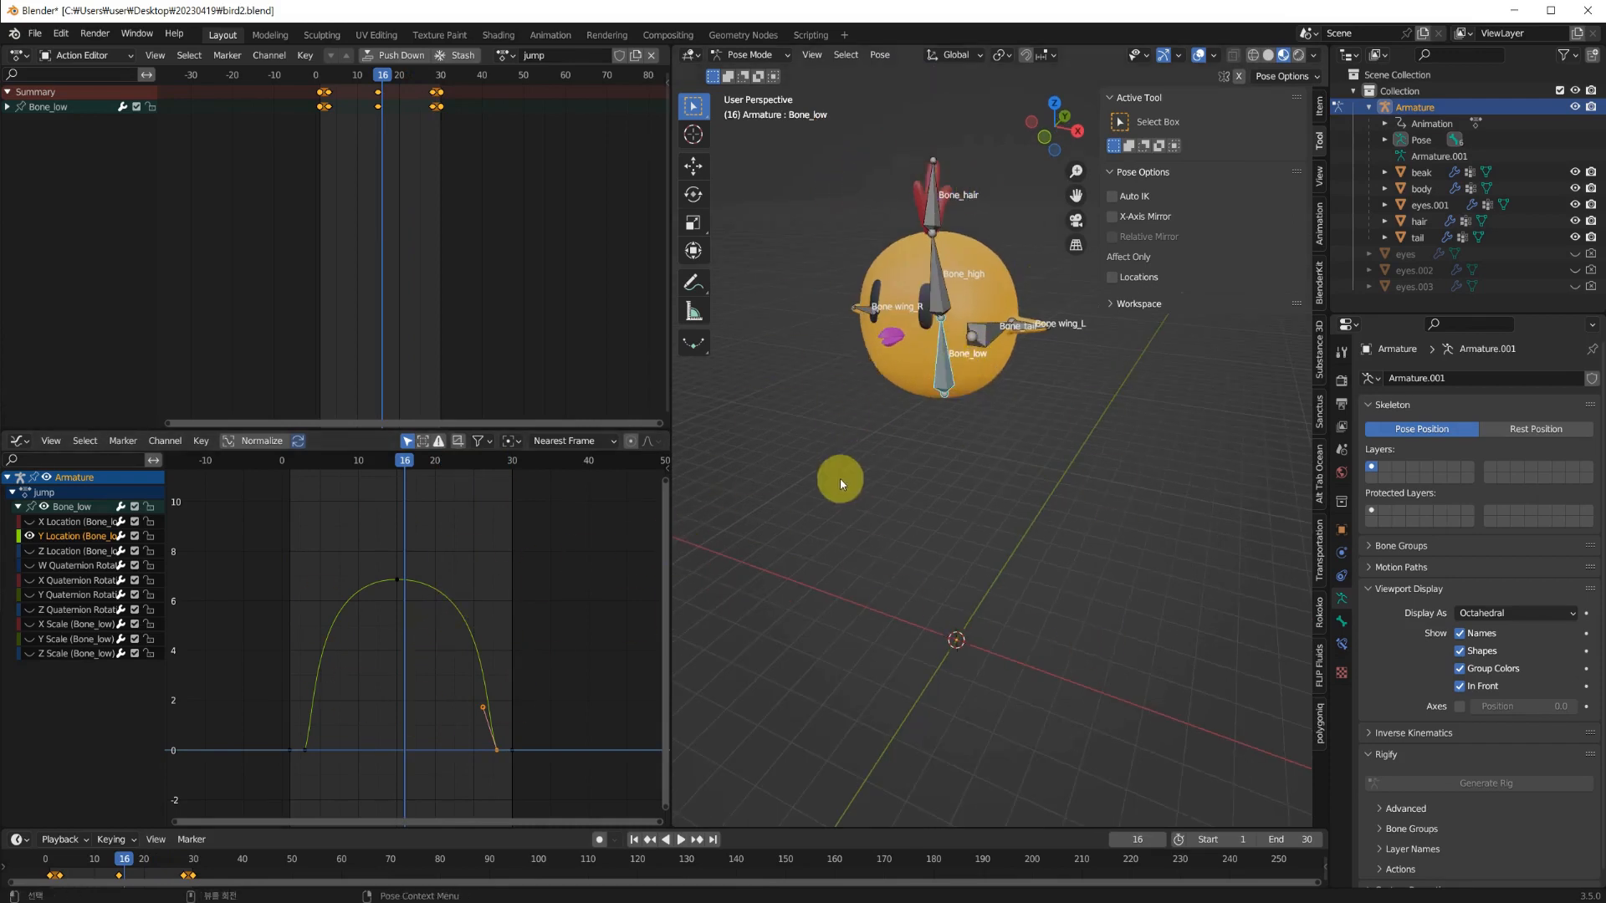
{"action": "mouse_move", "coordinate": [840, 479]}
{"action": "middle_mouse_down"}
{"action": "mouse_move", "coordinate": [890, 480]}
{"action": "mouse_move", "coordinate": [865, 476]}
{"action": "middle_mouse_up"}
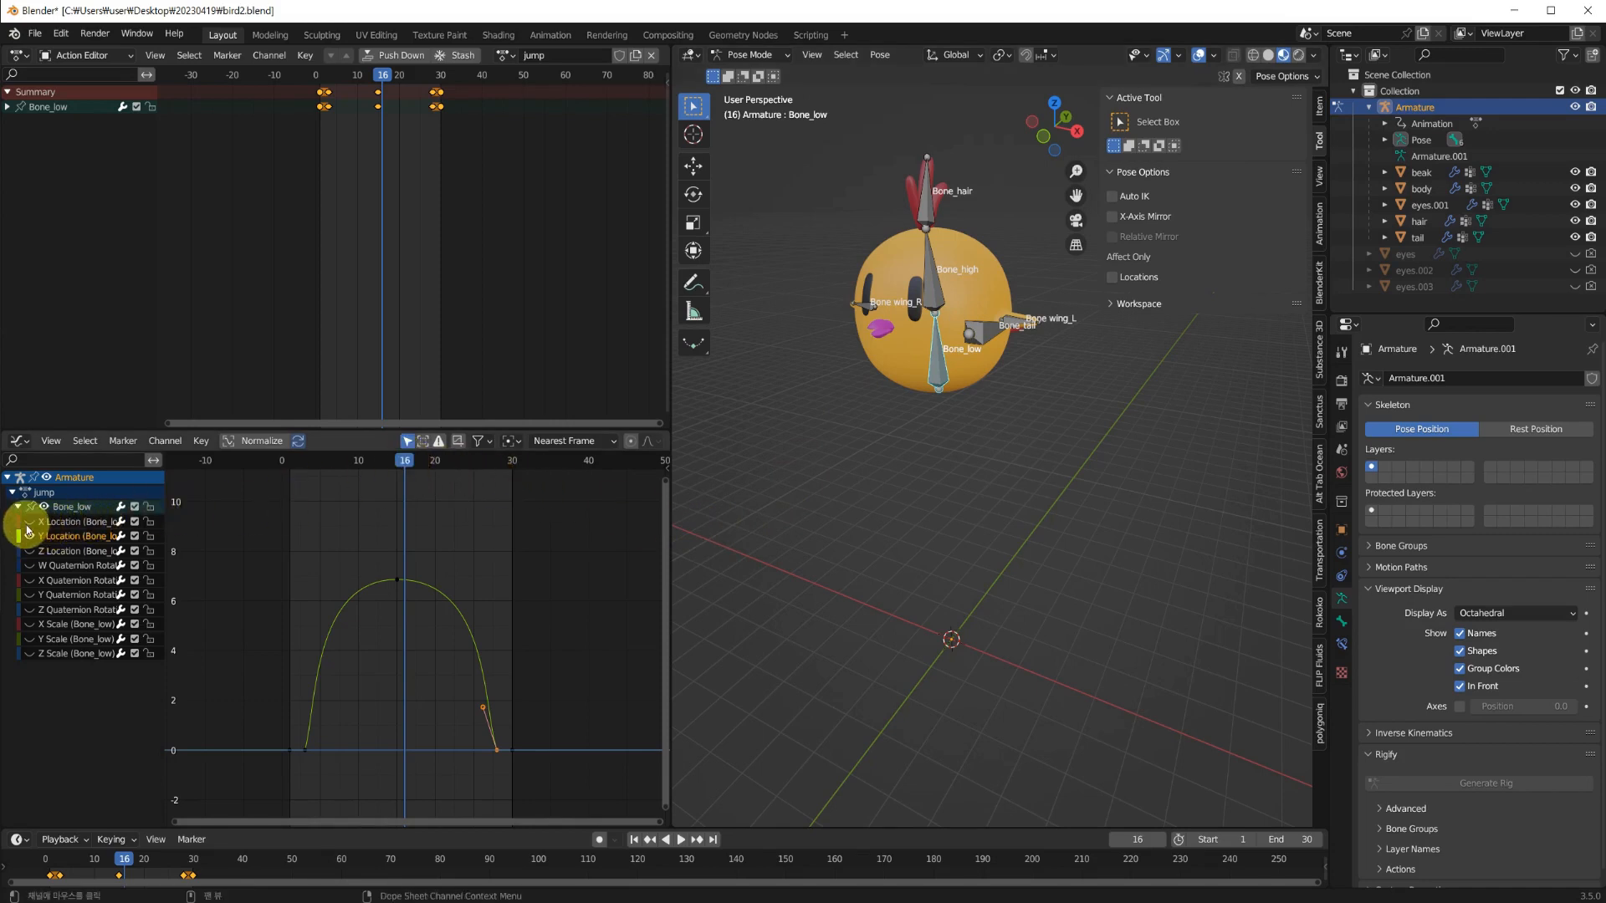
{"action": "left_click_drag", "start_coordinate": [28, 523], "coordinate": [29, 670]}
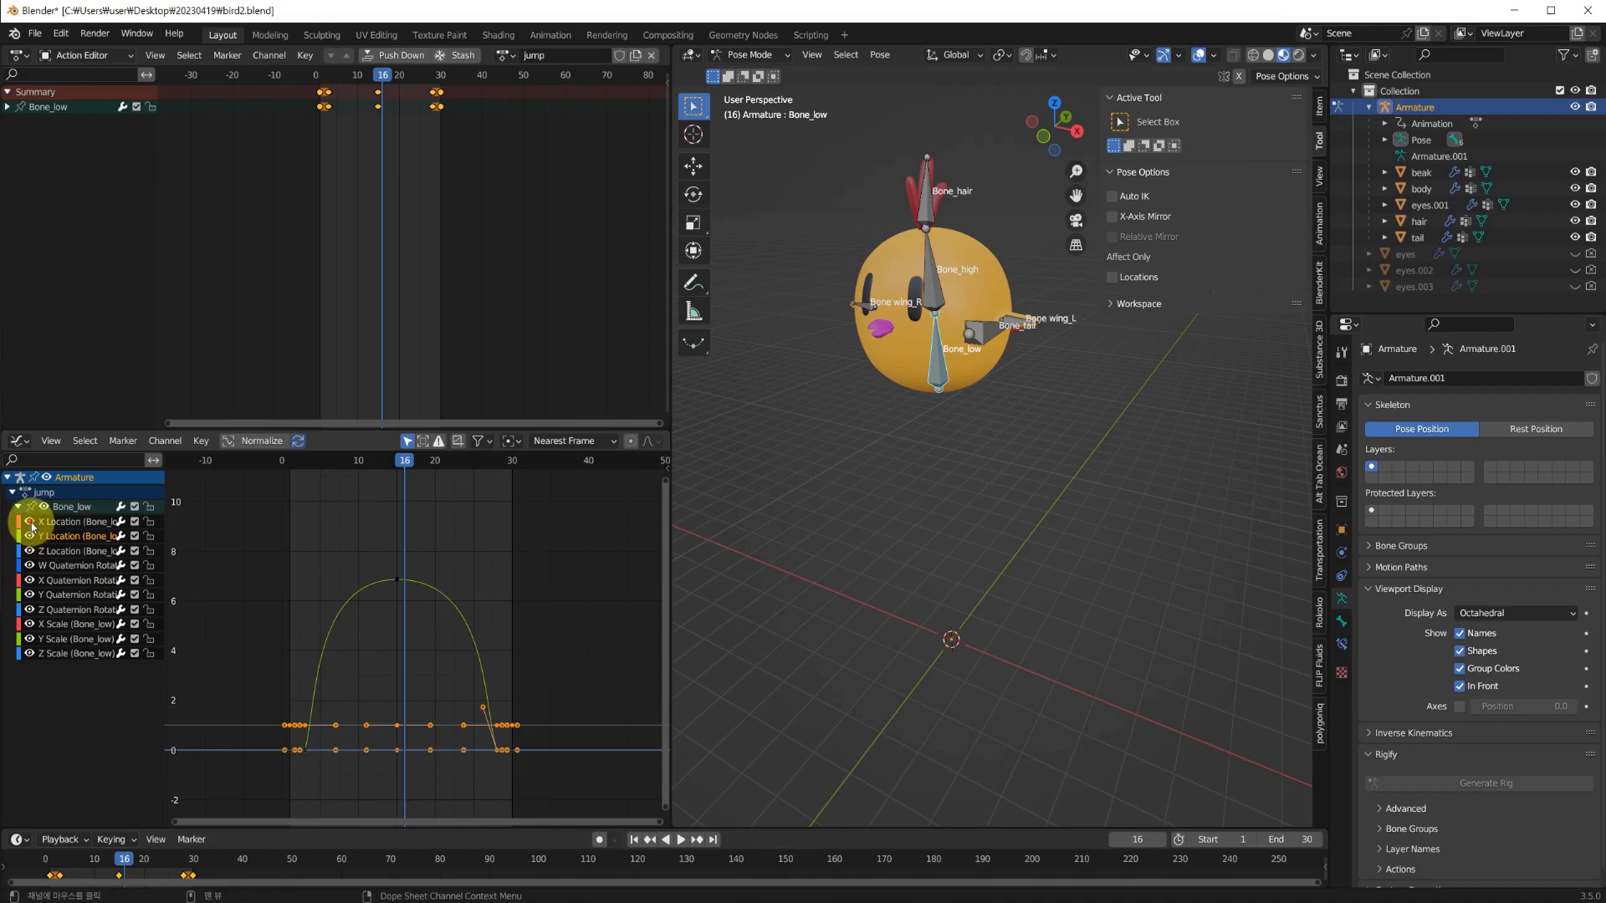
{"action": "left_click_drag", "start_coordinate": [32, 525], "coordinate": [27, 557]}
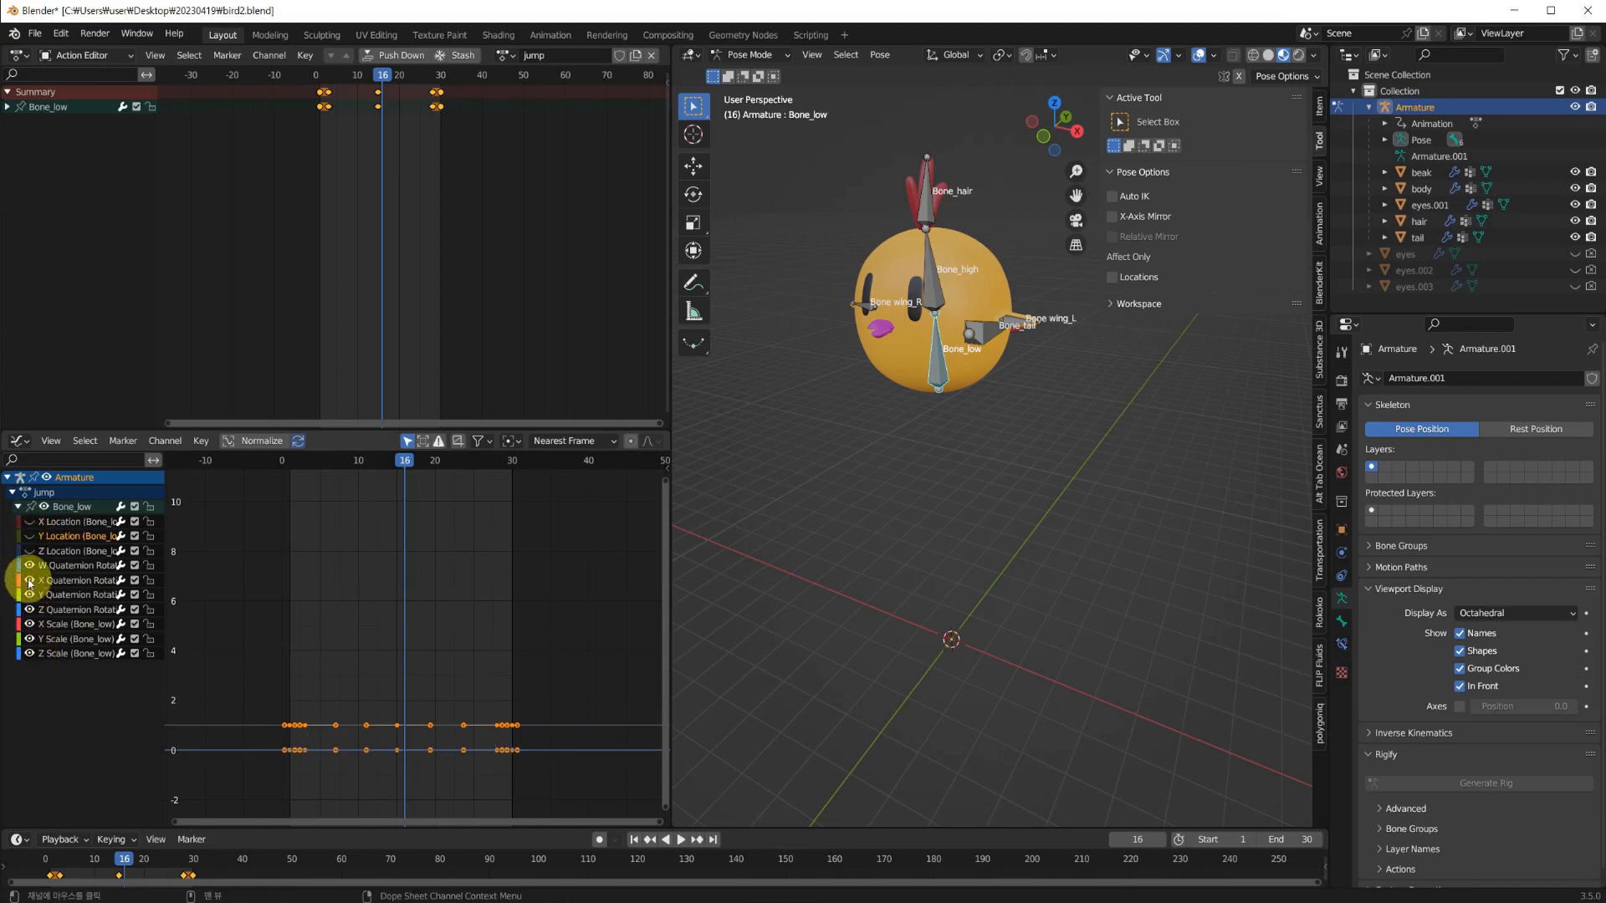
{"action": "left_click_drag", "start_coordinate": [30, 584], "coordinate": [30, 595]}
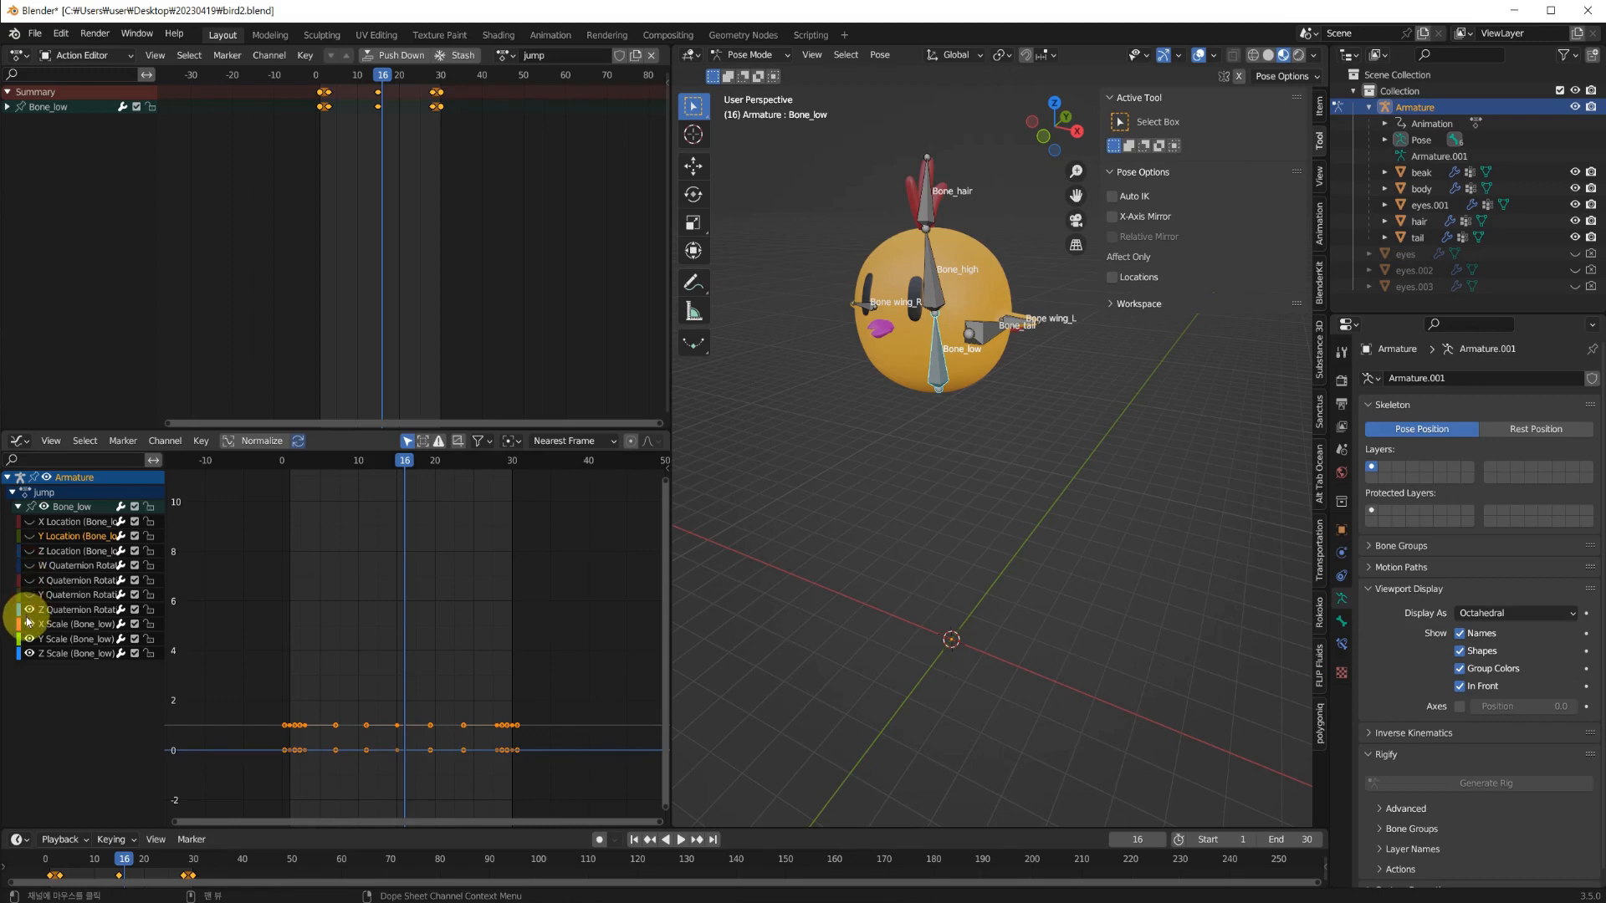
{"action": "left_click", "coordinate": [29, 610]}
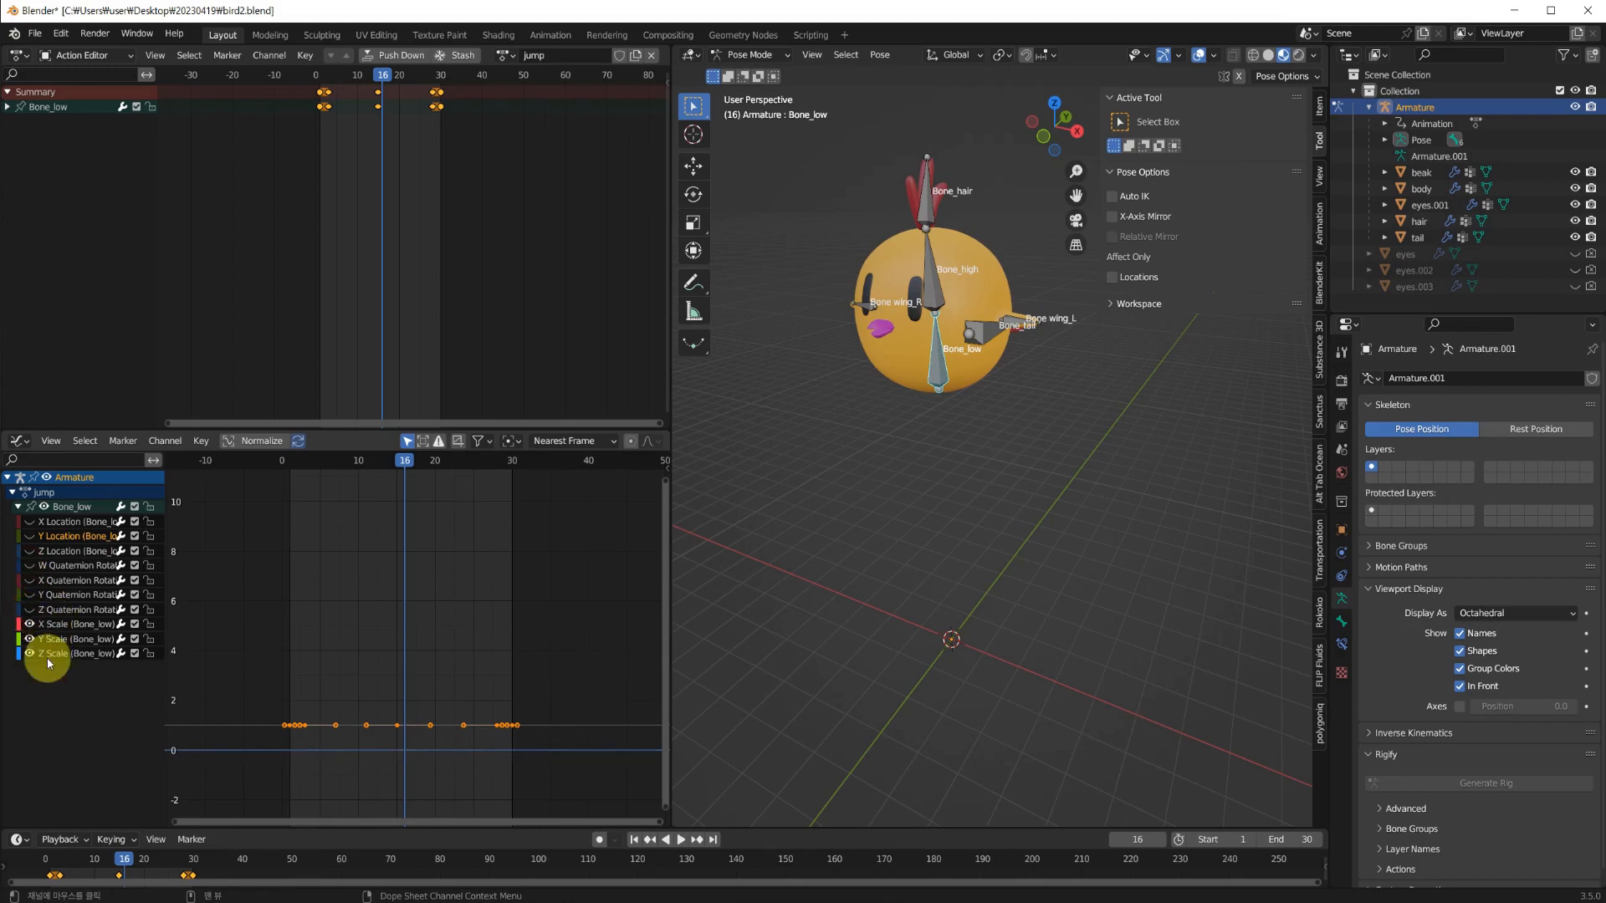
At frame 1, squash Bone_low by a factor of 0.516 along global Z and keyframe its location, rotation and scale.
{"action": "middle_click_drag", "start_coordinate": [868, 545], "coordinate": [1003, 558]}
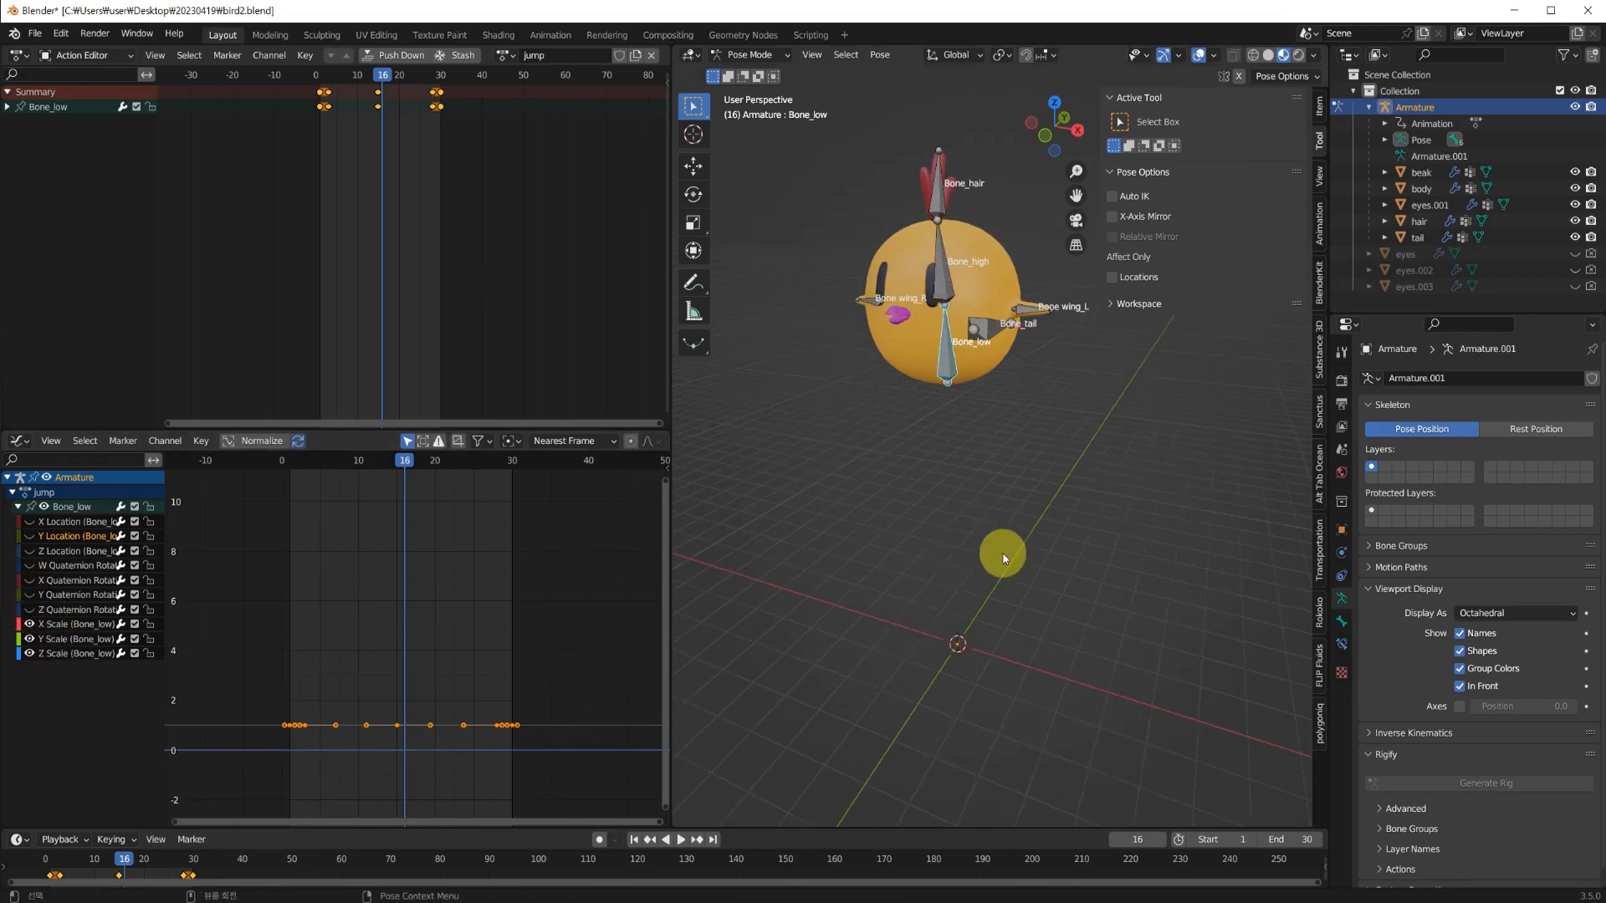
{"action": "key", "text": "shift+Left"}
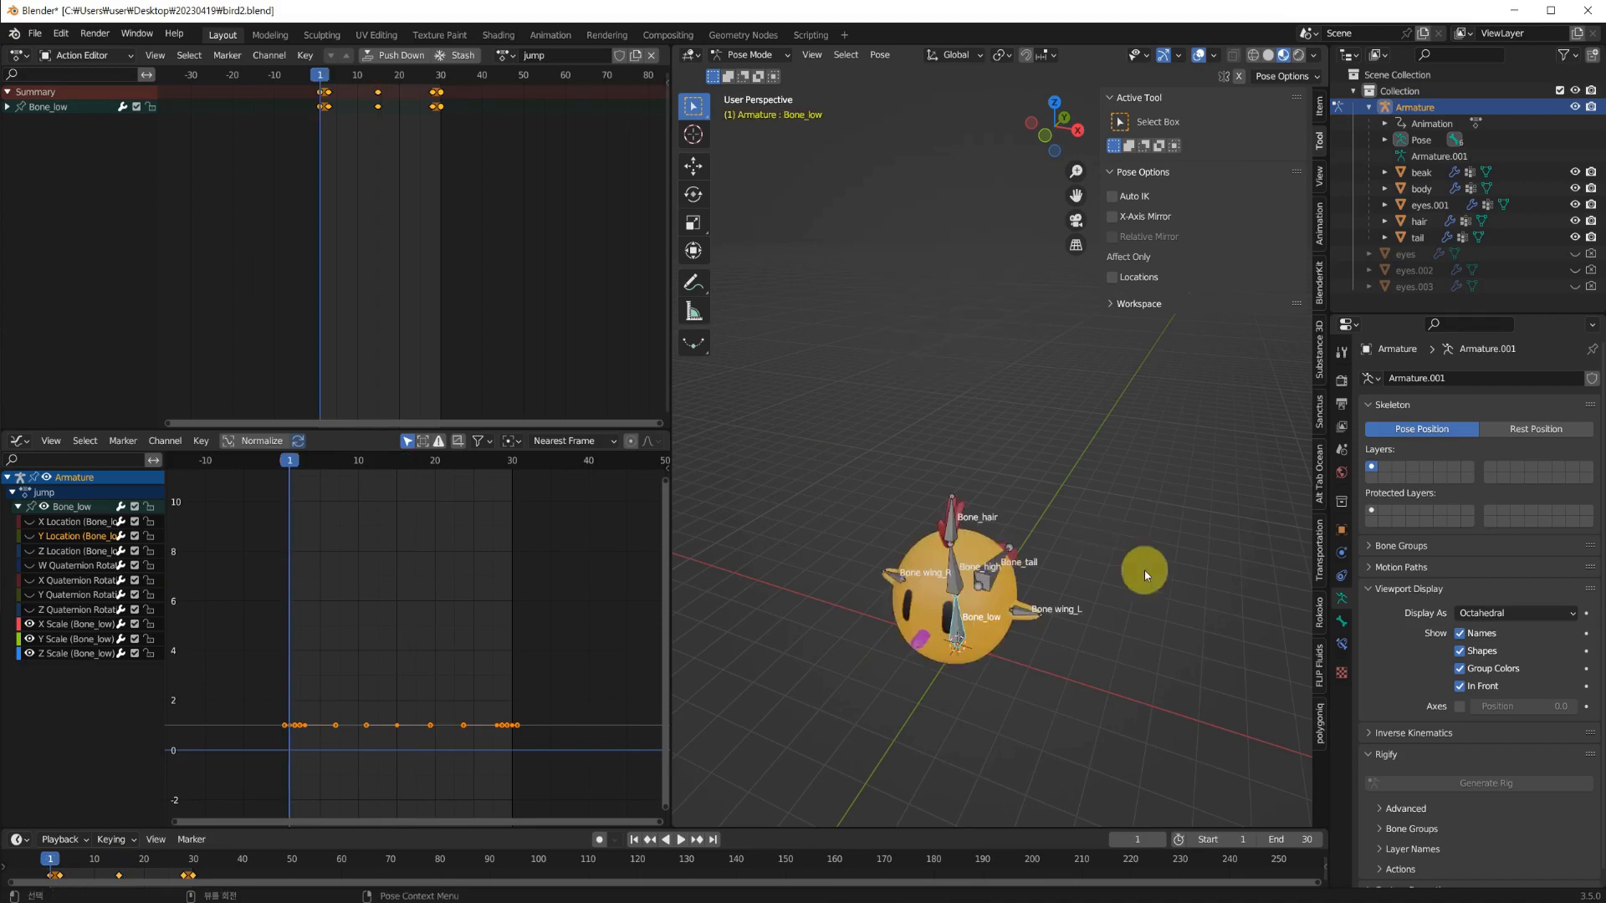
{"action": "scroll", "coordinate": [1079, 627], "scroll_direction": "up", "scroll_amount": 3}
{"action": "middle_click_drag", "start_coordinate": [1006, 692], "coordinate": [991, 608], "text": "shift"}
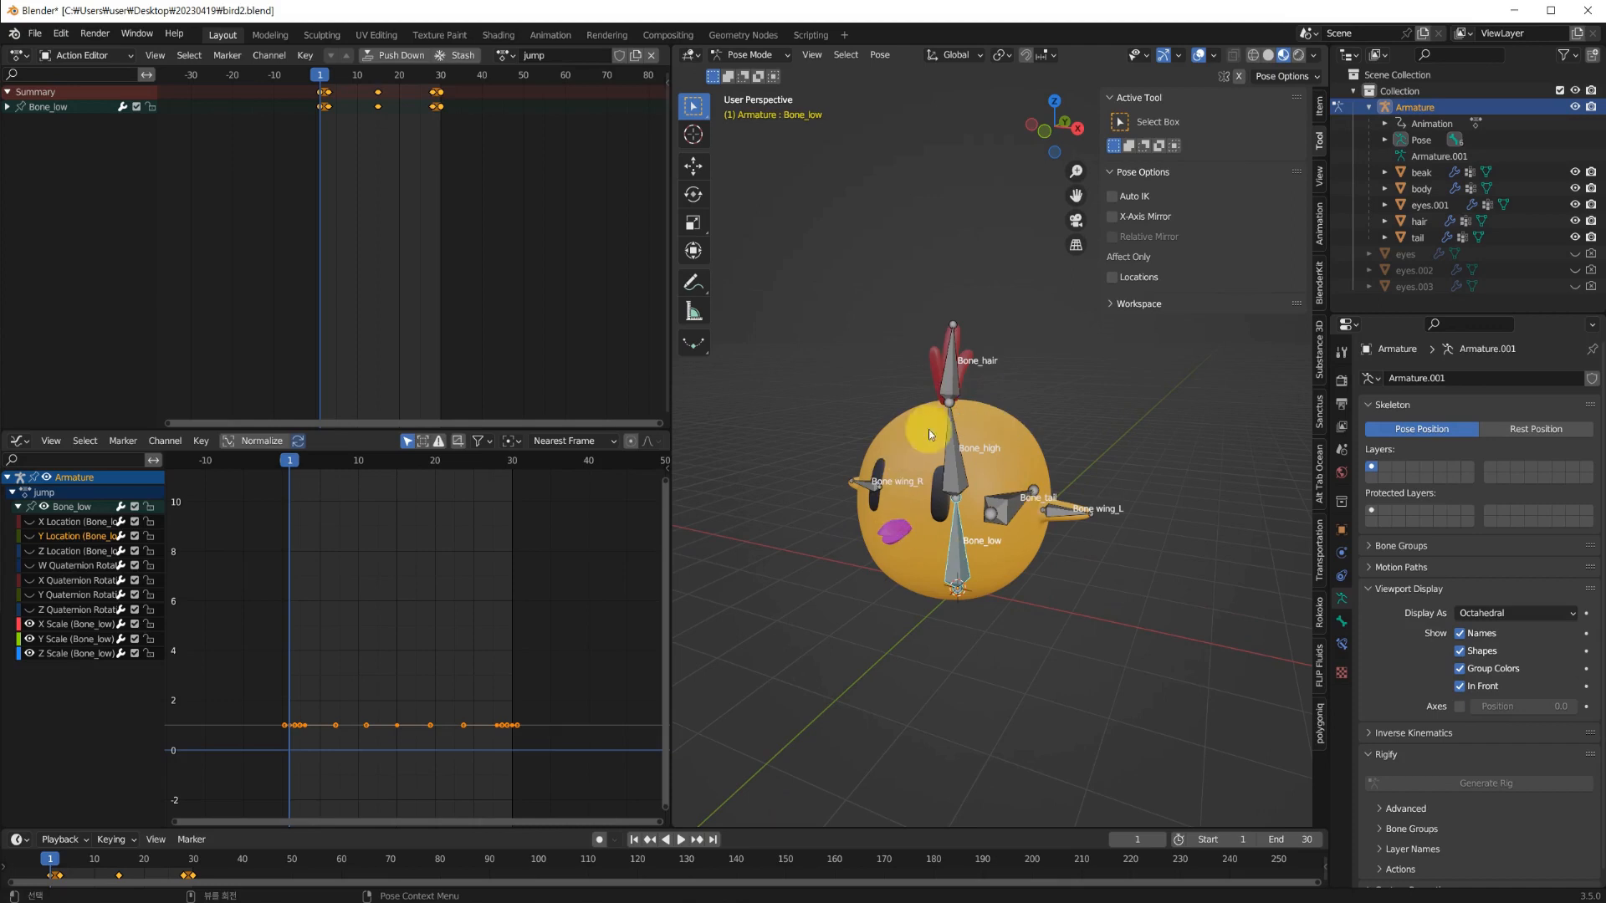
{"action": "middle_click_drag", "start_coordinate": [990, 542], "coordinate": [1033, 586]}
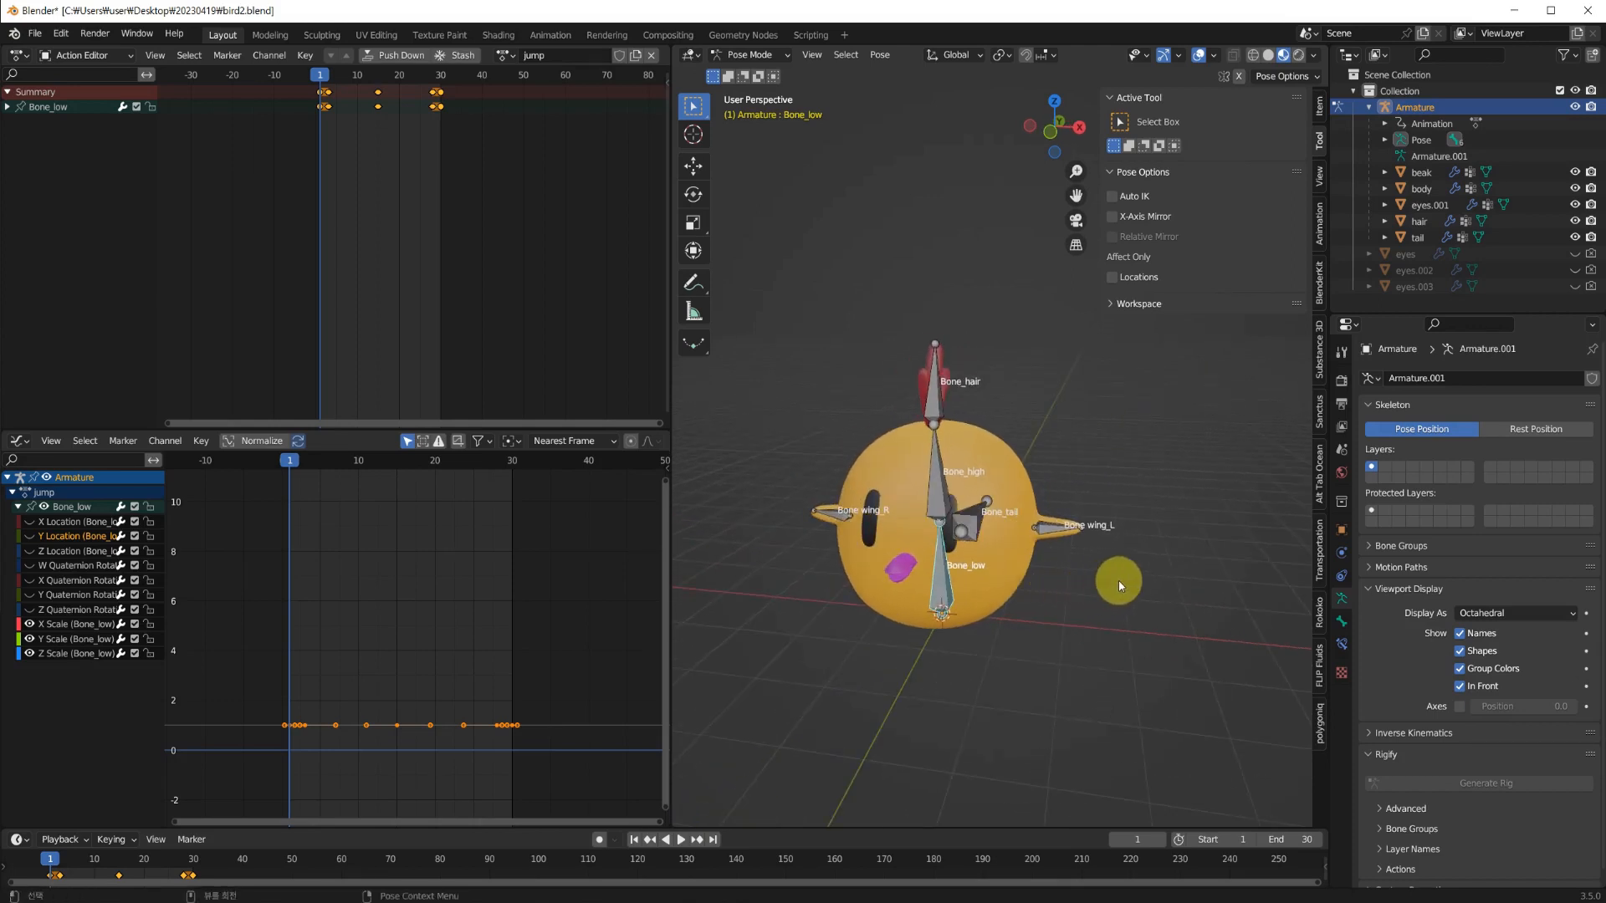
{"action": "key", "text": "s"}
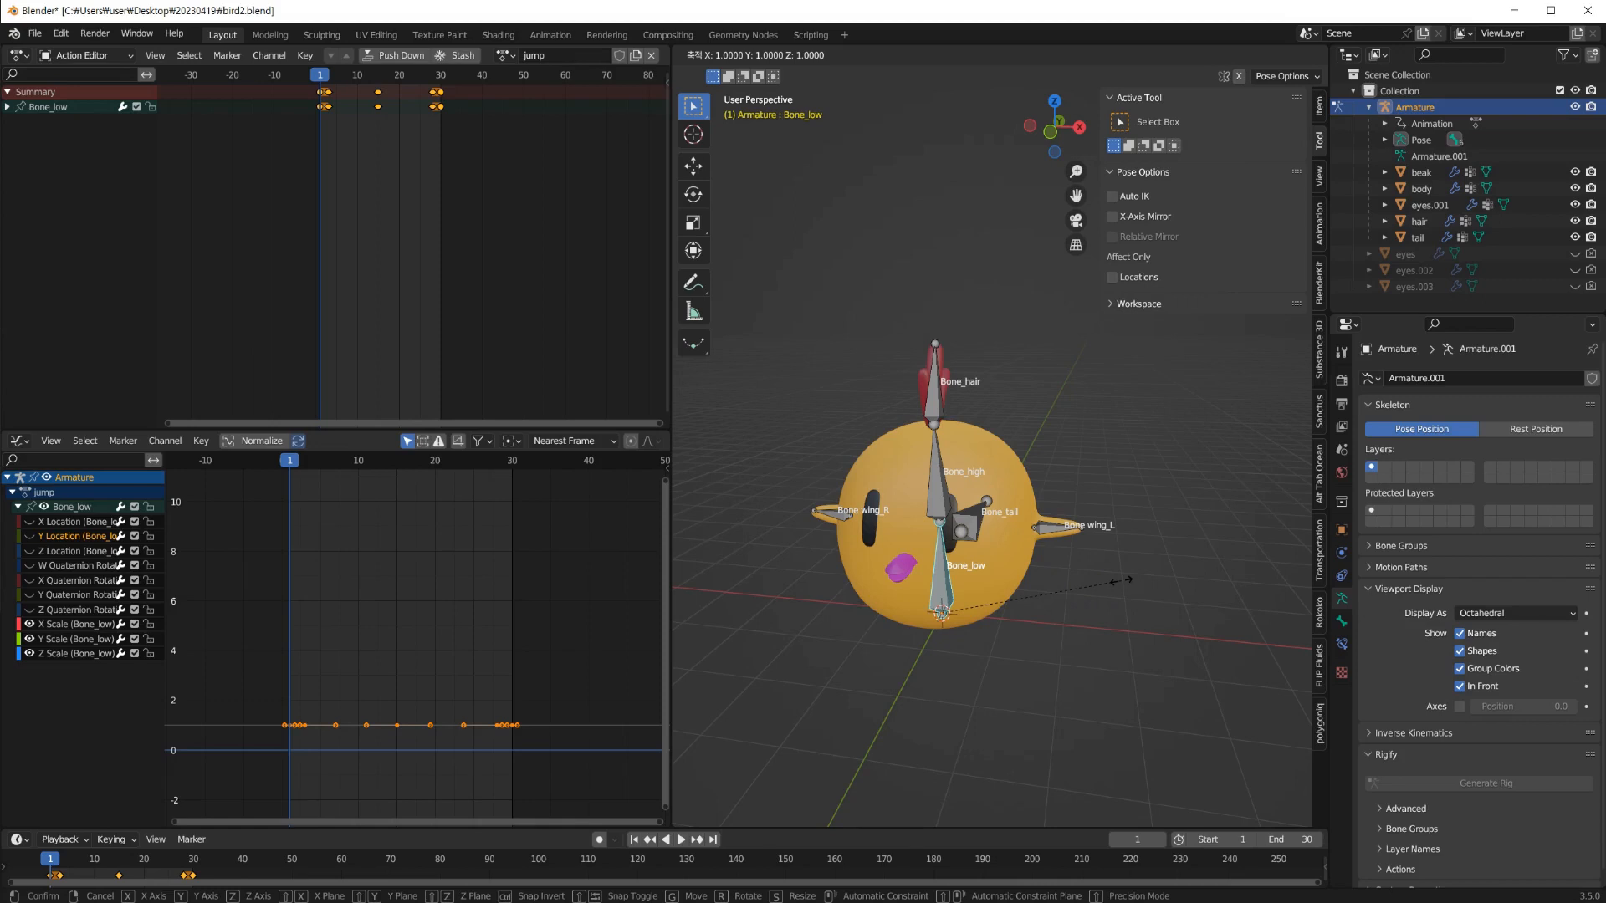
{"action": "key", "text": "z"}
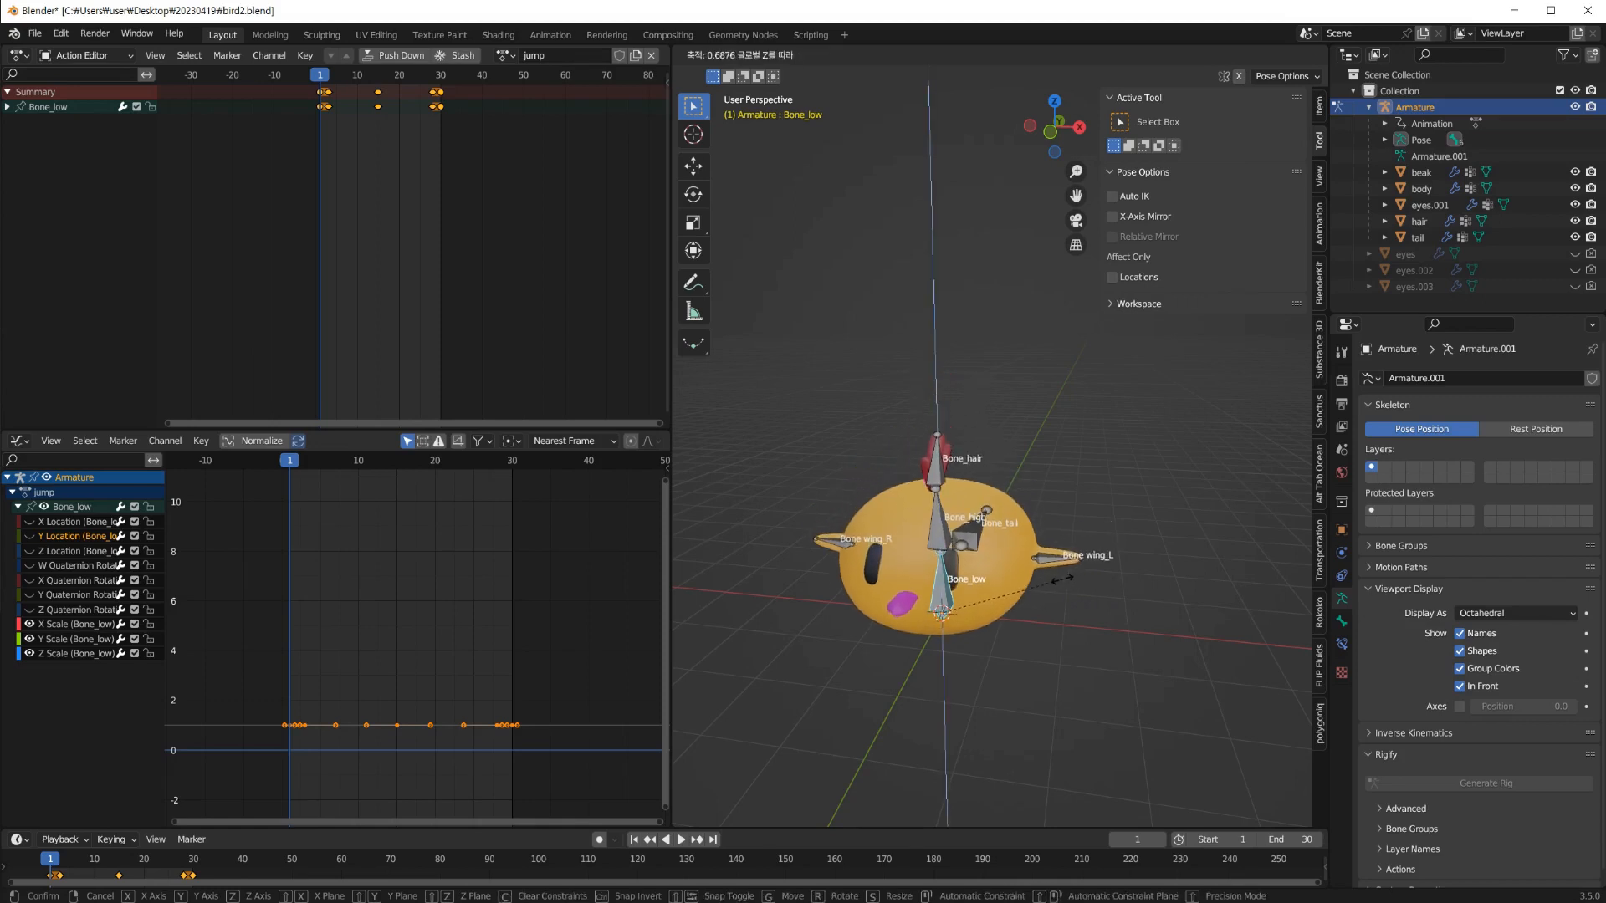
{"action": "left_click", "coordinate": [1031, 579]}
{"action": "mouse_move", "coordinate": [997, 654]}
{"action": "middle_mouse_down"}
{"action": "mouse_move", "coordinate": [1052, 602]}
{"action": "mouse_move", "coordinate": [1101, 608]}
{"action": "mouse_move", "coordinate": [971, 649]}
{"action": "middle_mouse_up"}
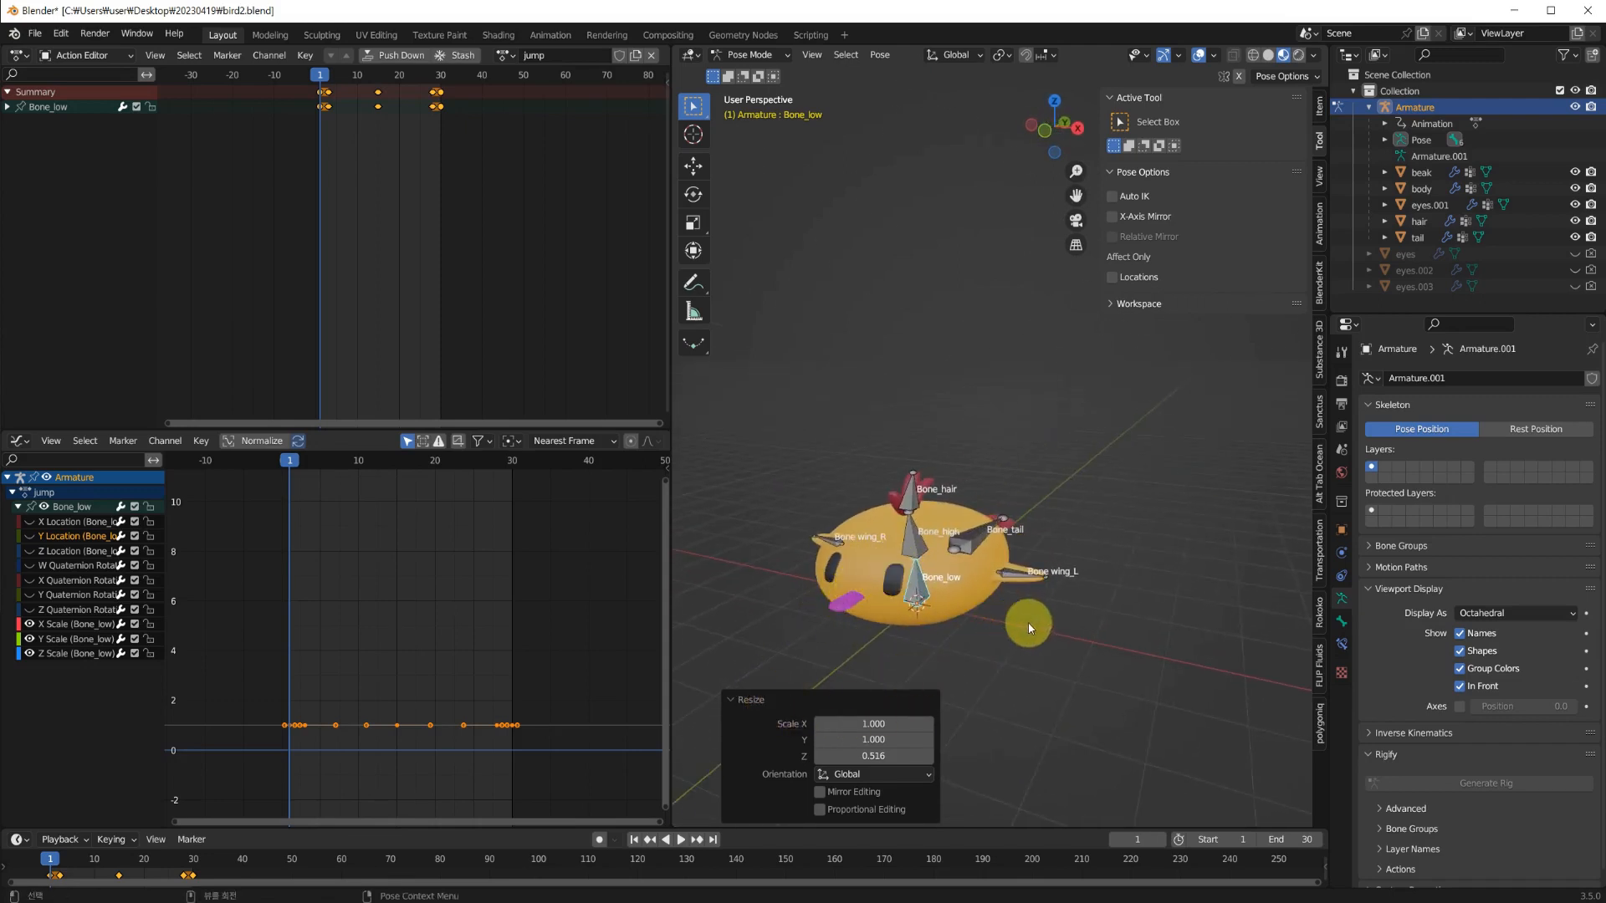
{"action": "middle_click_drag", "start_coordinate": [1029, 624], "coordinate": [1042, 617]}
{"action": "key", "text": "i"}
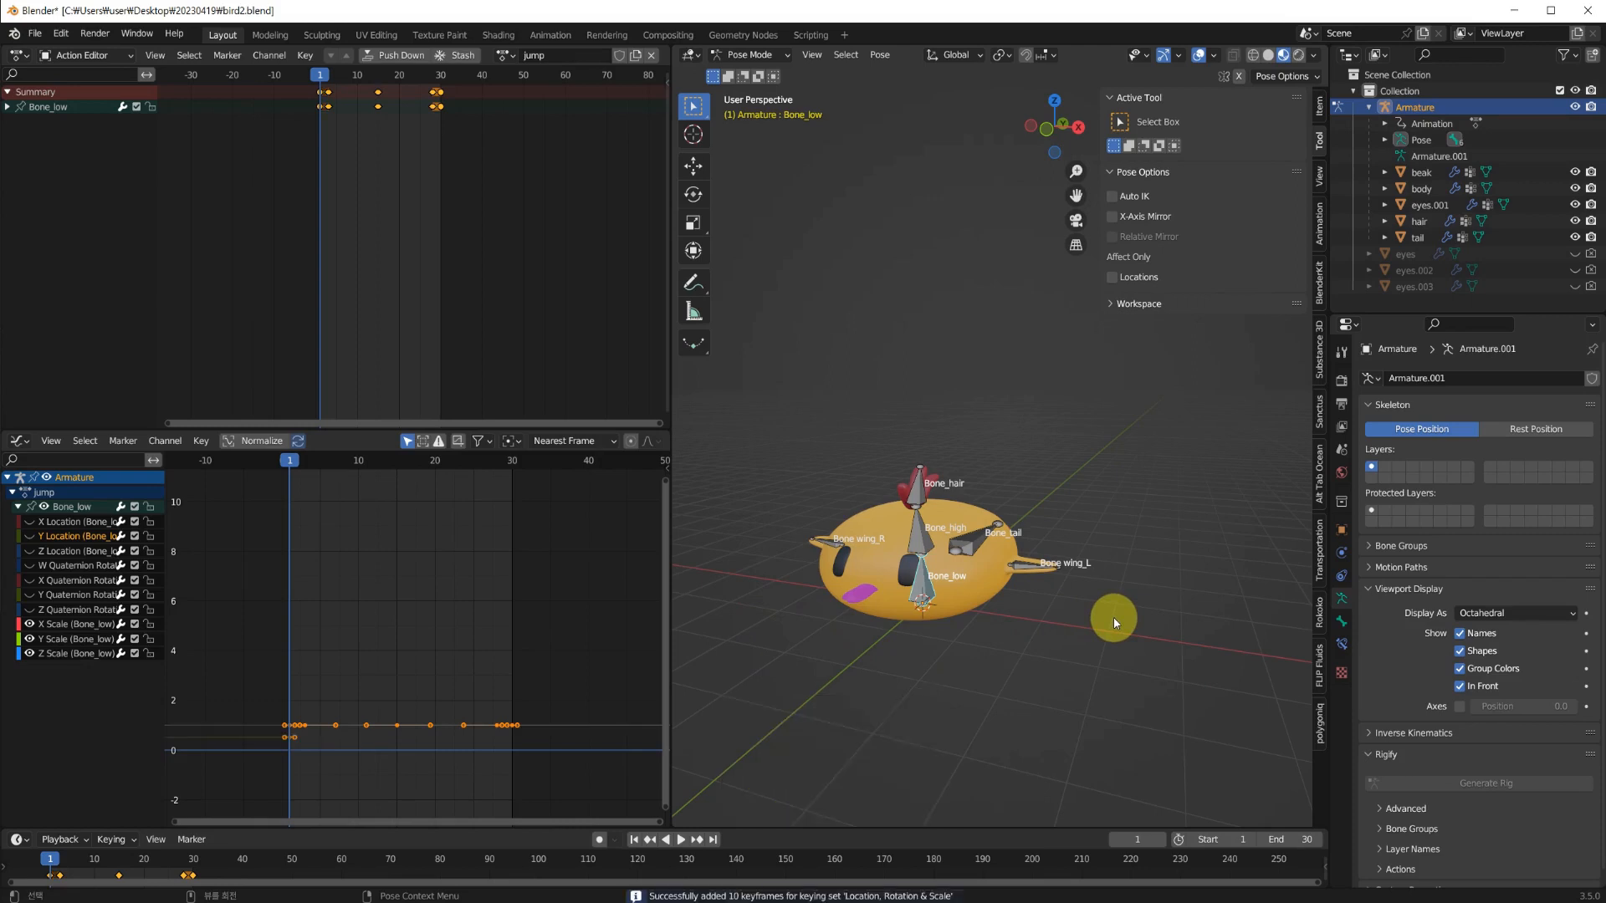
Hide the X Scale and Z Scale curves so that only Bone_low's Y Scale curve is displayed.
{"action": "scroll", "coordinate": [305, 743], "scroll_direction": "up", "scroll_amount": 2}
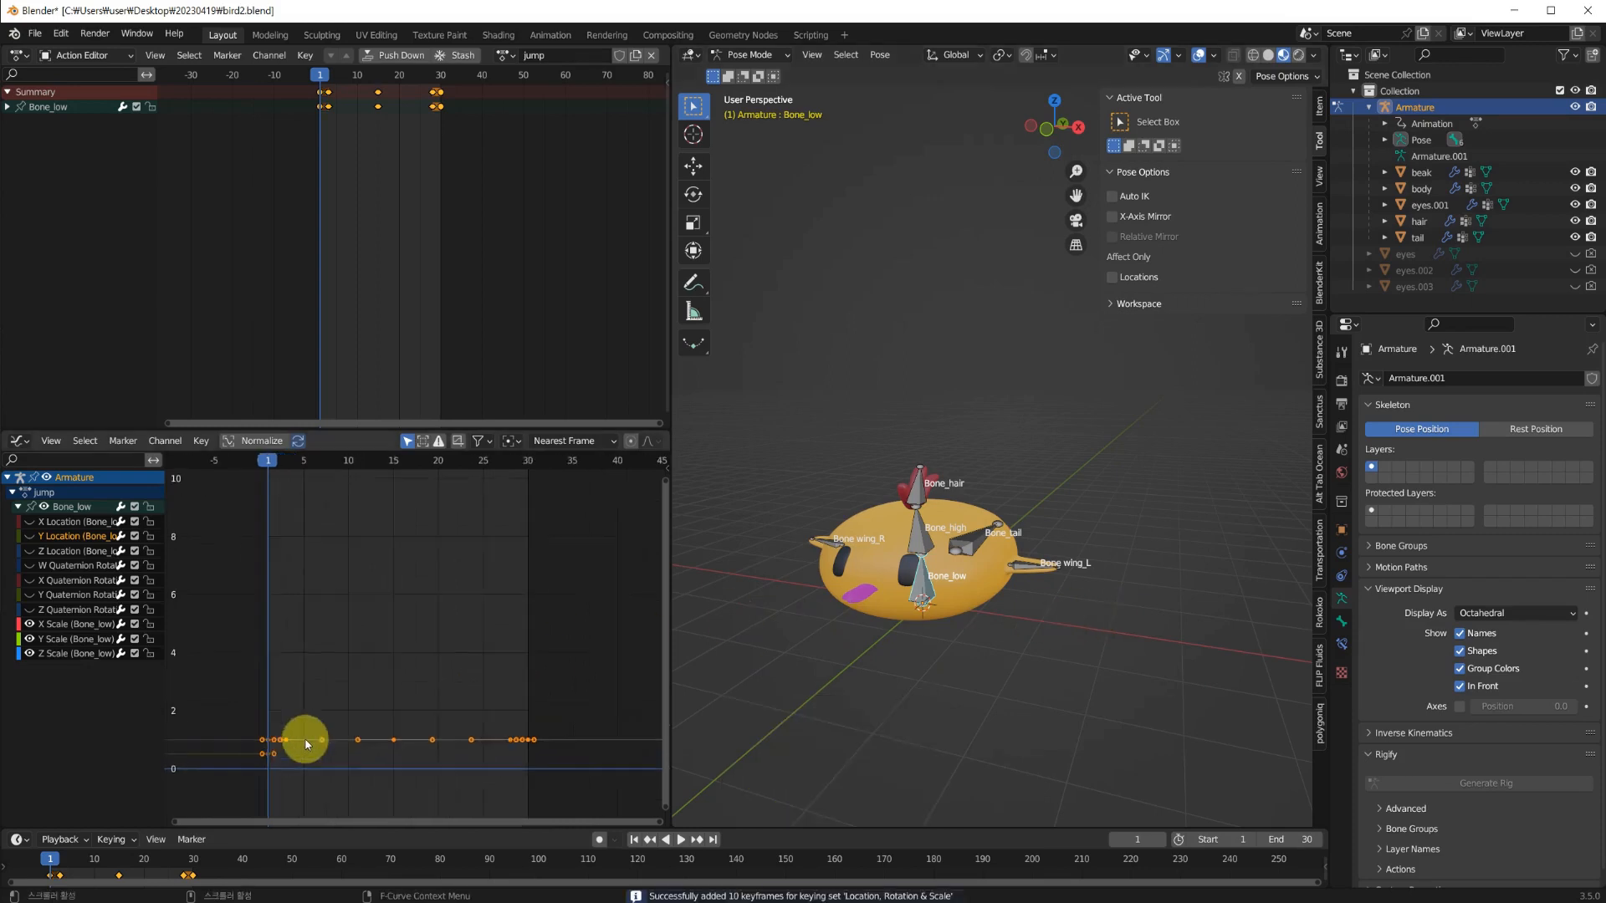
{"action": "middle_click_drag", "start_coordinate": [295, 743], "coordinate": [312, 684]}
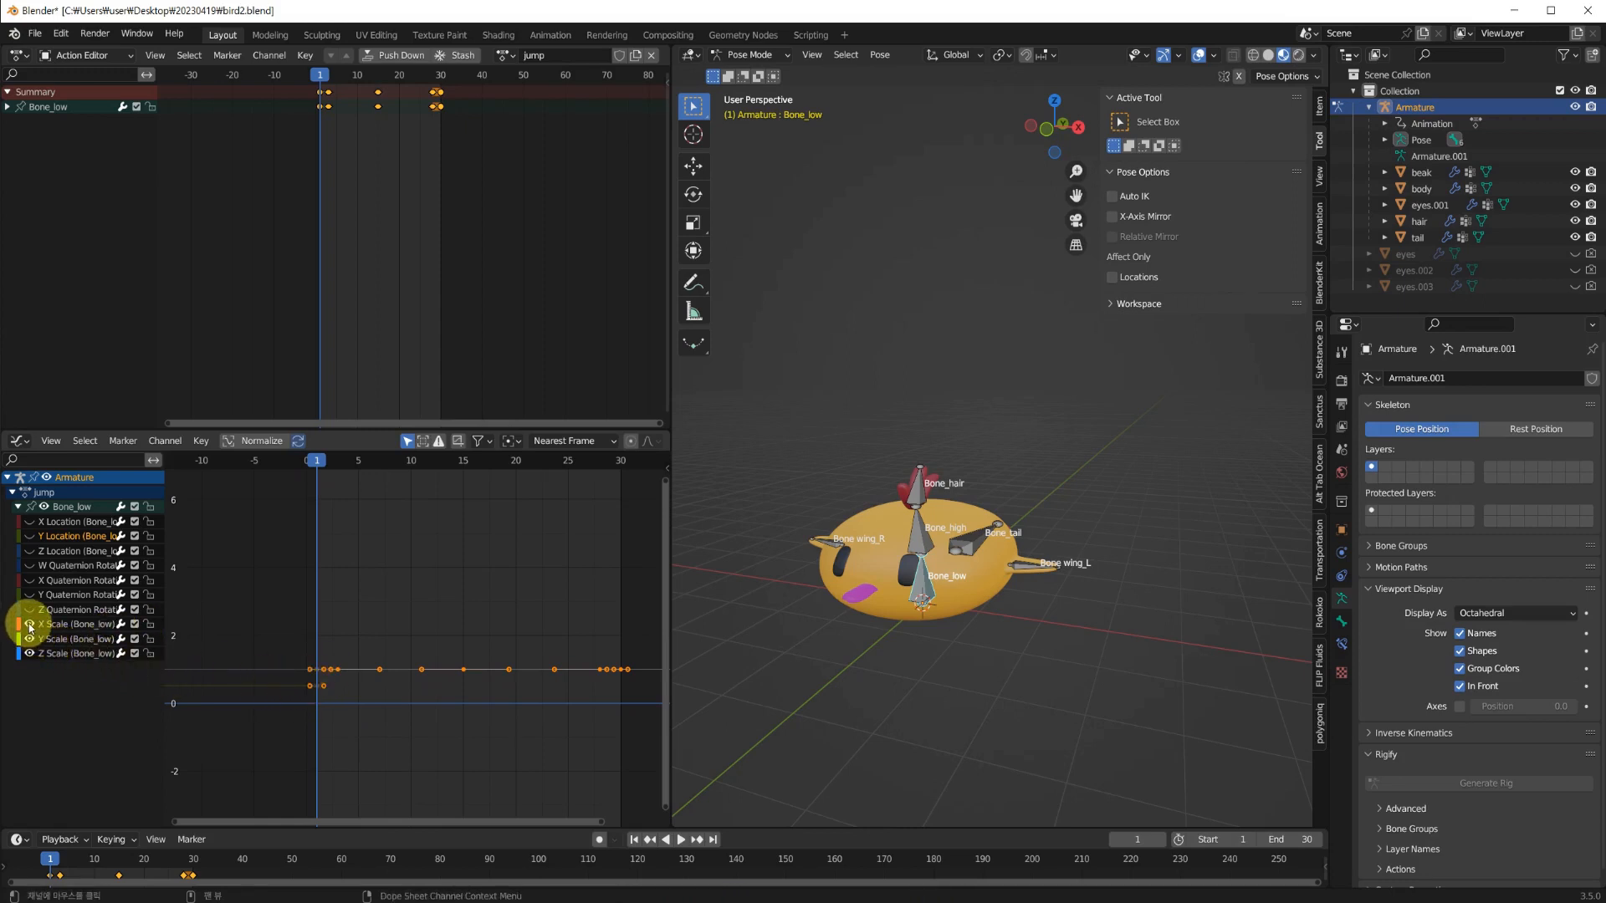
{"action": "left_click", "coordinate": [30, 653]}
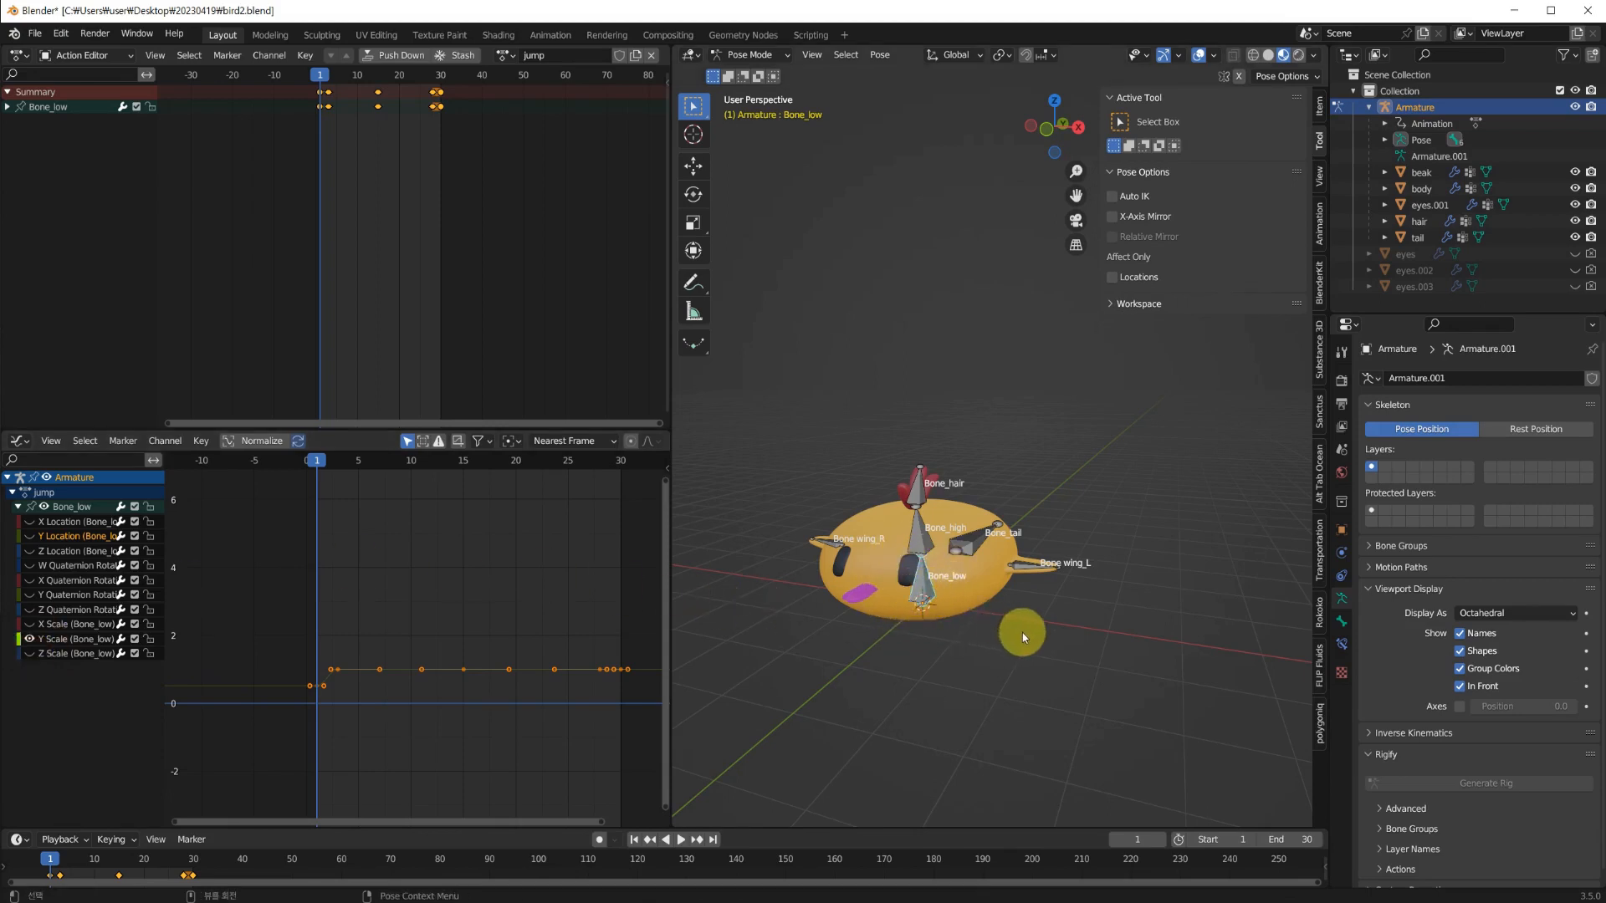
{"action": "key", "text": "s"}
{"action": "key", "text": "z"}
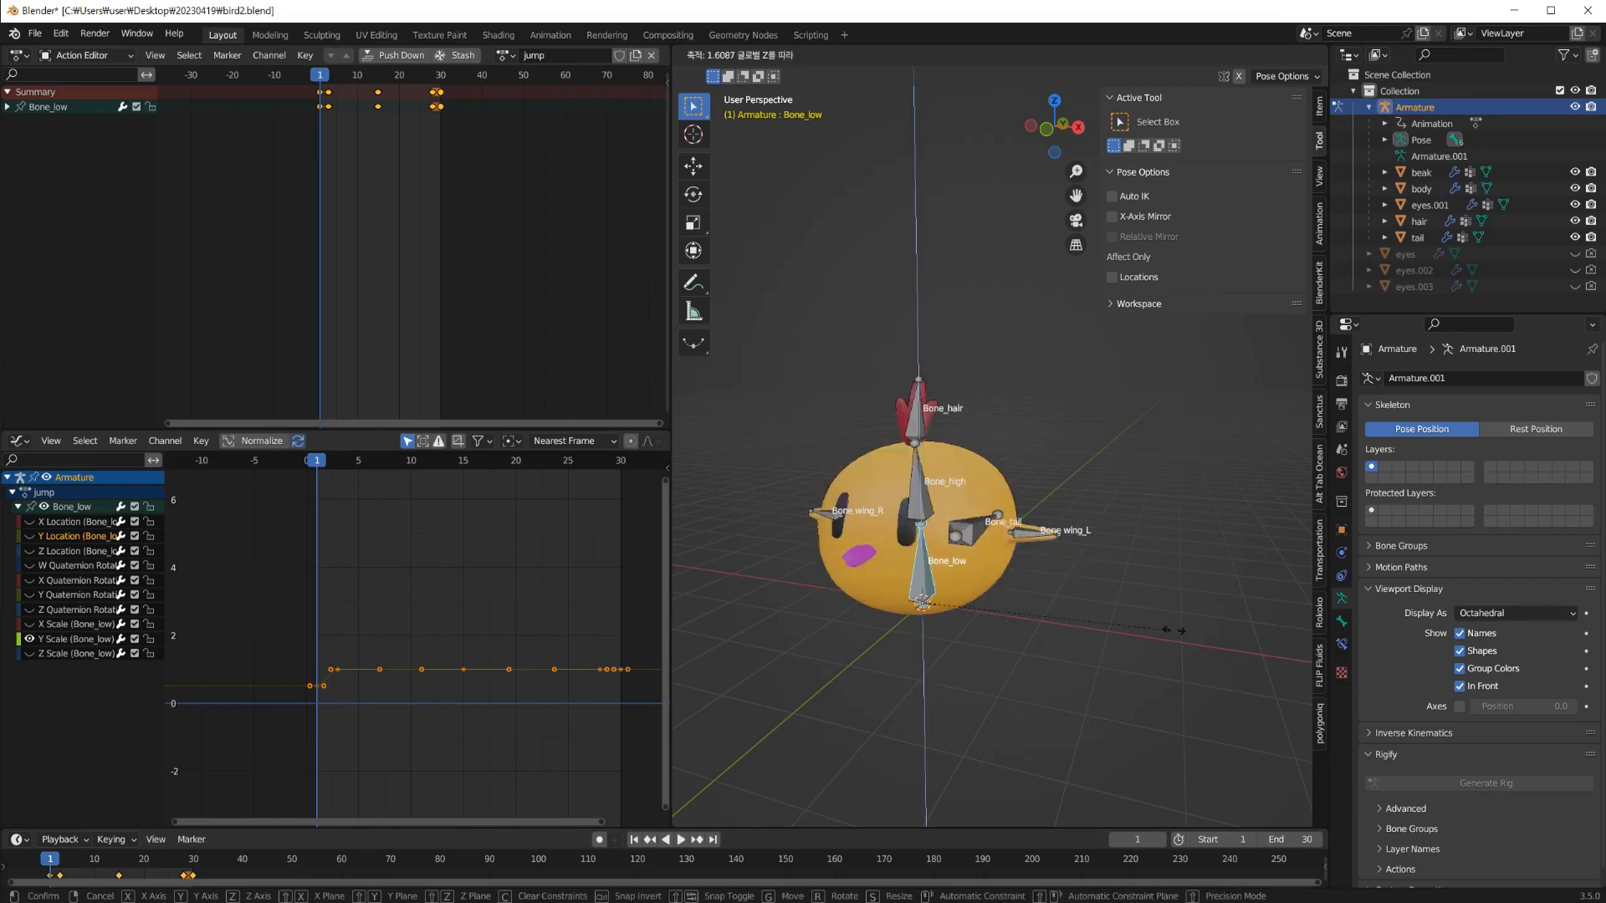
{"action": "right_click", "coordinate": [1004, 624]}
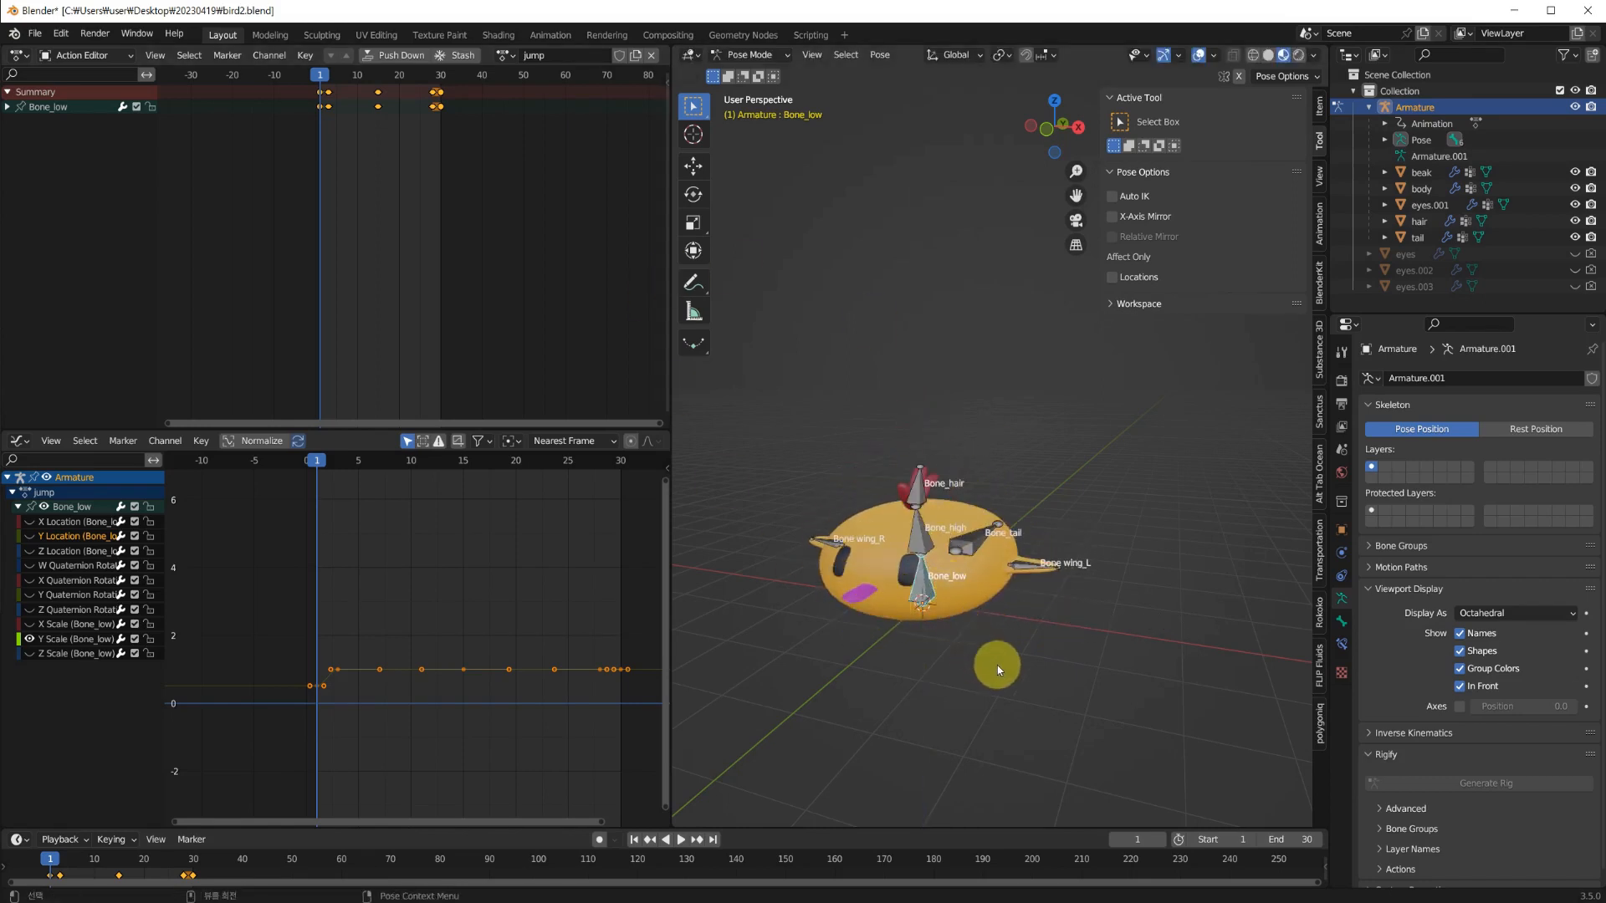
{"action": "key", "text": "s"}
{"action": "key", "text": "z"}
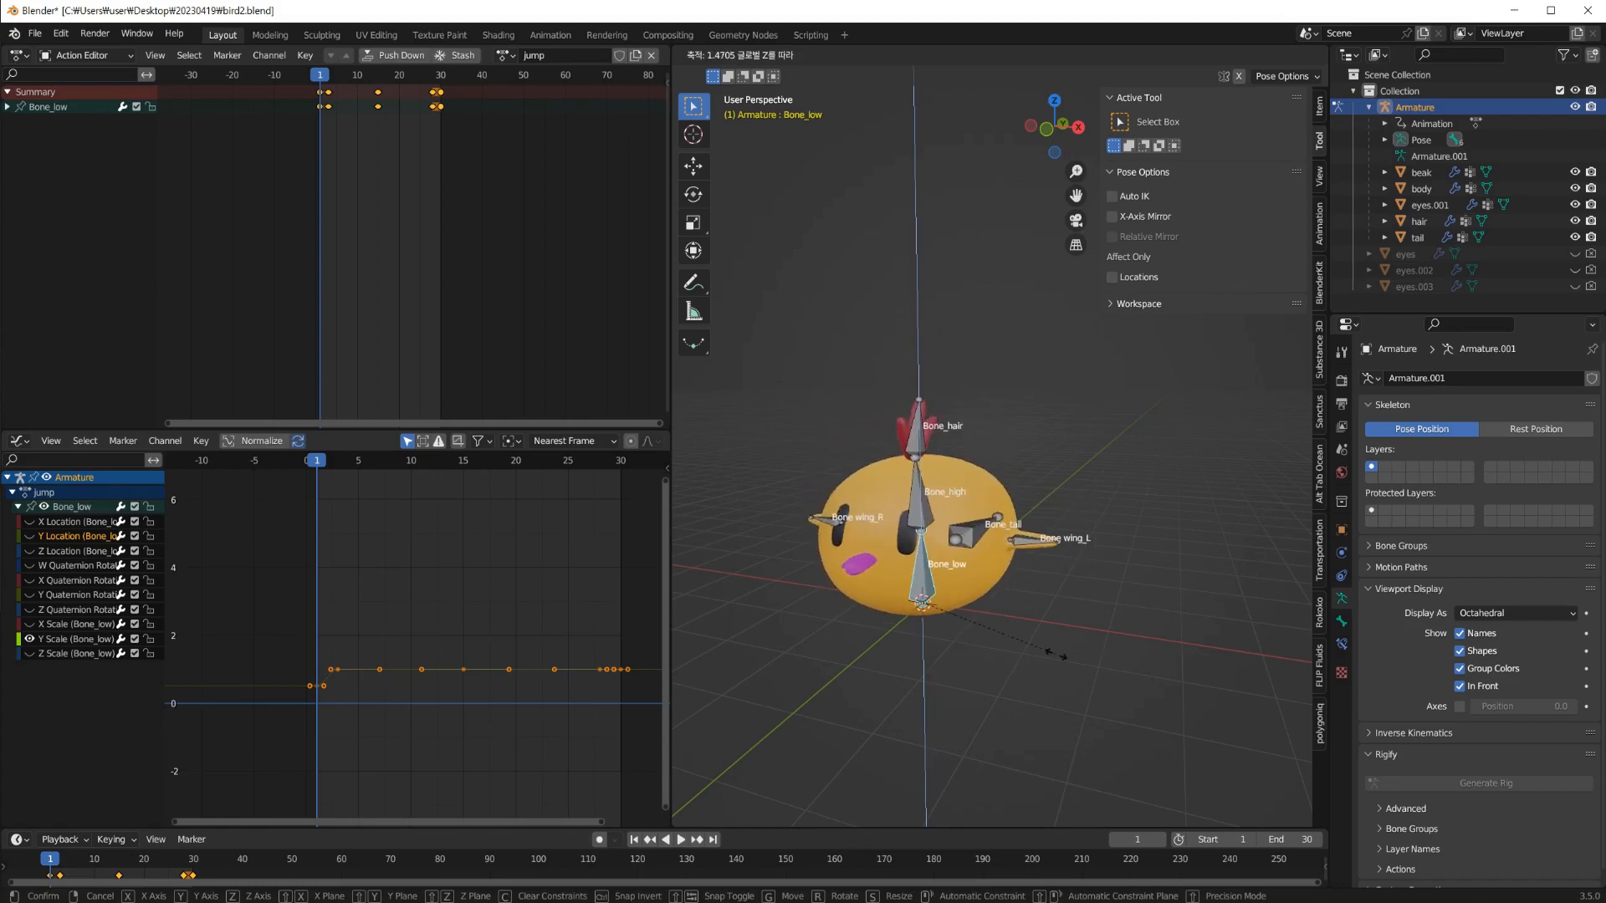
{"action": "right_click", "coordinate": [954, 648]}
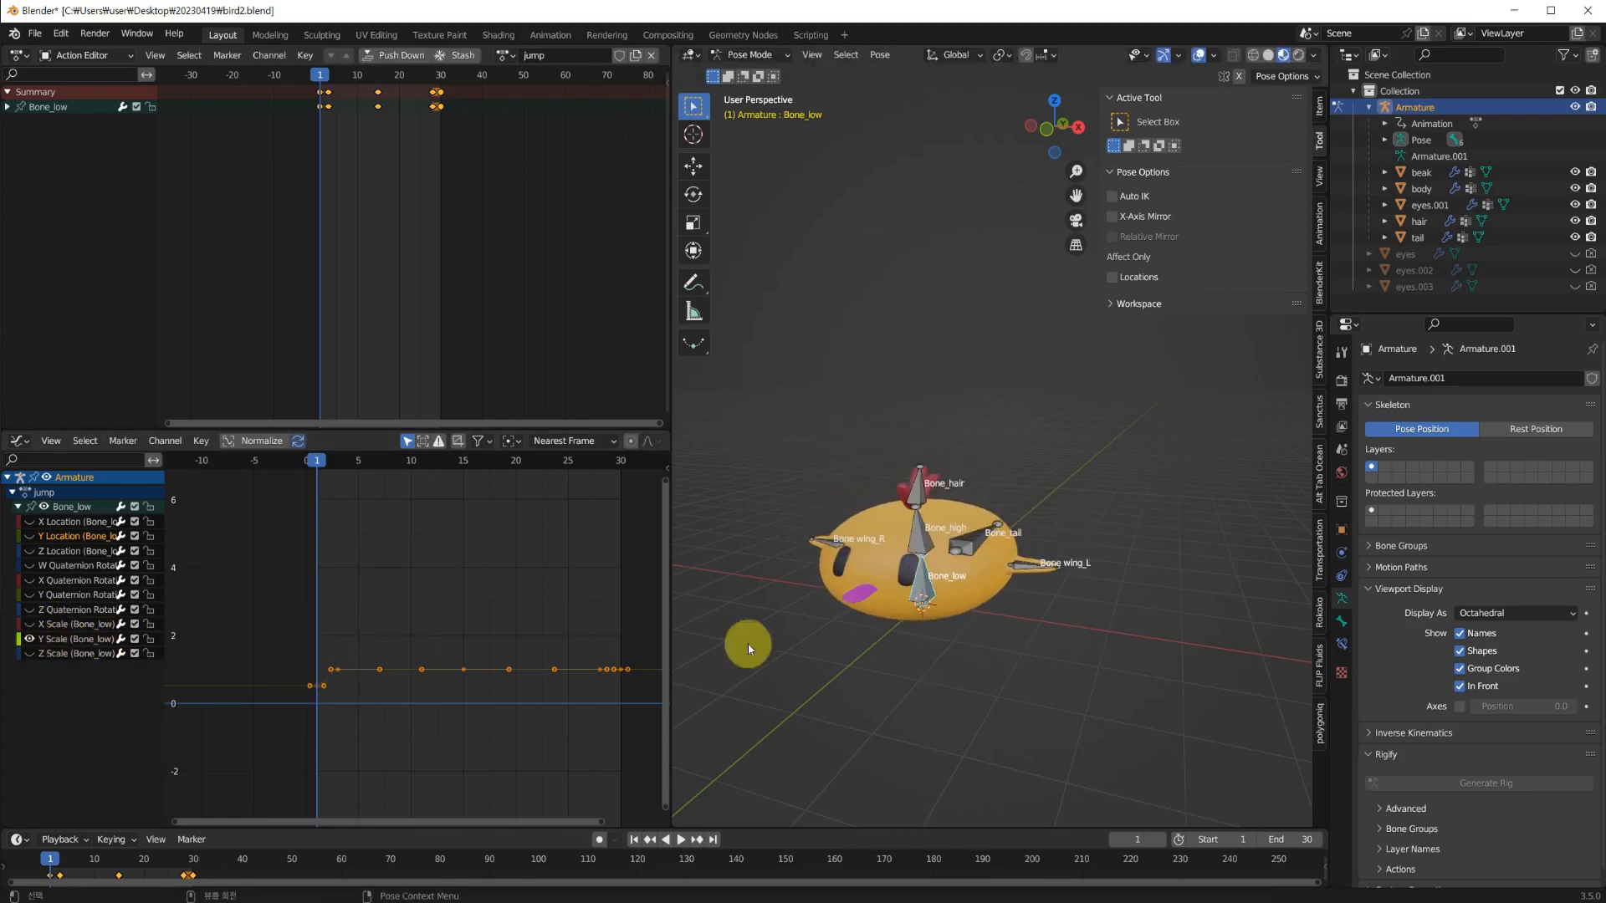
Play the jump to check the squash at the takeoff.
{"action": "scroll", "coordinate": [987, 632], "scroll_direction": "down", "scroll_amount": 2}
{"action": "middle_click_drag", "start_coordinate": [1012, 609], "coordinate": [956, 669], "text": "shift"}
{"action": "key", "text": "space"}
{"action": "key", "text": "Escape"}
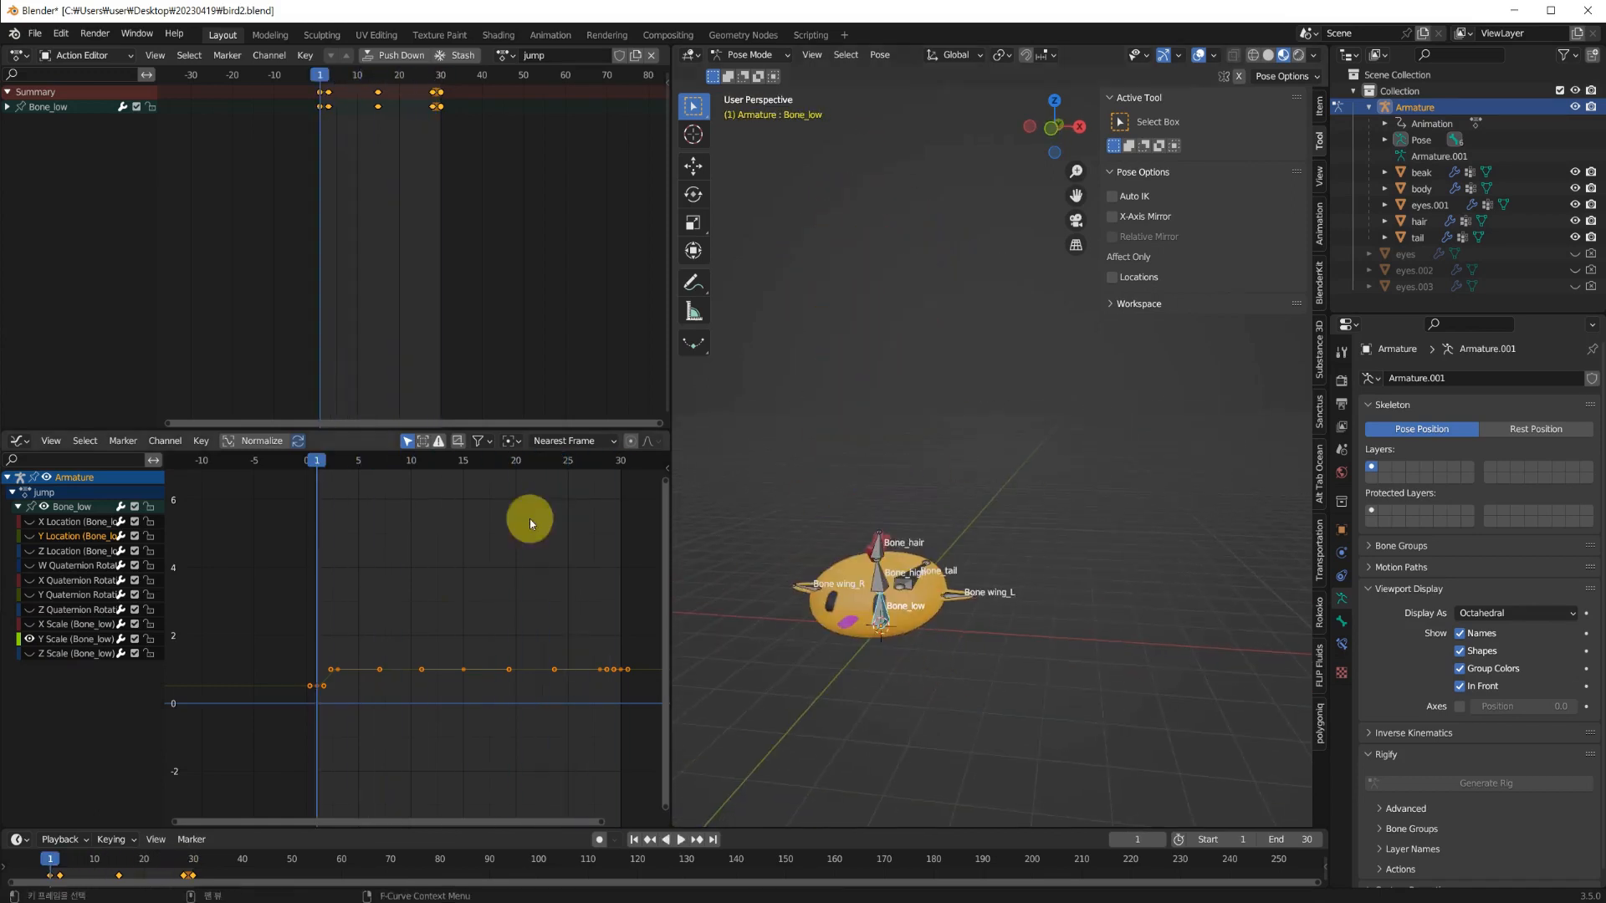
Copy Bone_low's squashed pose from frame 1, paste it at frame 30 and keyframe its location, rotation and scale there.
{"action": "mouse_move", "coordinate": [308, 465]}
{"action": "left_mouse_down"}
{"action": "mouse_move", "coordinate": [414, 480]}
{"action": "mouse_move", "coordinate": [314, 480]}
{"action": "left_mouse_up"}
{"action": "middle_click_drag", "start_coordinate": [870, 679], "coordinate": [920, 682]}
{"action": "scroll", "coordinate": [918, 684], "scroll_direction": "up", "scroll_amount": 3}
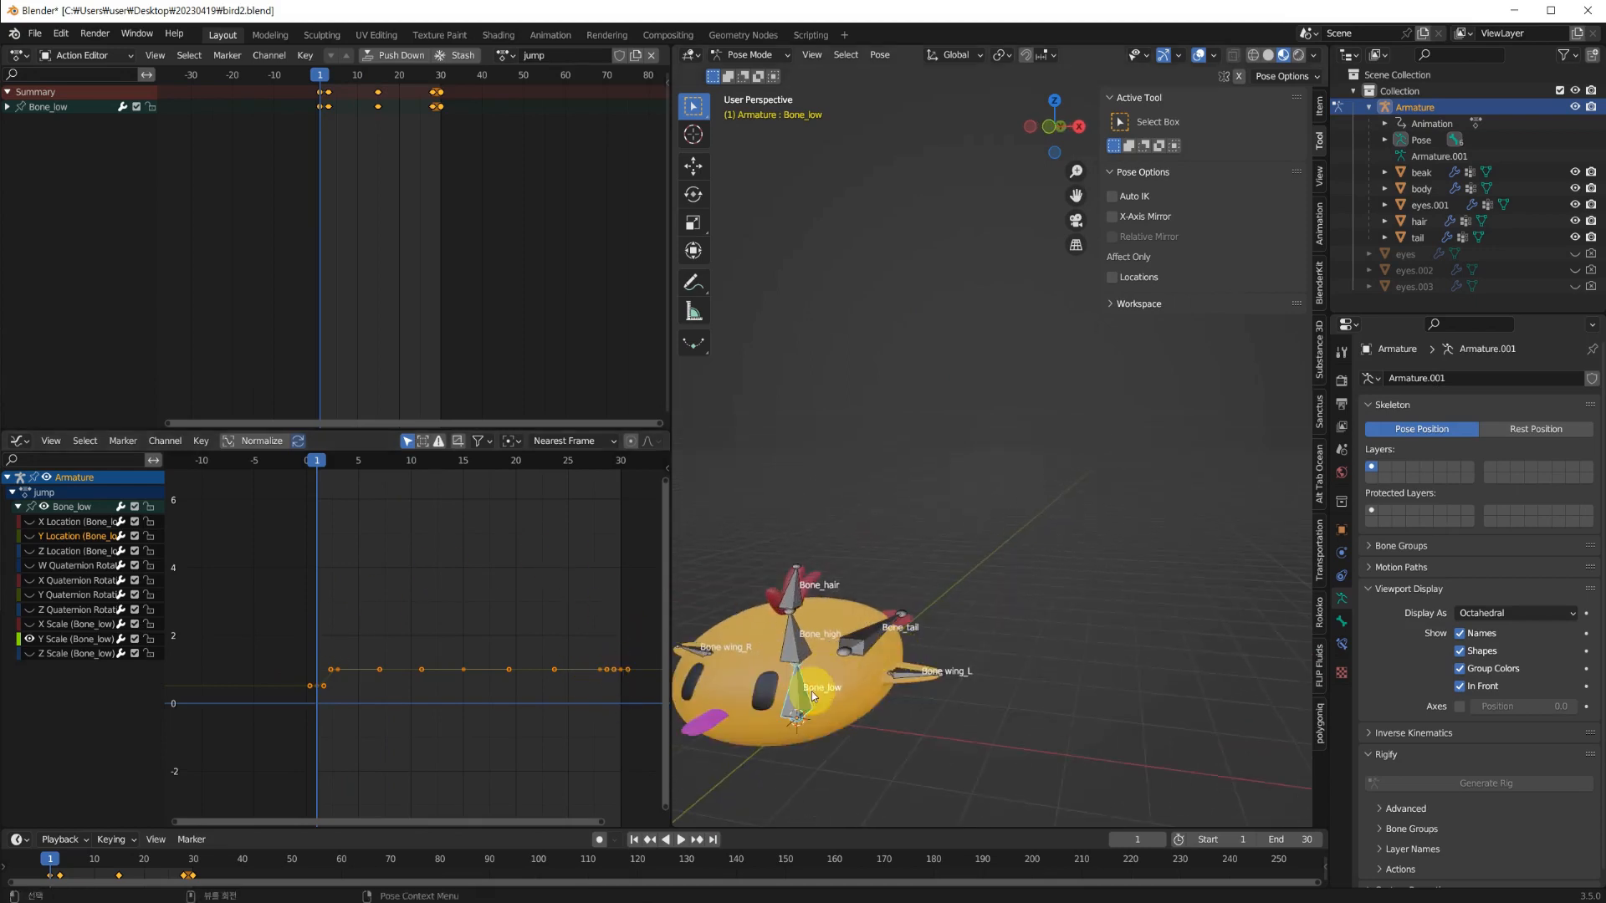
{"action": "middle_click_drag", "start_coordinate": [811, 691], "coordinate": [1024, 723]}
{"action": "key", "text": "ctrl+c"}
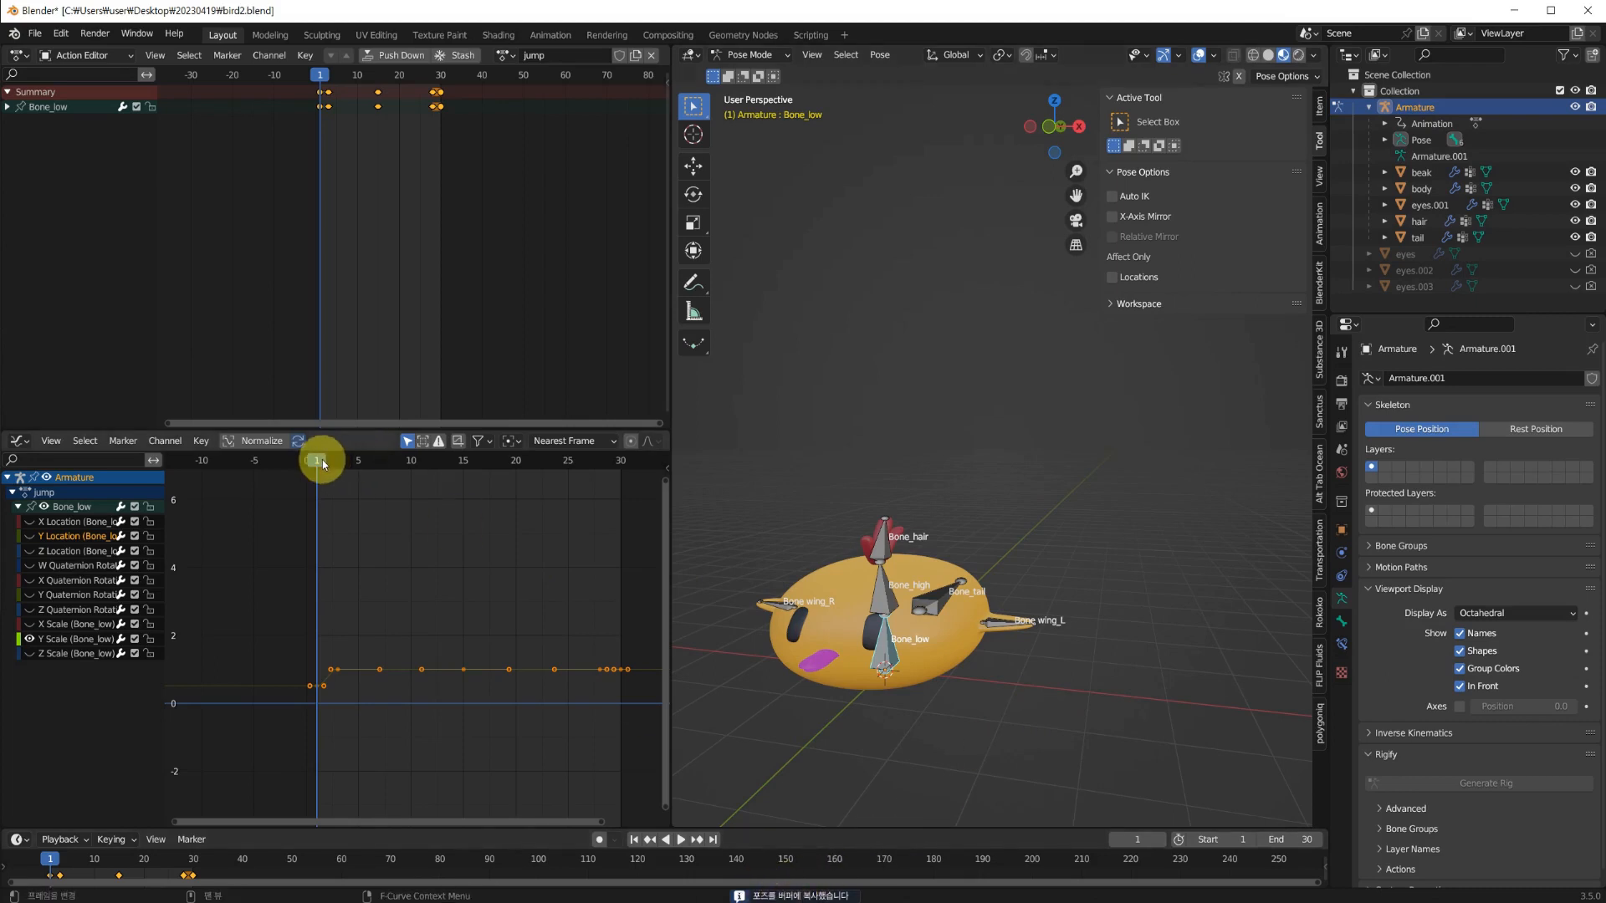
{"action": "left_click_drag", "start_coordinate": [323, 465], "coordinate": [620, 512]}
{"action": "left_click", "coordinate": [917, 624]}
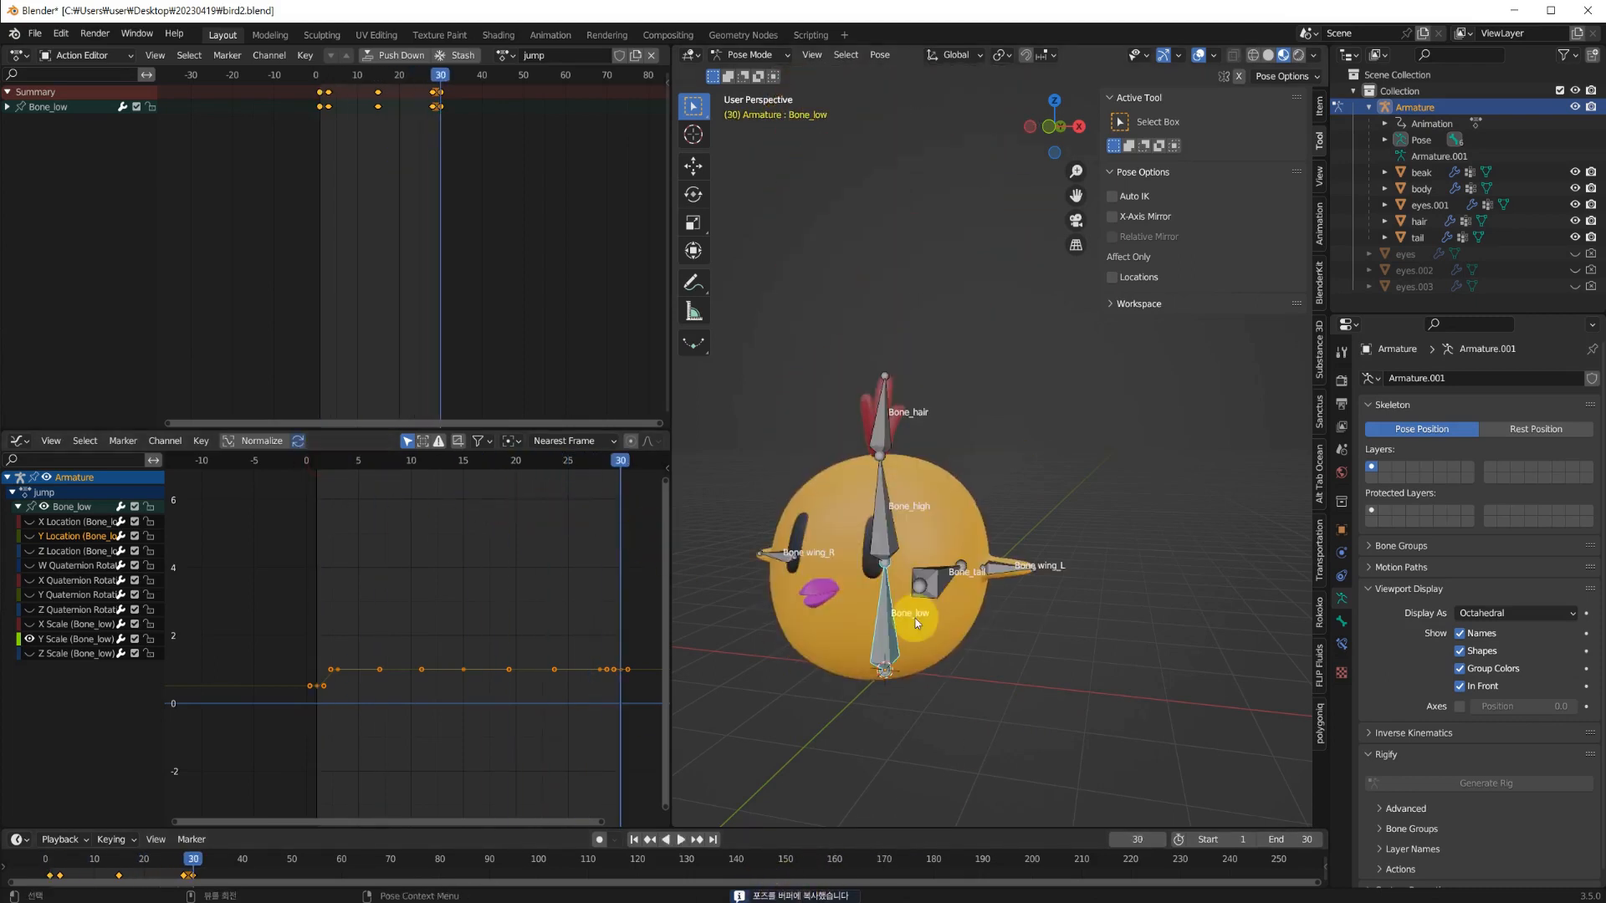
{"action": "key", "text": "ctrl+v"}
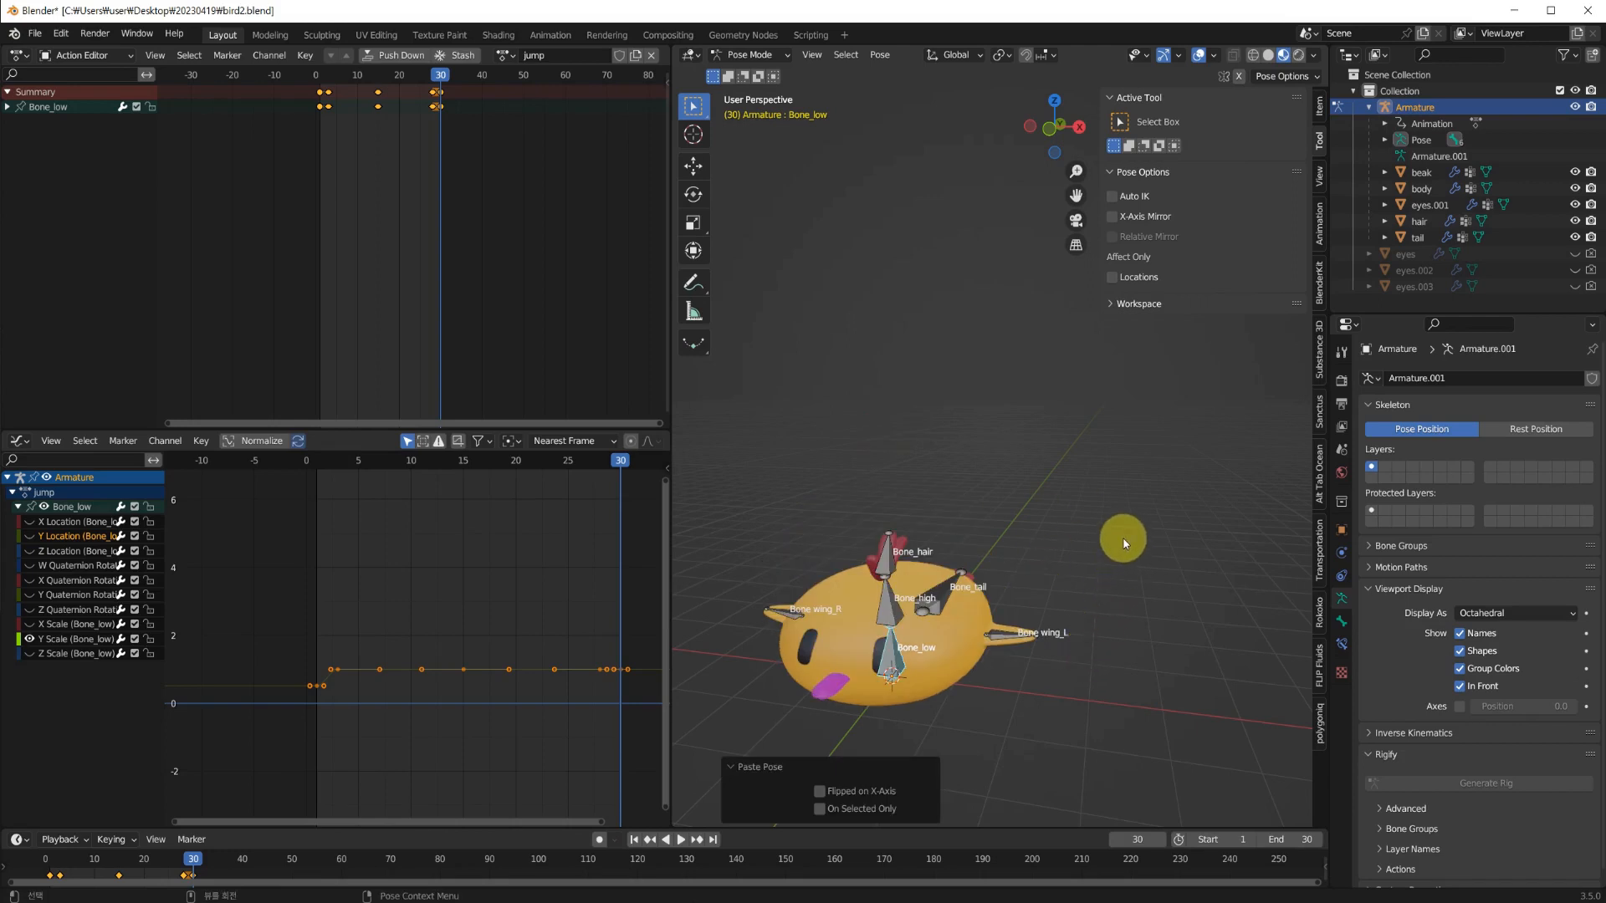
{"action": "key", "text": "i"}
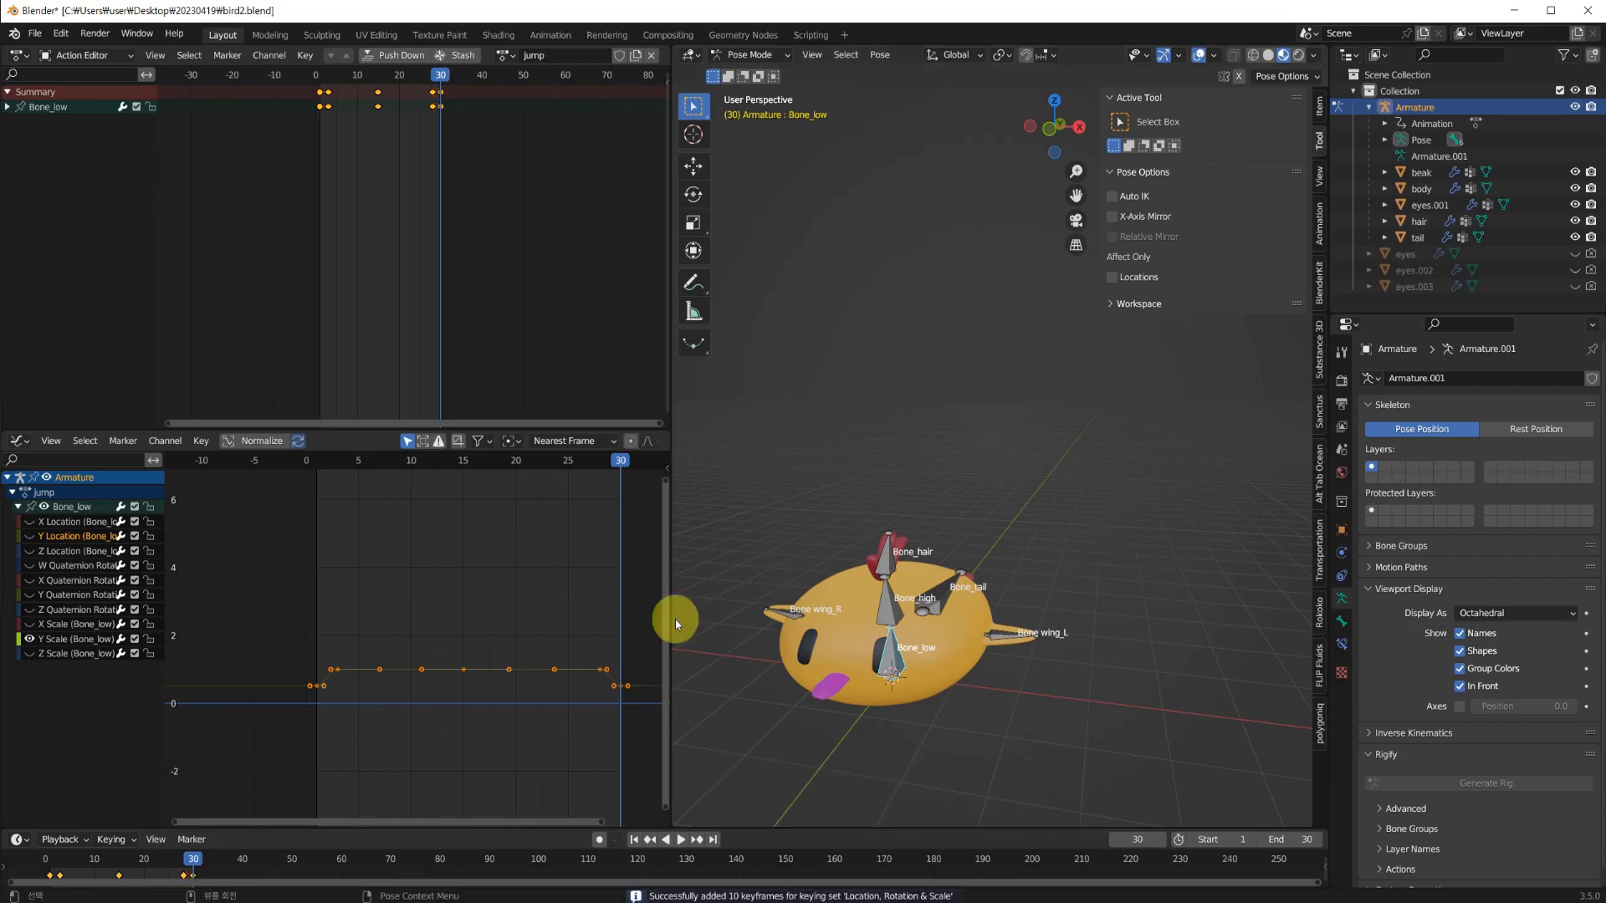
Play the jump to check the squash at both takeoff and landing, and inspect the pose around frame 15.
{"action": "scroll", "coordinate": [930, 537], "scroll_direction": "down", "scroll_amount": 3}
{"action": "key", "text": "space"}
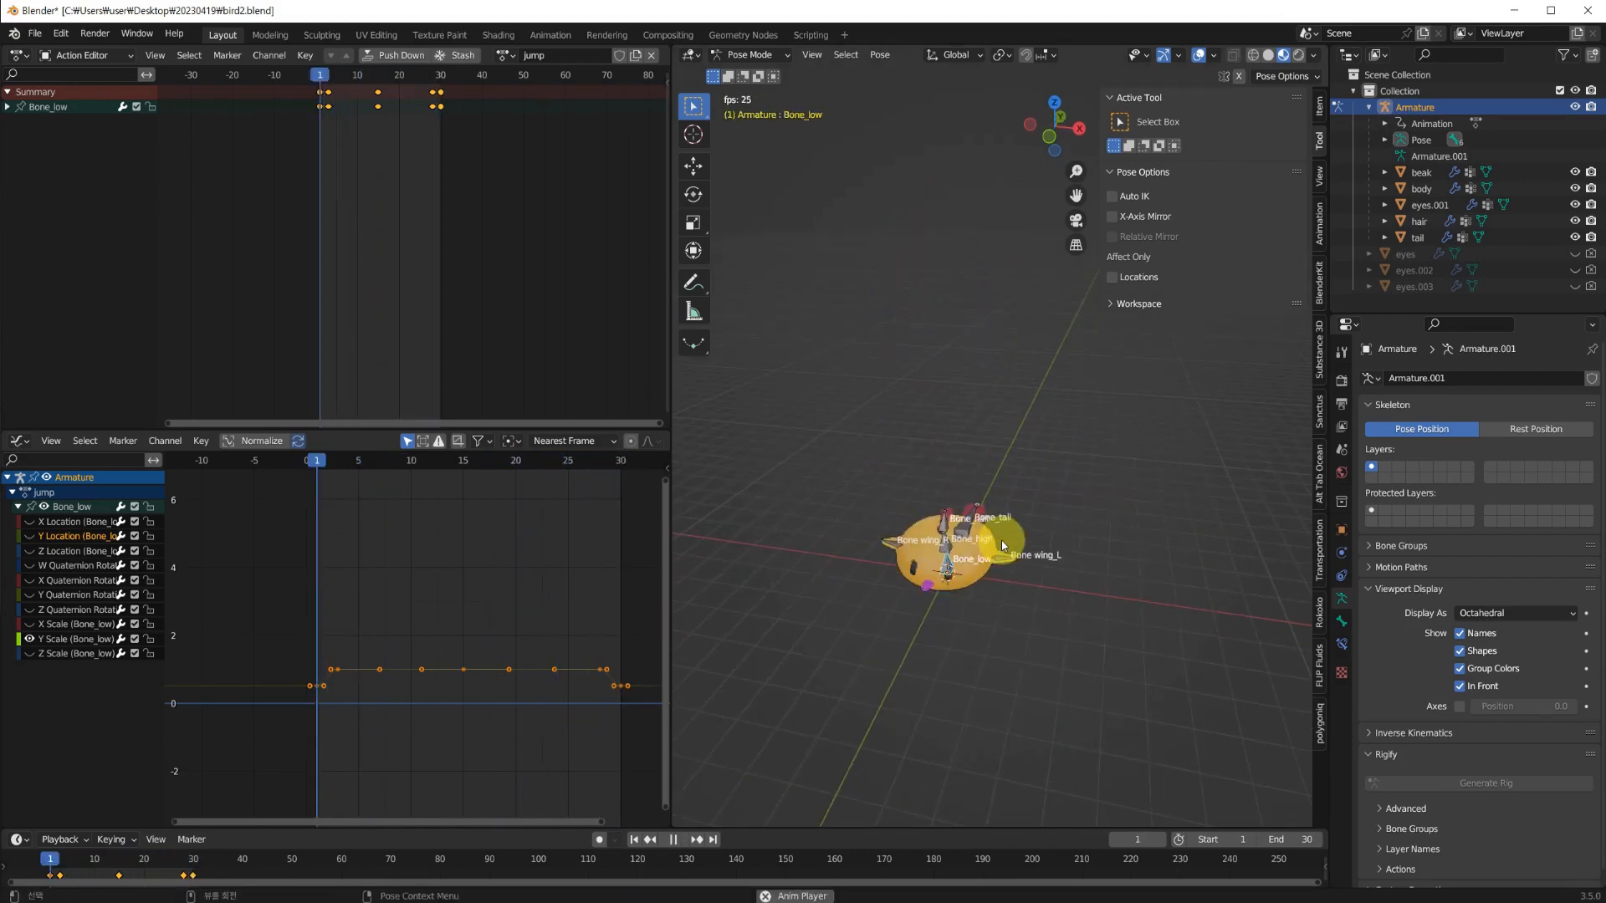
{"action": "key", "text": "space"}
{"action": "left_click_drag", "start_coordinate": [441, 465], "coordinate": [463, 491]}
{"action": "key", "text": "space"}
{"action": "key", "text": "space"}
At frame 12, stretch Bone_low by a factor of 1.621 along global Z and keyframe its location, rotation and scale.
{"action": "middle_click_drag", "start_coordinate": [878, 318], "coordinate": [1010, 519]}
{"action": "scroll", "coordinate": [962, 409], "scroll_direction": "up", "scroll_amount": 4}
{"action": "scroll", "coordinate": [1010, 535], "scroll_direction": "down", "scroll_amount": 5}
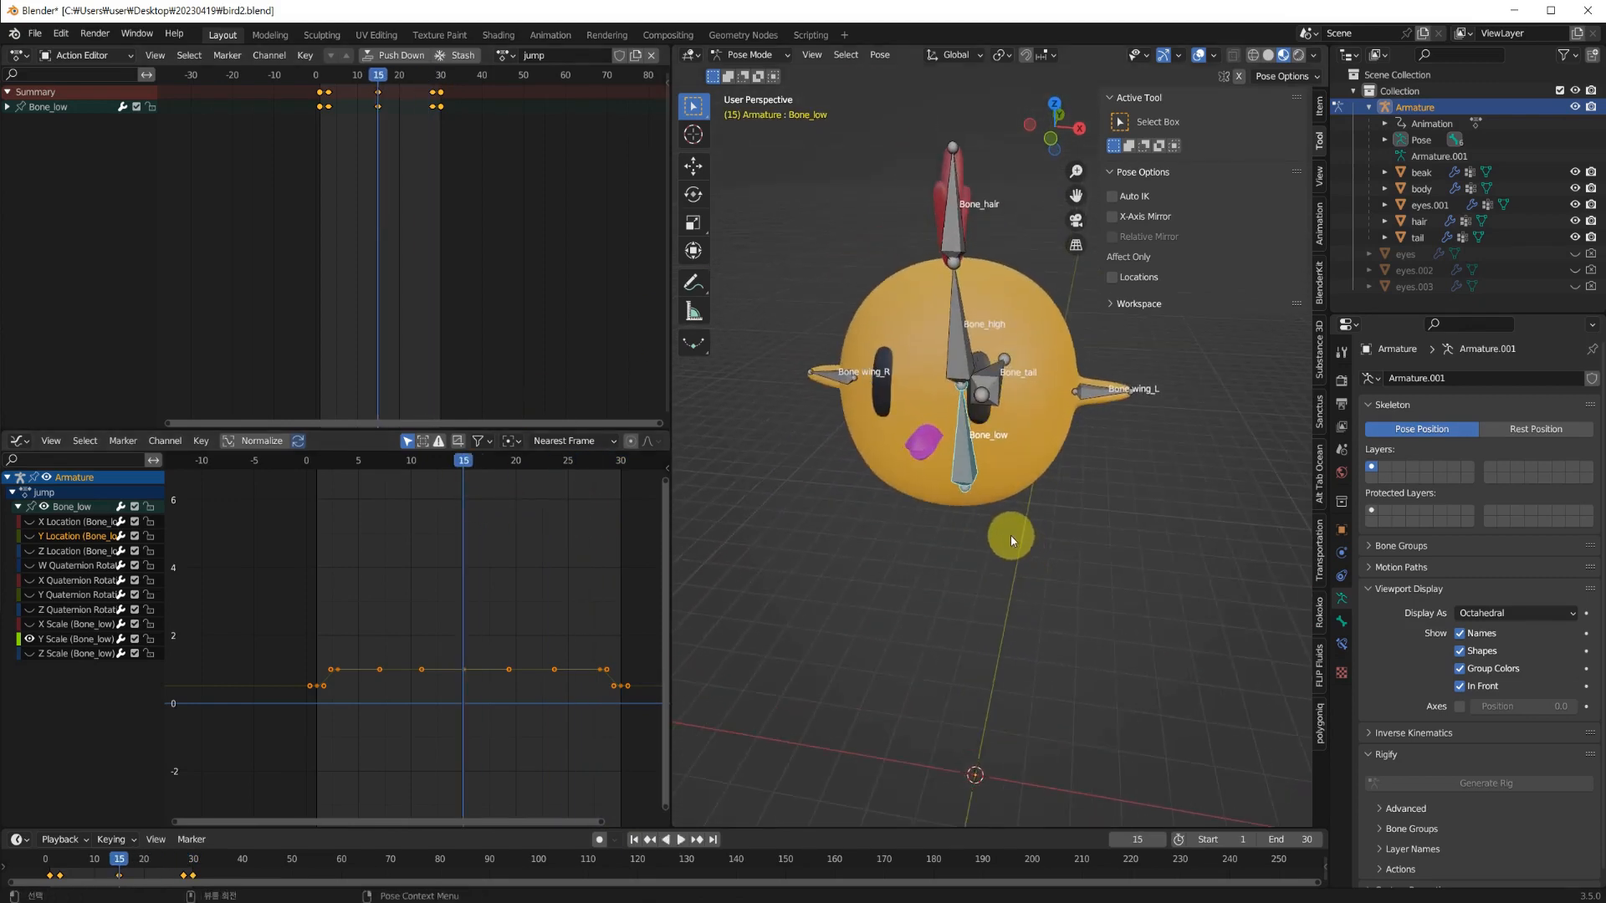
{"action": "left_click_drag", "start_coordinate": [464, 460], "coordinate": [433, 467]}
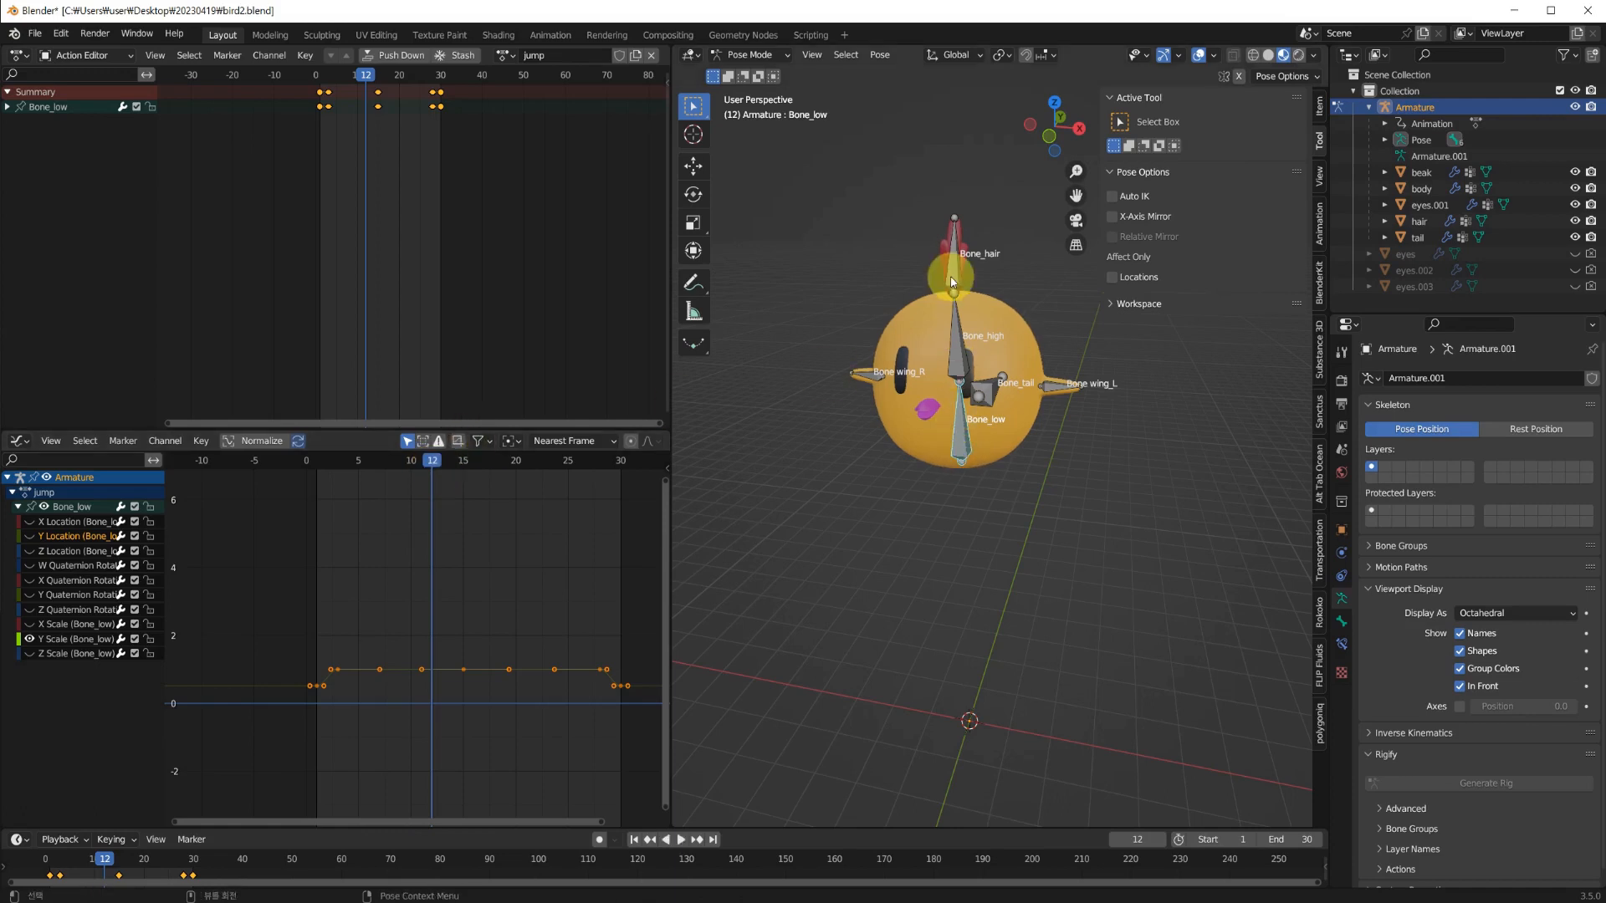
{"action": "middle_click_drag", "start_coordinate": [951, 298], "coordinate": [1029, 505]}
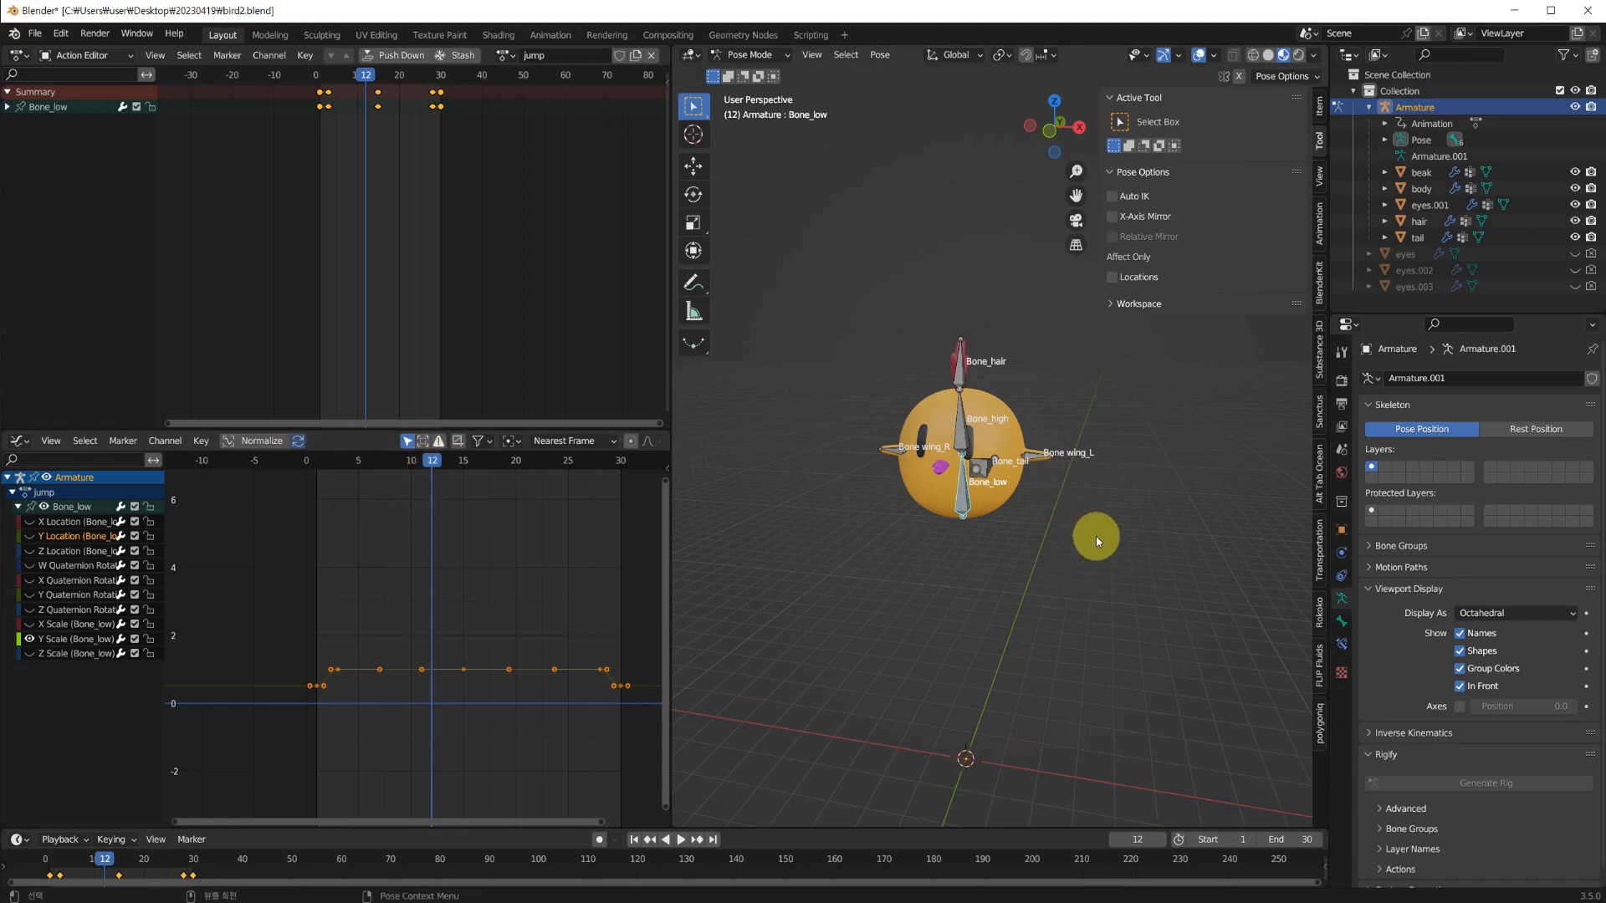
{"action": "key", "text": "s"}
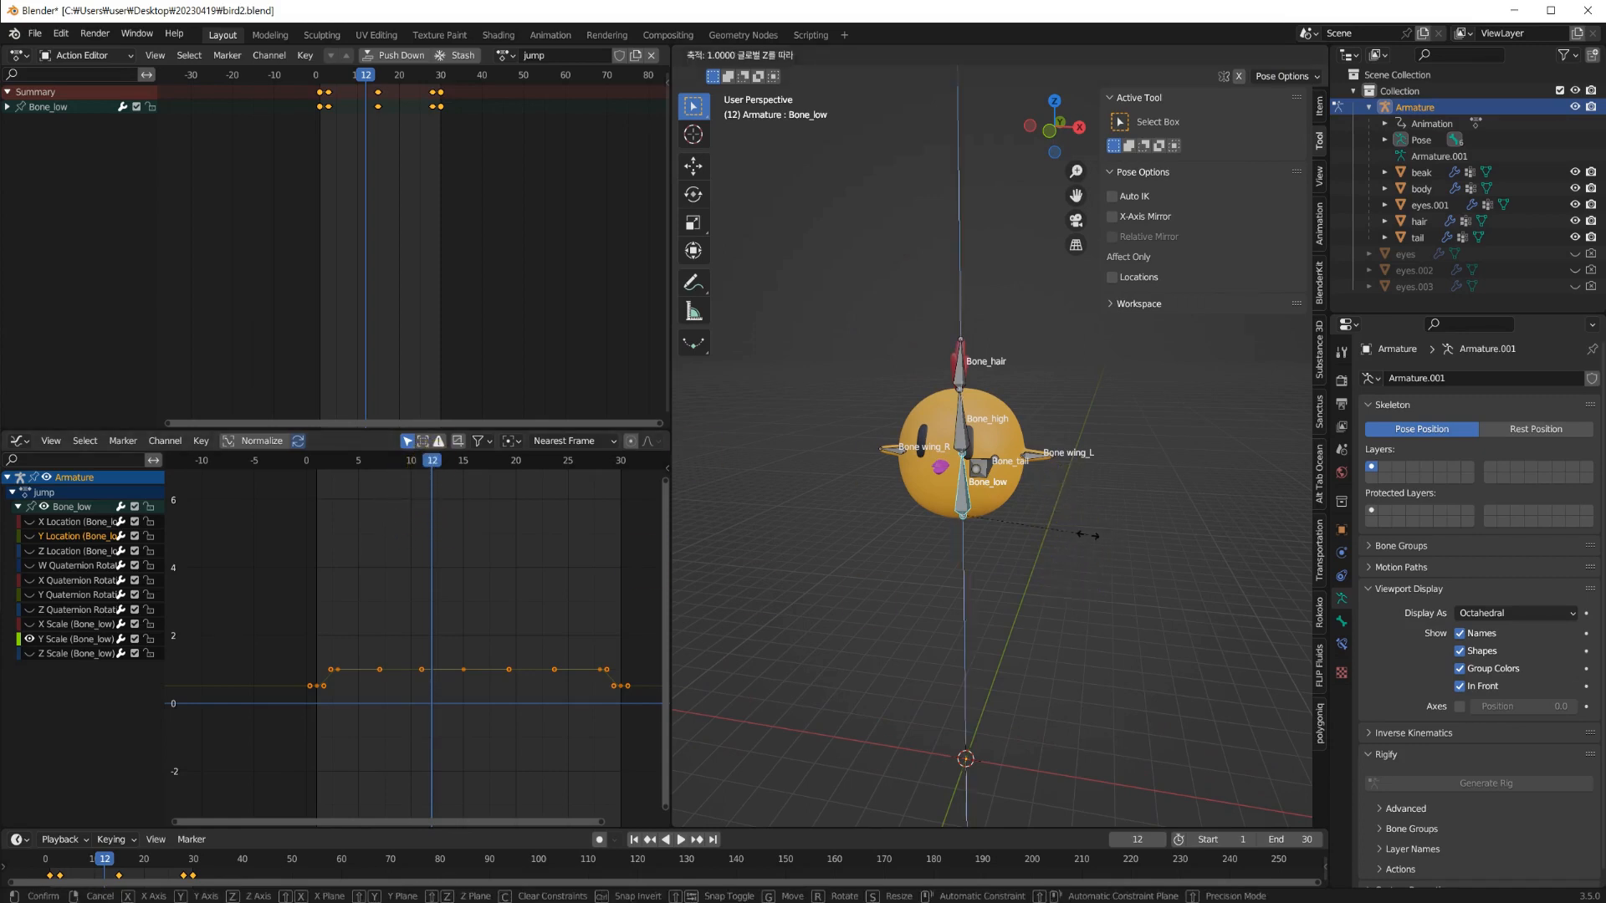
{"action": "key", "text": "z"}
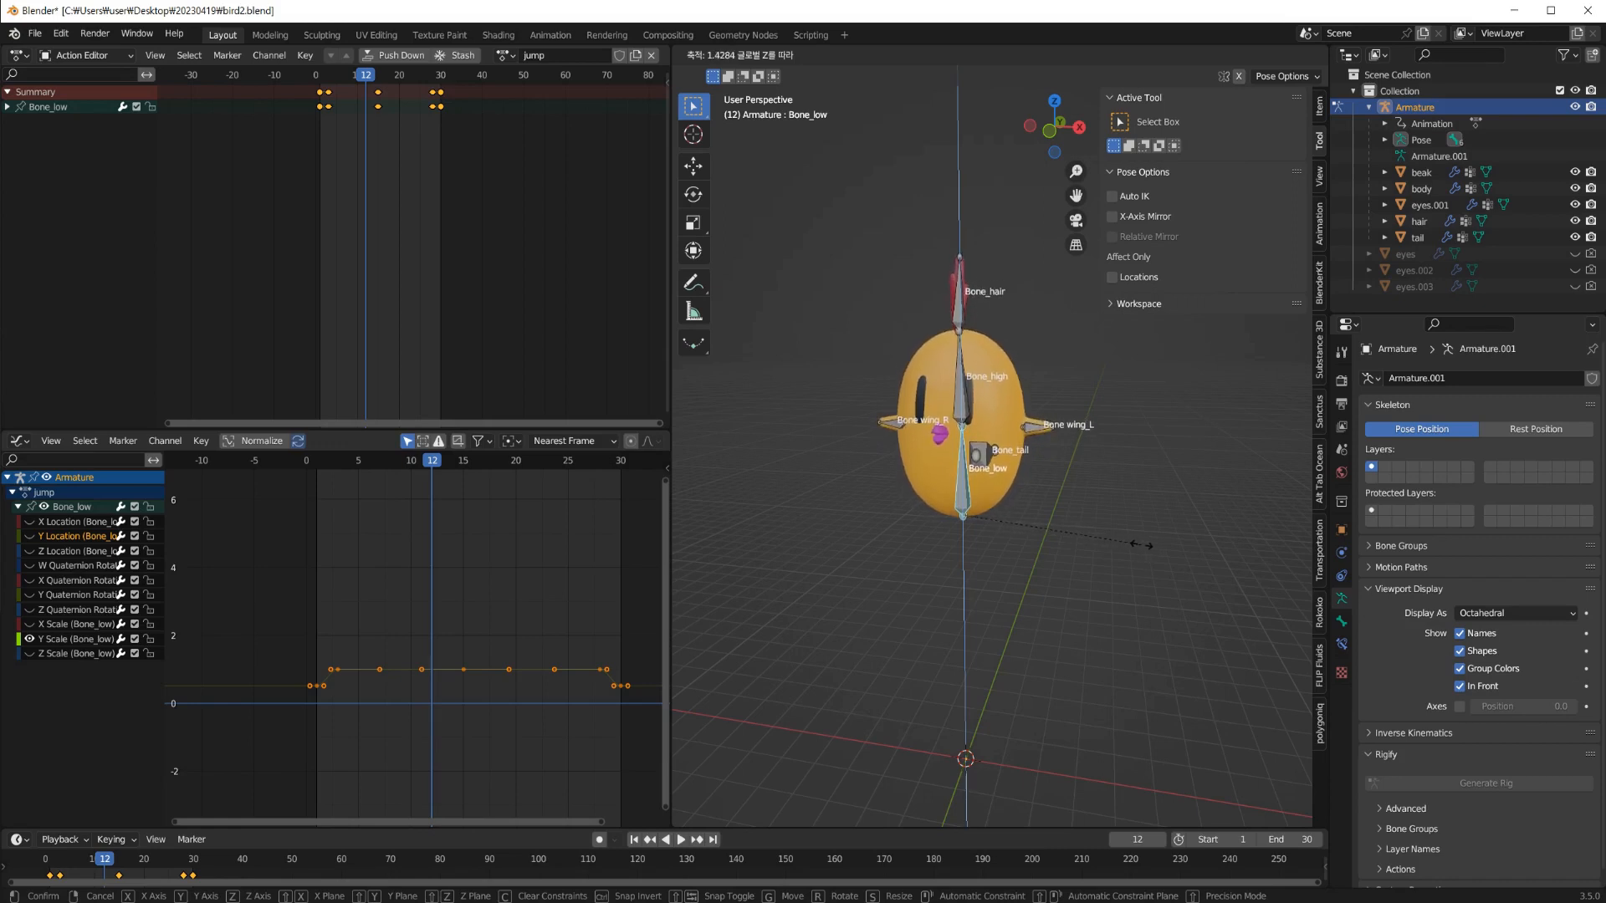
{"action": "left_click", "coordinate": [1165, 546]}
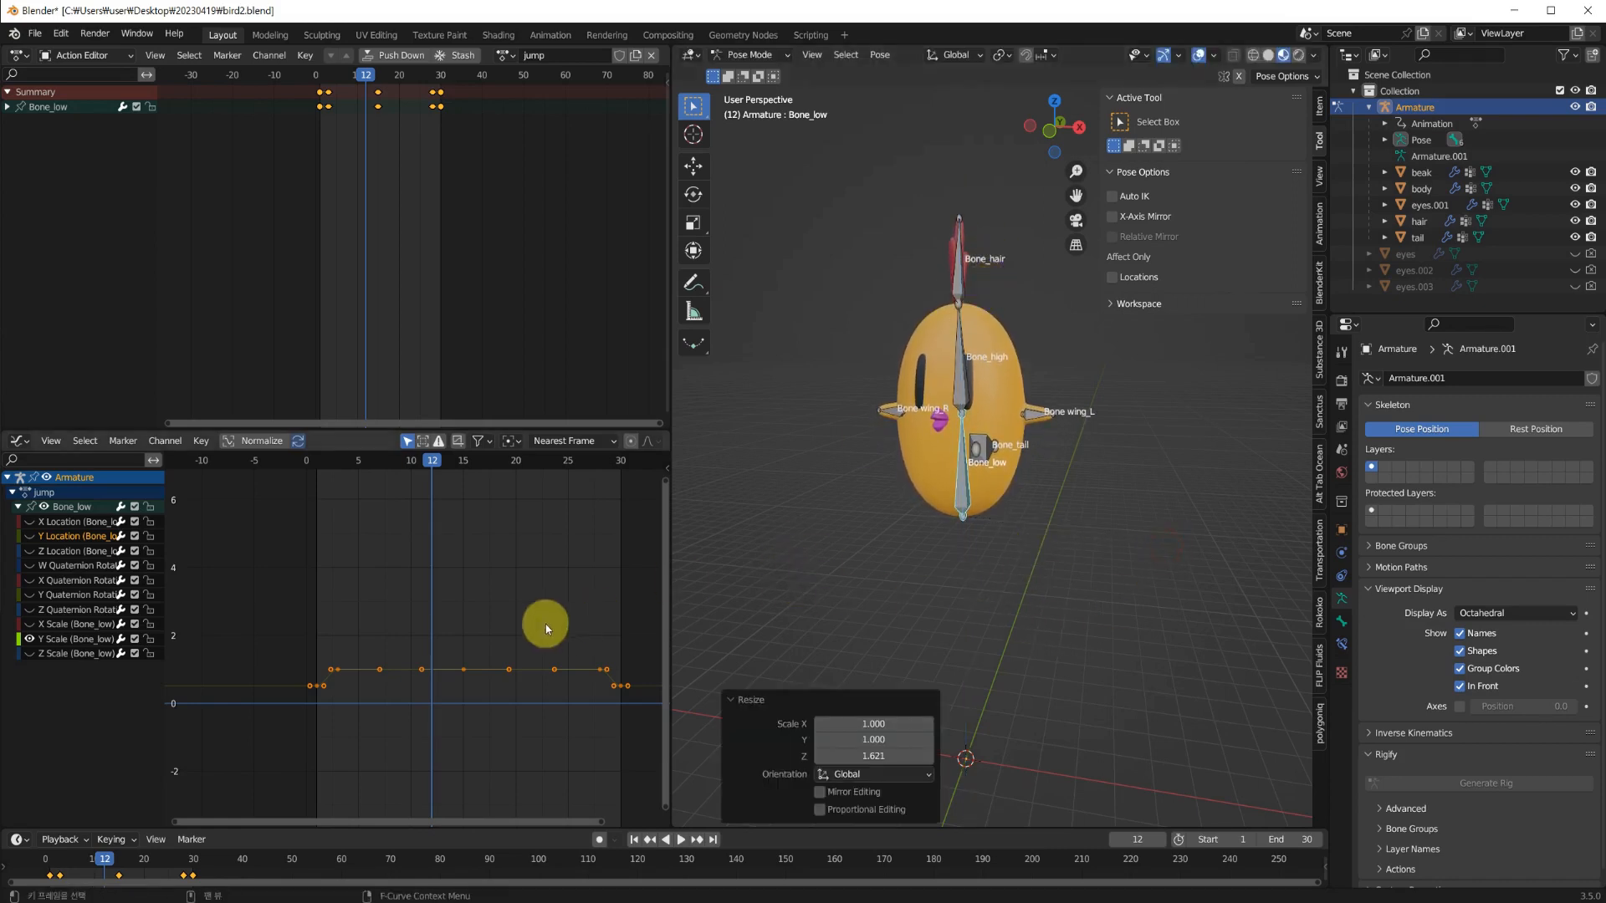
{"action": "key", "text": "i"}
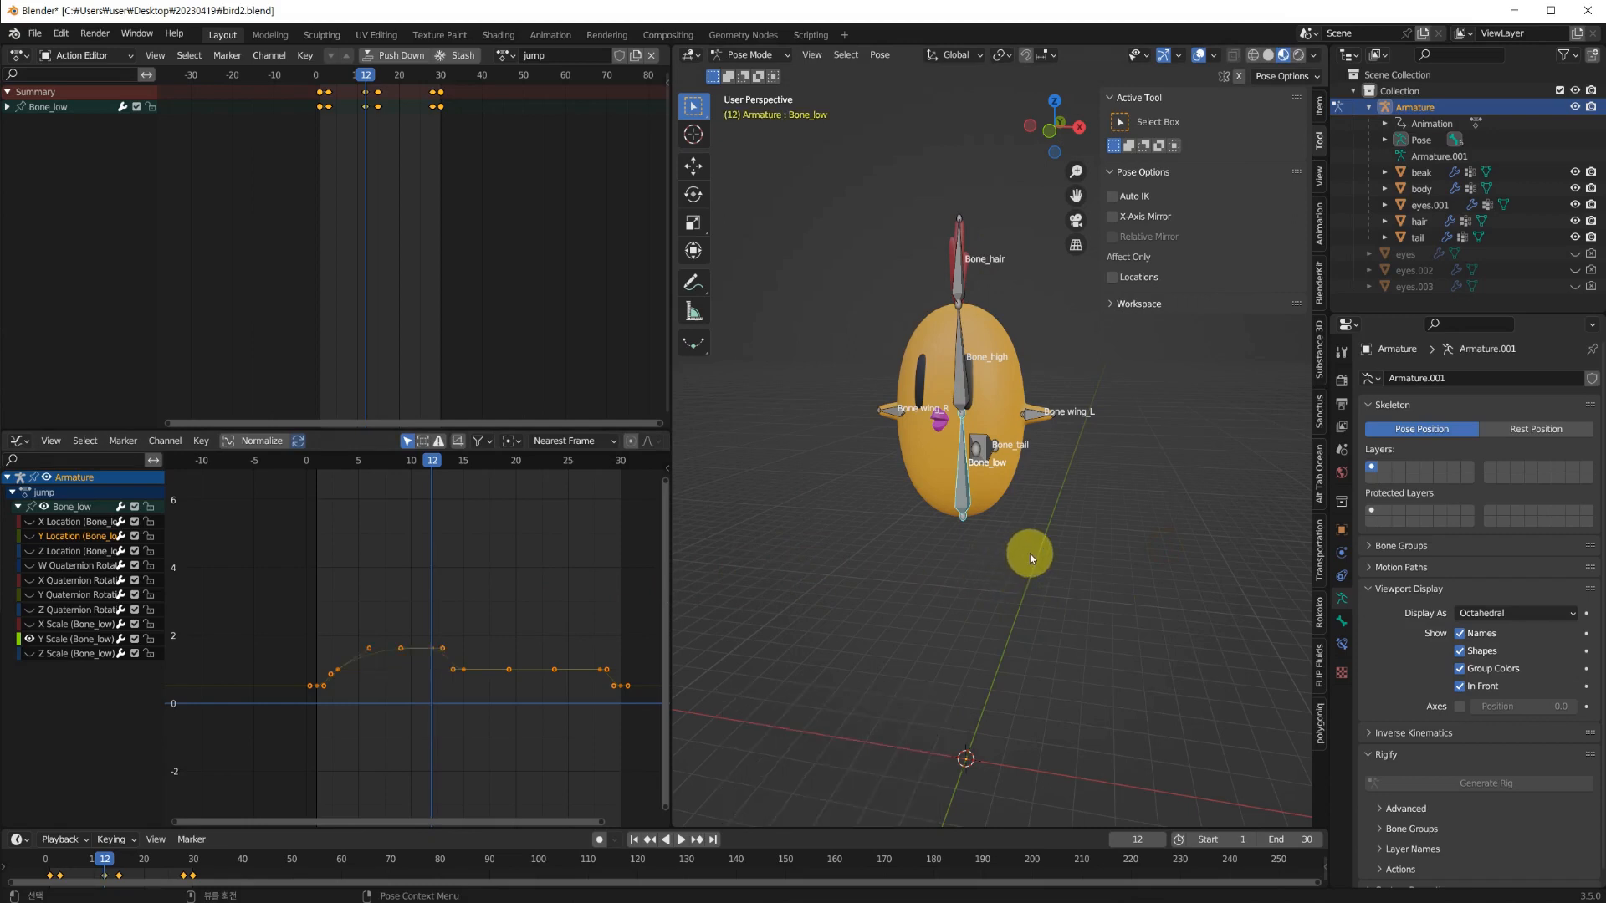
Play and scrub the jump from frame 1 to 30 in perspective and right orthographic views to check the squash and stretch.
{"action": "left_click_drag", "start_coordinate": [439, 466], "coordinate": [318, 471]}
{"action": "key", "text": "space"}
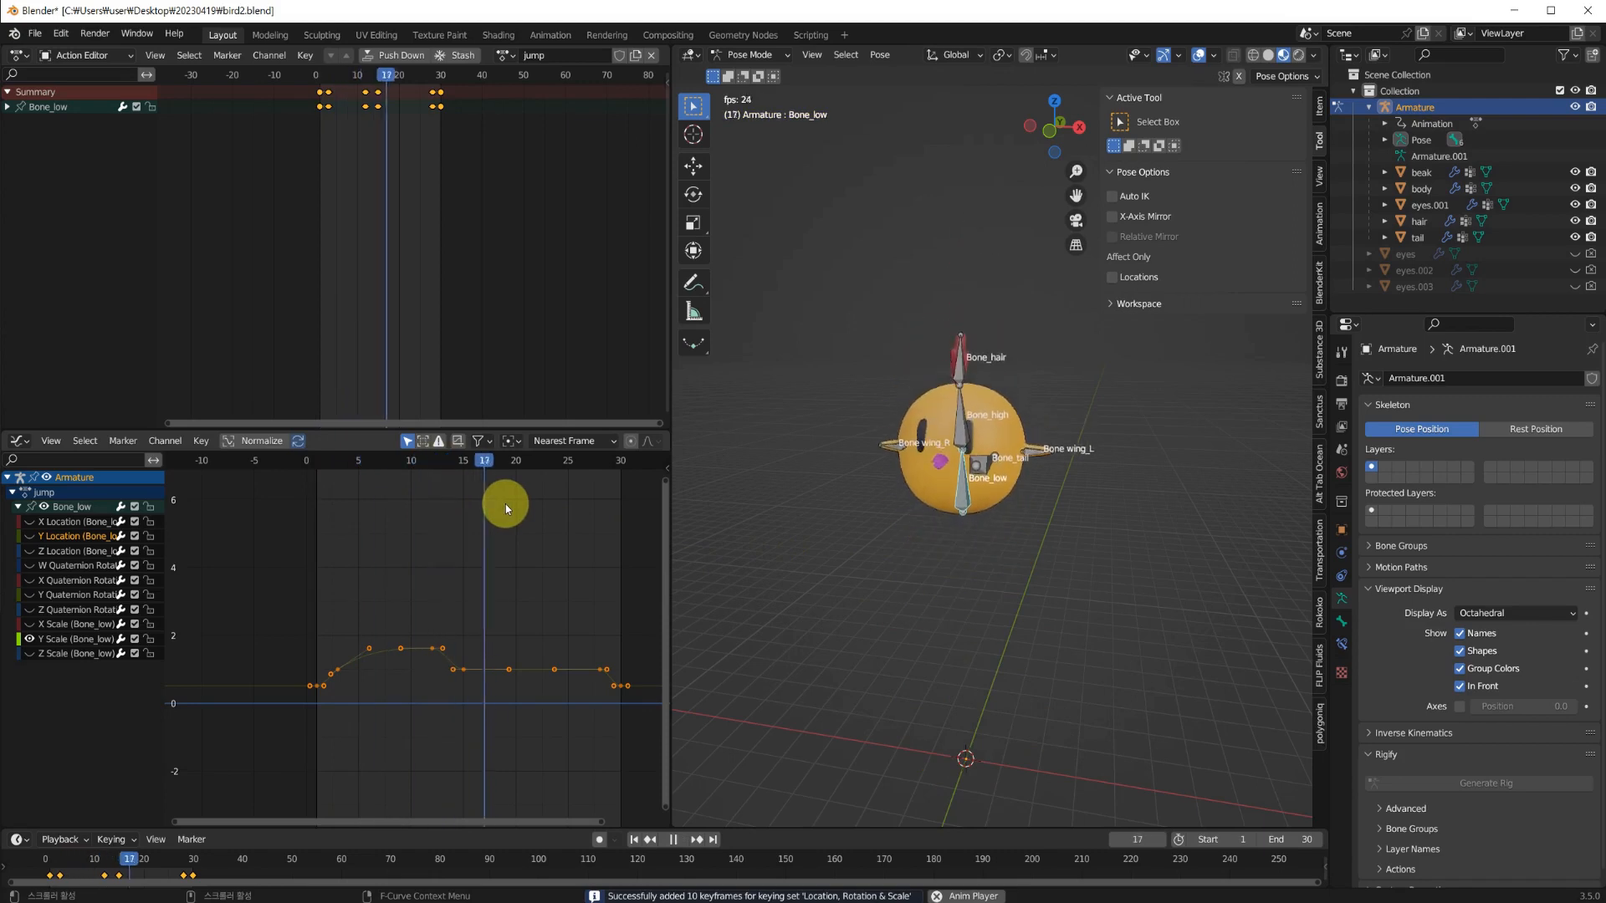
{"action": "key", "text": "Escape"}
{"action": "left_click_drag", "start_coordinate": [315, 465], "coordinate": [619, 535]}
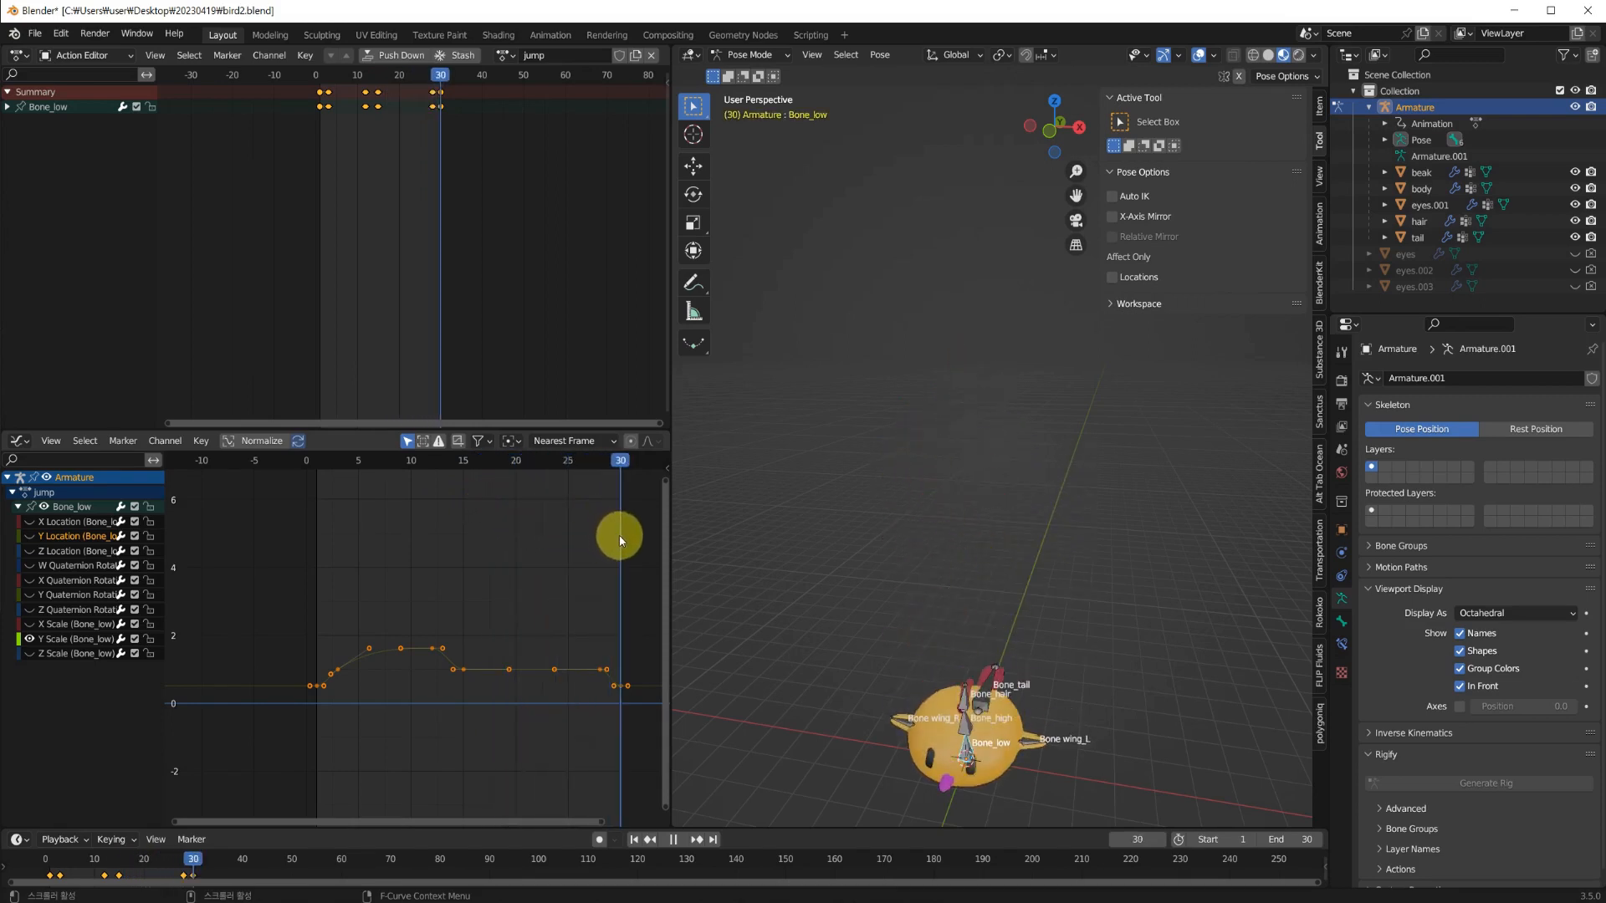
{"action": "middle_click_drag", "start_coordinate": [1127, 710], "coordinate": [1044, 689]}
{"action": "key", "text": "space"}
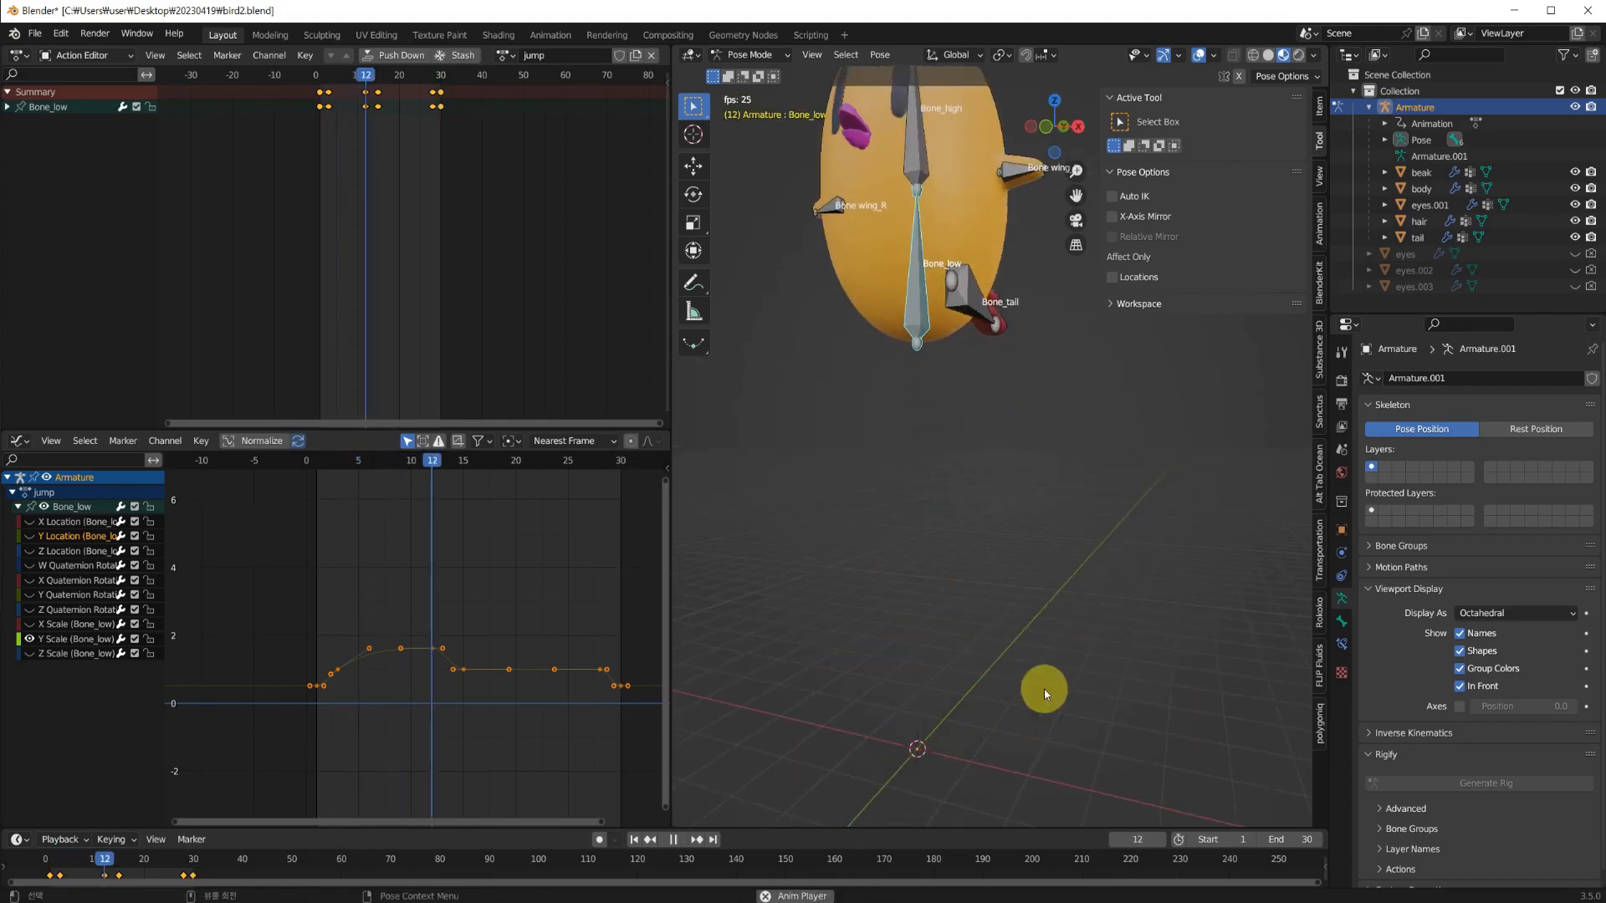
{"action": "scroll", "coordinate": [1043, 689], "scroll_direction": "down", "scroll_amount": 2}
{"action": "left_click_drag", "start_coordinate": [543, 462], "coordinate": [619, 544]}
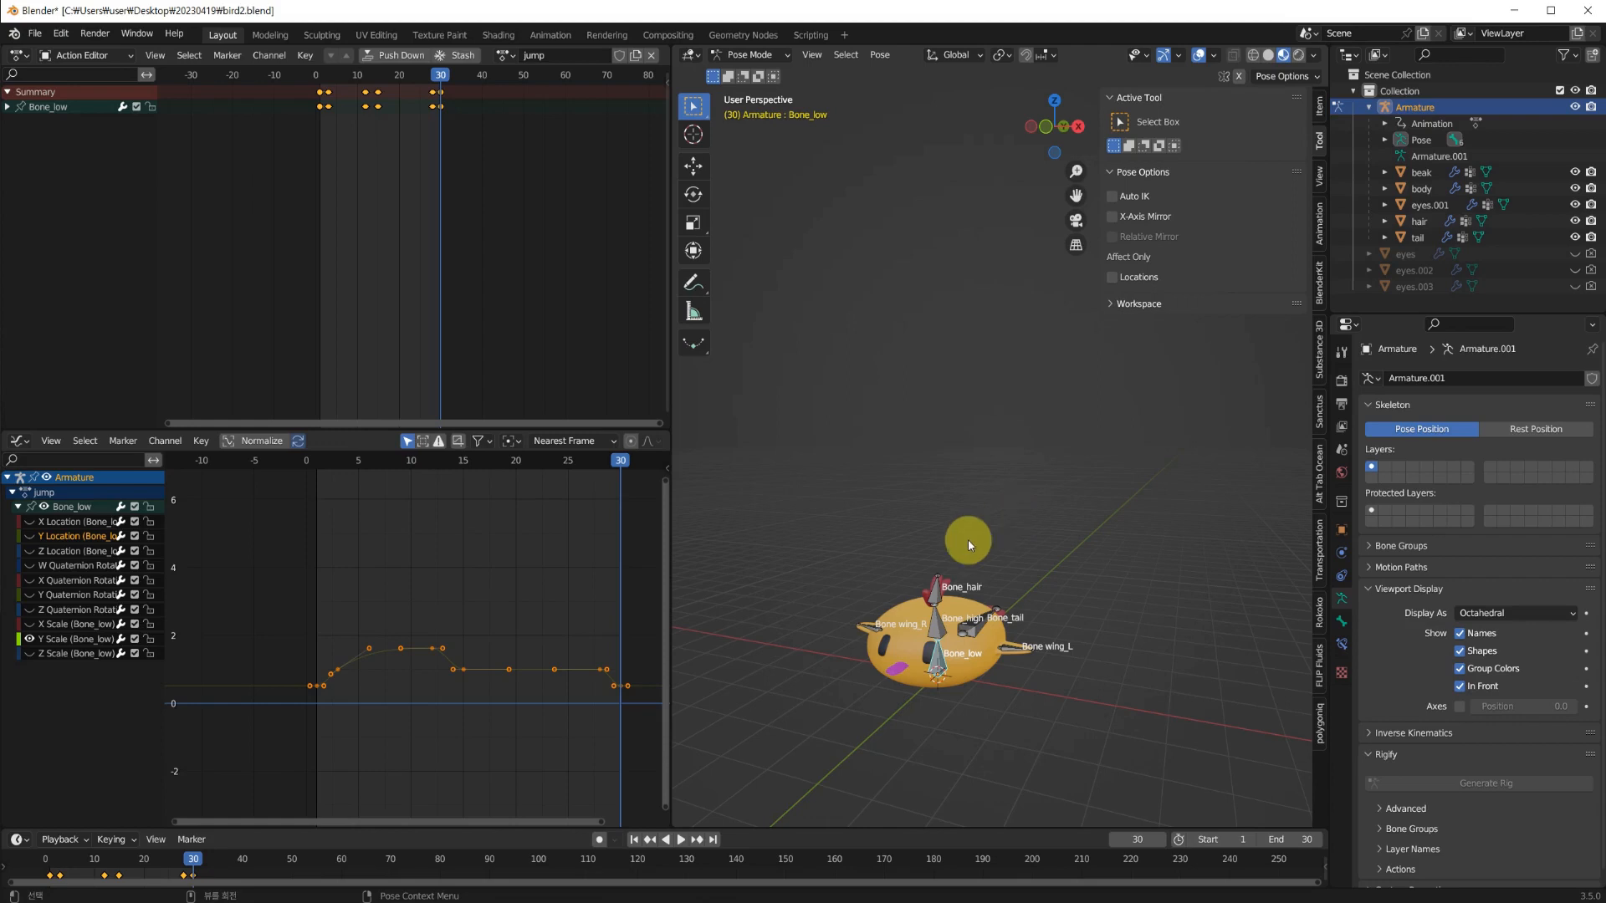
{"action": "middle_click_drag", "start_coordinate": [967, 539], "coordinate": [921, 646]}
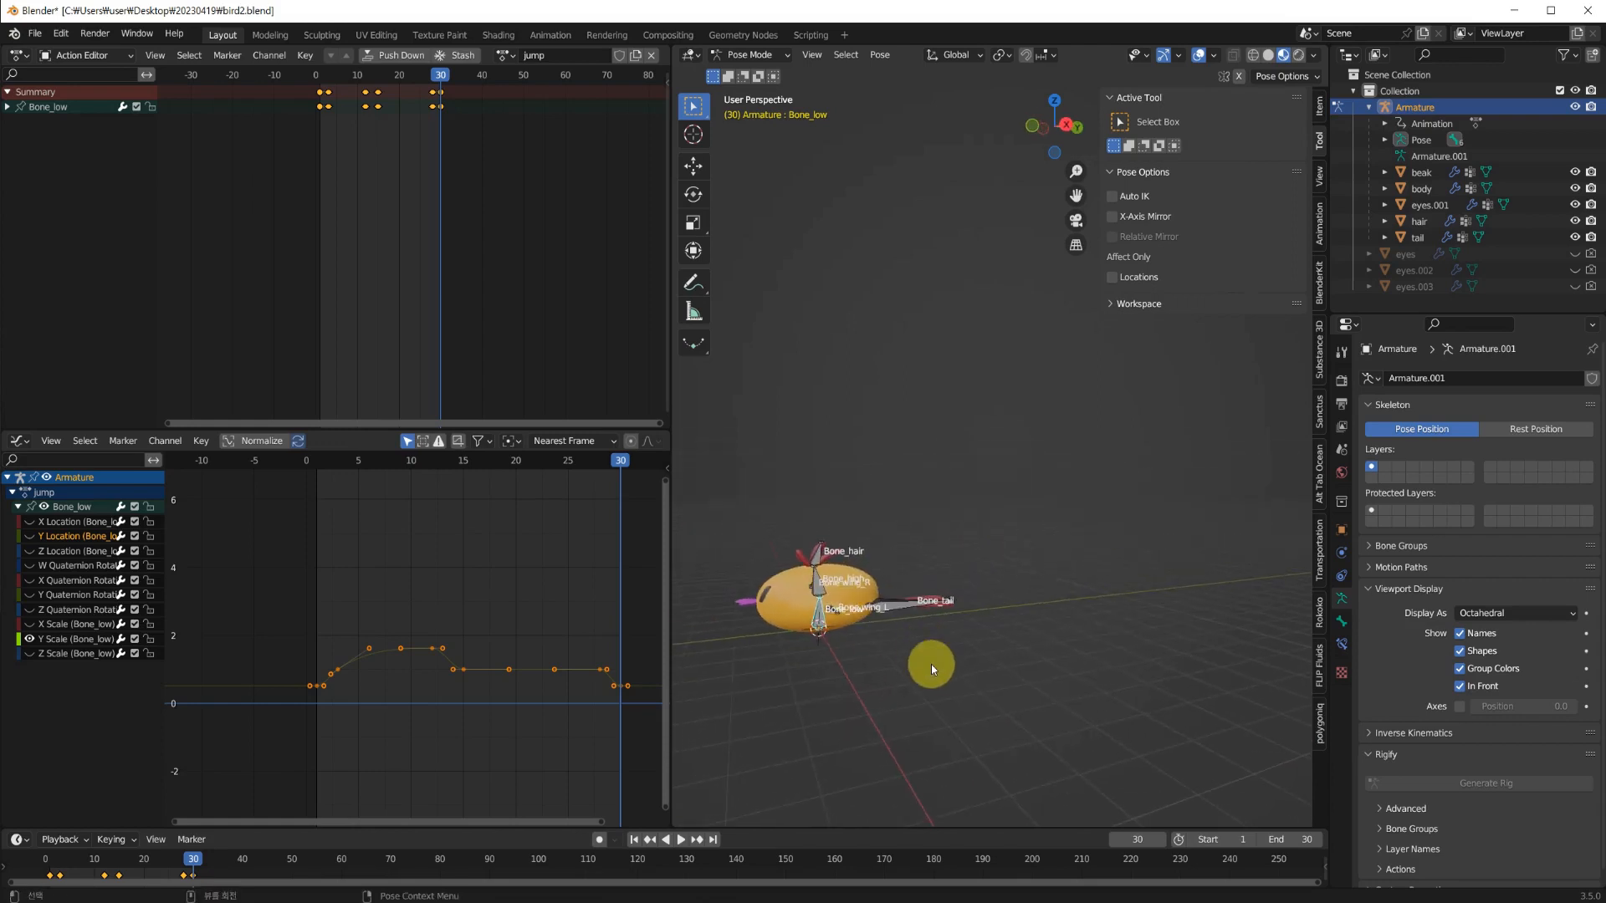
{"action": "key", "text": "space"}
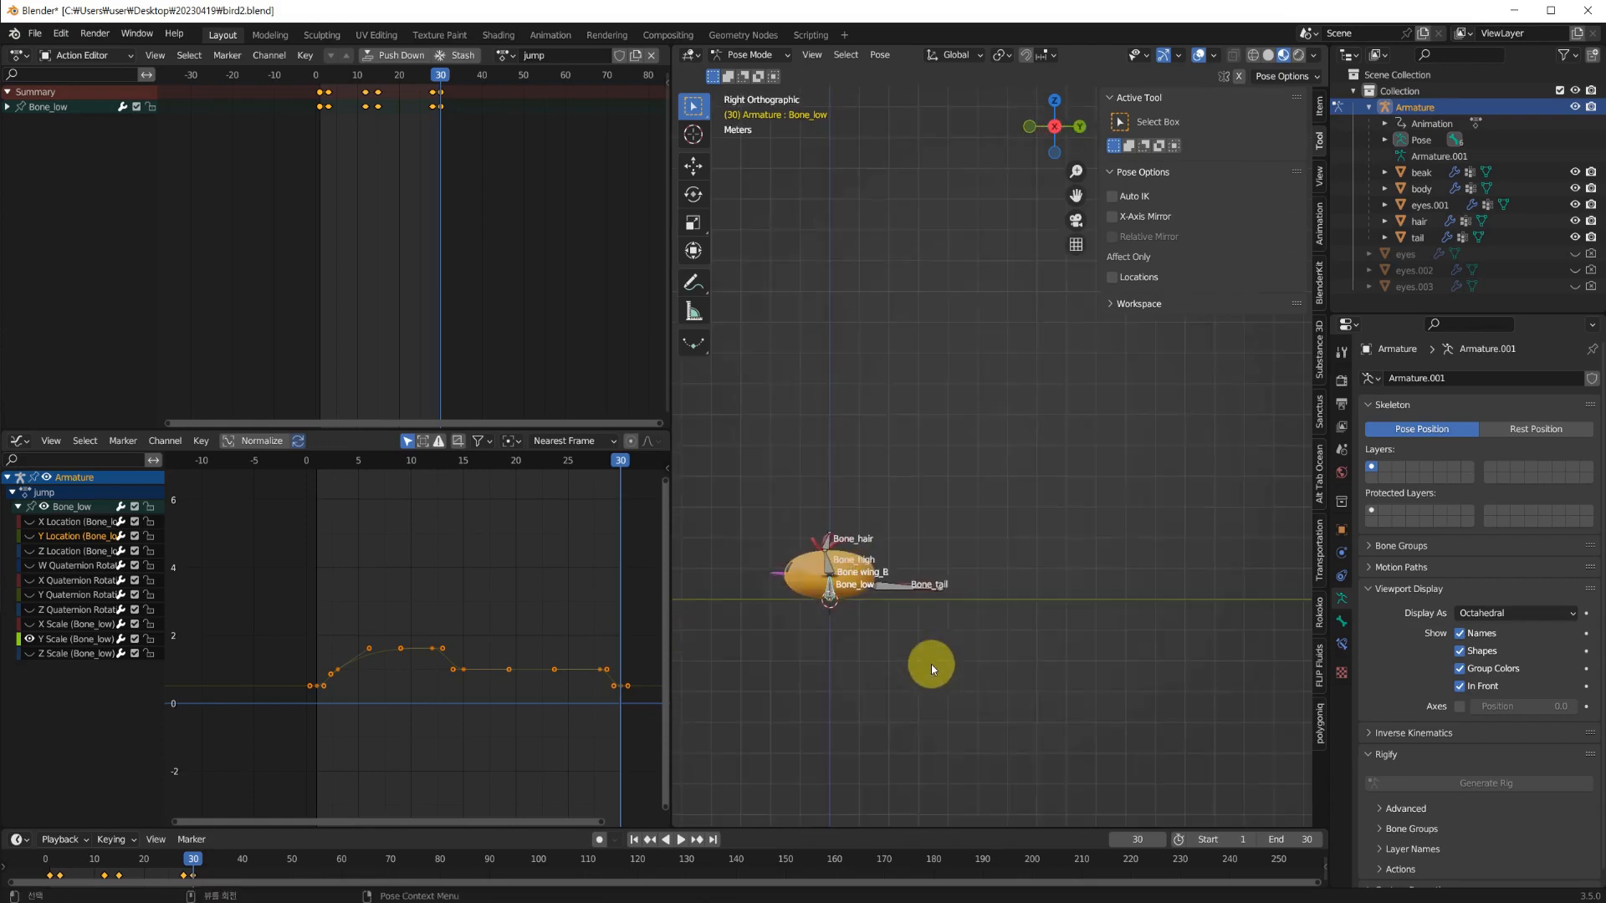
{"action": "key", "text": "KP_3"}
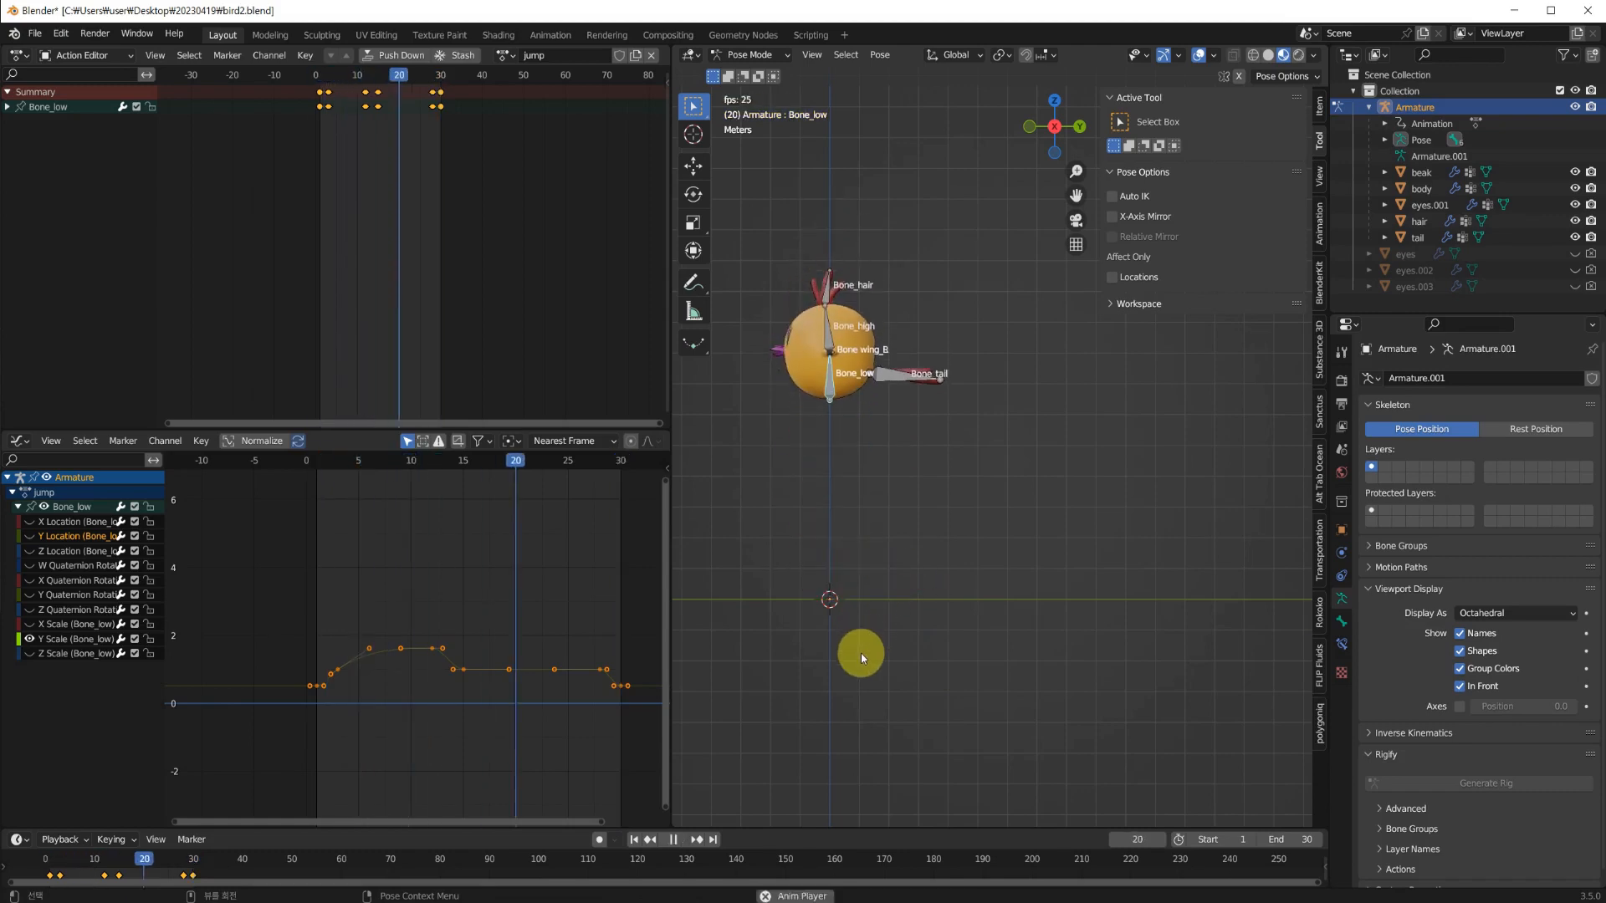
{"action": "key", "text": "space"}
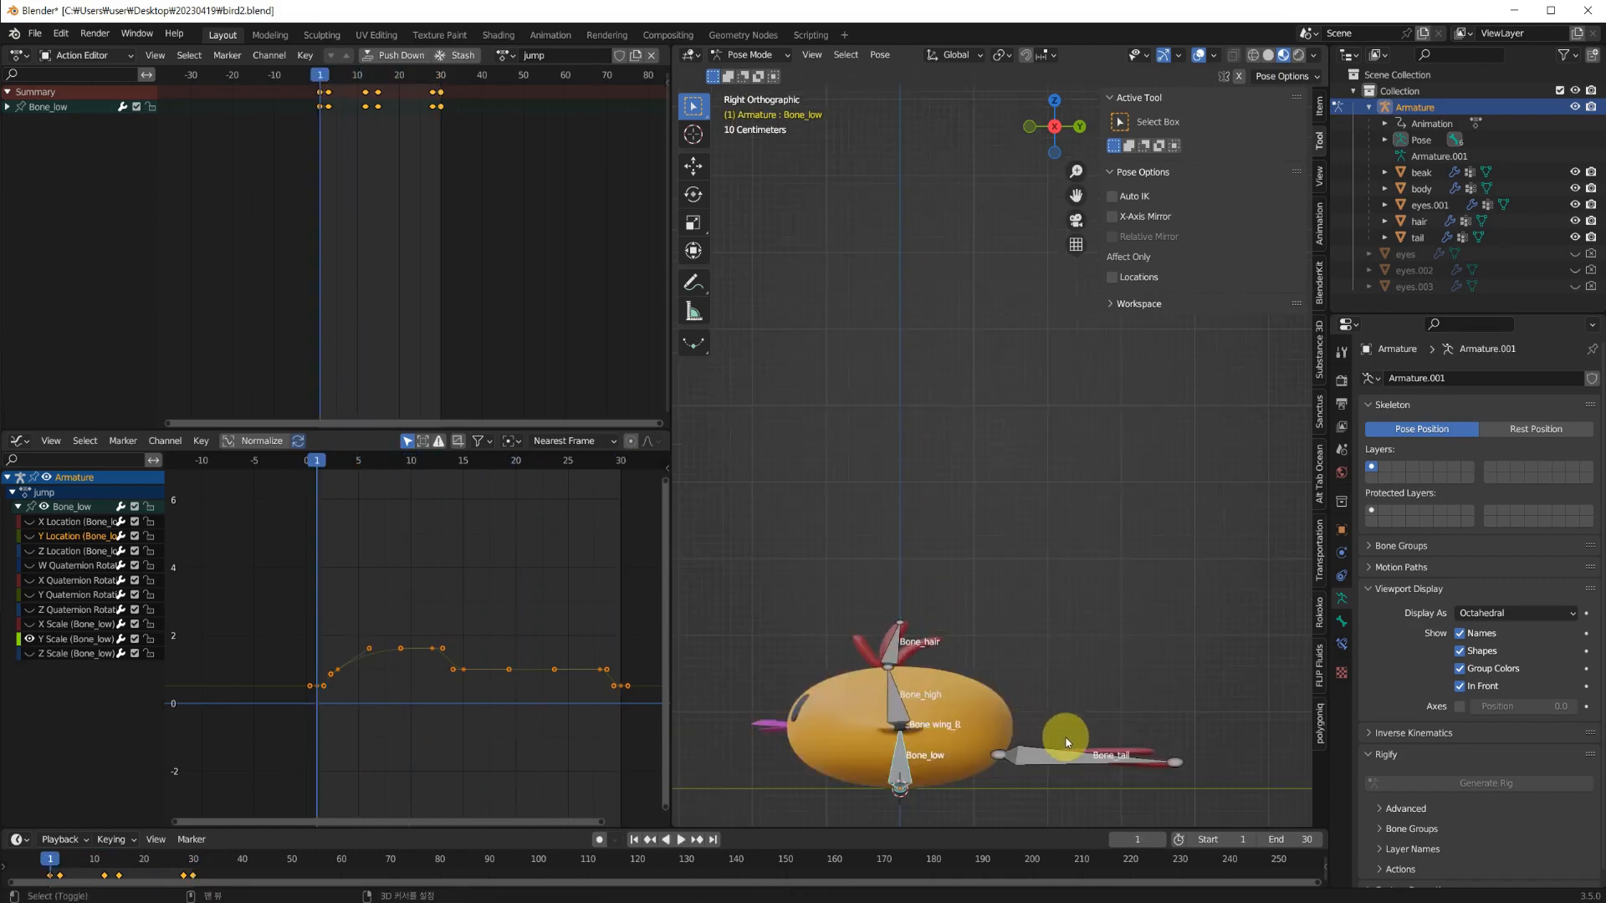
At frame 1, rotate Bone_tail upward by -14.5° in the right view and keyframe its location, rotation and scale.
{"action": "middle_click_drag", "start_coordinate": [1065, 737], "coordinate": [1037, 561], "text": "shift"}
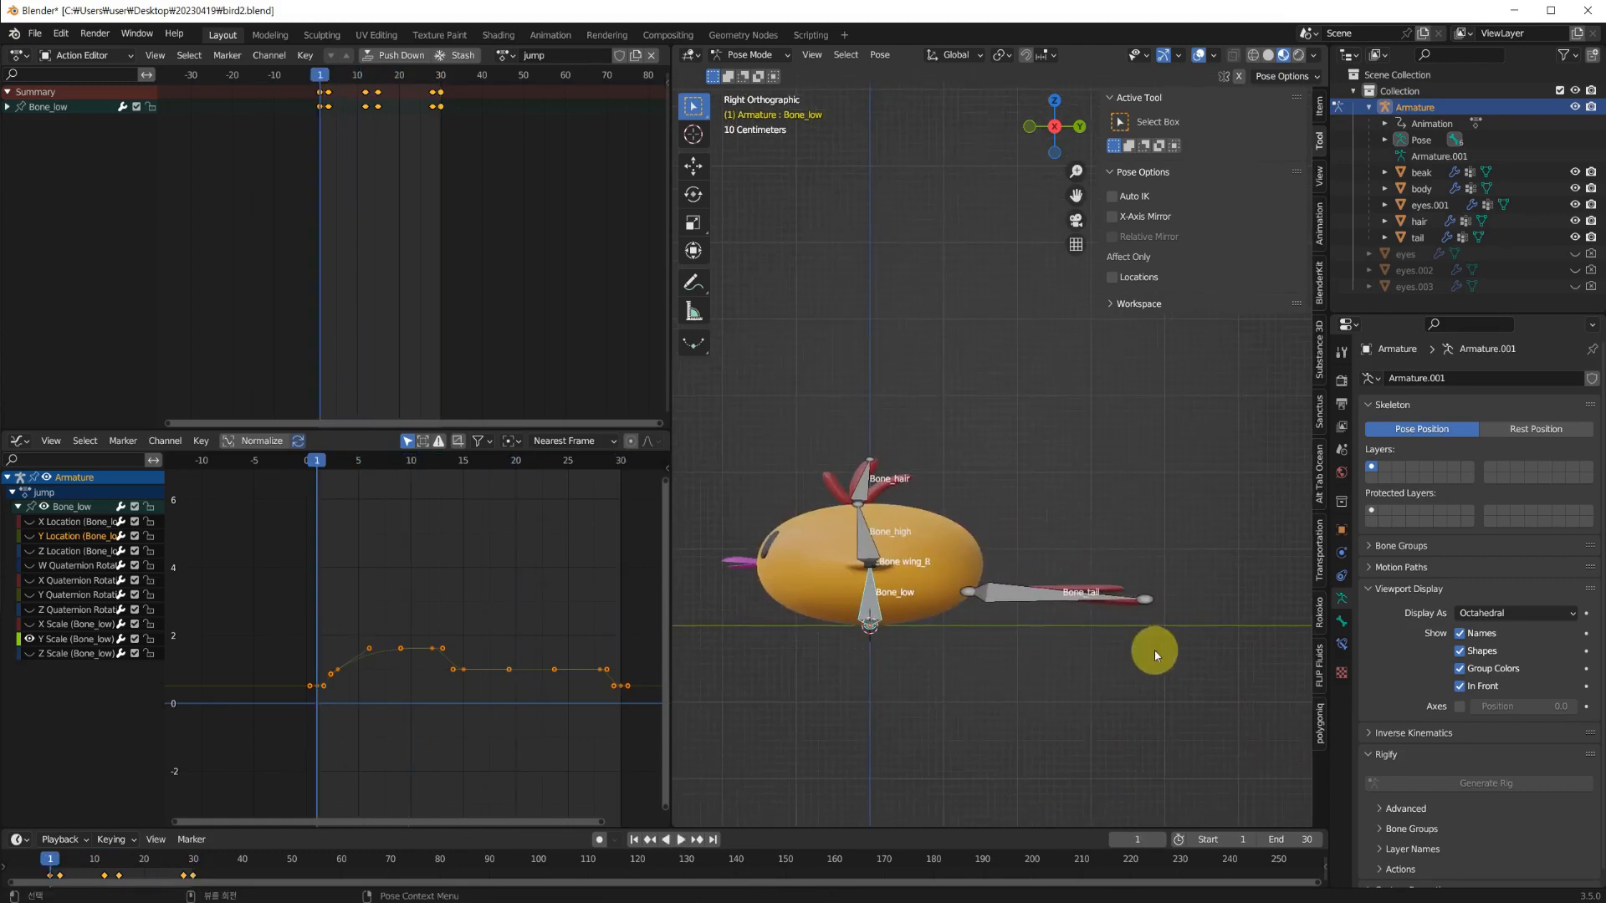
{"action": "left_click", "coordinate": [1006, 599]}
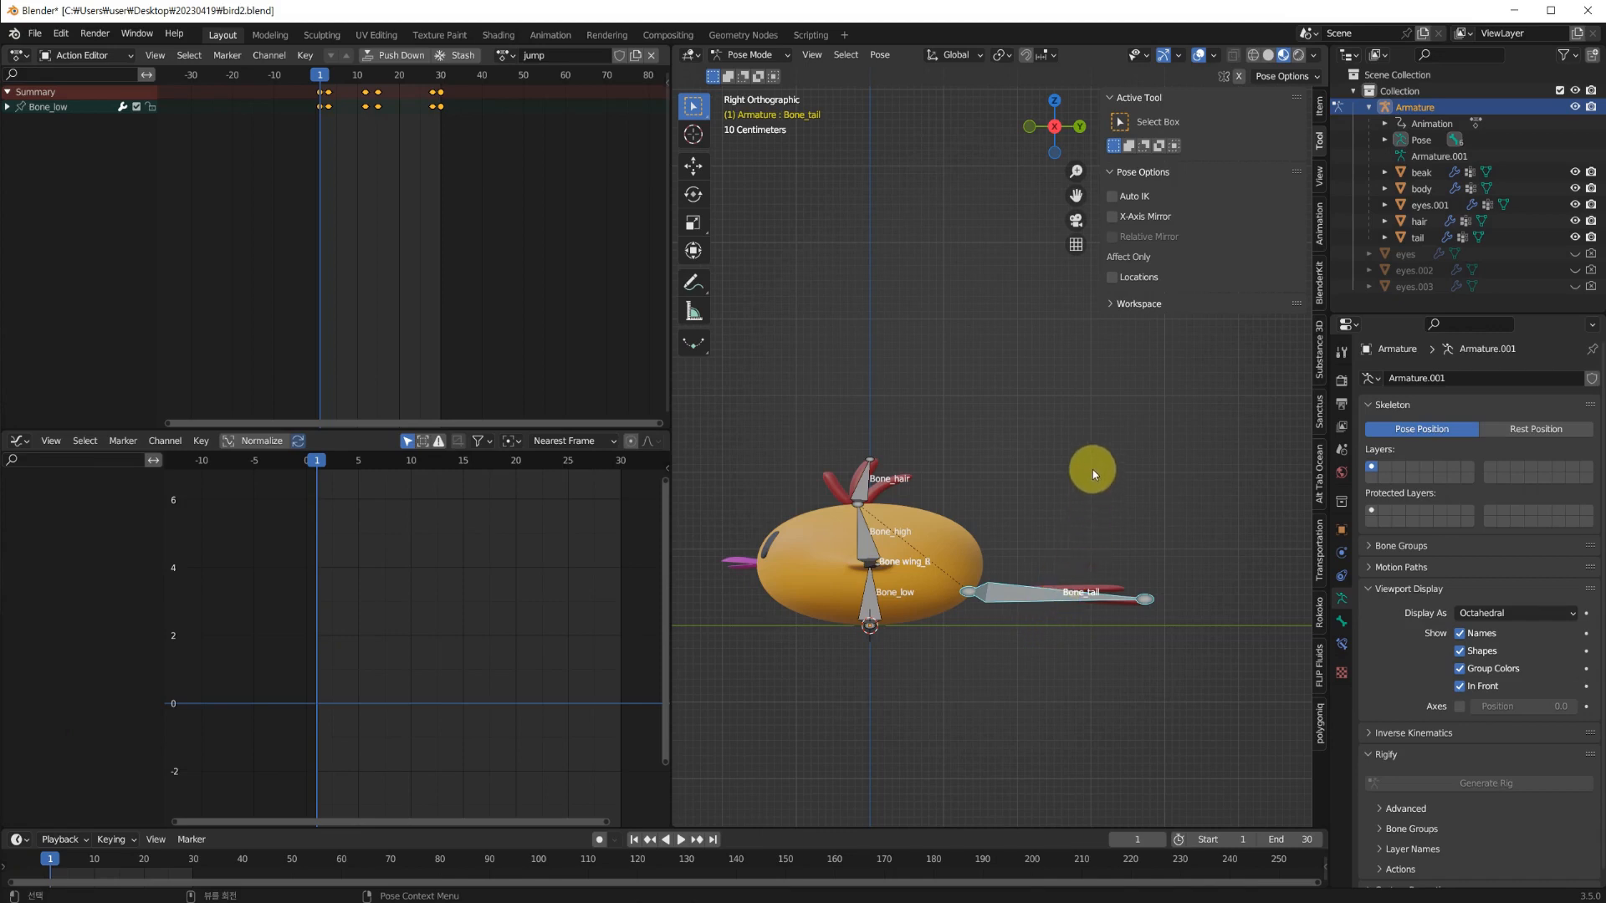
{"action": "key", "text": "i"}
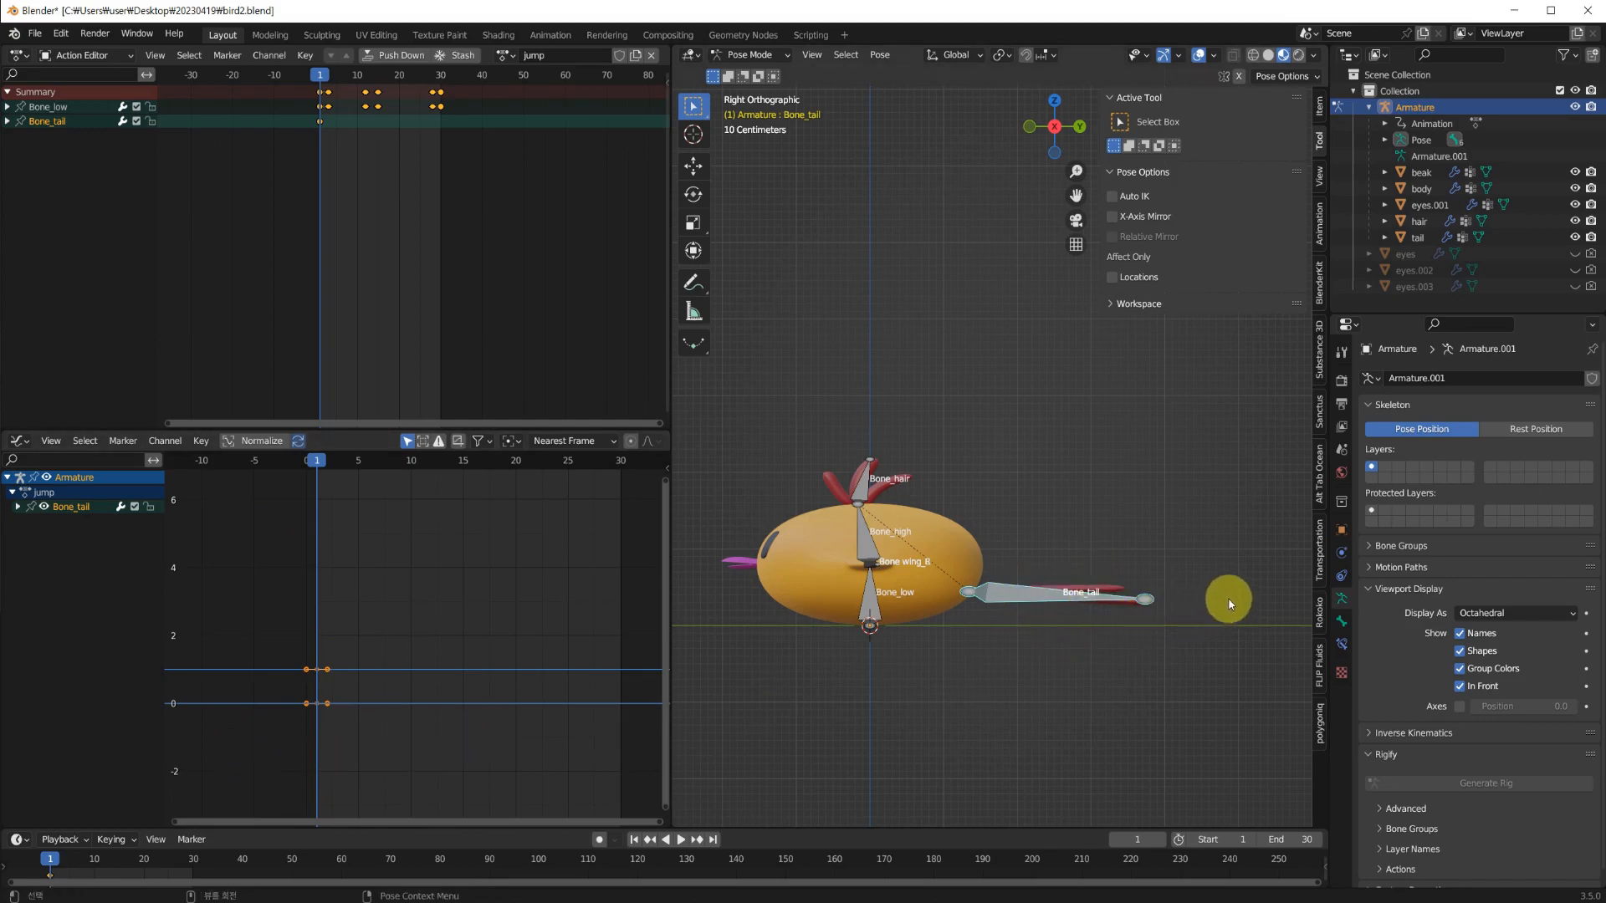
{"action": "key", "text": "r"}
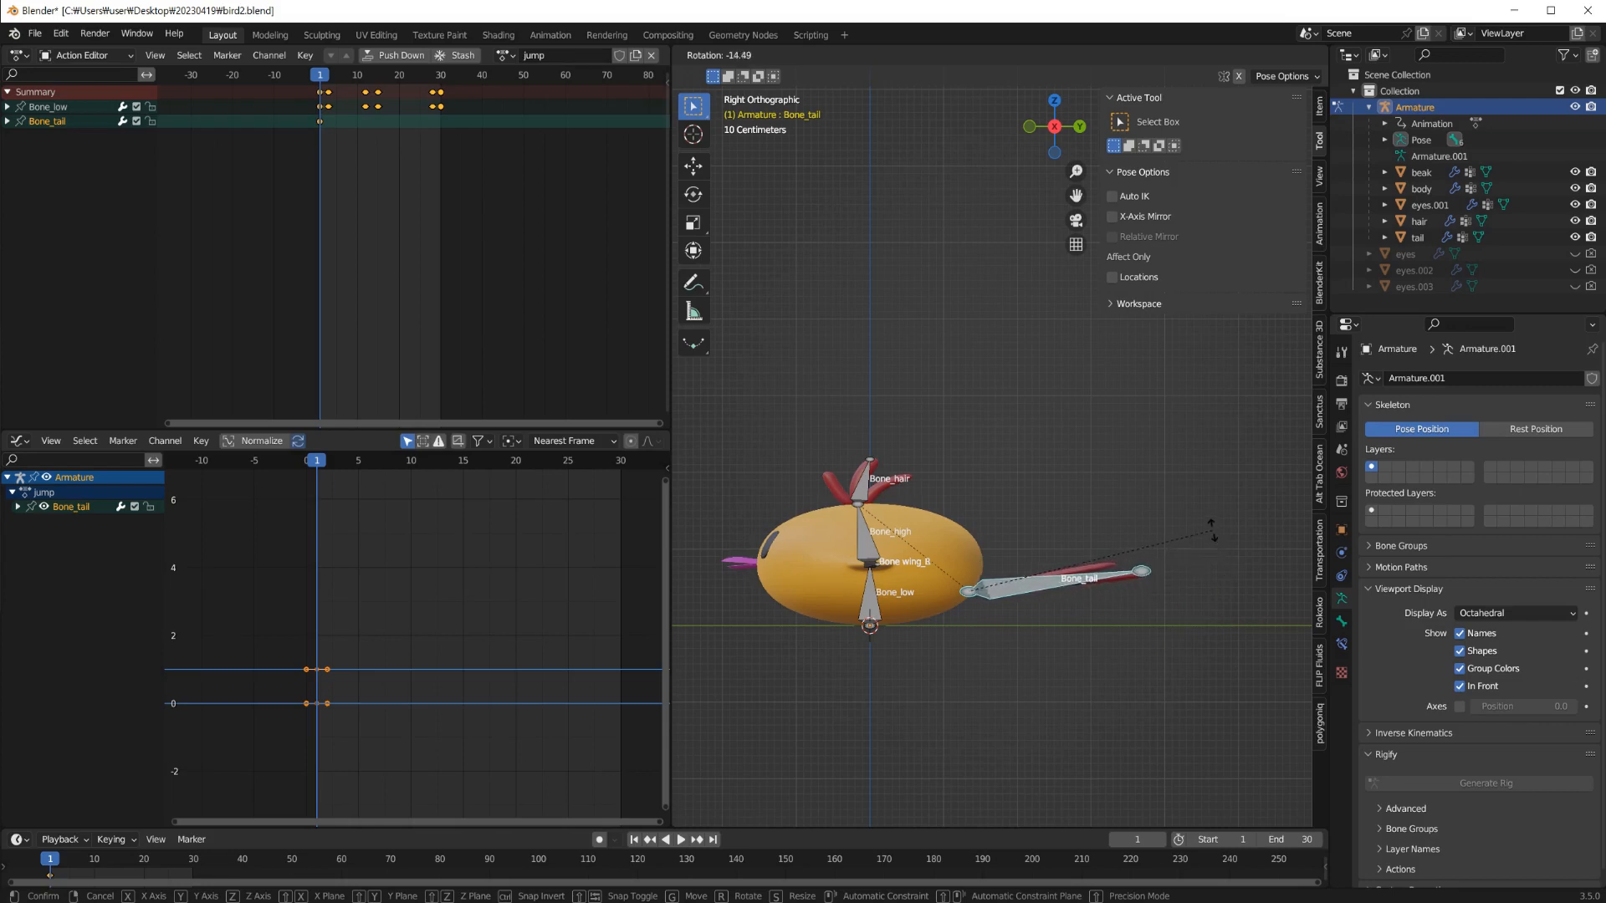
{"action": "left_click", "coordinate": [1212, 531]}
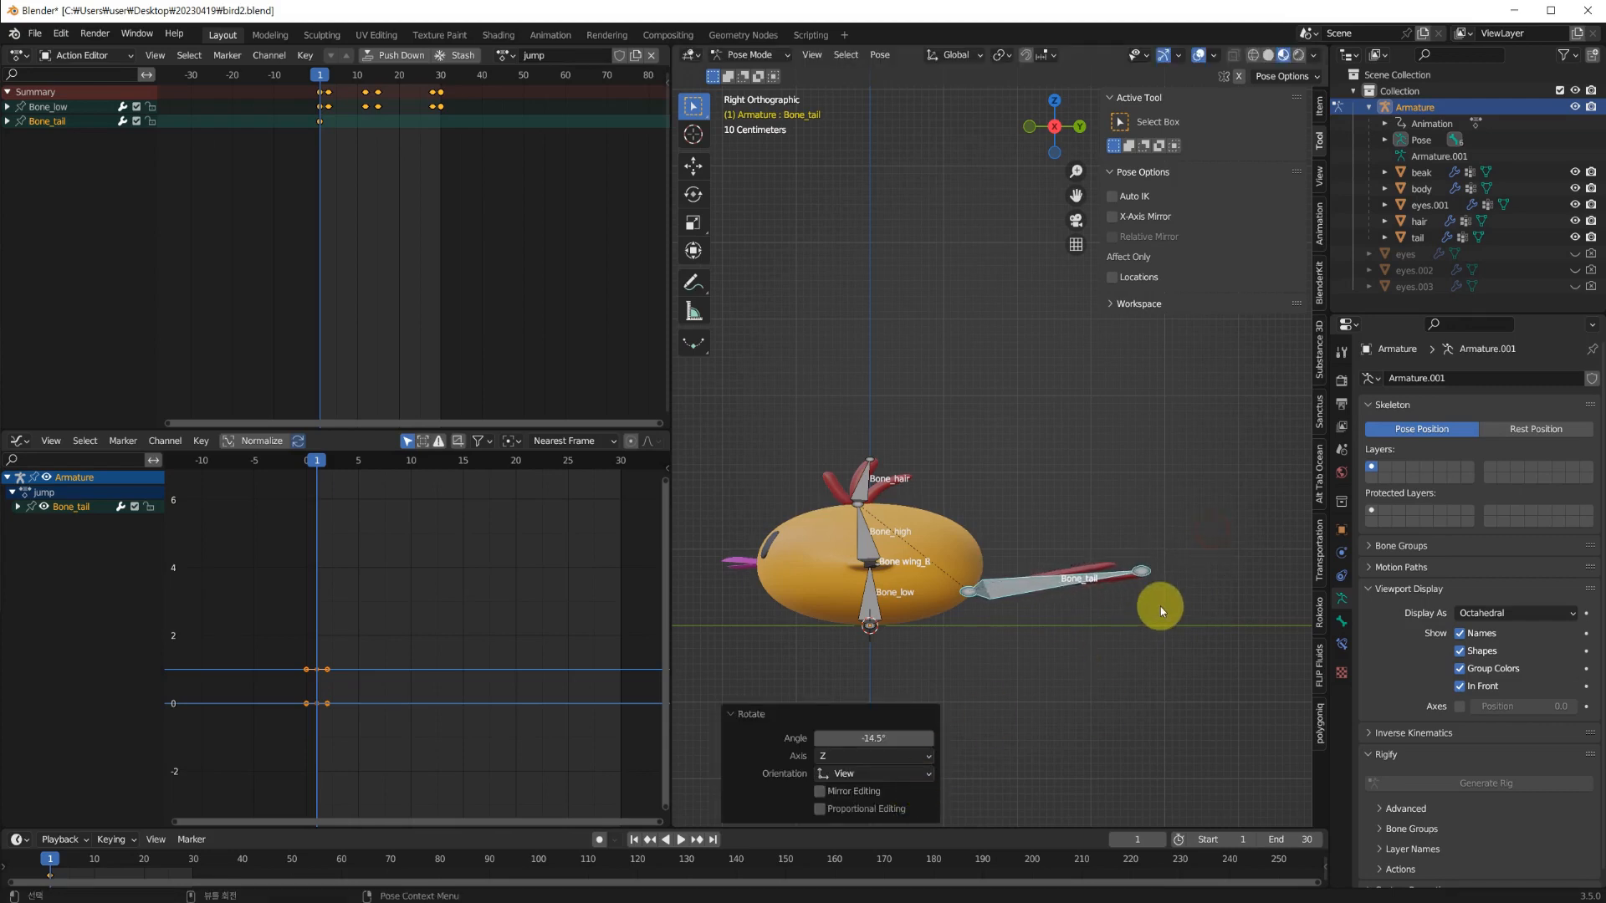
{"action": "key", "text": "i"}
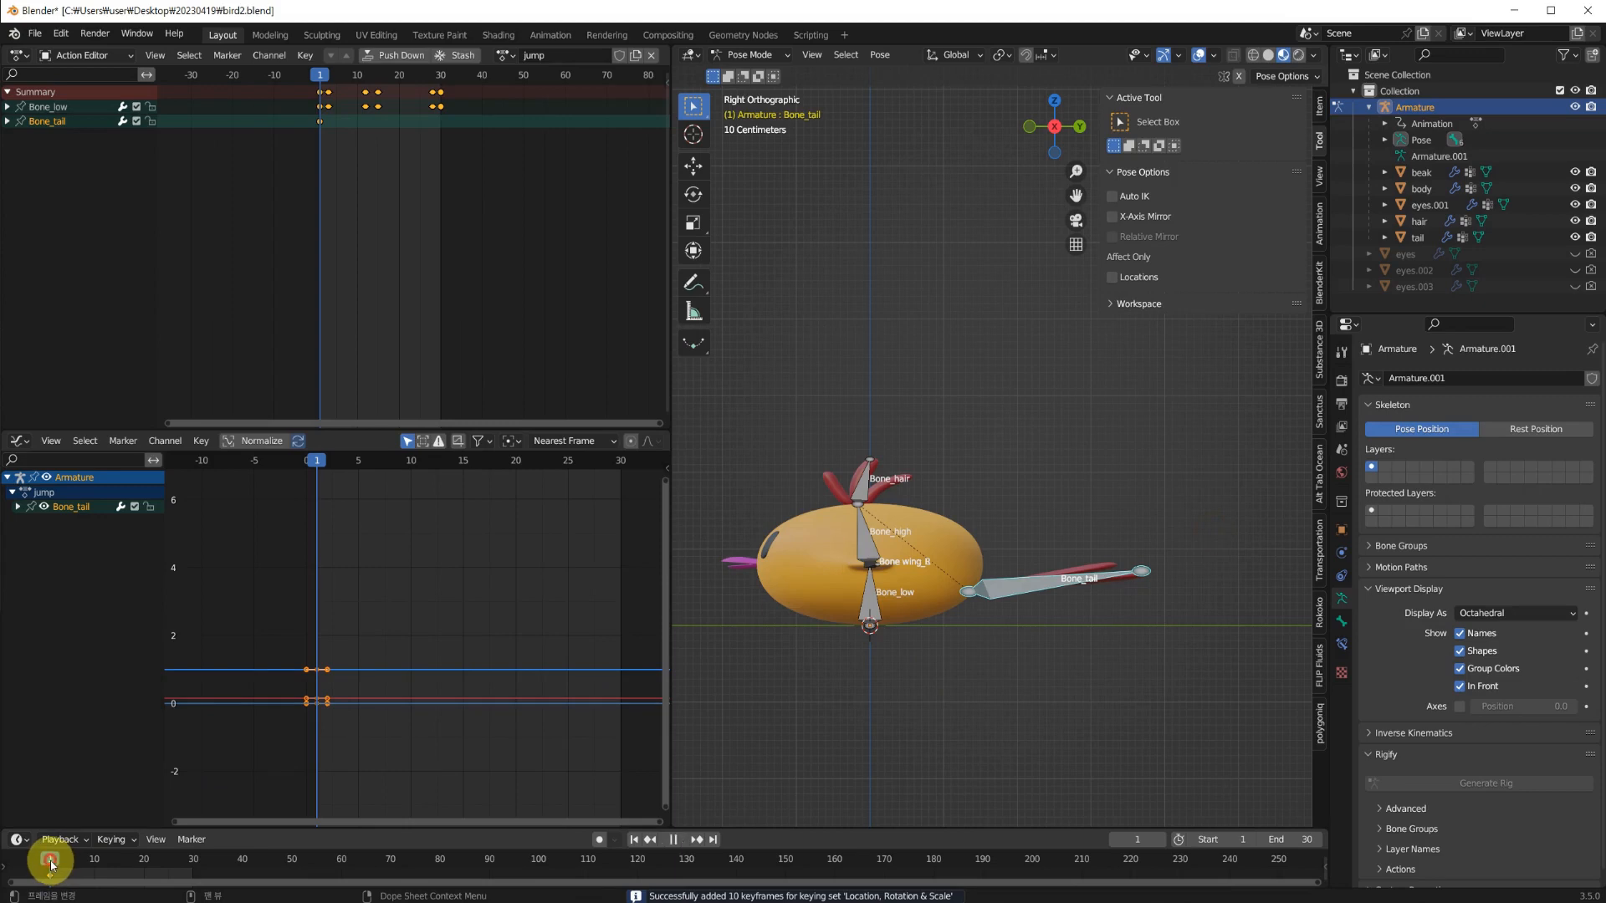
At frame 4, rotate Bone_tail downward by 47.4° in the right view and keyframe its location, rotation and scale.
{"action": "left_click_drag", "start_coordinate": [50, 864], "coordinate": [60, 871]}
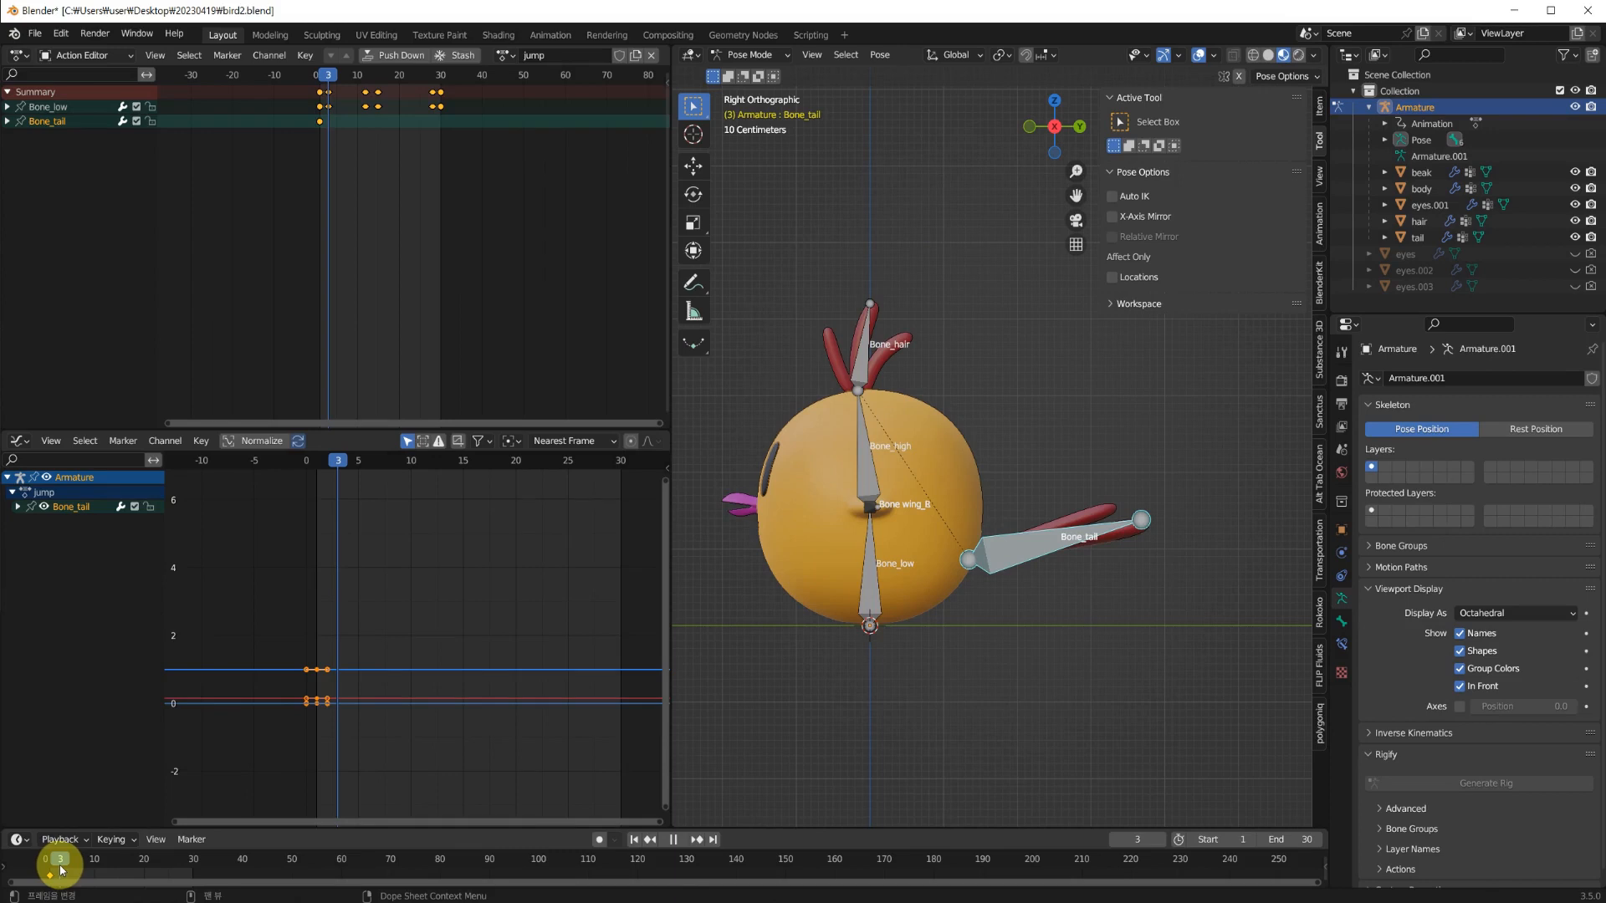
{"action": "left_click_drag", "start_coordinate": [61, 870], "coordinate": [65, 871]}
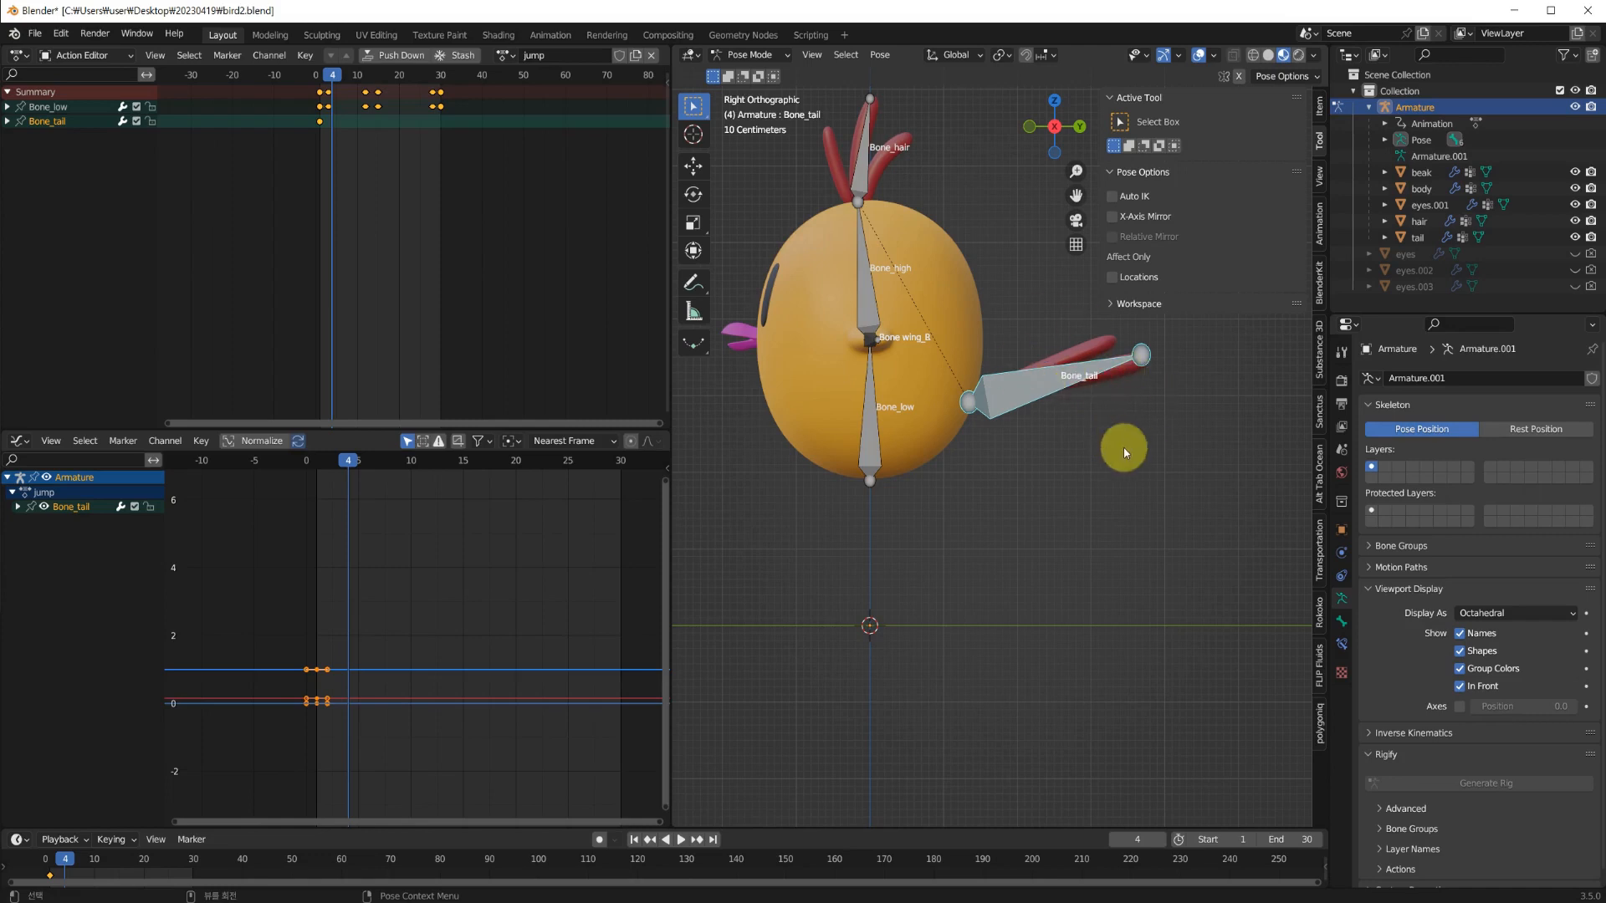
{"action": "key", "text": "r"}
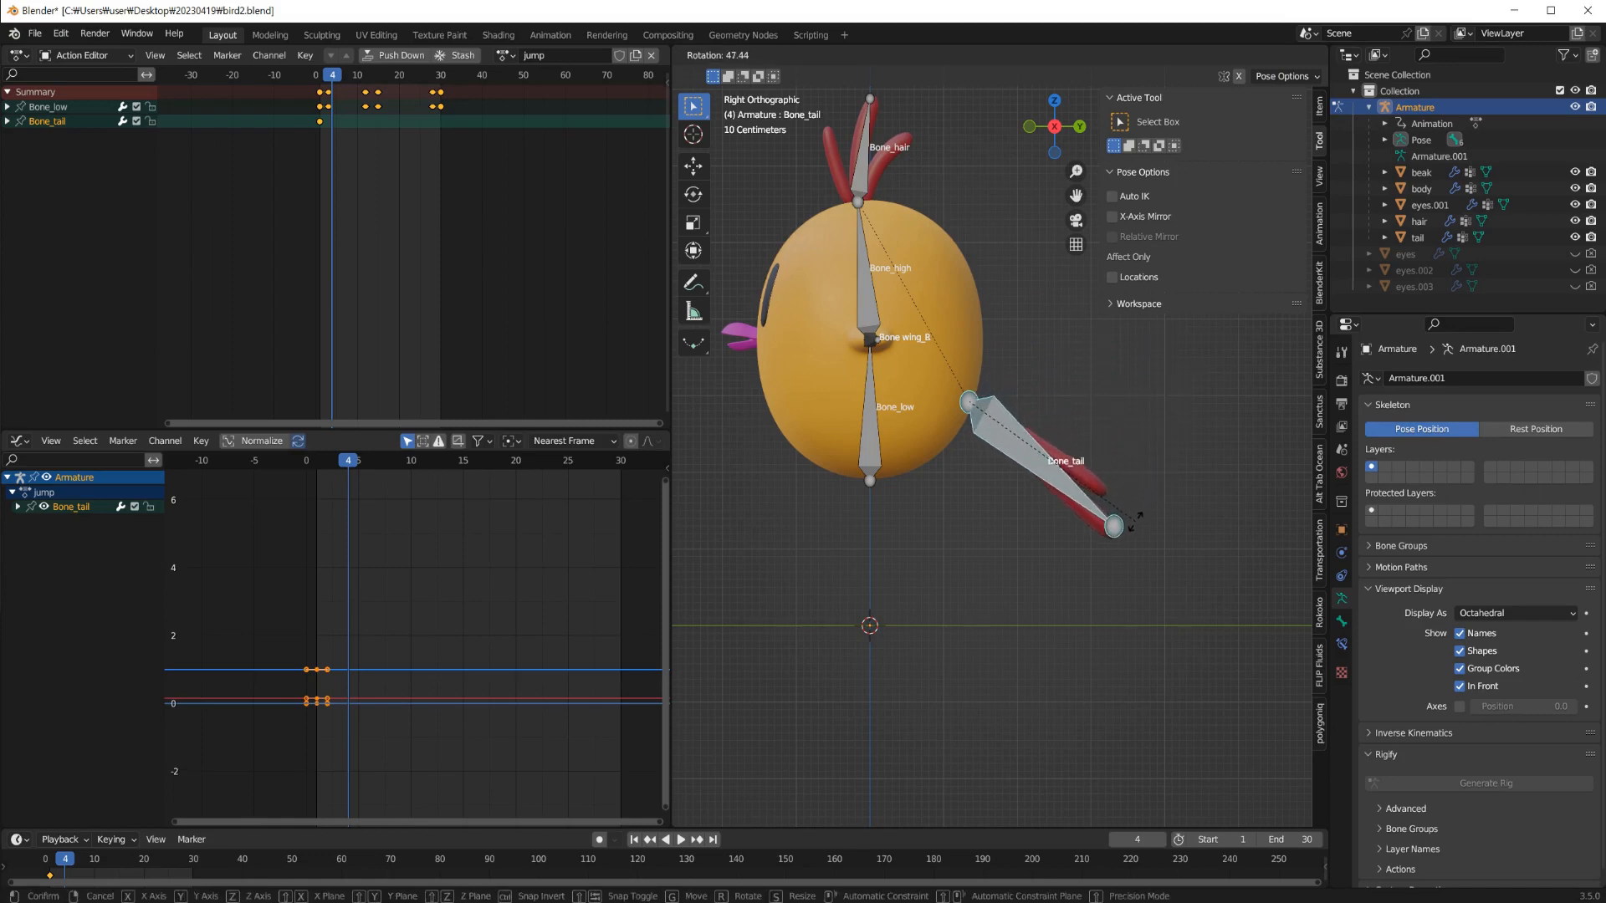
{"action": "left_click", "coordinate": [1134, 520]}
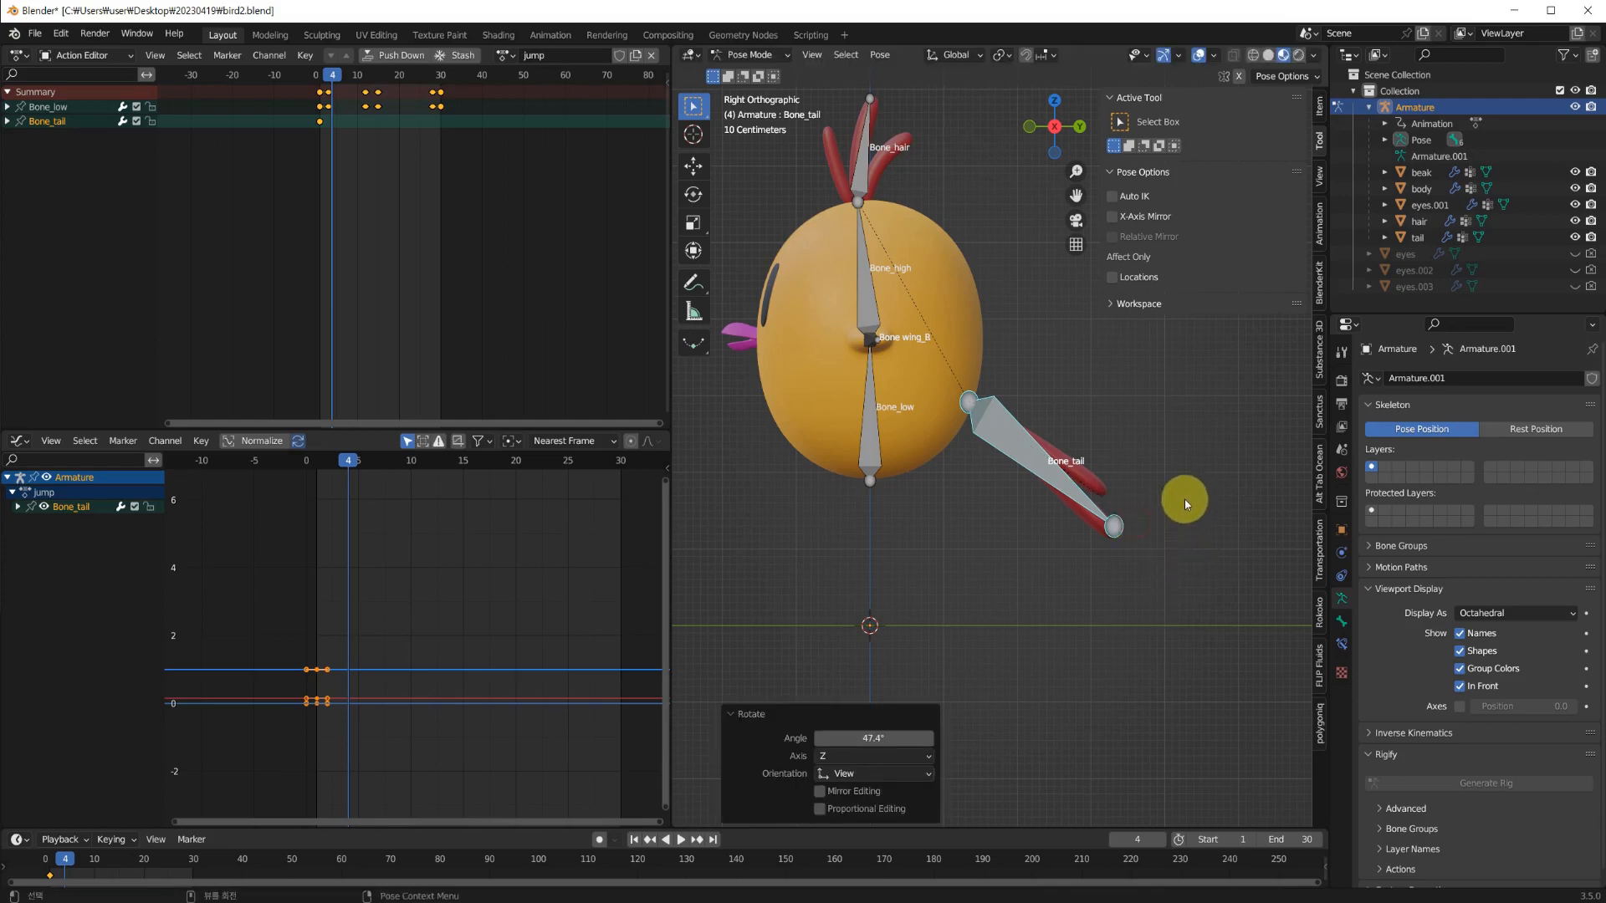
{"action": "key", "text": "i"}
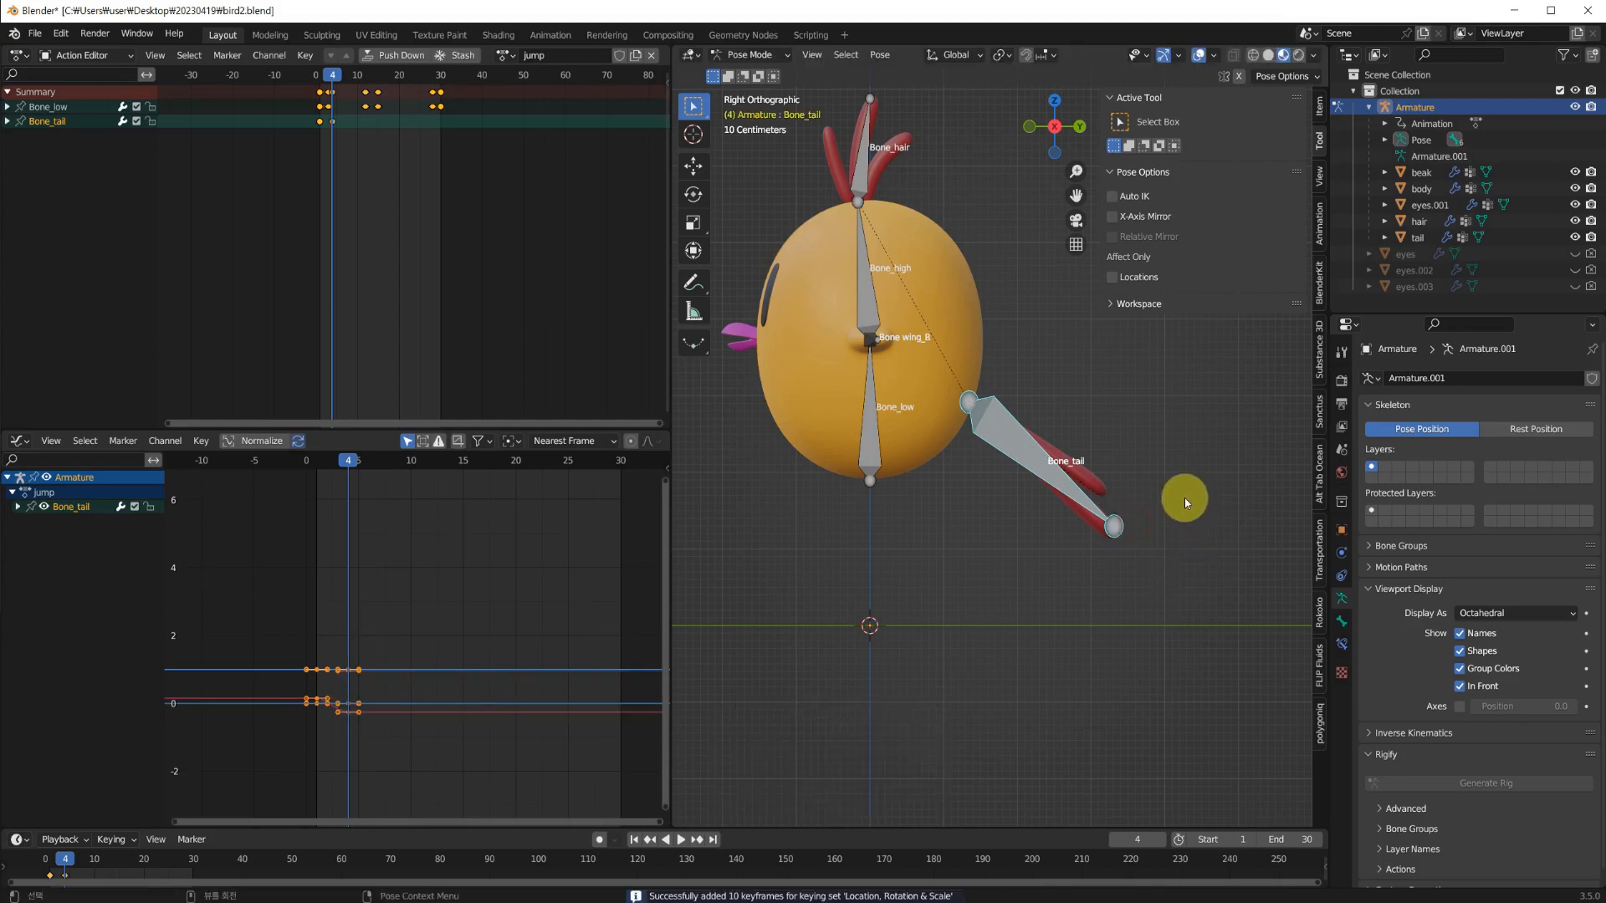
Expand Bone_tail's channels in the Graph Editor and hide every curve except X Quaternion Rotation.
{"action": "left_click", "coordinate": [18, 507]}
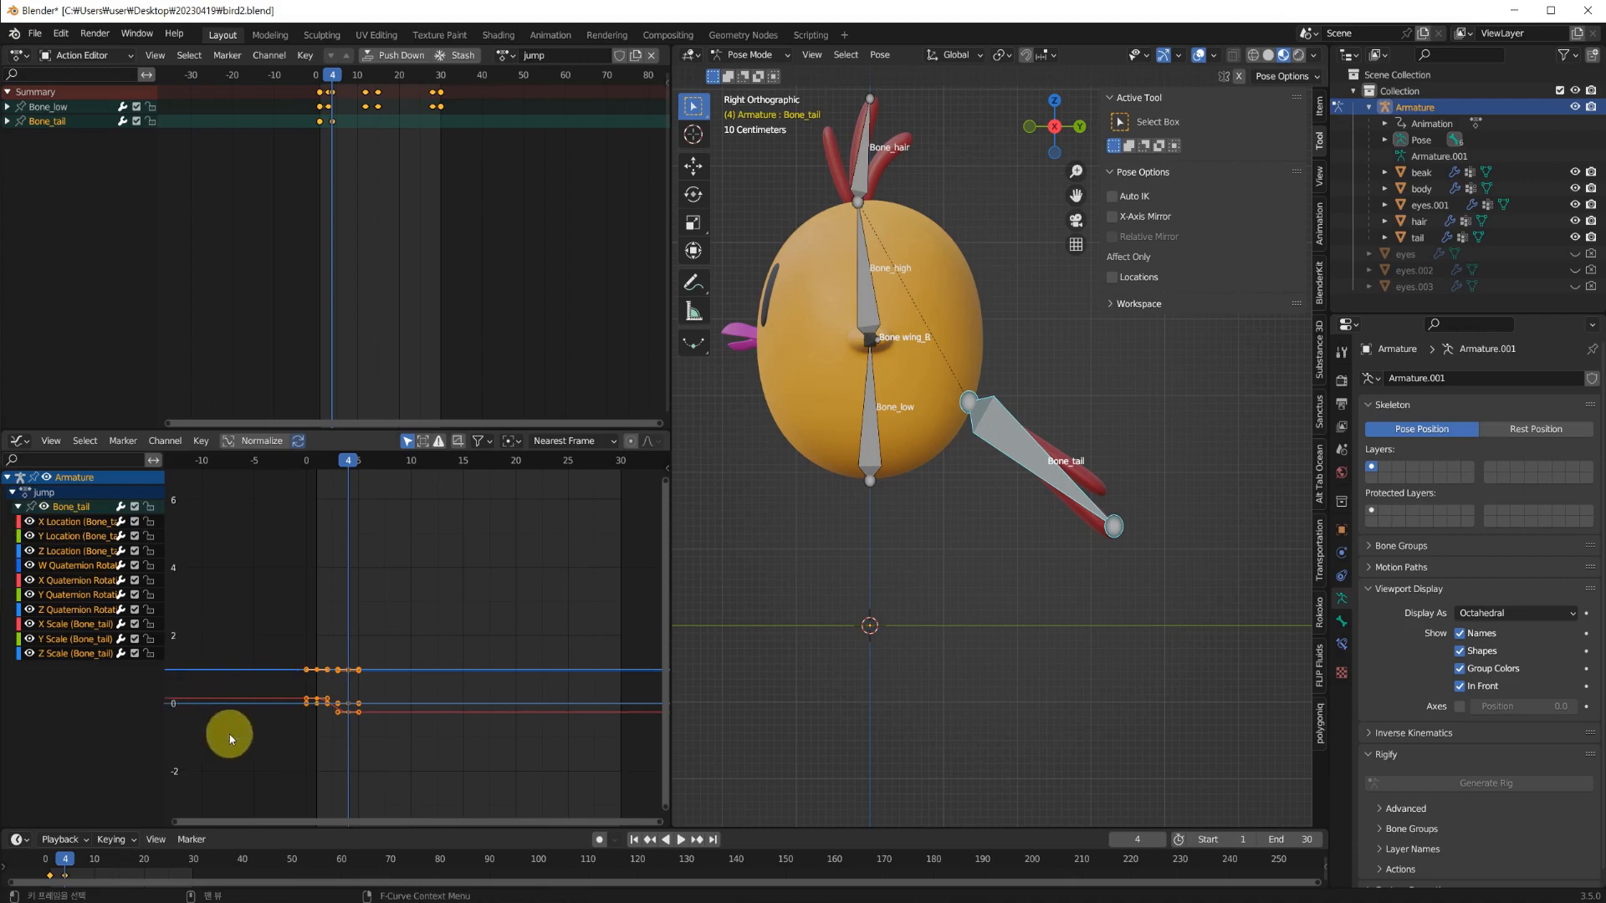
{"action": "scroll", "coordinate": [353, 703], "scroll_direction": "up", "scroll_amount": 7}
{"action": "middle_click_drag", "start_coordinate": [353, 702], "coordinate": [373, 660]}
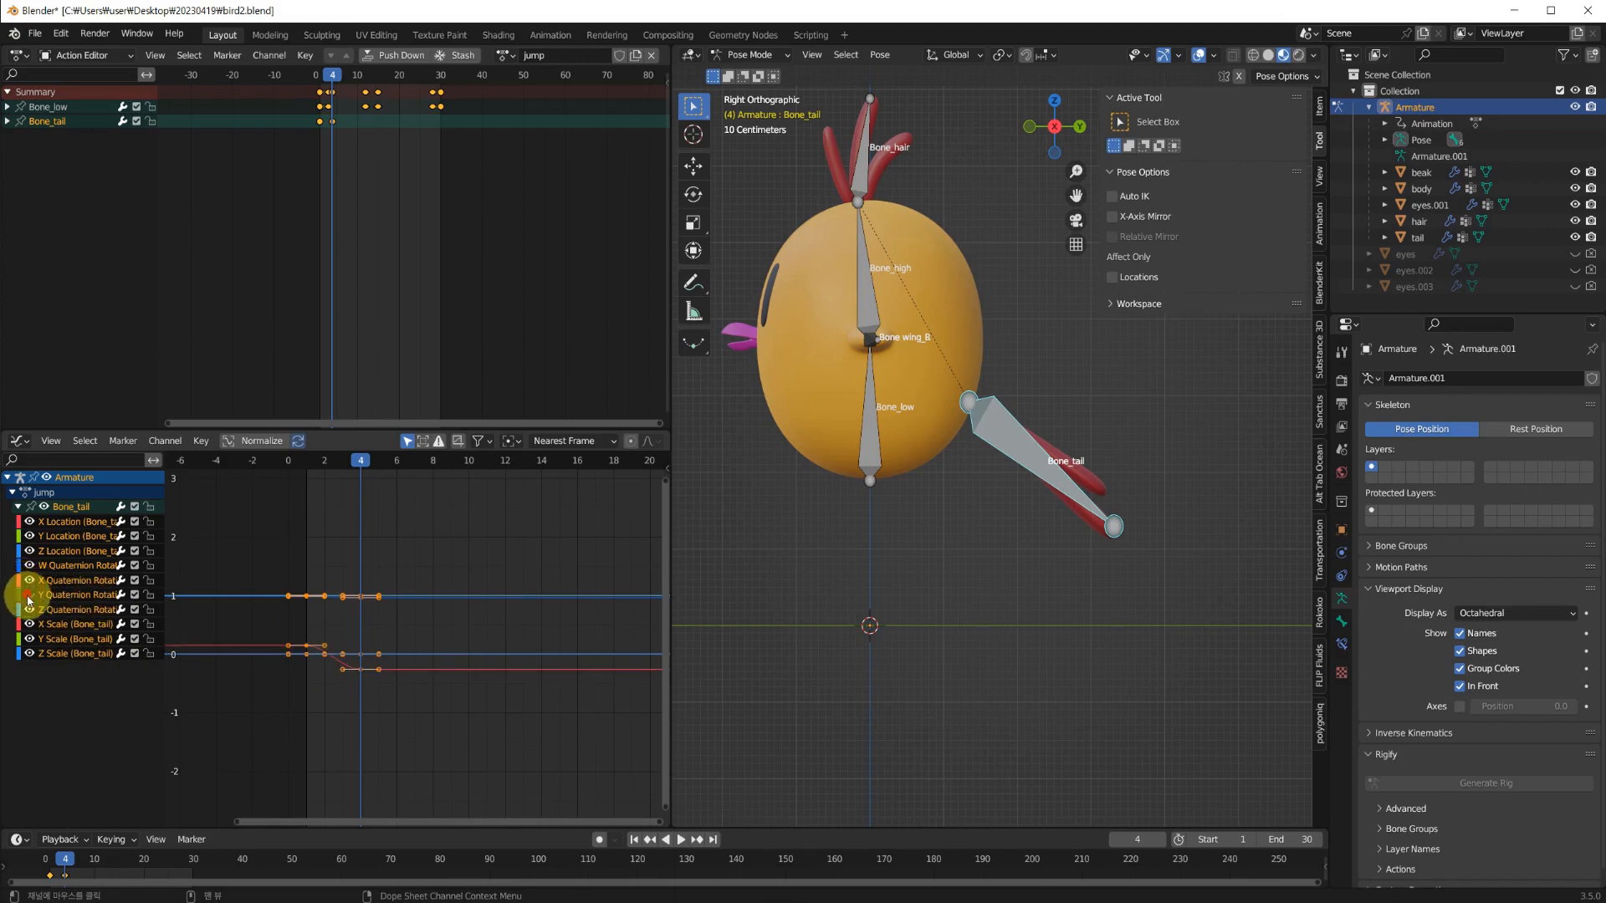
{"action": "left_click_drag", "start_coordinate": [29, 596], "coordinate": [37, 665]}
{"action": "left_click_drag", "start_coordinate": [29, 521], "coordinate": [29, 567]}
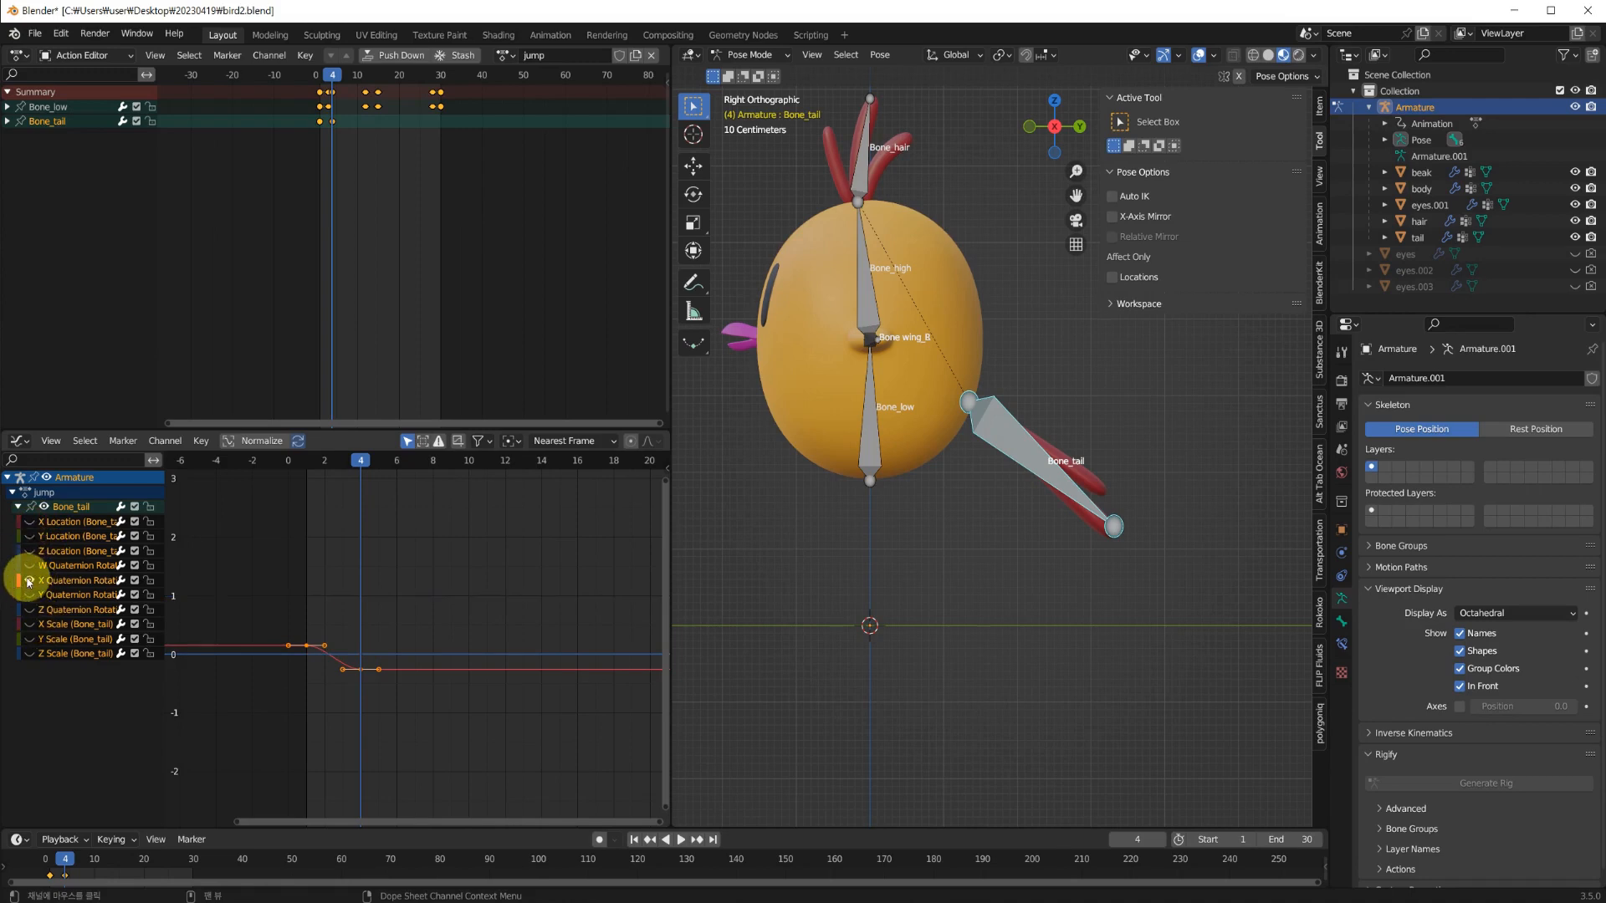
{"action": "left_click", "coordinate": [337, 629]}
Copy Bone_tail's pose from frame 1, paste it at frame 30 and keyframe its location, rotation and scale there.
{"action": "scroll", "coordinate": [901, 644], "scroll_direction": "down", "scroll_amount": 4}
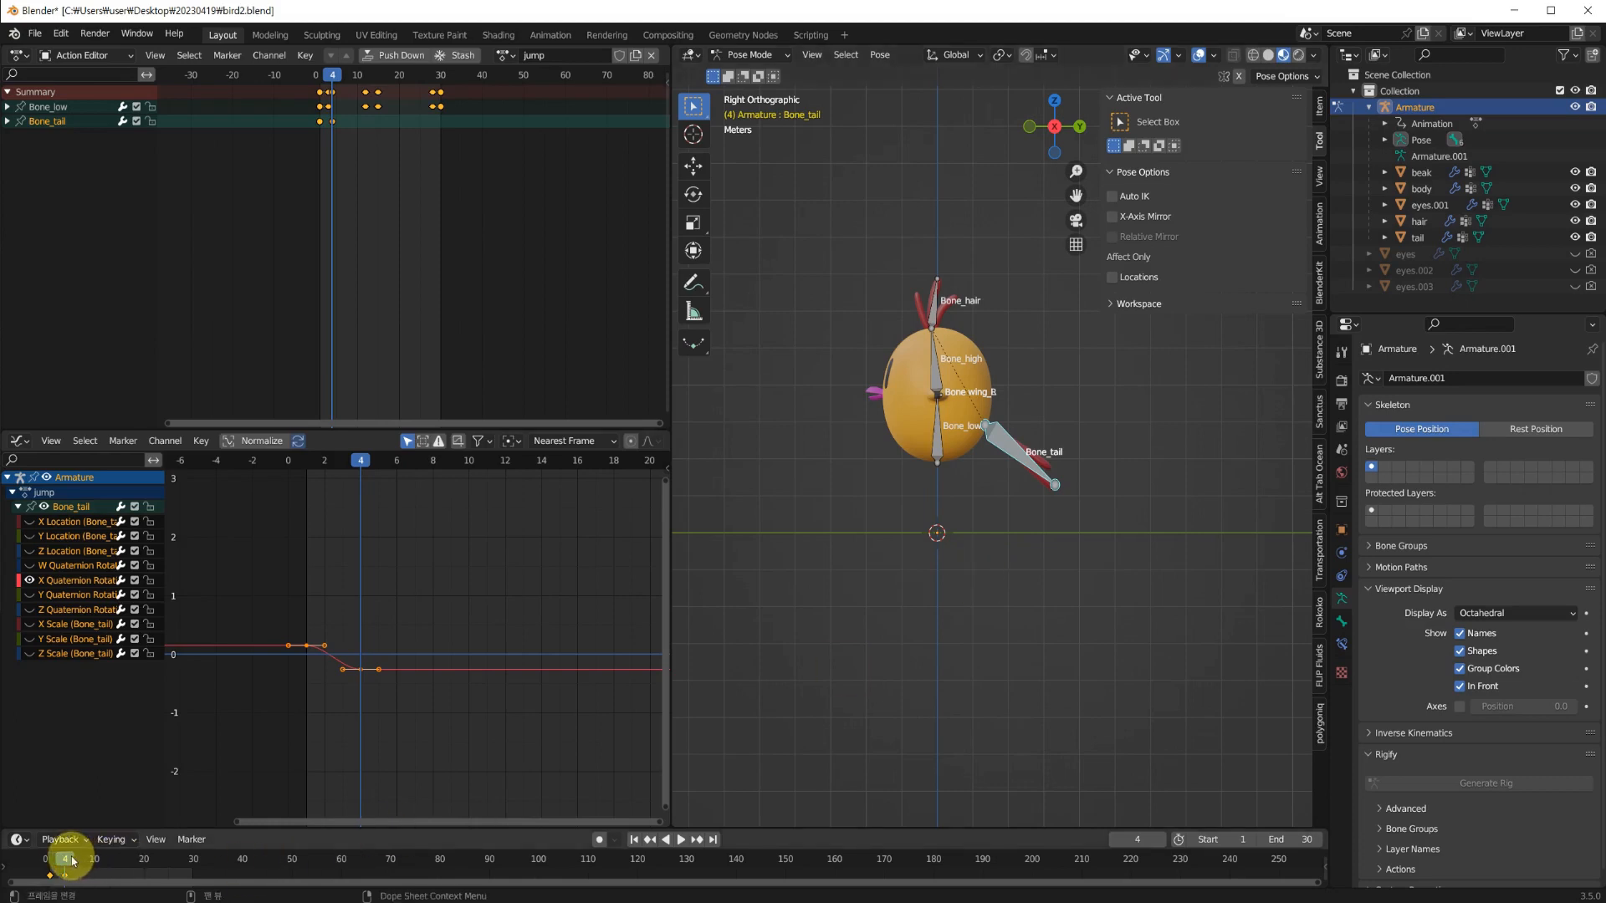
{"action": "mouse_move", "coordinate": [72, 857]}
{"action": "left_mouse_down"}
{"action": "mouse_move", "coordinate": [50, 861]}
{"action": "mouse_move", "coordinate": [179, 885]}
{"action": "mouse_move", "coordinate": [50, 870]}
{"action": "left_mouse_up"}
{"action": "left_click", "coordinate": [1073, 527]}
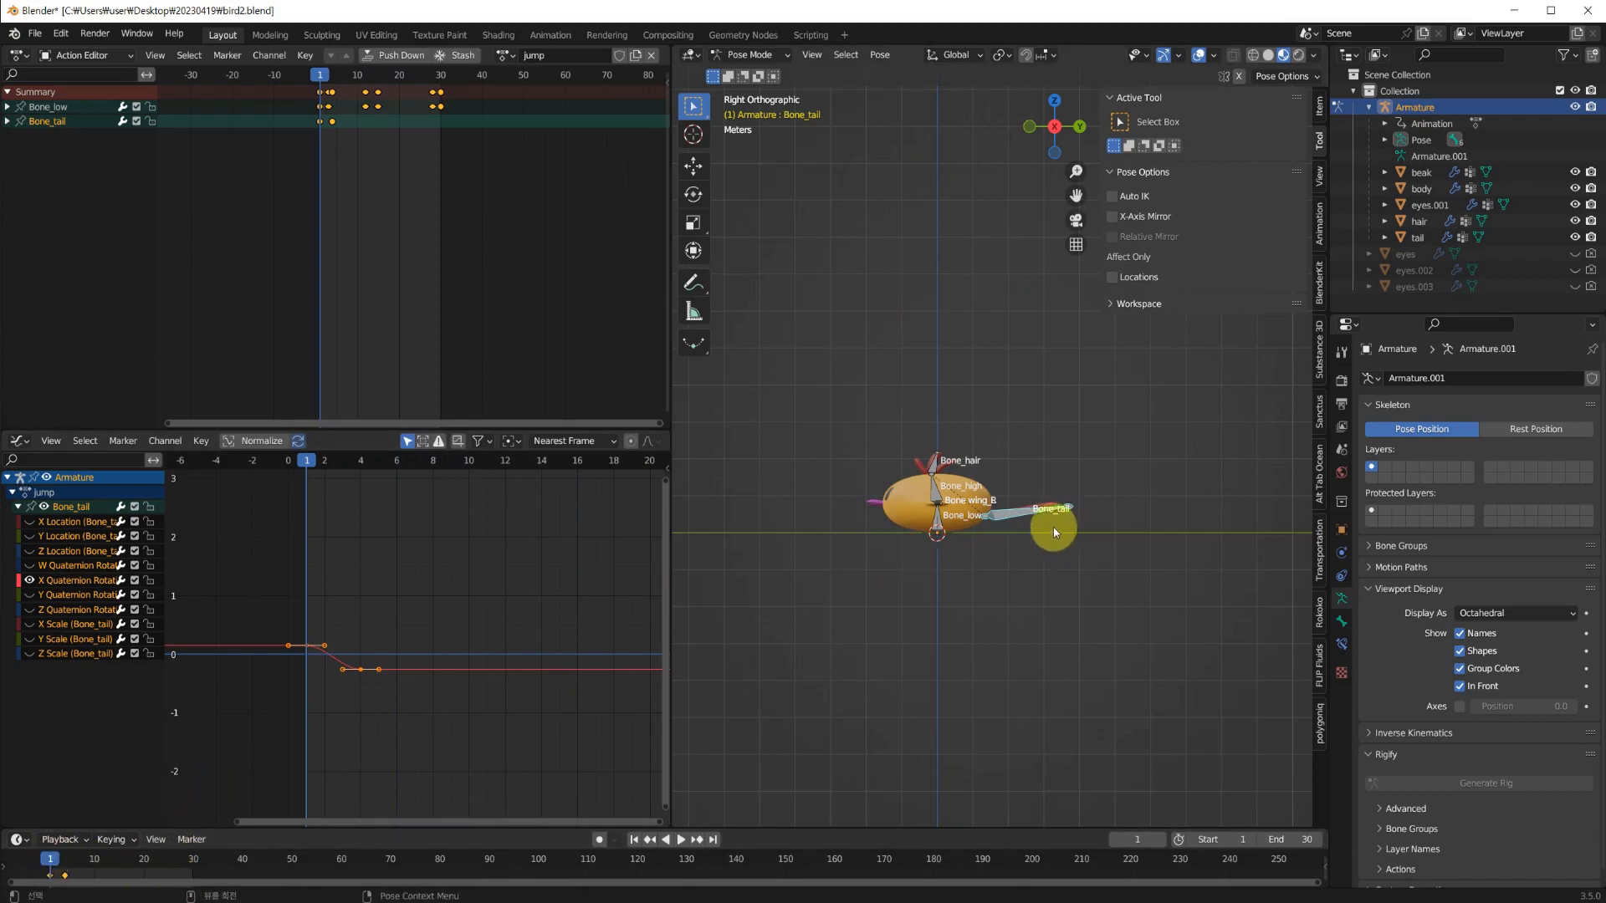
{"action": "key", "text": "ctrl+c"}
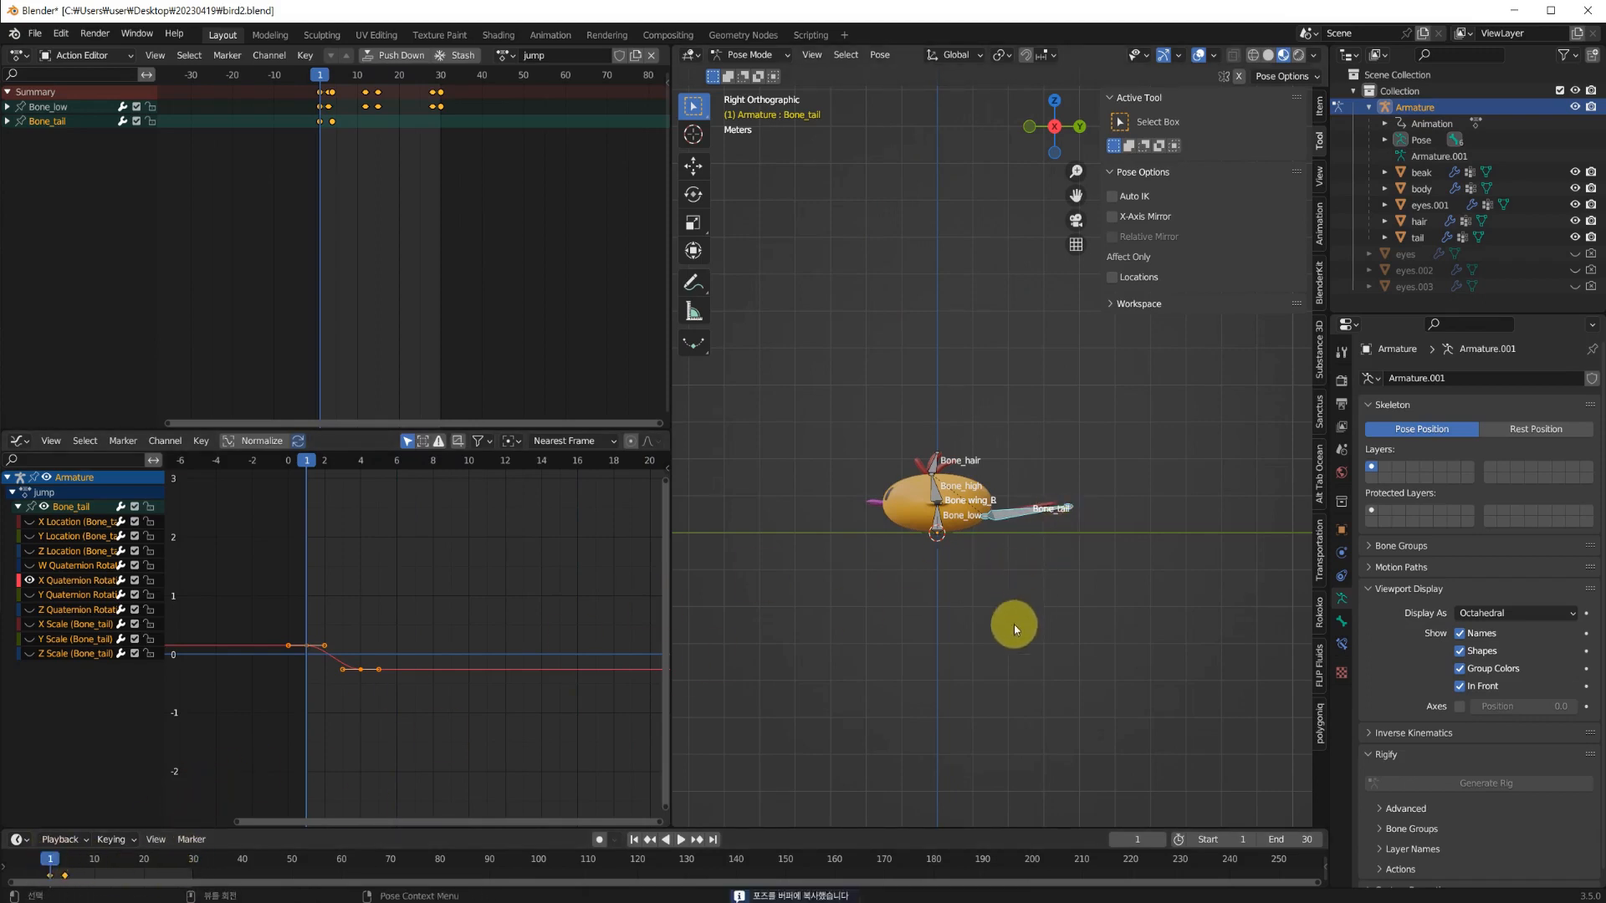
{"action": "left_click_drag", "start_coordinate": [52, 862], "coordinate": [194, 861]}
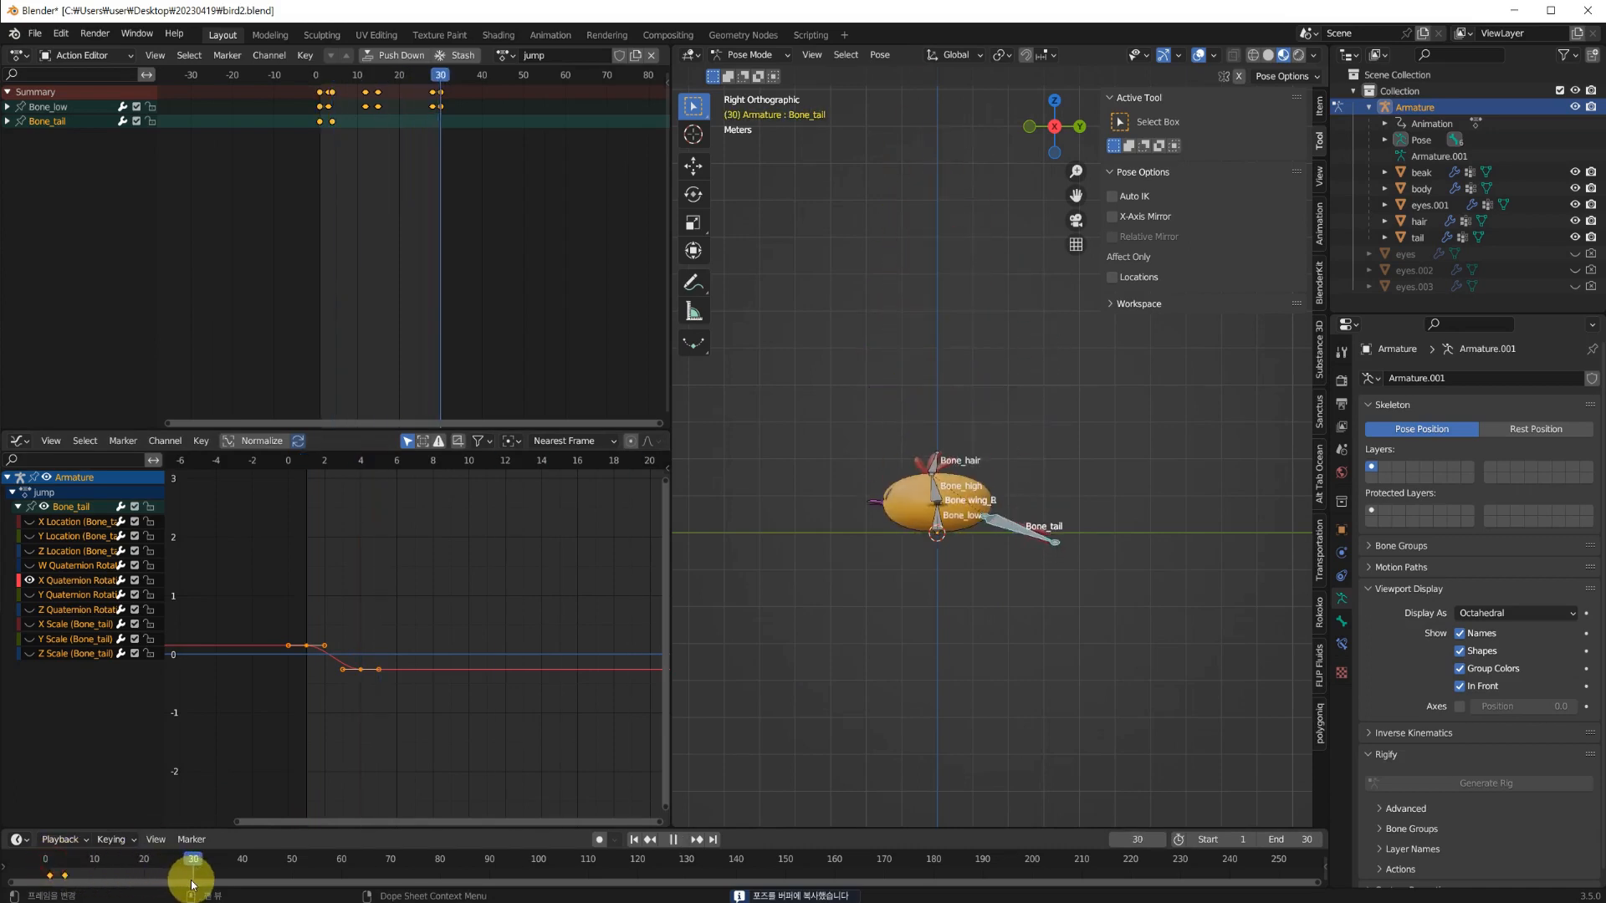
{"action": "left_click", "coordinate": [1018, 607]}
{"action": "left_click", "coordinate": [1002, 526]}
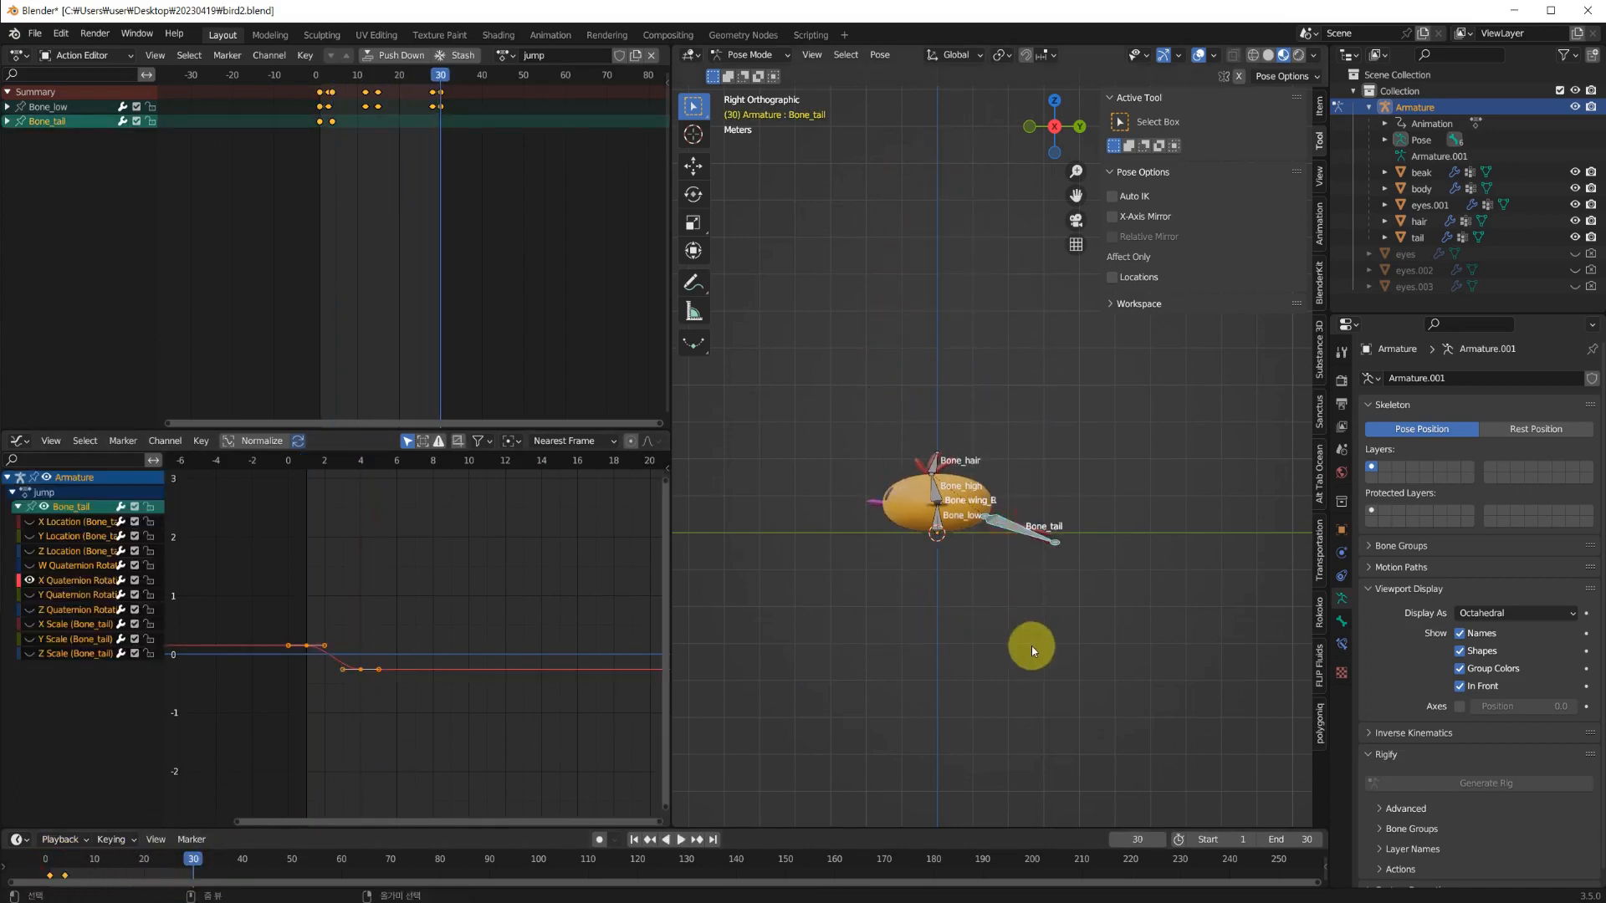
{"action": "key", "text": "ctrl+v"}
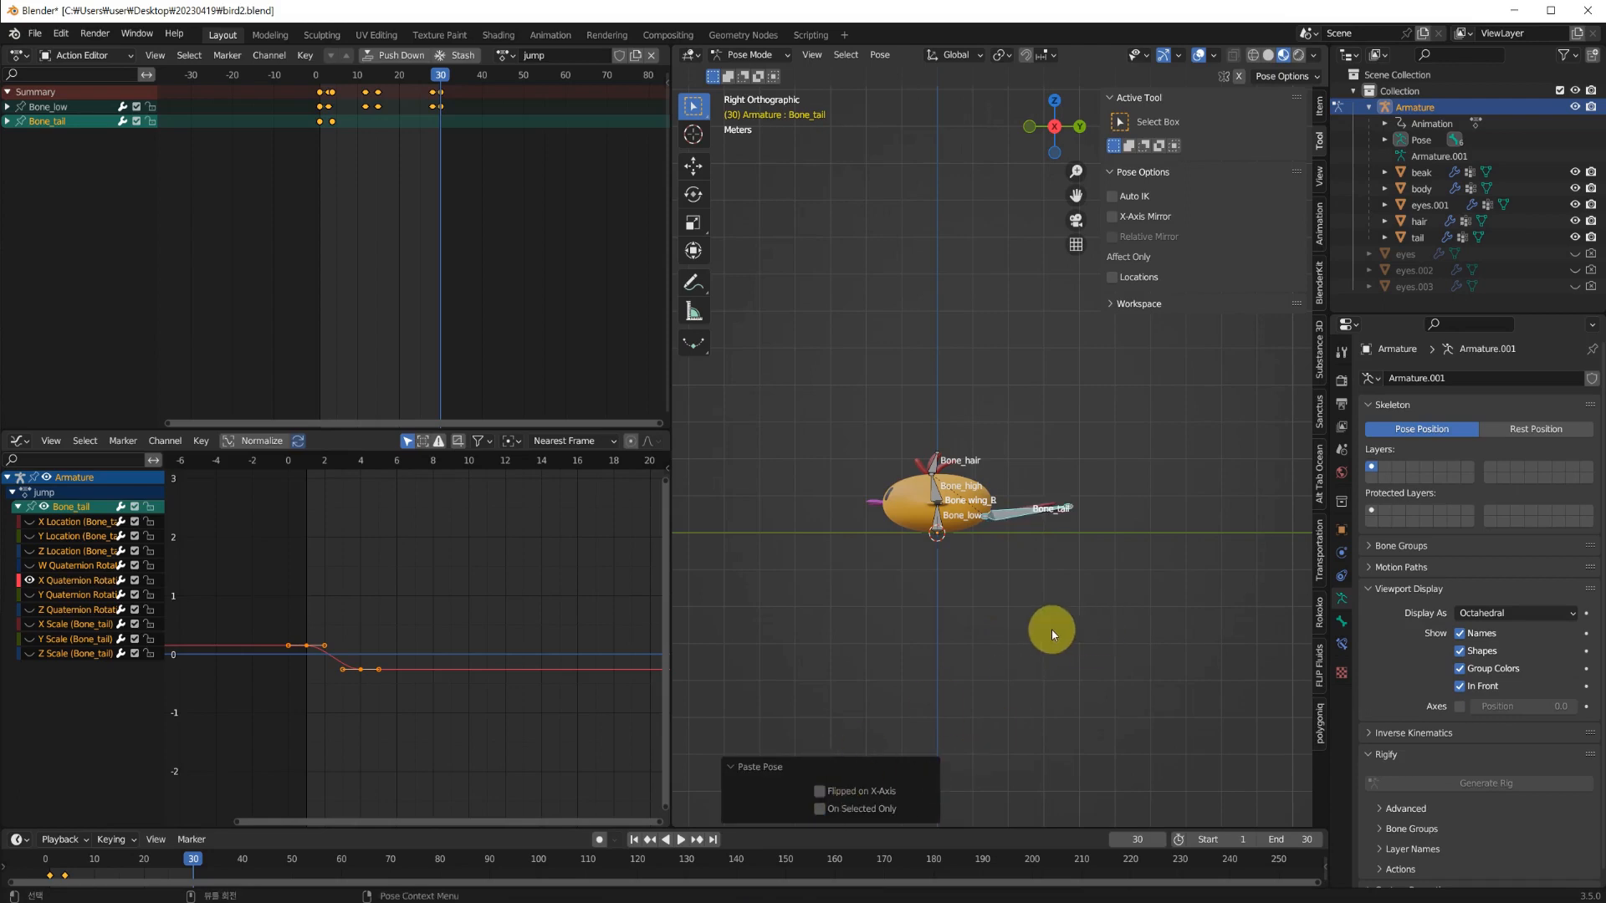
{"action": "key", "text": "i"}
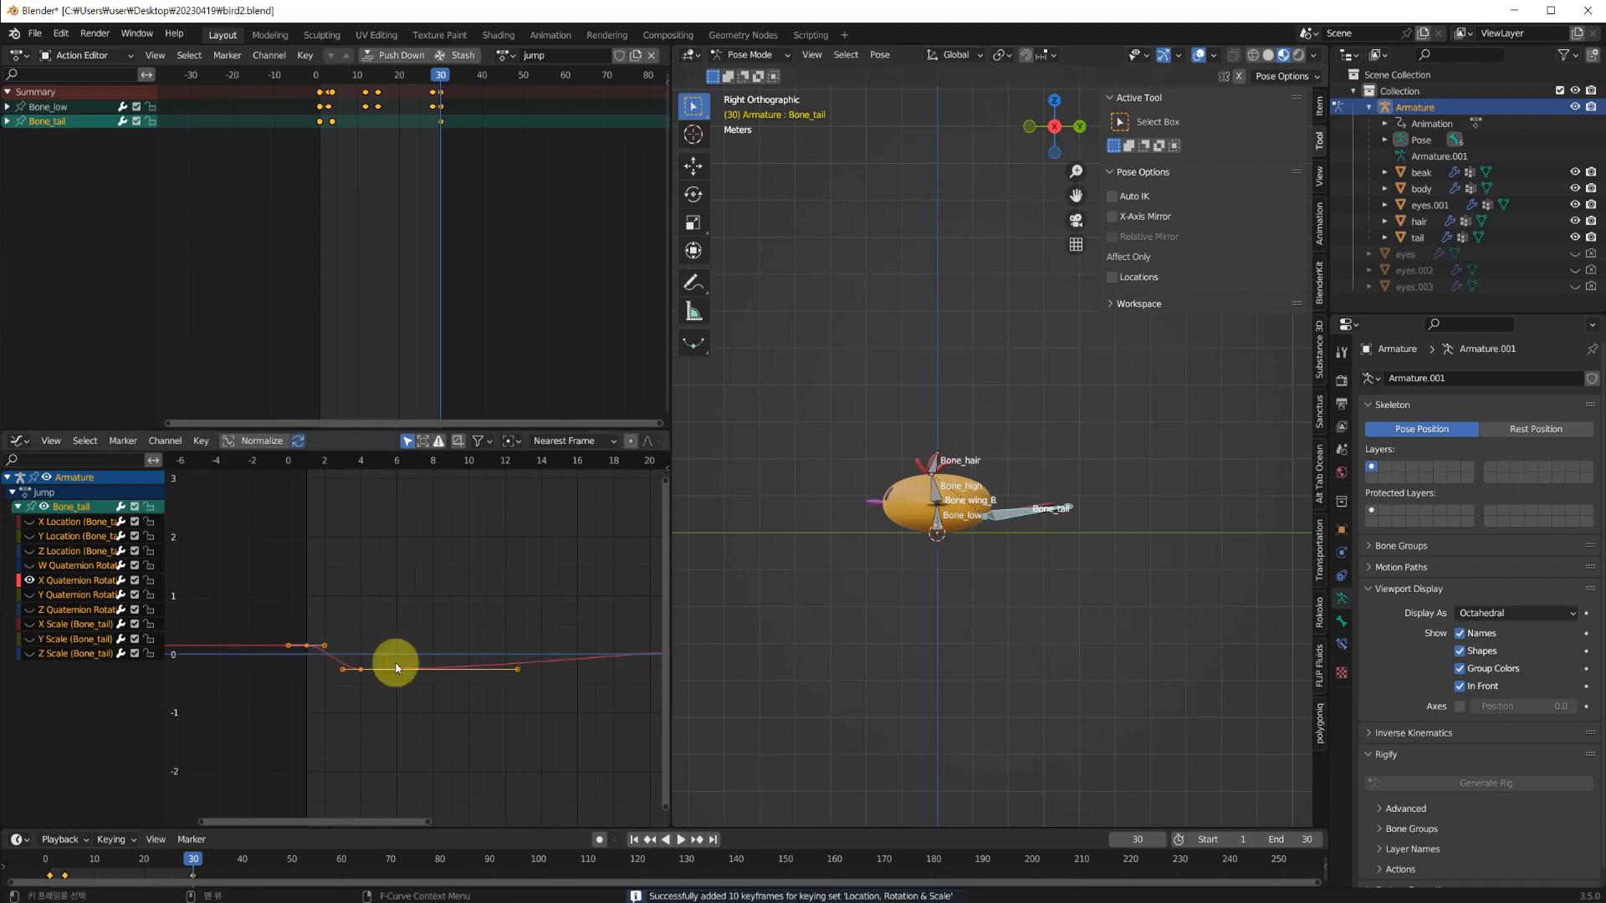
Play the jump to check the tail's swing, and inspect its pose at frame 28 from the right view.
{"action": "key", "text": "Home"}
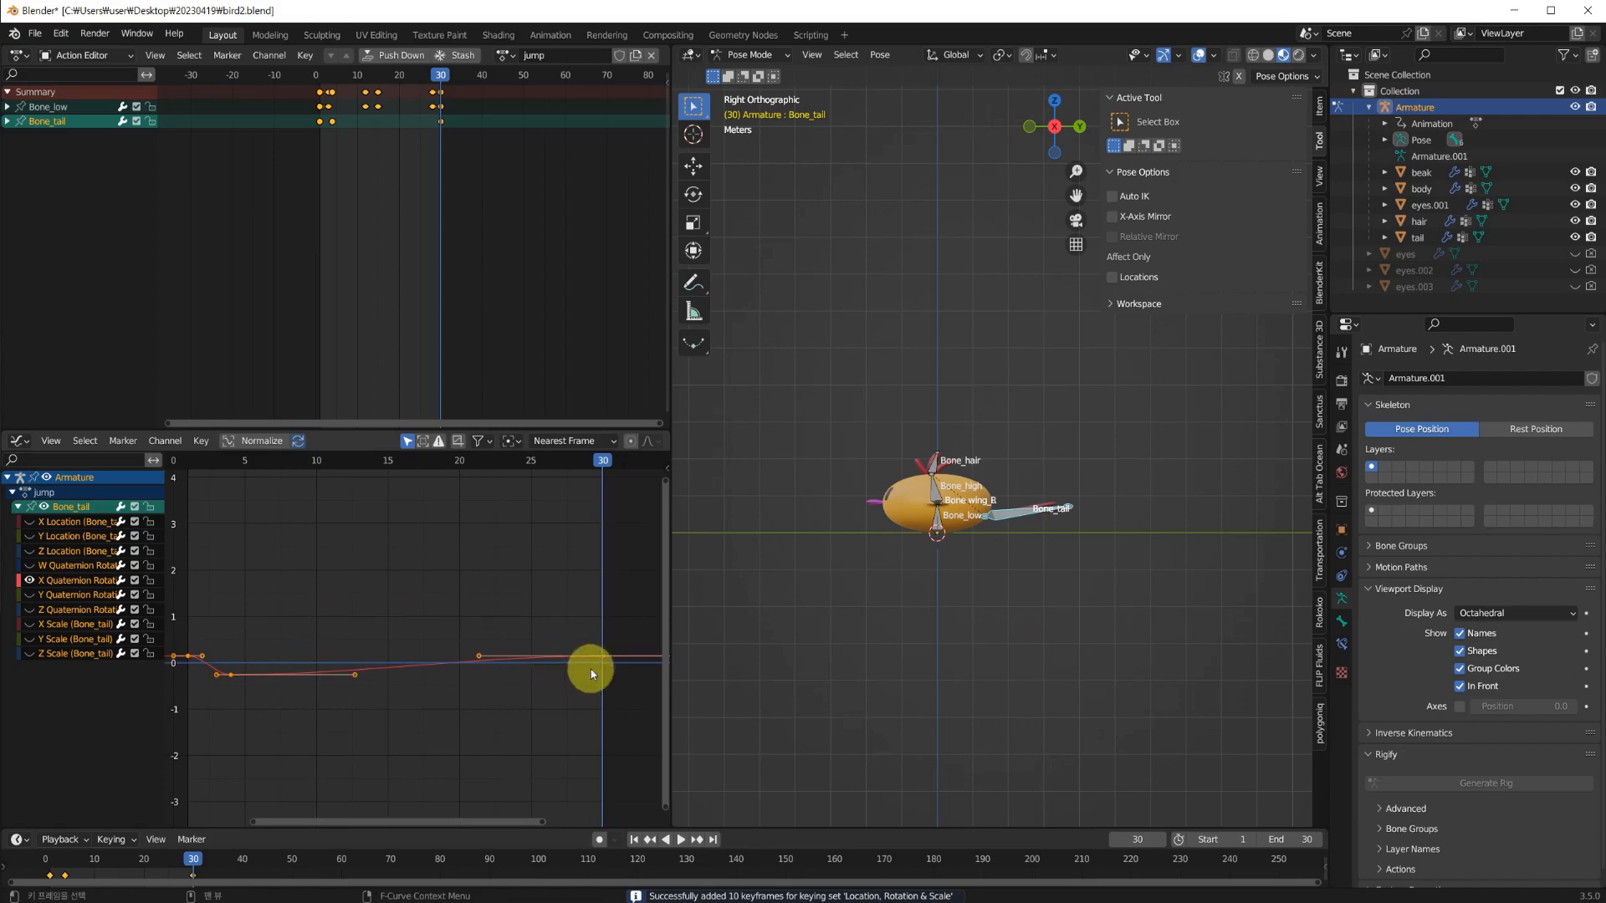
{"action": "key", "text": "space"}
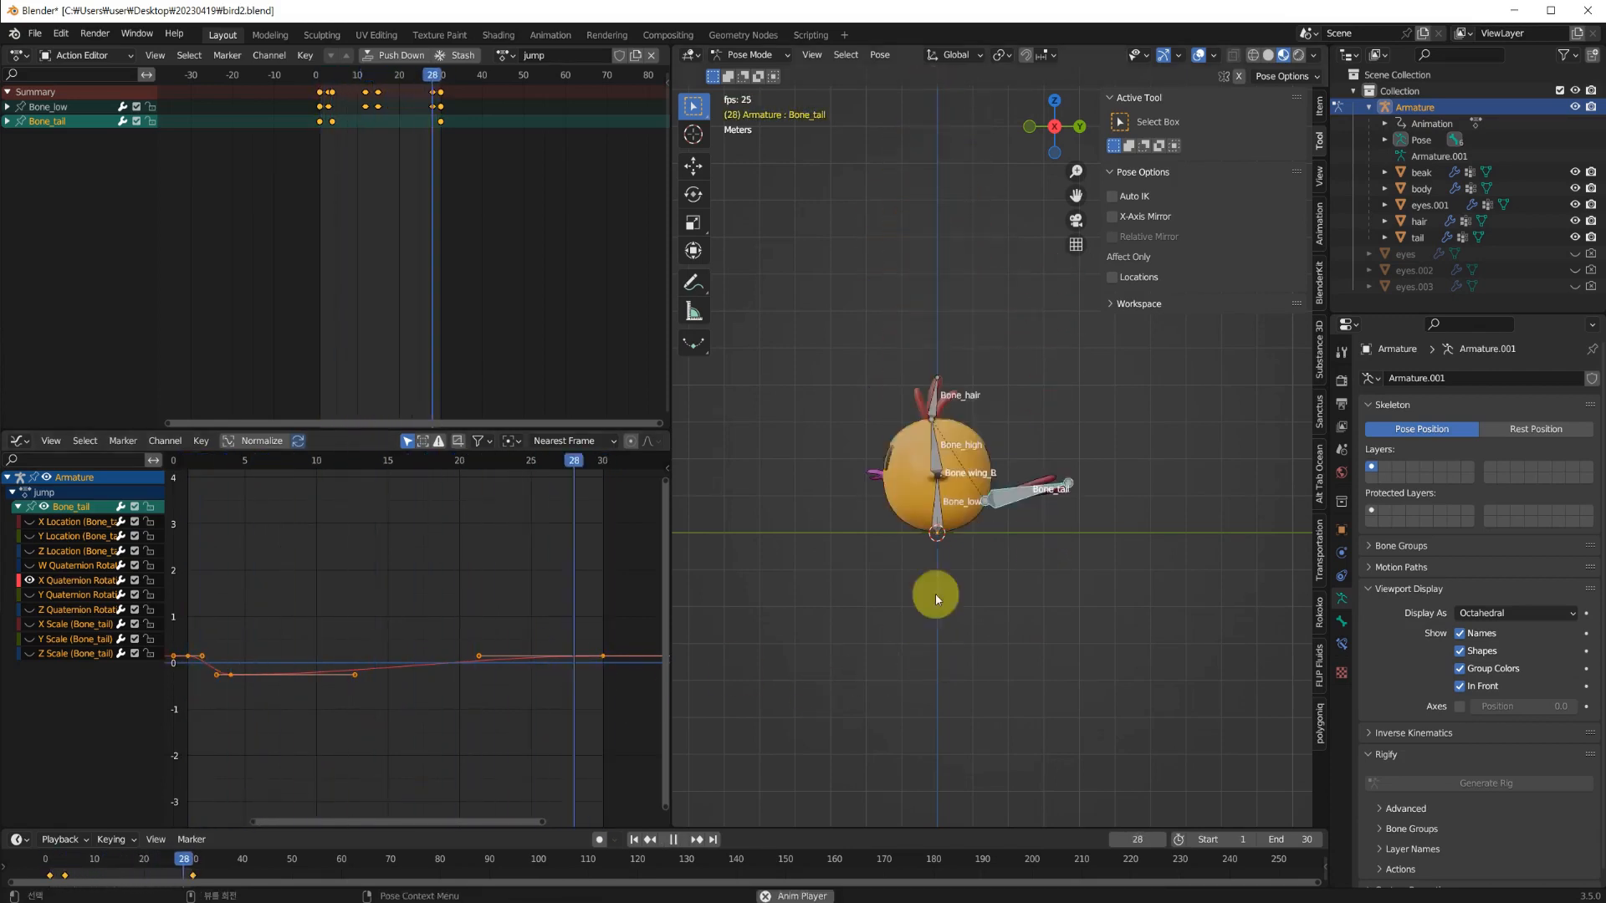
{"action": "mouse_move", "coordinate": [1045, 535]}
{"action": "middle_mouse_down"}
{"action": "mouse_move", "coordinate": [1007, 599]}
{"action": "mouse_move", "coordinate": [961, 611]}
{"action": "mouse_move", "coordinate": [953, 515]}
{"action": "mouse_move", "coordinate": [1041, 514]}
{"action": "mouse_move", "coordinate": [951, 535]}
{"action": "mouse_move", "coordinate": [948, 558]}
{"action": "mouse_move", "coordinate": [1044, 554]}
{"action": "mouse_move", "coordinate": [1031, 544]}
{"action": "mouse_move", "coordinate": [973, 609]}
{"action": "mouse_move", "coordinate": [925, 544]}
{"action": "mouse_move", "coordinate": [1029, 494]}
{"action": "mouse_move", "coordinate": [1042, 517]}
{"action": "middle_mouse_up"}
{"action": "key", "text": "space"}
{"action": "key", "text": "space"}
{"action": "key", "text": "space"}
{"action": "key", "text": "space"}
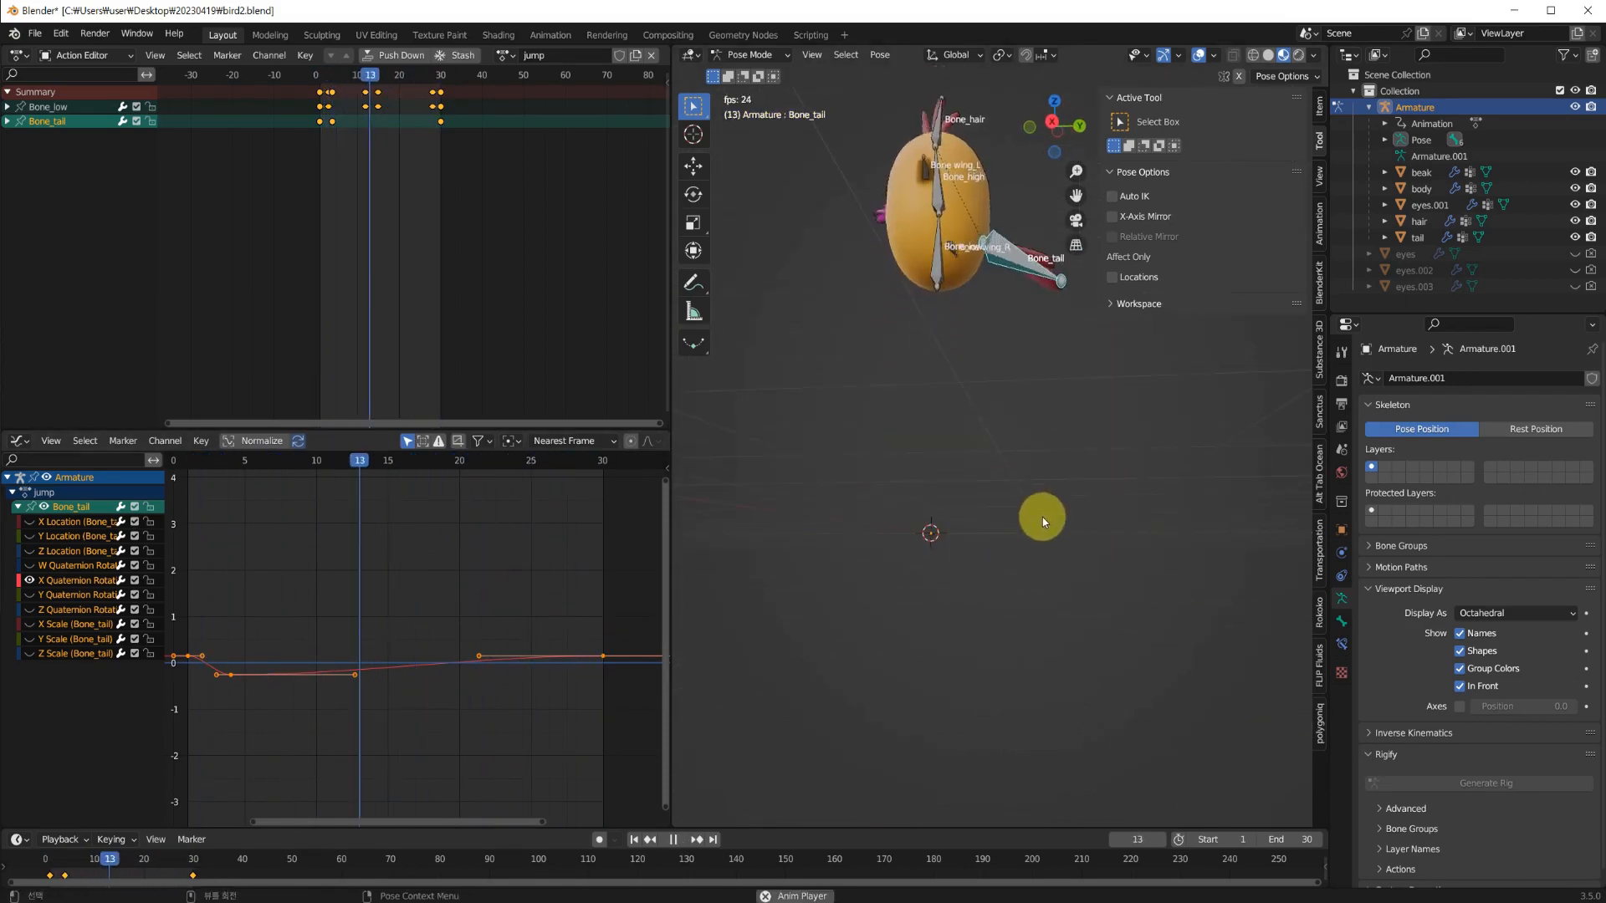
{"action": "key", "text": "space"}
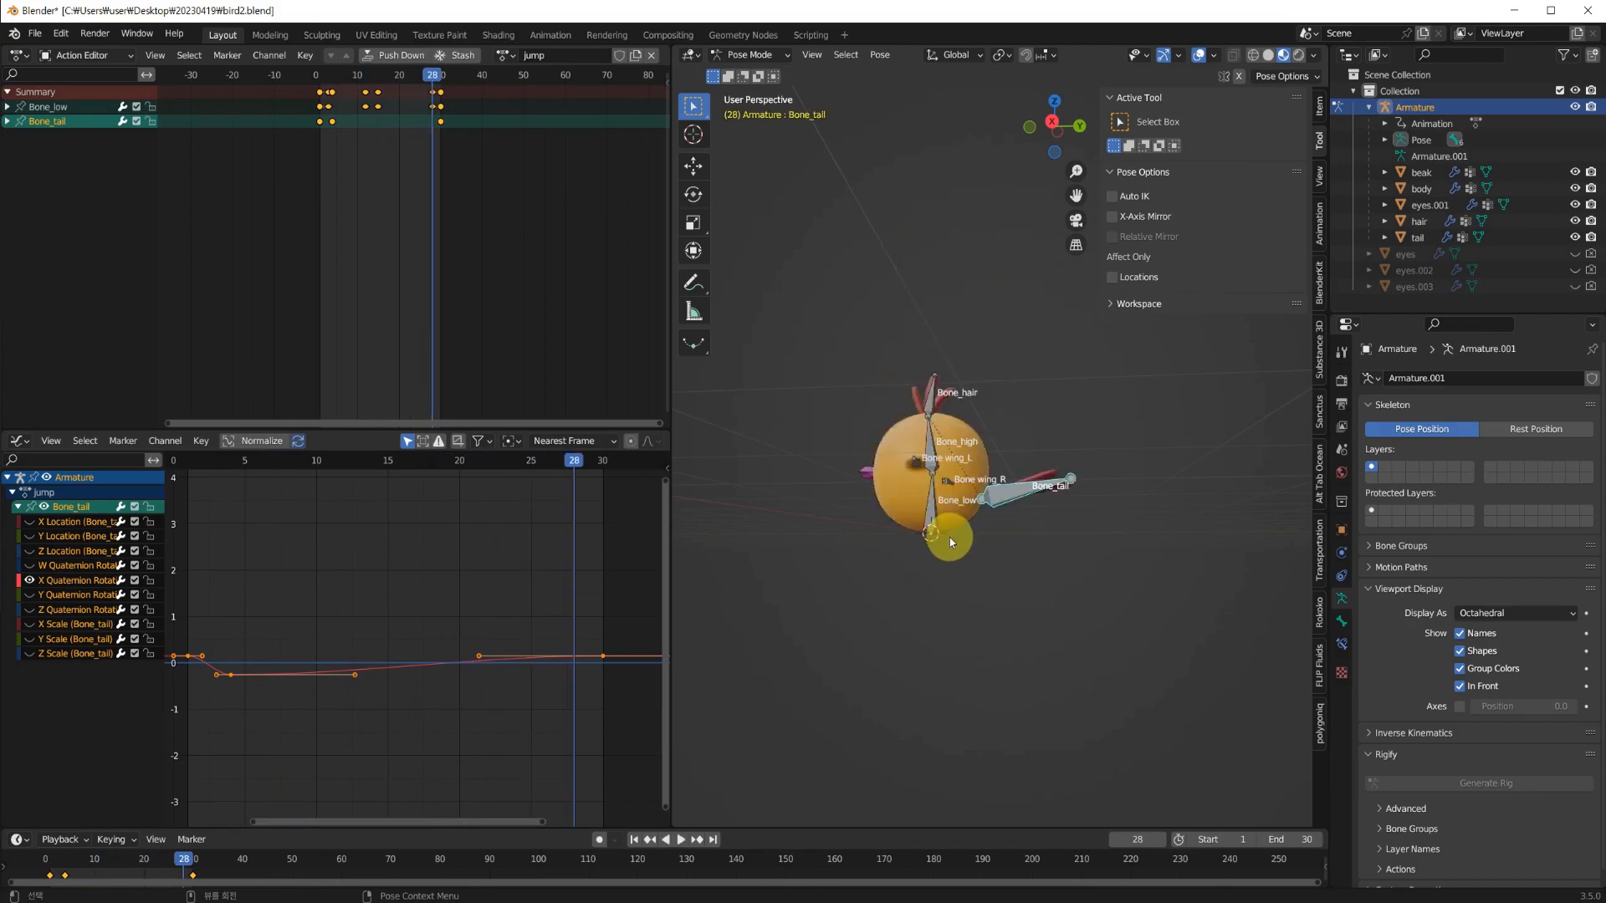
{"action": "middle_click_drag", "start_coordinate": [951, 537], "coordinate": [961, 569]}
{"action": "key", "text": "KP_3"}
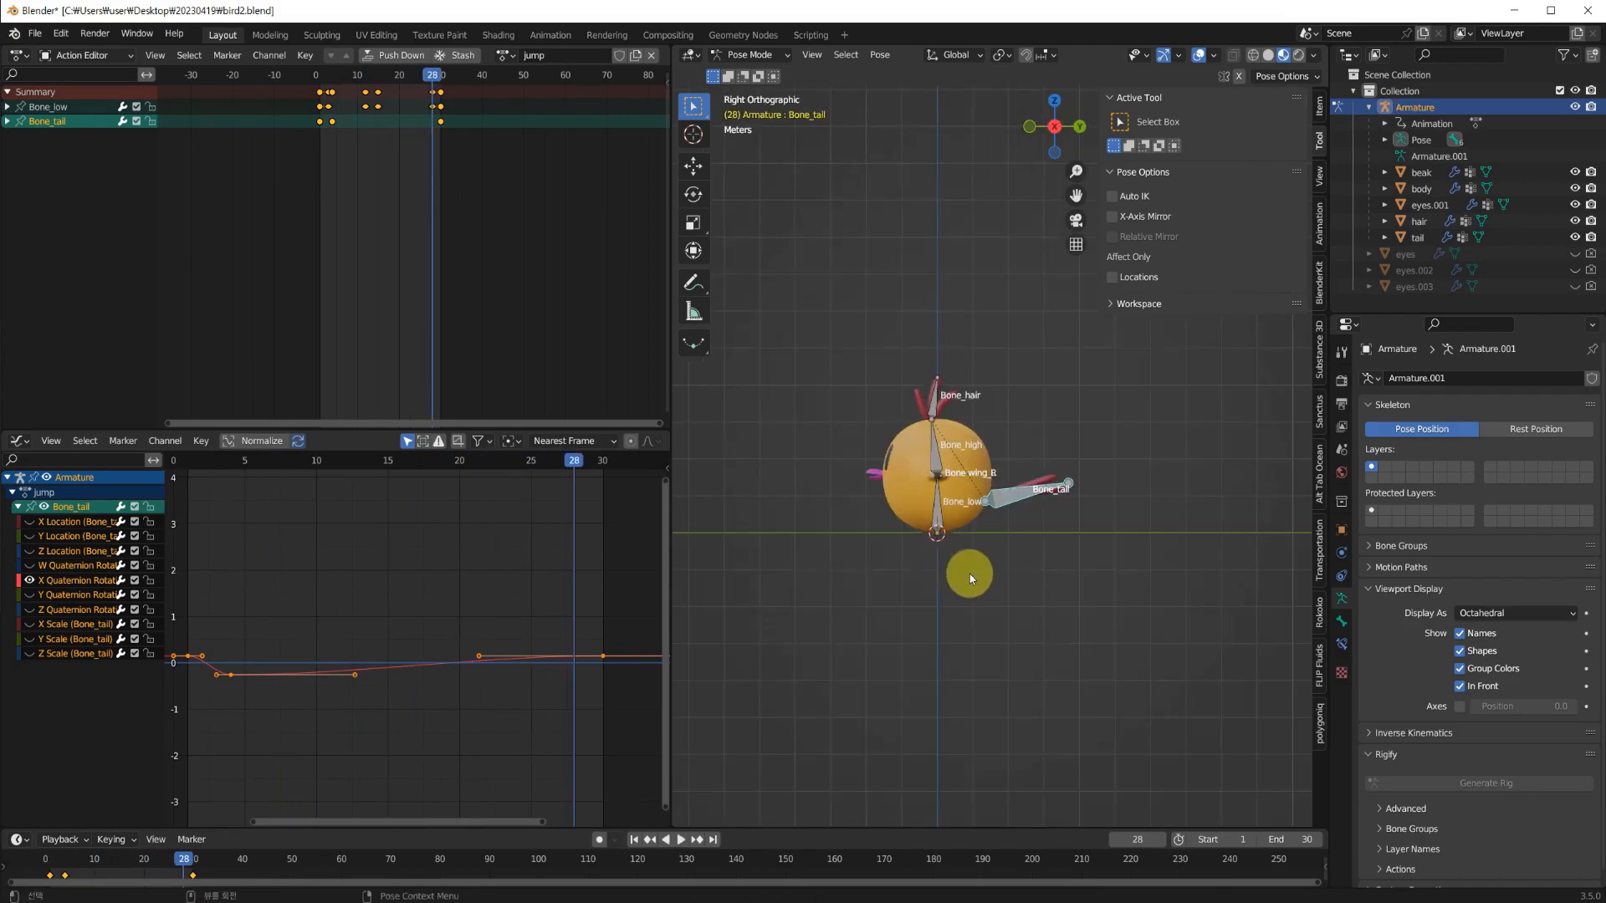
{"action": "scroll", "coordinate": [940, 452], "scroll_direction": "up", "scroll_amount": 4}
{"action": "middle_click_drag", "start_coordinate": [1001, 447], "coordinate": [1101, 535], "text": "shift"}
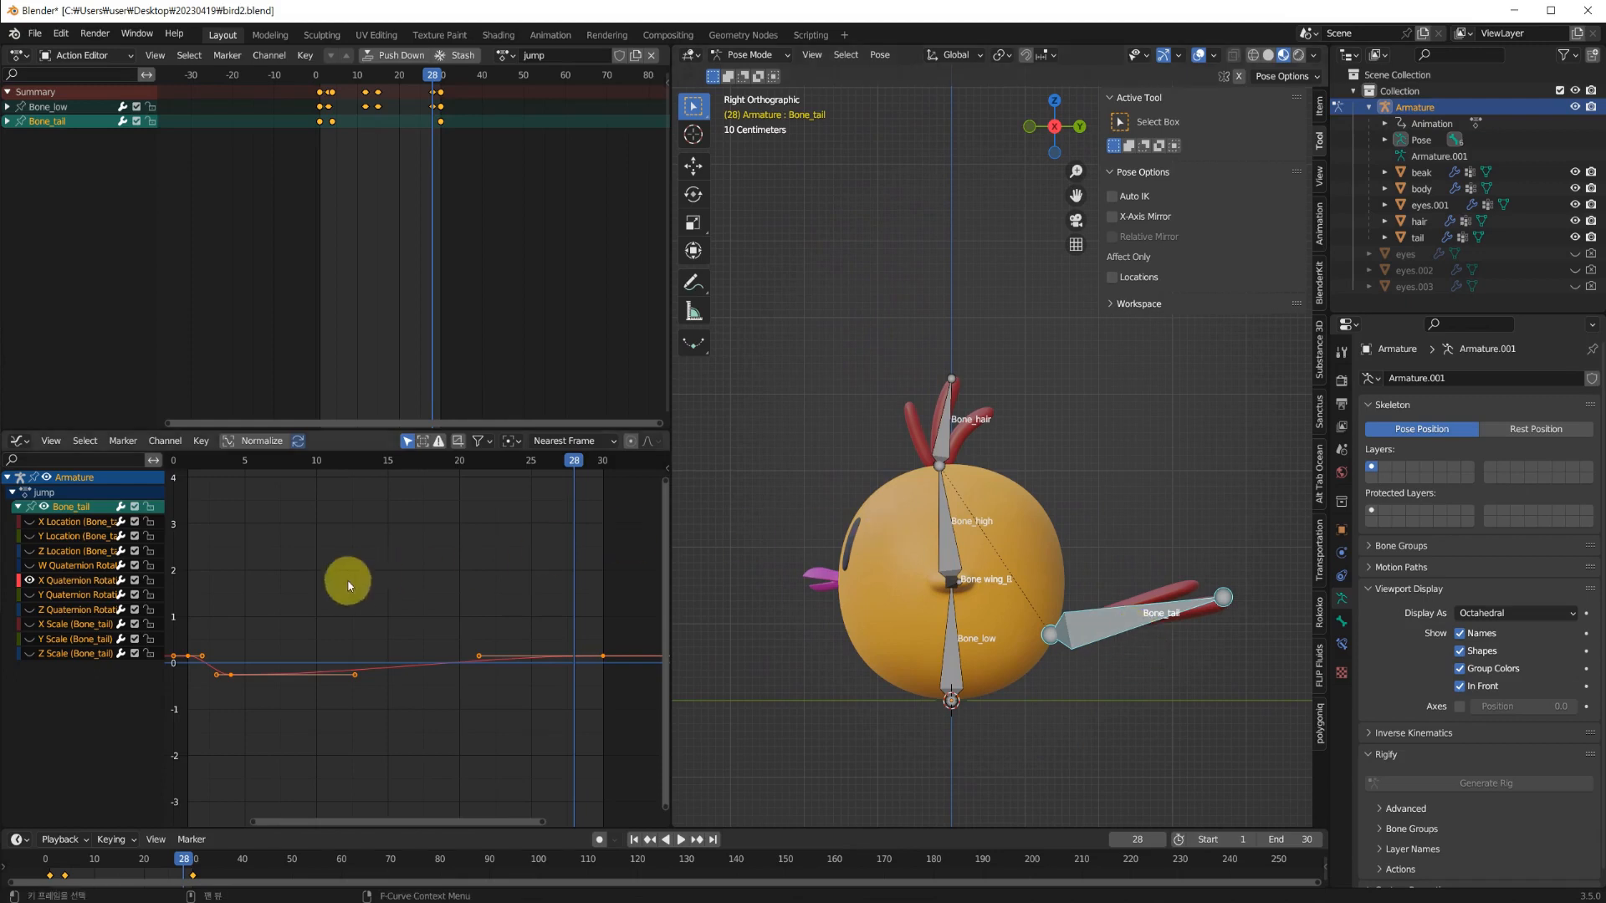
Select Bone_hair and keyframe its location, rotation and scale at frame 1.
{"action": "left_click", "coordinate": [1123, 498]}
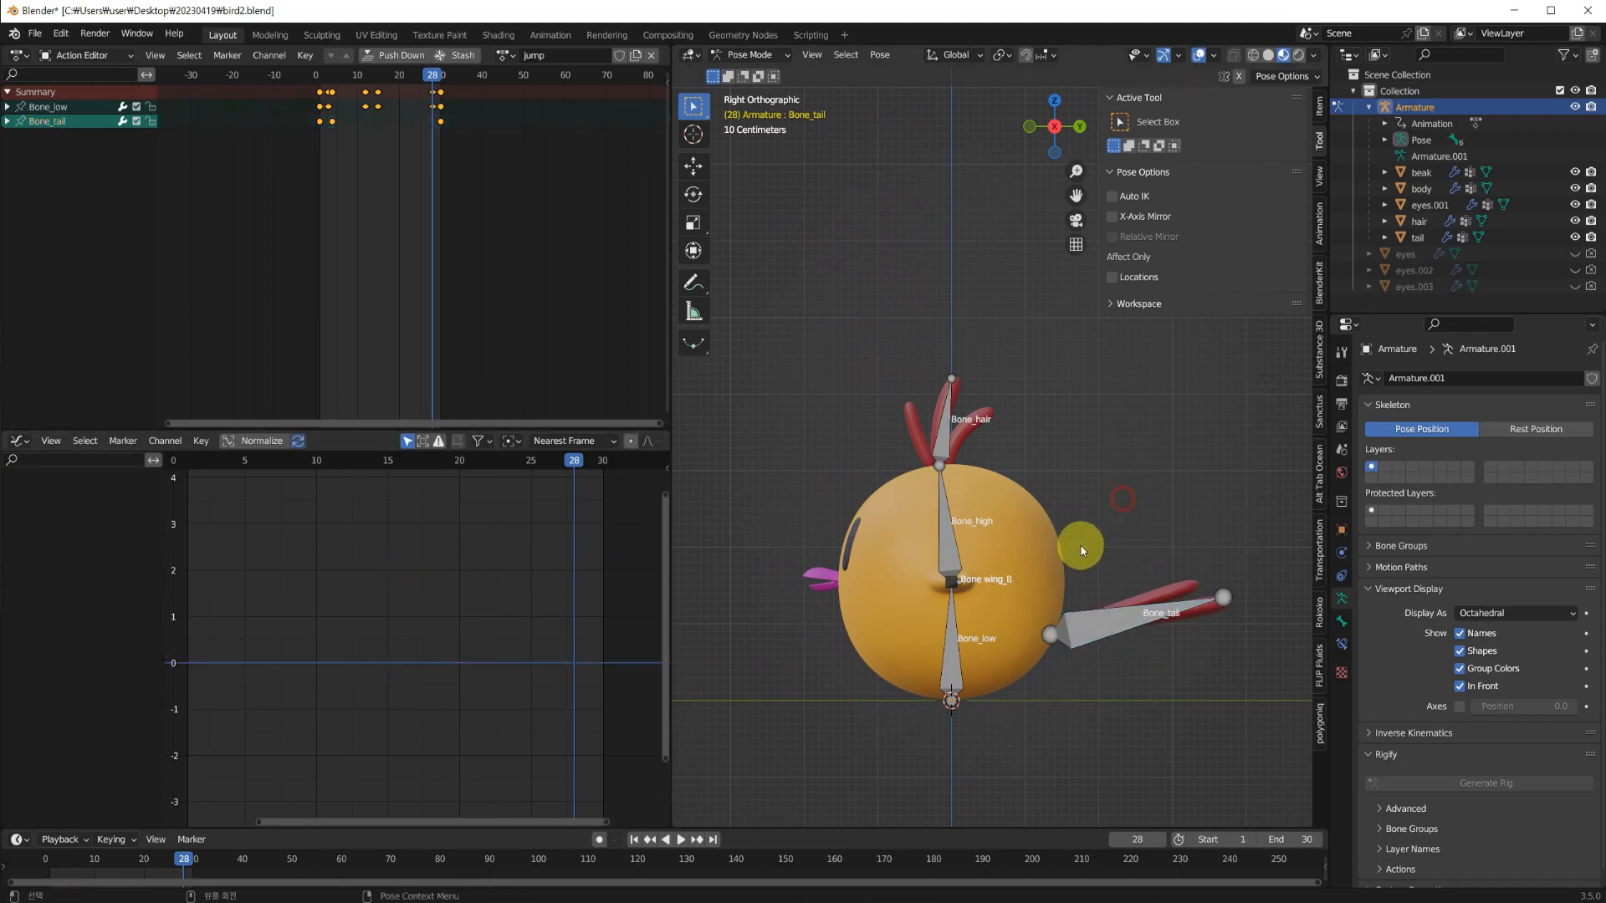
{"action": "left_click", "coordinate": [944, 444]}
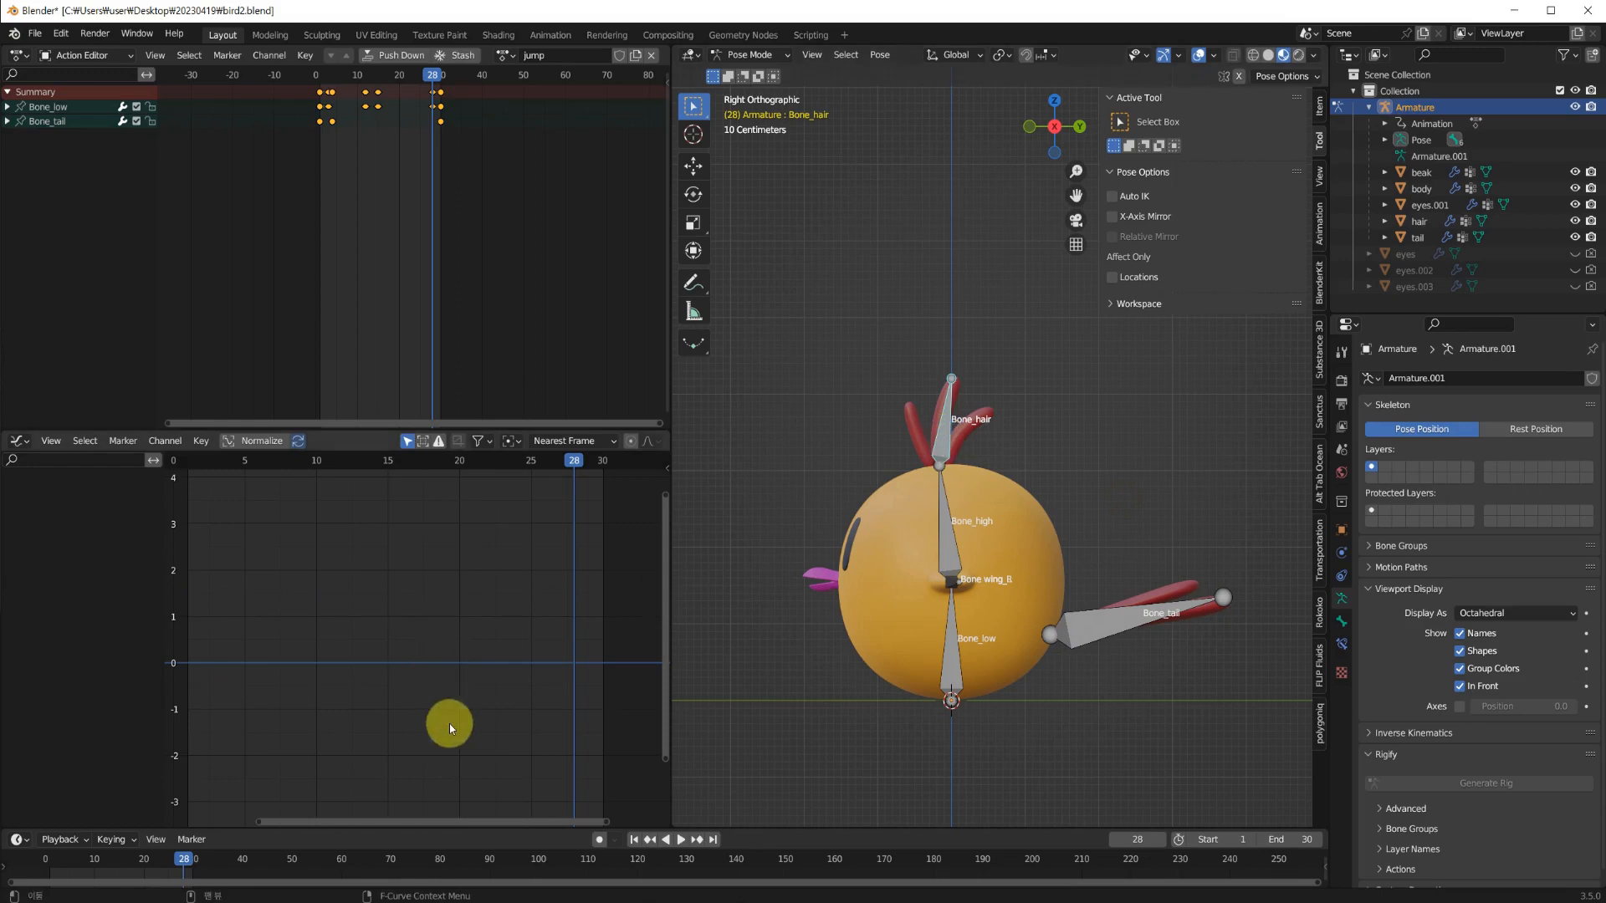
{"action": "left_click_drag", "start_coordinate": [180, 857], "coordinate": [50, 857]}
{"action": "scroll", "coordinate": [935, 592], "scroll_direction": "up", "scroll_amount": 4}
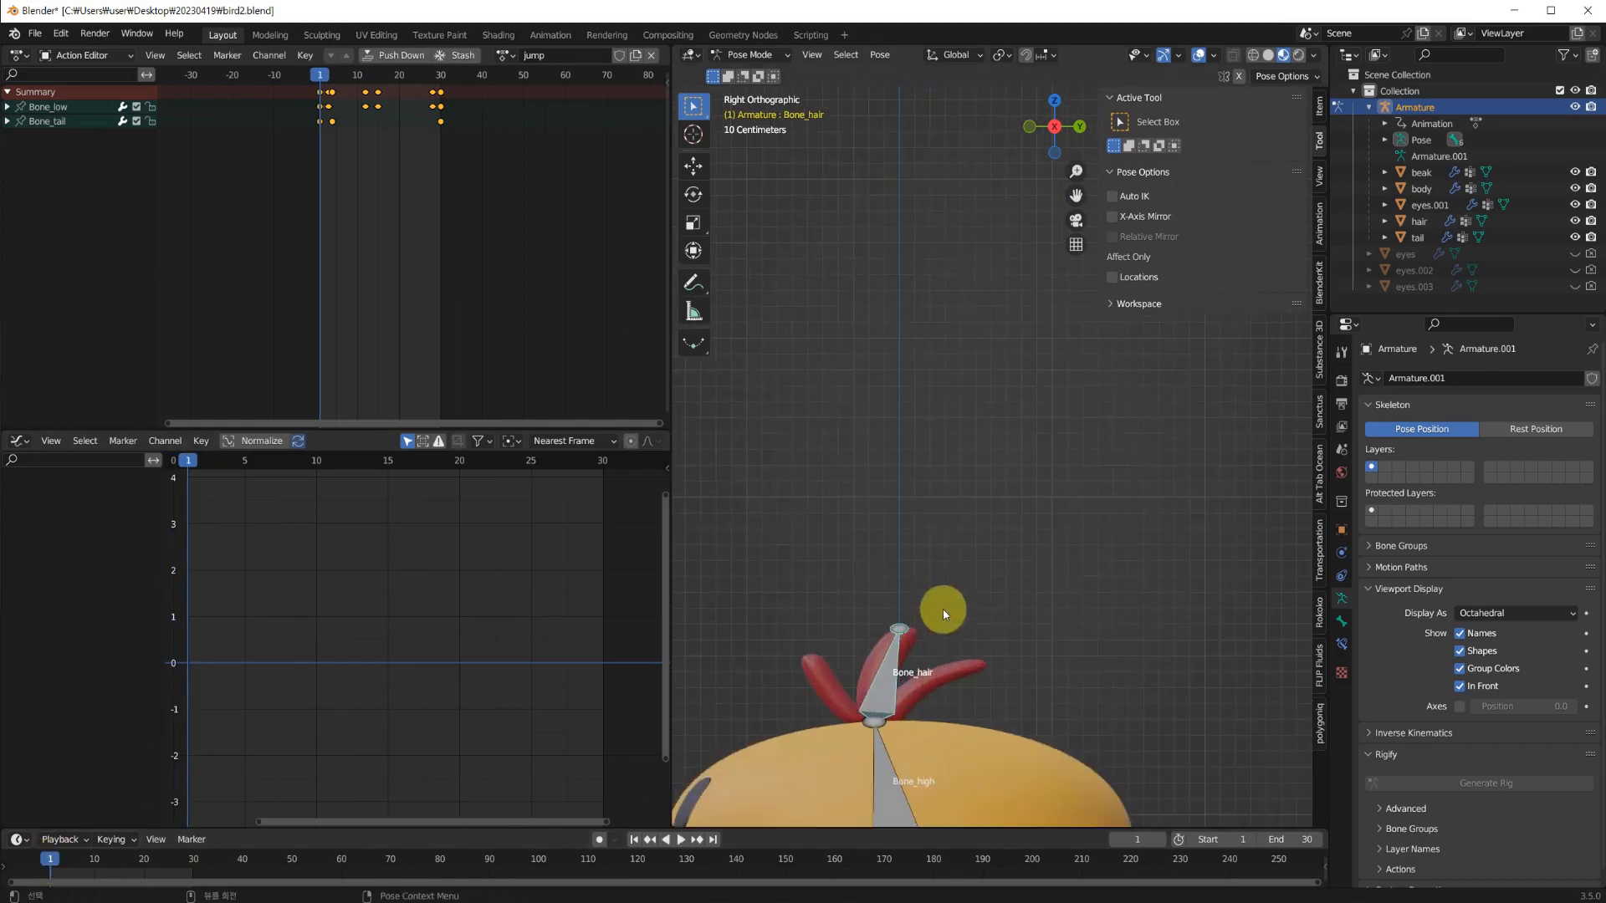
{"action": "middle_click_drag", "start_coordinate": [973, 615], "coordinate": [1017, 406], "text": "shift"}
{"action": "scroll", "coordinate": [915, 494], "scroll_direction": "down", "scroll_amount": 2}
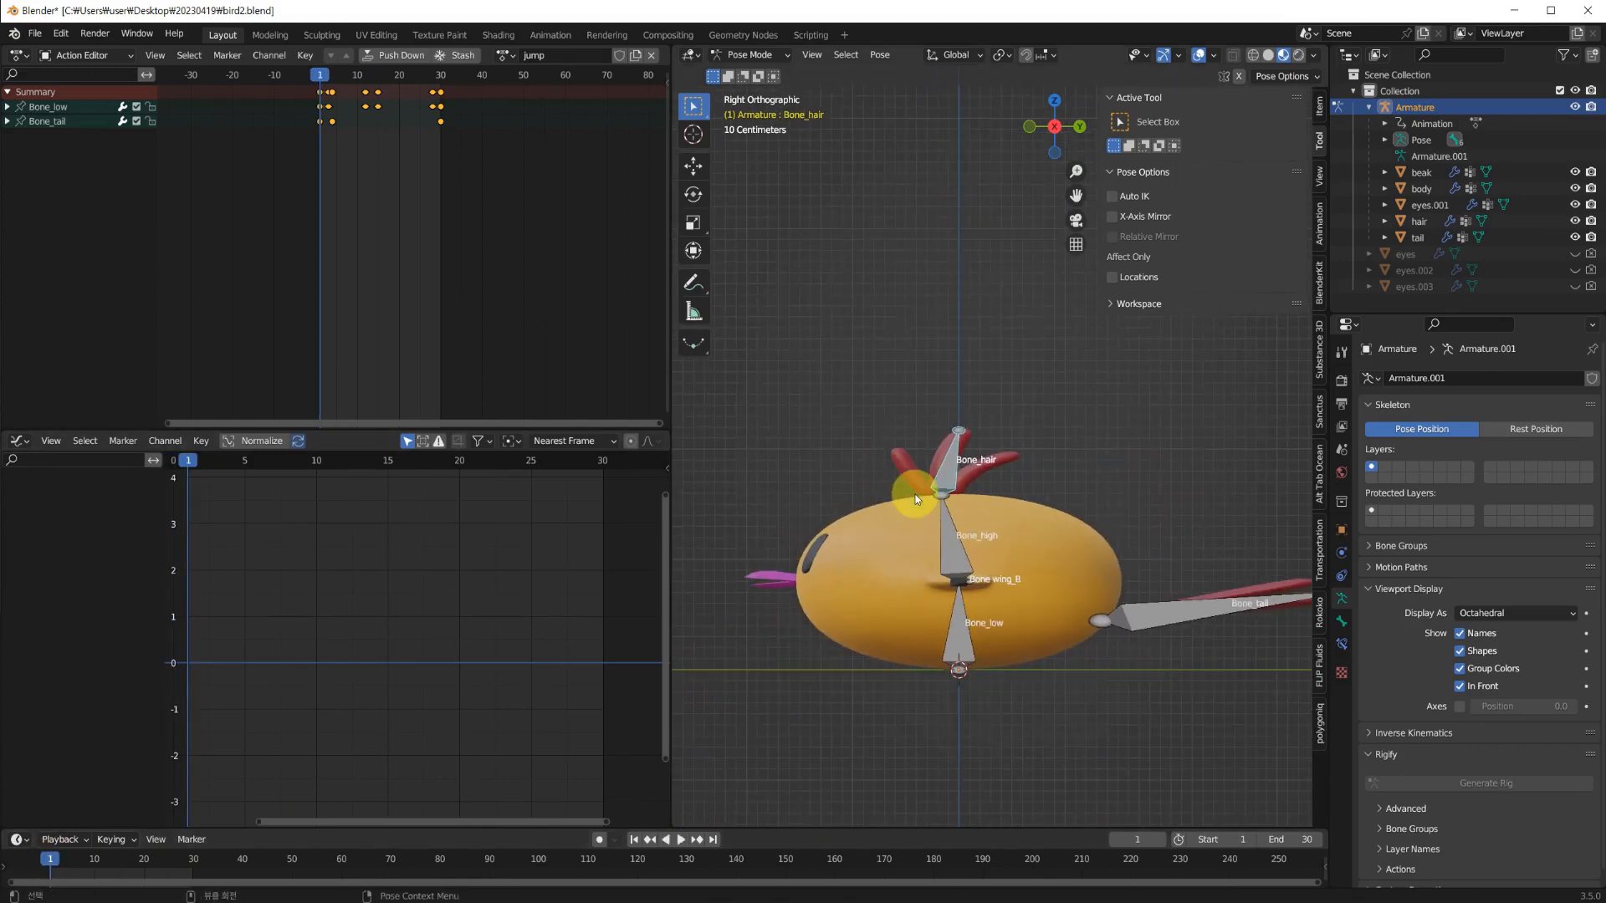
{"action": "mouse_move", "coordinate": [50, 862]}
{"action": "left_mouse_down"}
{"action": "mouse_move", "coordinate": [67, 859]}
{"action": "mouse_move", "coordinate": [49, 859]}
{"action": "left_mouse_up"}
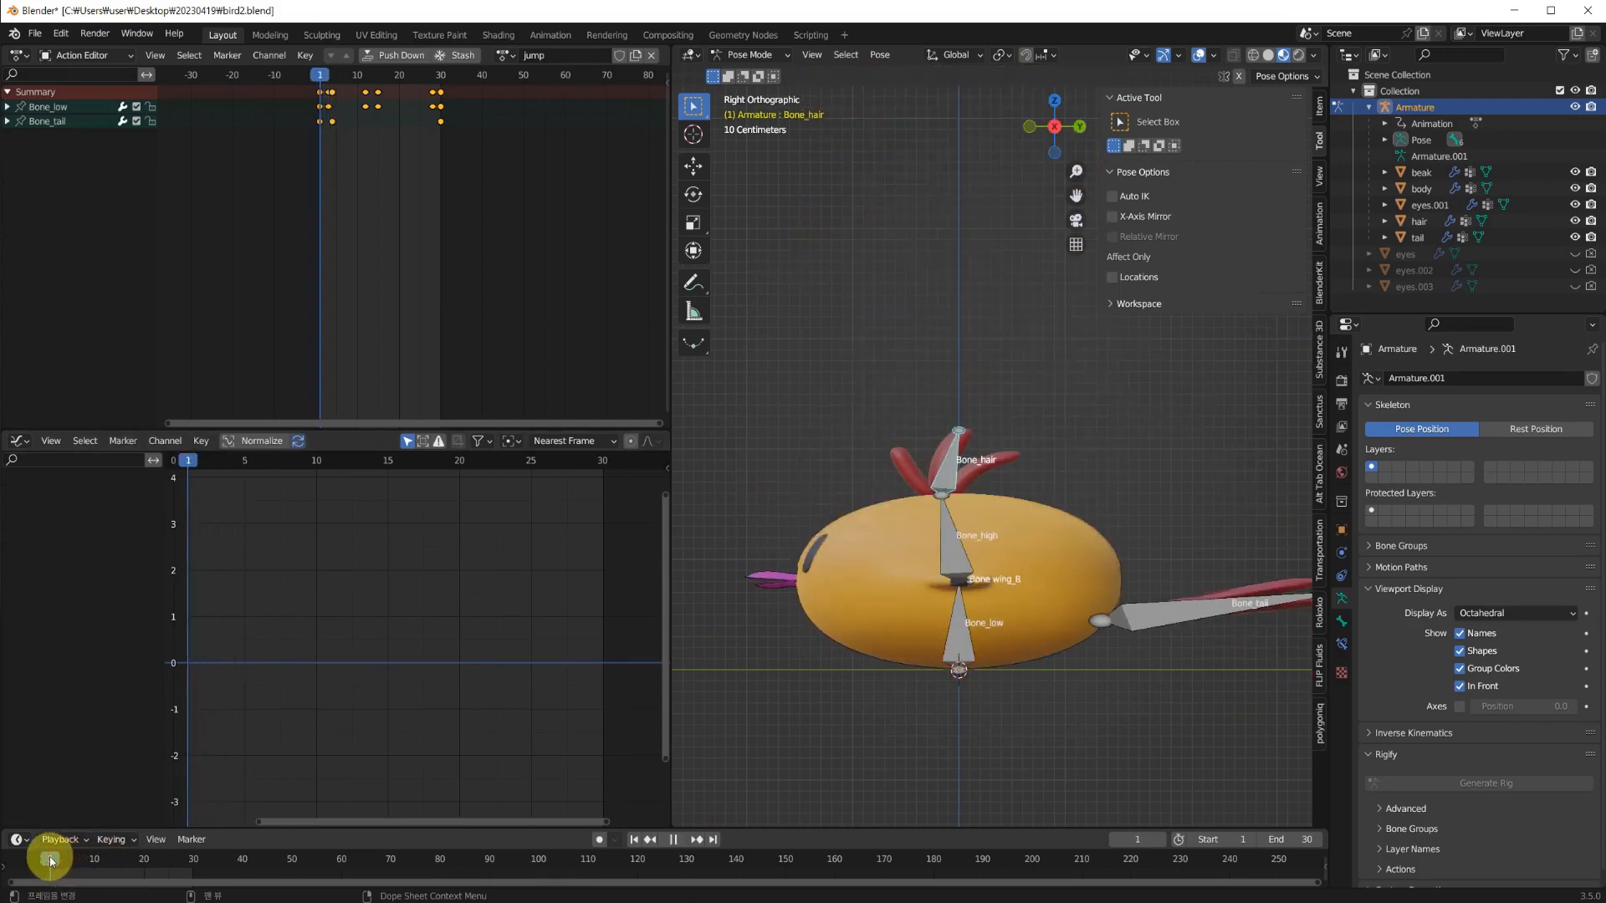
{"action": "scroll", "coordinate": [928, 481], "scroll_direction": "down", "scroll_amount": 2}
{"action": "middle_click_drag", "start_coordinate": [959, 464], "coordinate": [935, 510], "text": "shift"}
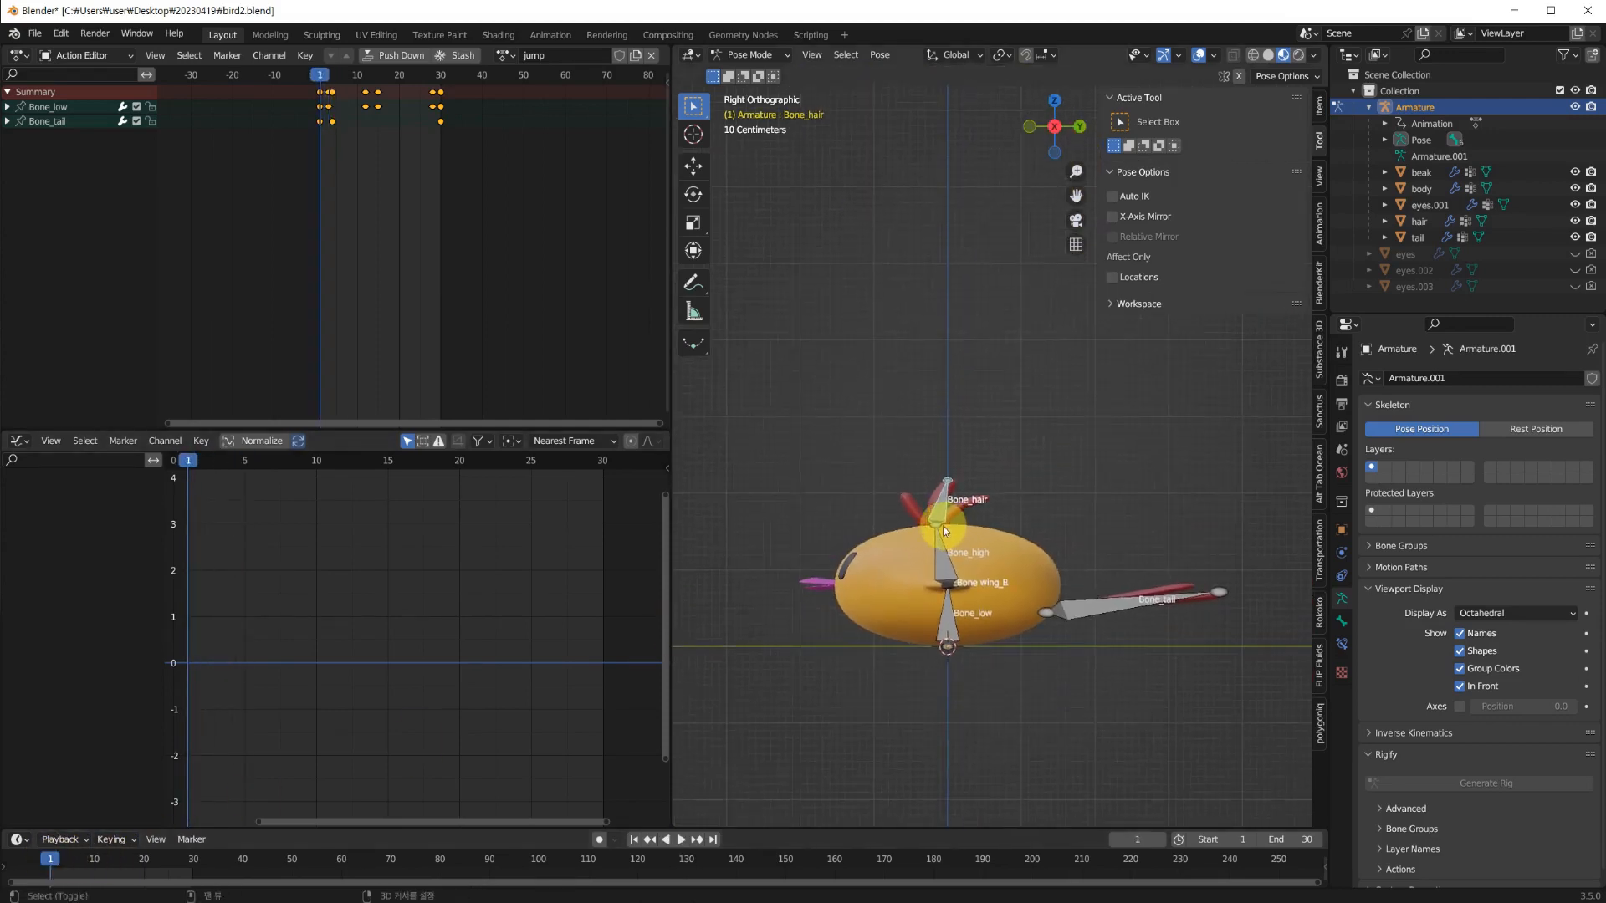
{"action": "left_click", "coordinate": [934, 508]}
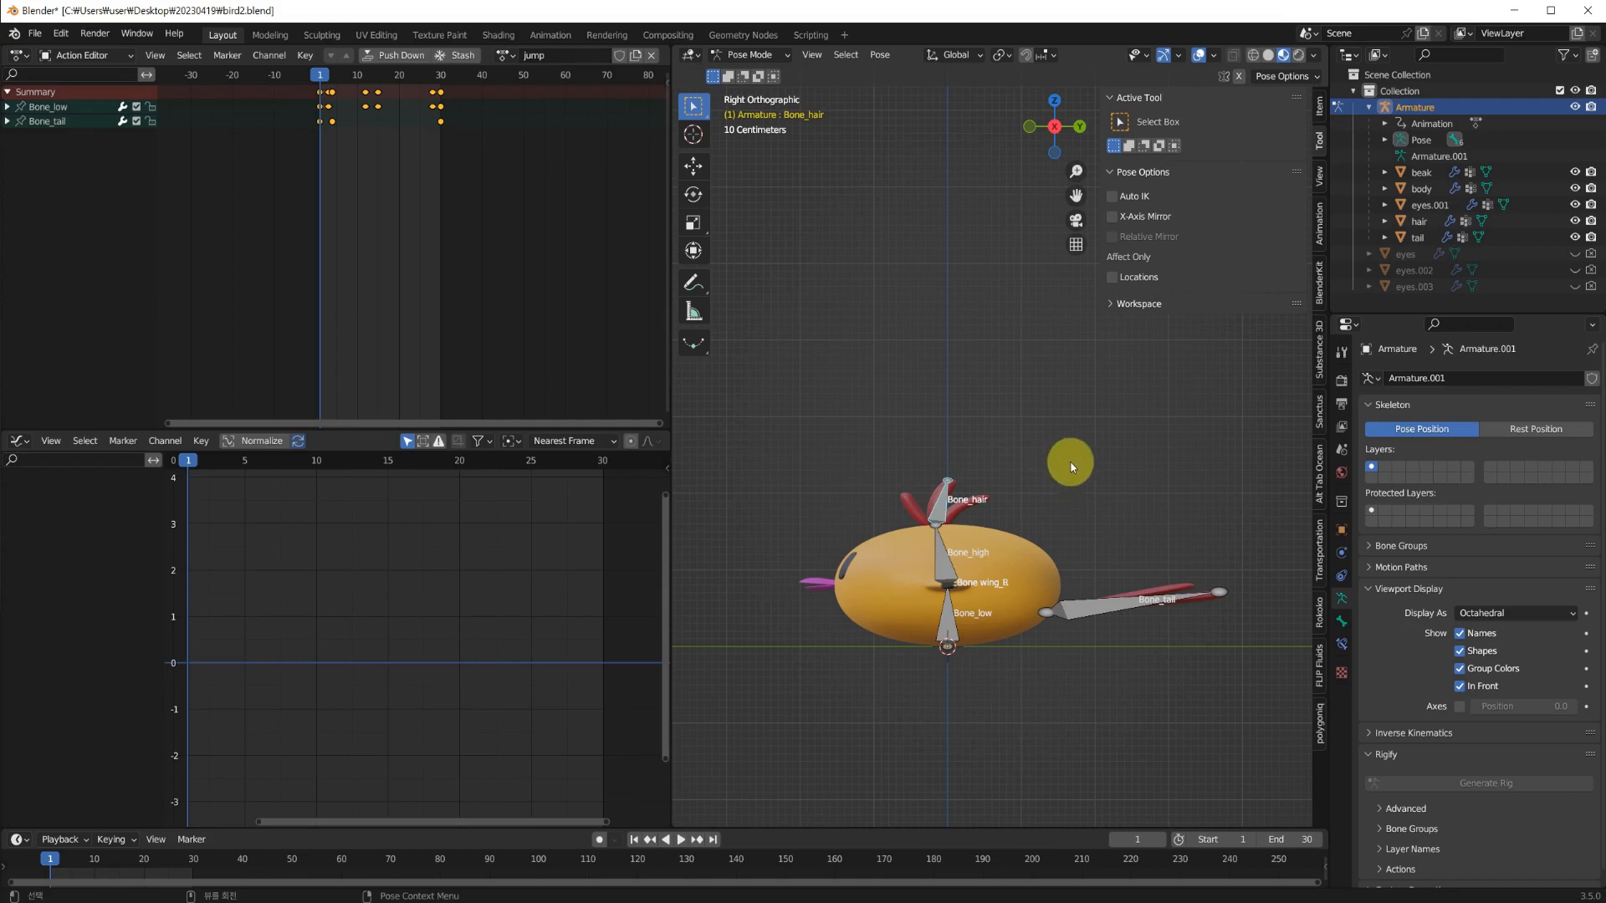
{"action": "key", "text": "i"}
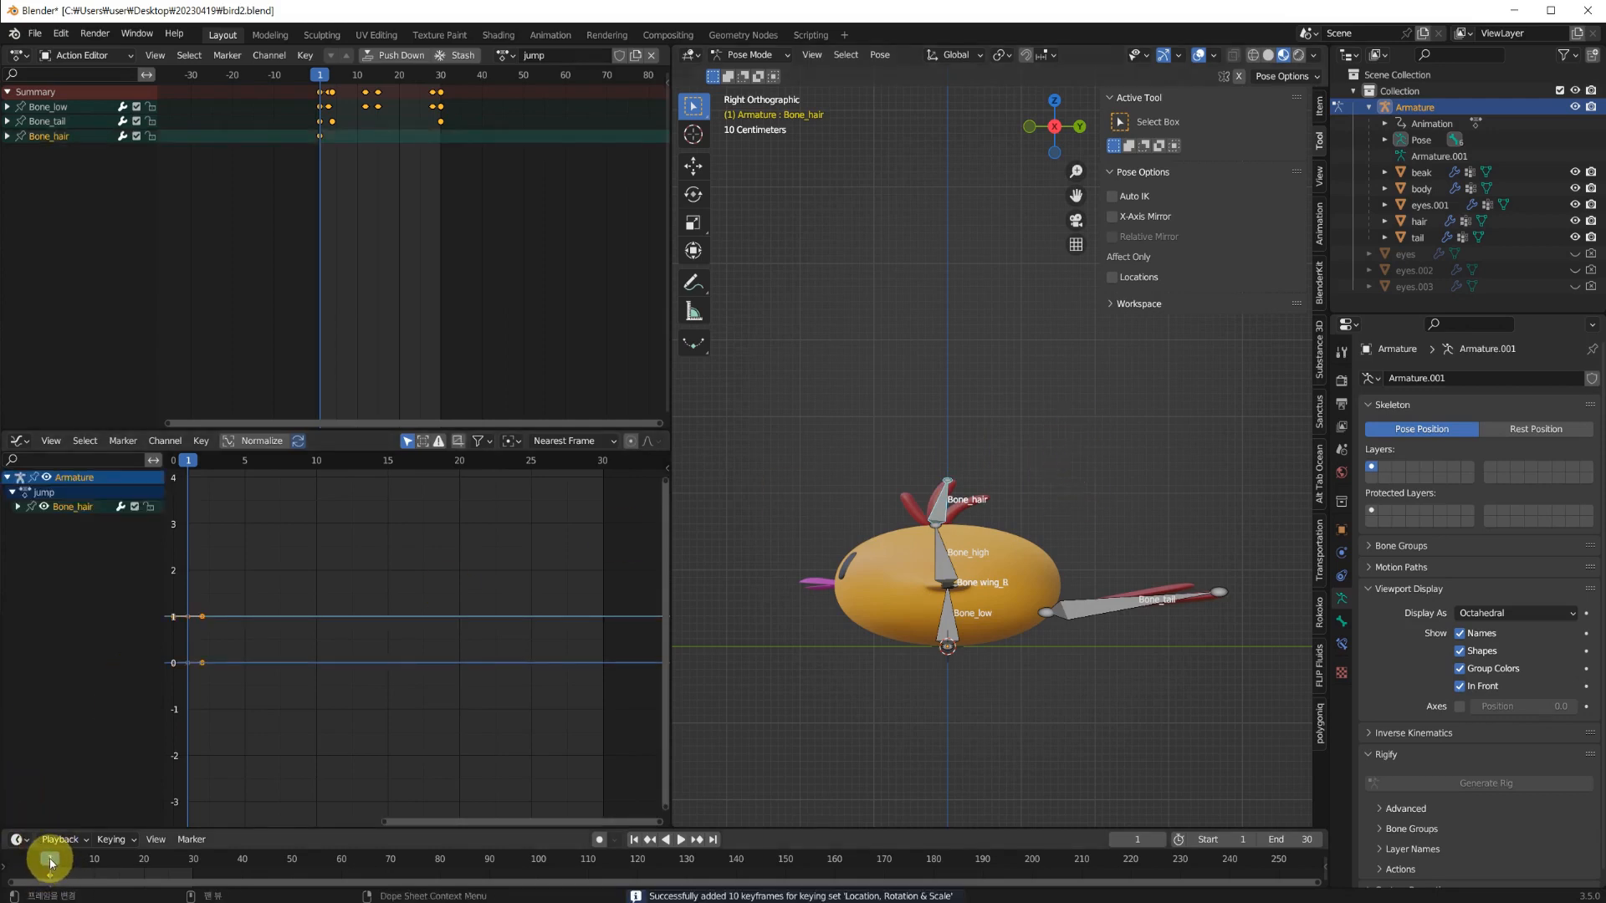
At frame 4, rotate Bone_hair 29° backward toward the tail in the right view and keyframe its location, rotation and scale.
{"action": "left_click_drag", "start_coordinate": [52, 864], "coordinate": [66, 873]}
{"action": "left_click_drag", "start_coordinate": [59, 870], "coordinate": [64, 870]}
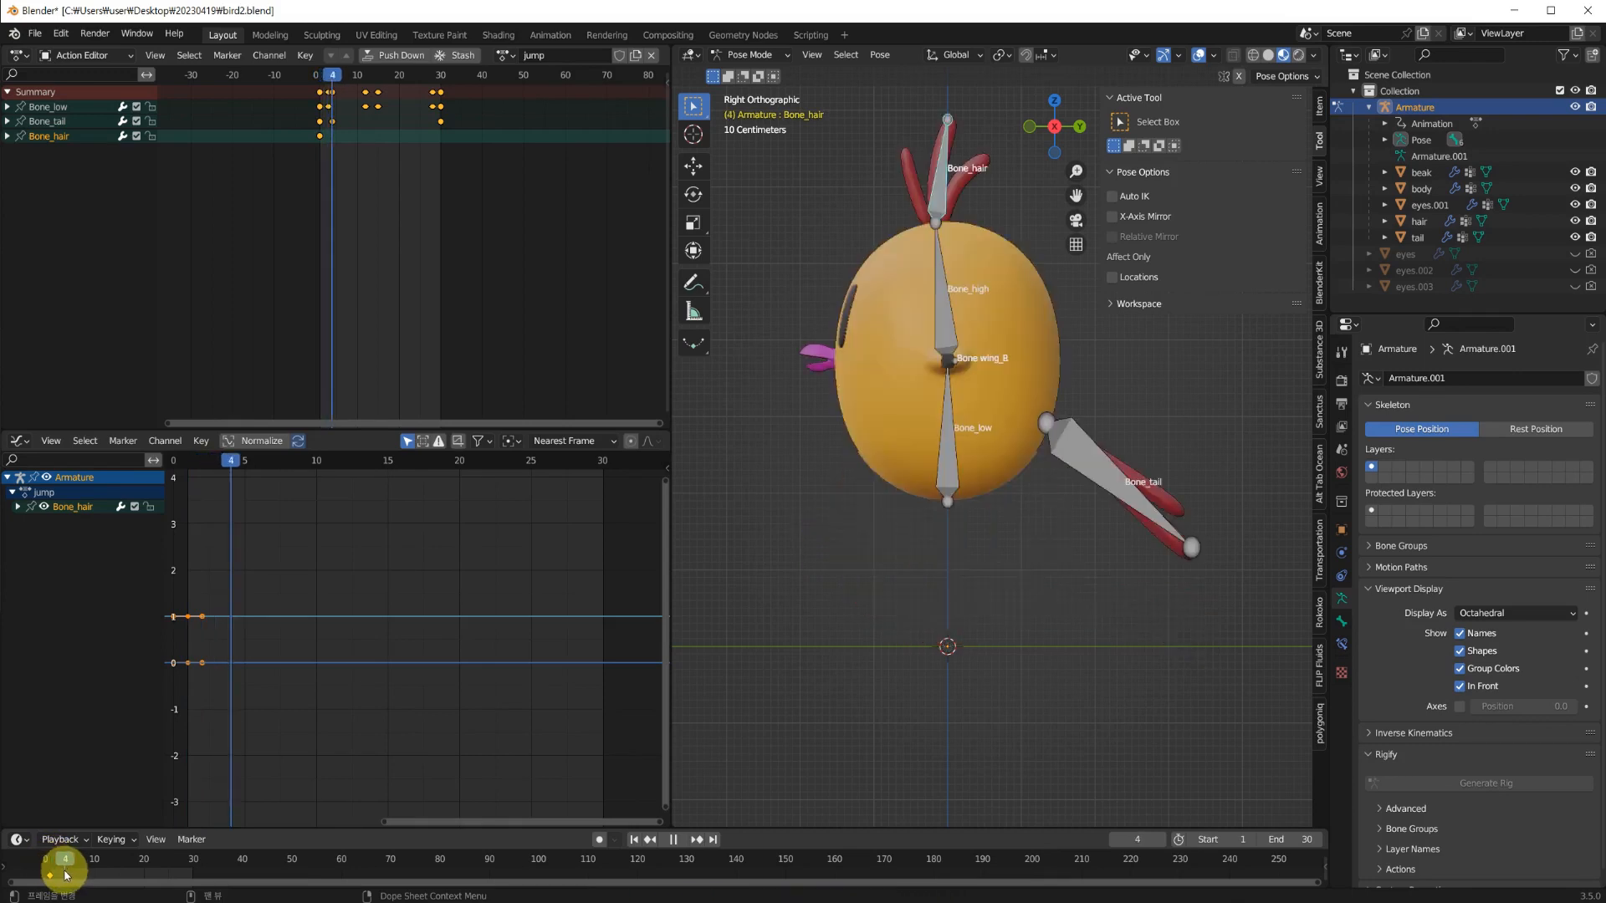
{"action": "middle_click_drag", "start_coordinate": [920, 612], "coordinate": [876, 716], "text": "shift"}
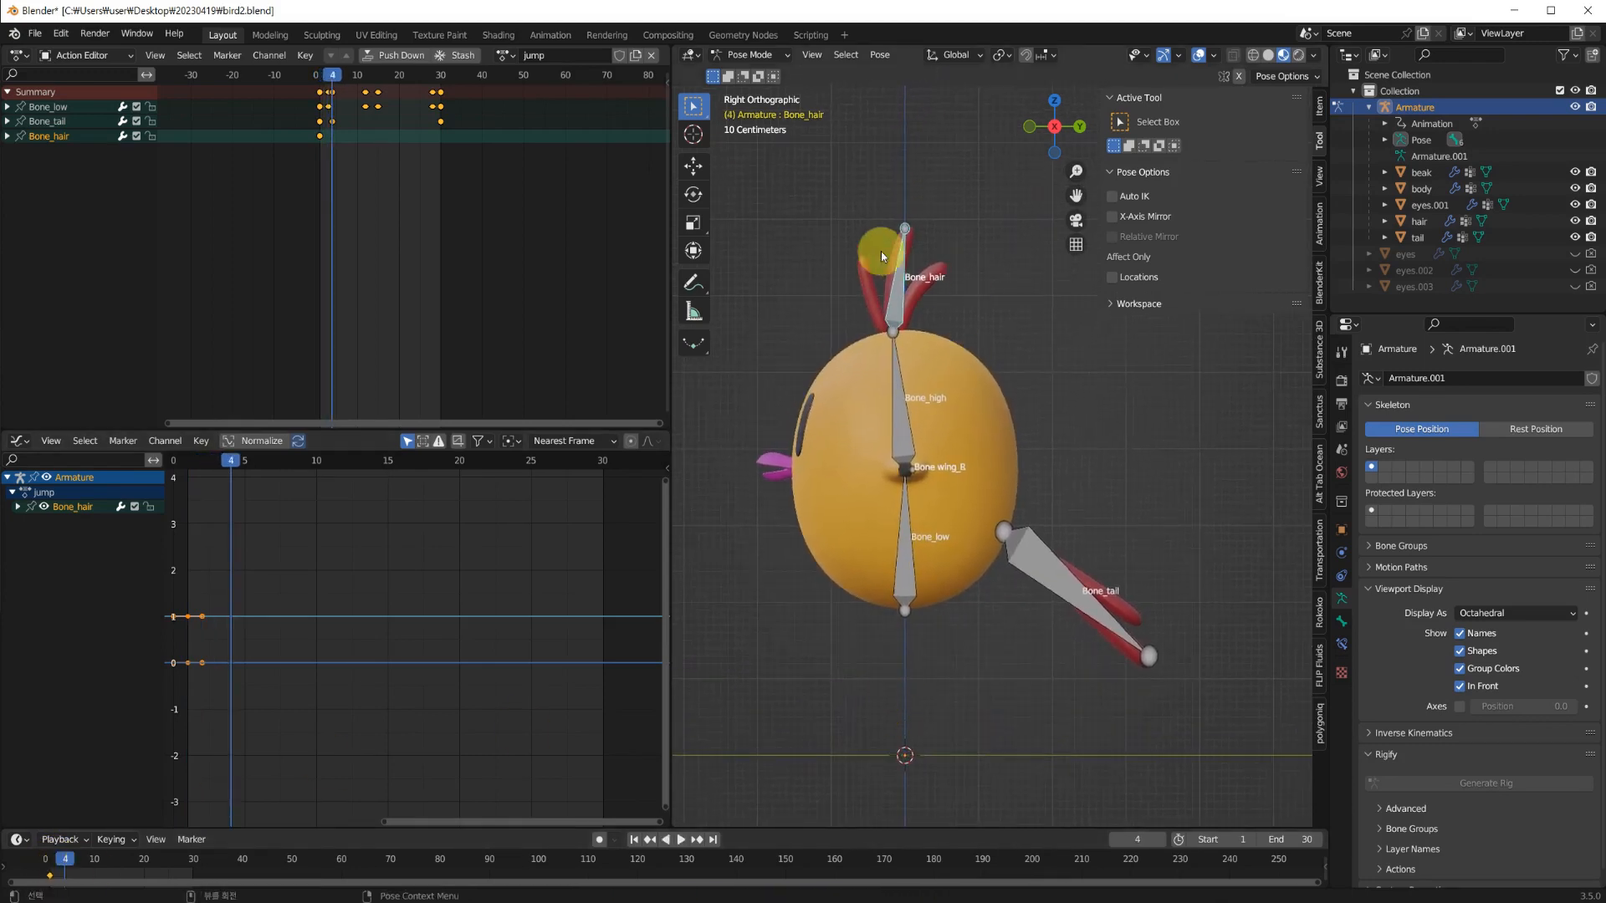
{"action": "key", "text": "r"}
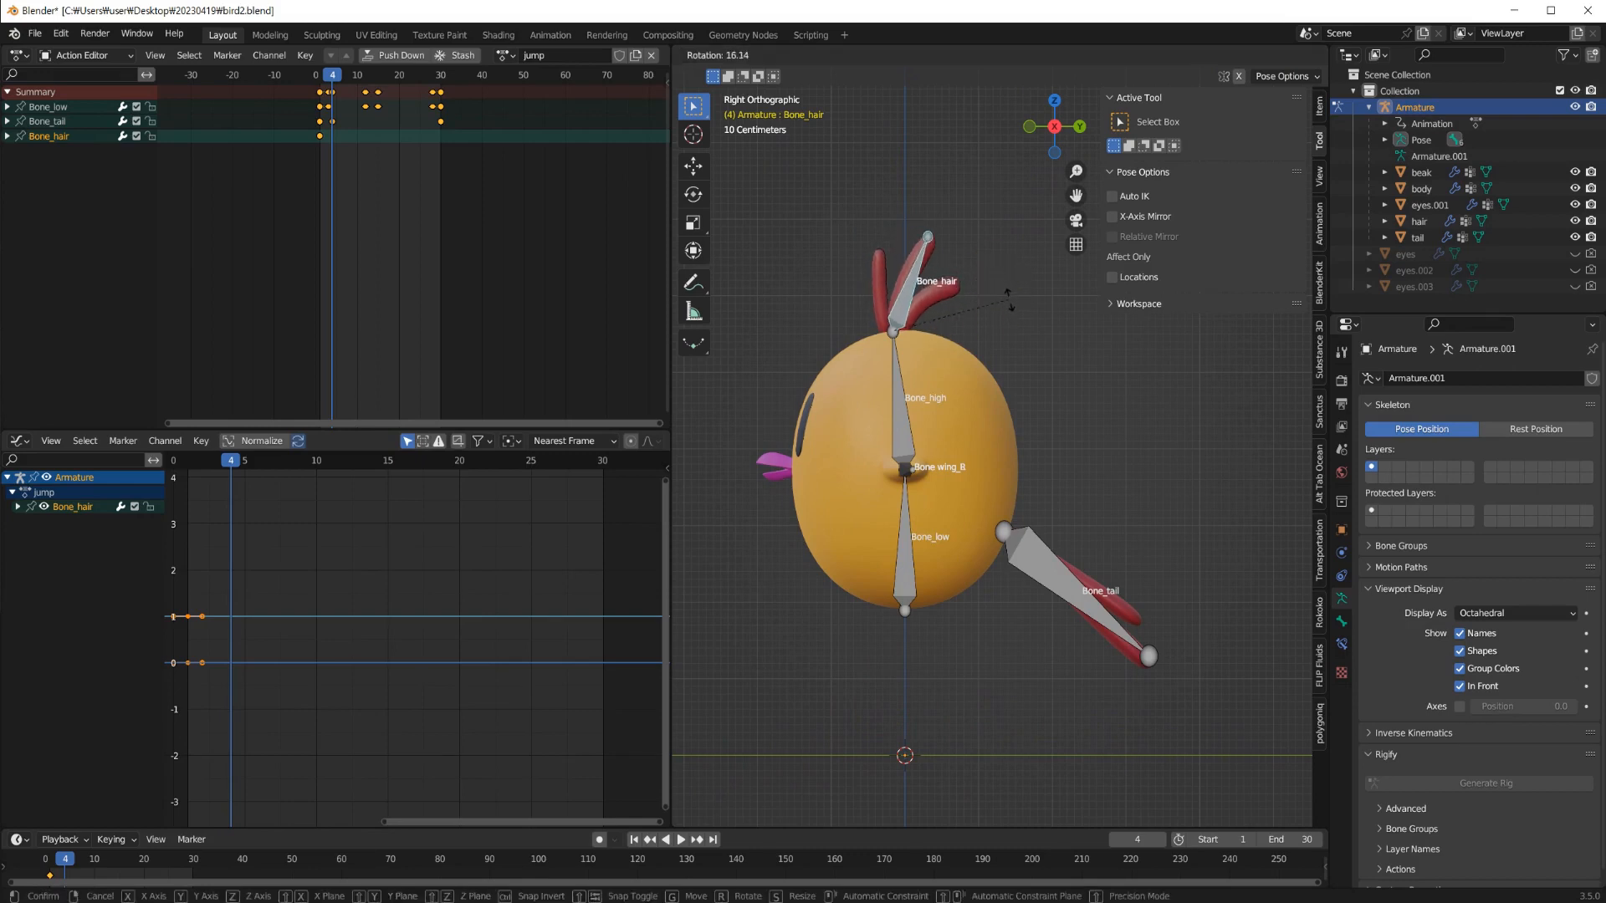
{"action": "left_click", "coordinate": [1018, 328]}
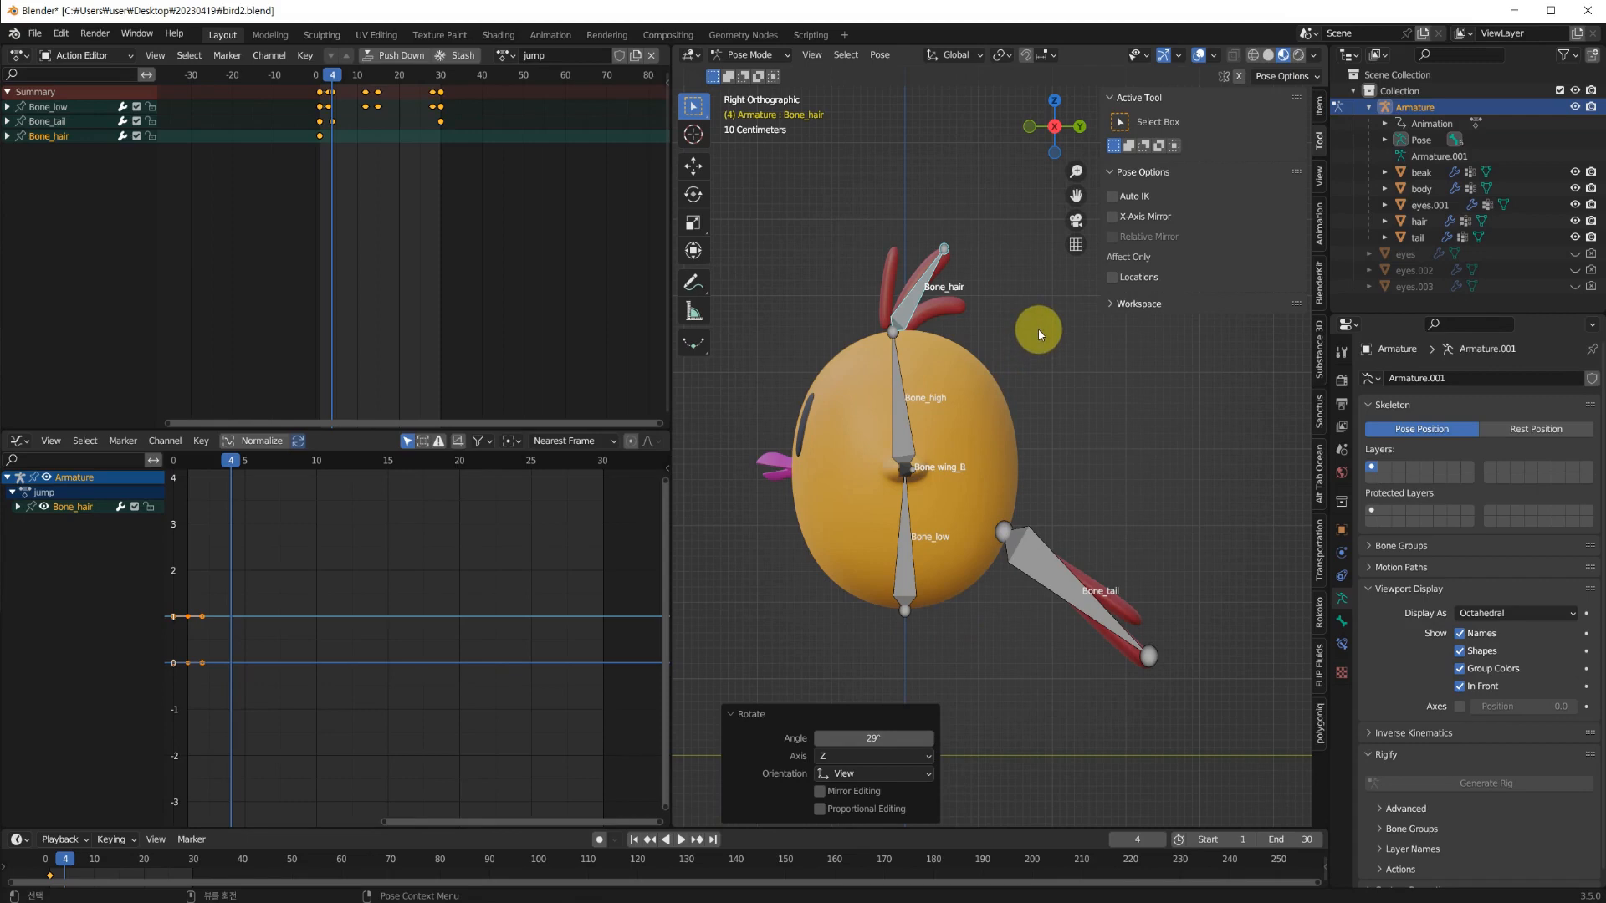
{"action": "key", "text": "i"}
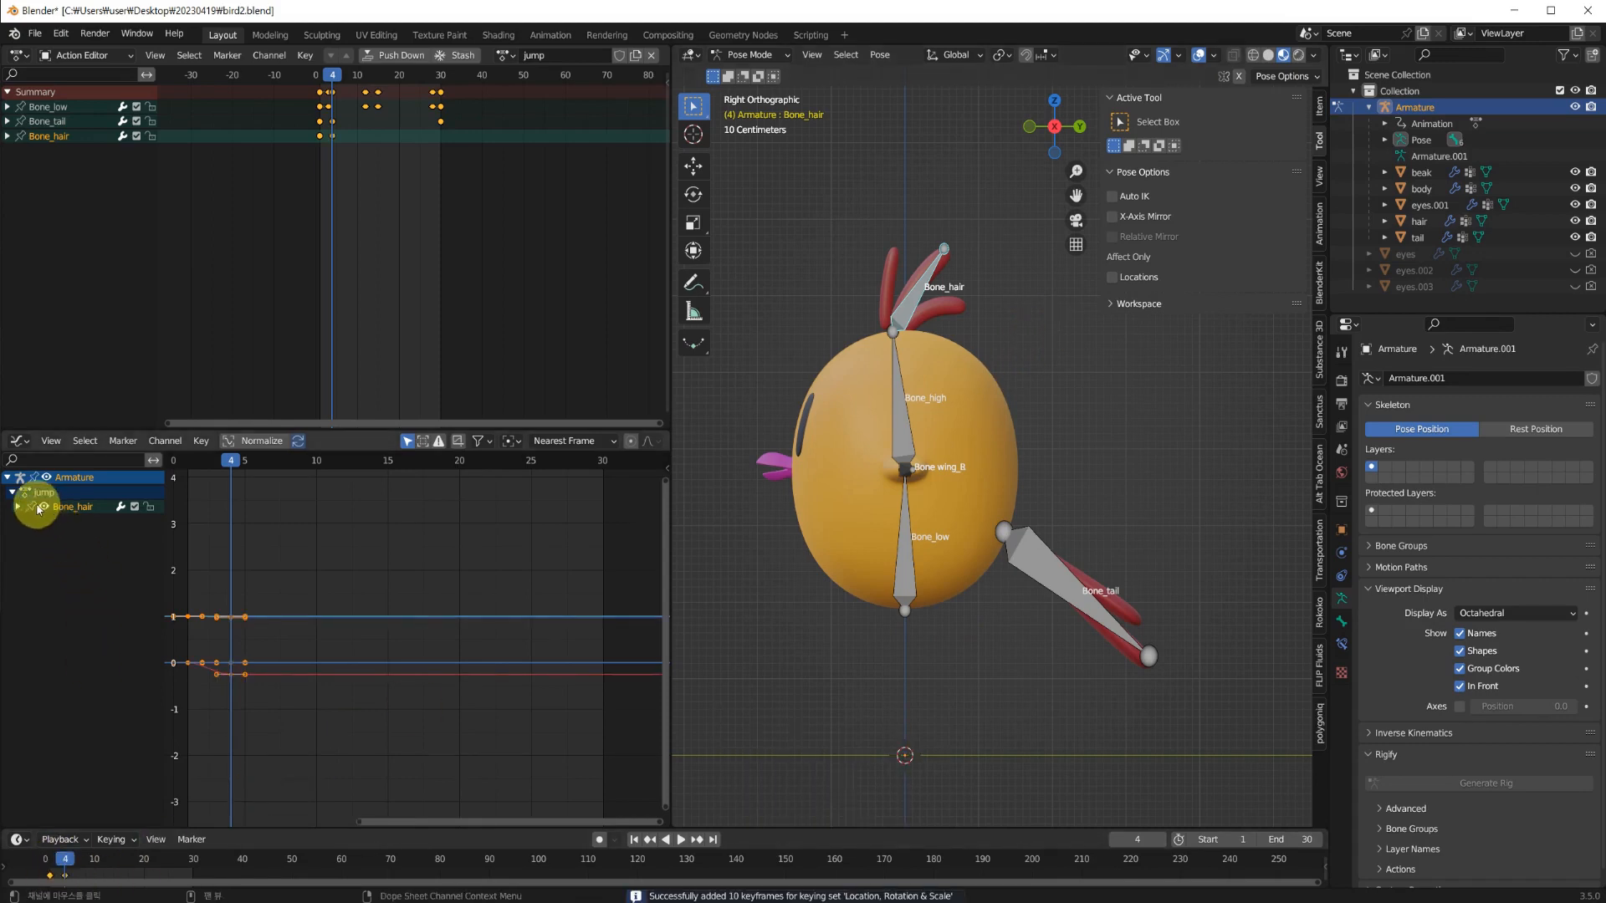
Expand Bone_hair's channels in the Graph Editor and hide every curve except X Quaternion Rotation.
{"action": "left_click", "coordinate": [19, 507]}
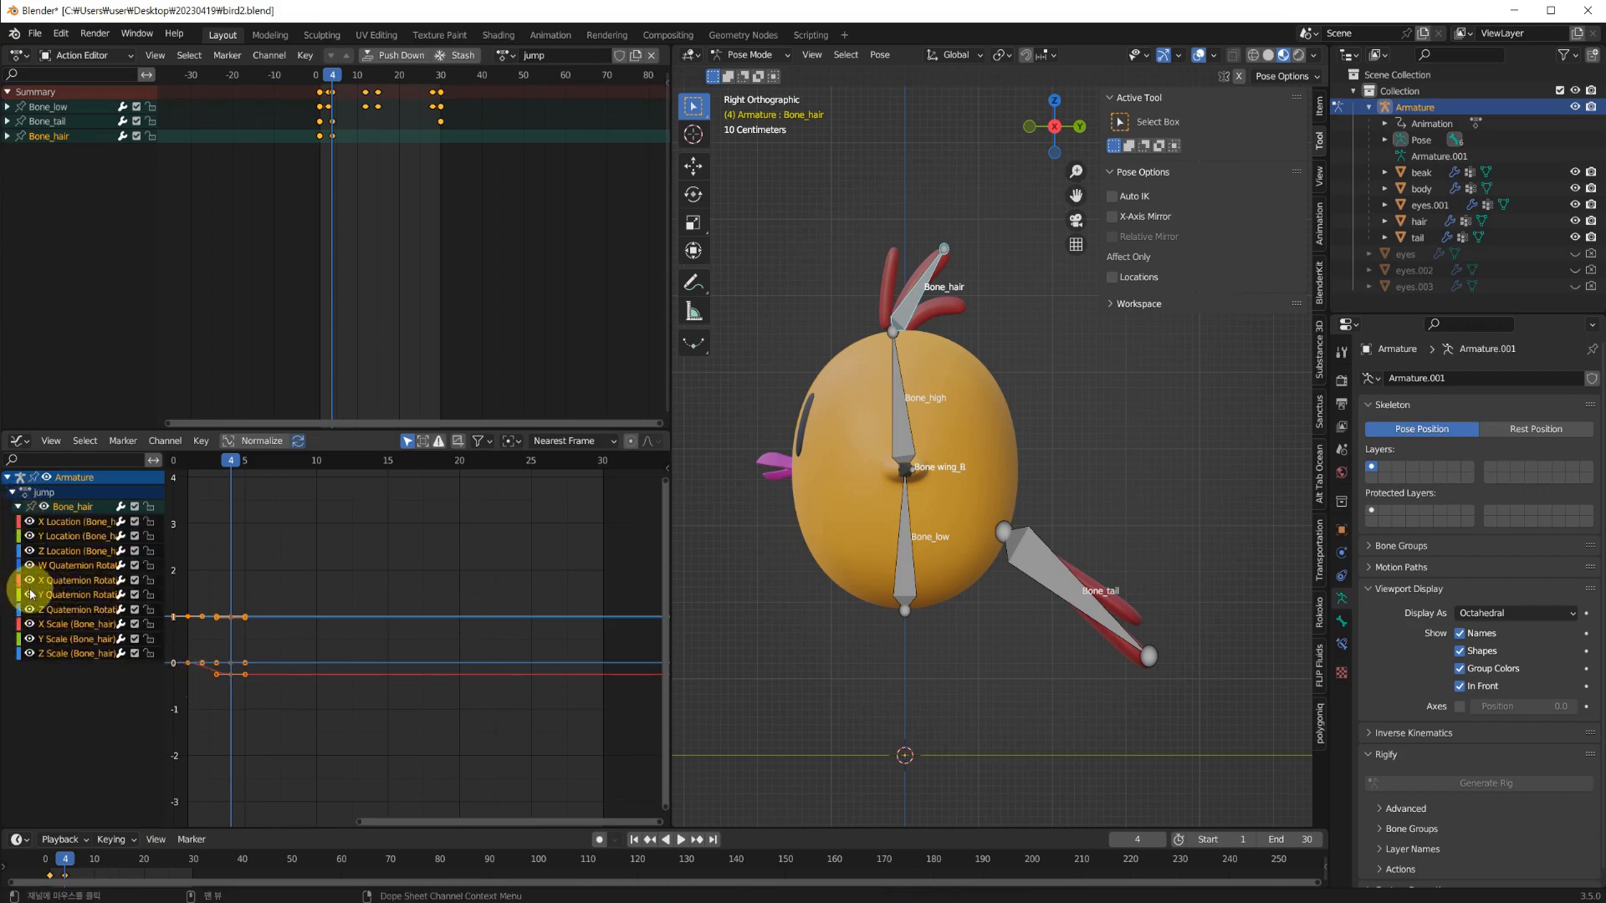
{"action": "left_click_drag", "start_coordinate": [29, 595], "coordinate": [30, 653]}
{"action": "left_click_drag", "start_coordinate": [30, 519], "coordinate": [43, 563]}
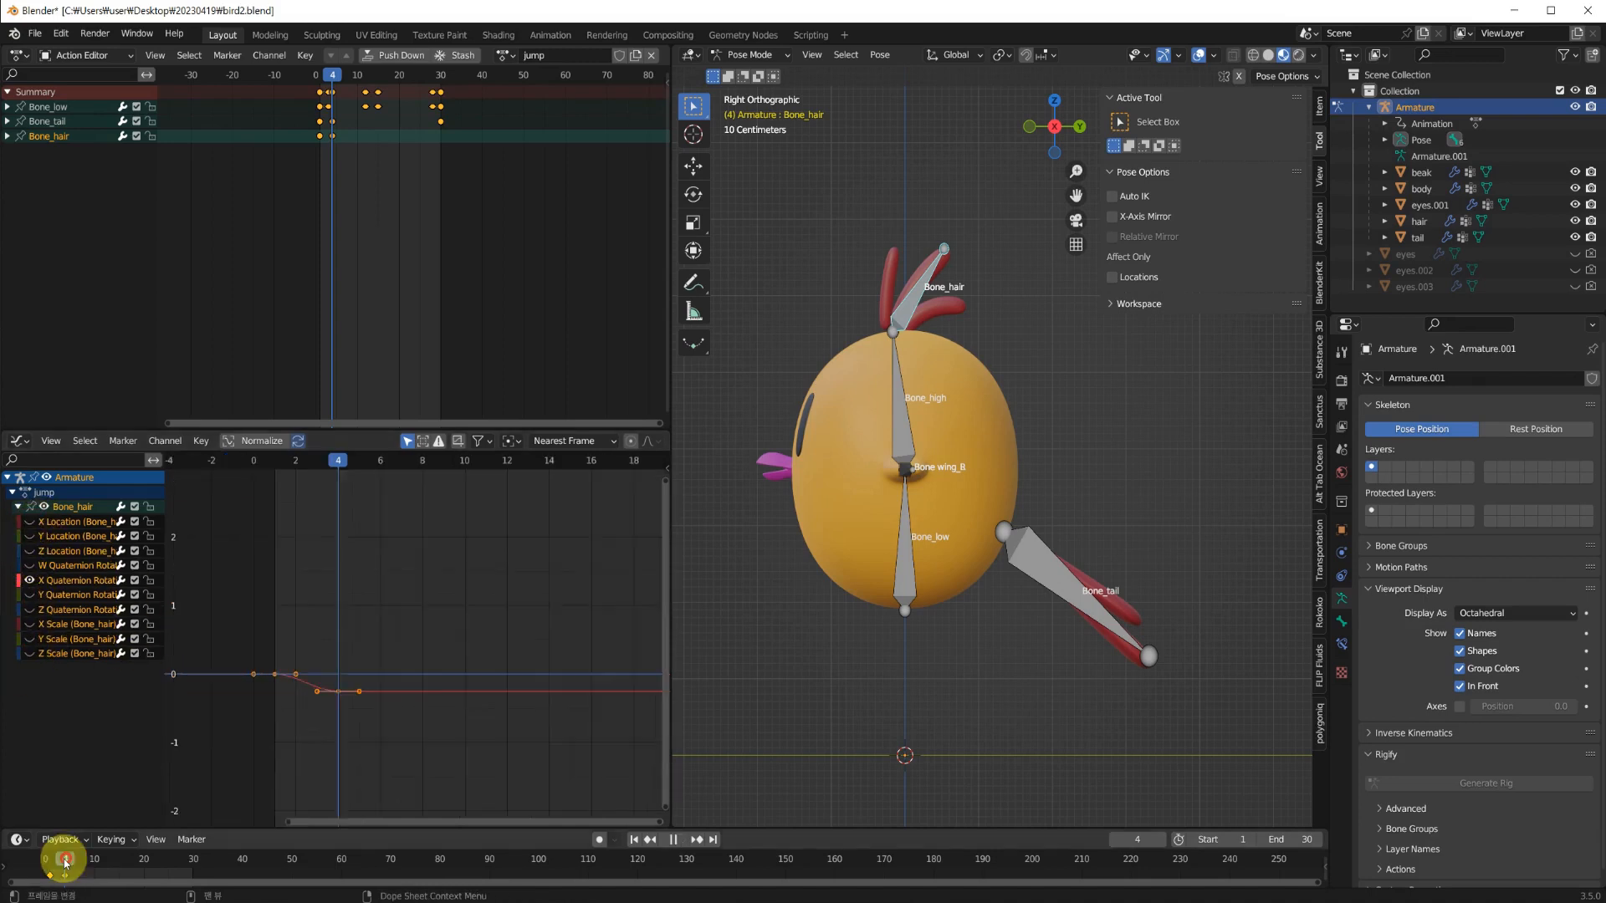
At frame 15, clear Bone_hair's rotation and keyframe its location, rotation and scale.
{"action": "mouse_move", "coordinate": [64, 859]}
{"action": "left_mouse_down"}
{"action": "mouse_move", "coordinate": [44, 865]}
{"action": "mouse_move", "coordinate": [85, 881]}
{"action": "left_mouse_up"}
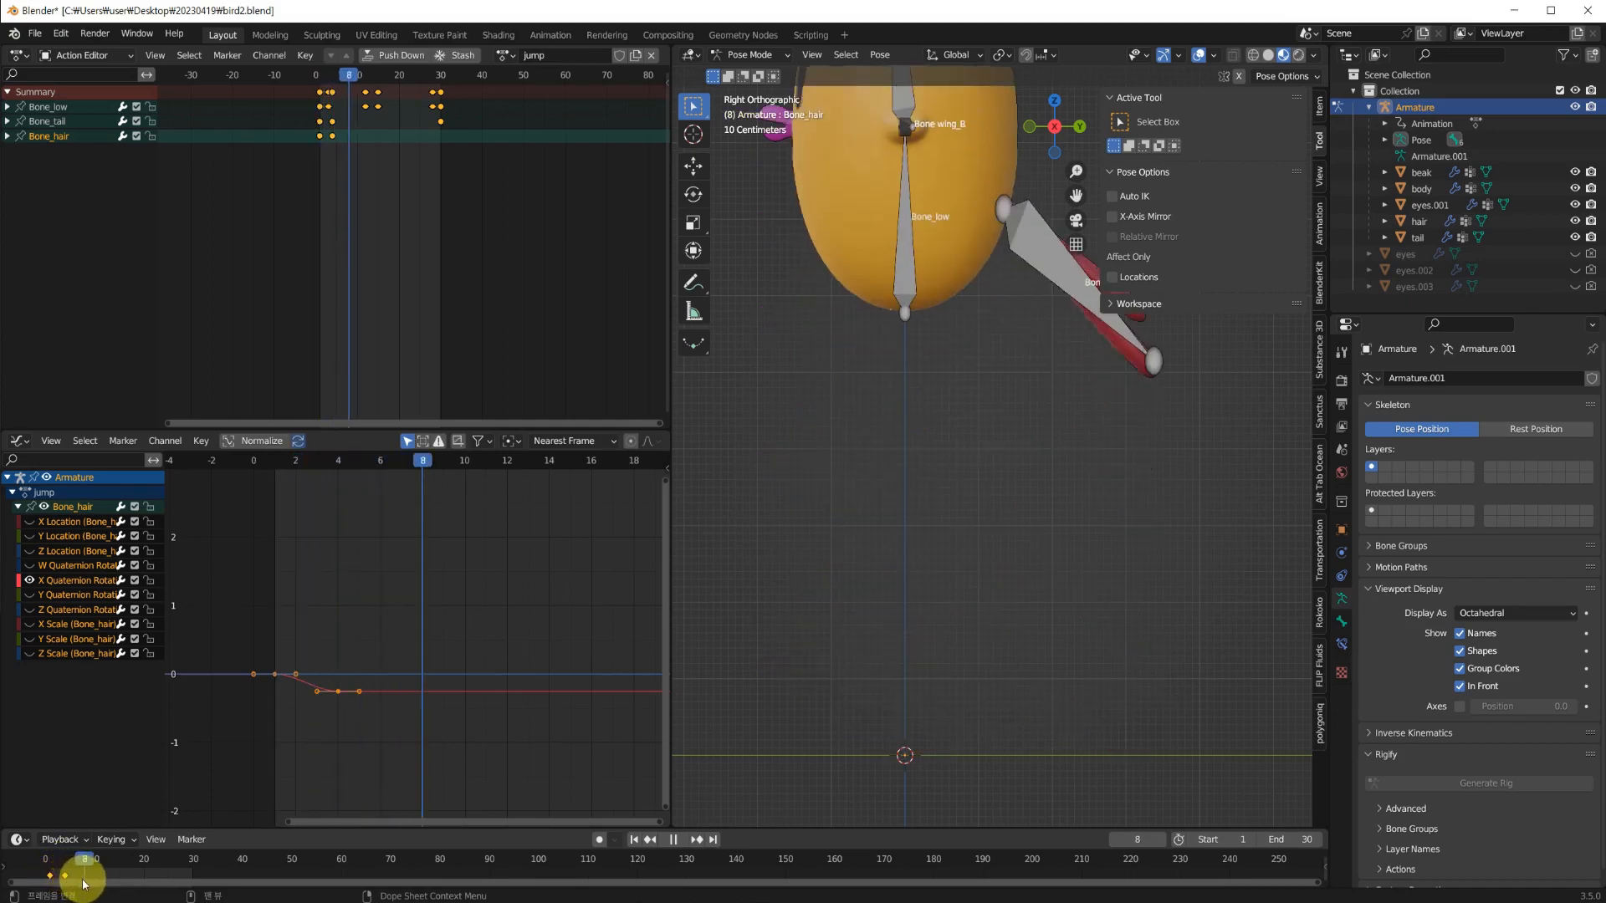
{"action": "scroll", "coordinate": [874, 674], "scroll_direction": "down", "scroll_amount": 4}
{"action": "middle_click_drag", "start_coordinate": [939, 582], "coordinate": [891, 708], "text": "shift"}
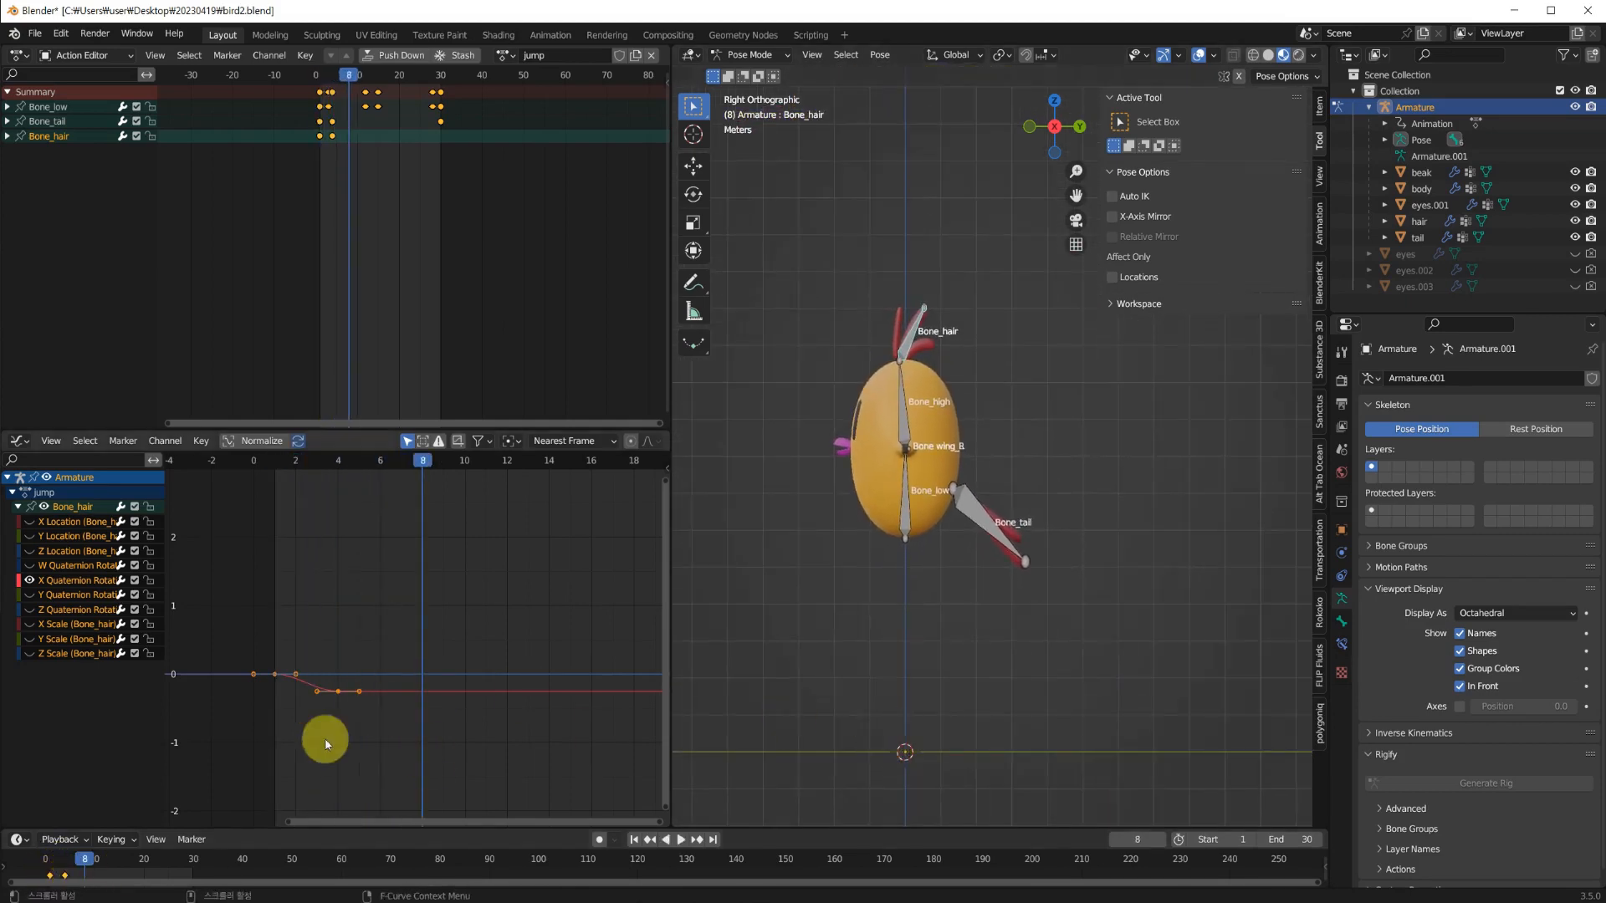
{"action": "left_click_drag", "start_coordinate": [100, 868], "coordinate": [121, 875]}
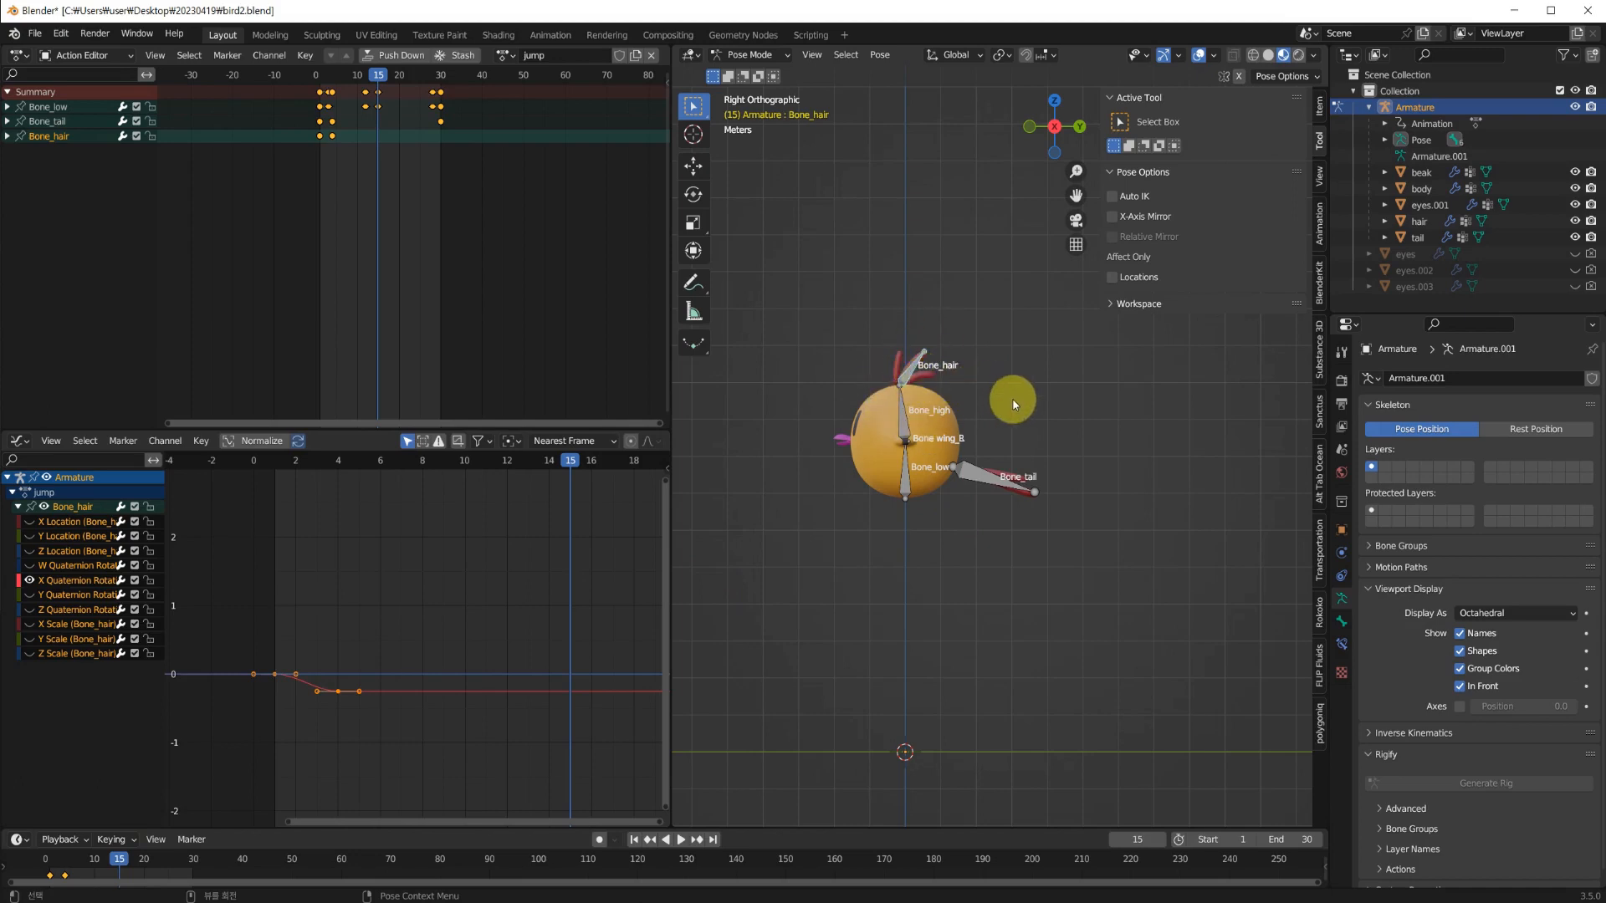
{"action": "key", "text": "r"}
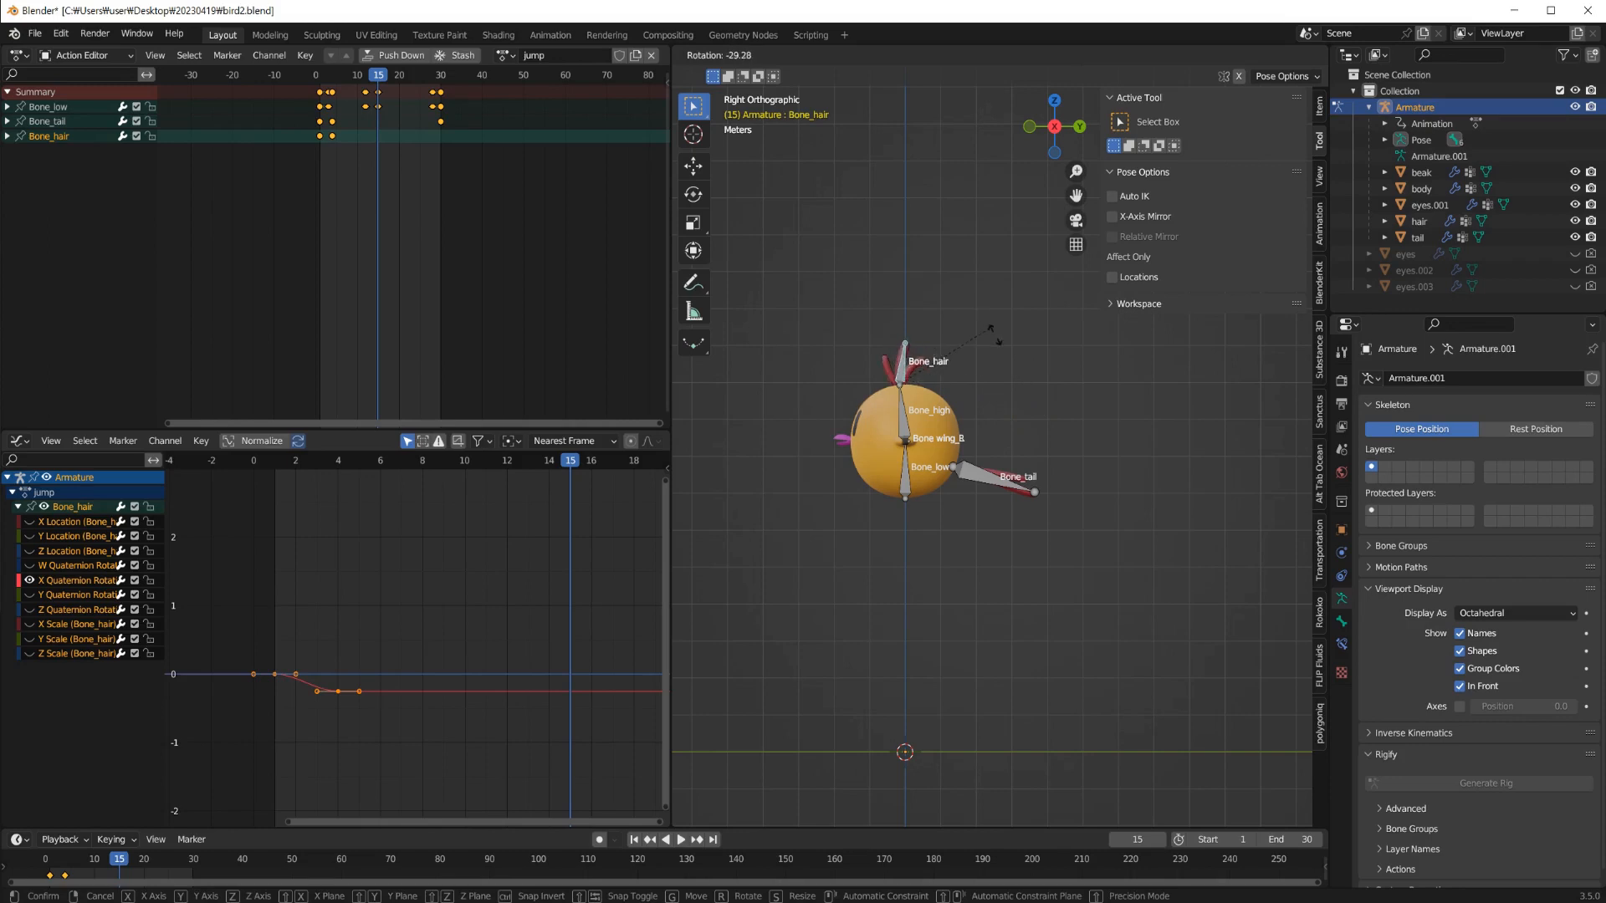
{"action": "right_click", "coordinate": [1005, 353]}
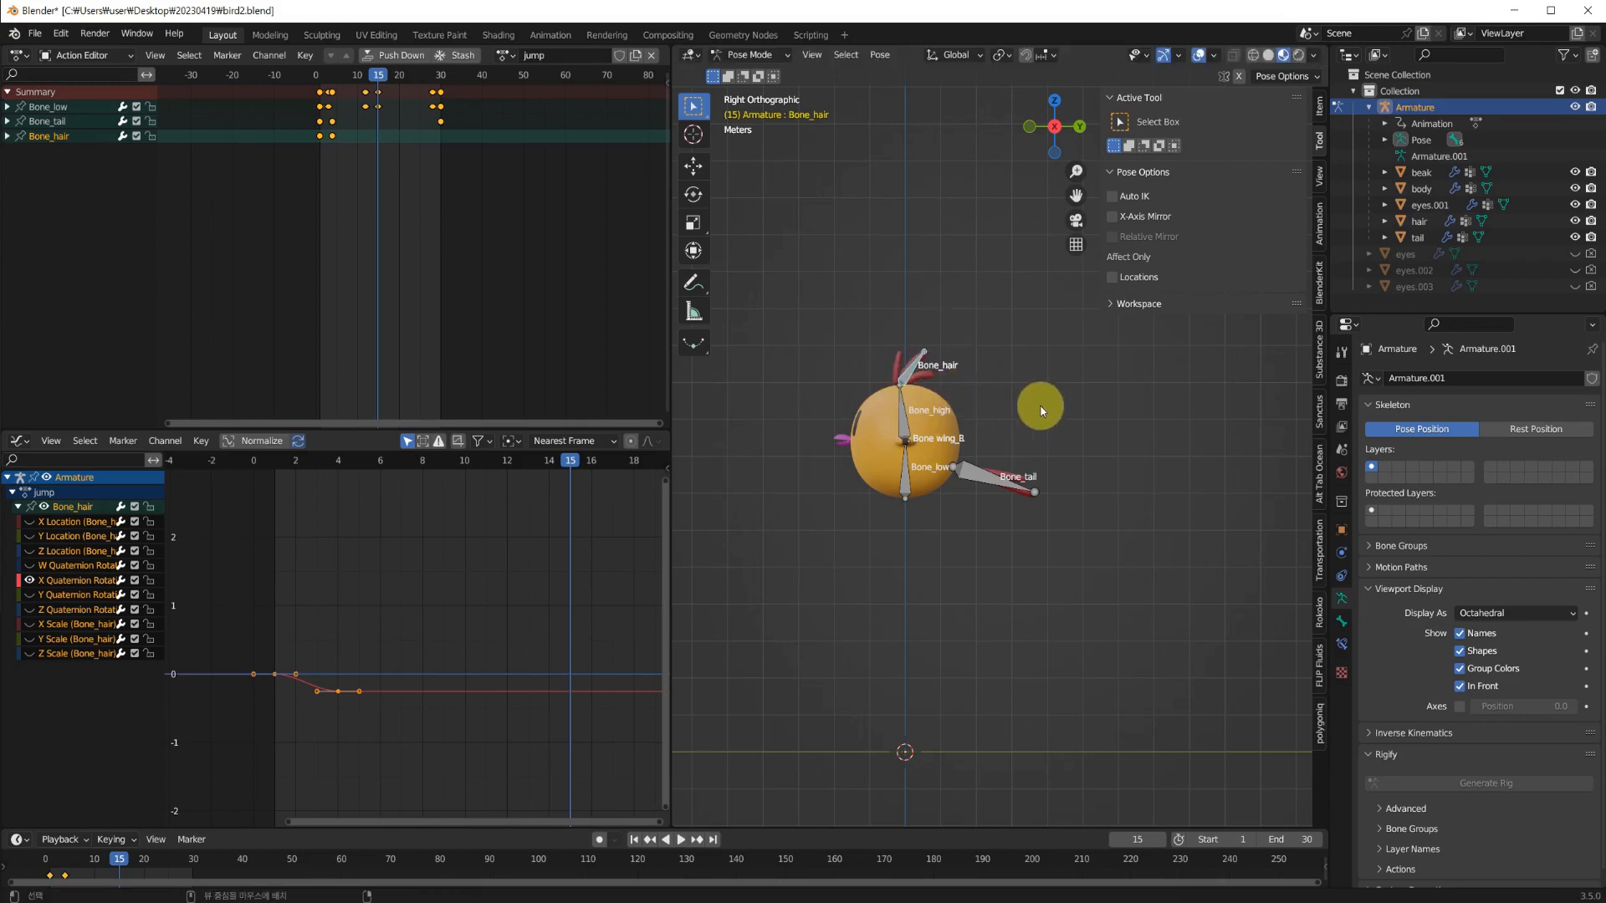
{"action": "key", "text": "alt+r"}
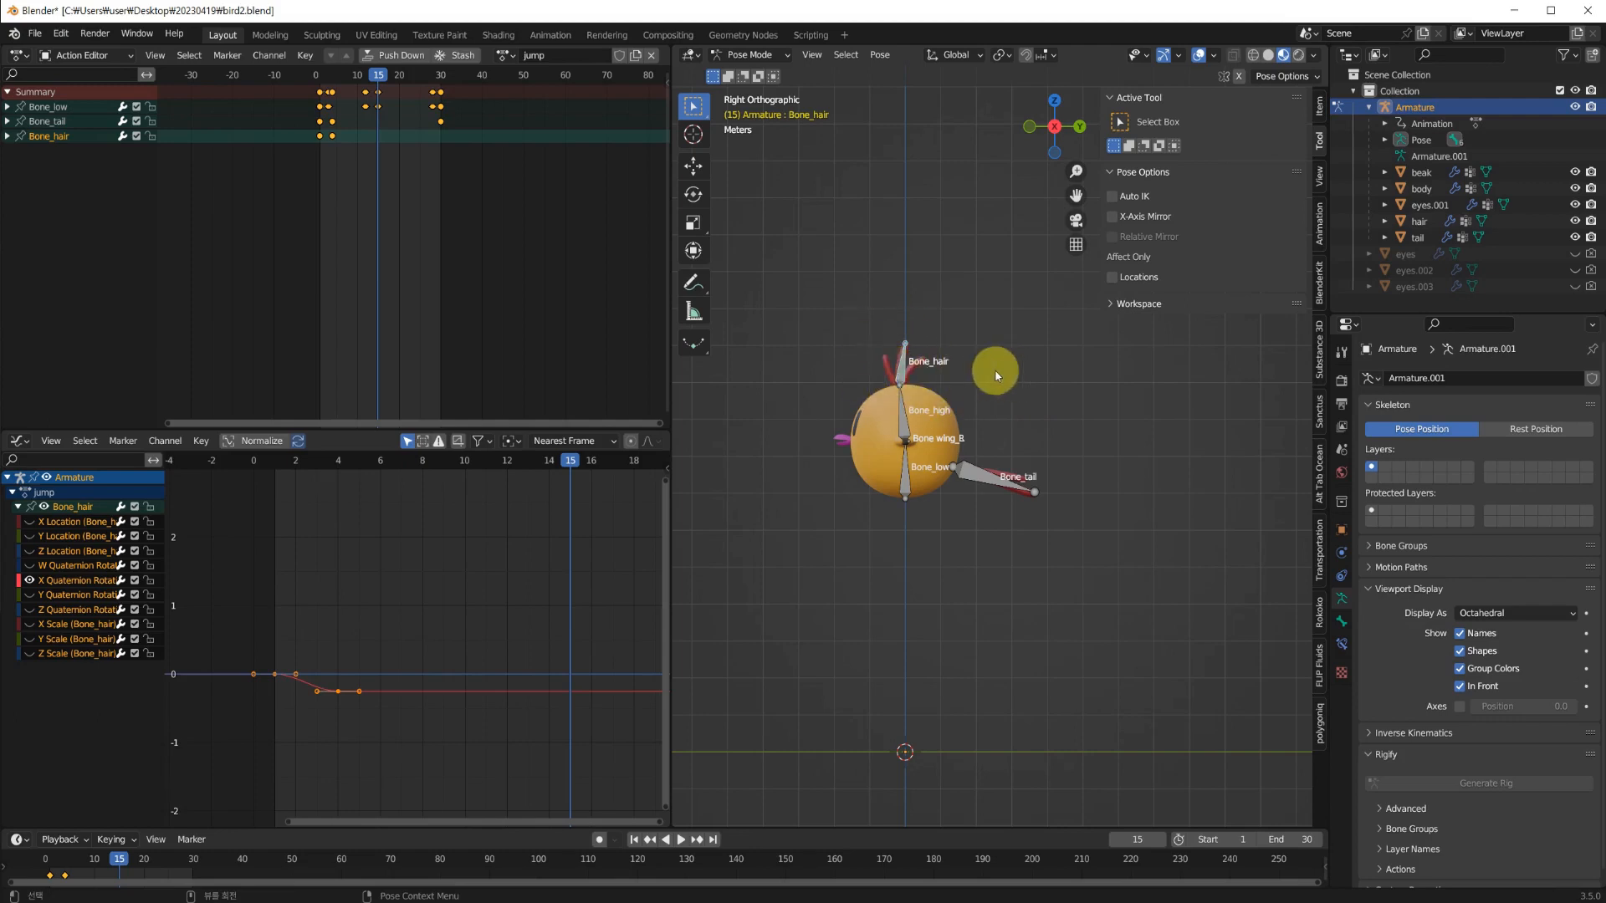
{"action": "key", "text": "i"}
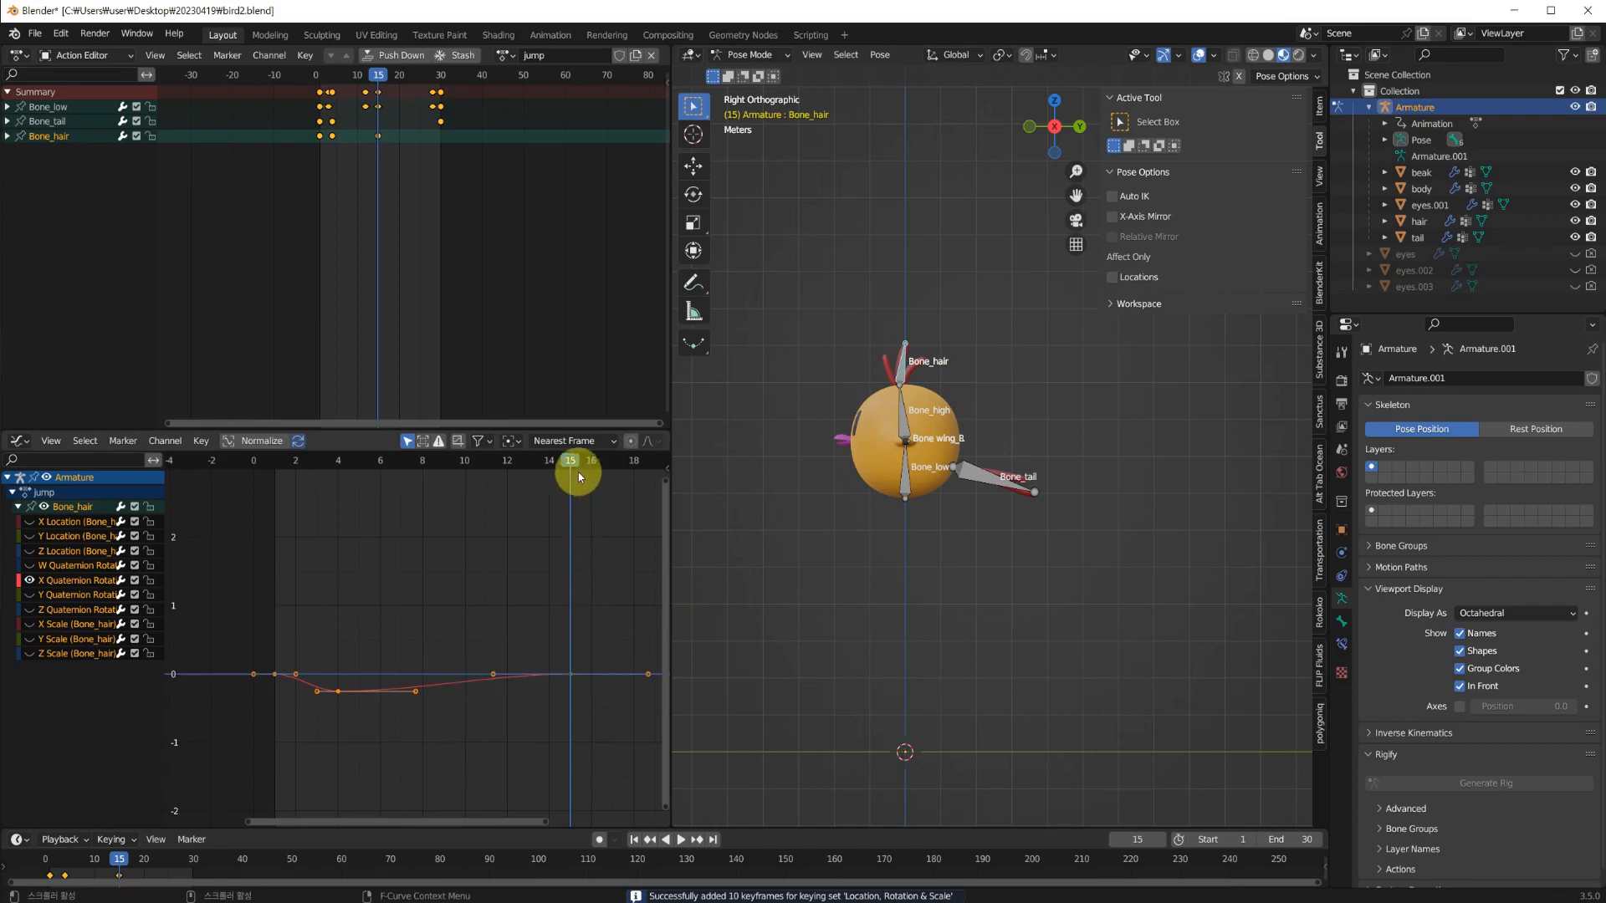
At frame 20, rotate Bone_hair by -18.7° toward the beak and keyframe its location, rotation and scale.
{"action": "key", "text": "space"}
{"action": "left_click_drag", "start_coordinate": [562, 465], "coordinate": [625, 619]}
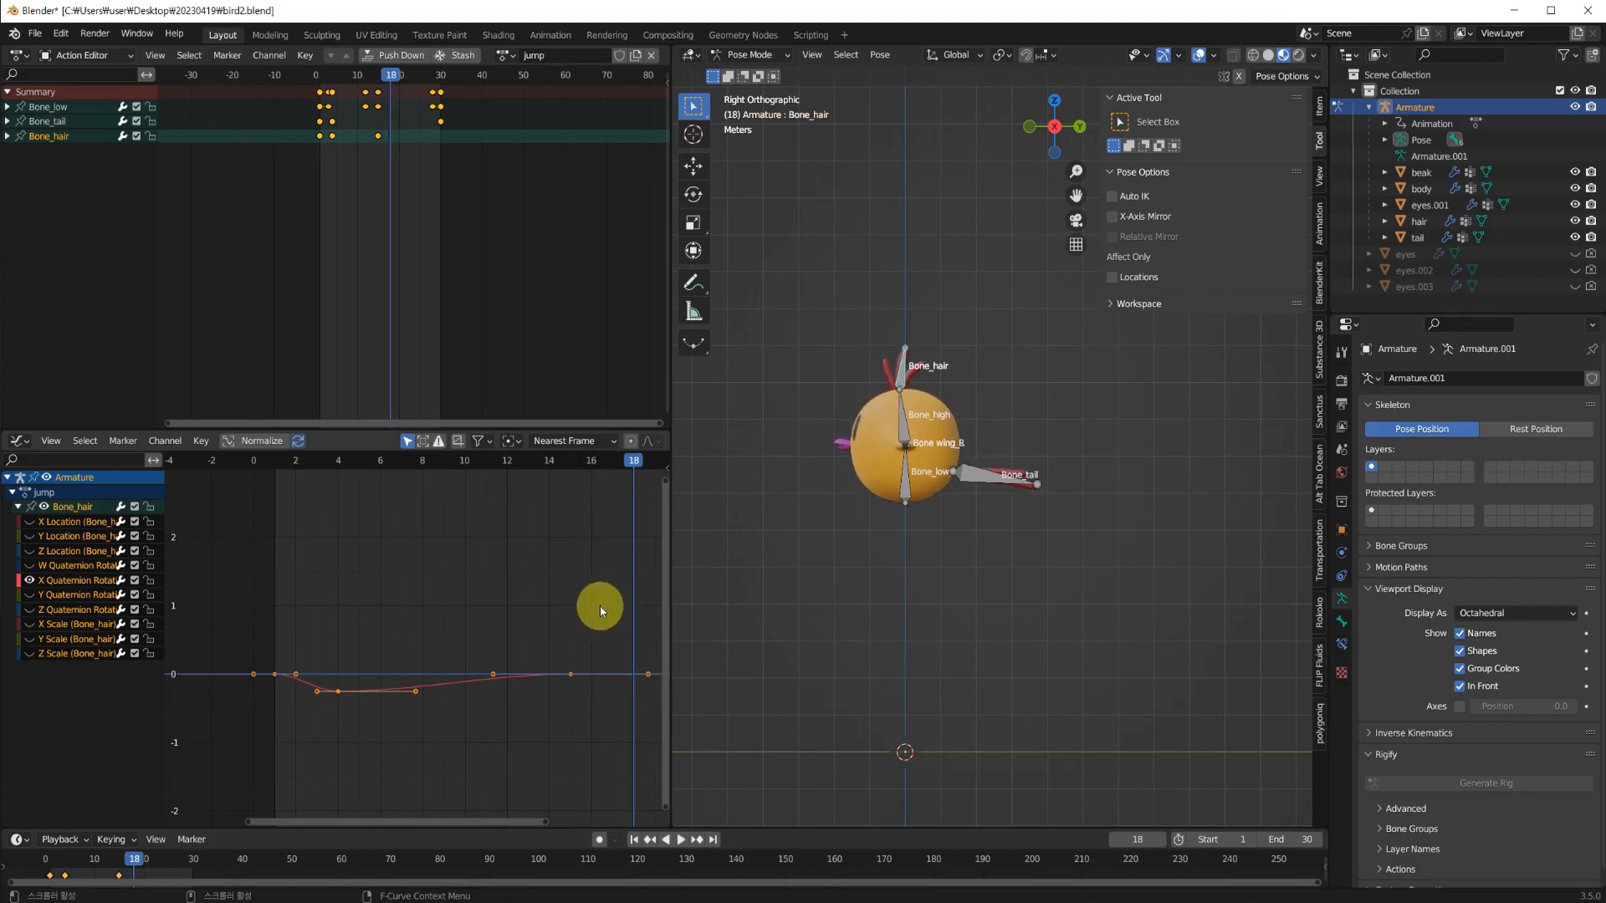
{"action": "scroll", "coordinate": [600, 605], "scroll_direction": "down", "scroll_amount": 1}
{"action": "middle_click_drag", "start_coordinate": [591, 588], "coordinate": [418, 585]}
{"action": "left_click_drag", "start_coordinate": [451, 460], "coordinate": [504, 473]}
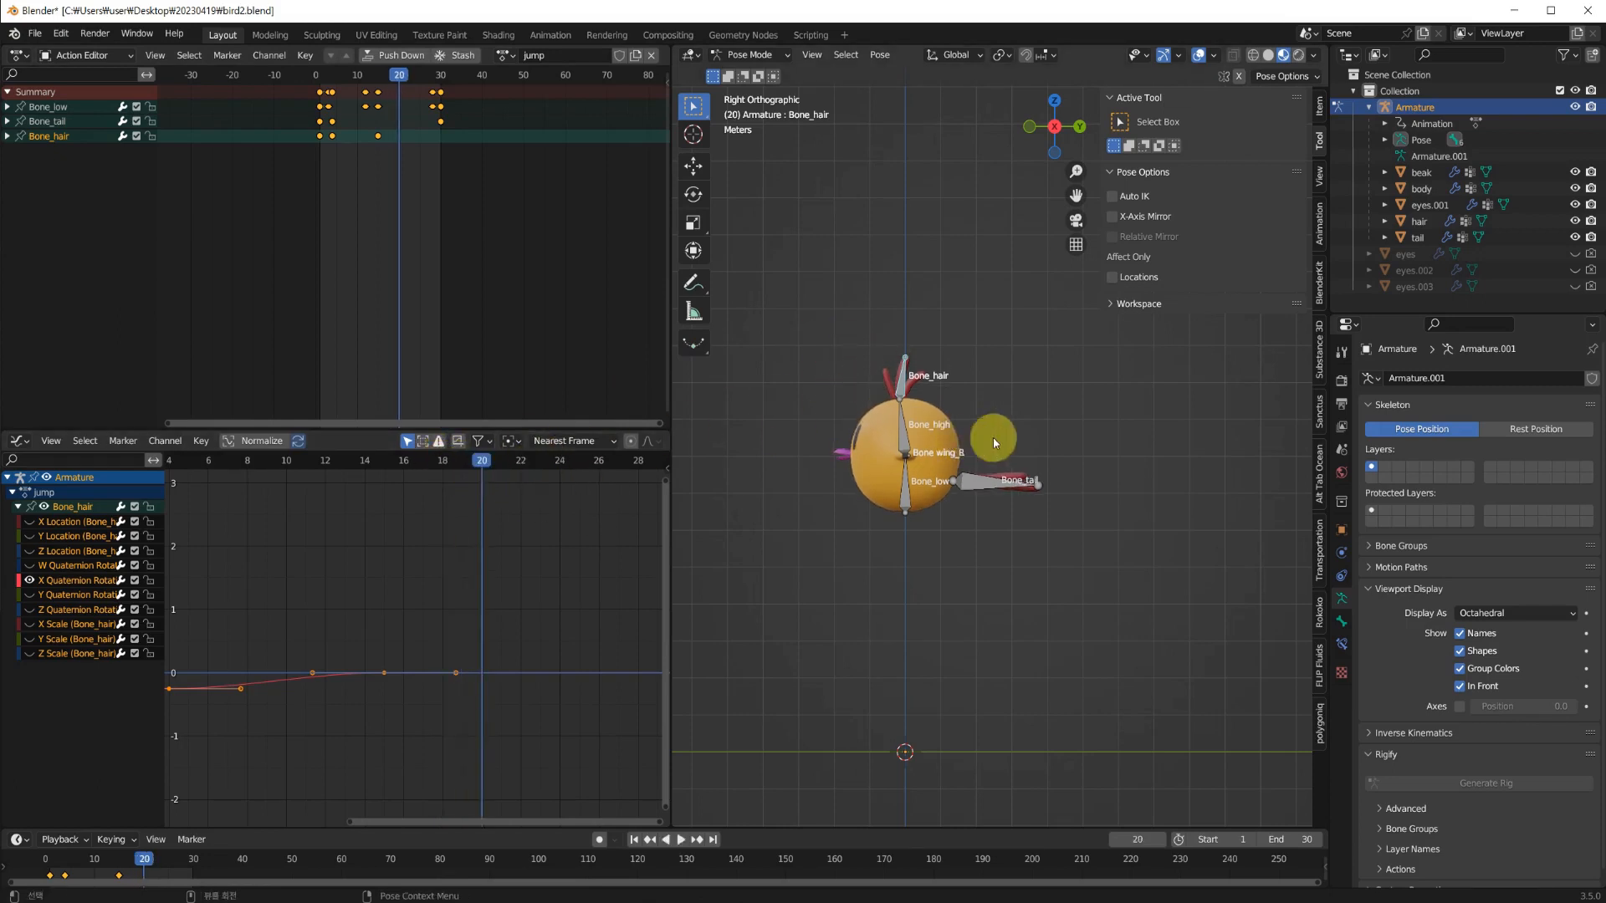
{"action": "key", "text": "r"}
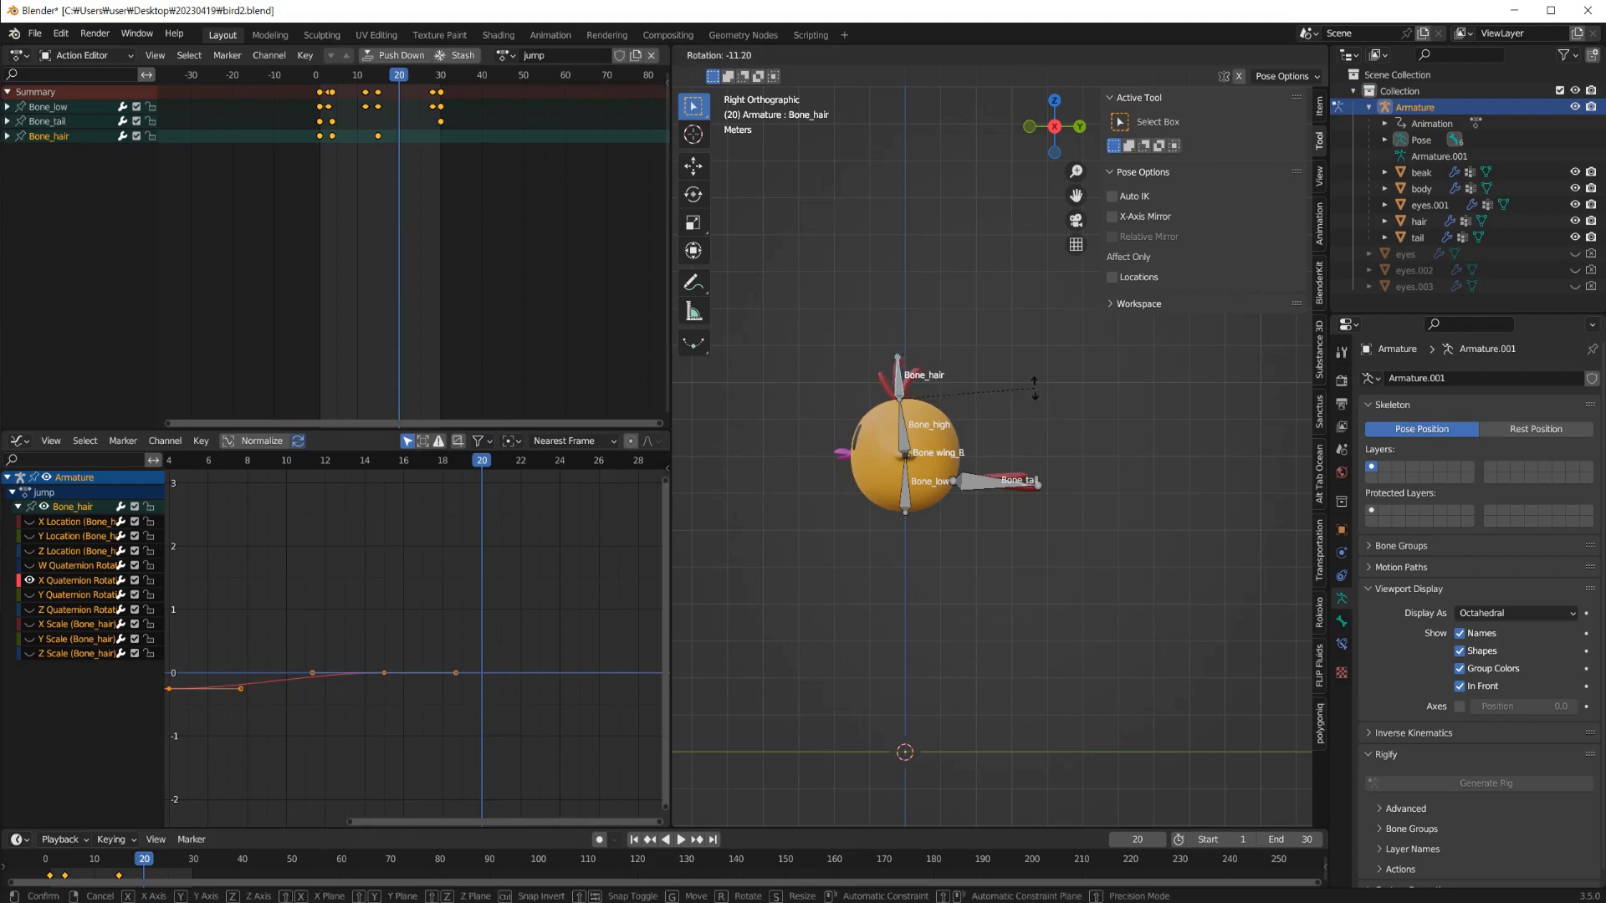
{"action": "left_click", "coordinate": [1023, 373]}
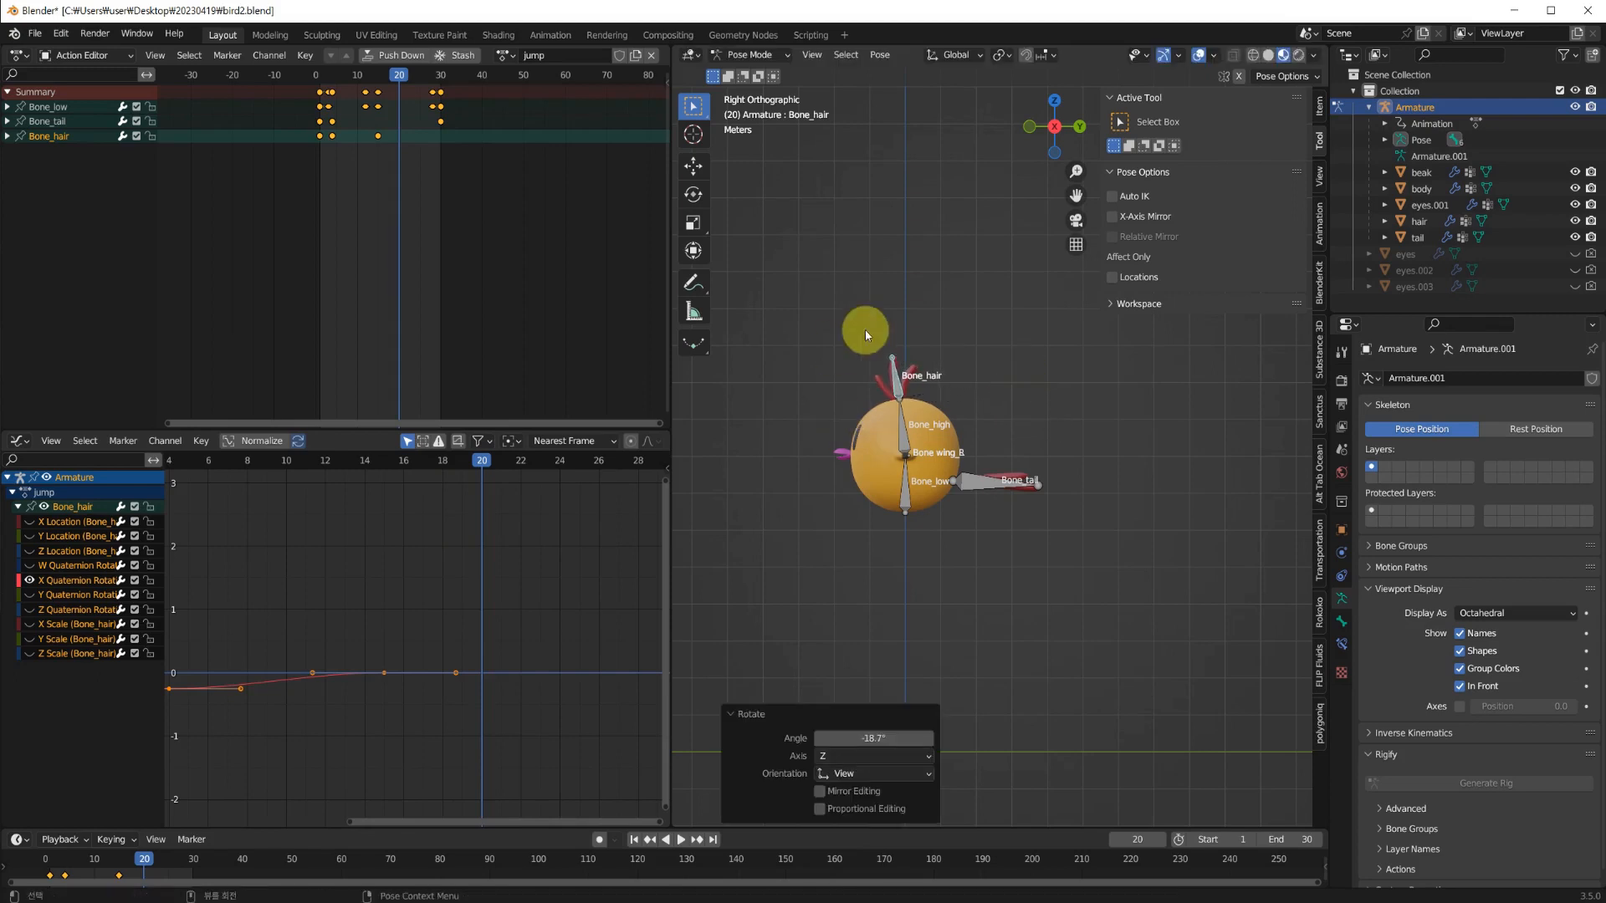
{"action": "key", "text": "i"}
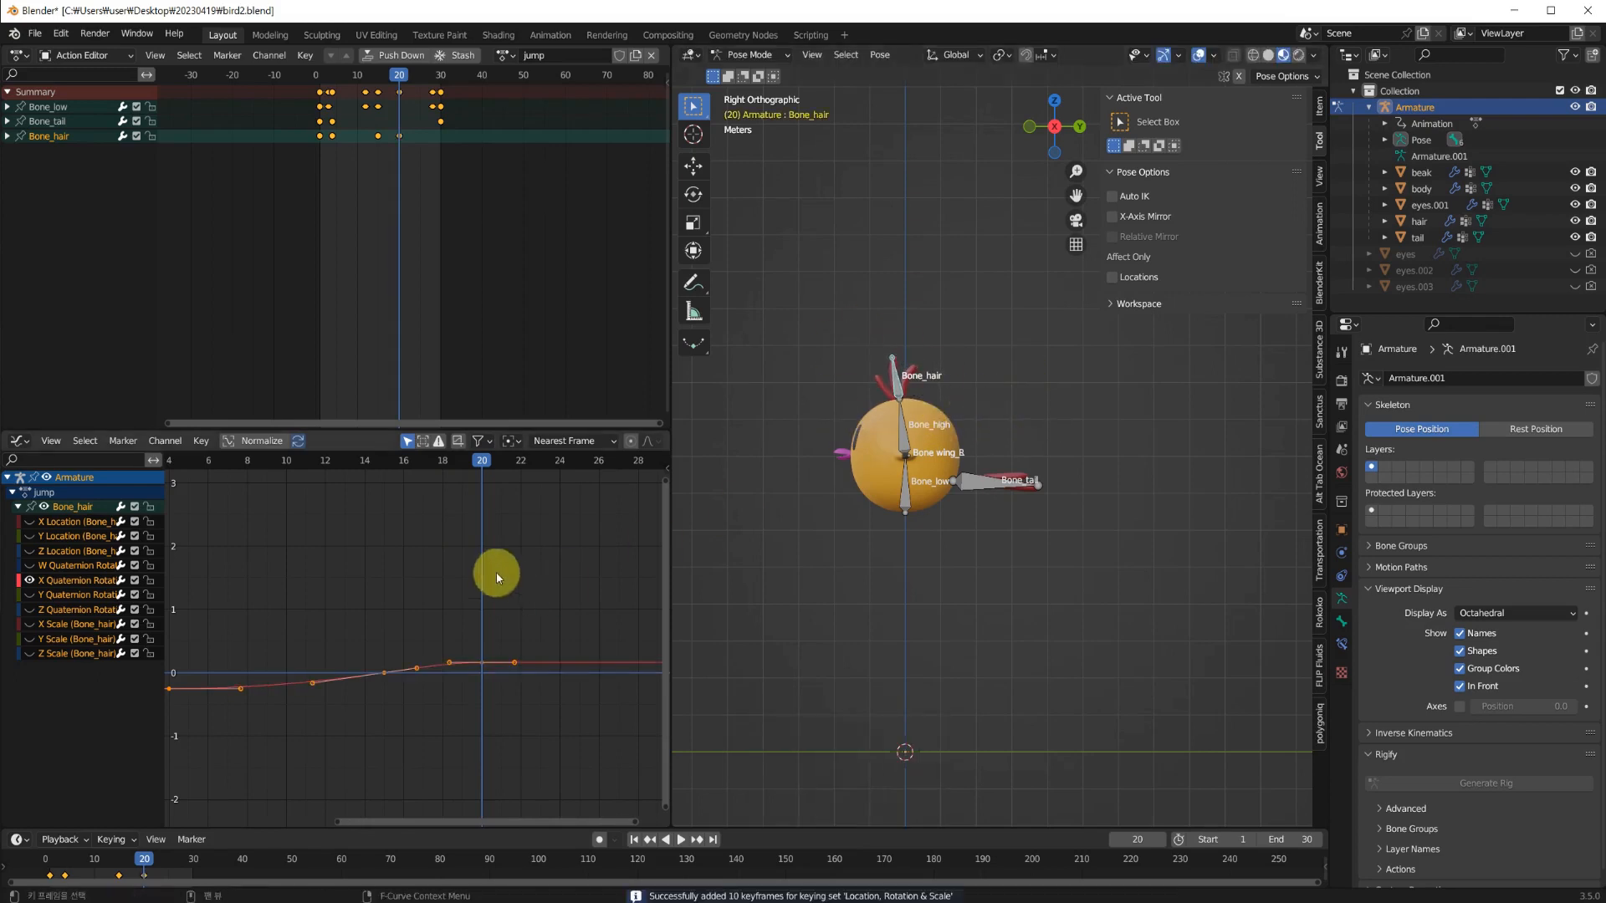
Copy Bone_hair's pose from frame 1, paste it at frame 30 and keyframe its location, rotation and scale there.
{"action": "left_click_drag", "start_coordinate": [490, 464], "coordinate": [578, 528]}
{"action": "scroll", "coordinate": [564, 529], "scroll_direction": "down", "scroll_amount": 2}
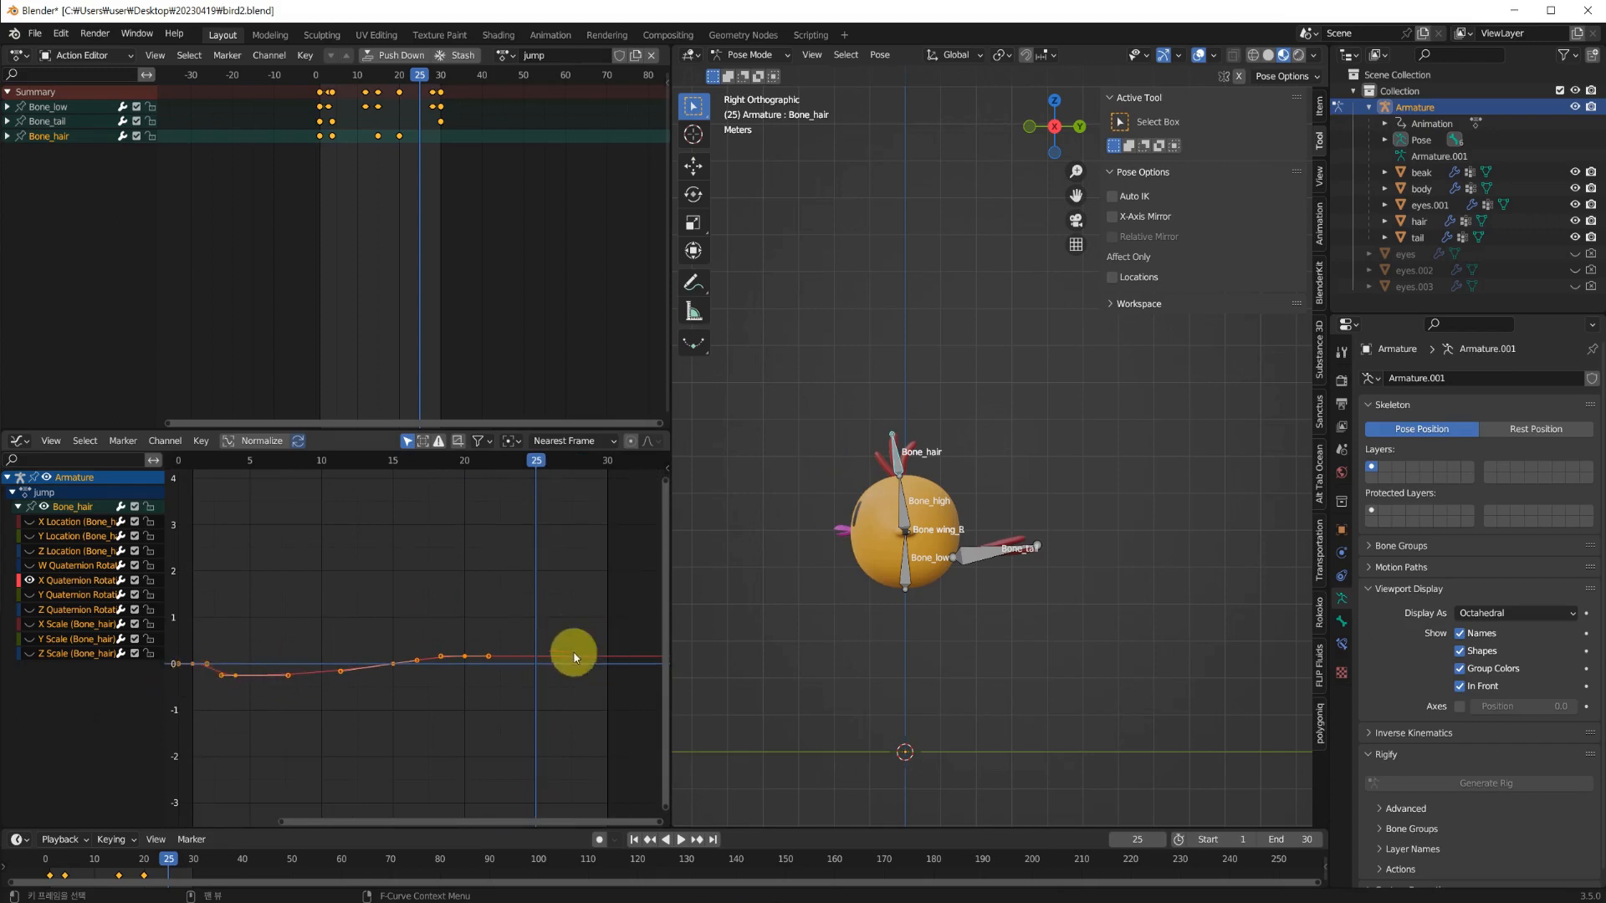
{"action": "left_click_drag", "start_coordinate": [538, 459], "coordinate": [198, 484]}
{"action": "key", "text": "space"}
{"action": "key", "text": "Escape"}
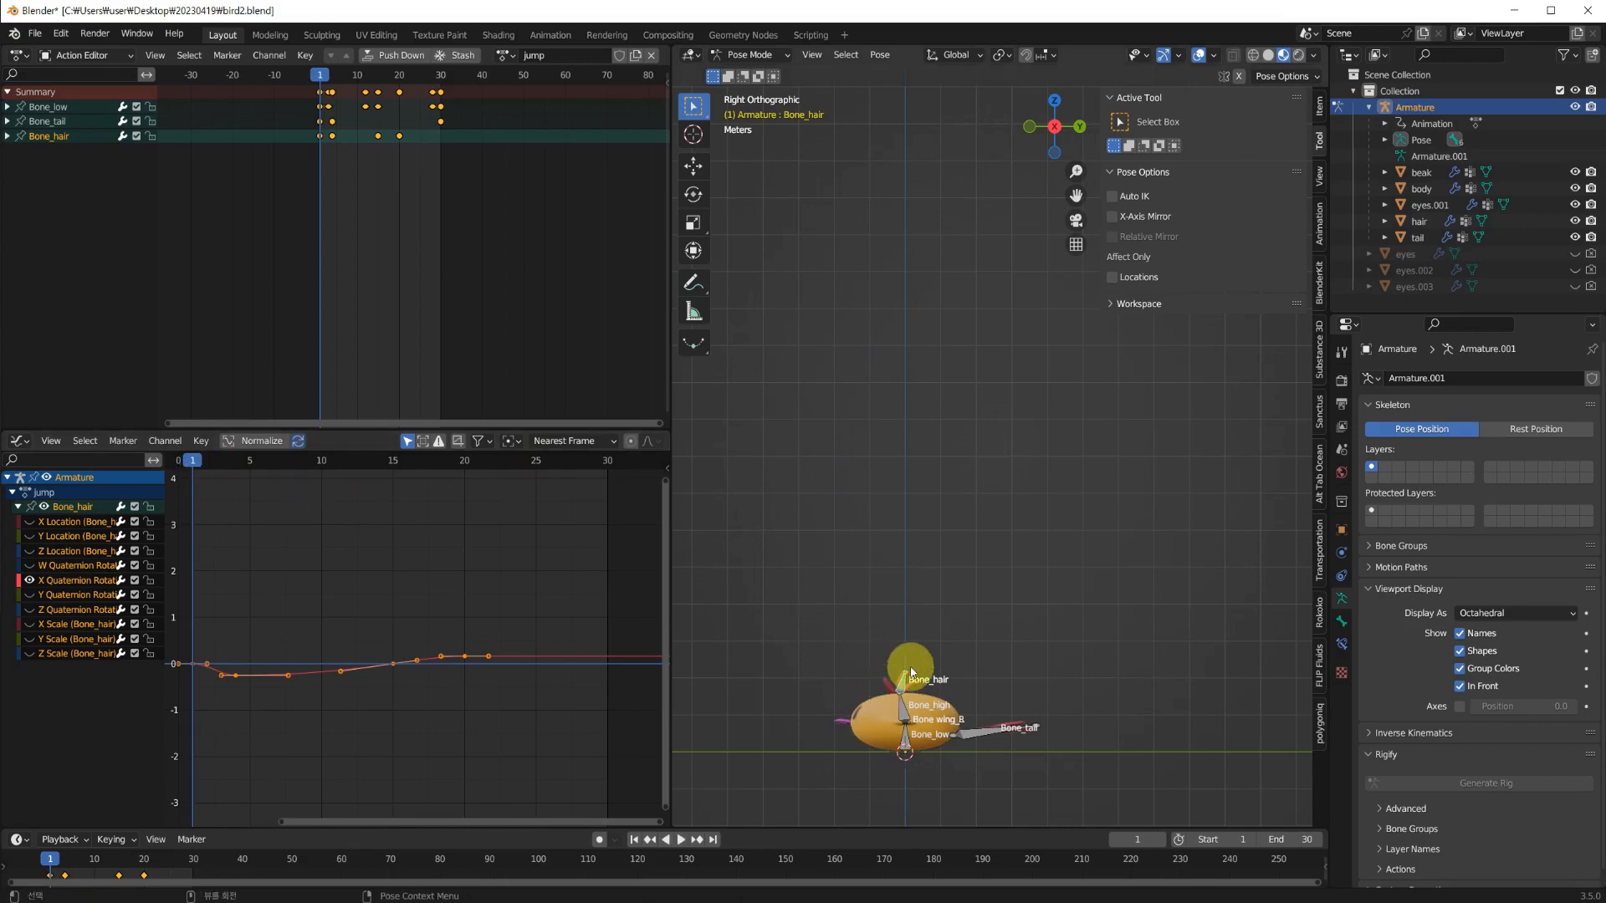
{"action": "key", "text": "ctrl+c"}
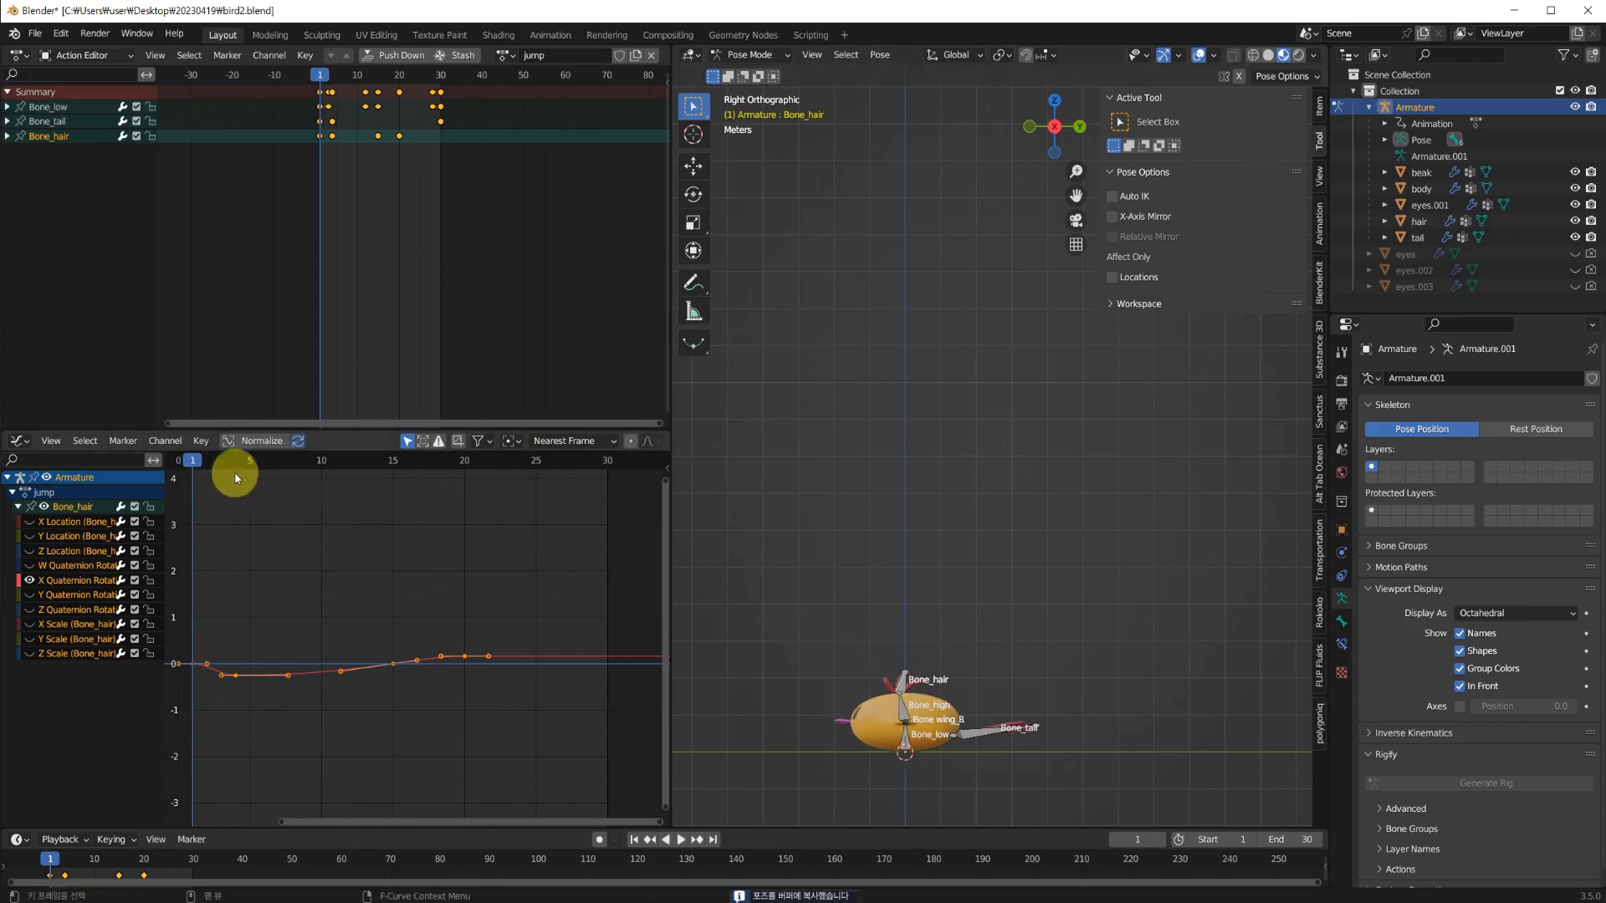
{"action": "left_click_drag", "start_coordinate": [193, 465], "coordinate": [607, 513]}
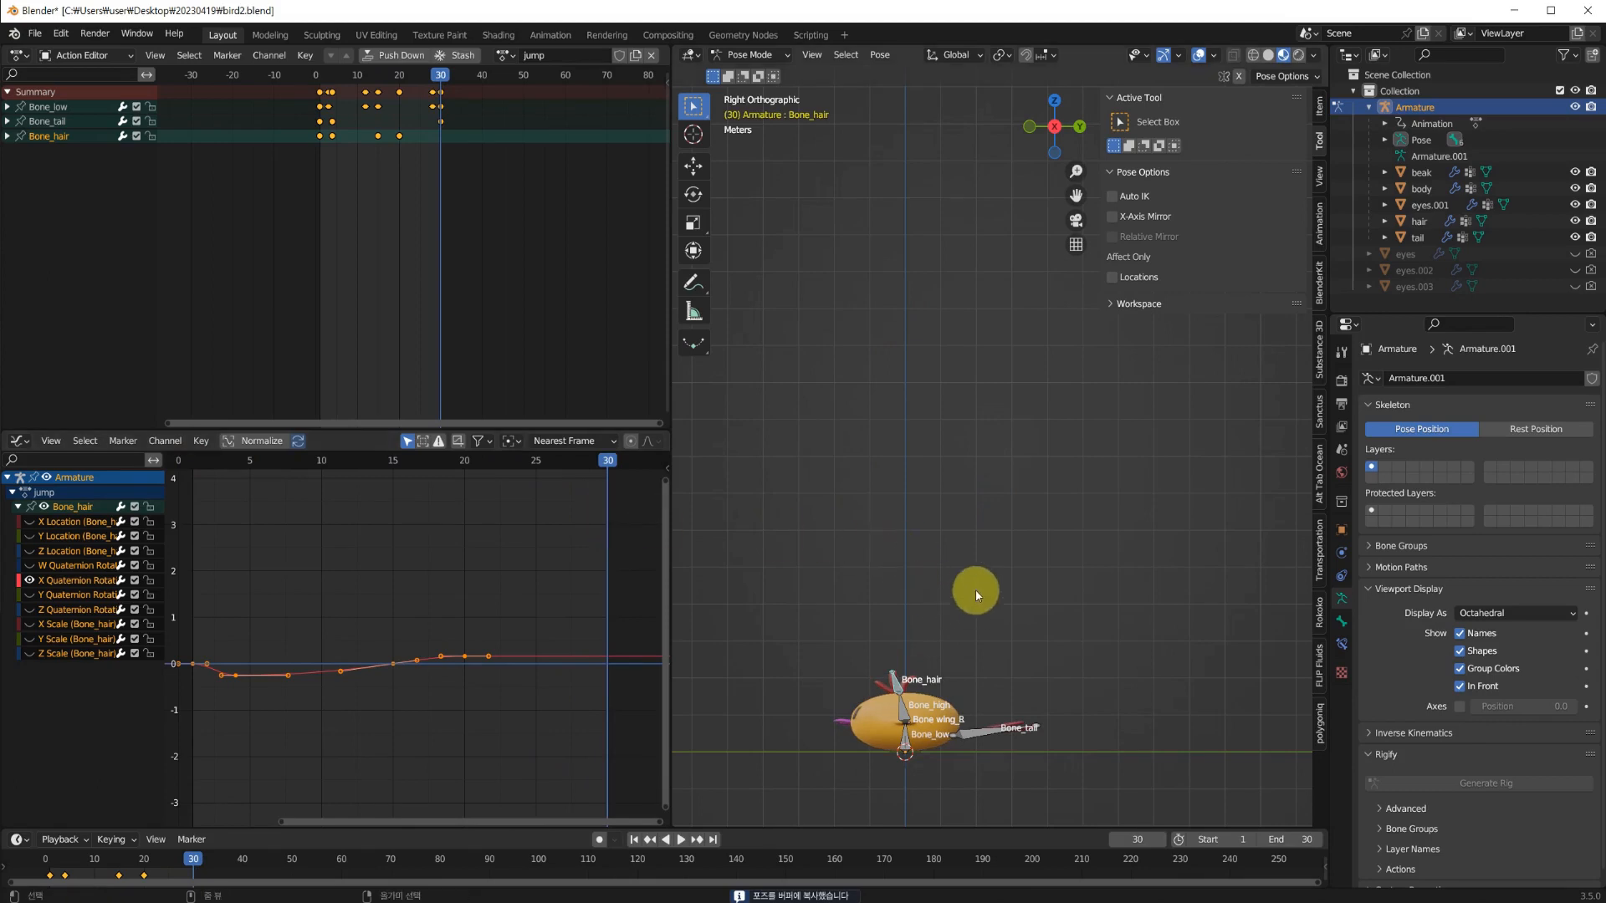
{"action": "key", "text": "ctrl+v"}
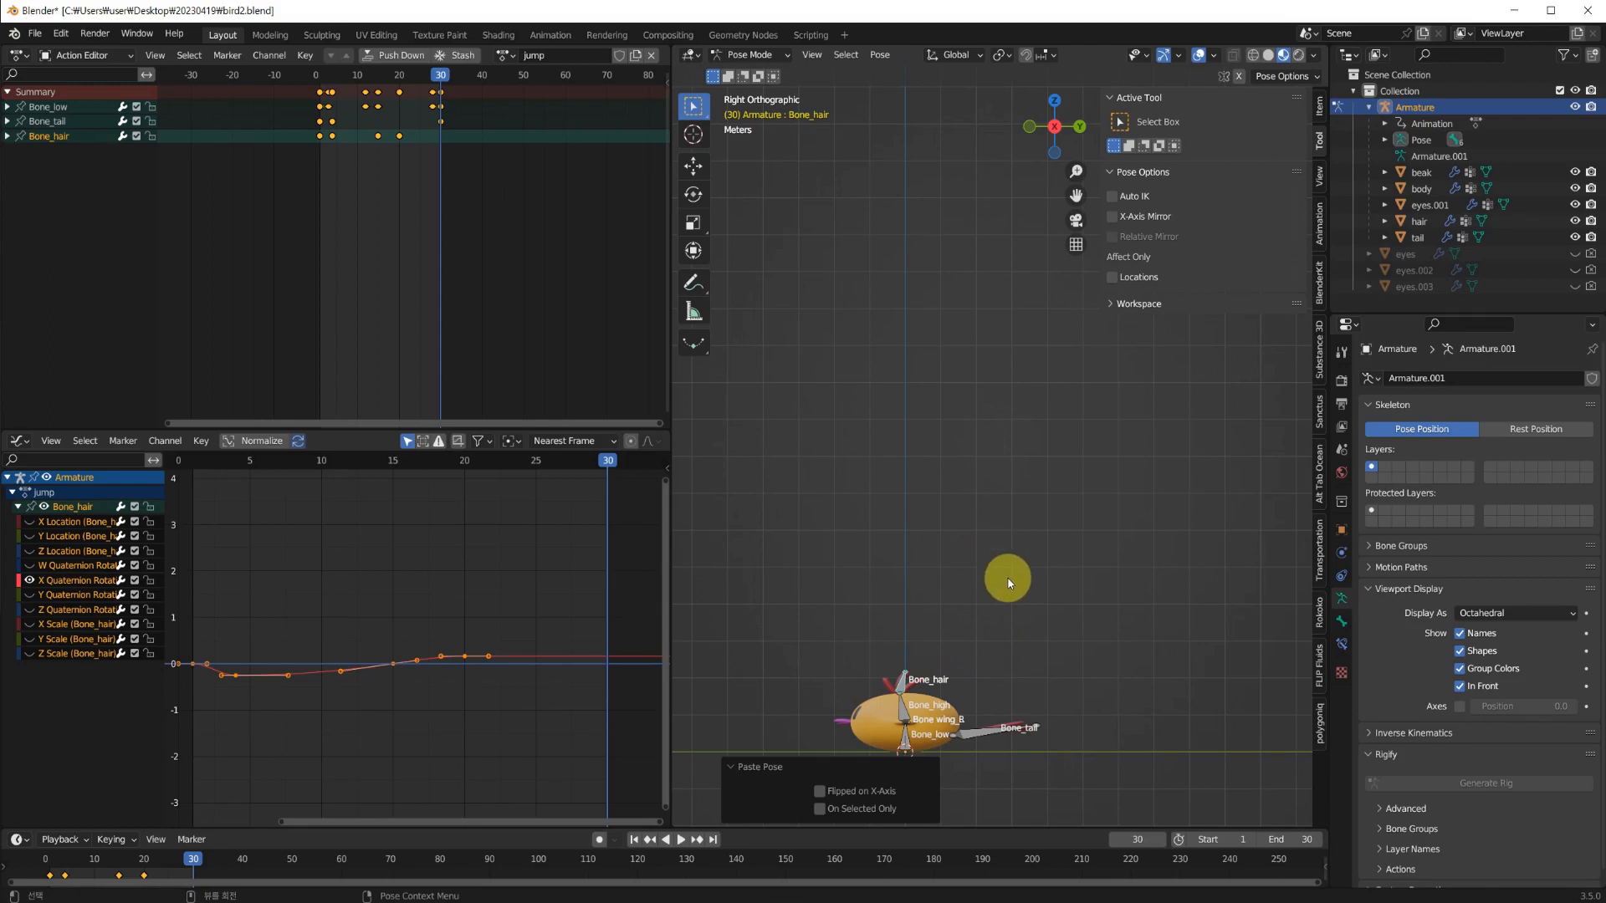
{"action": "key", "text": "i"}
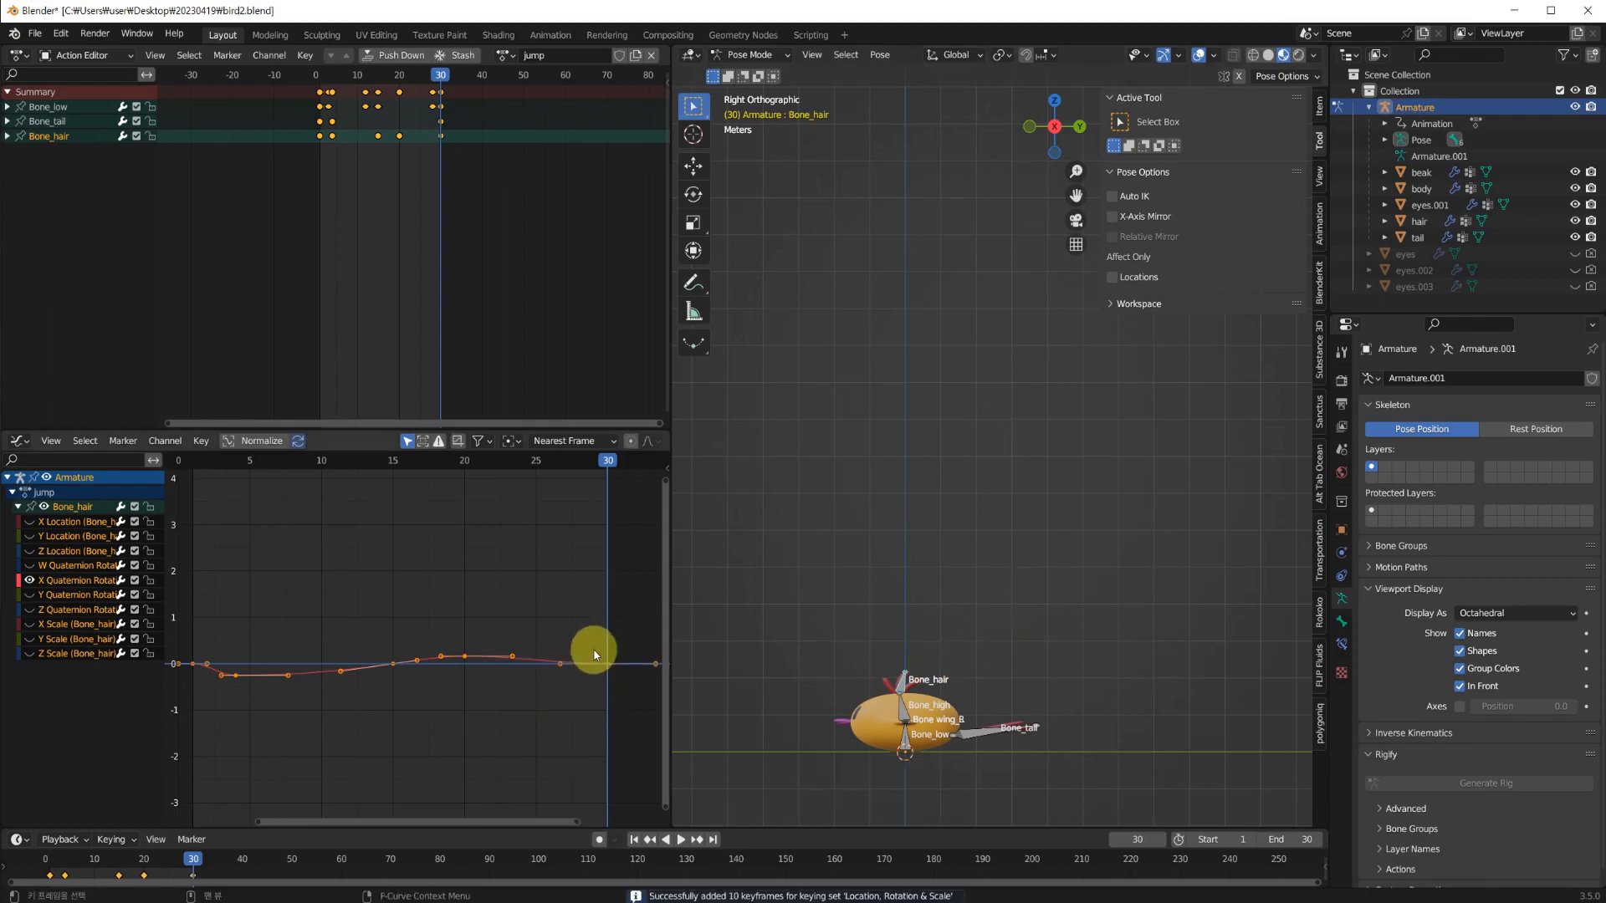
Play the jump animation to check how Bone_hair swings along with the body and tail.
{"action": "key", "text": "space"}
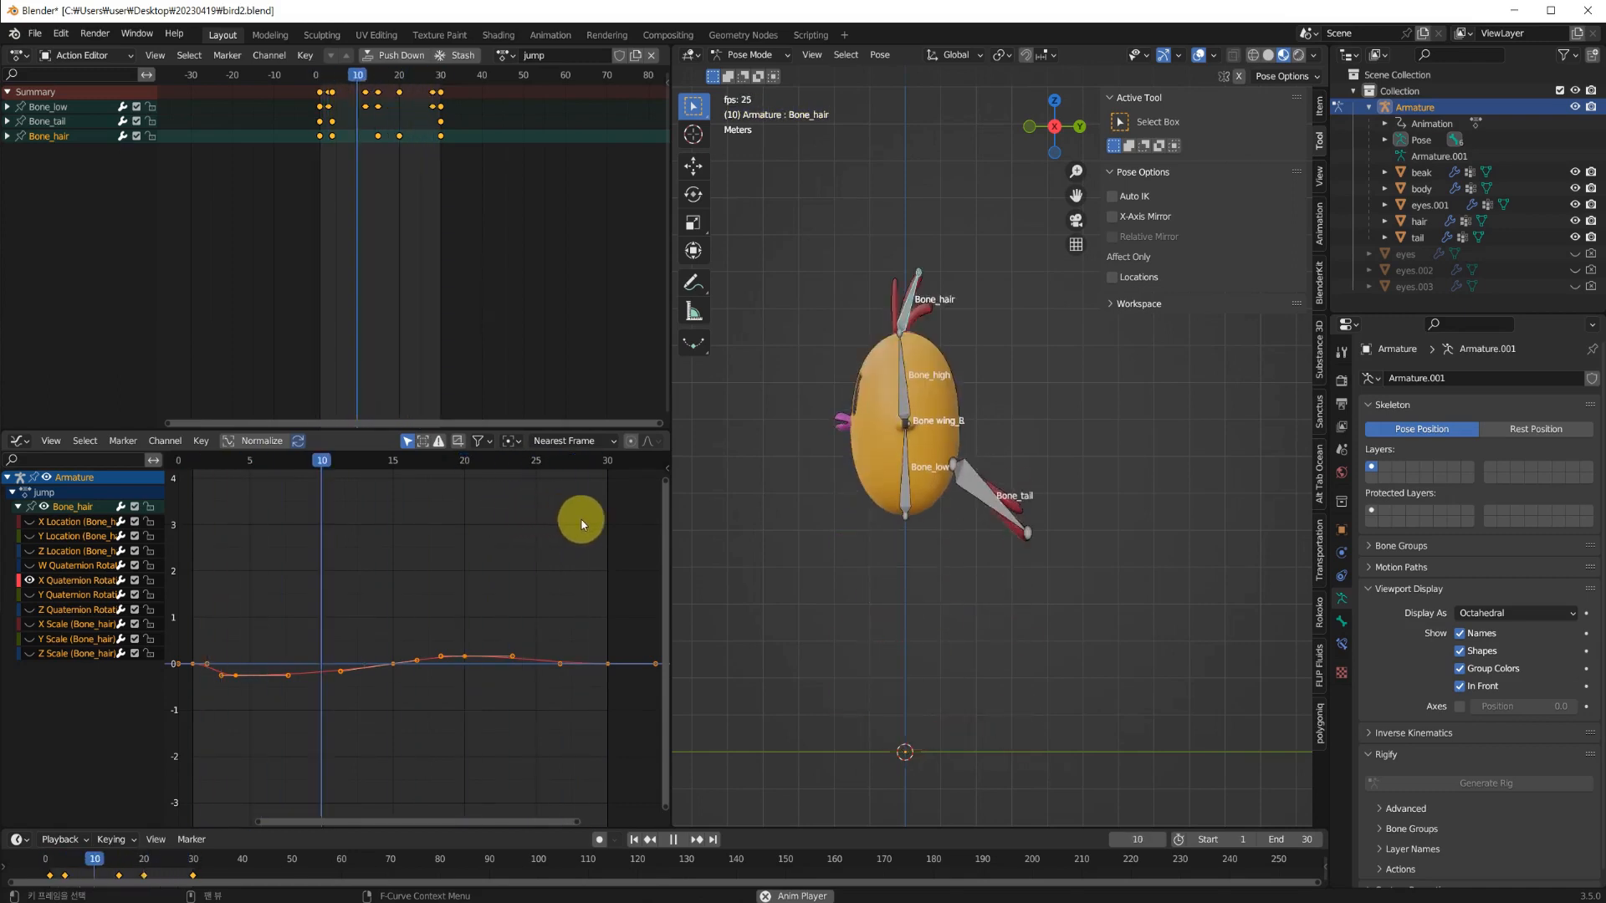
{"action": "key", "text": "space"}
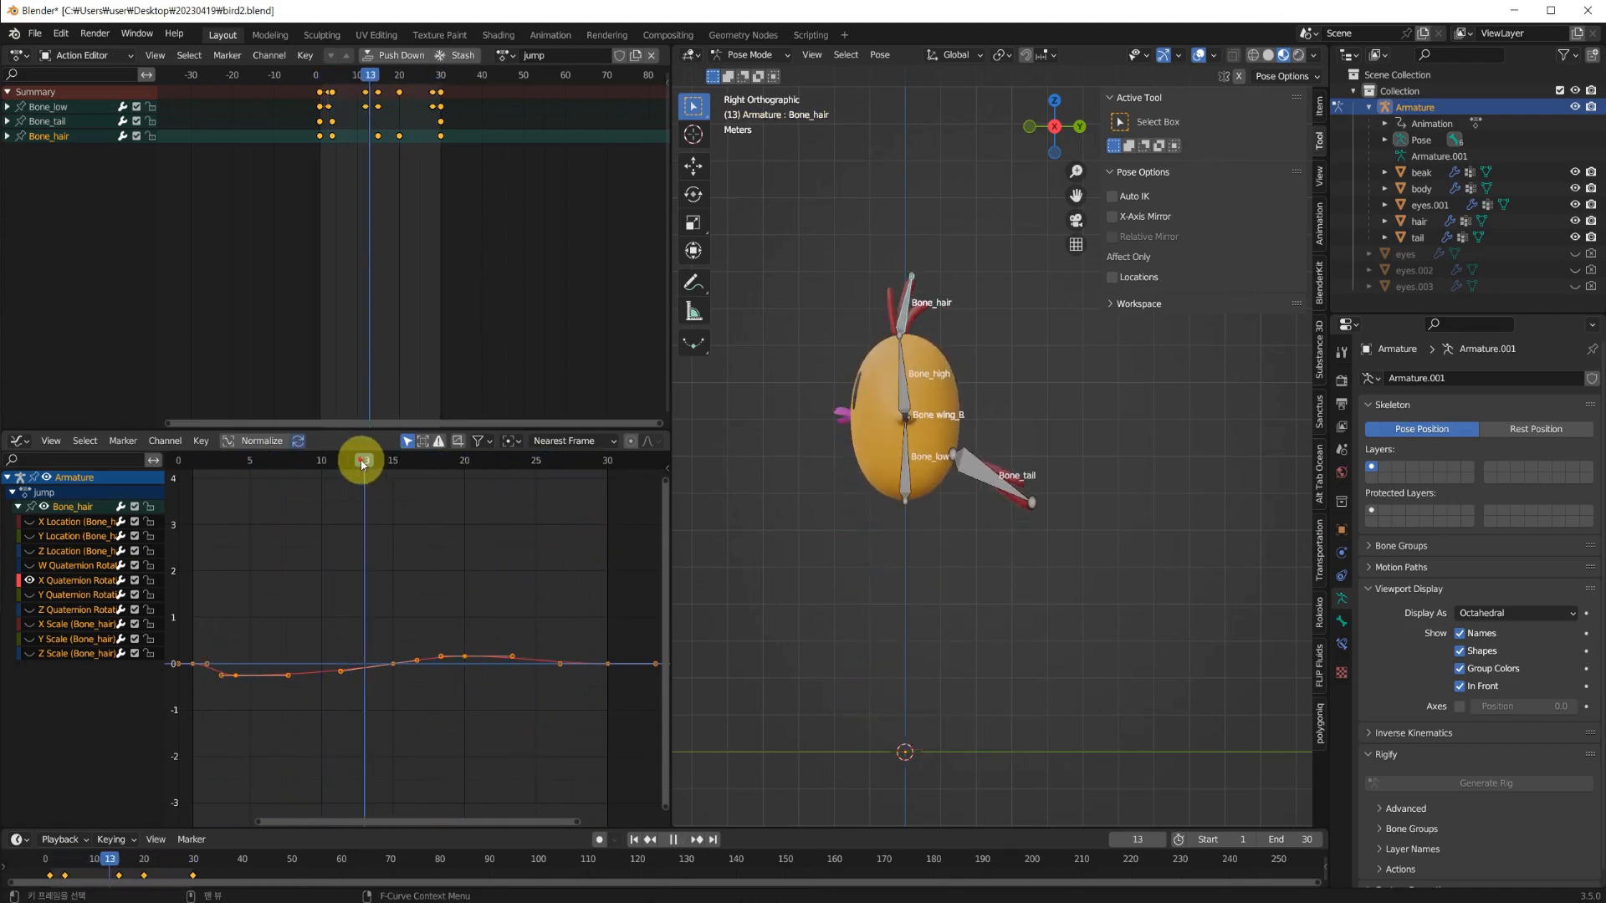
Play the jump animation in the front orthographic view to check the body's motion from the front.
{"action": "left_click_drag", "start_coordinate": [361, 465], "coordinate": [224, 515]}
{"action": "middle_click_drag", "start_coordinate": [1060, 647], "coordinate": [1017, 469]}
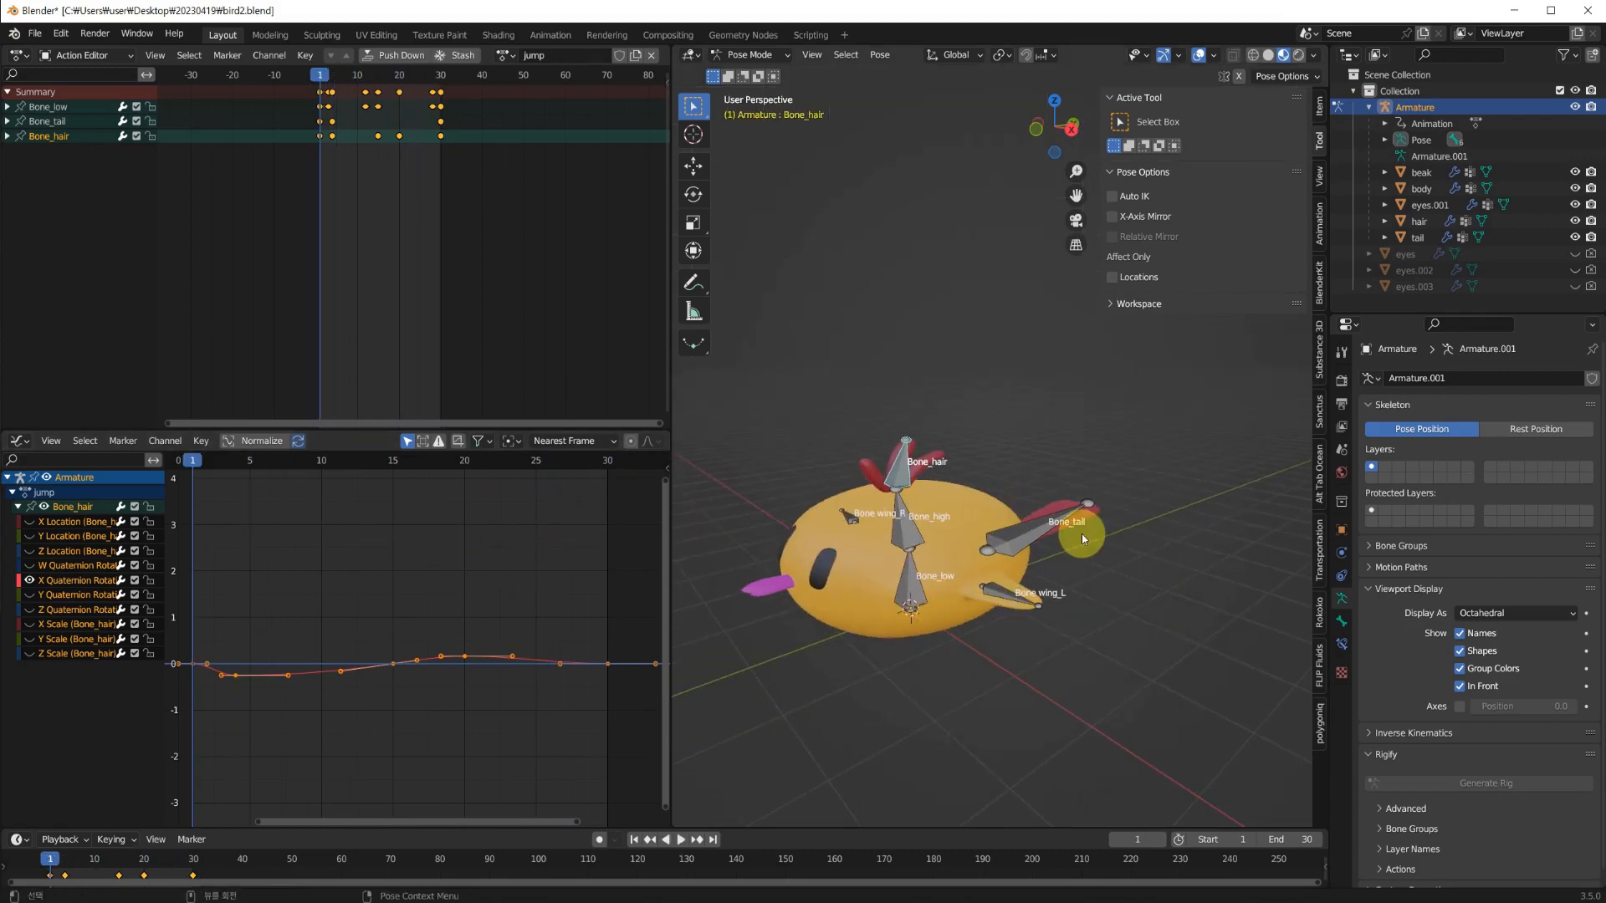
{"action": "key", "text": "KP_1"}
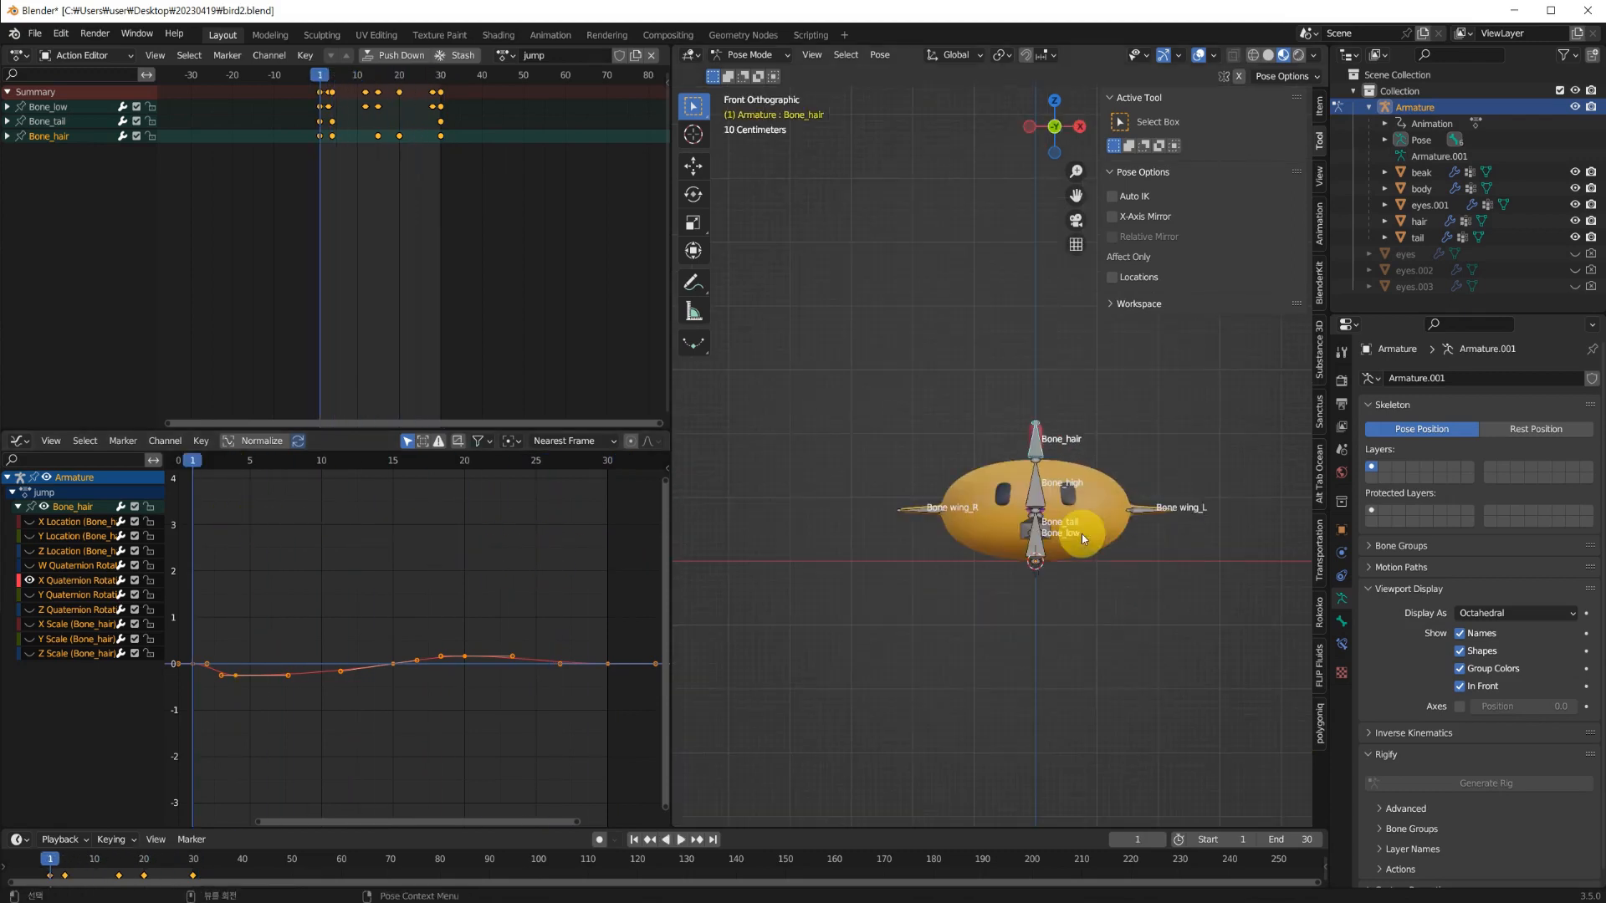
{"action": "middle_click_drag", "start_coordinate": [986, 602], "coordinate": [844, 771], "text": "shift"}
{"action": "scroll", "coordinate": [900, 724], "scroll_direction": "down", "scroll_amount": 1}
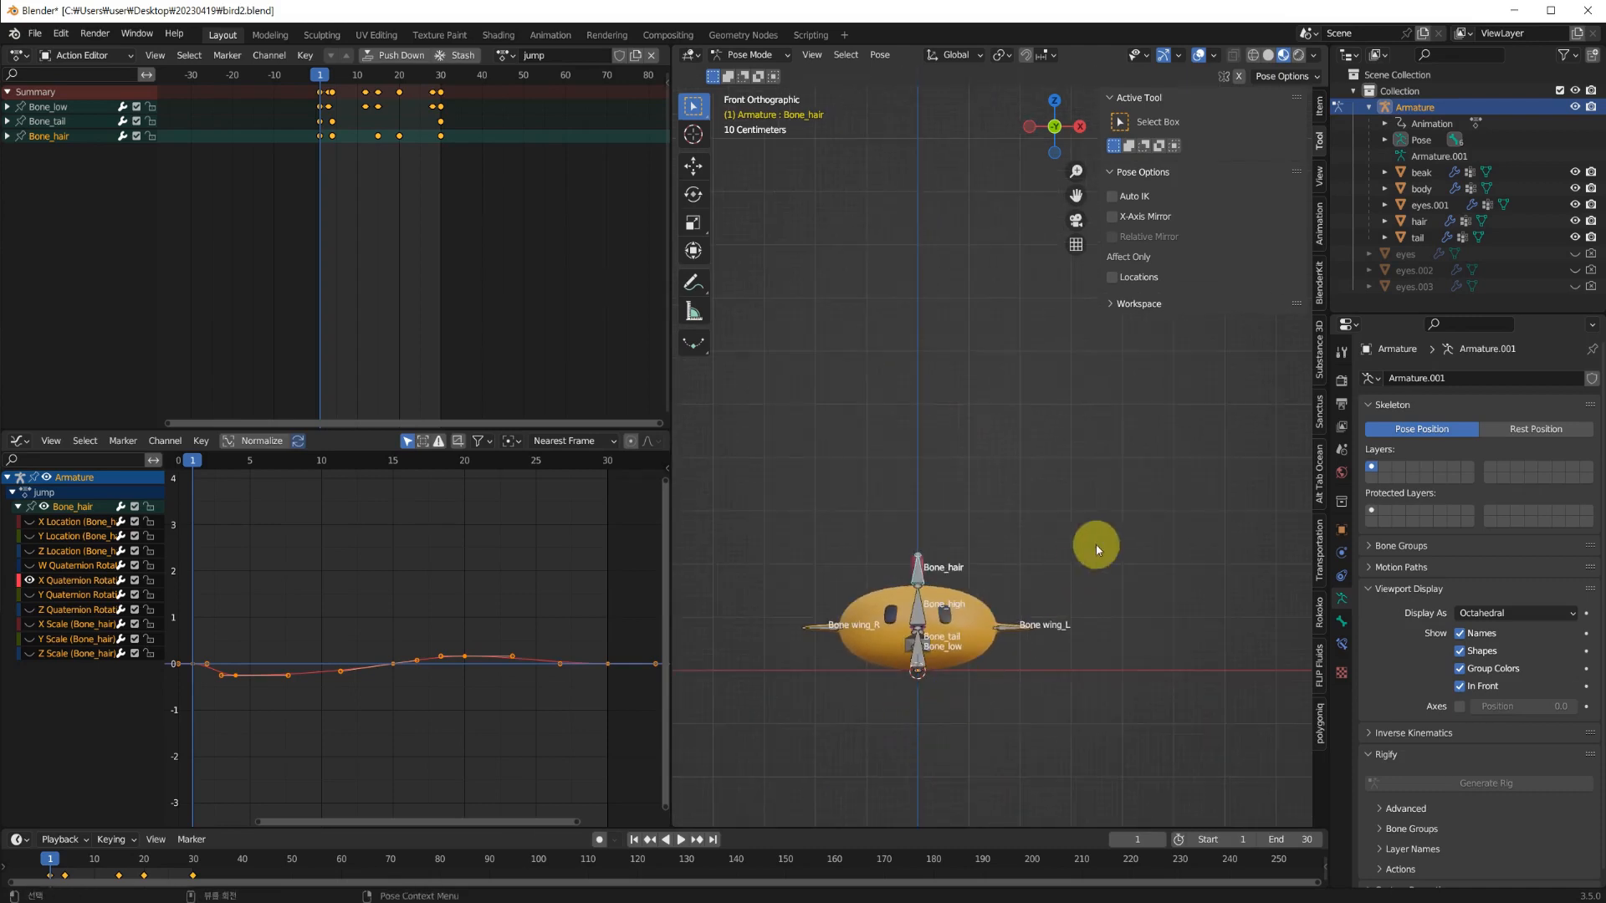
{"action": "key", "text": "space"}
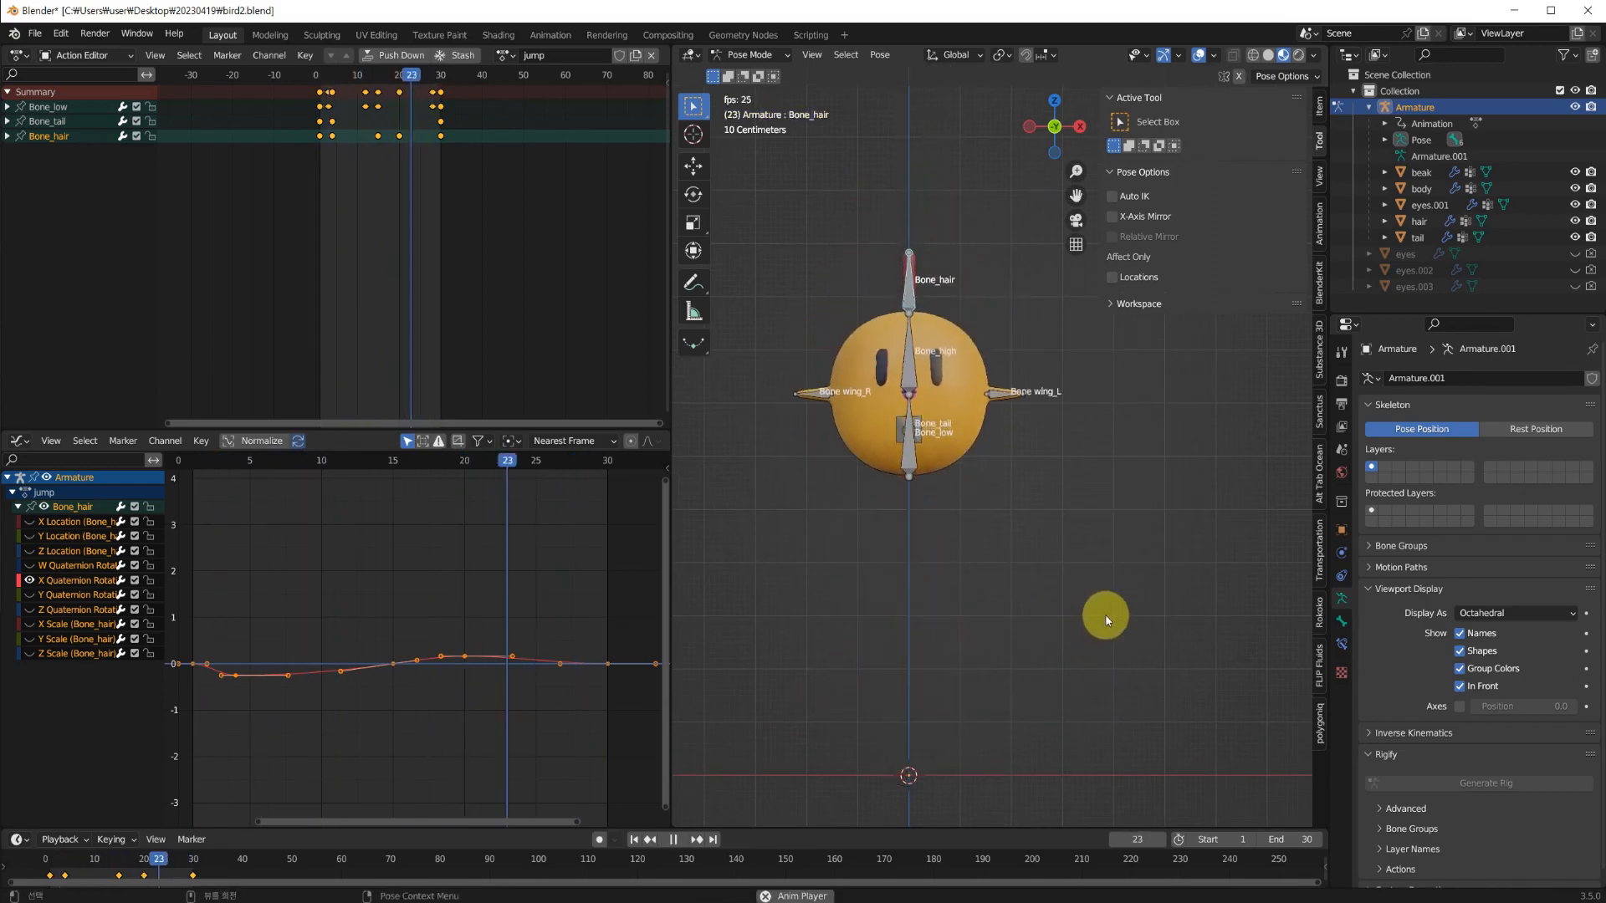
{"action": "key", "text": "space"}
At frame 1, keyframe the location, rotation and scale of Bone wing_L and Bone wing_R.
{"action": "left_click_drag", "start_coordinate": [272, 464], "coordinate": [194, 465]}
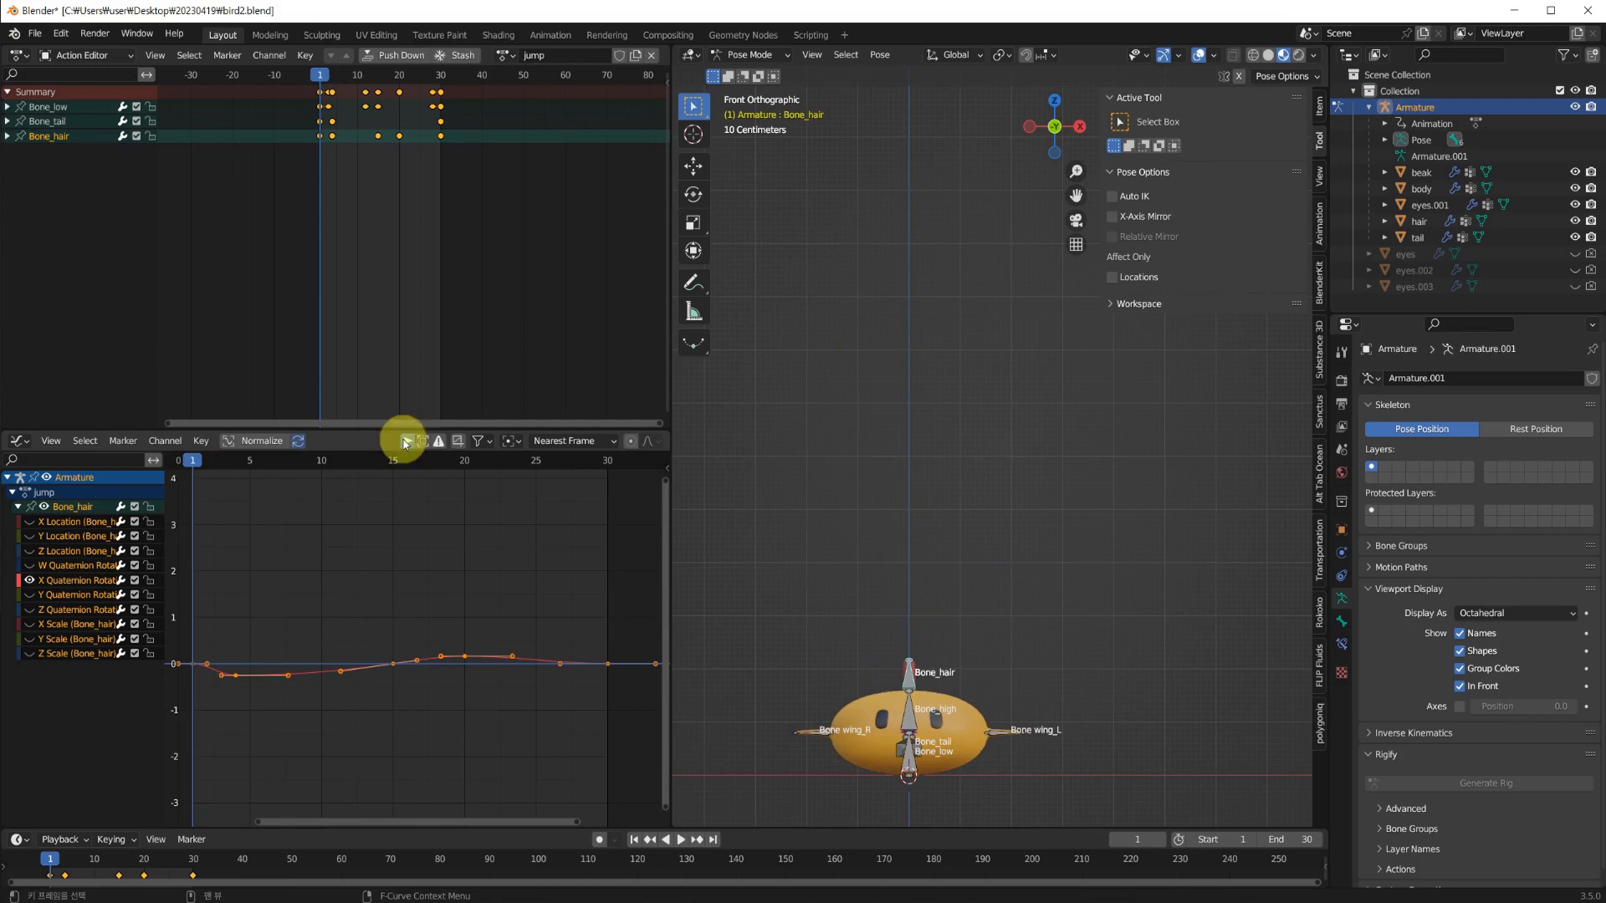
{"action": "left_click", "coordinate": [1002, 733]}
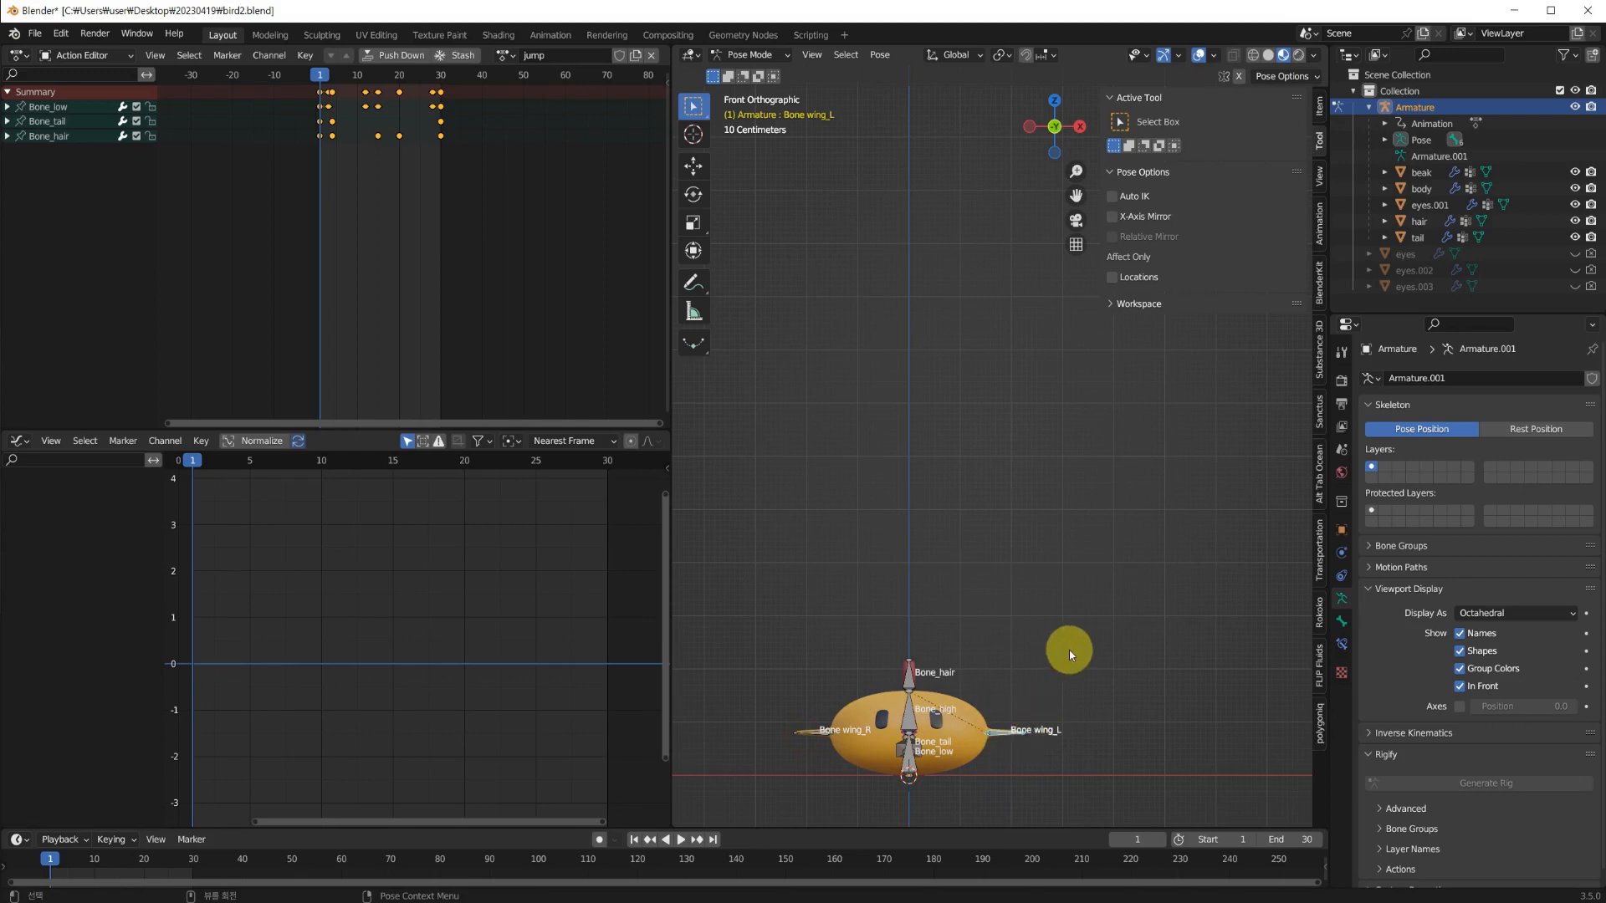
{"action": "key", "text": "i"}
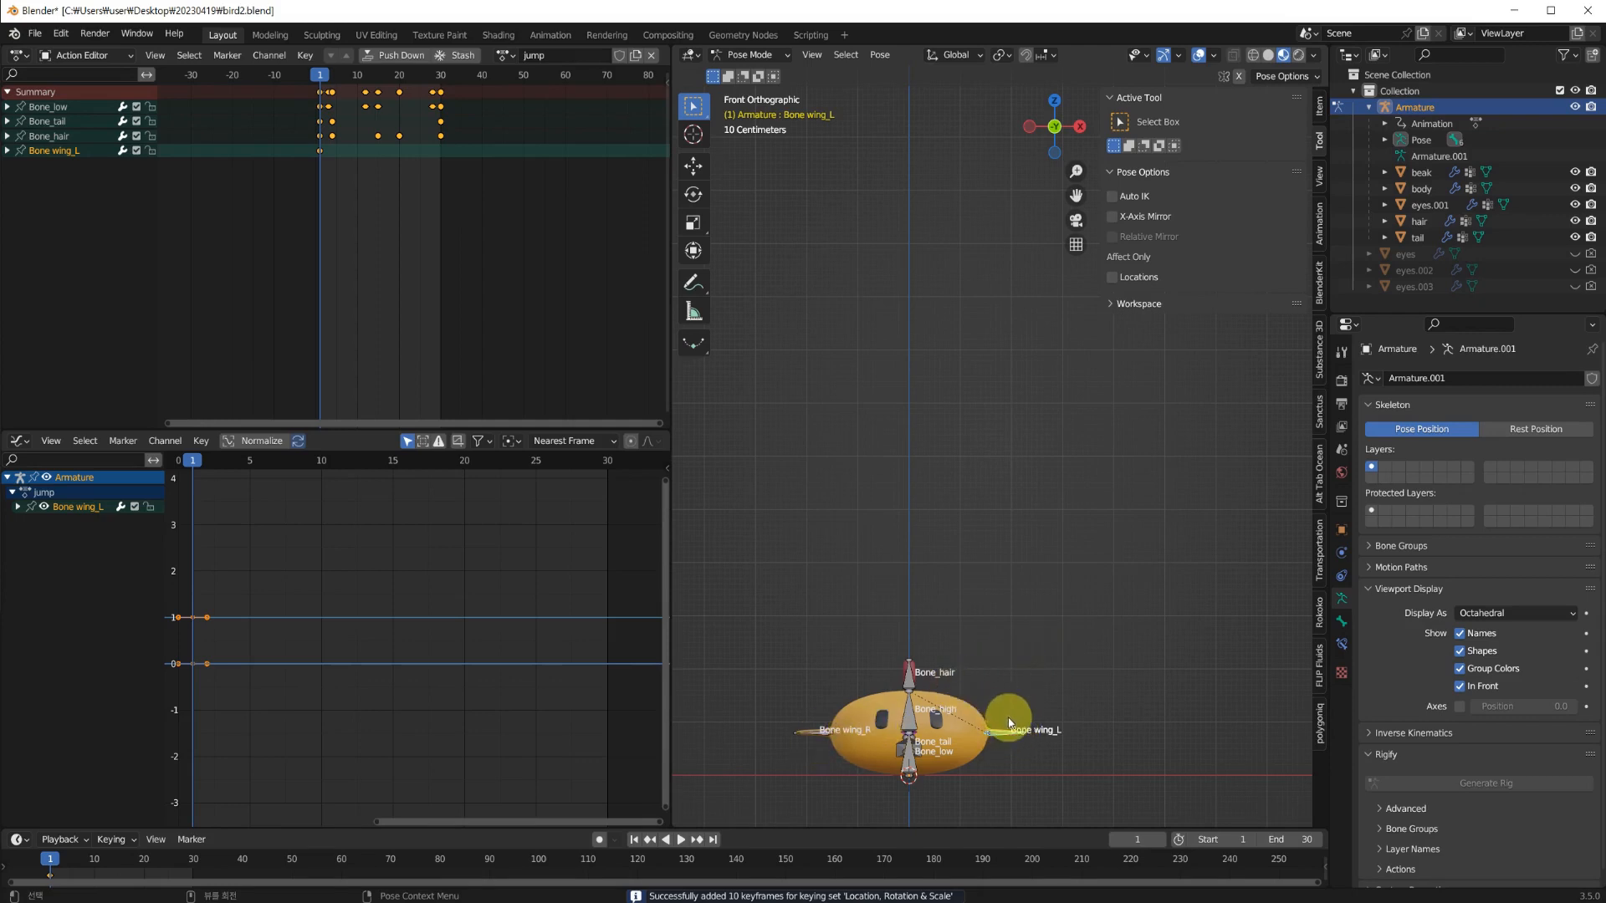
{"action": "left_click", "coordinate": [823, 735]}
{"action": "key", "text": "i"}
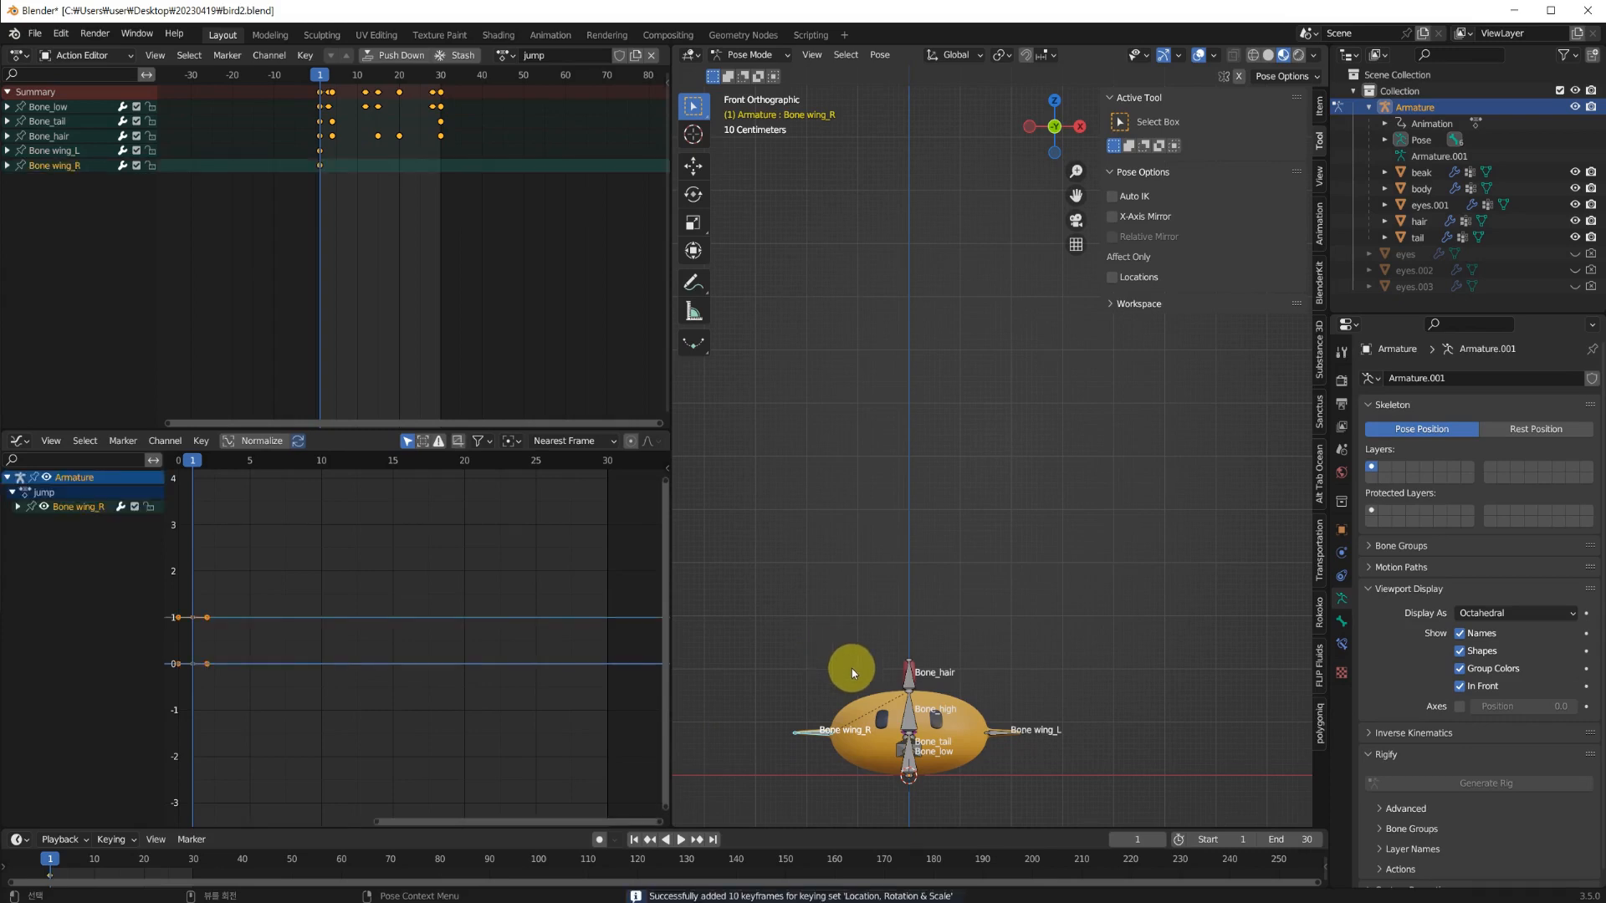
At frame 4, rotate Bone wing_L downward by 29.4° in the front view and keyframe its location, rotation and scale.
{"action": "left_click", "coordinate": [1001, 731]}
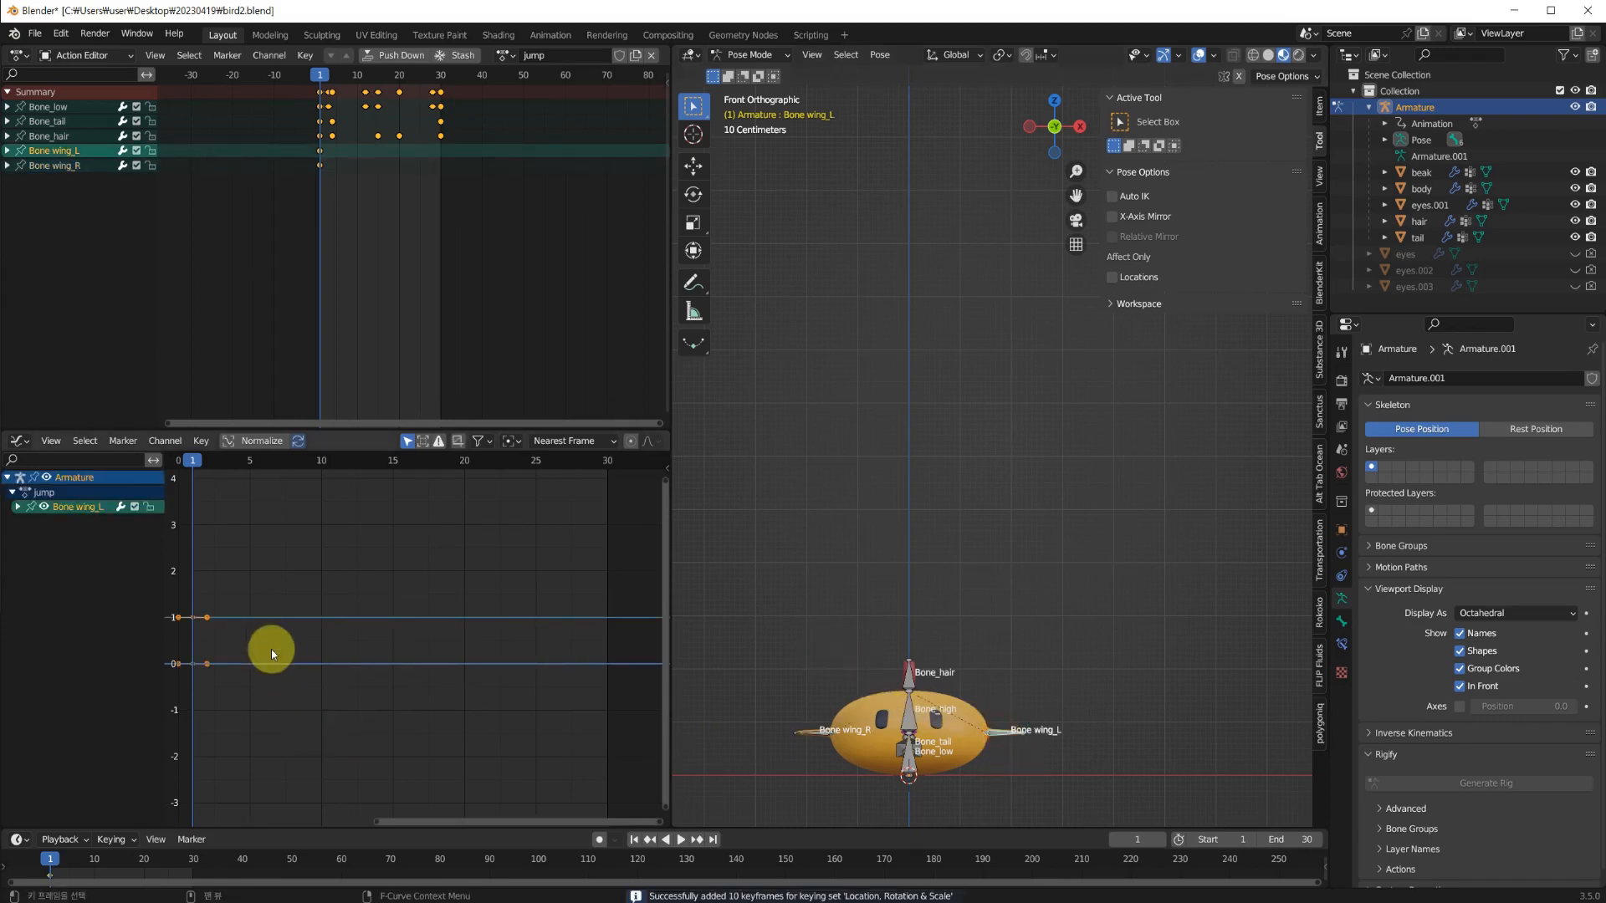
{"action": "key", "text": "space"}
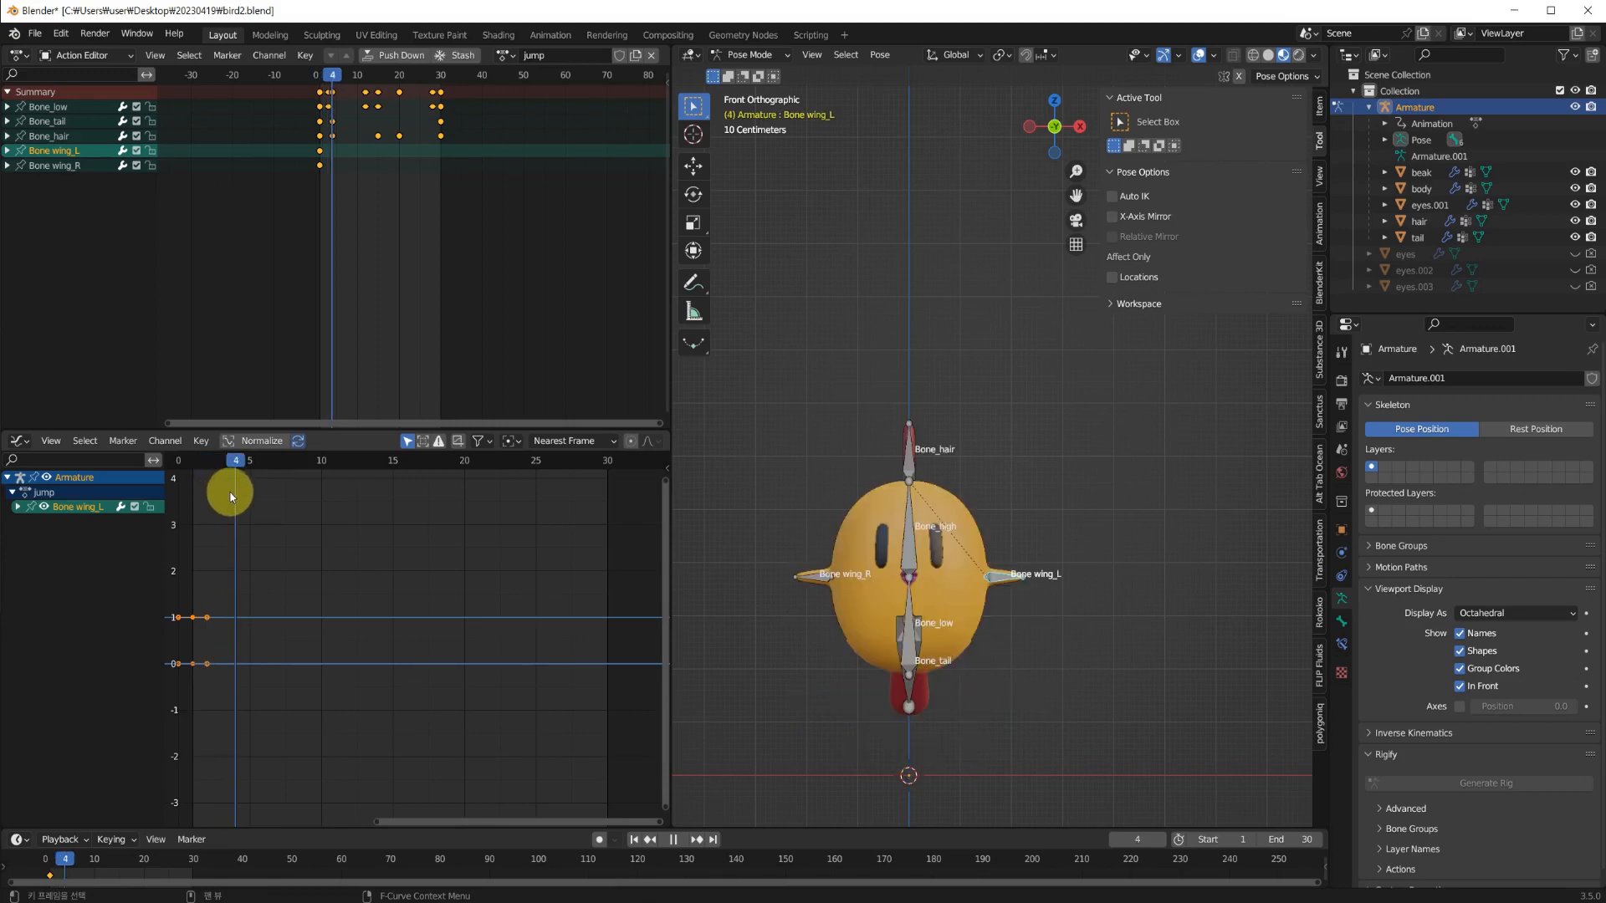
{"action": "key", "text": "space"}
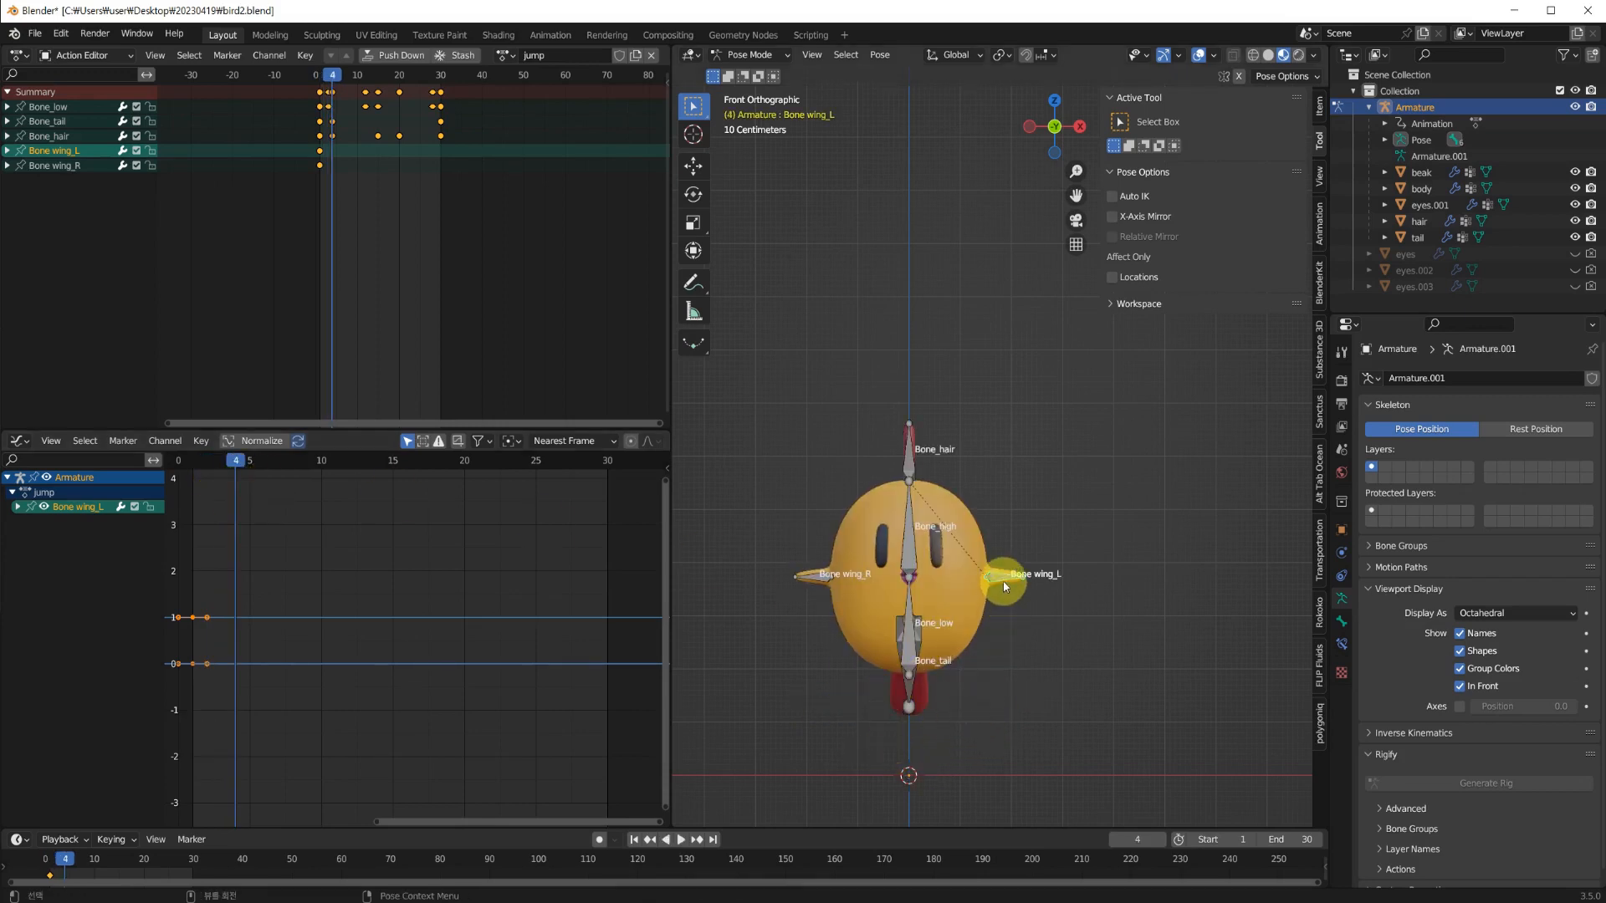
{"action": "key", "text": "r"}
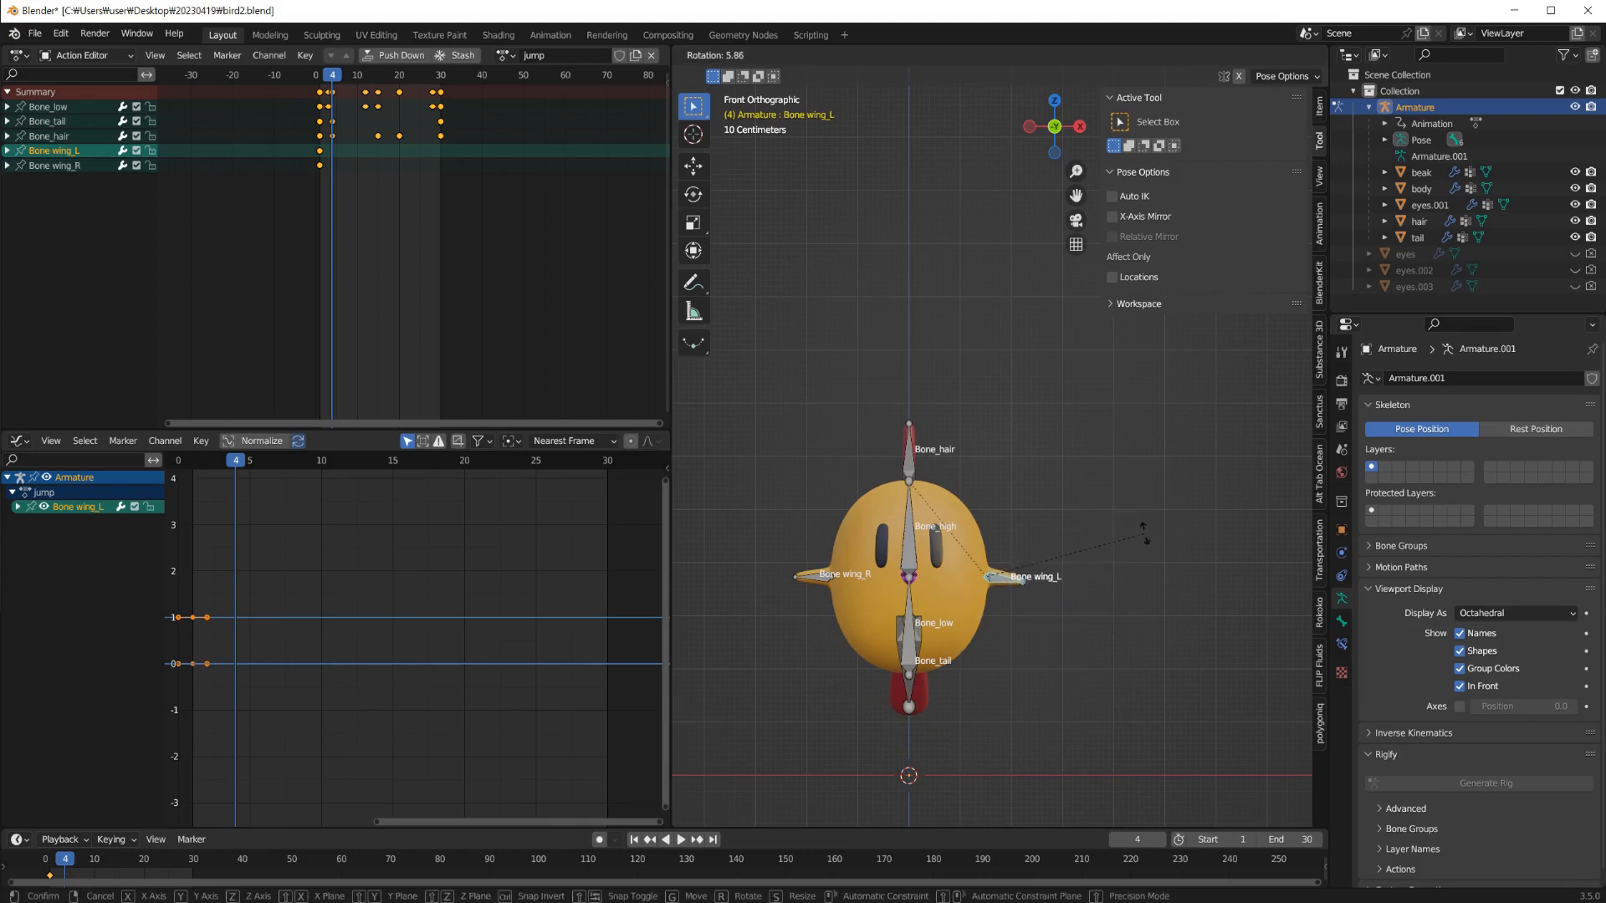
{"action": "left_click", "coordinate": [1143, 600]}
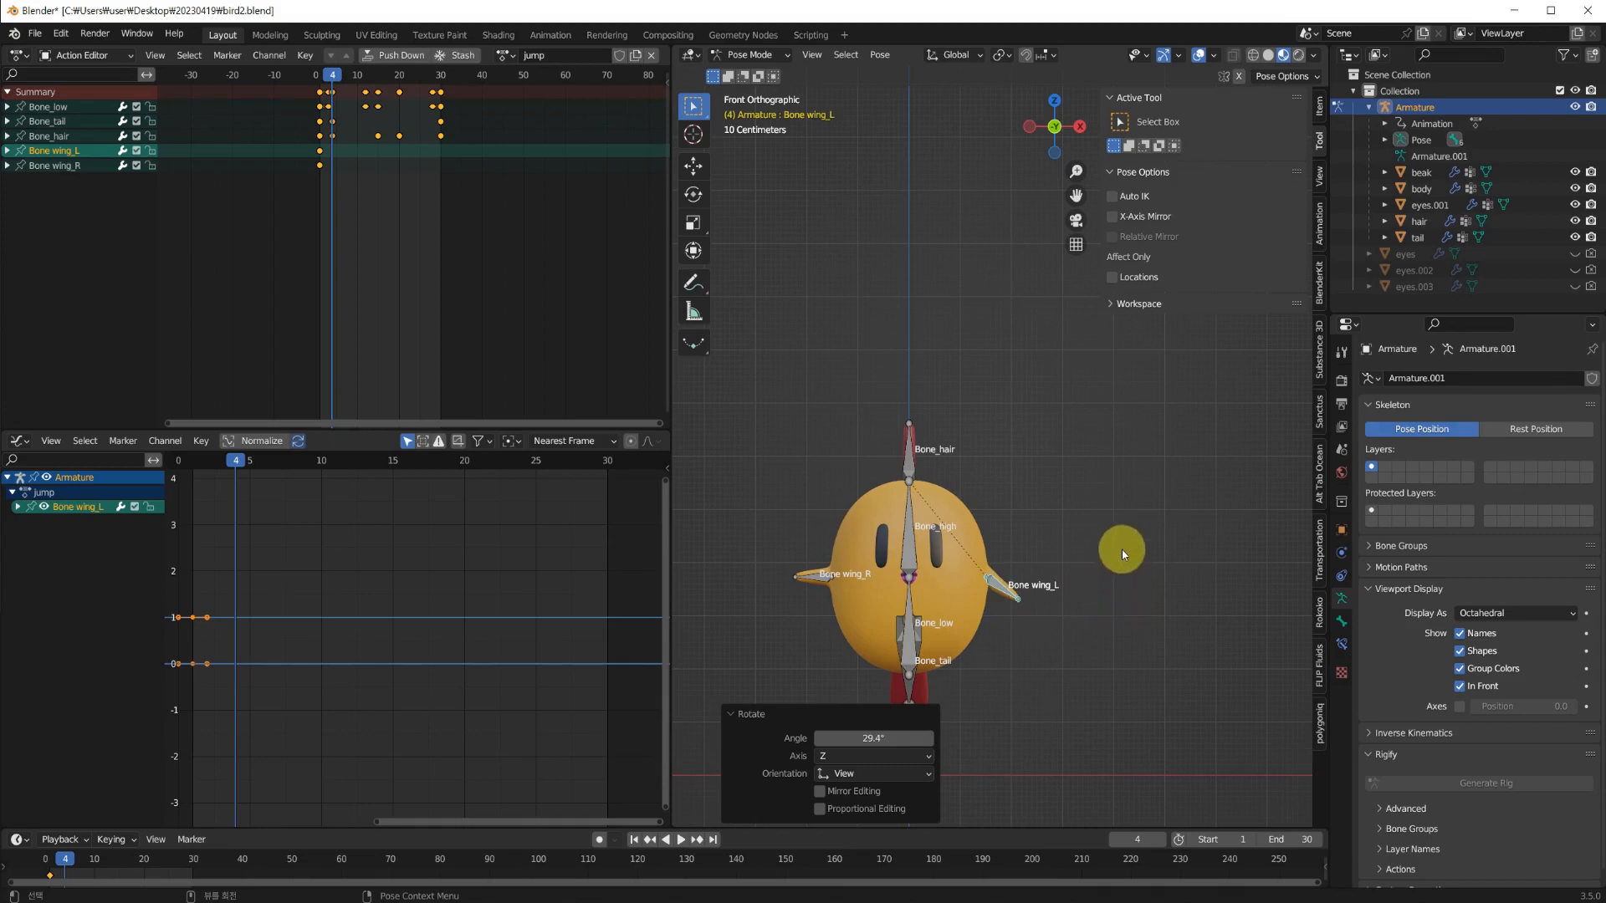
{"action": "key", "text": "i"}
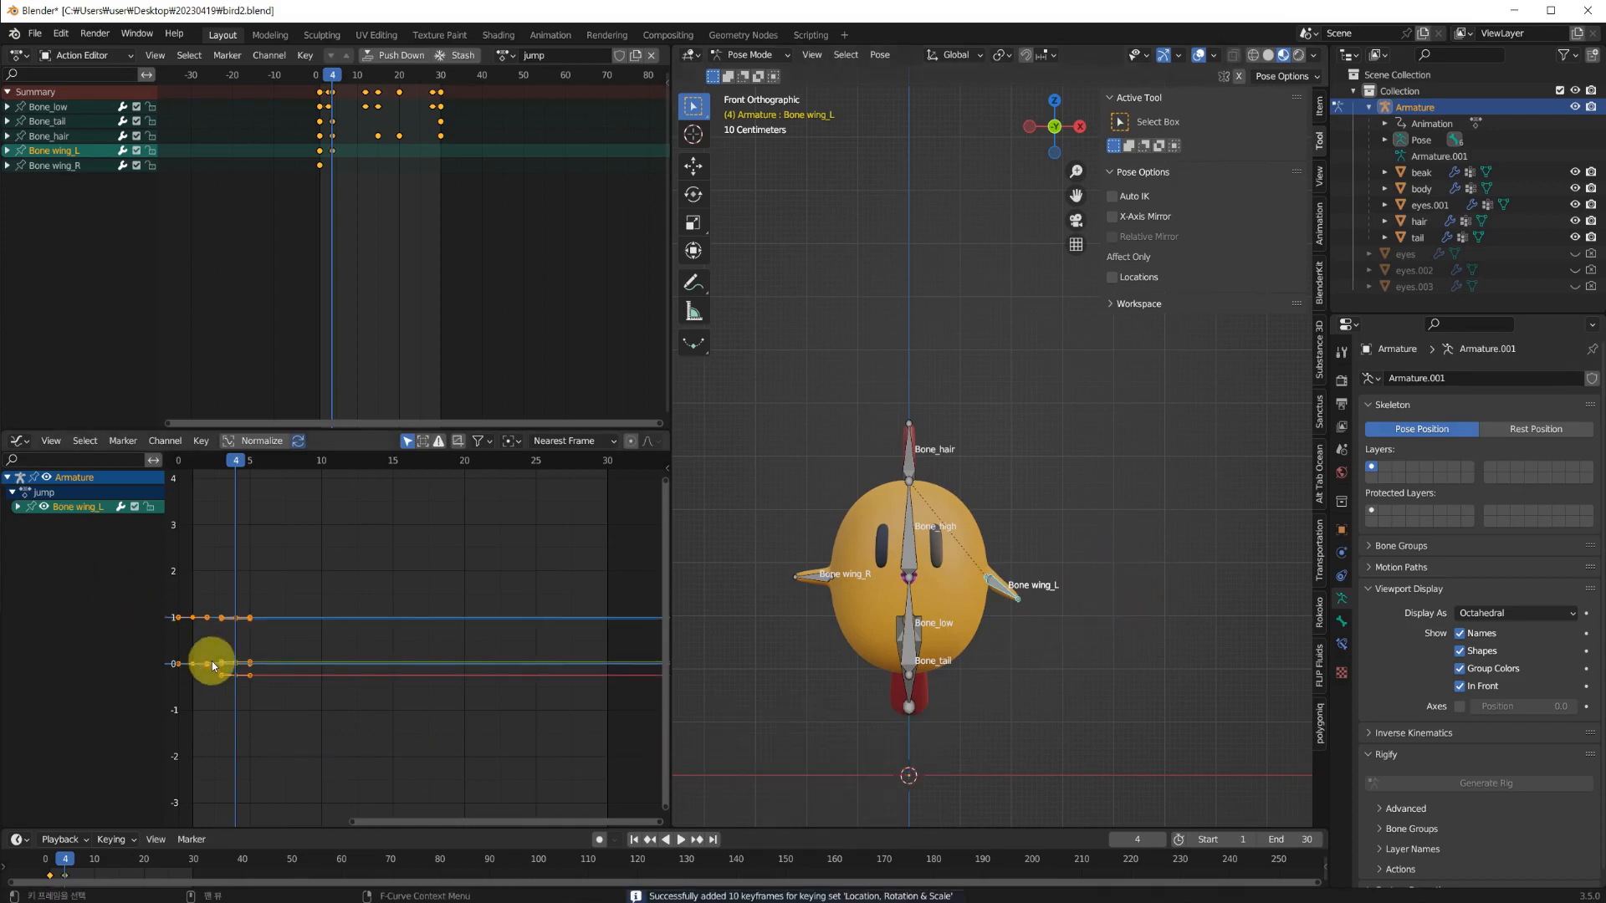
Show only the X Quaternion Rotation curve of Bone wing_L in the graph editor.
{"action": "left_click", "coordinate": [18, 507]}
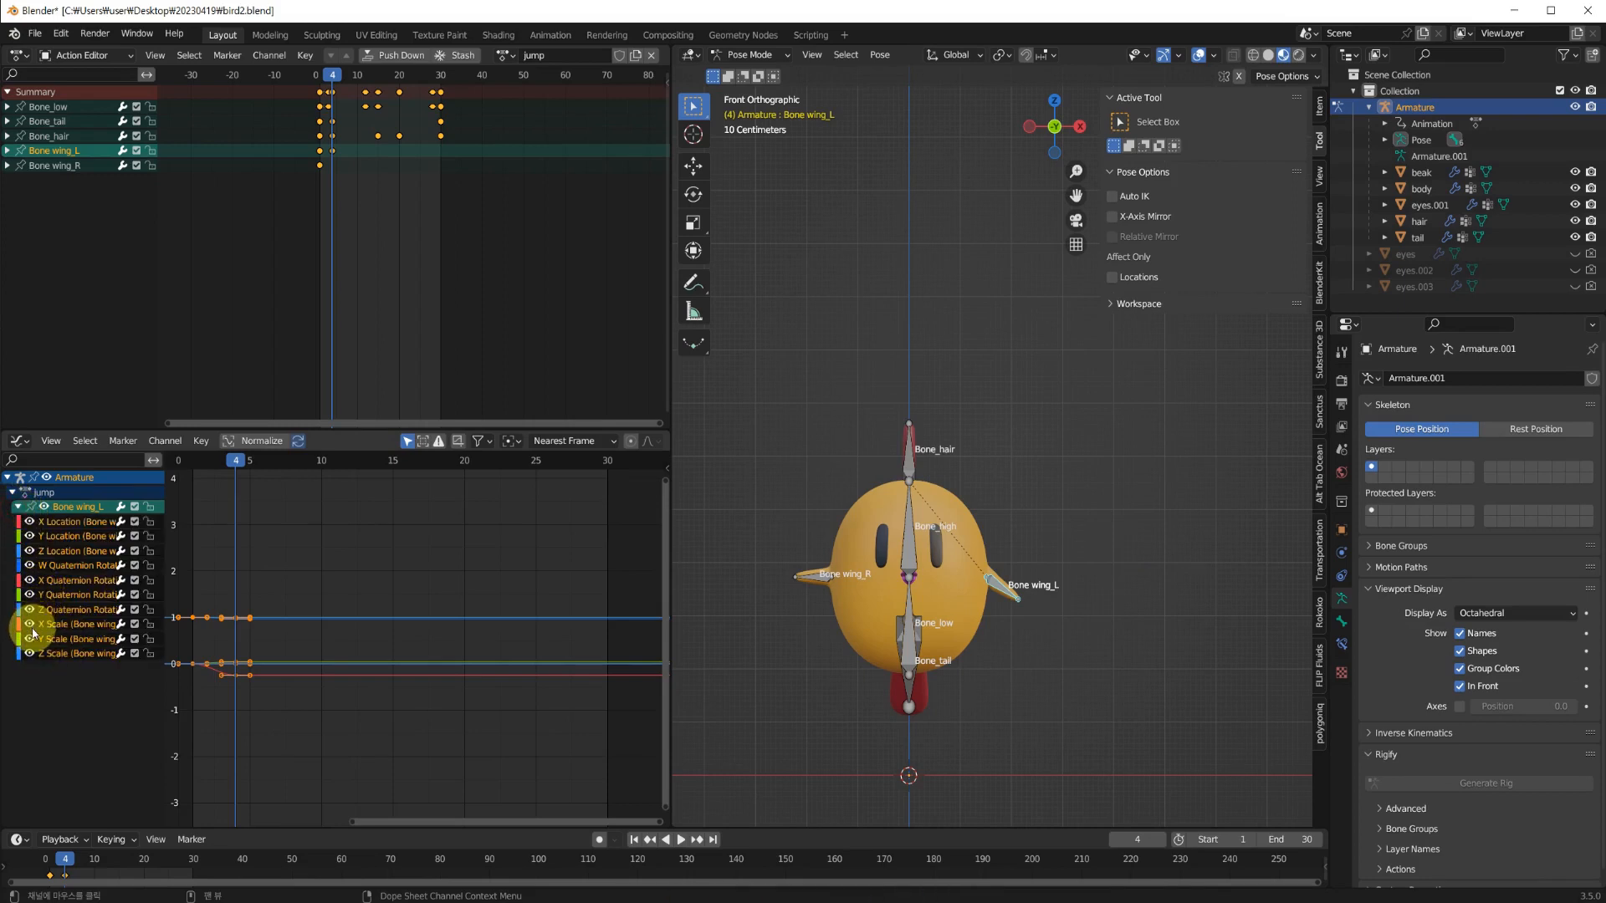
{"action": "left_click_drag", "start_coordinate": [29, 595], "coordinate": [33, 674]}
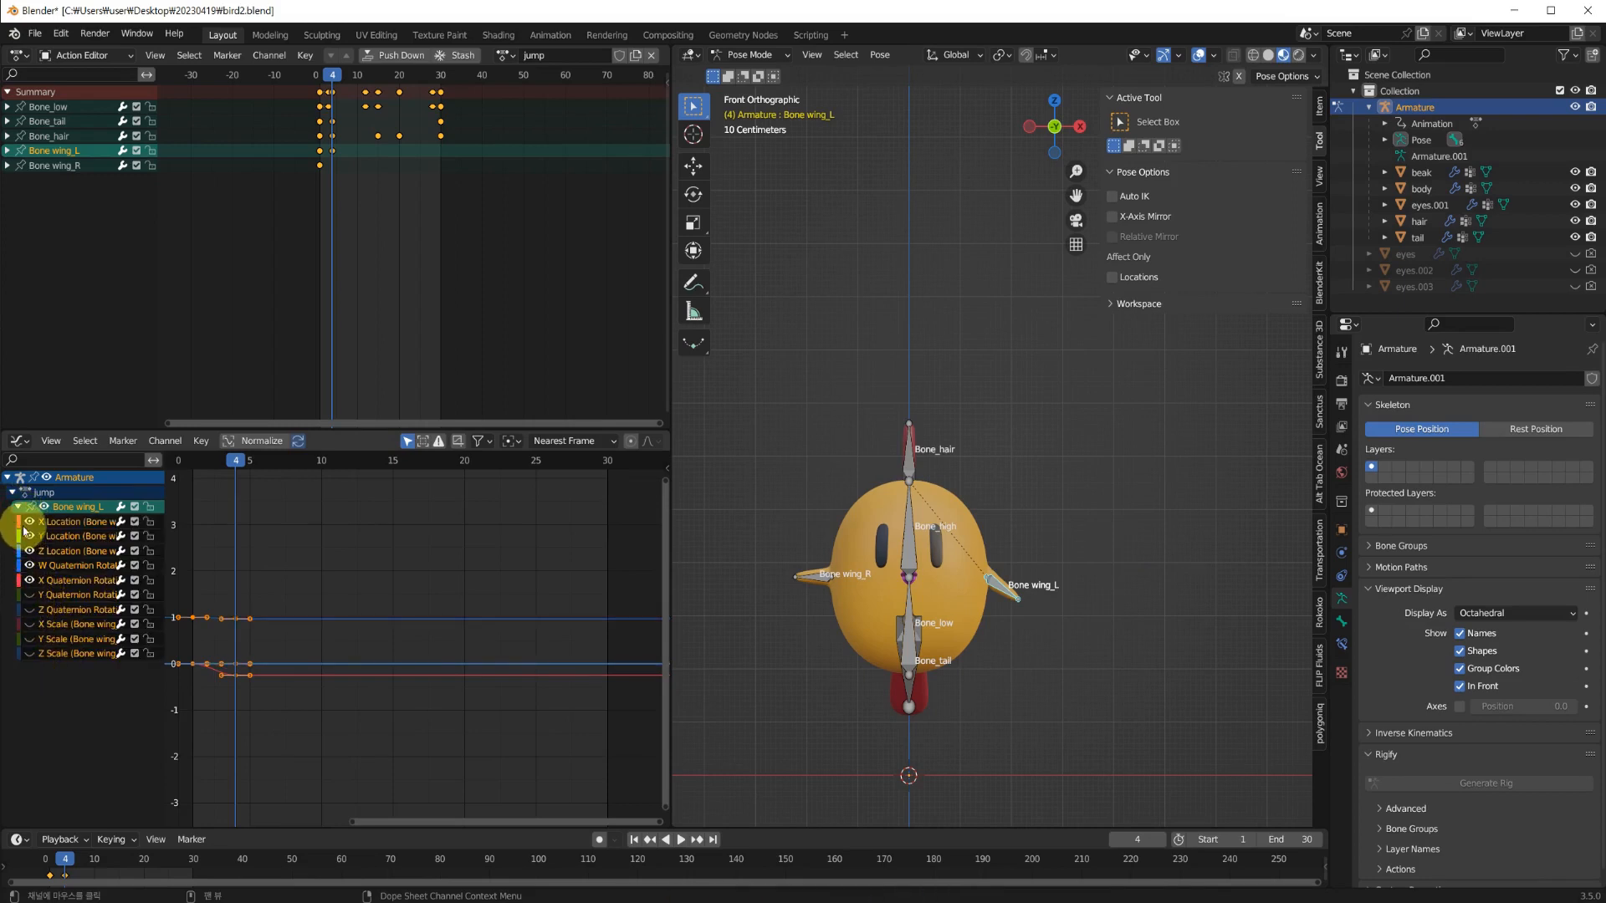
{"action": "left_click_drag", "start_coordinate": [30, 521], "coordinate": [29, 565]}
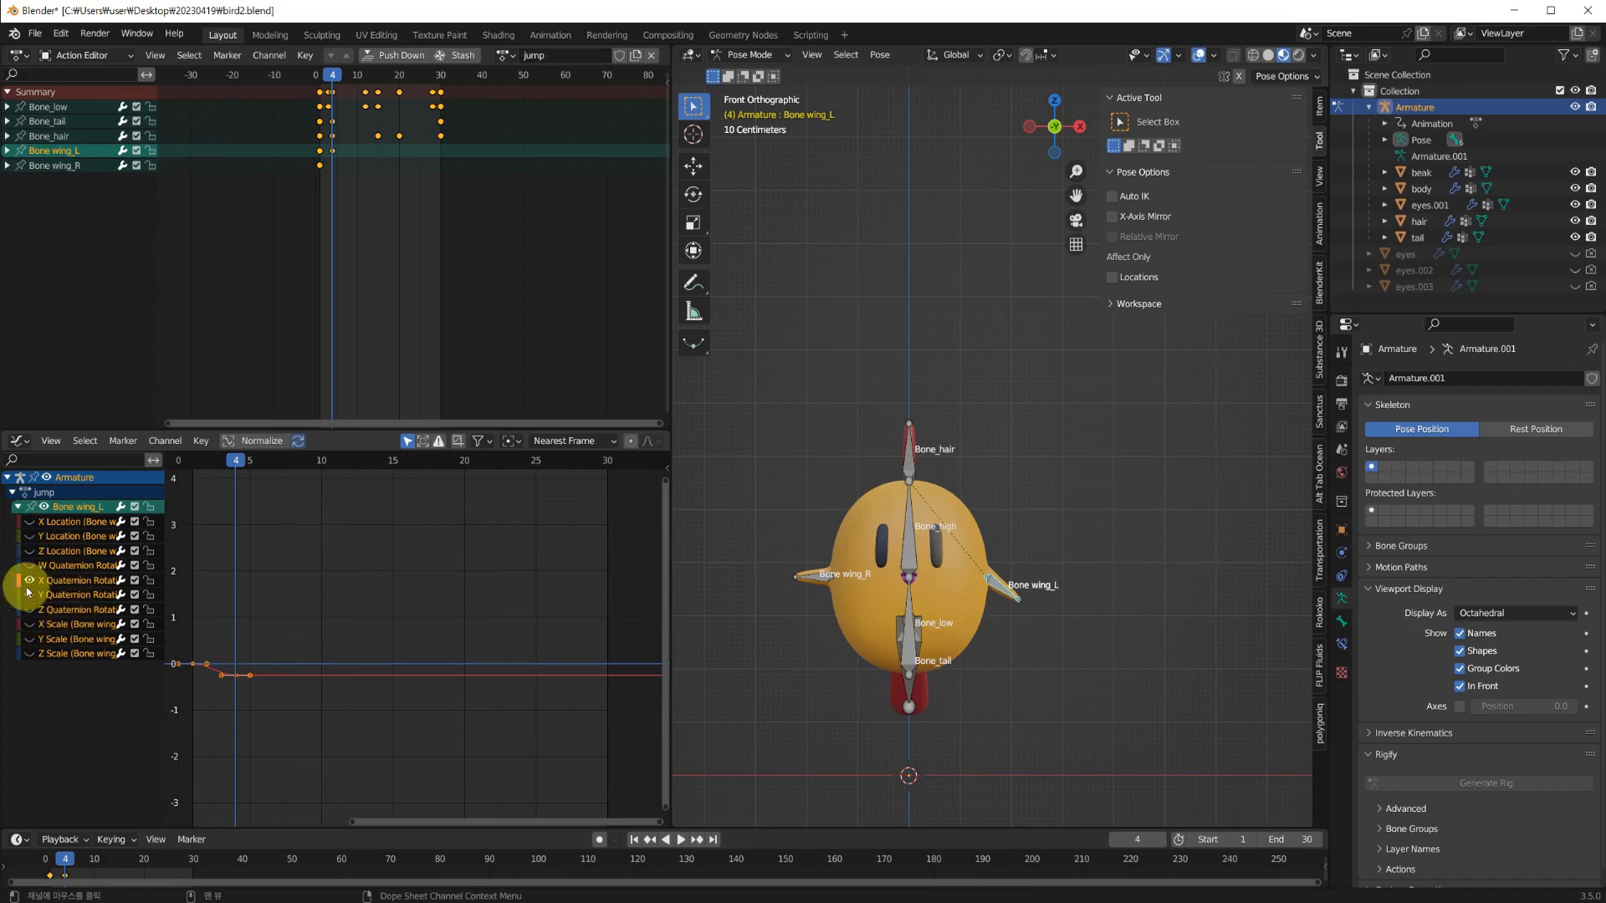
Copy Bone wing_L's pose at frame 4, paste it flipped on the X axis onto Bone wing_R and keyframe location, rotation and scale.
{"action": "left_click", "coordinate": [818, 578]}
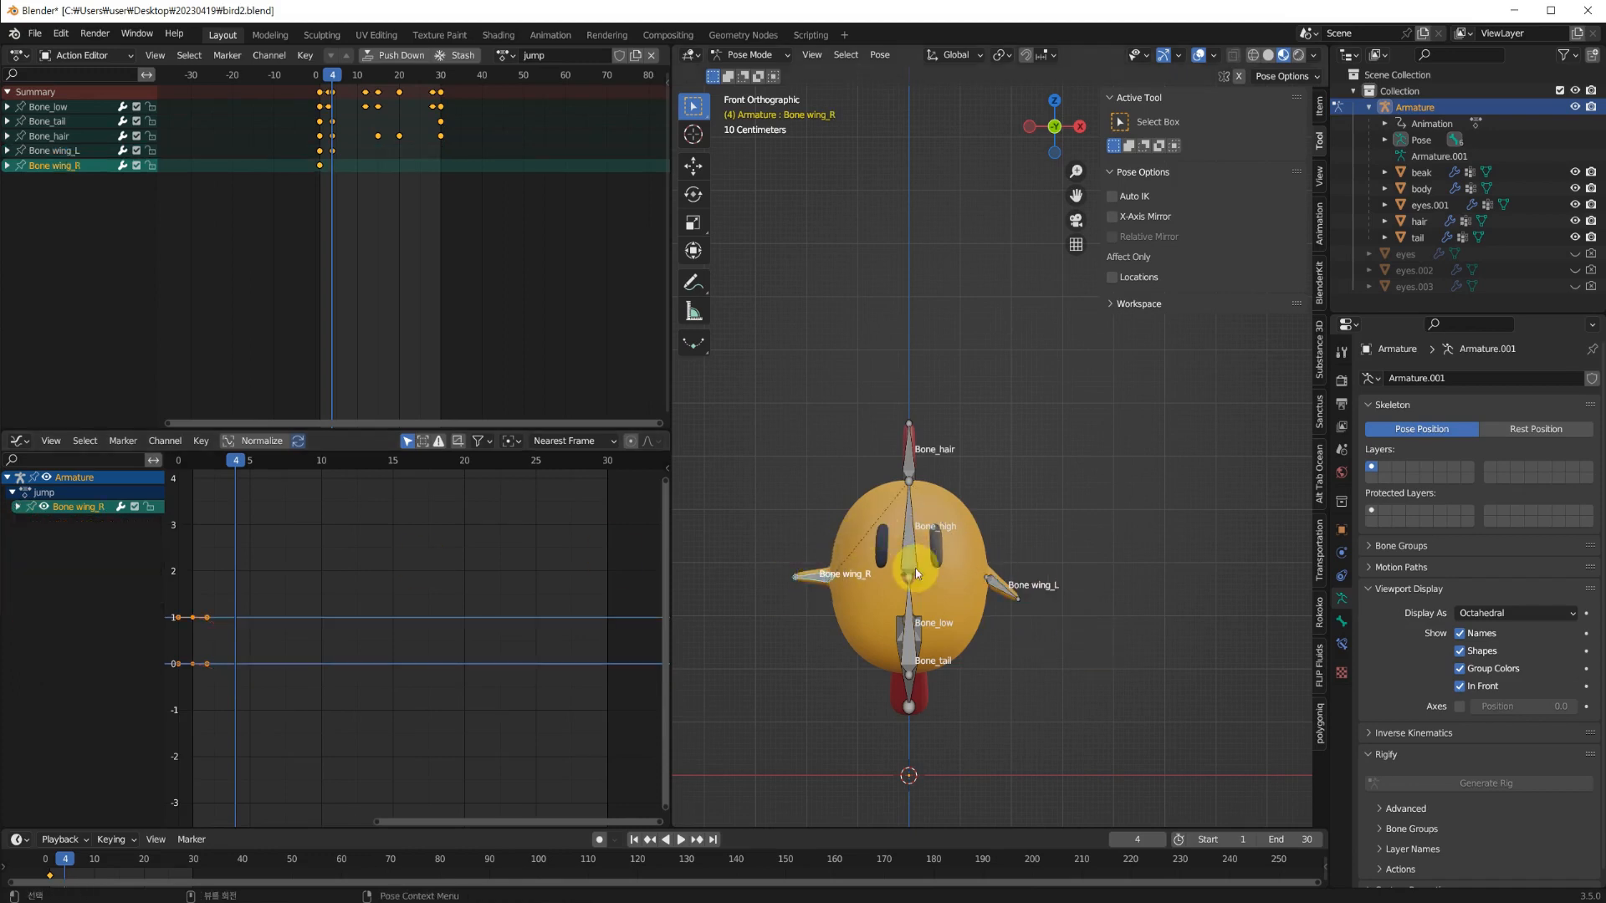
{"action": "left_click", "coordinate": [1000, 582]}
{"action": "left_click", "coordinate": [816, 575]}
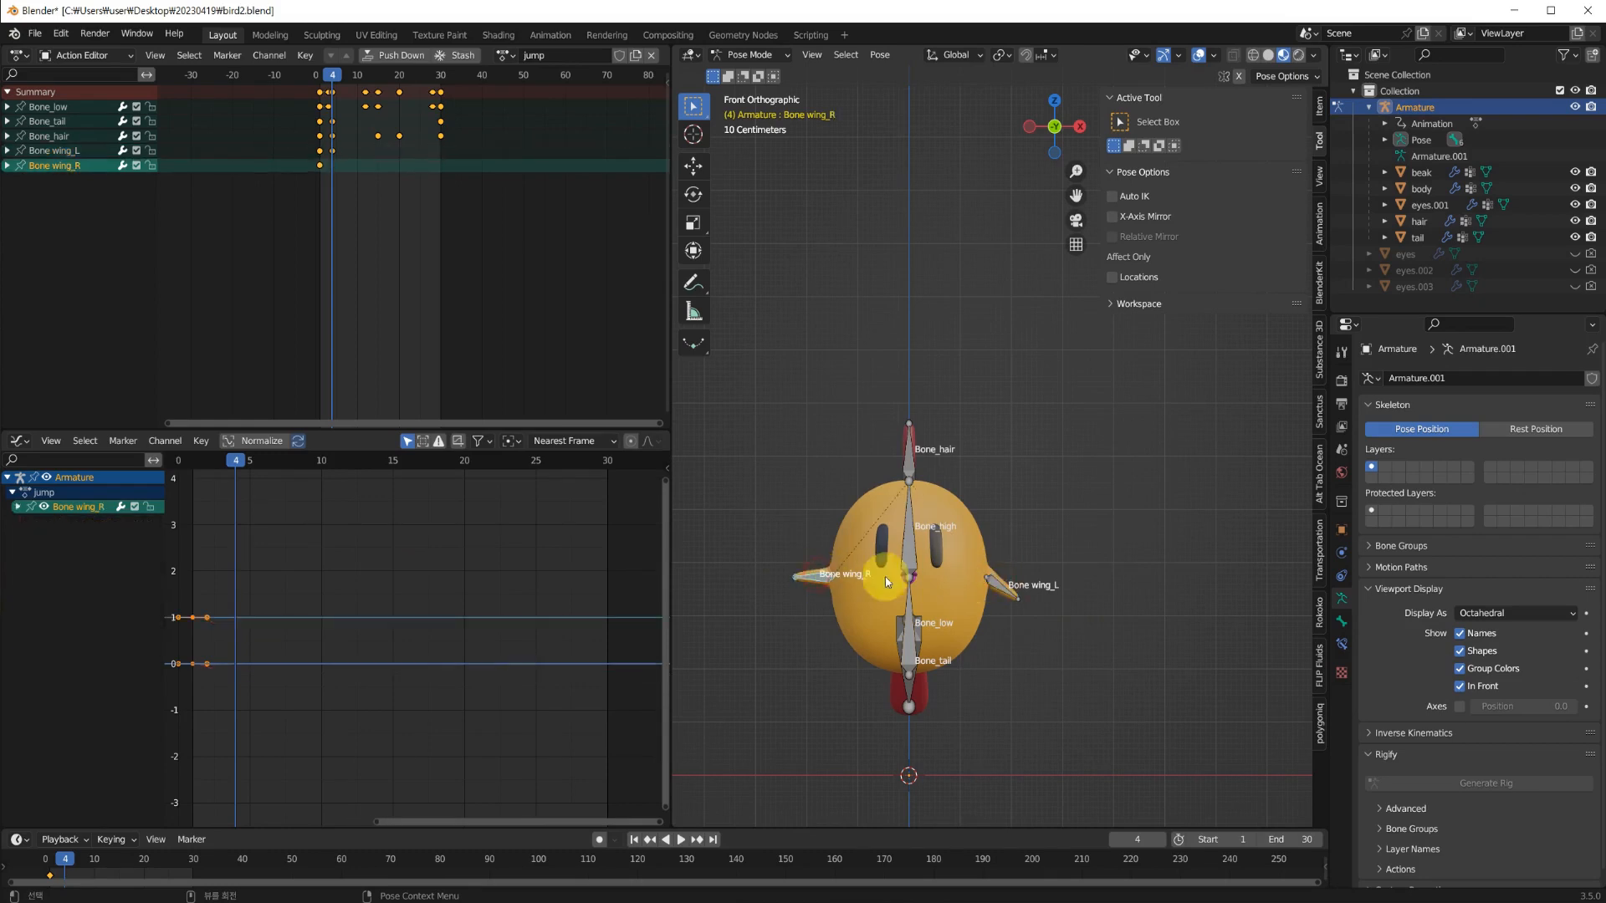
{"action": "left_click", "coordinate": [998, 585]}
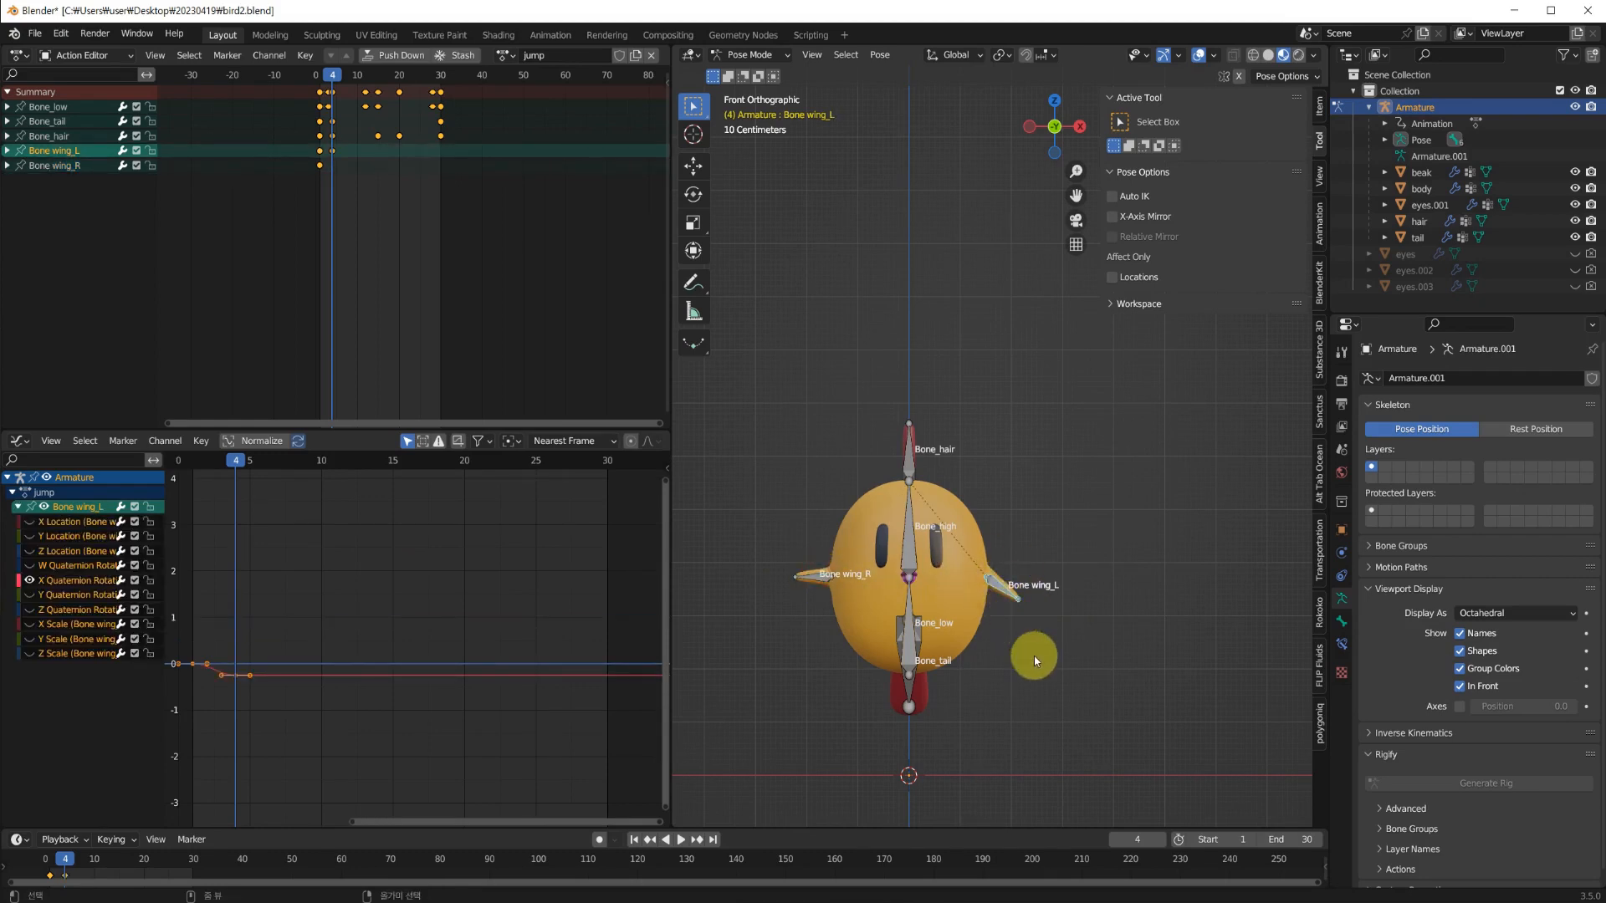
{"action": "key", "text": "ctrl+c"}
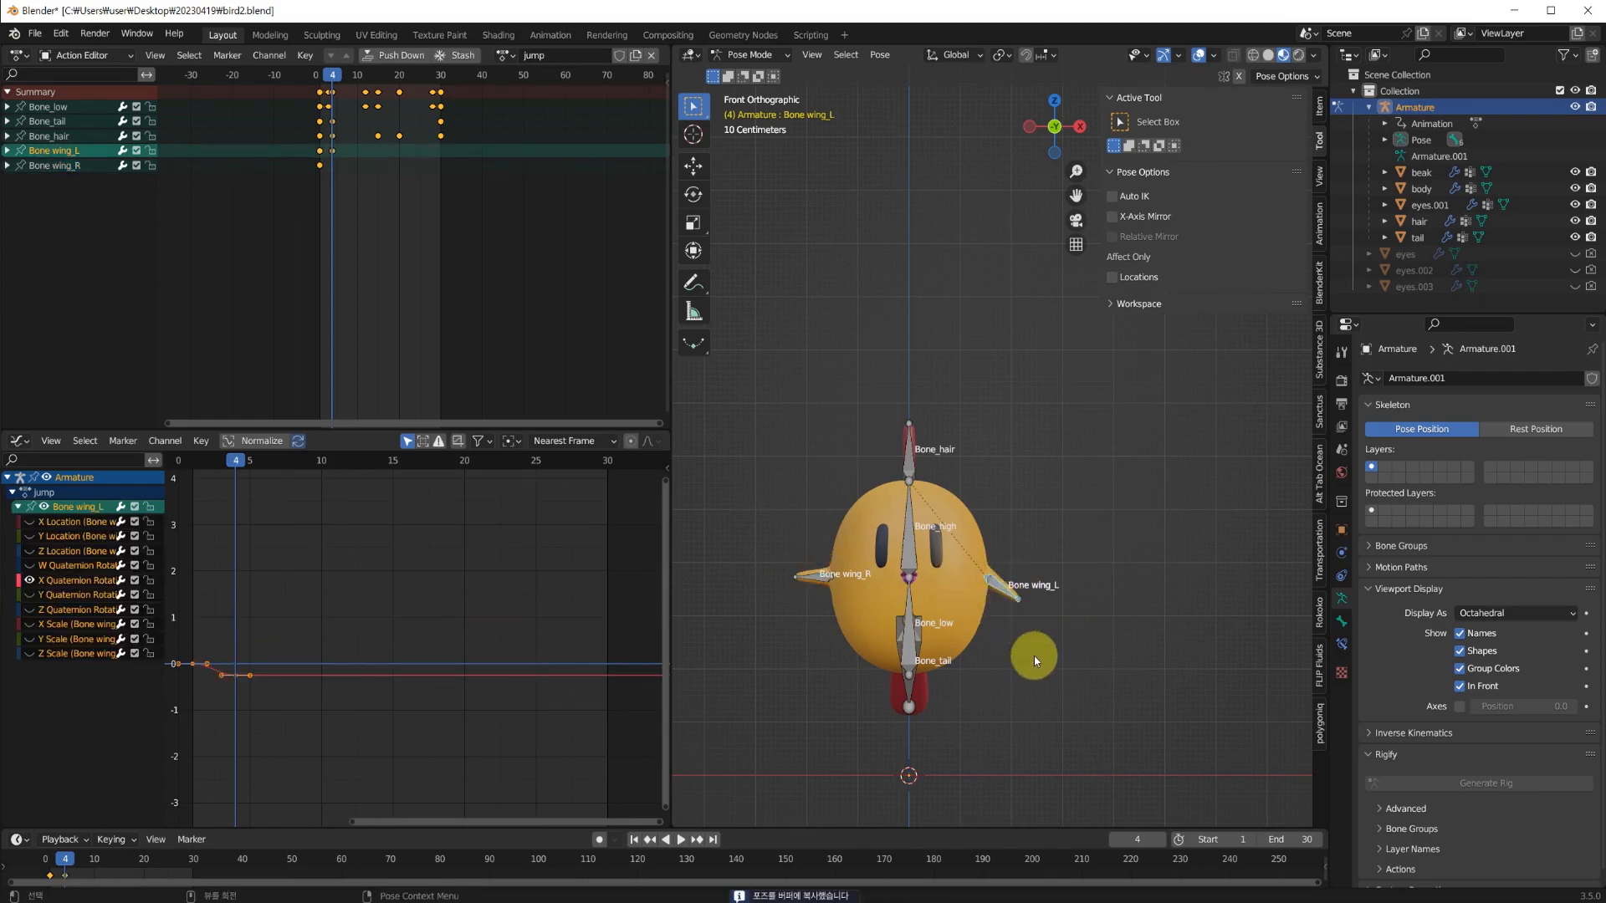
{"action": "left_click", "coordinate": [823, 583]}
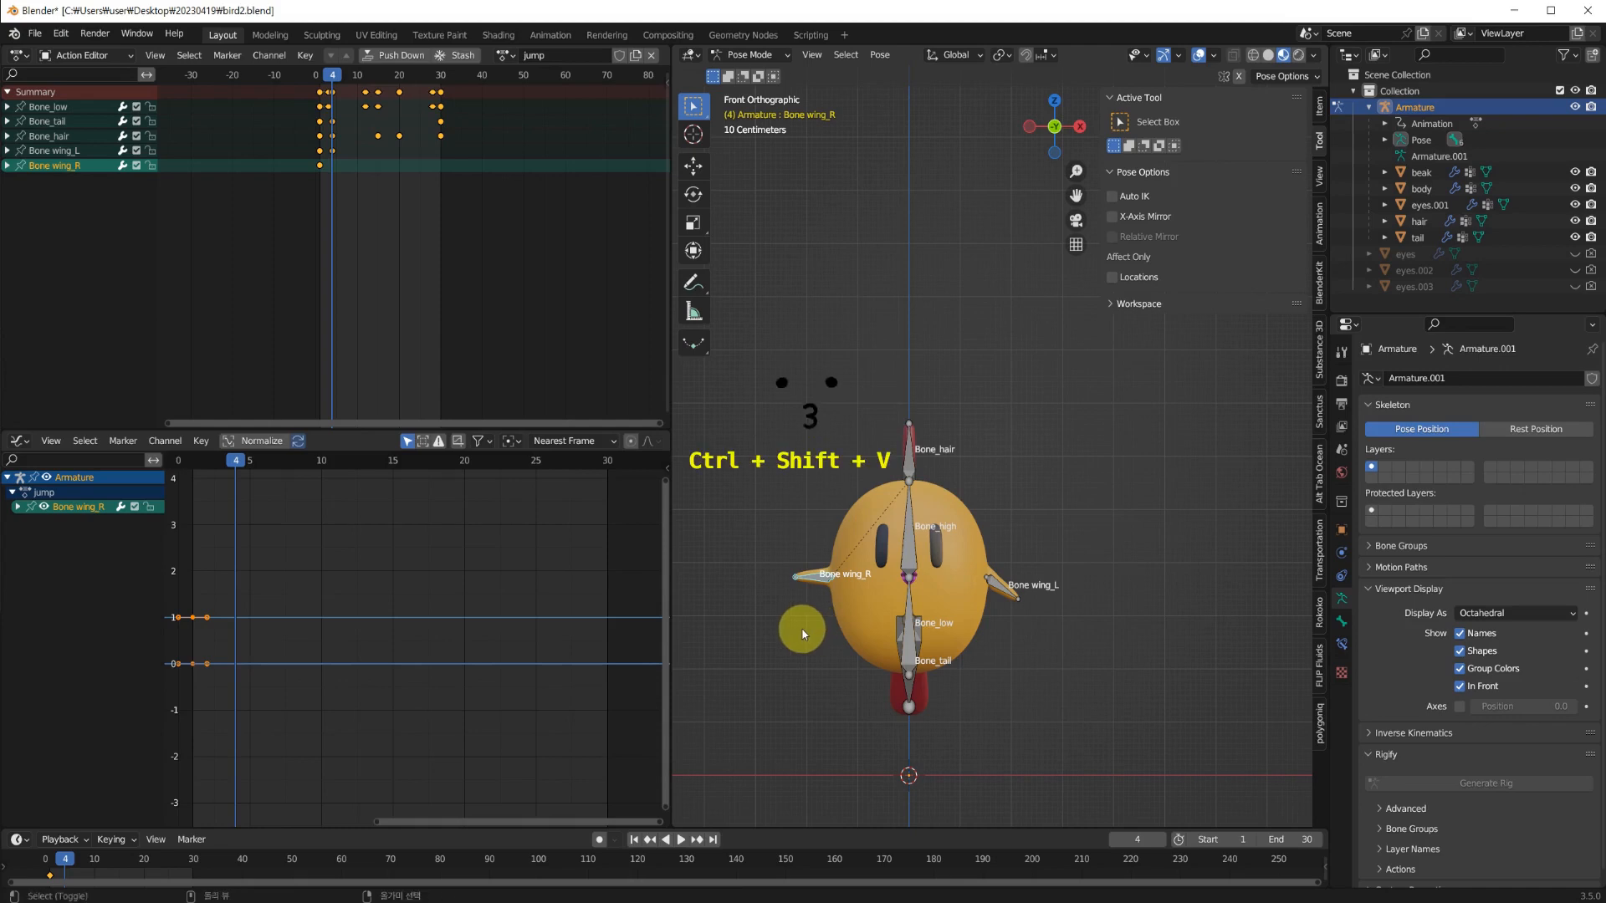
{"action": "key", "text": "ctrl+shift+v"}
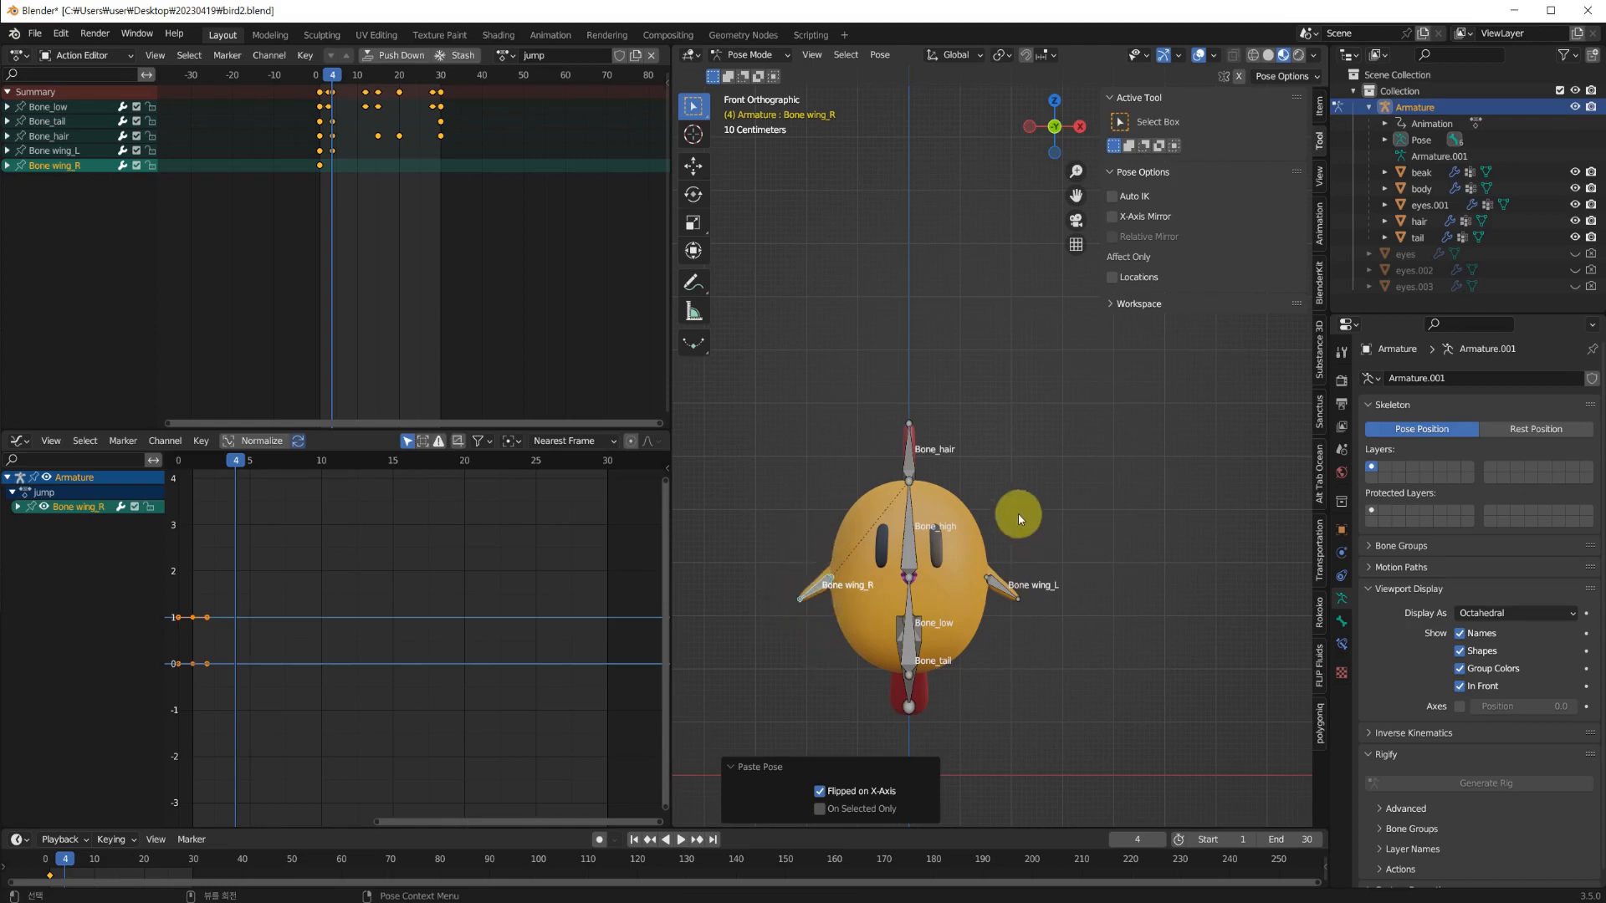
{"action": "key", "text": "i"}
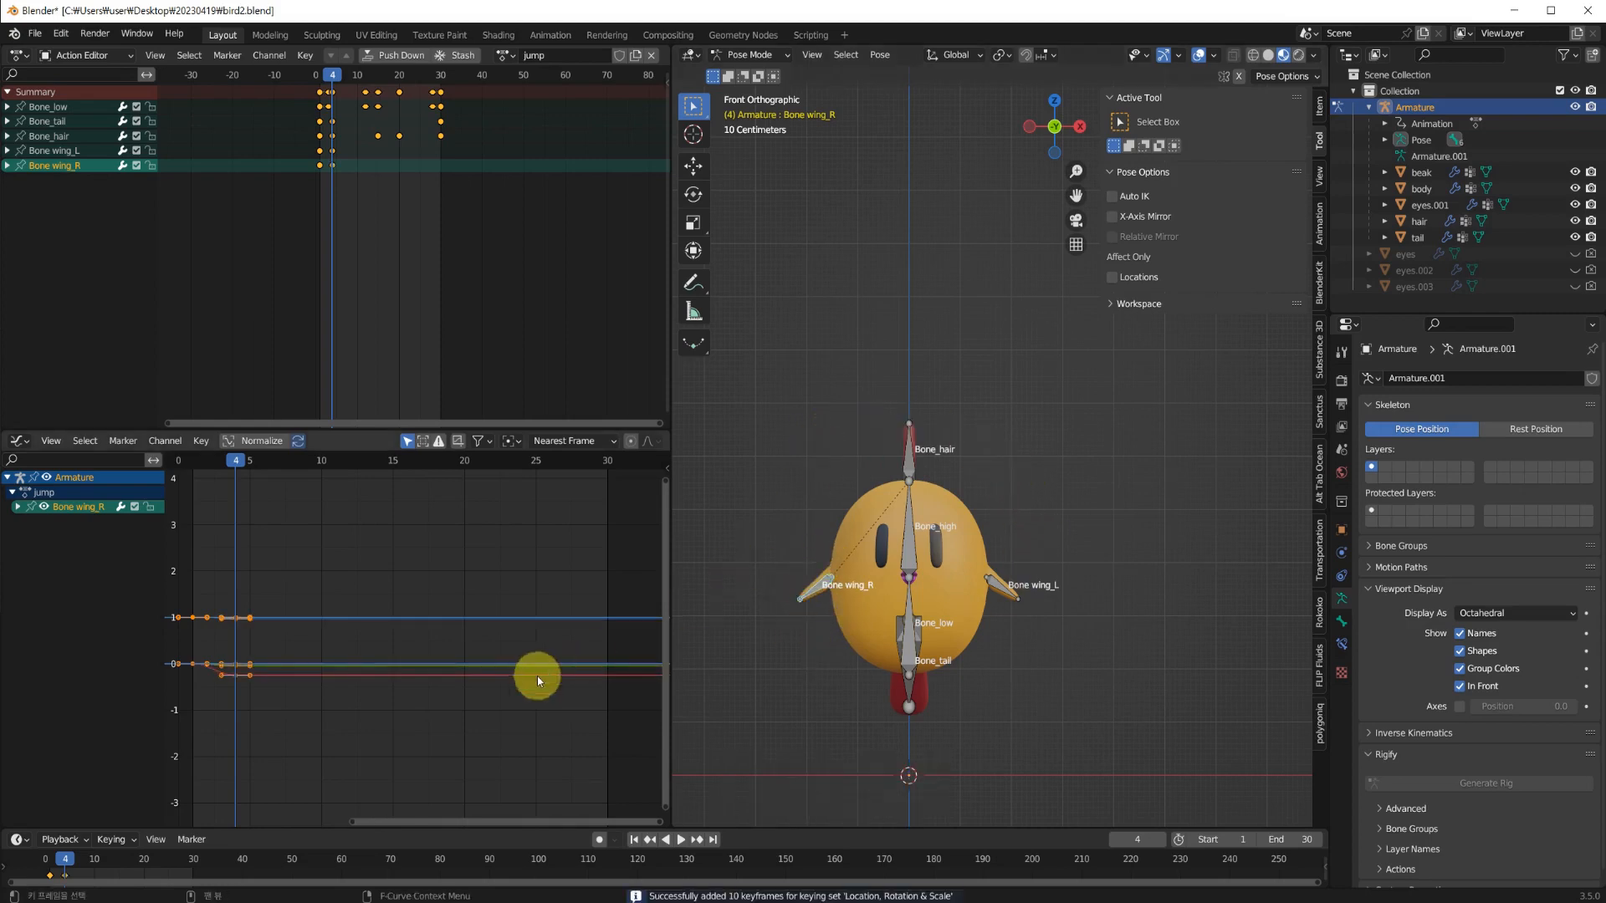
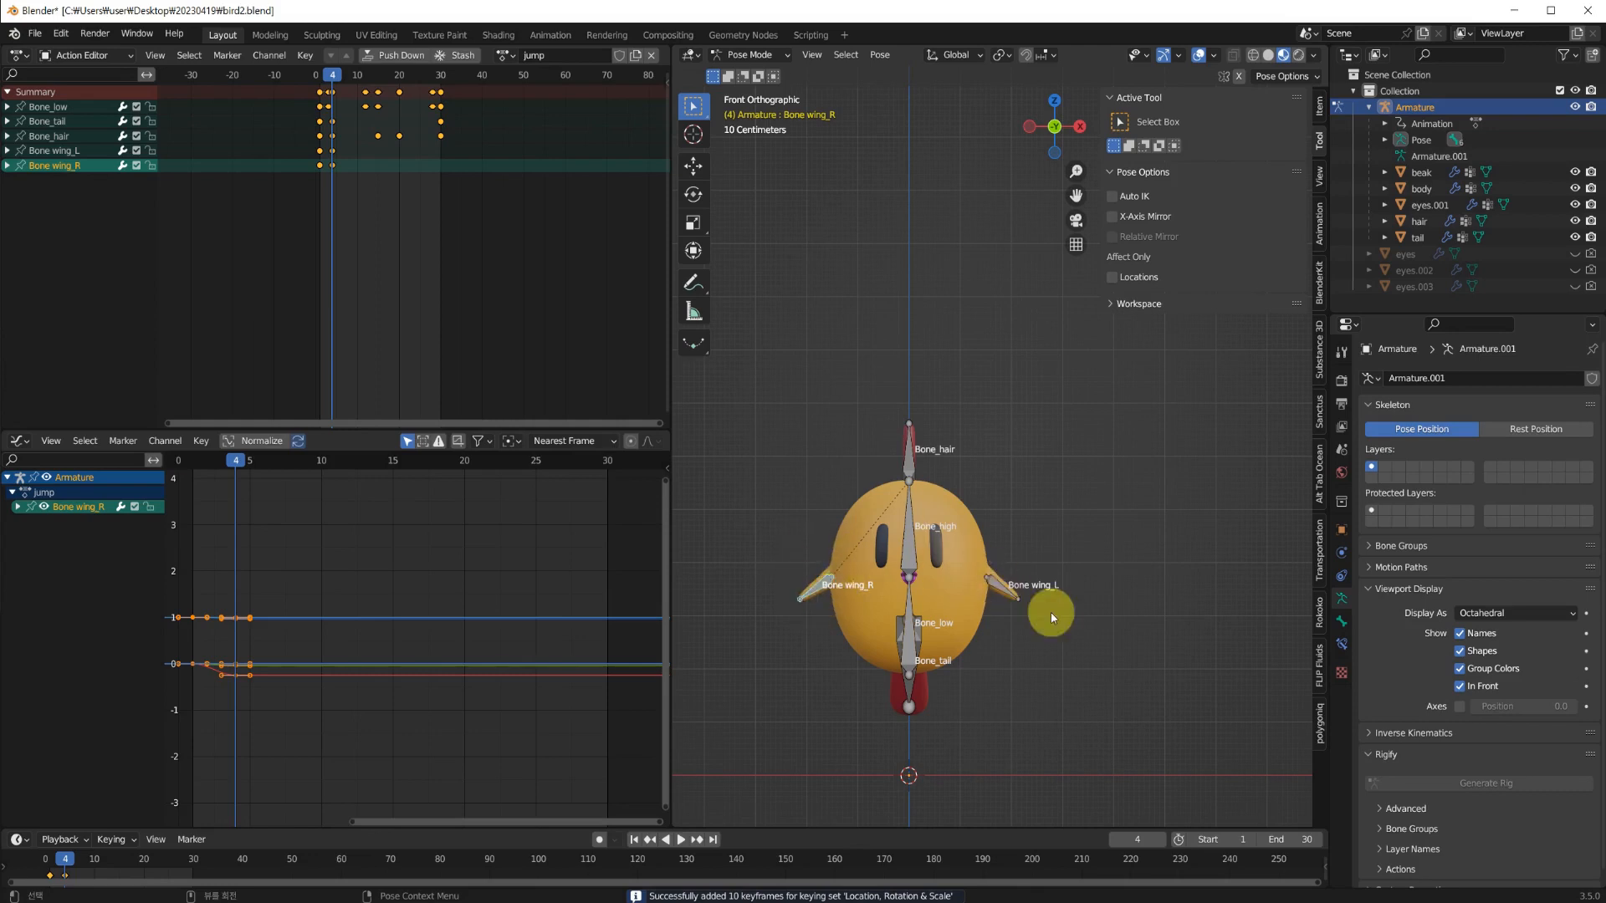
Show only the X Quaternion Rotation curve of Bone wing_R in the graph editor.
{"action": "left_click", "coordinate": [17, 507]}
{"action": "left_click_drag", "start_coordinate": [29, 536], "coordinate": [32, 670]}
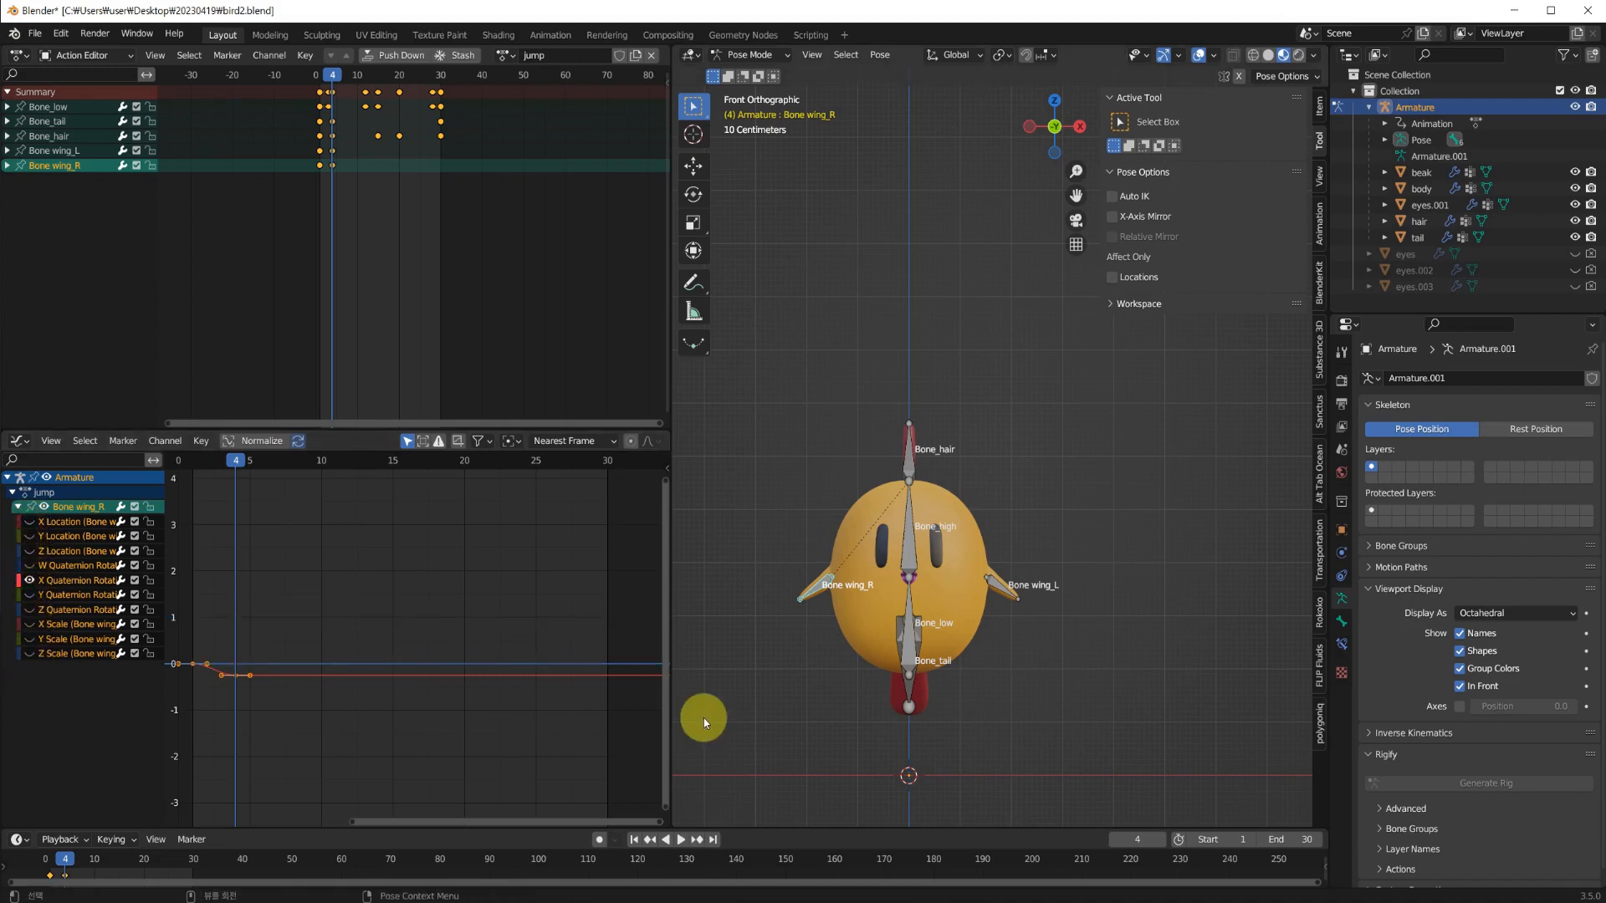
Copy Bone wing_L's pose from frame 1, paste it at frame 30 and keyframe its location, rotation and scale there.
{"action": "left_click_drag", "start_coordinate": [46, 855], "coordinate": [190, 871]}
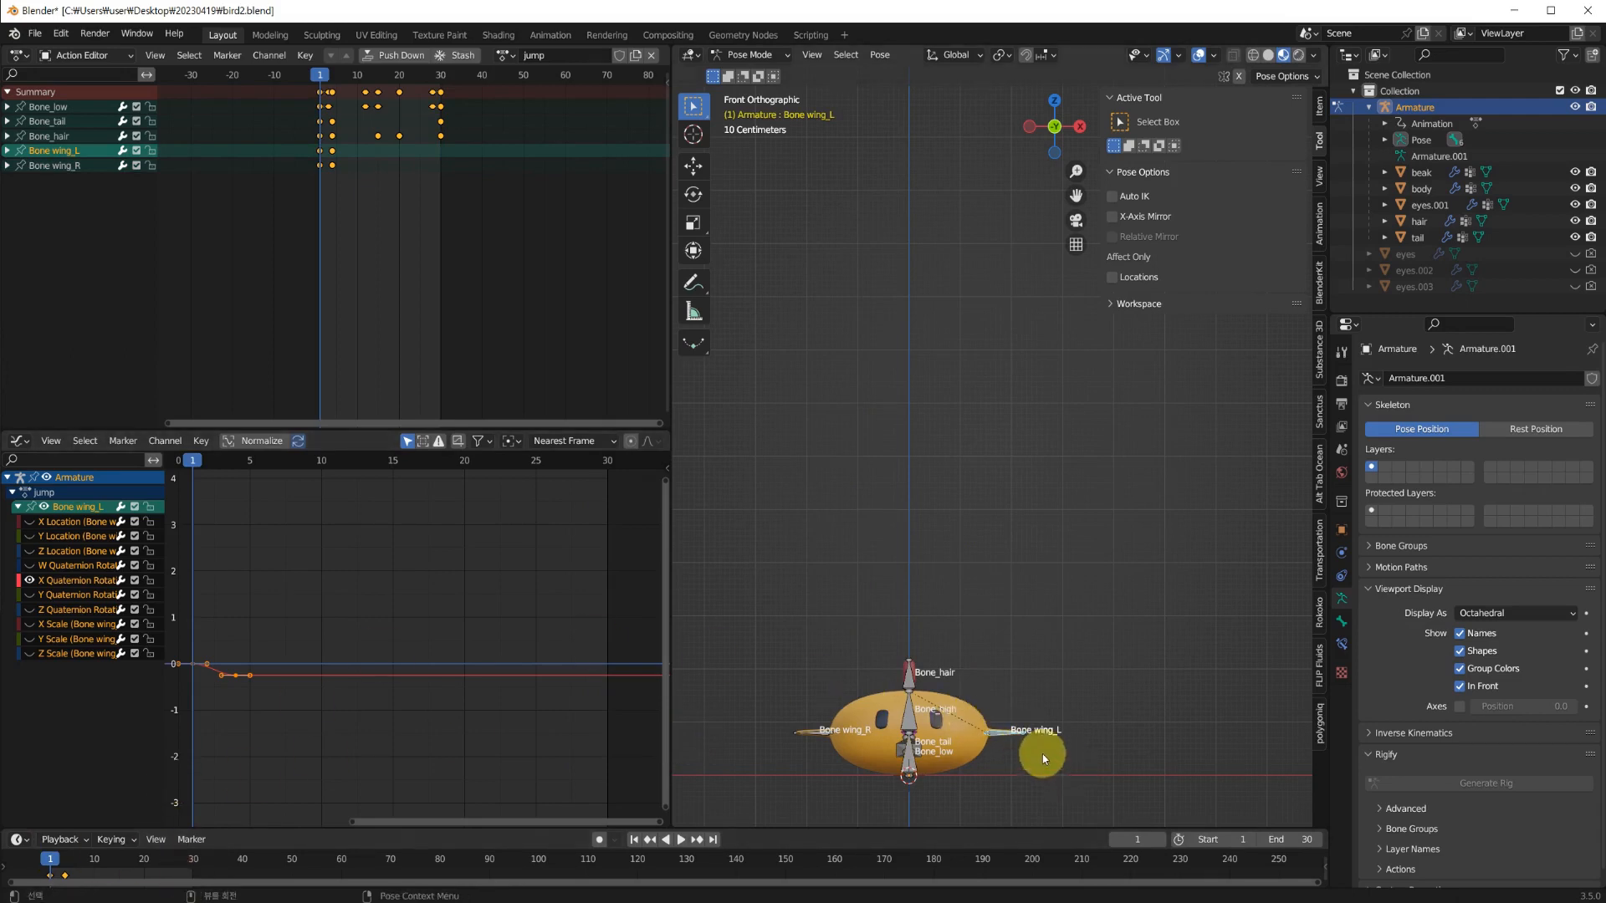
{"action": "key", "text": "ctrl+c"}
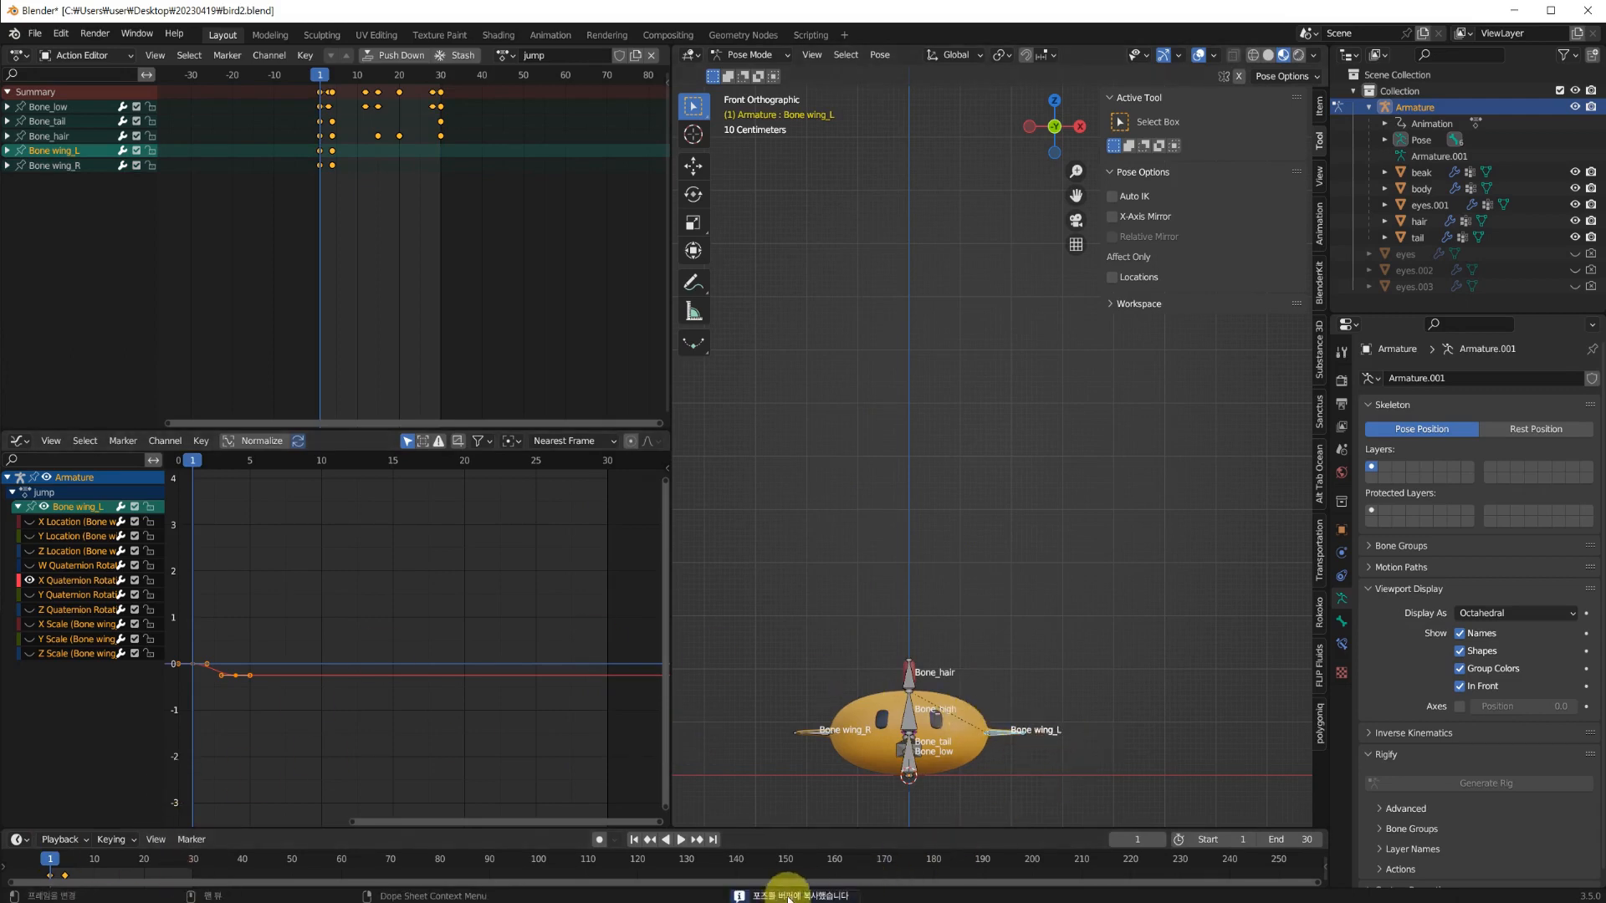
{"action": "left_click_drag", "start_coordinate": [34, 858], "coordinate": [193, 867]}
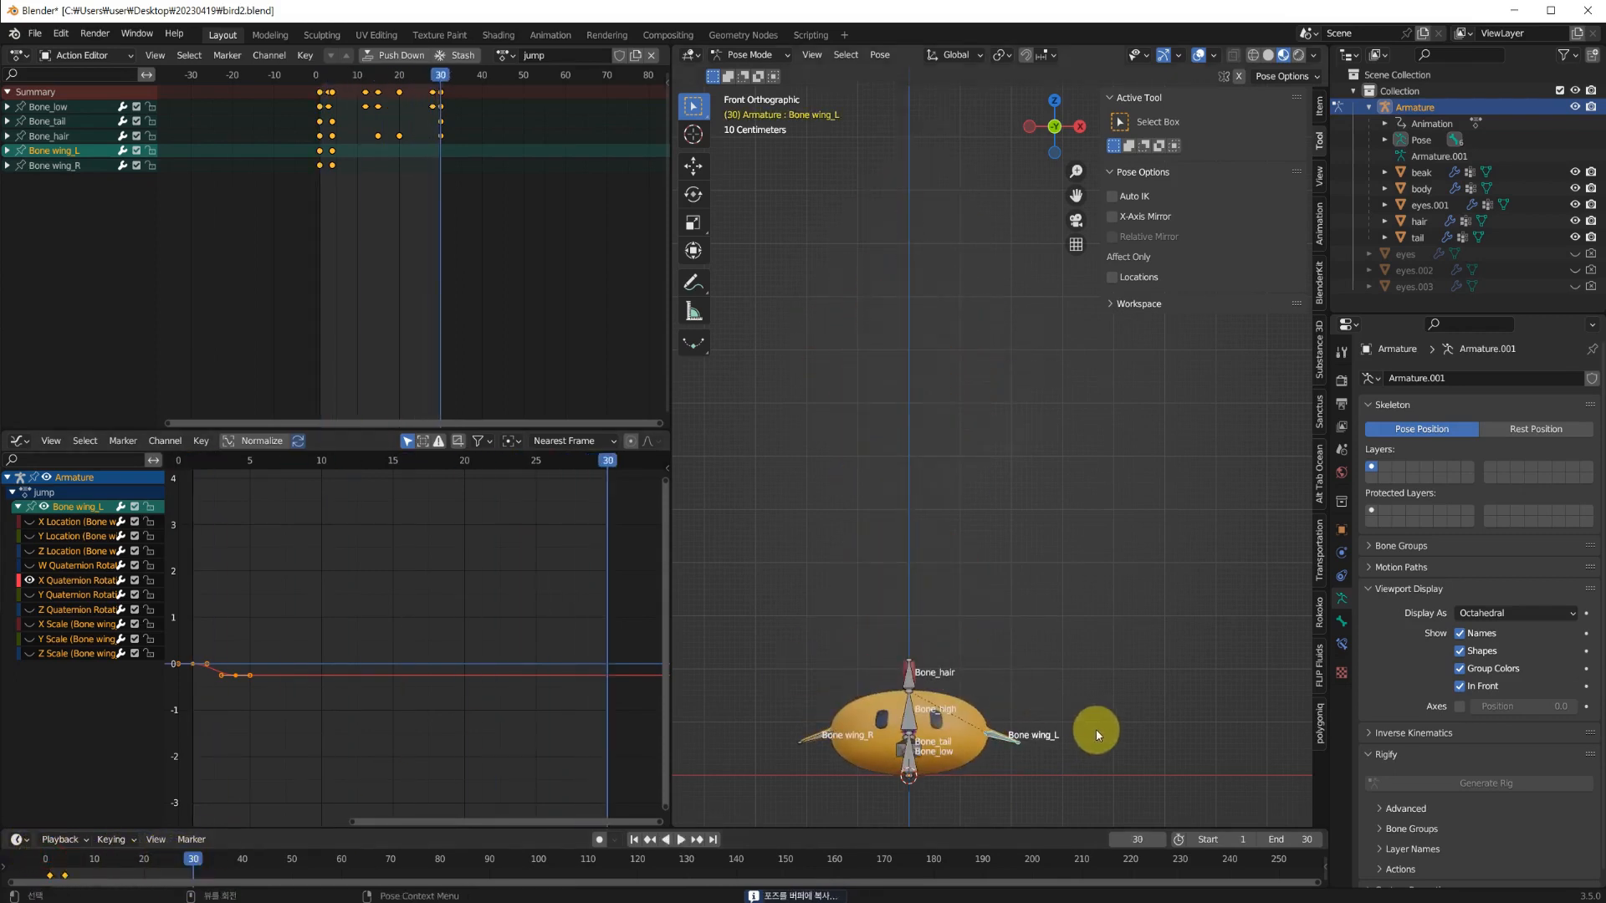
{"action": "key", "text": "ctrl+v"}
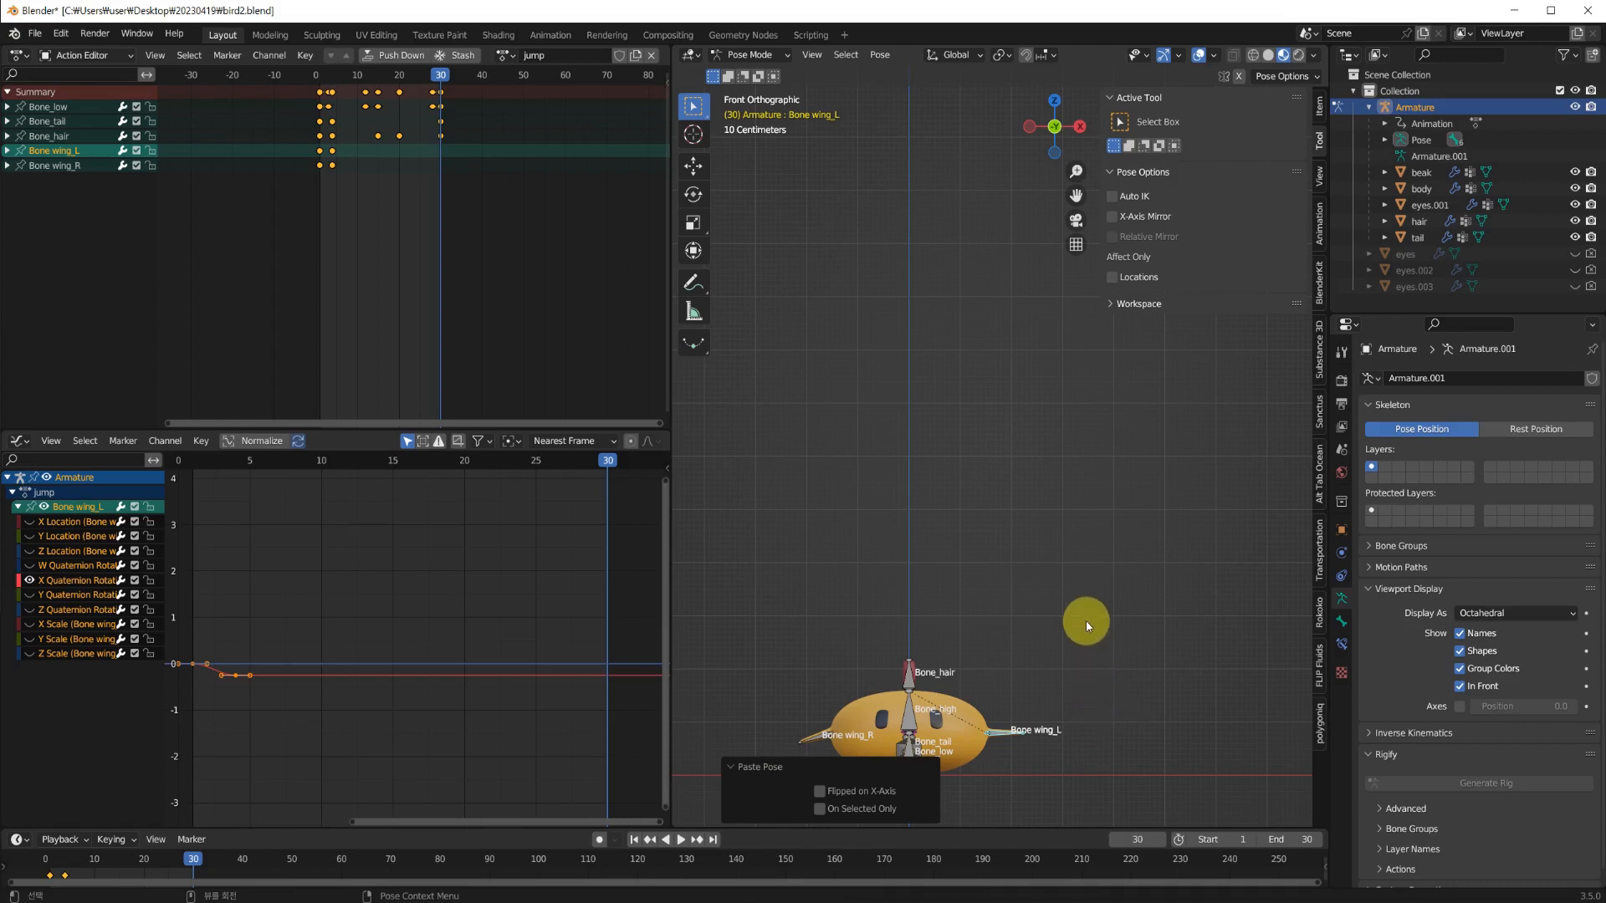
{"action": "key", "text": "i"}
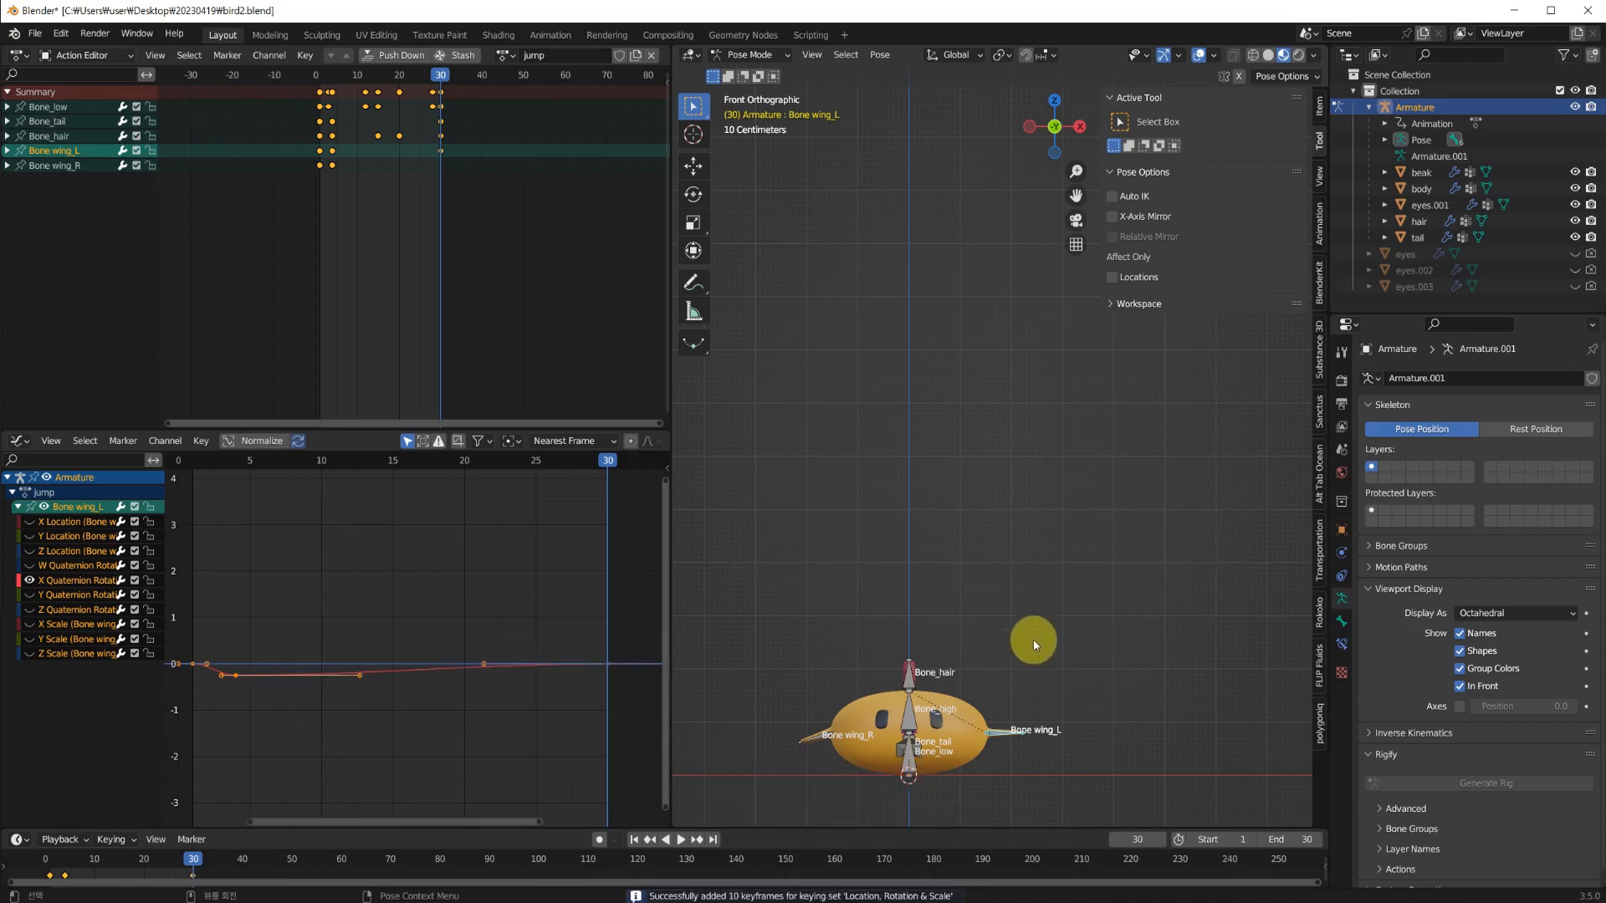
Copy Bone wing_L's pose at frame 30, paste it flipped on the X axis onto Bone wing_R and keyframe location, rotation and scale.
{"action": "left_click", "coordinate": [818, 736]}
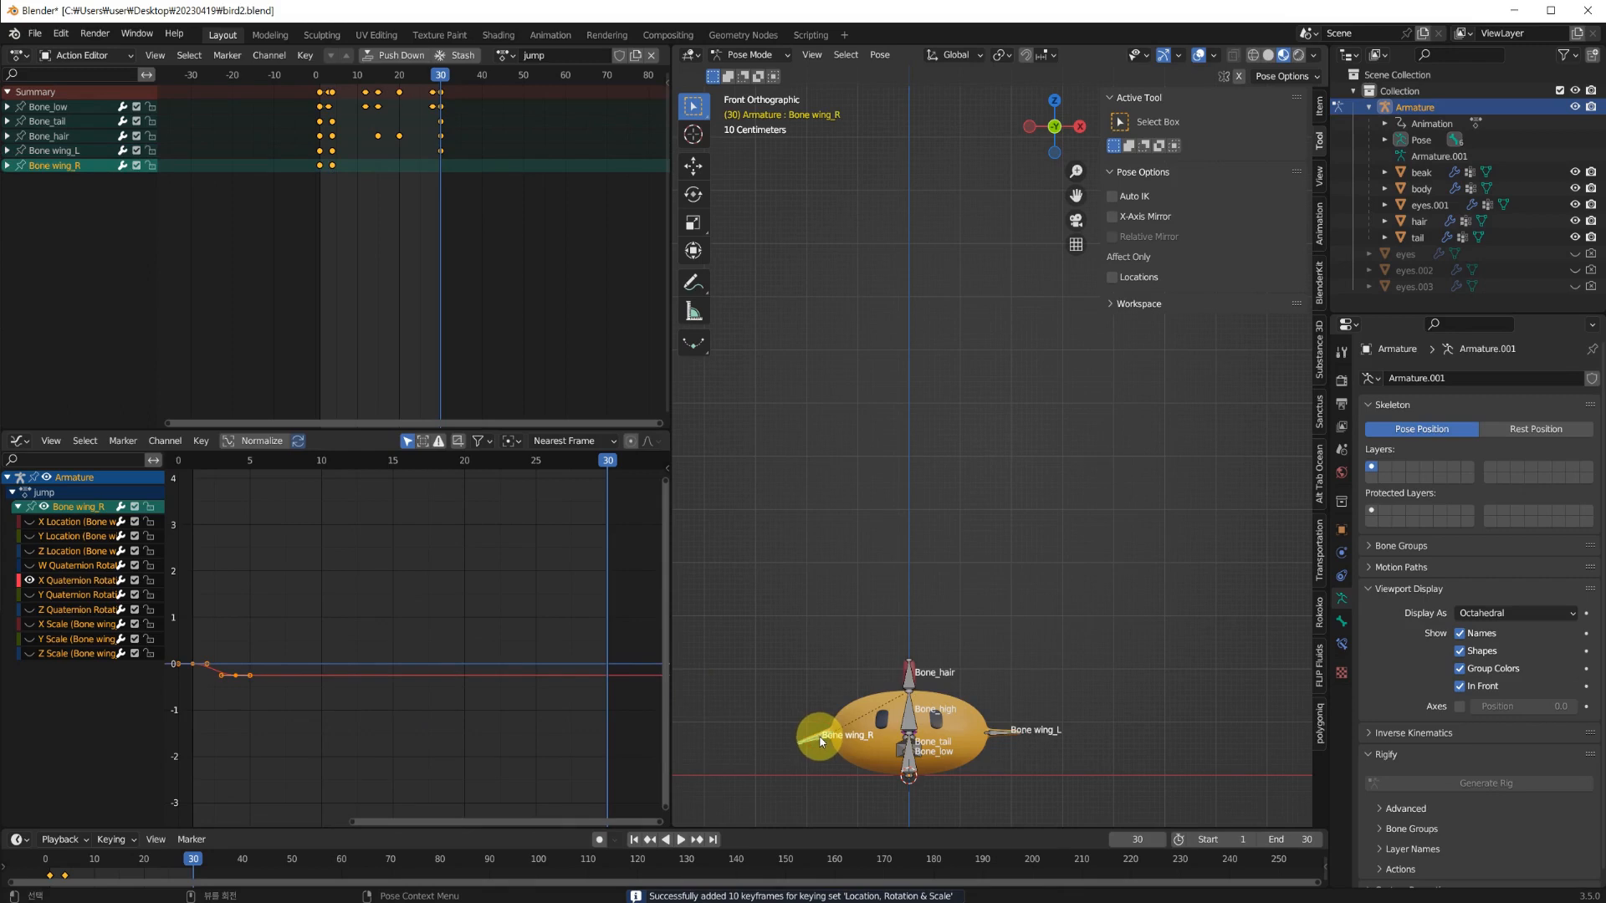
{"action": "left_click", "coordinate": [999, 733]}
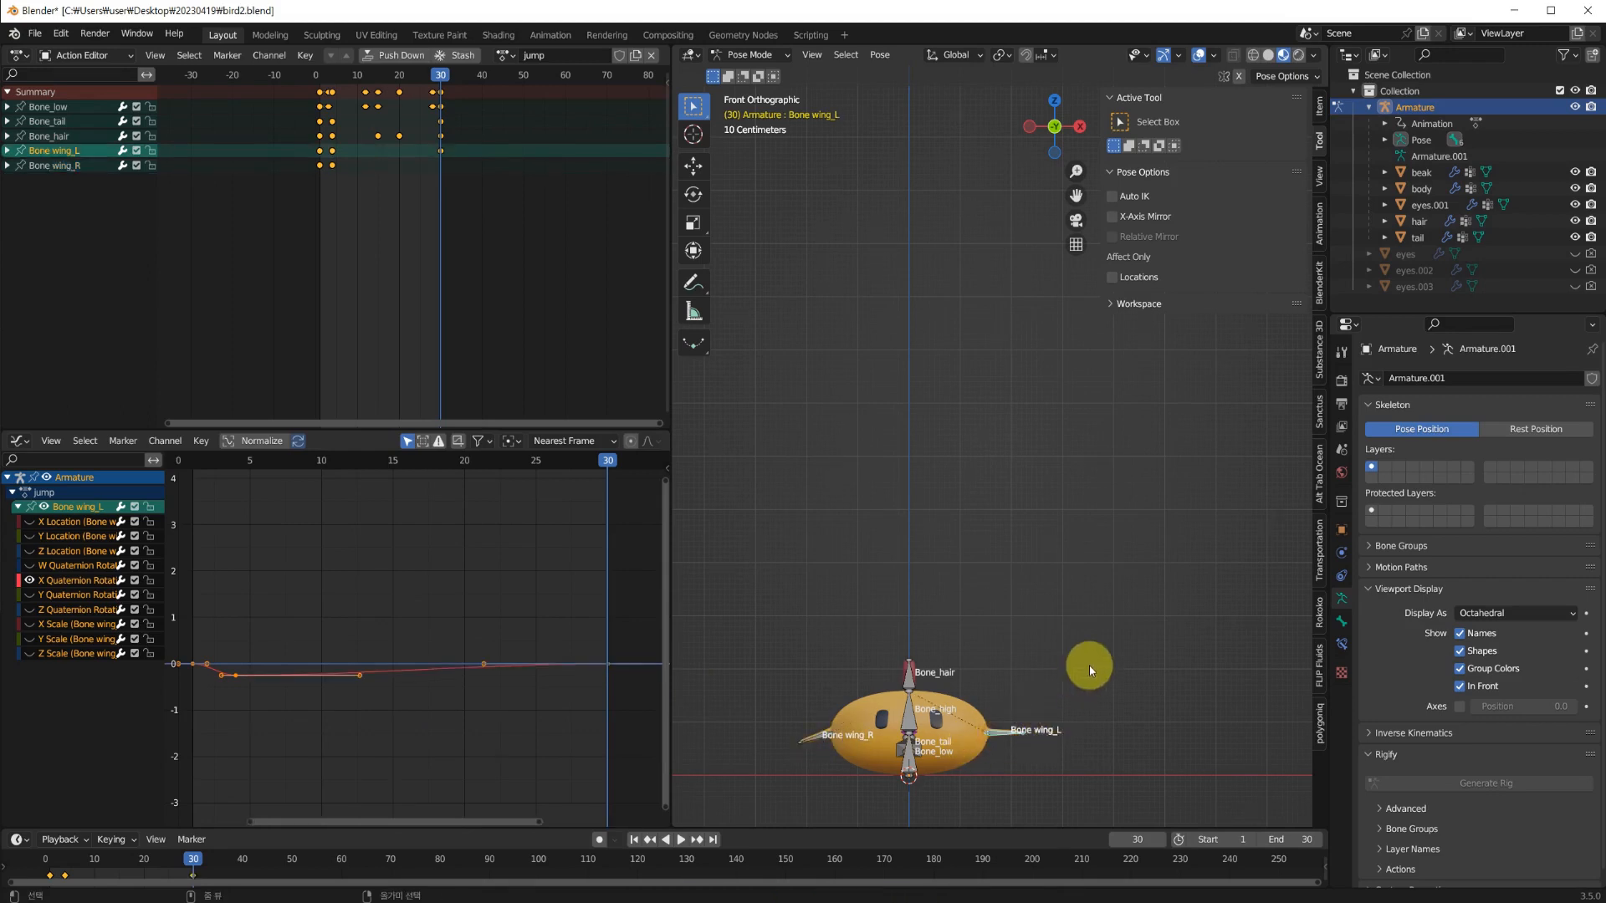
{"action": "key", "text": "ctrl+c"}
{"action": "left_click", "coordinate": [818, 737]}
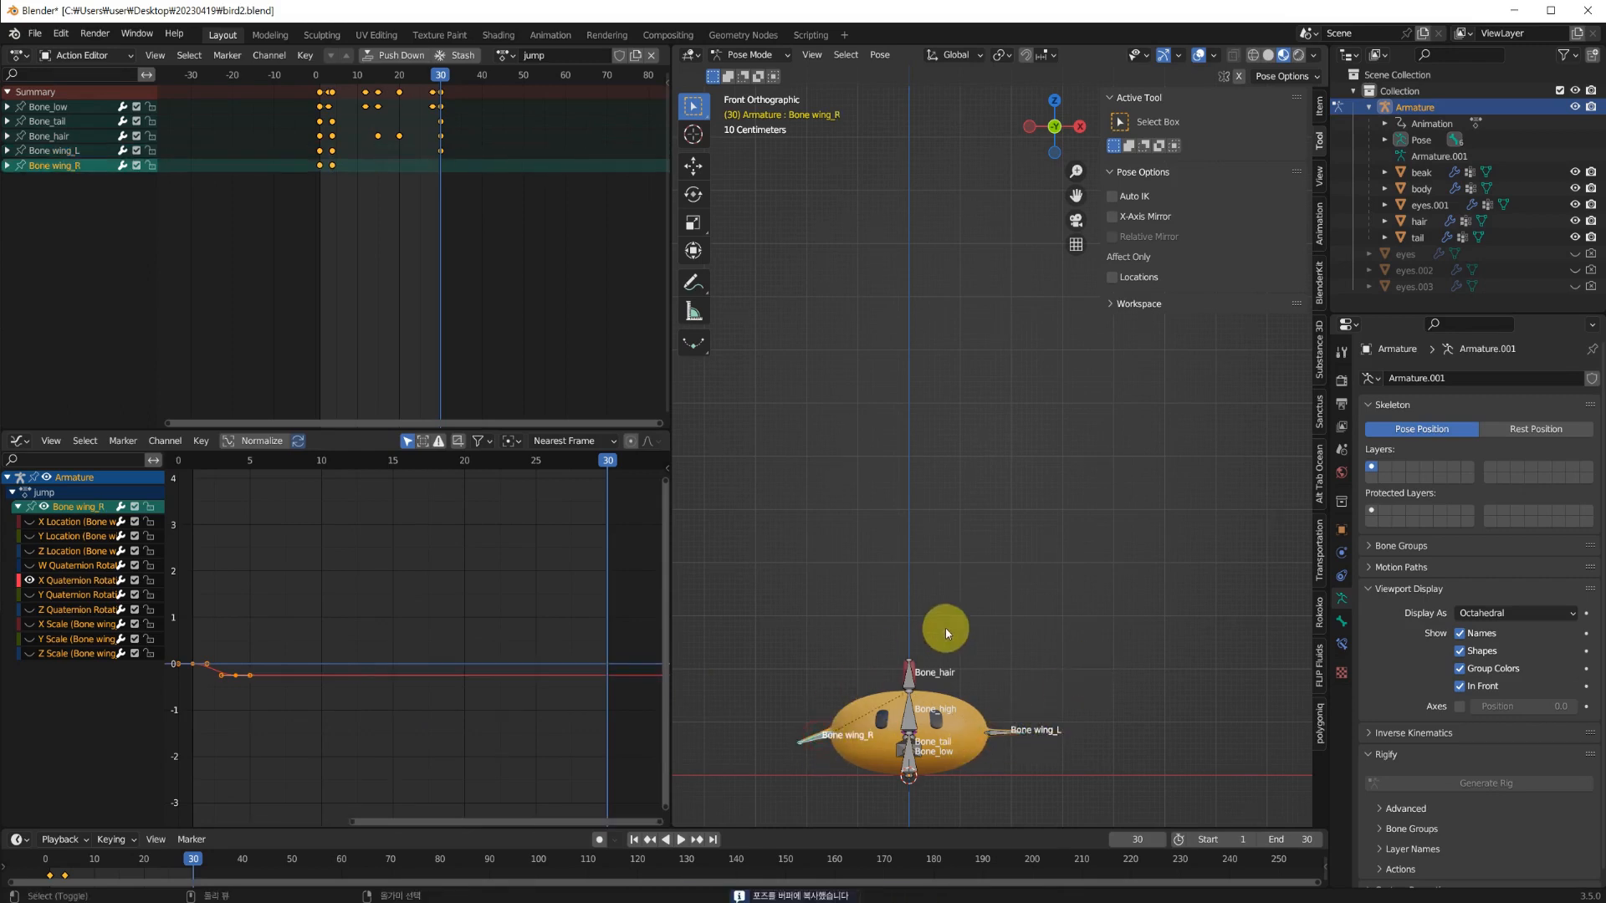
{"action": "key", "text": "ctrl+shift+v"}
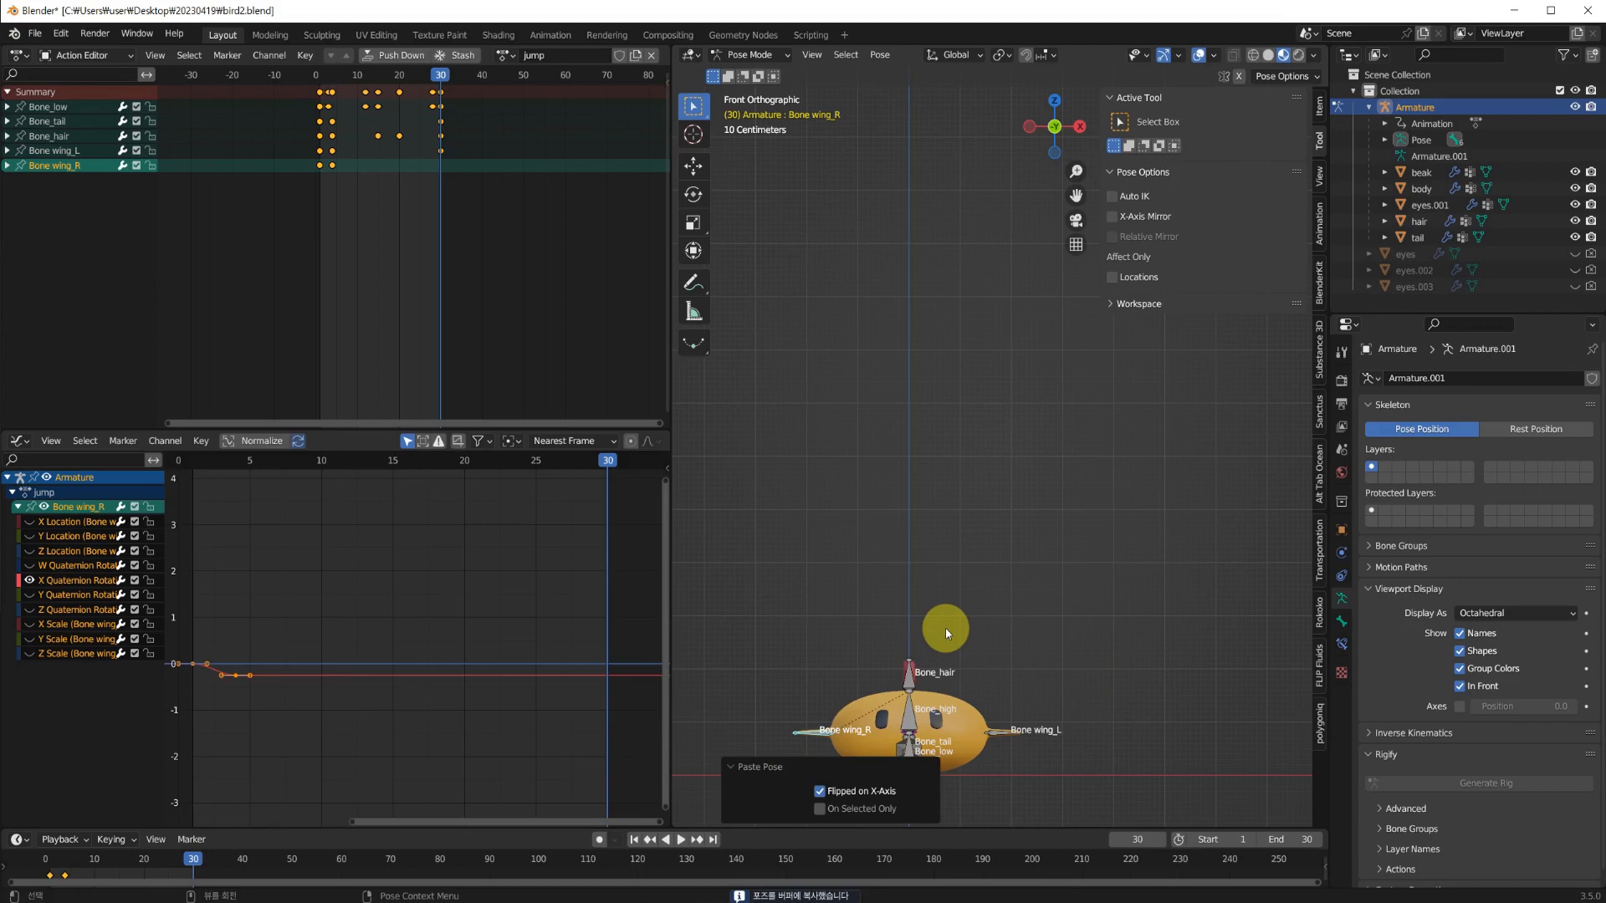
{"action": "key", "text": "i"}
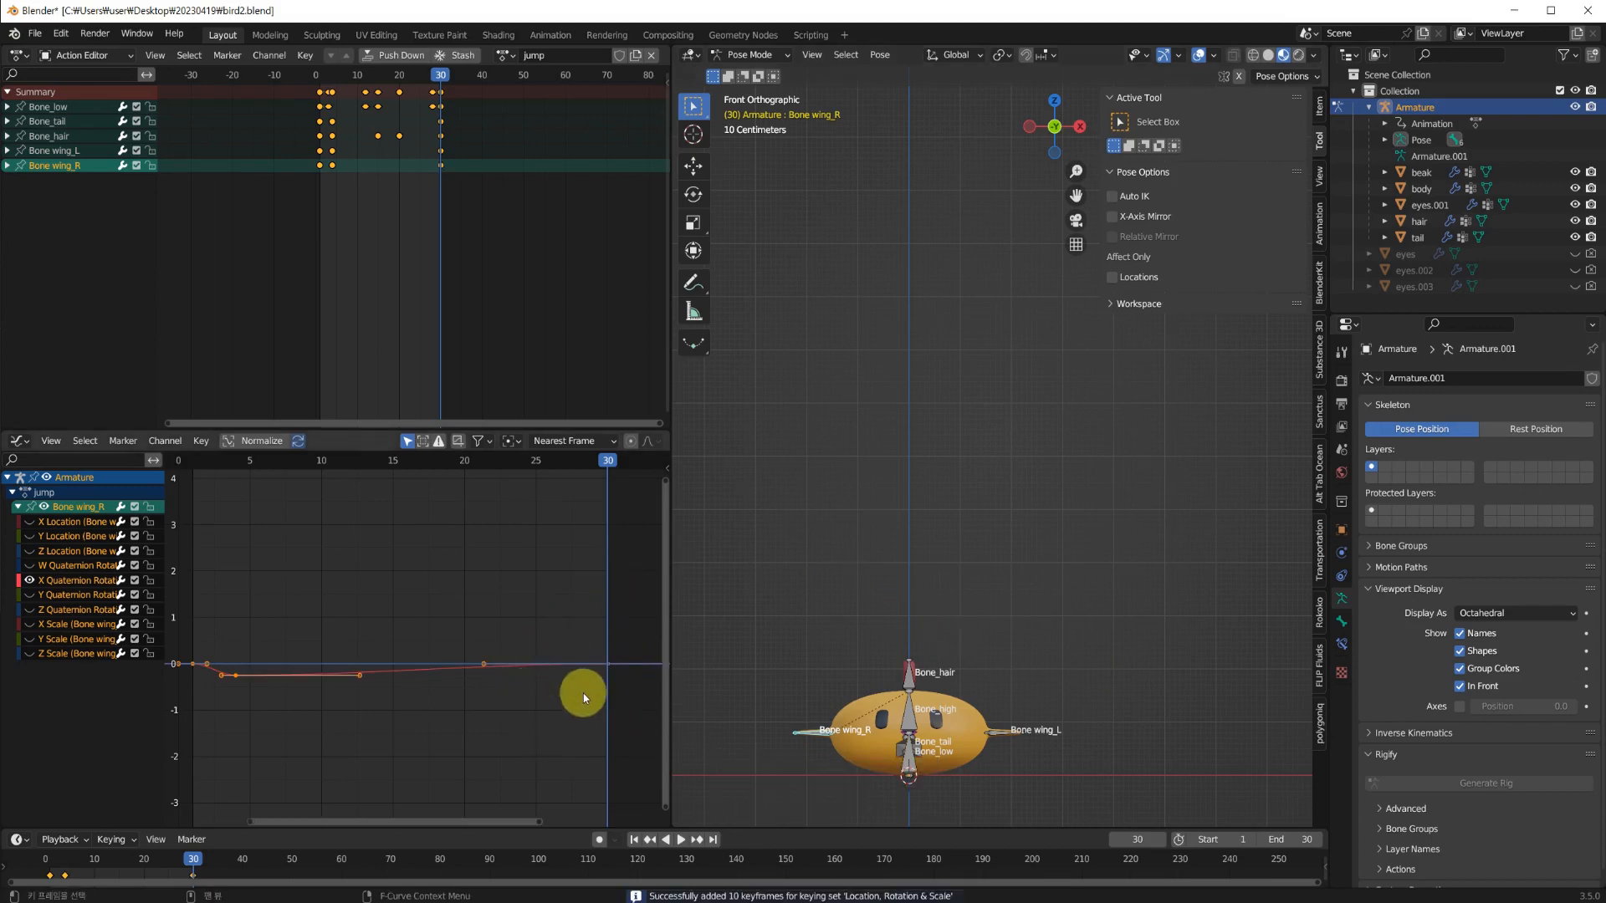
At frame 19, rotate Bone wing_L upward by about 42 degrees and keyframe its location, rotation and scale.
{"action": "key", "text": "ctrl+shift+space"}
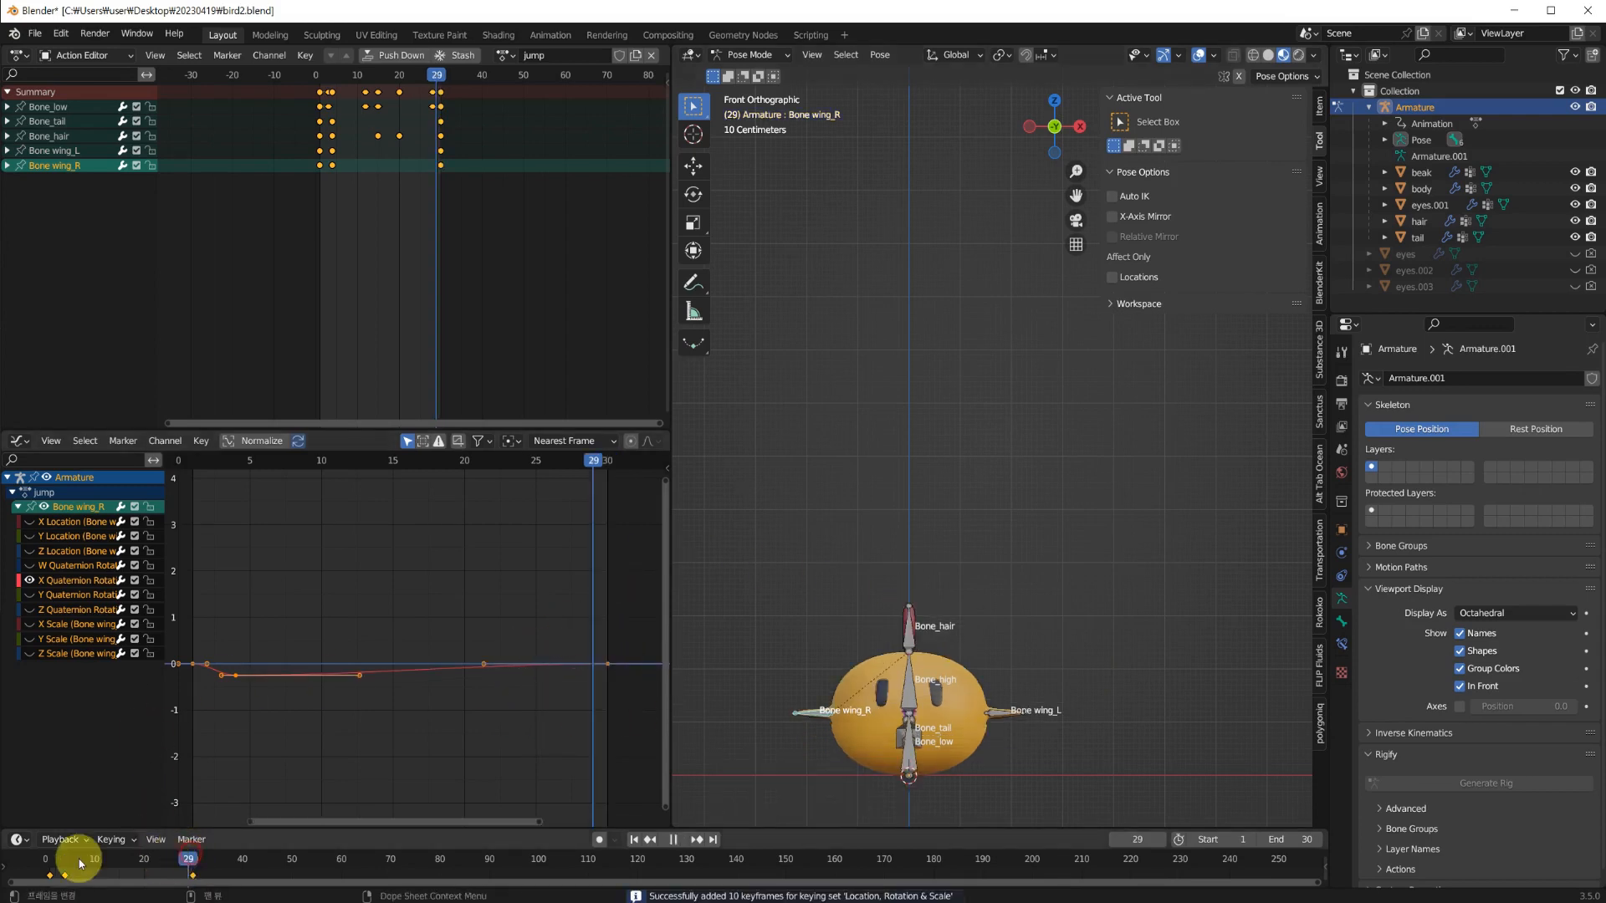
{"action": "left_click_drag", "start_coordinate": [78, 859], "coordinate": [139, 875]}
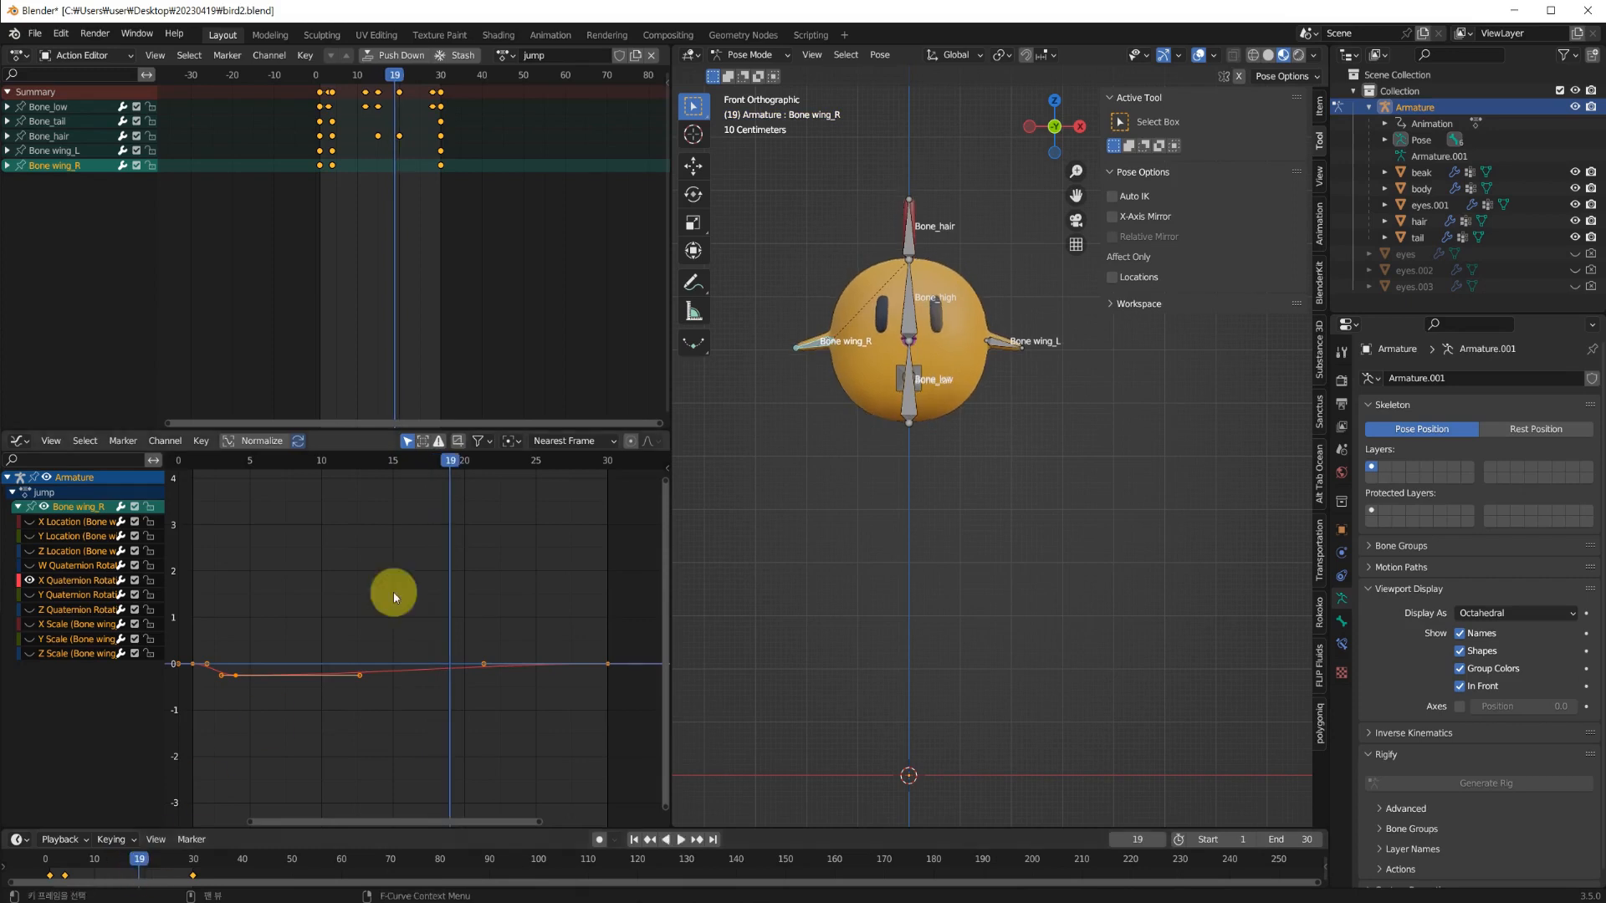
{"action": "left_click", "coordinate": [1008, 343]}
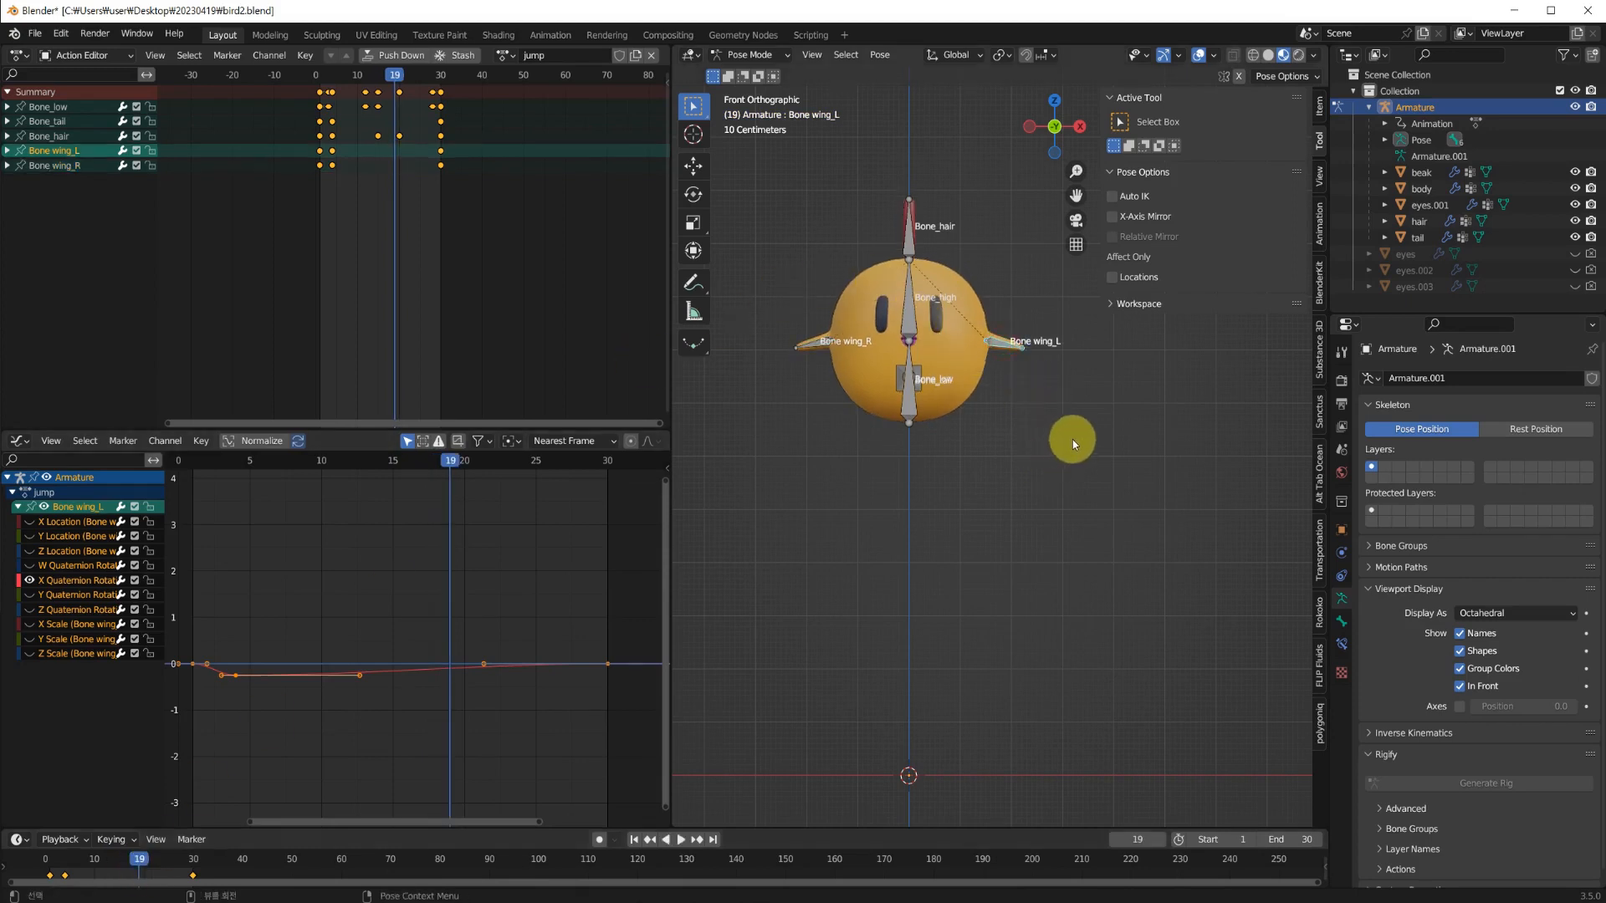
{"action": "key", "text": "r"}
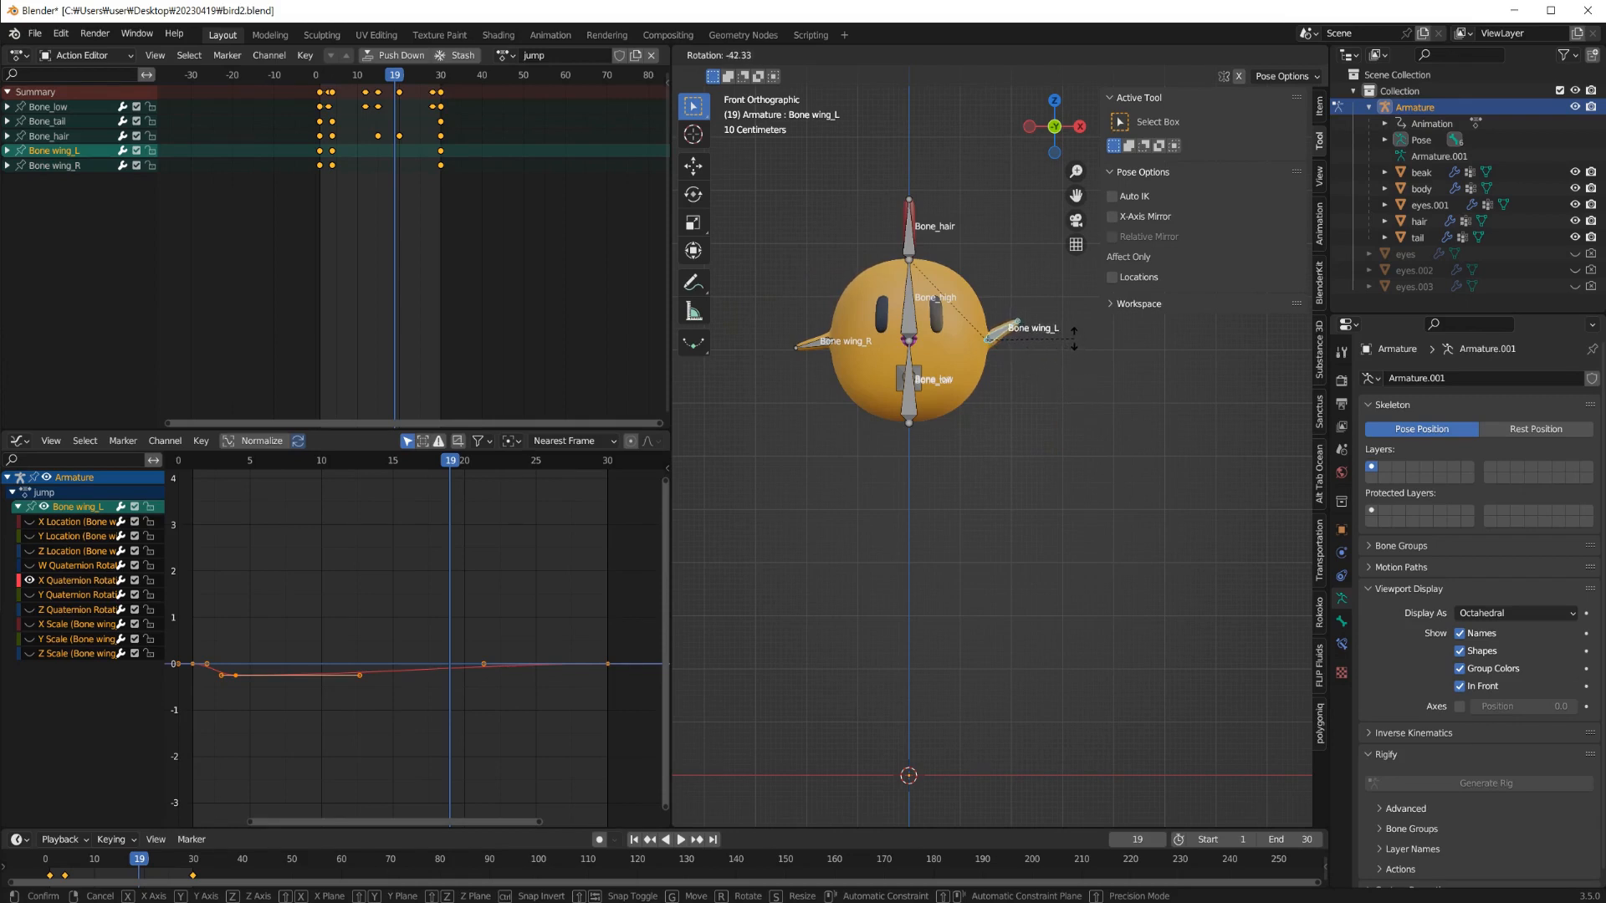
{"action": "left_click", "coordinate": [1071, 416]}
{"action": "key", "text": "i"}
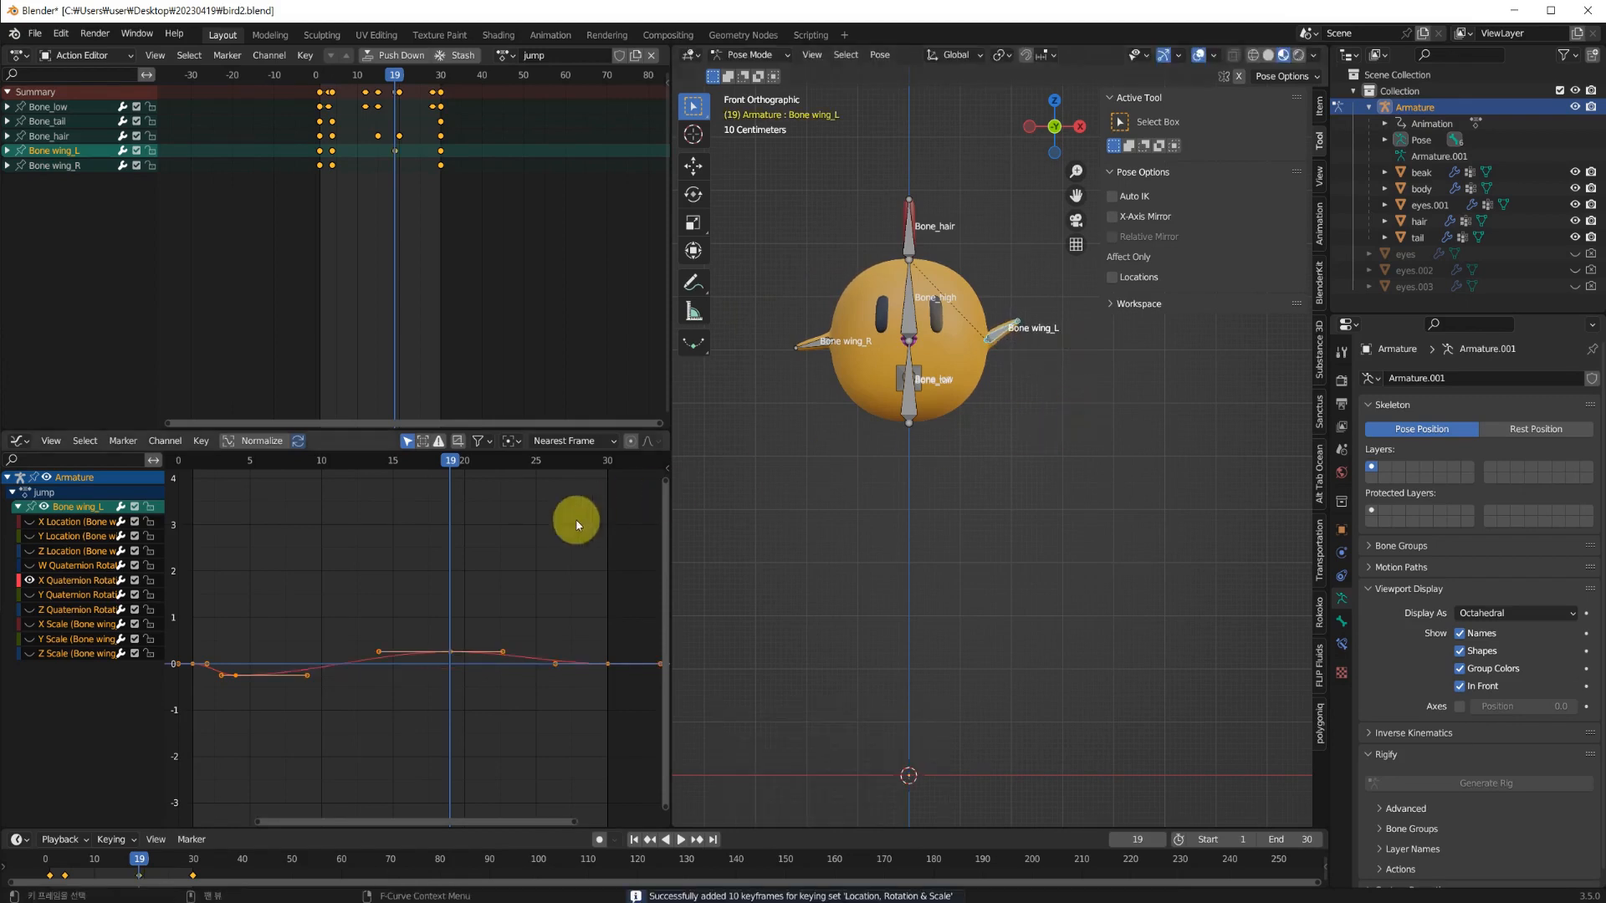
Copy Bone wing_L's pose at frame 19, paste it flipped on the X axis onto Bone wing_R and keyframe location, rotation and scale.
{"action": "left_click", "coordinate": [813, 343], "text": "shift"}
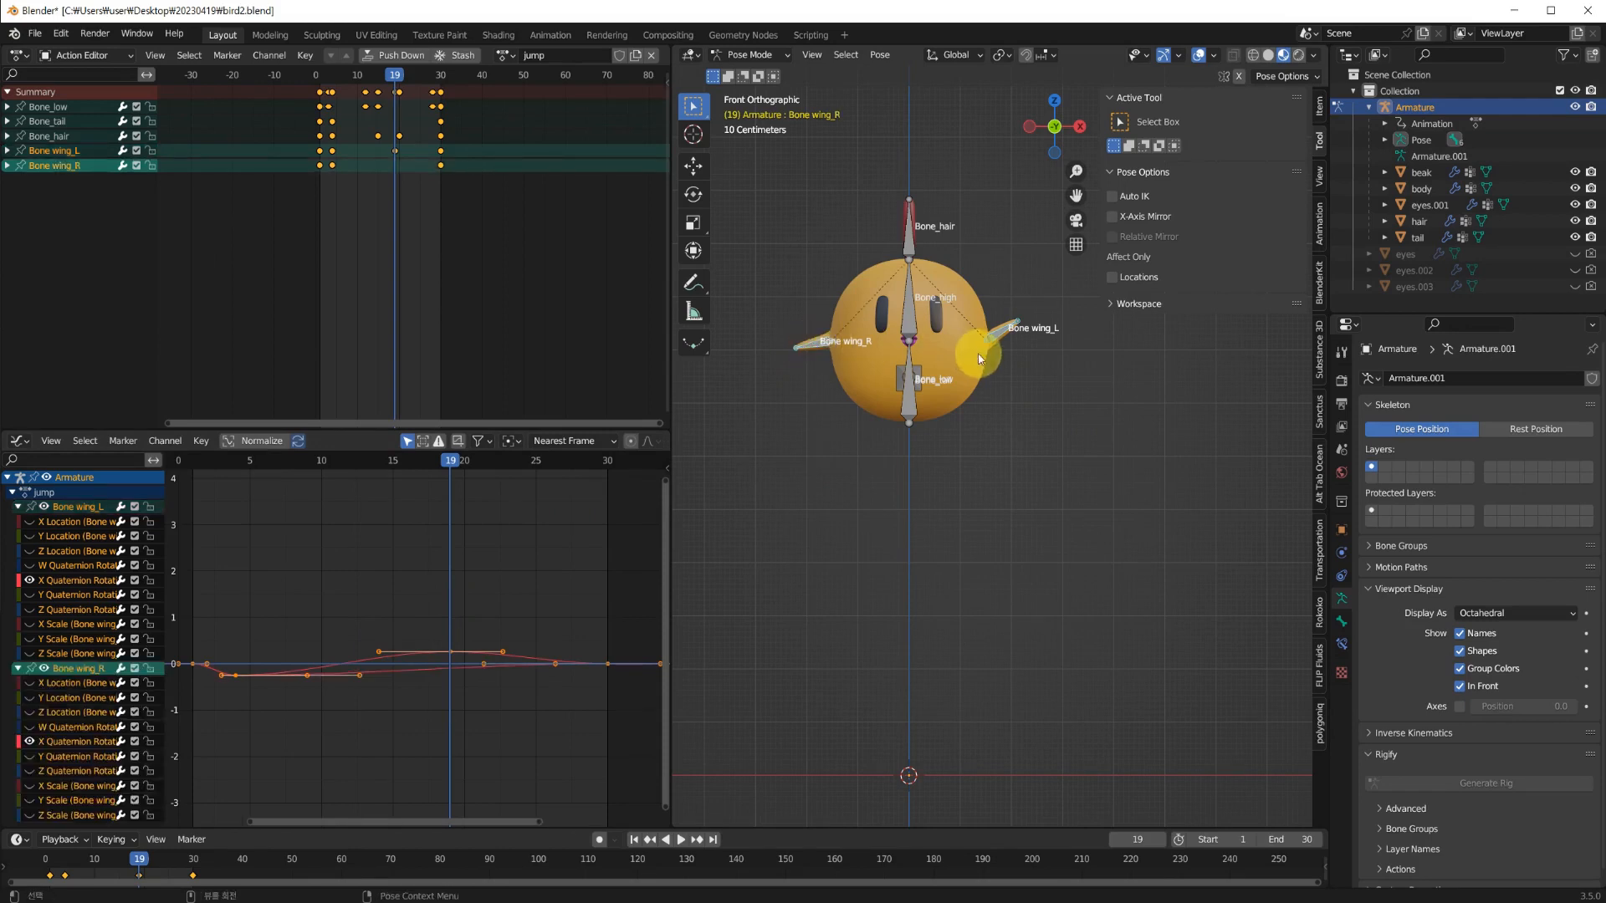
{"action": "left_click", "coordinate": [1001, 342]}
{"action": "key", "text": "ctrl+c"}
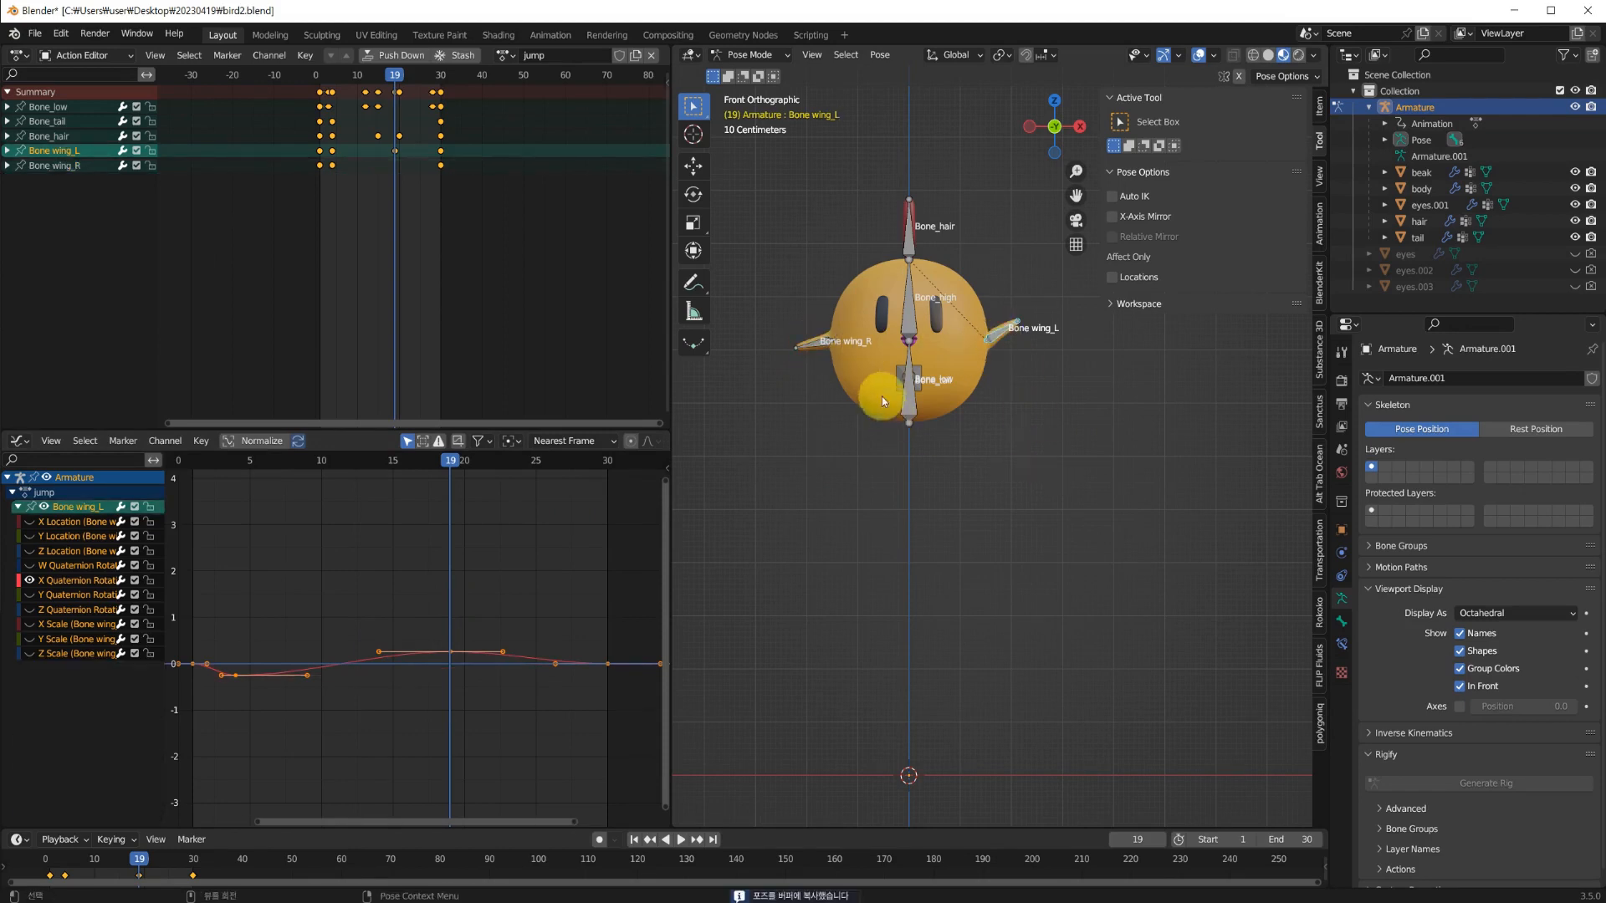
{"action": "left_click", "coordinate": [816, 343]}
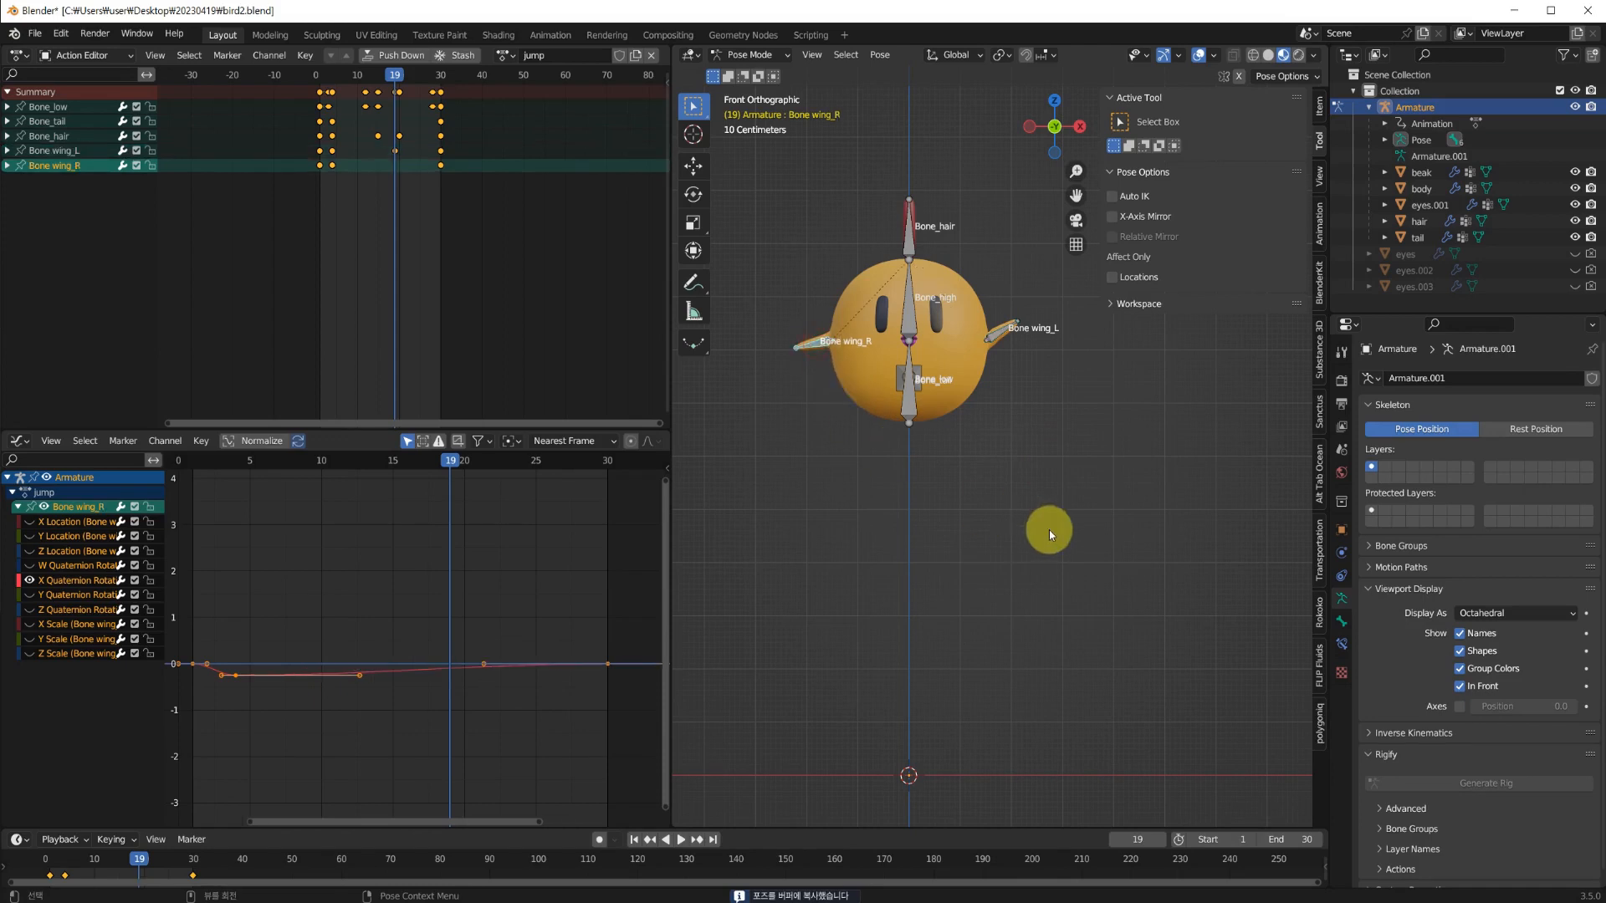
{"action": "key", "text": "ctrl+shift+v"}
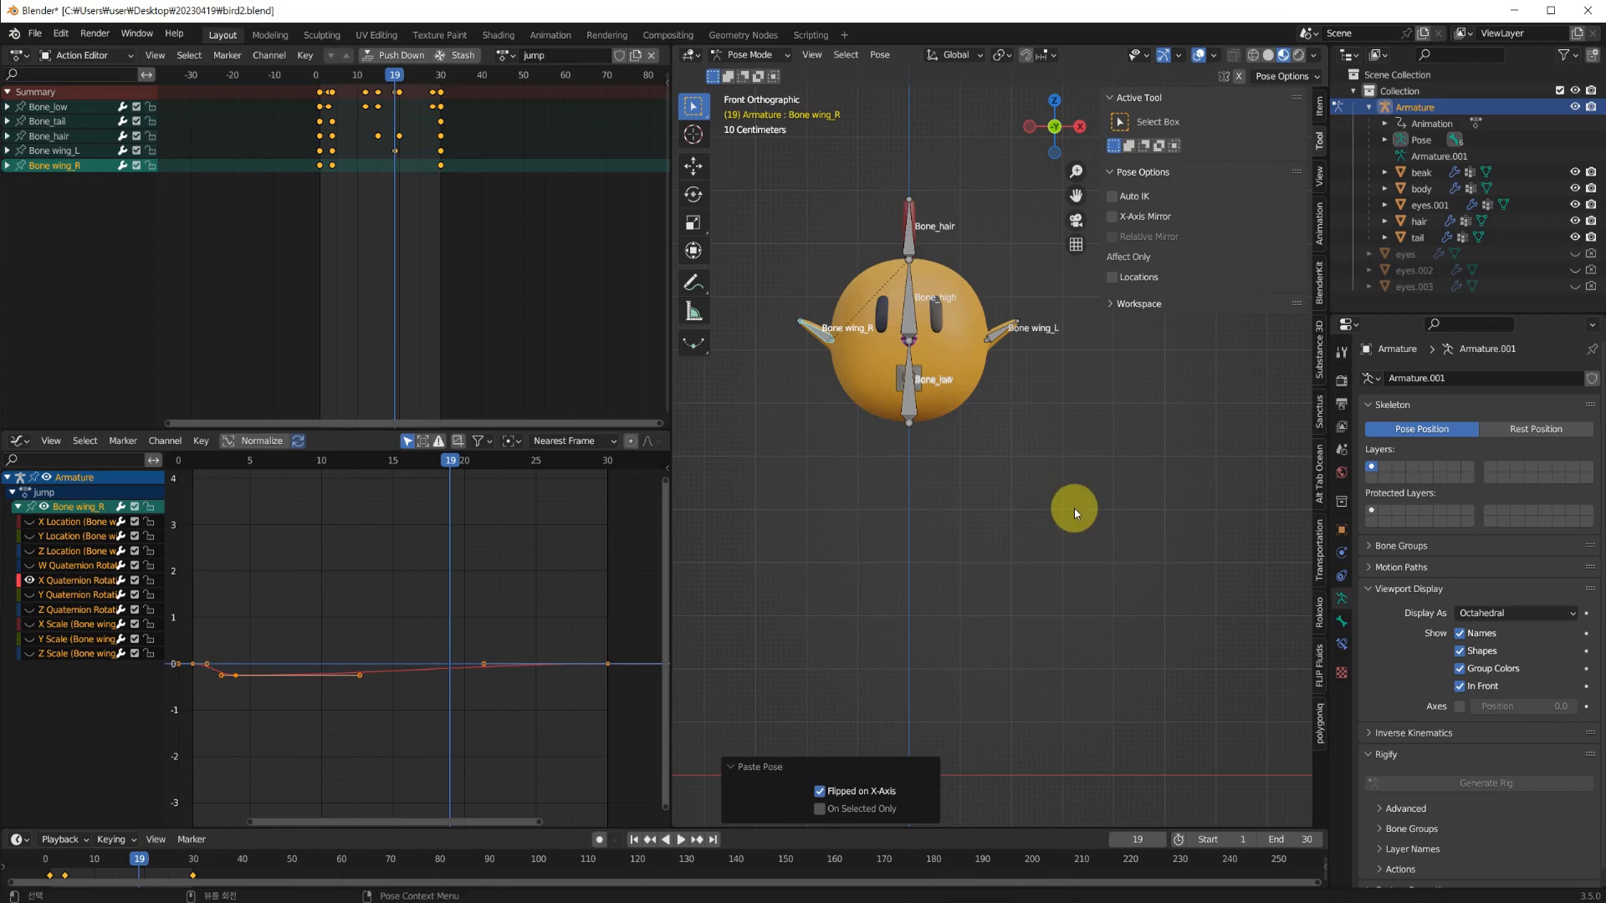
{"action": "key", "text": "i"}
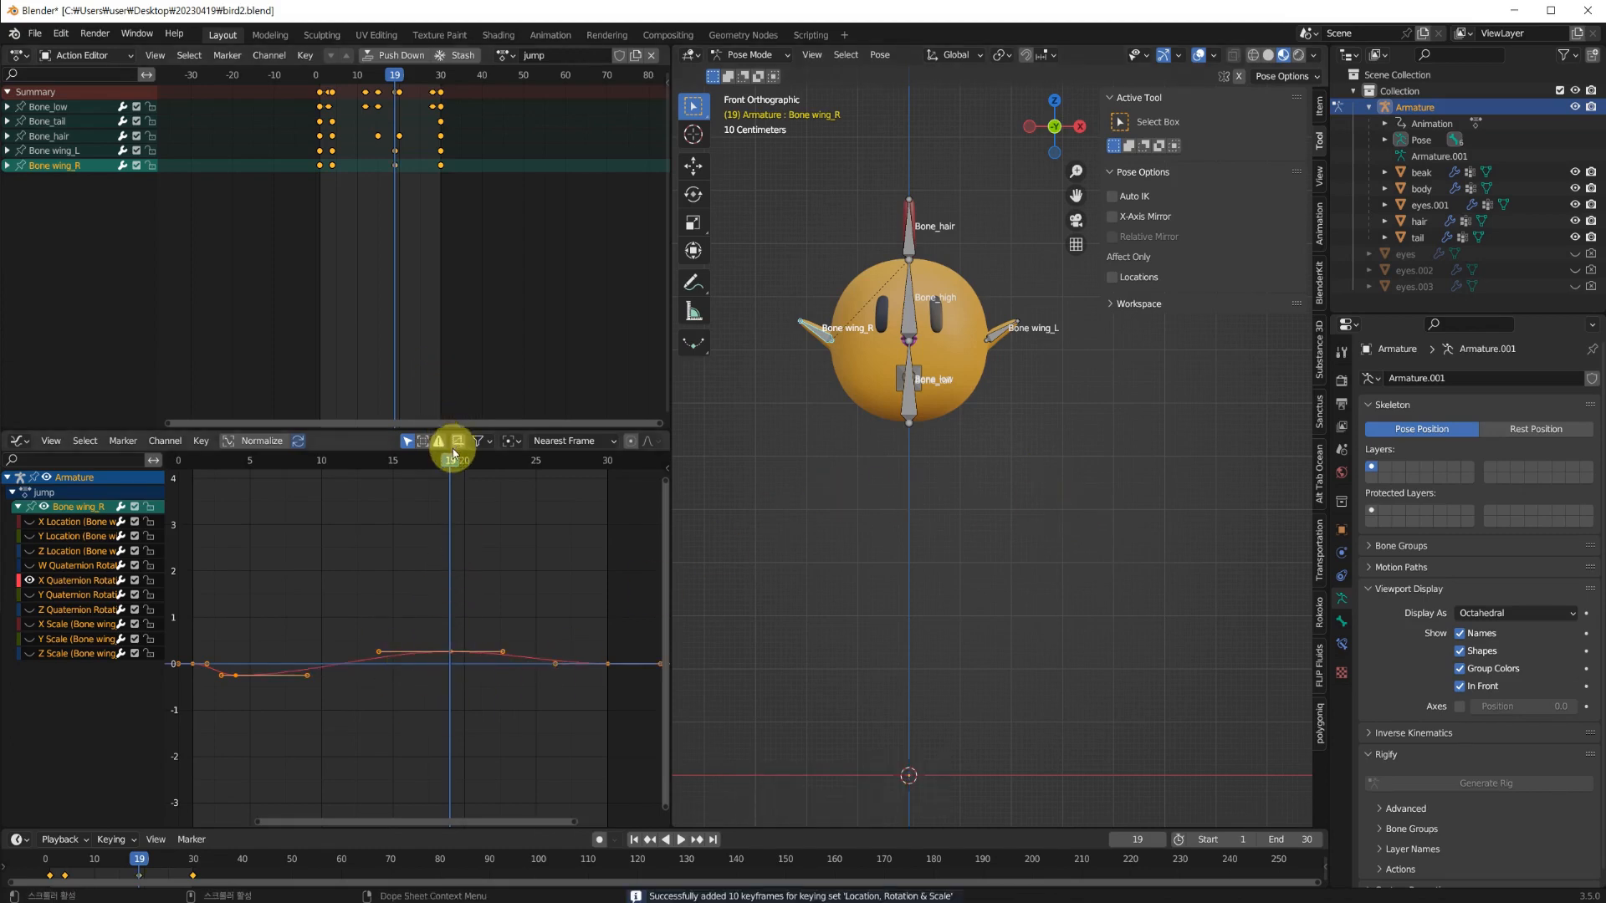
Play the jump from frame 1 and scrub around frame 19 to check the wing motion.
{"action": "left_click_drag", "start_coordinate": [453, 460], "coordinate": [182, 501]}
{"action": "key", "text": "space"}
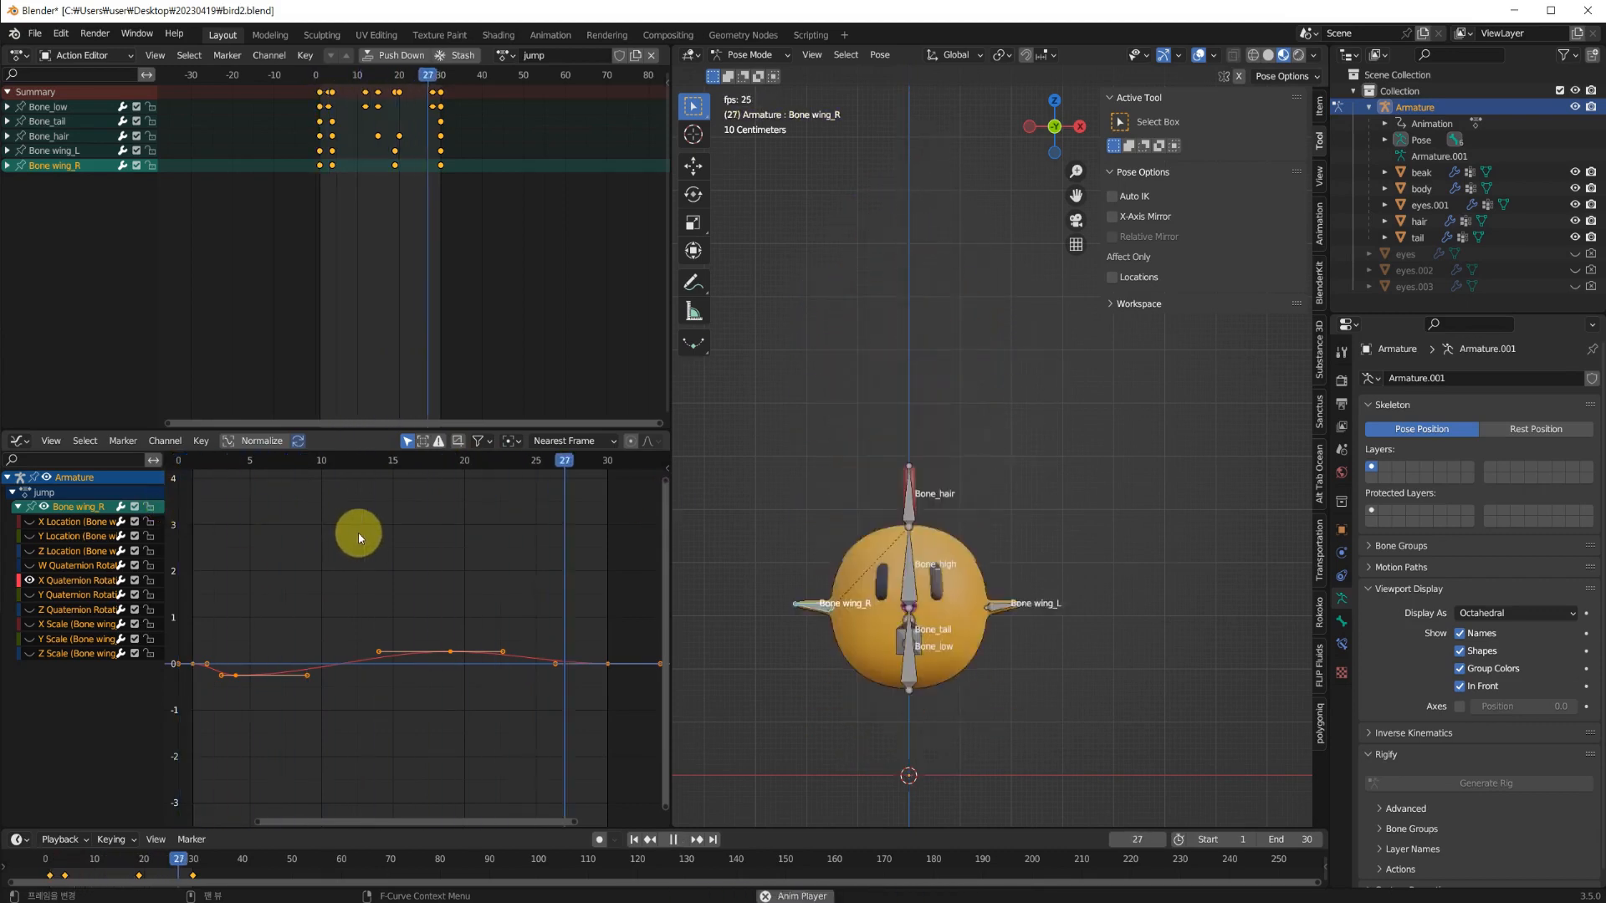
{"action": "key", "text": "space"}
{"action": "left_click_drag", "start_coordinate": [378, 464], "coordinate": [455, 555]}
{"action": "key", "text": "space"}
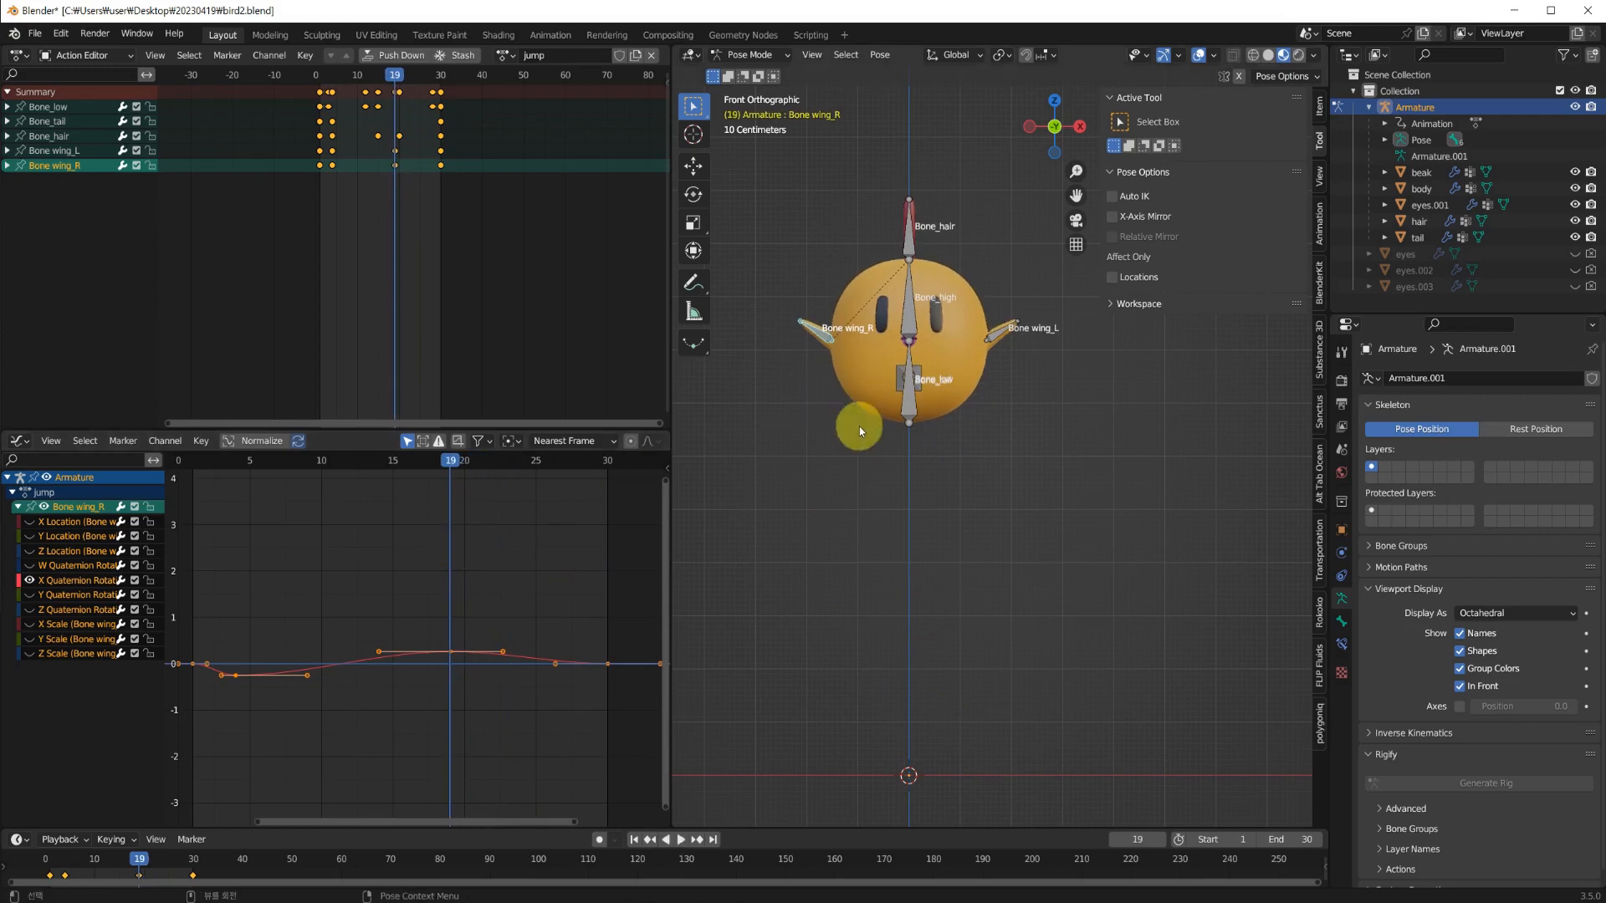
{"action": "left_click_drag", "start_coordinate": [451, 465], "coordinate": [468, 498]}
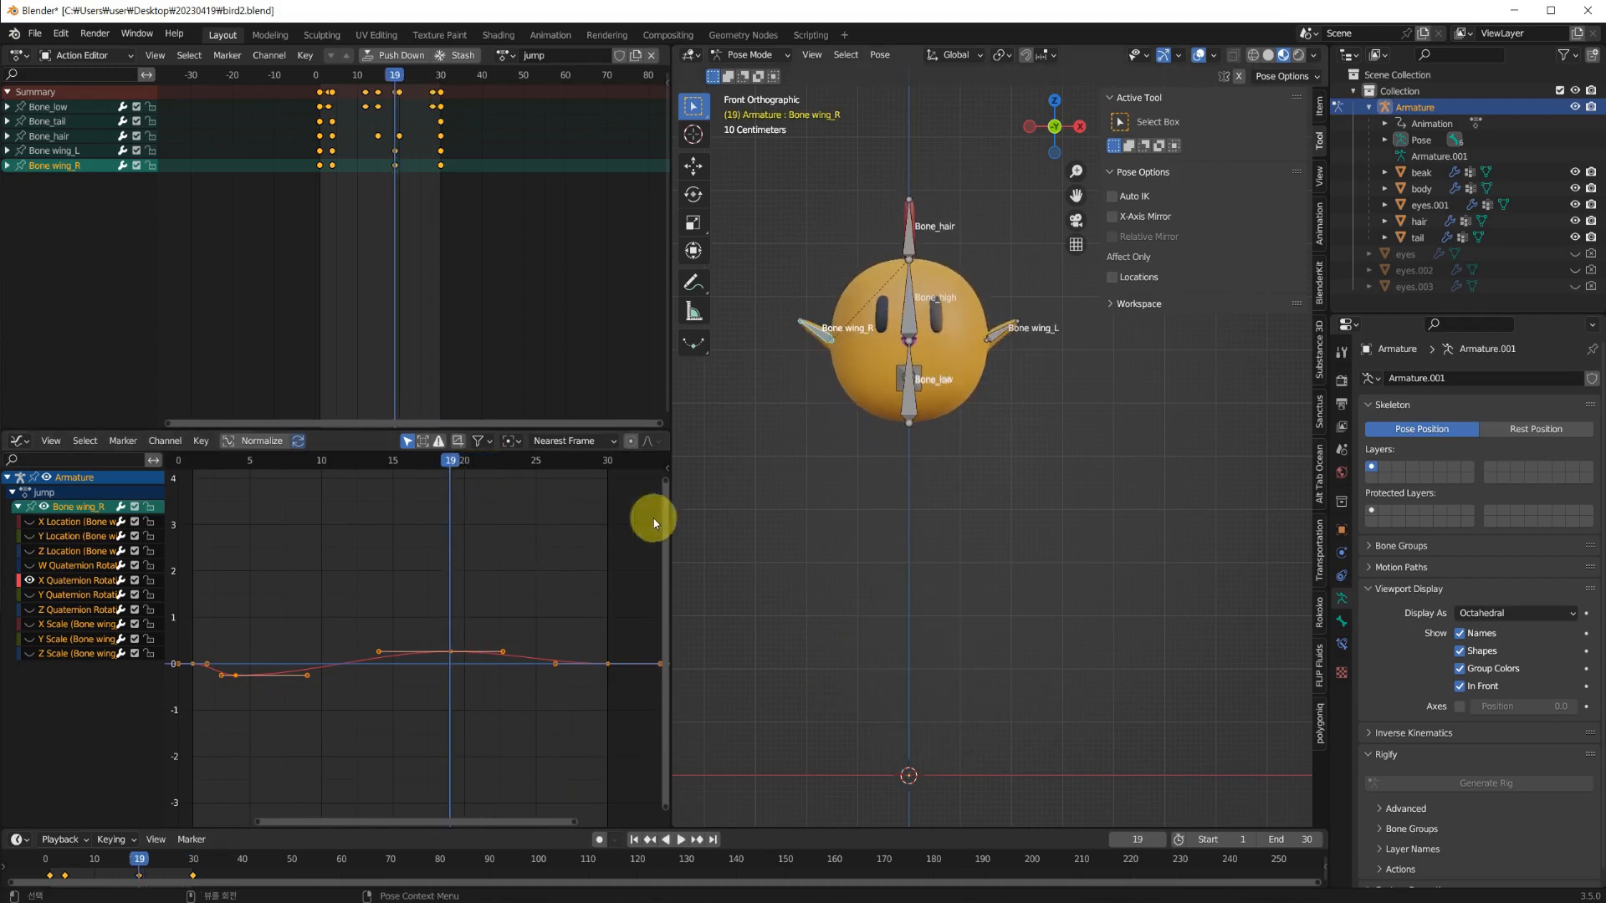
Copy Bone wing_L's raised pose from frame 19, paste it at frame 28 and keyframe location, rotation and scale.
{"action": "left_click", "coordinate": [992, 343]}
{"action": "key", "text": "ctrl+c"}
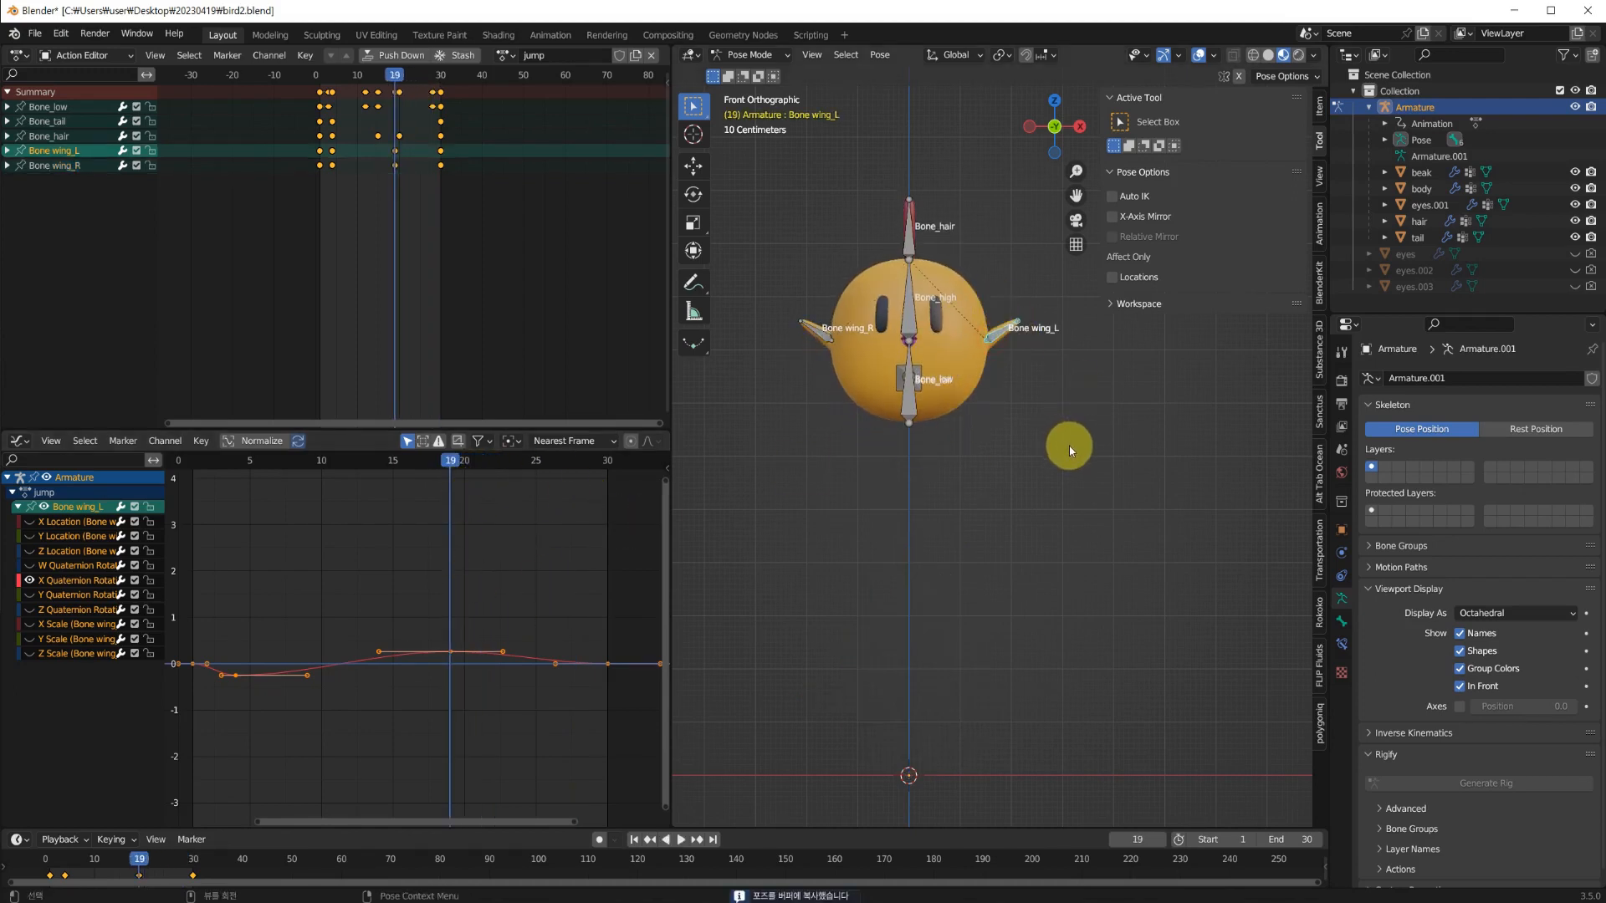
{"action": "left_click_drag", "start_coordinate": [444, 458], "coordinate": [579, 489]}
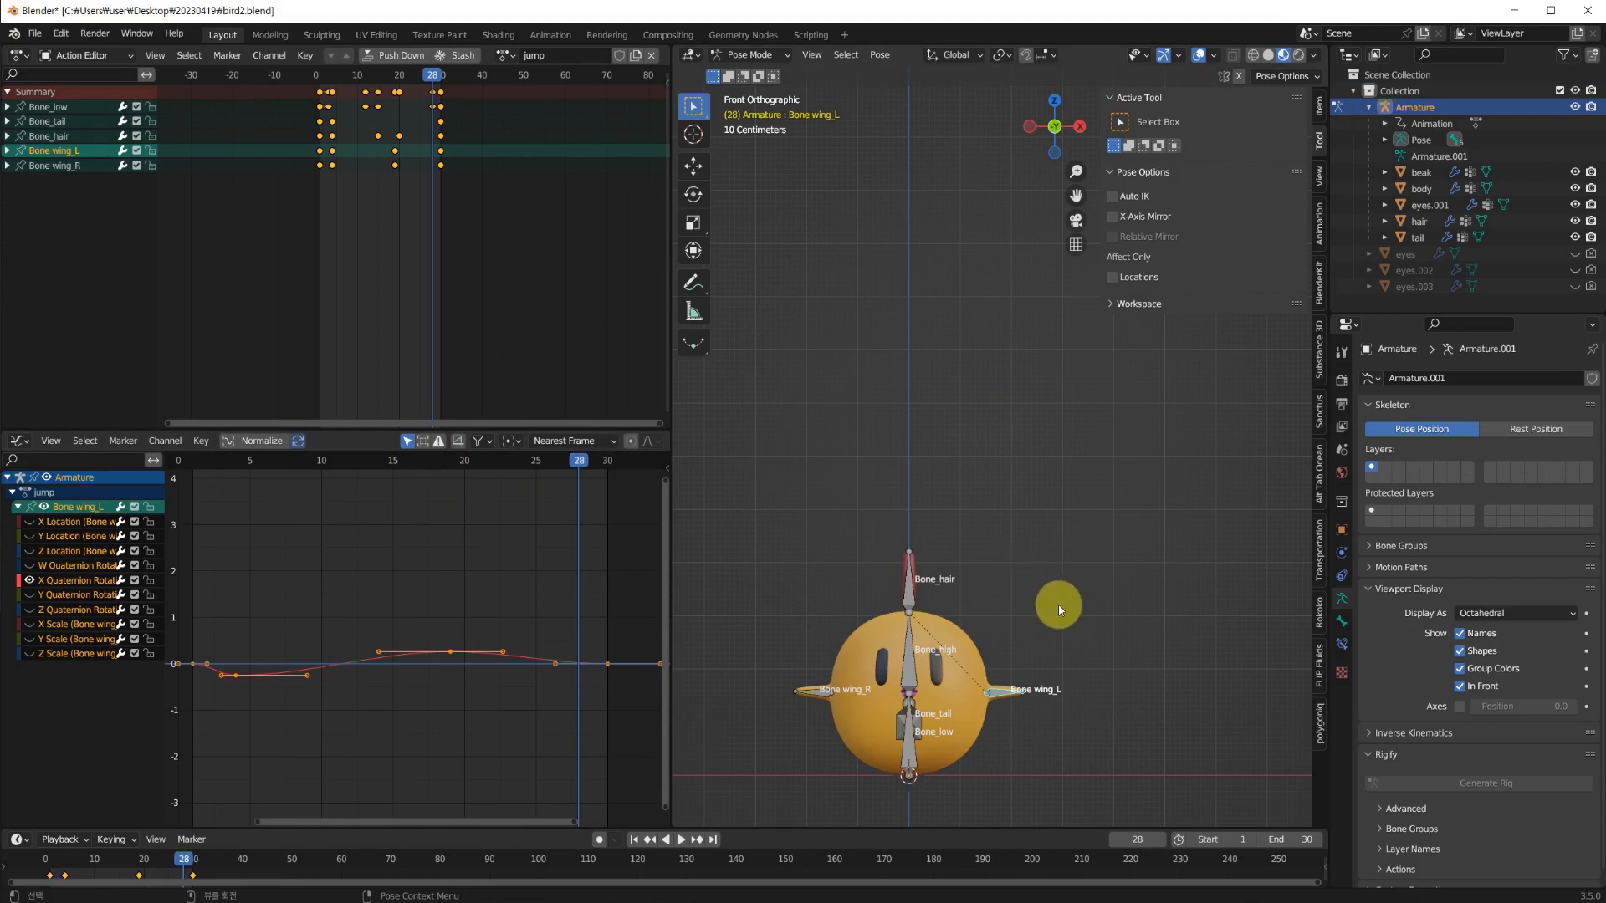
{"action": "key", "text": "ctrl+v"}
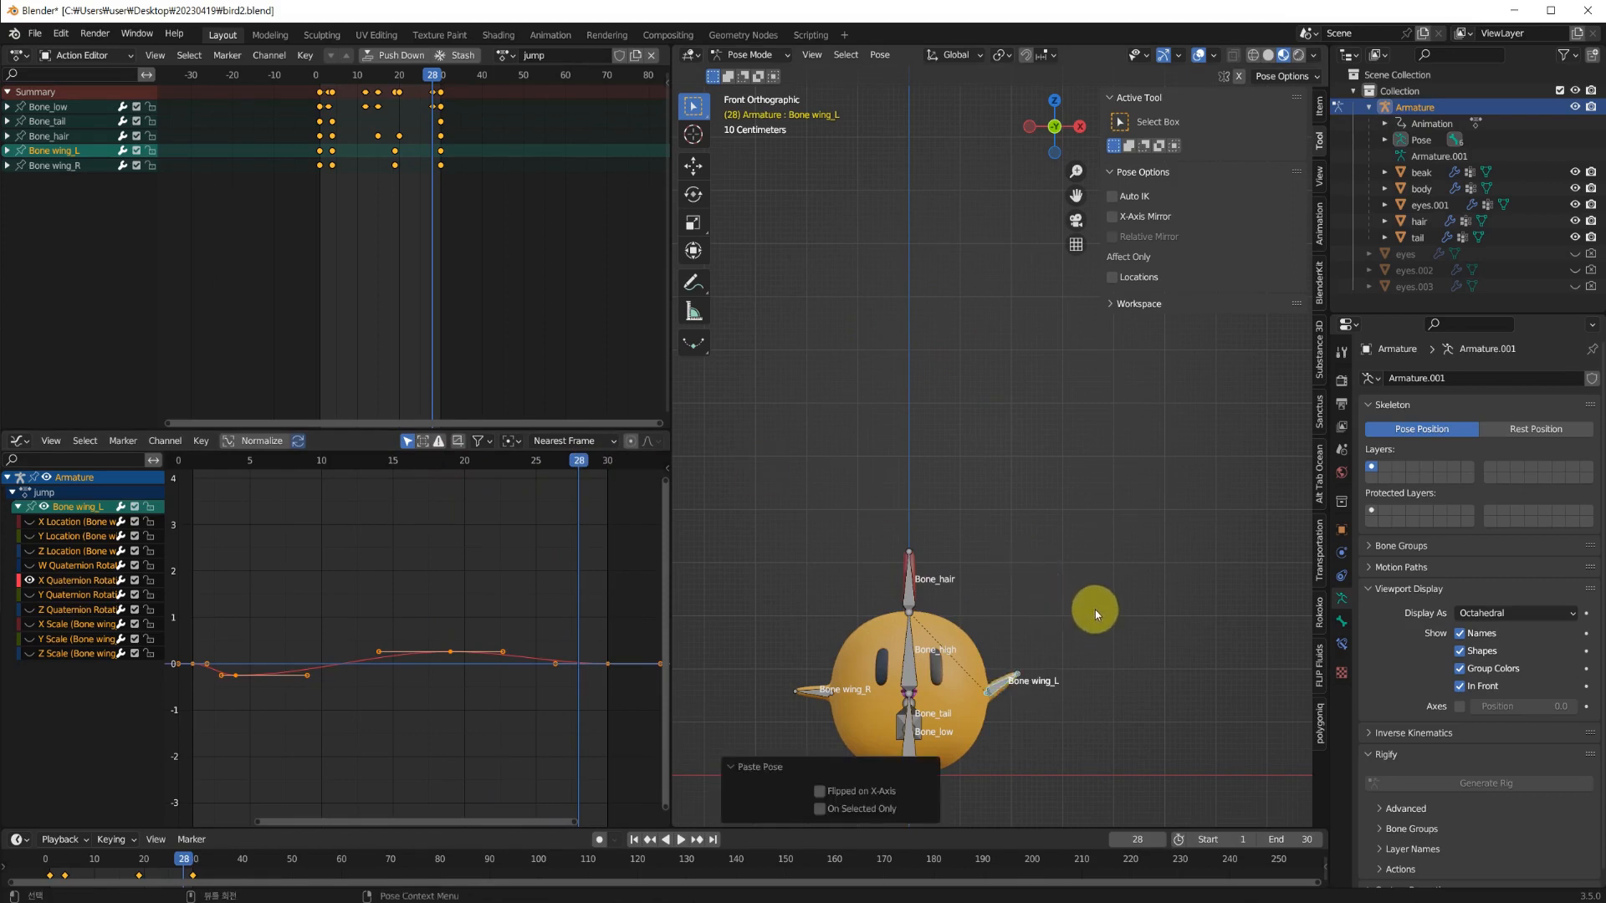
{"action": "key", "text": "i"}
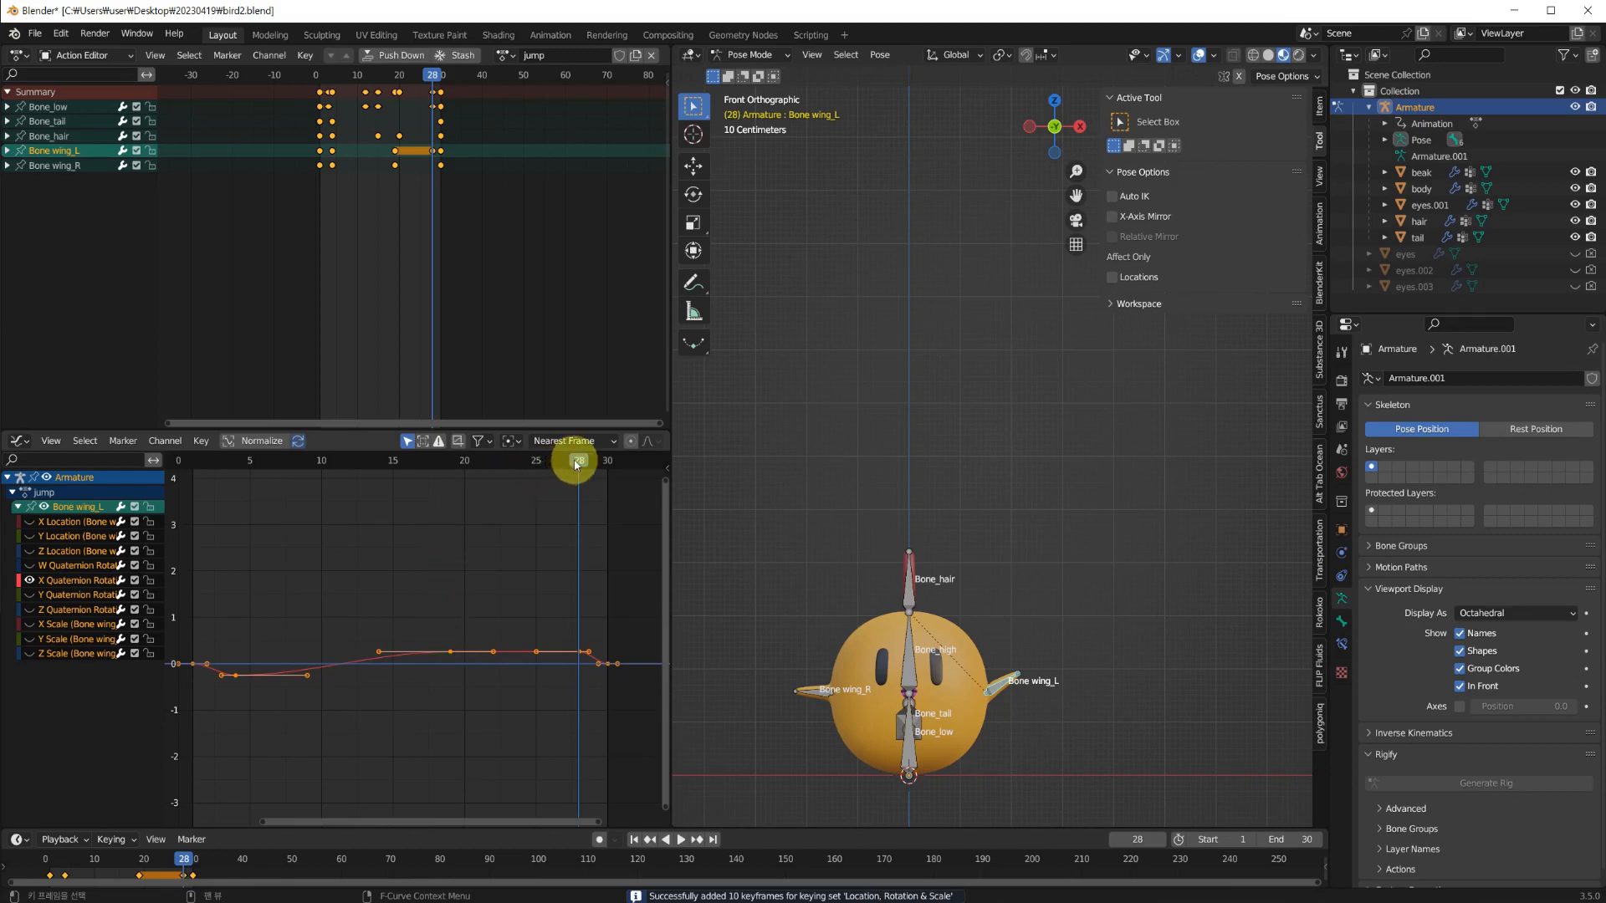
Copy Bone wing_R's raised pose from frame 19, paste it at frame 28 and keyframe location, rotation and scale.
{"action": "left_click_drag", "start_coordinate": [575, 464], "coordinate": [454, 520]}
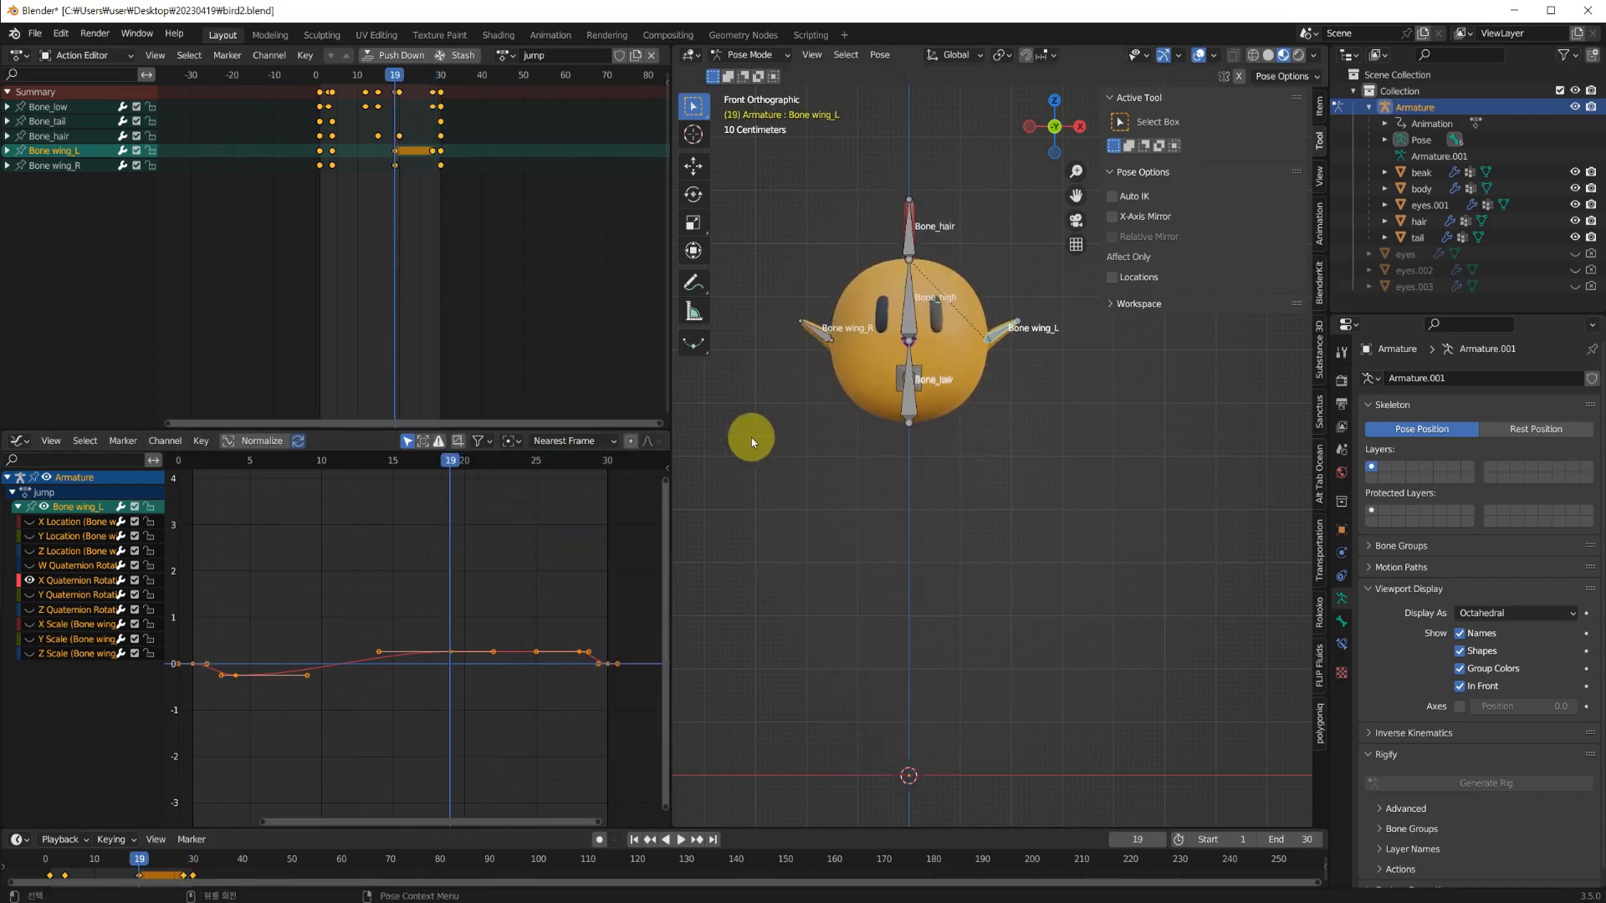
{"action": "left_click", "coordinate": [822, 335]}
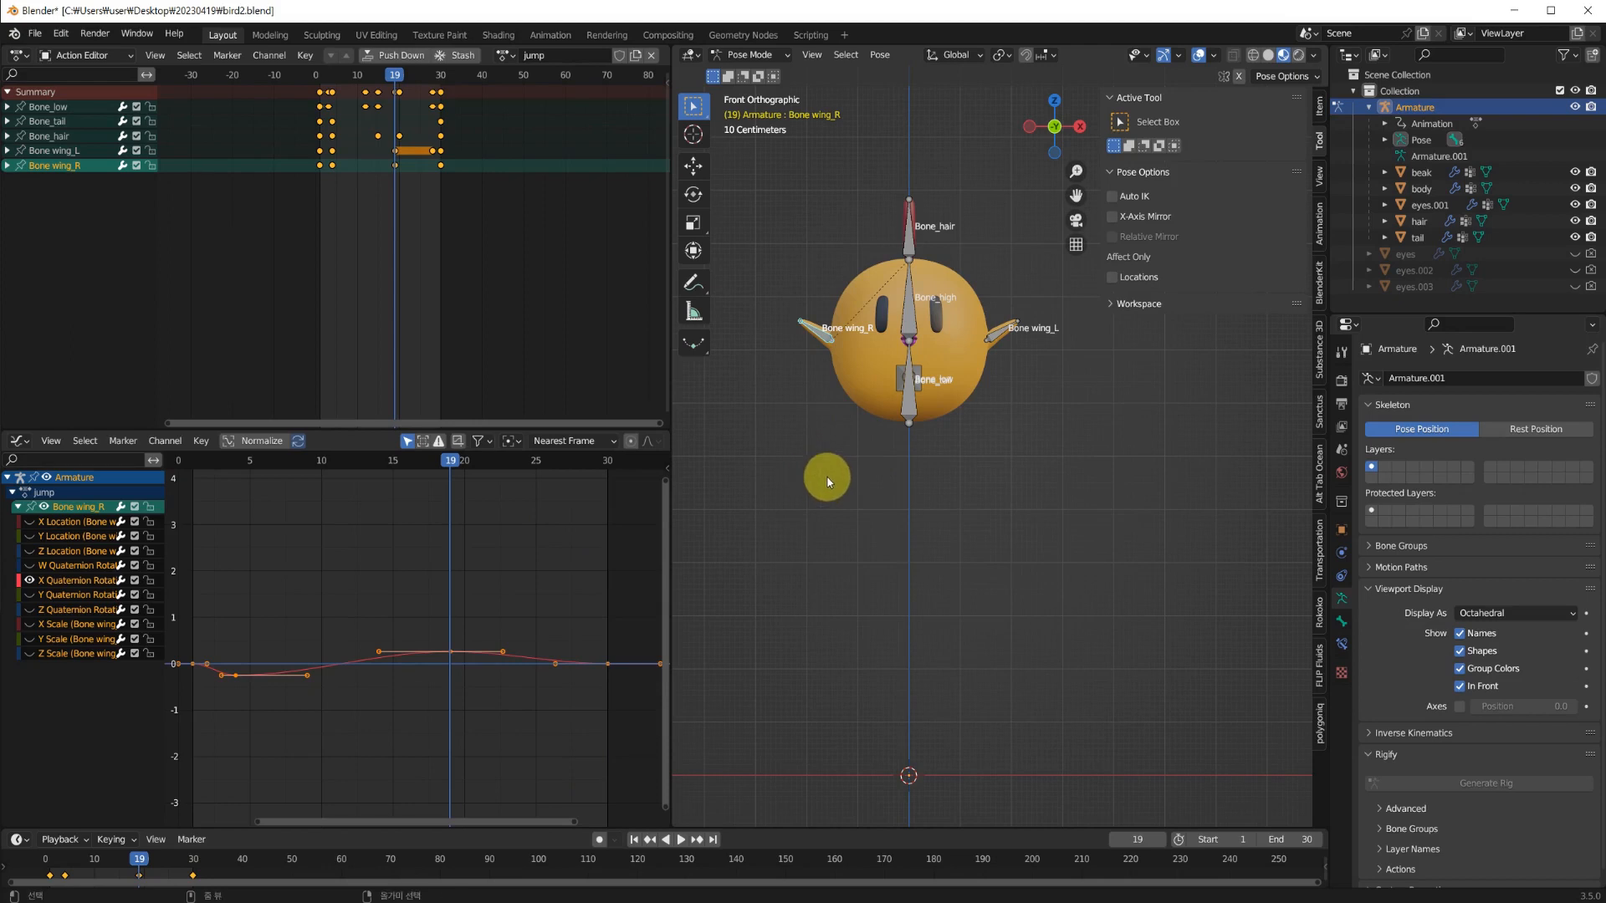
{"action": "key", "text": "ctrl+c"}
{"action": "left_click_drag", "start_coordinate": [449, 459], "coordinate": [574, 489]}
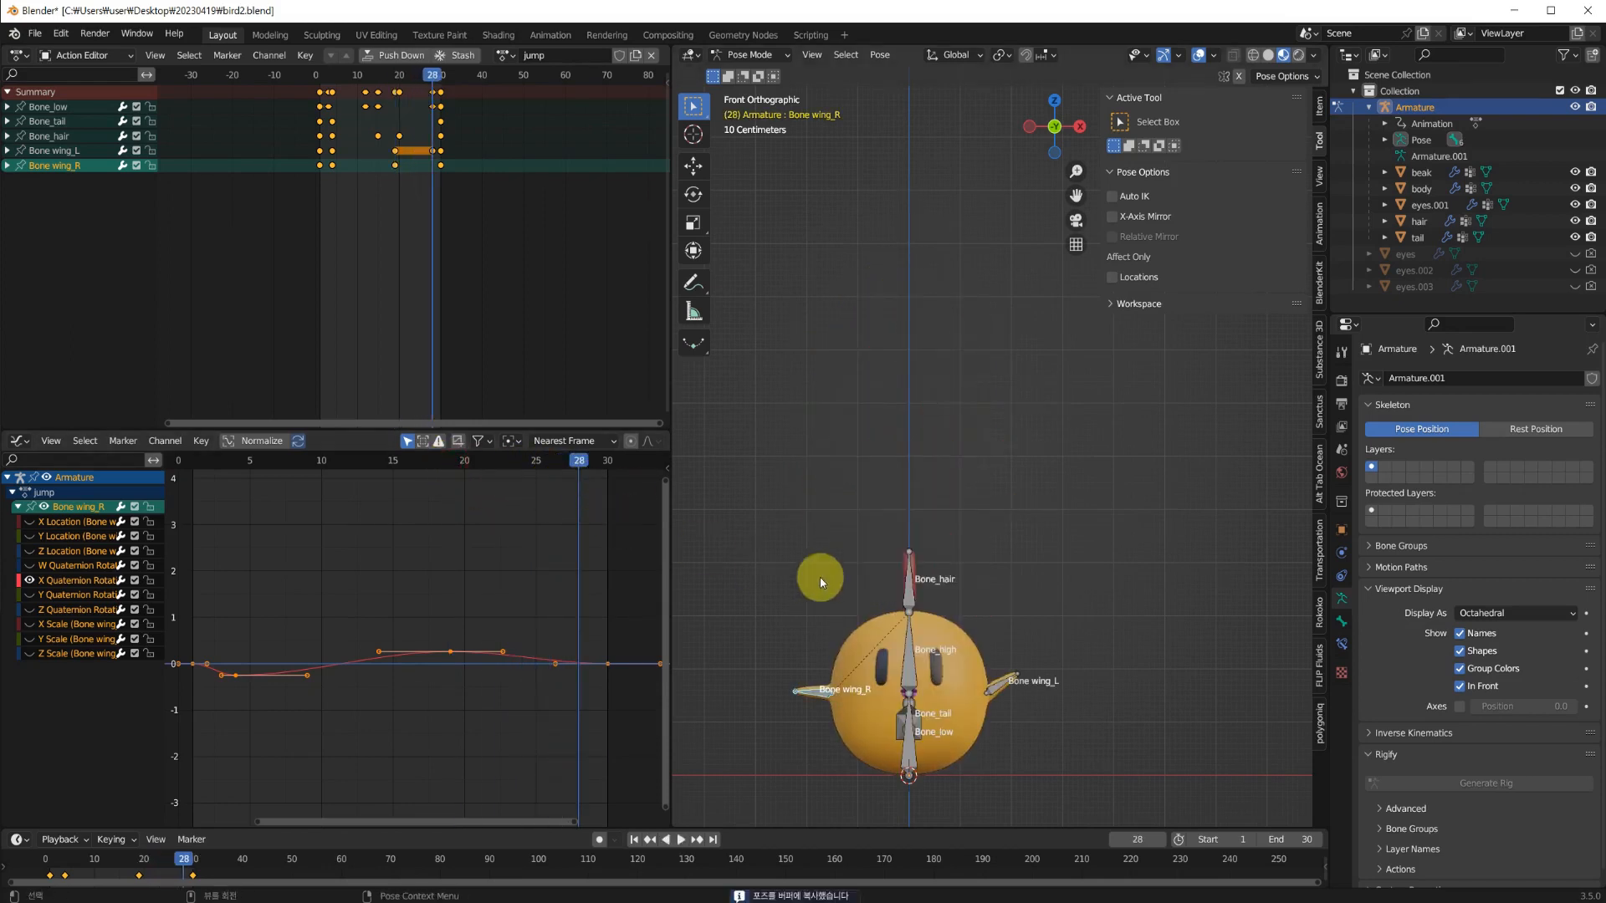
{"action": "key", "text": "ctrl+v"}
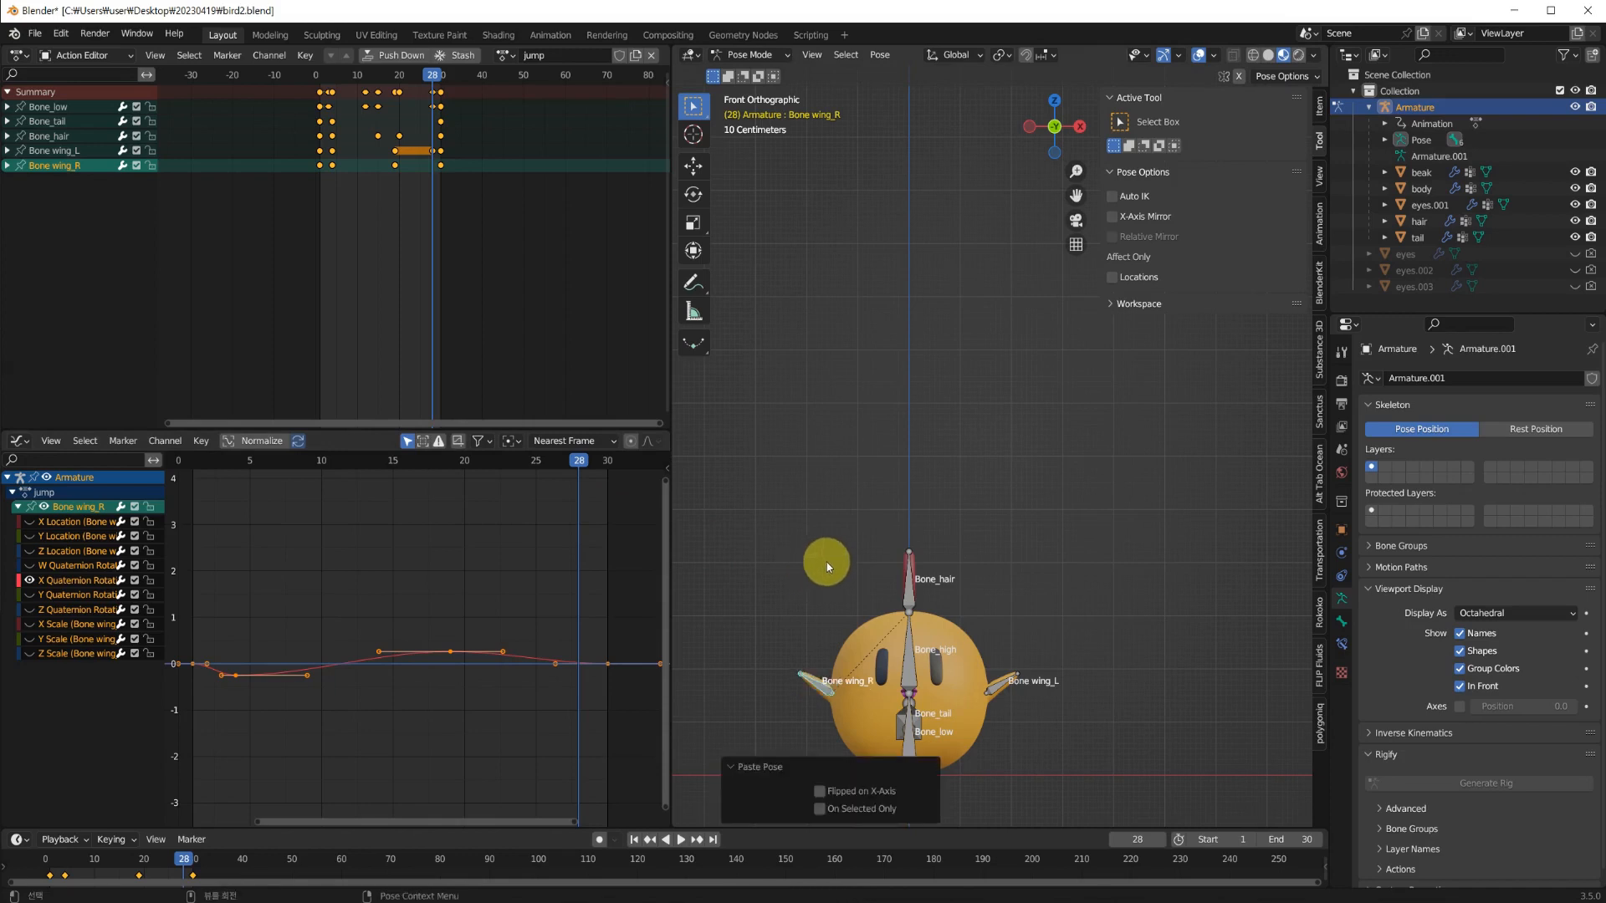
{"action": "key", "text": "i"}
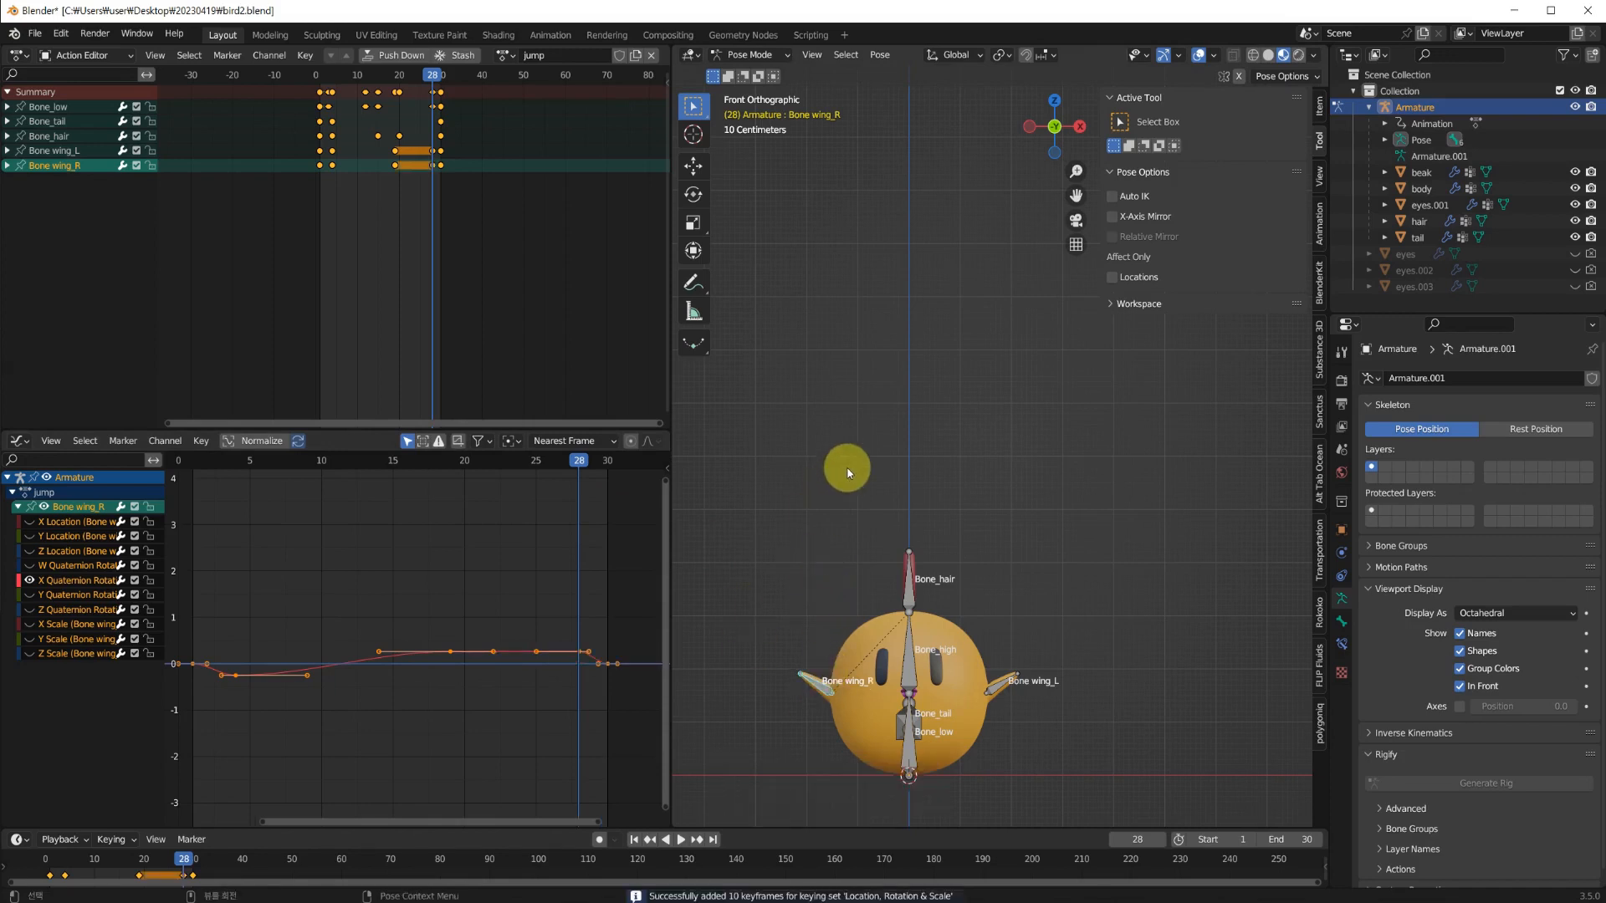
Review the jump from frame 1 in a perspective view and deselect all bones.
{"action": "left_click_drag", "start_coordinate": [576, 469], "coordinate": [197, 550]}
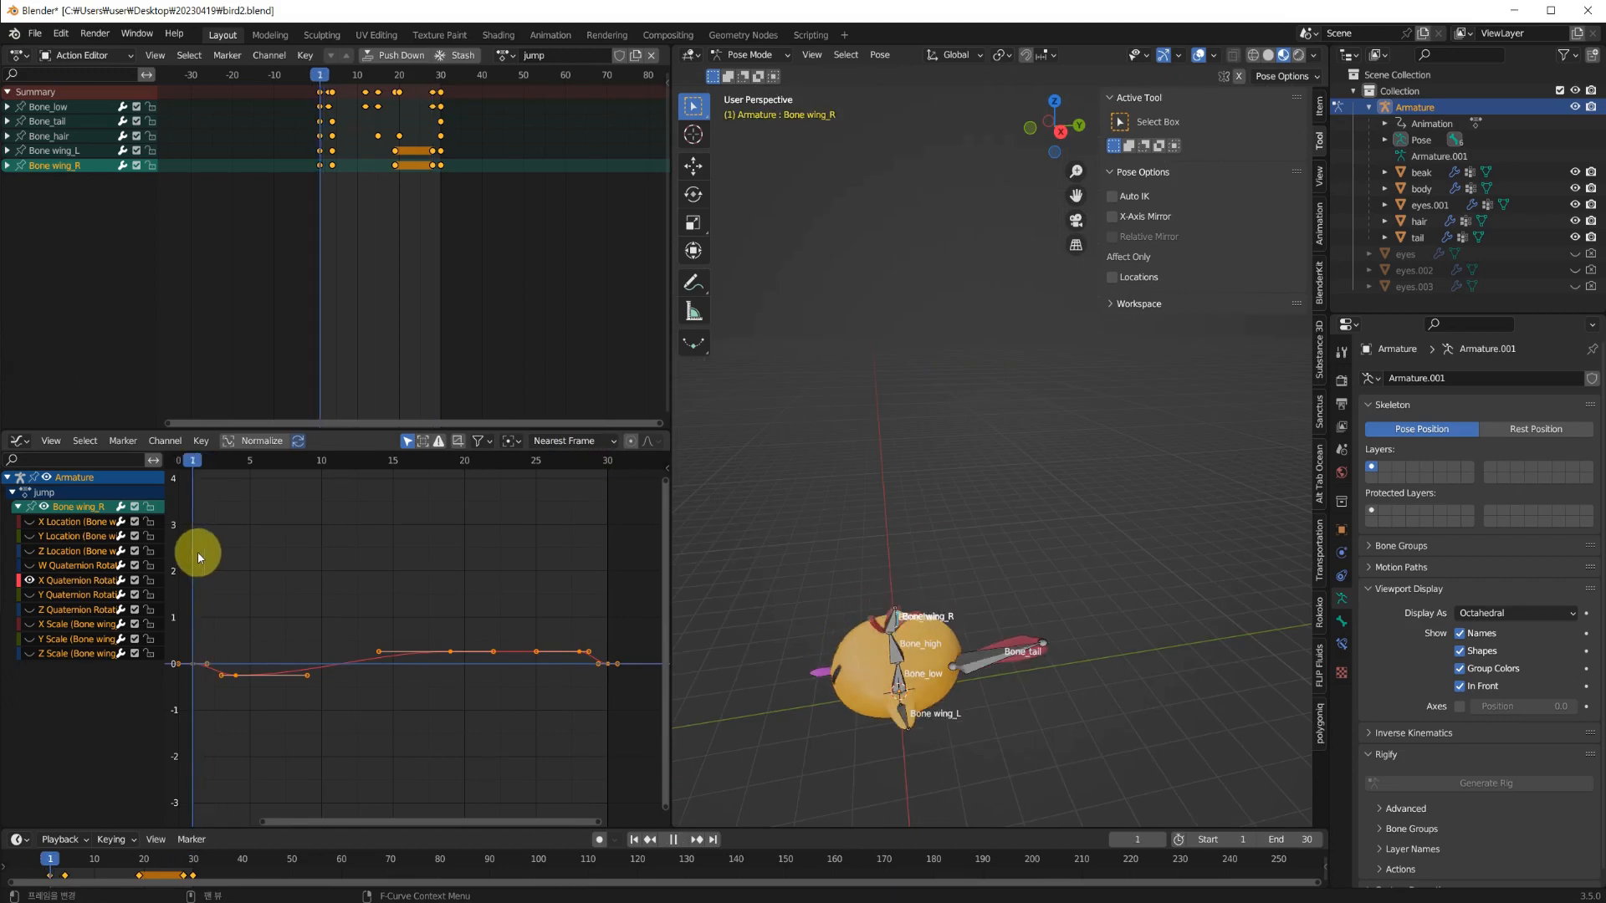
{"action": "middle_click_drag", "start_coordinate": [764, 688], "coordinate": [1017, 552]}
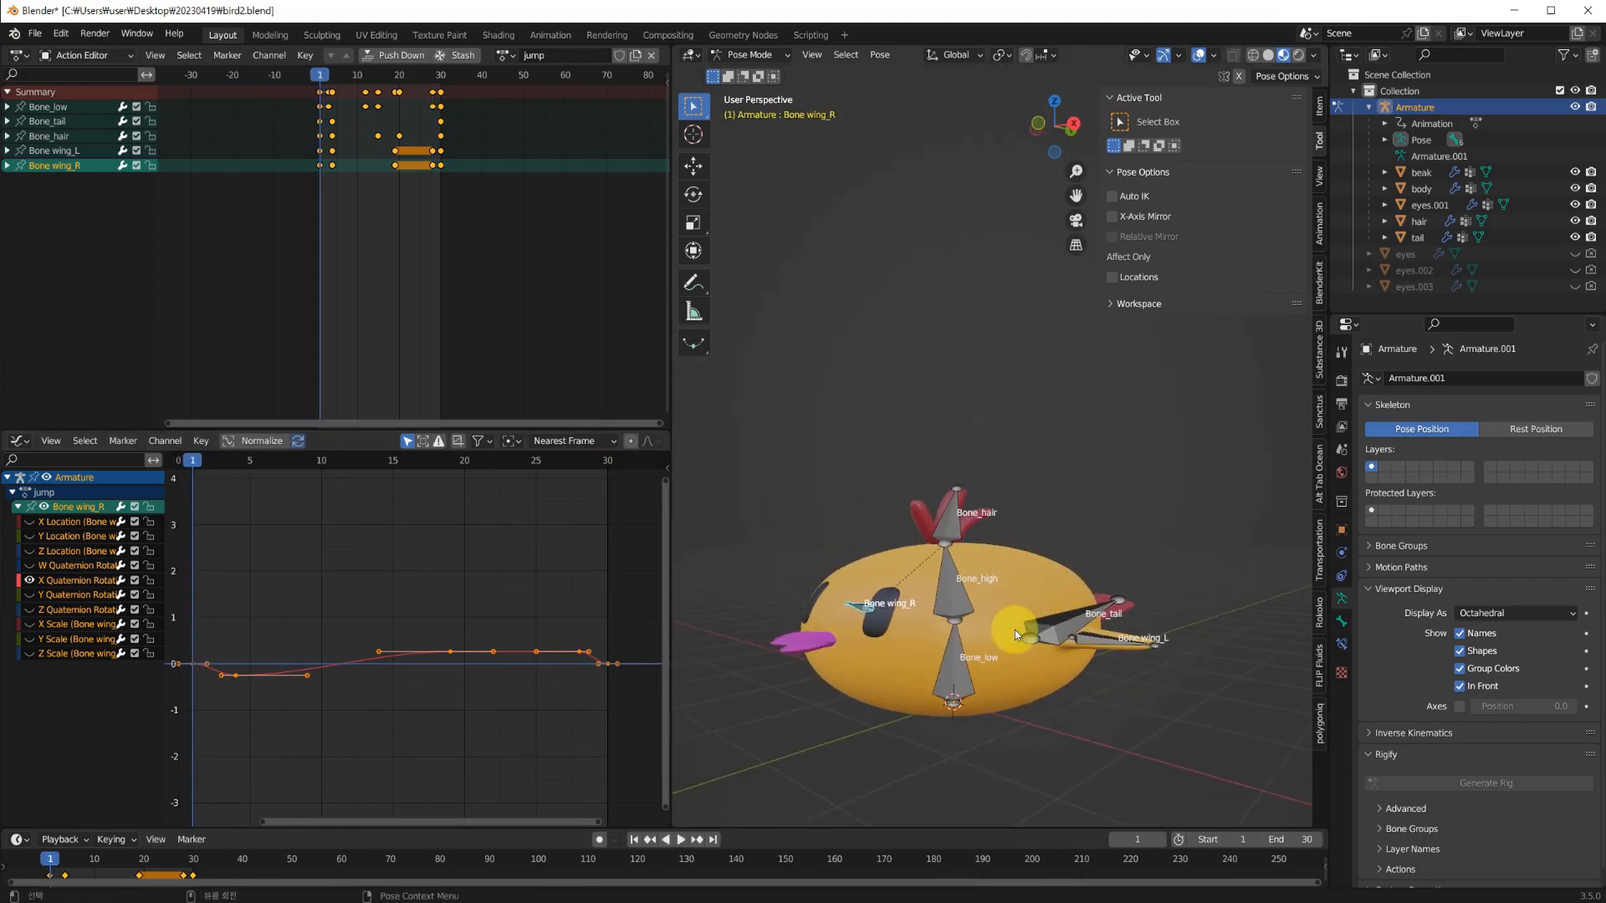
{"action": "left_click", "coordinate": [842, 482]}
{"action": "middle_click_drag", "start_coordinate": [829, 532], "coordinate": [802, 505]}
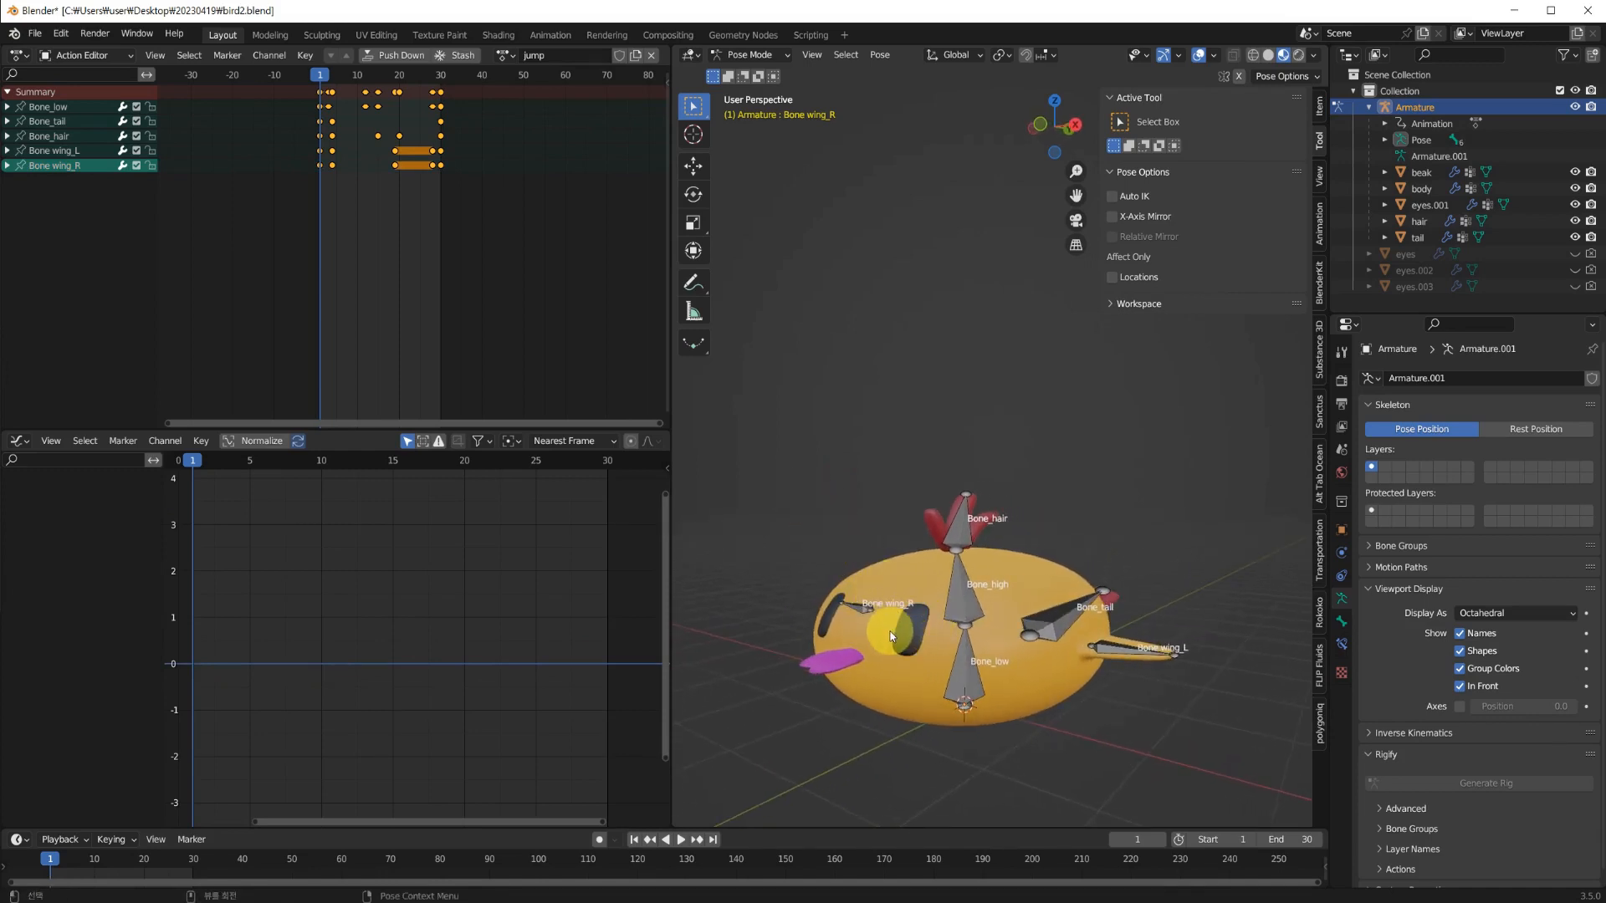
{"action": "middle_click_drag", "start_coordinate": [807, 467], "coordinate": [787, 433]}
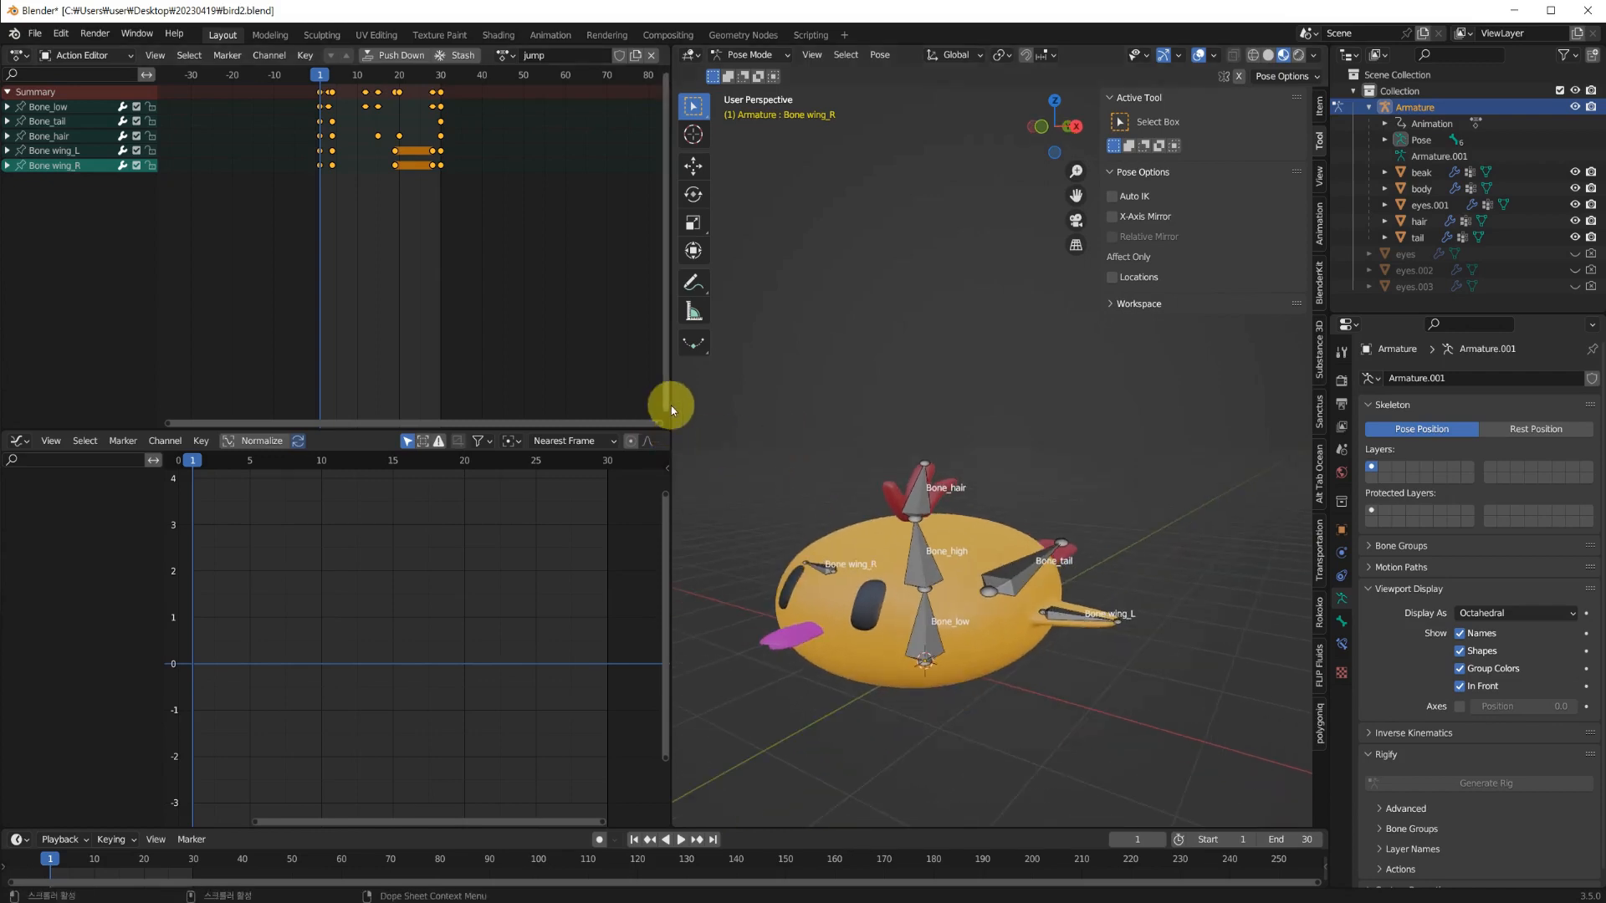
Widen the 3D viewport over the animation editors and switch the armature from Pose Mode to Object Mode.
{"action": "left_click_drag", "start_coordinate": [670, 402], "coordinate": [376, 401]}
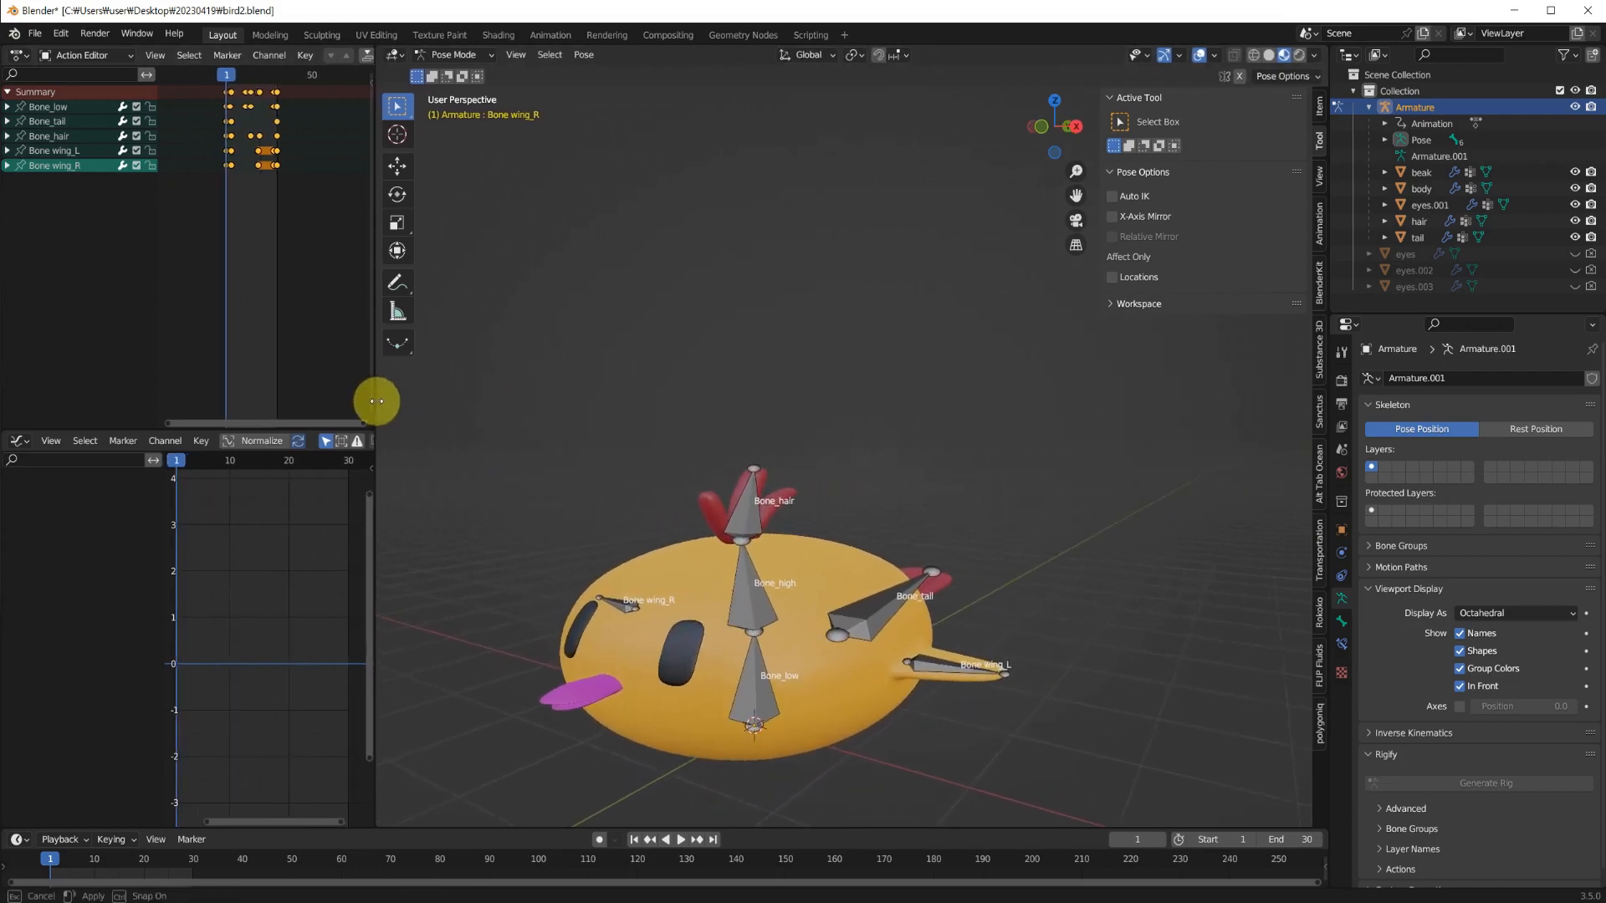
{"action": "middle_click_drag", "start_coordinate": [960, 492], "coordinate": [937, 565]}
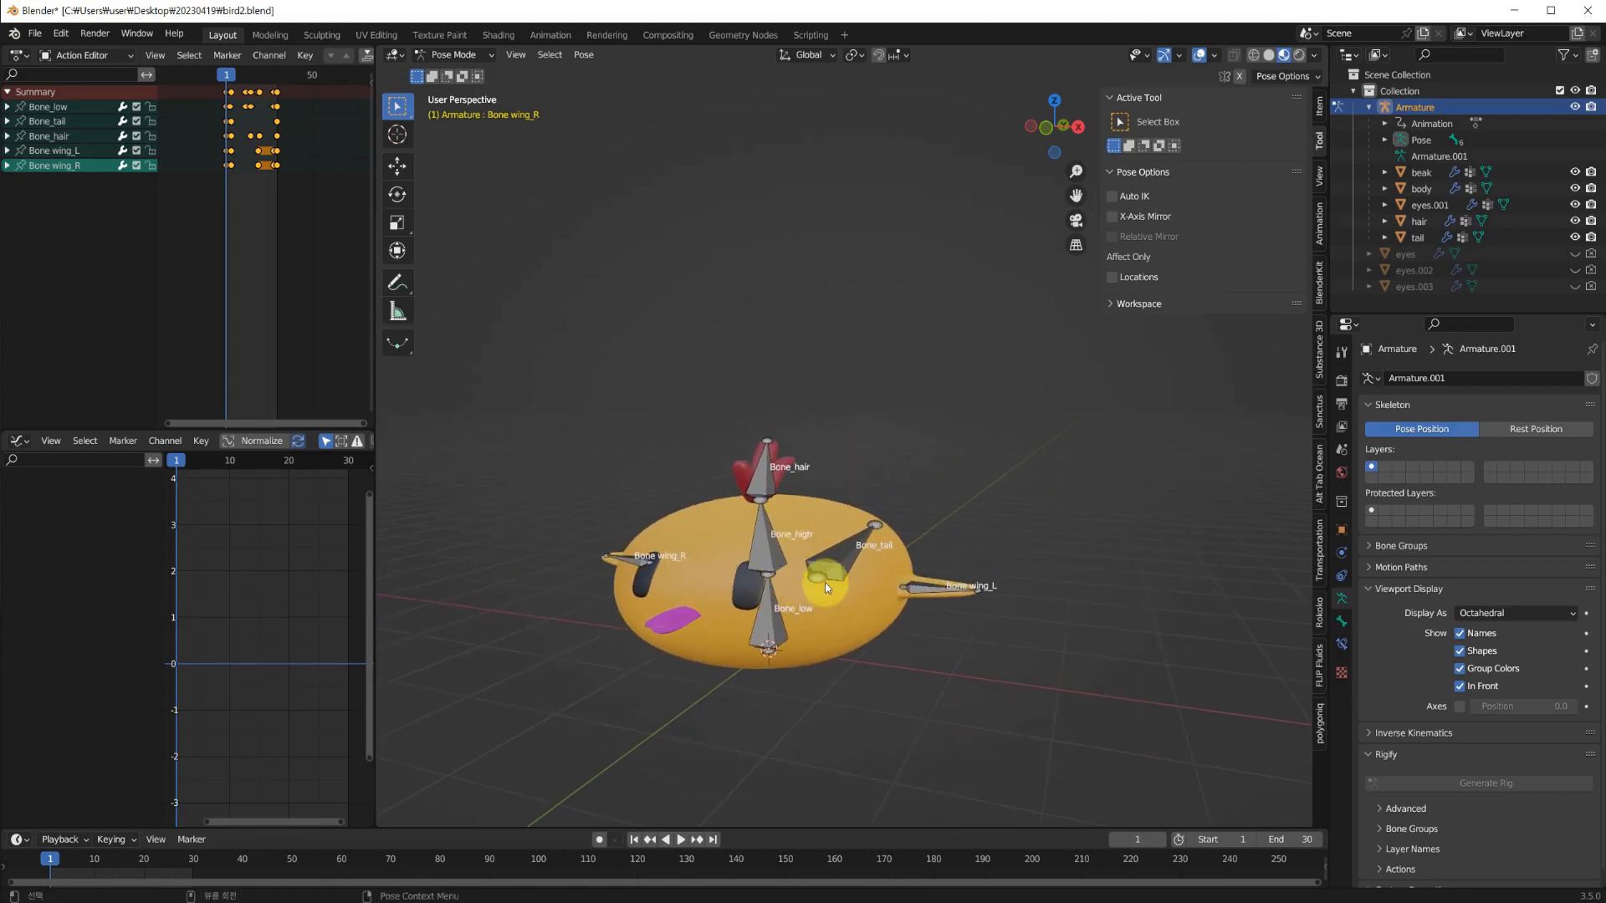
{"action": "left_click", "coordinate": [454, 56]}
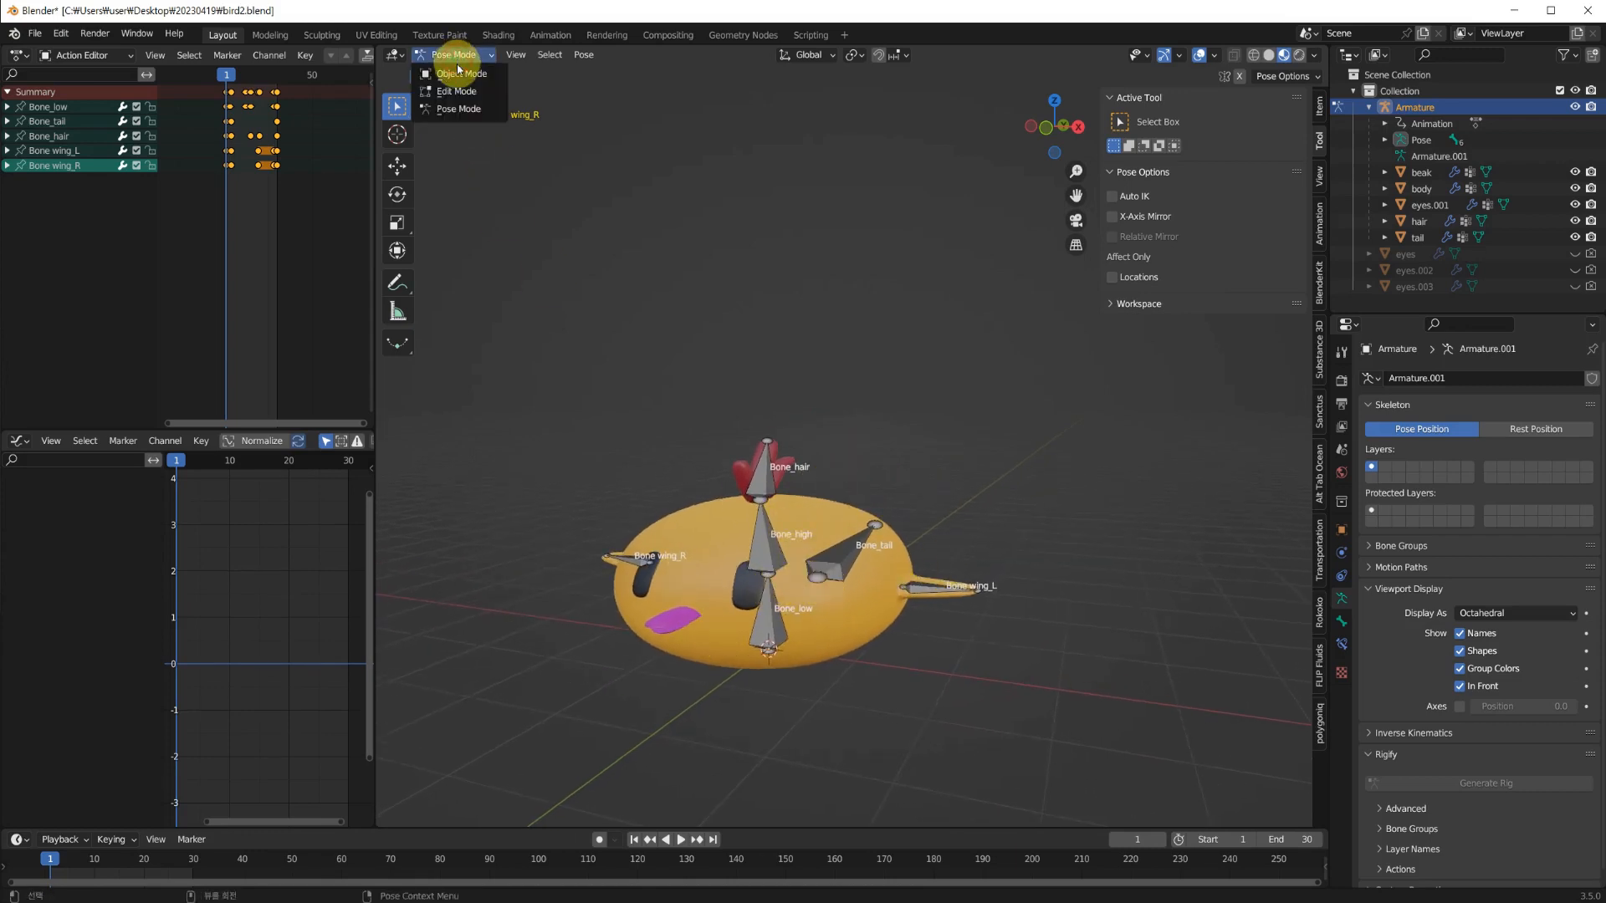
{"action": "left_click", "coordinate": [460, 76]}
{"action": "middle_click_drag", "start_coordinate": [808, 432], "coordinate": [940, 487]}
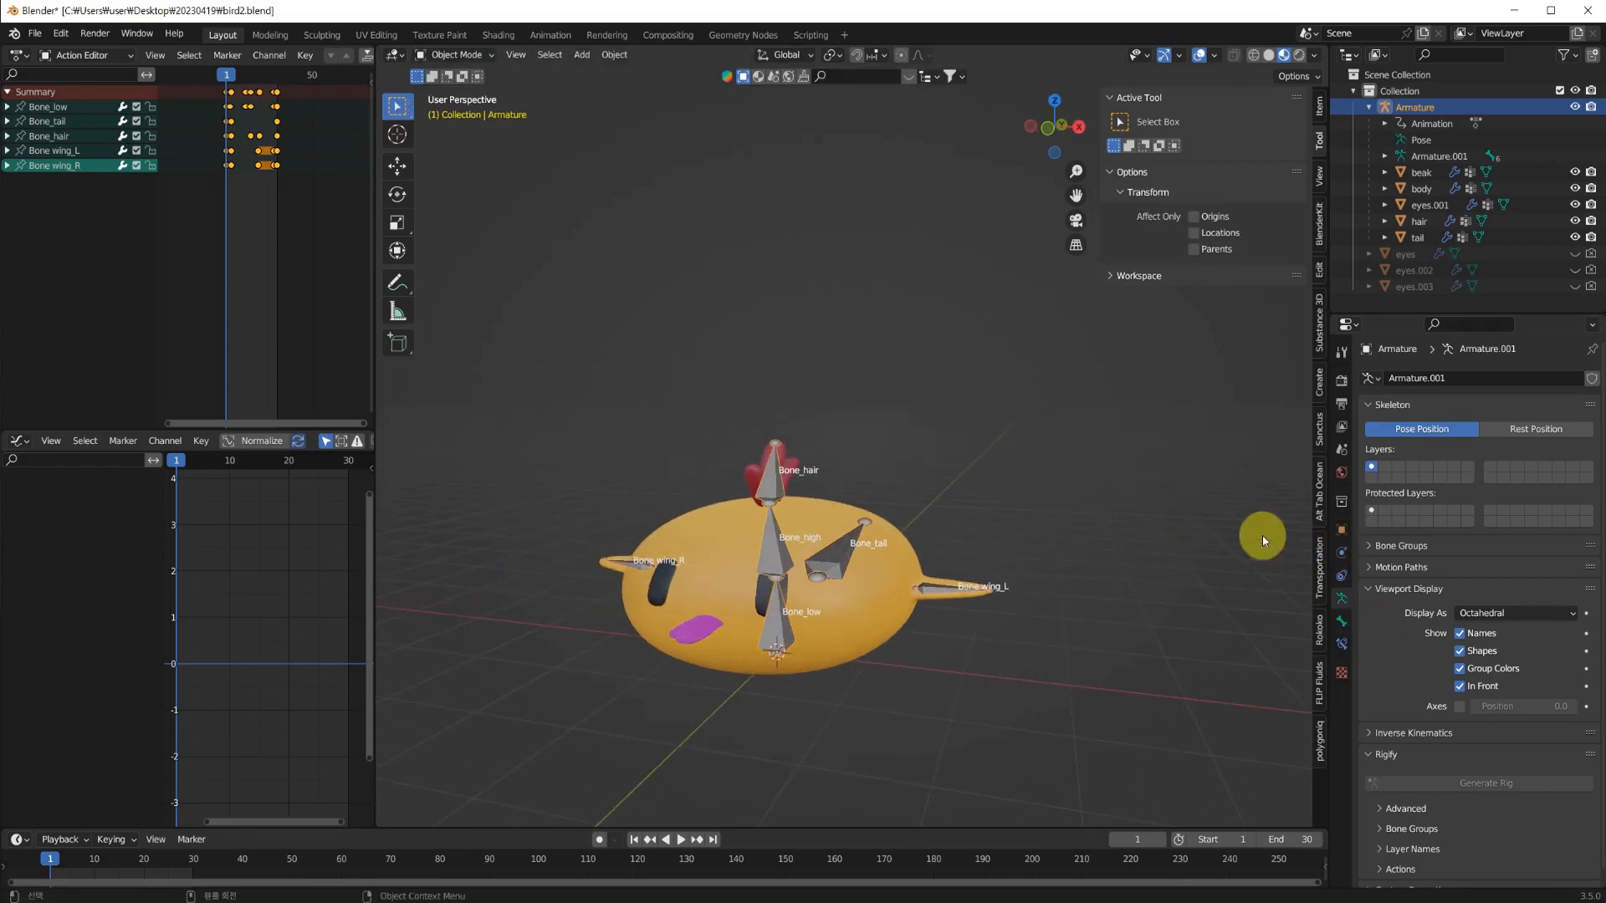
Select the bird's eyes, set the eyes.002 shape key value to 1 at frame 1 and keyframe it.
{"action": "left_click", "coordinate": [768, 594]}
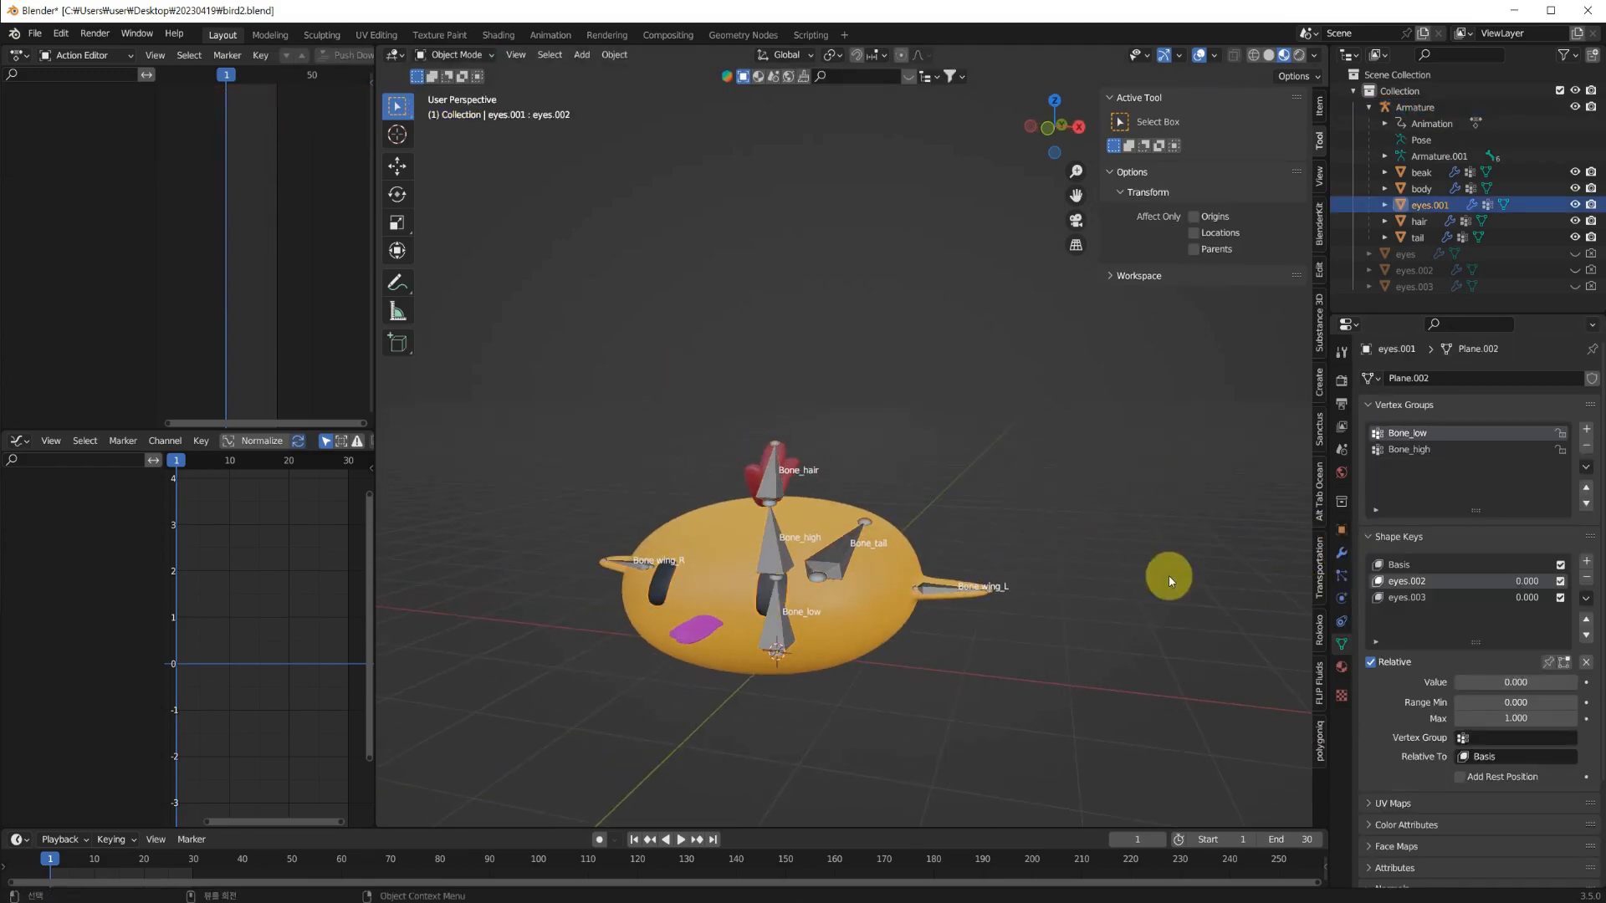
{"action": "mouse_move", "coordinate": [1481, 682]}
{"action": "left_mouse_down"}
{"action": "mouse_move", "coordinate": [1554, 681]}
{"action": "mouse_move", "coordinate": [1456, 682]}
{"action": "left_mouse_up"}
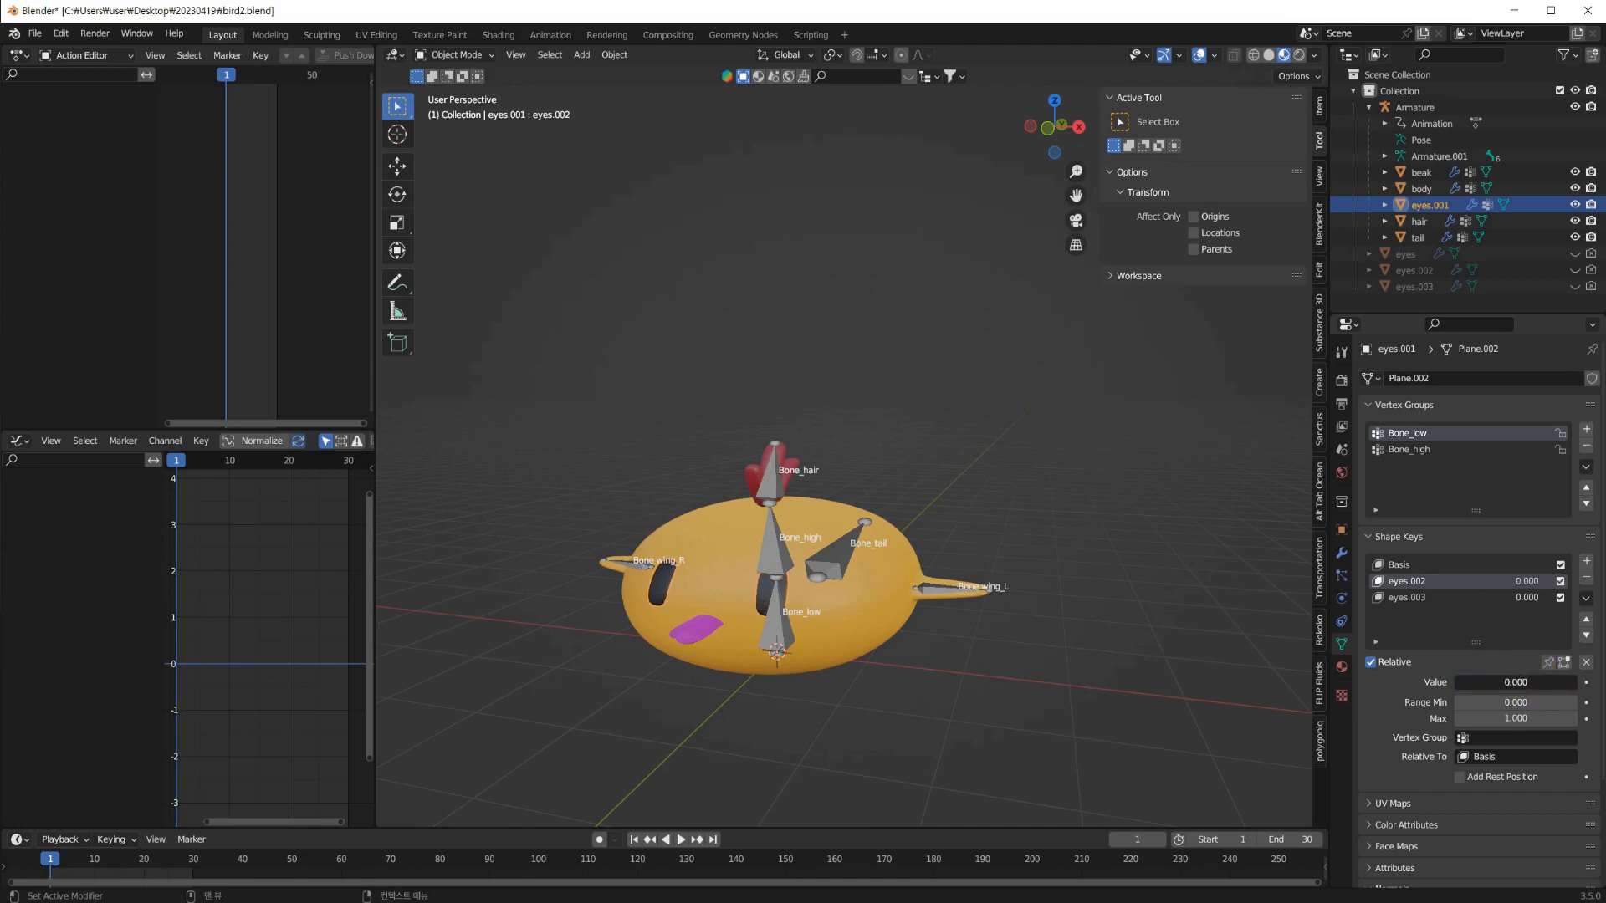
{"action": "left_click_drag", "start_coordinate": [1456, 681], "coordinate": [1577, 681]}
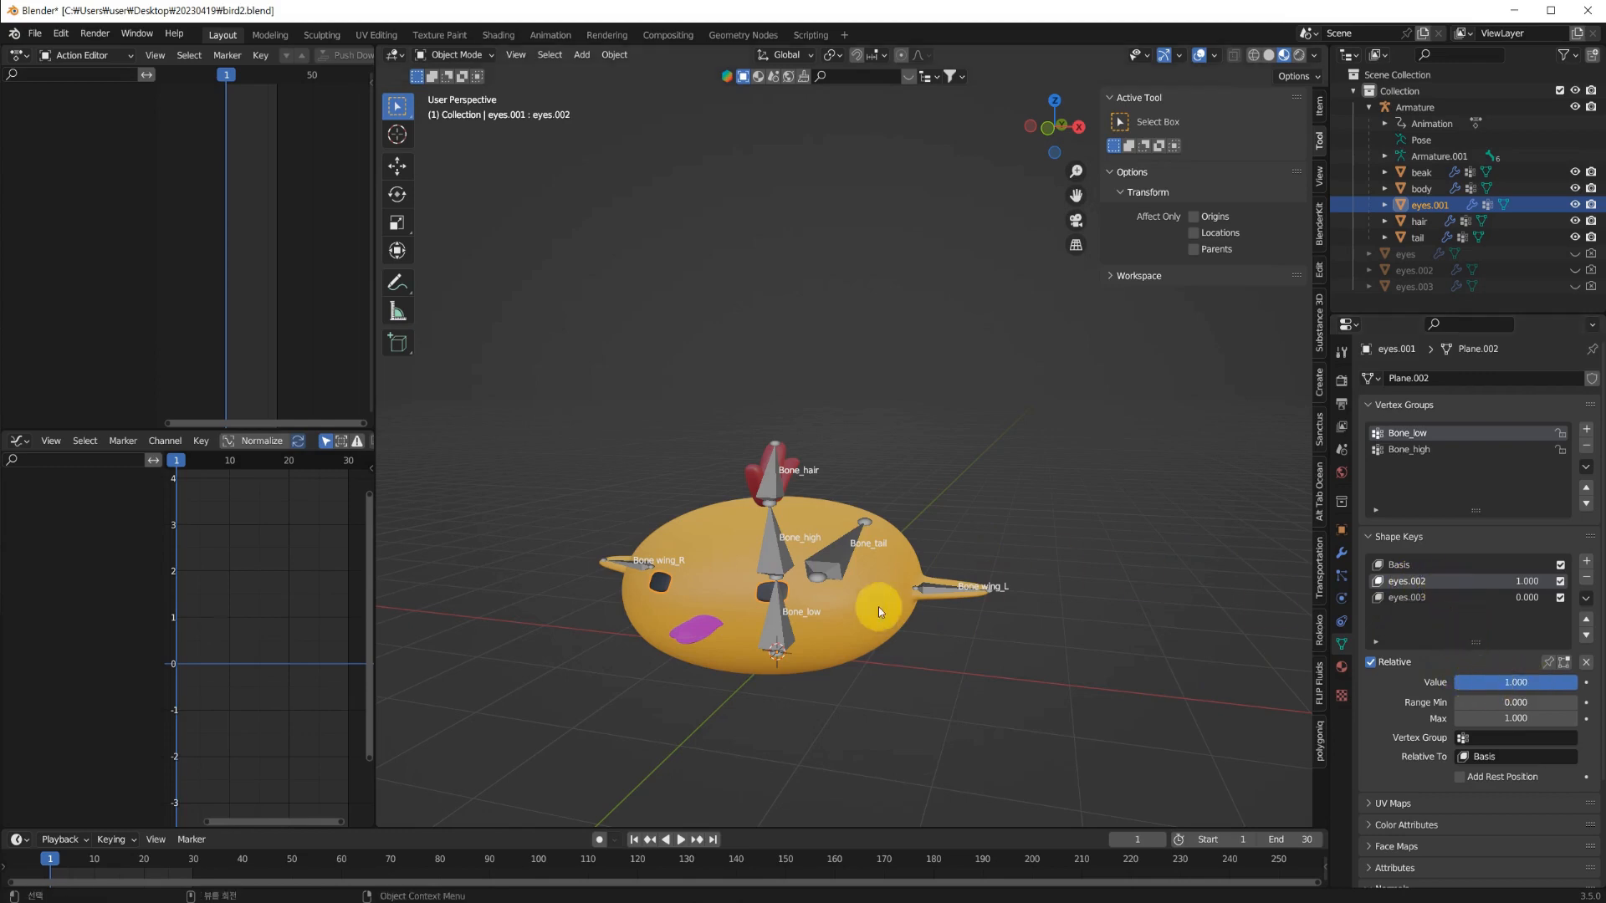
{"action": "middle_click_drag", "start_coordinate": [878, 605], "coordinate": [704, 583]}
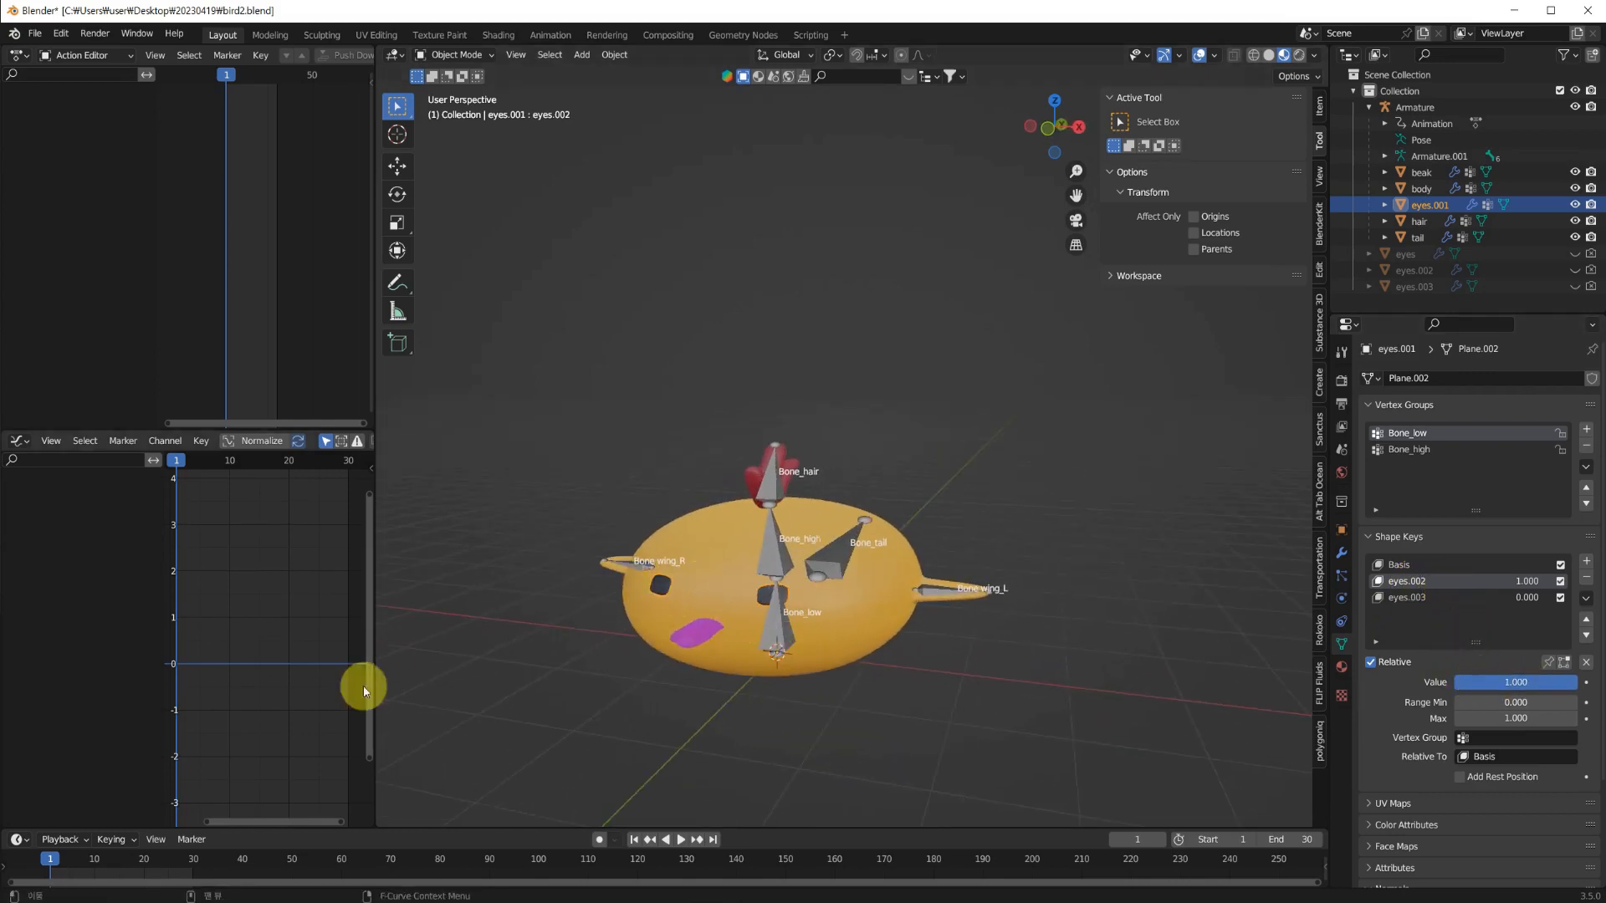
{"action": "middle_click_drag", "start_coordinate": [717, 706], "coordinate": [911, 747]}
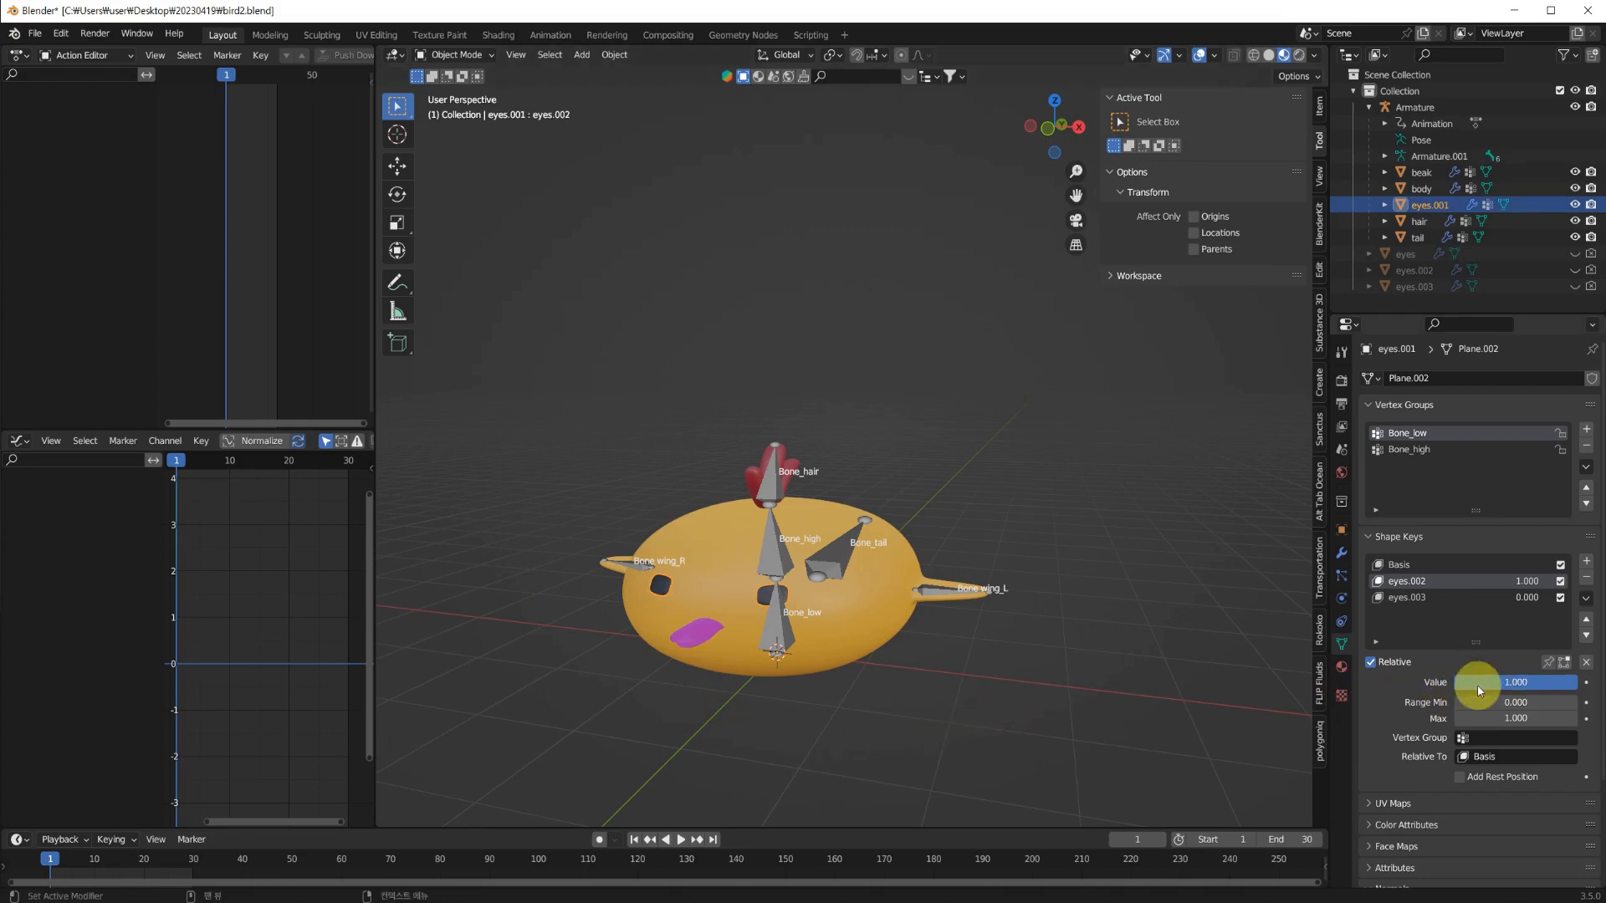
{"action": "key", "text": "i"}
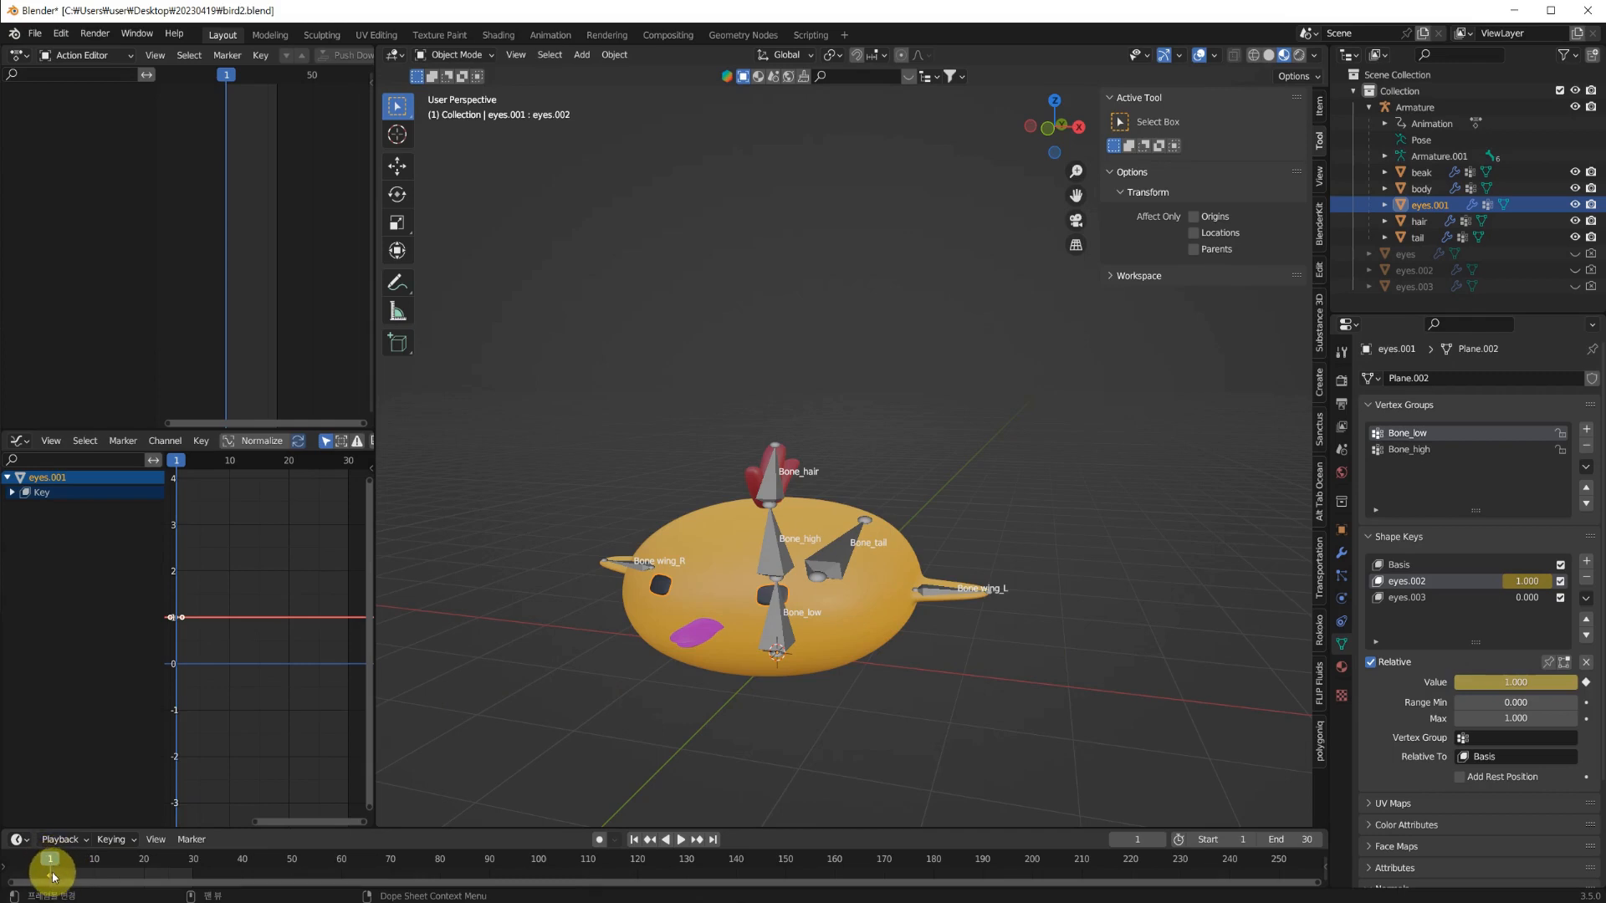
Set the eyes.002 shape key value to 0 at frame 15 and keyframe it.
{"action": "scroll", "coordinate": [925, 697], "scroll_direction": "down", "scroll_amount": 3}
{"action": "middle_click_drag", "start_coordinate": [895, 655], "coordinate": [890, 678], "text": "shift"}
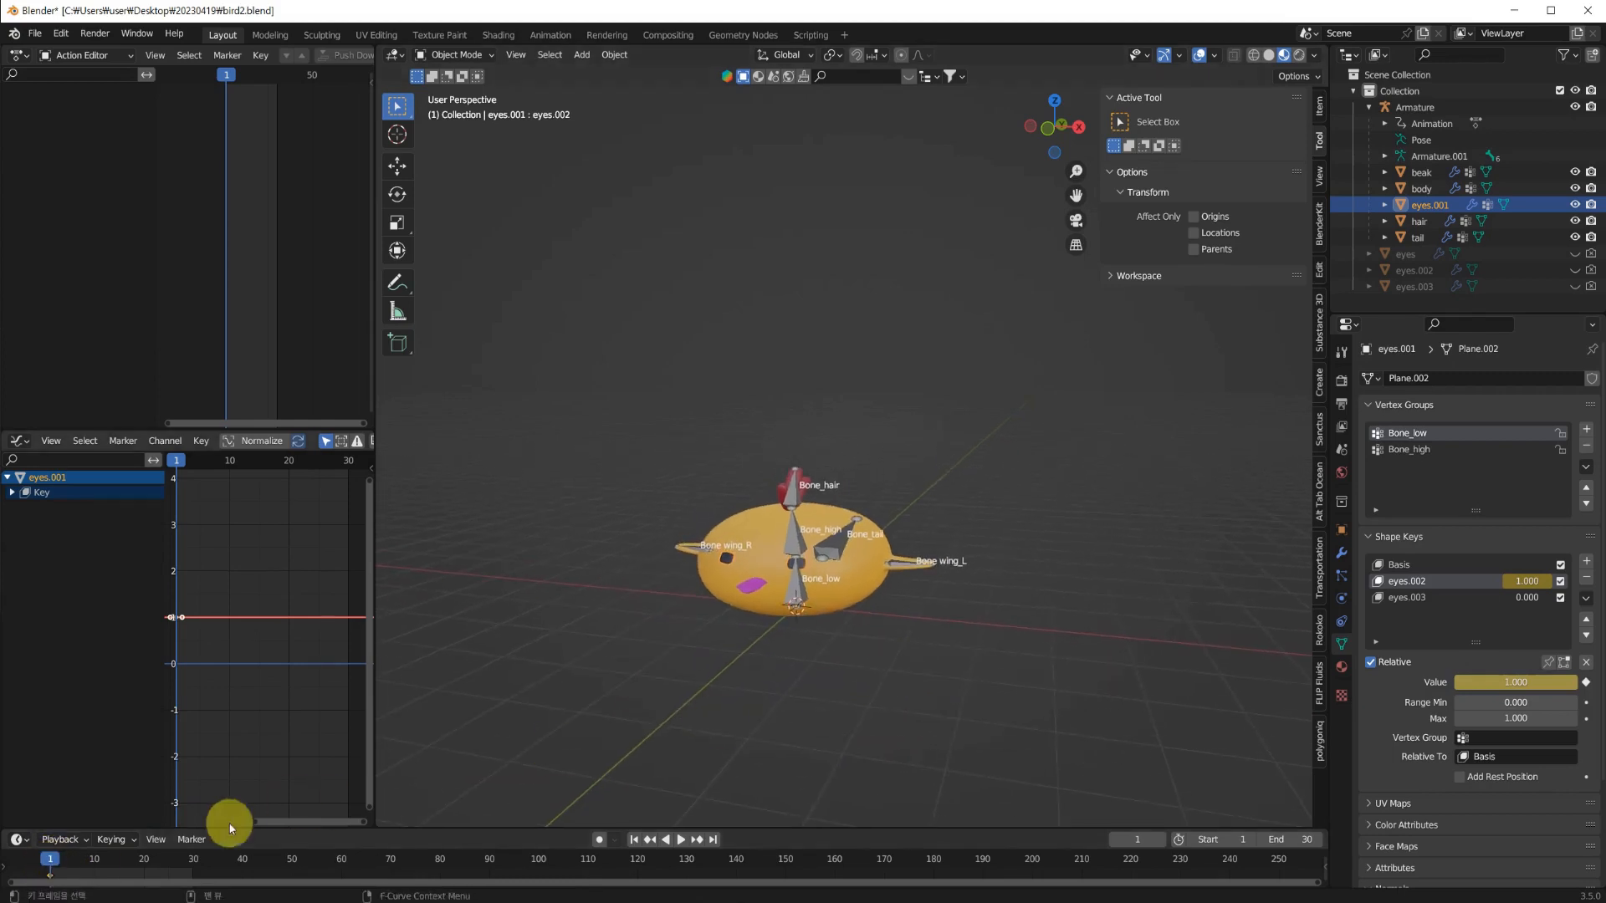
{"action": "key", "text": "space"}
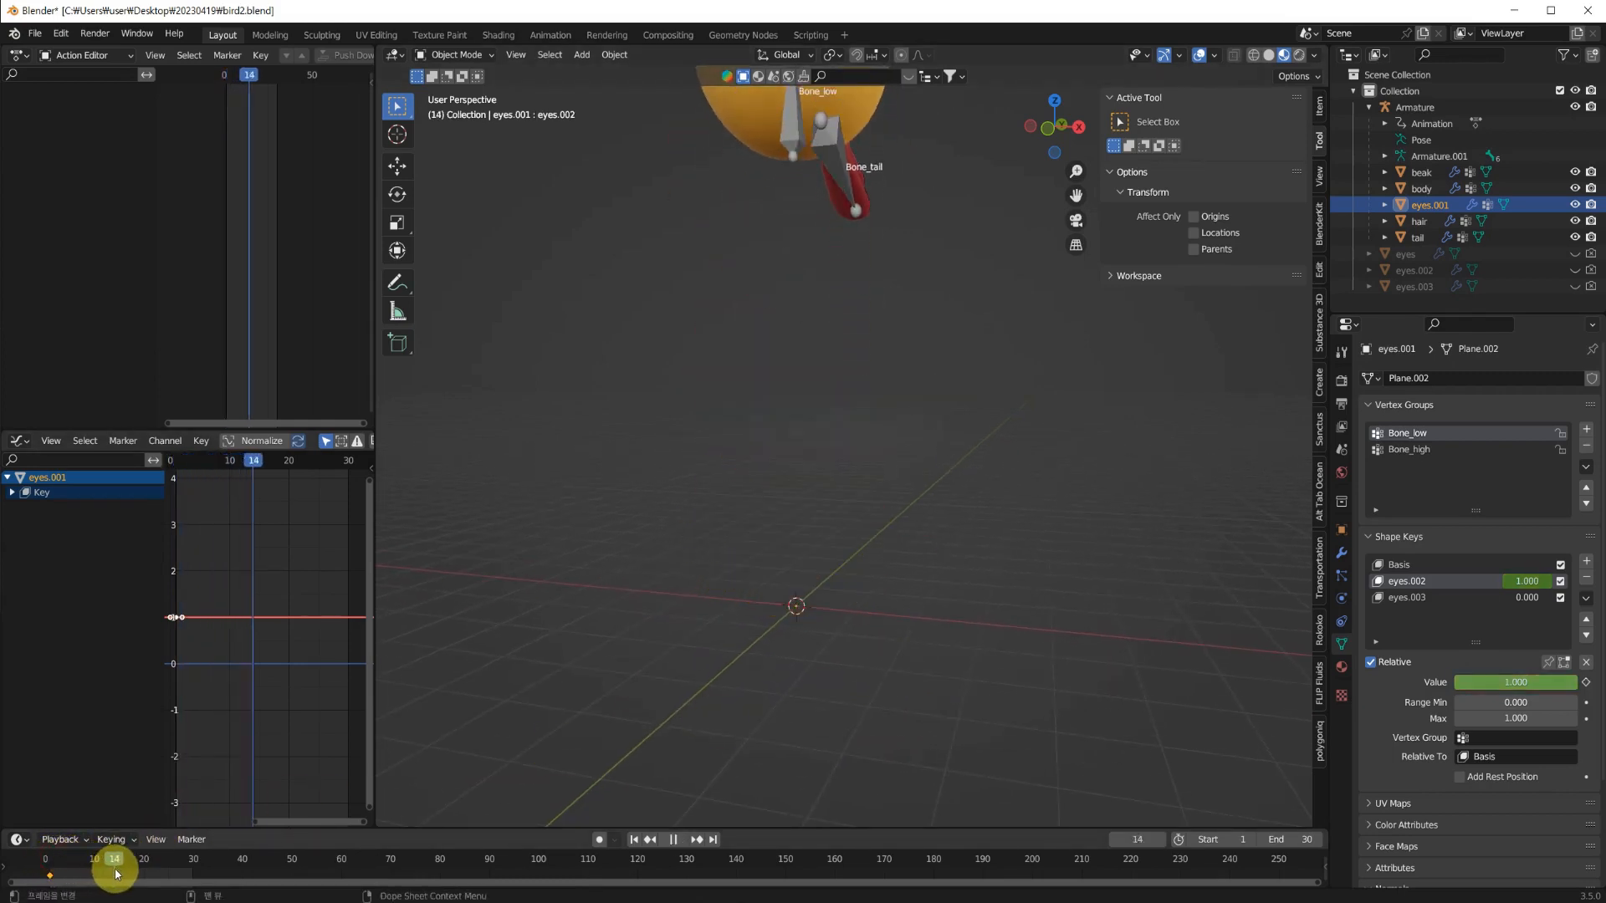
{"action": "key", "text": "space"}
{"action": "scroll", "coordinate": [925, 517], "scroll_direction": "down", "scroll_amount": 1}
{"action": "middle_click_drag", "start_coordinate": [850, 372], "coordinate": [834, 668], "text": "shift"}
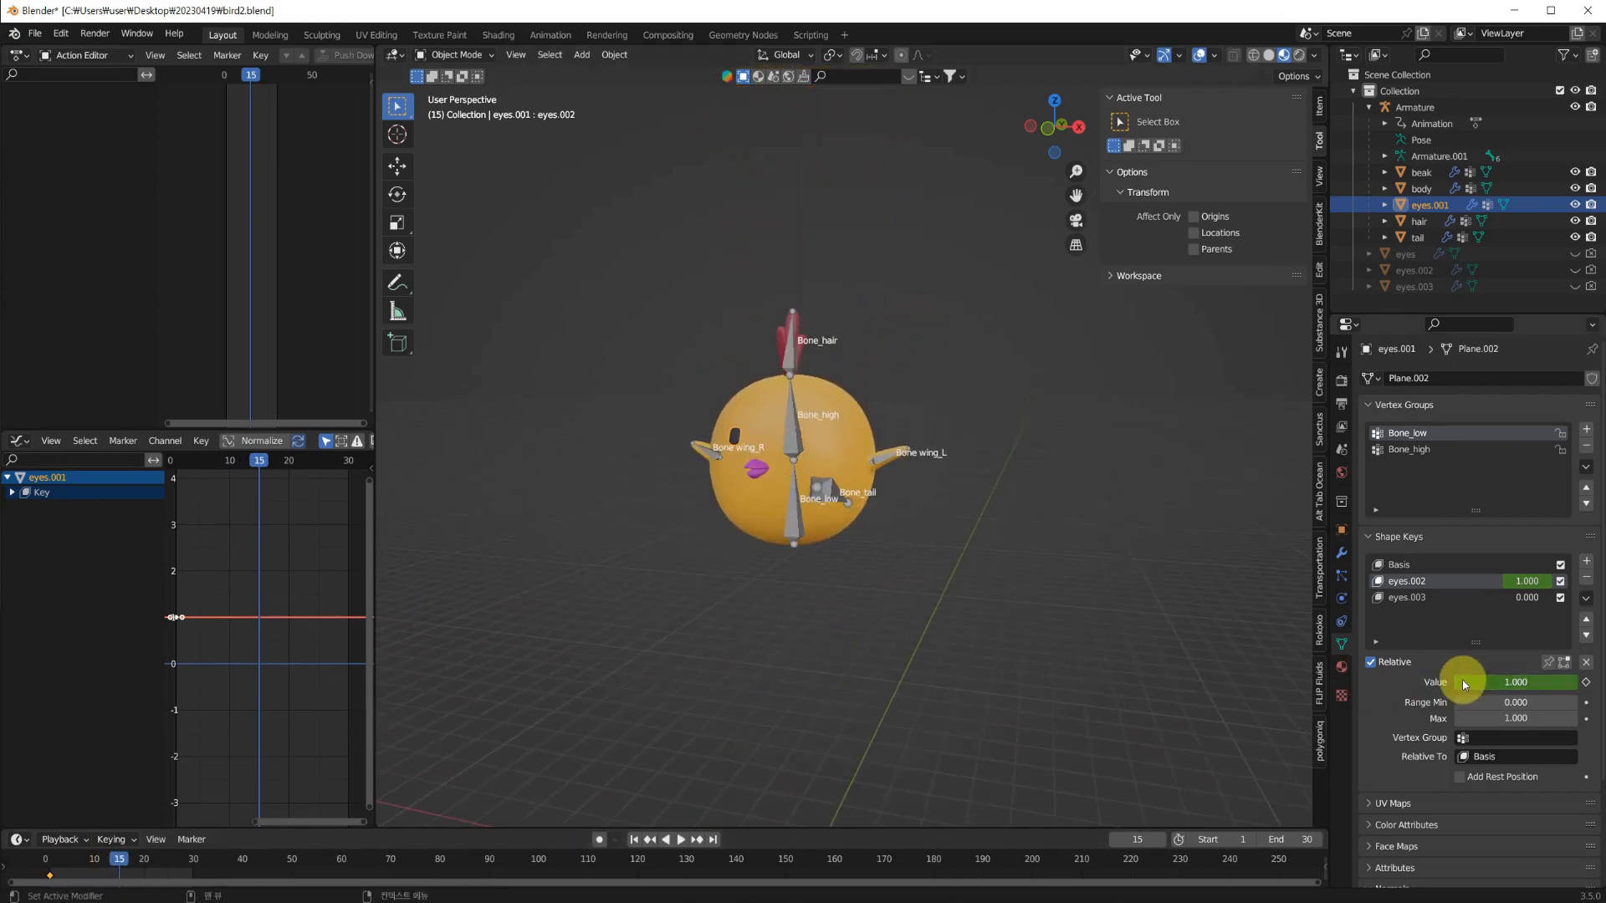
{"action": "left_click_drag", "start_coordinate": [1576, 683], "coordinate": [1562, 684]}
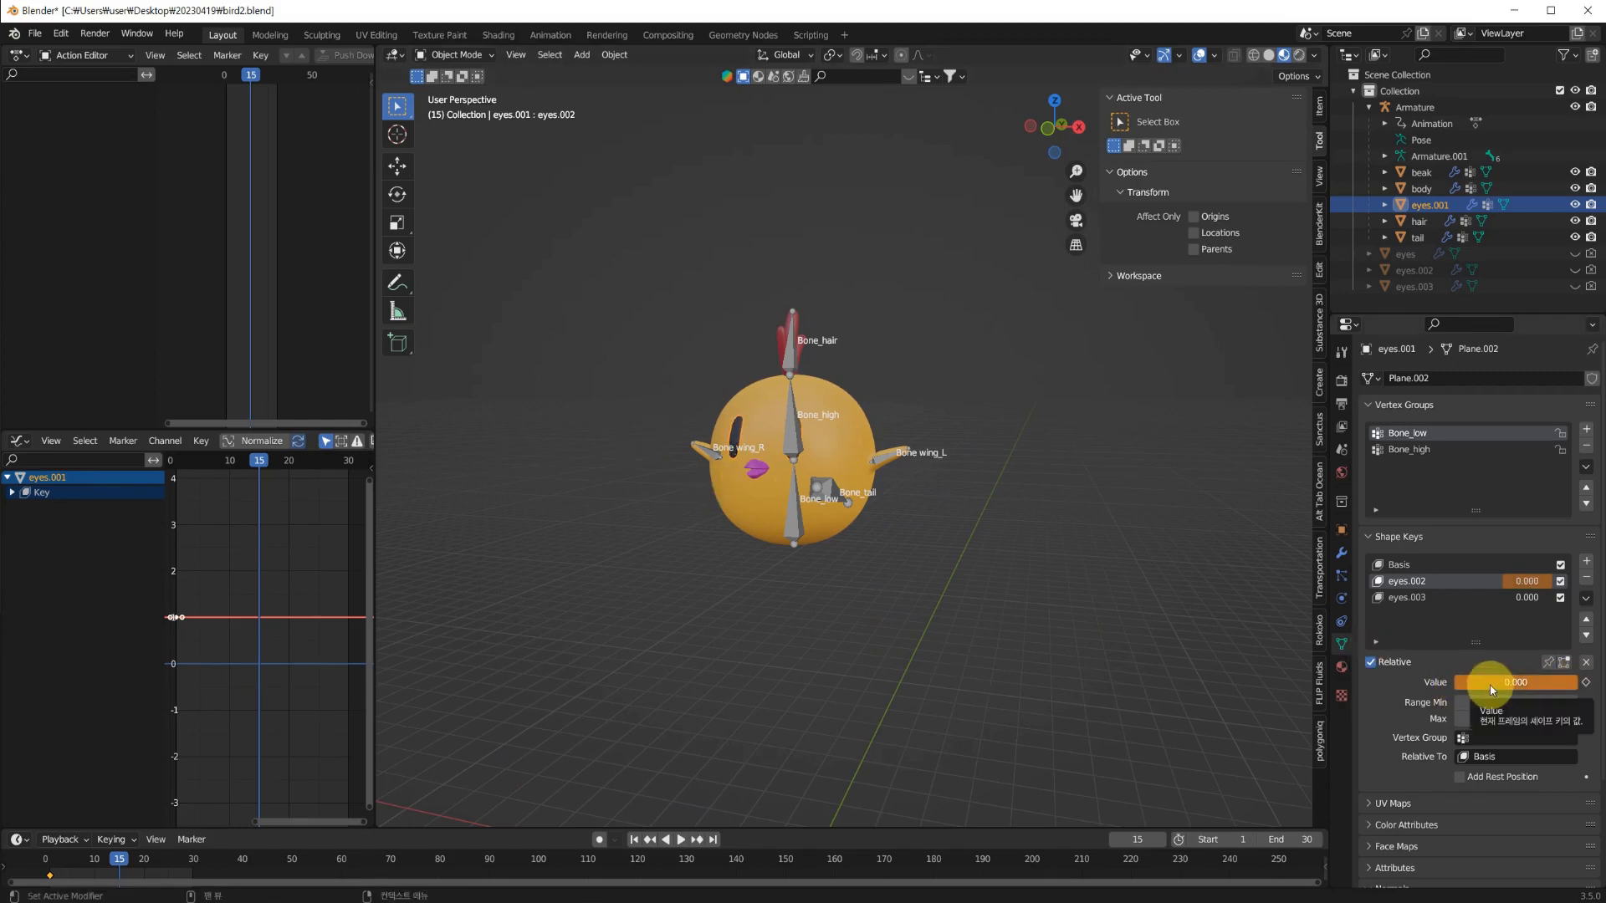
{"action": "key", "text": "i"}
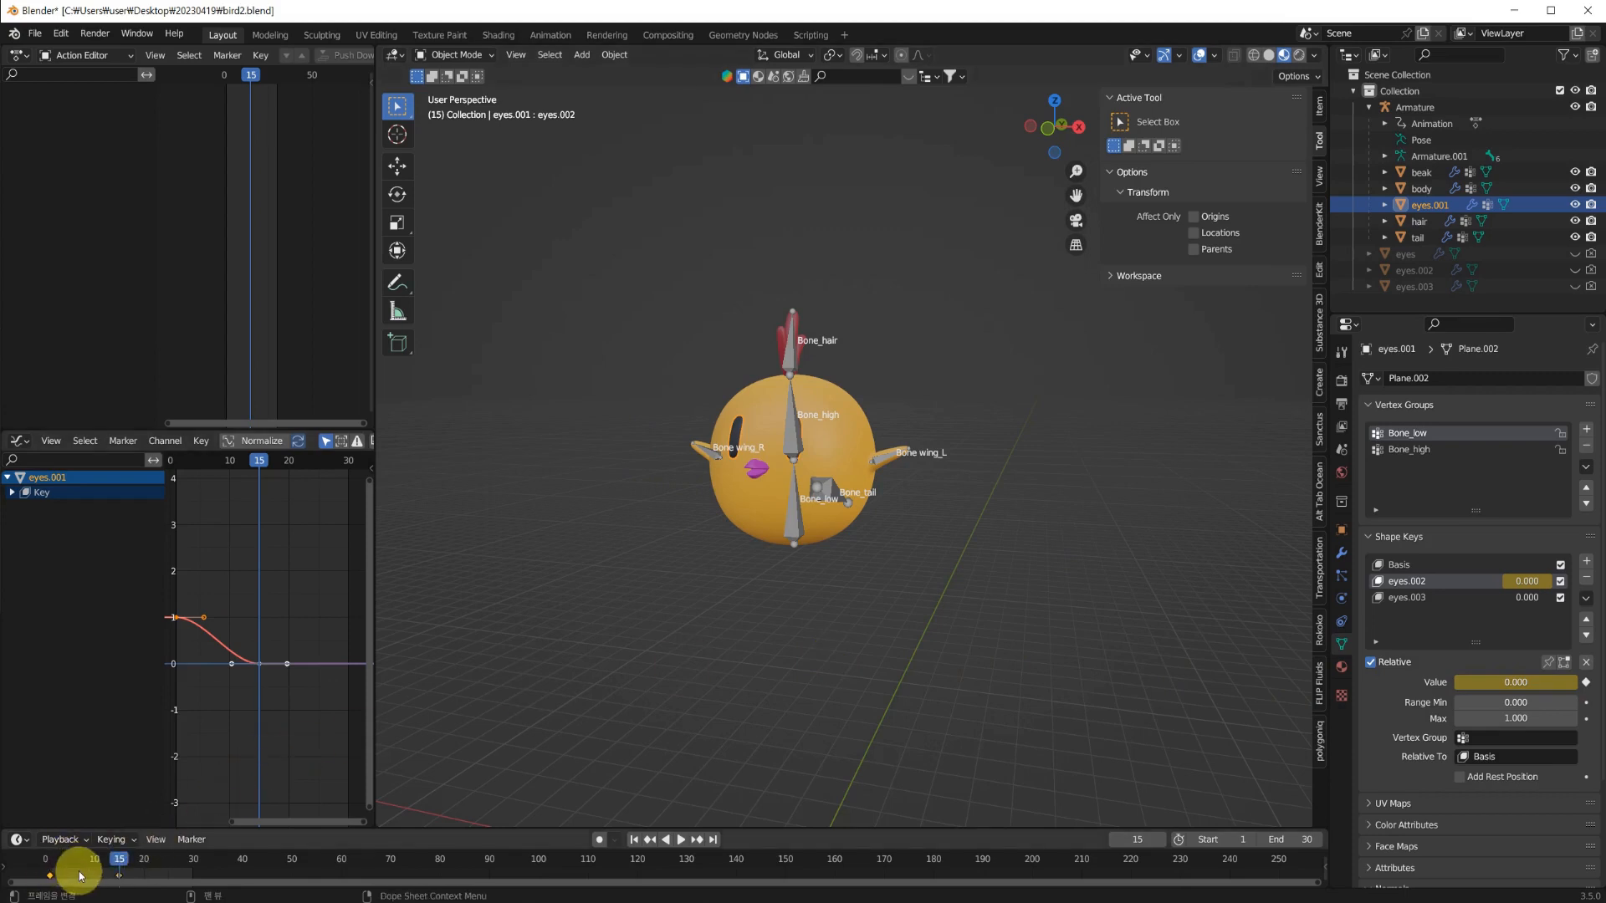
Set the eyes.002 shape key value to 1 at frame 30, keyframe it and play back the eye animation.
{"action": "left_click_drag", "start_coordinate": [118, 862], "coordinate": [196, 862]}
{"action": "scroll", "coordinate": [868, 681], "scroll_direction": "down", "scroll_amount": 4}
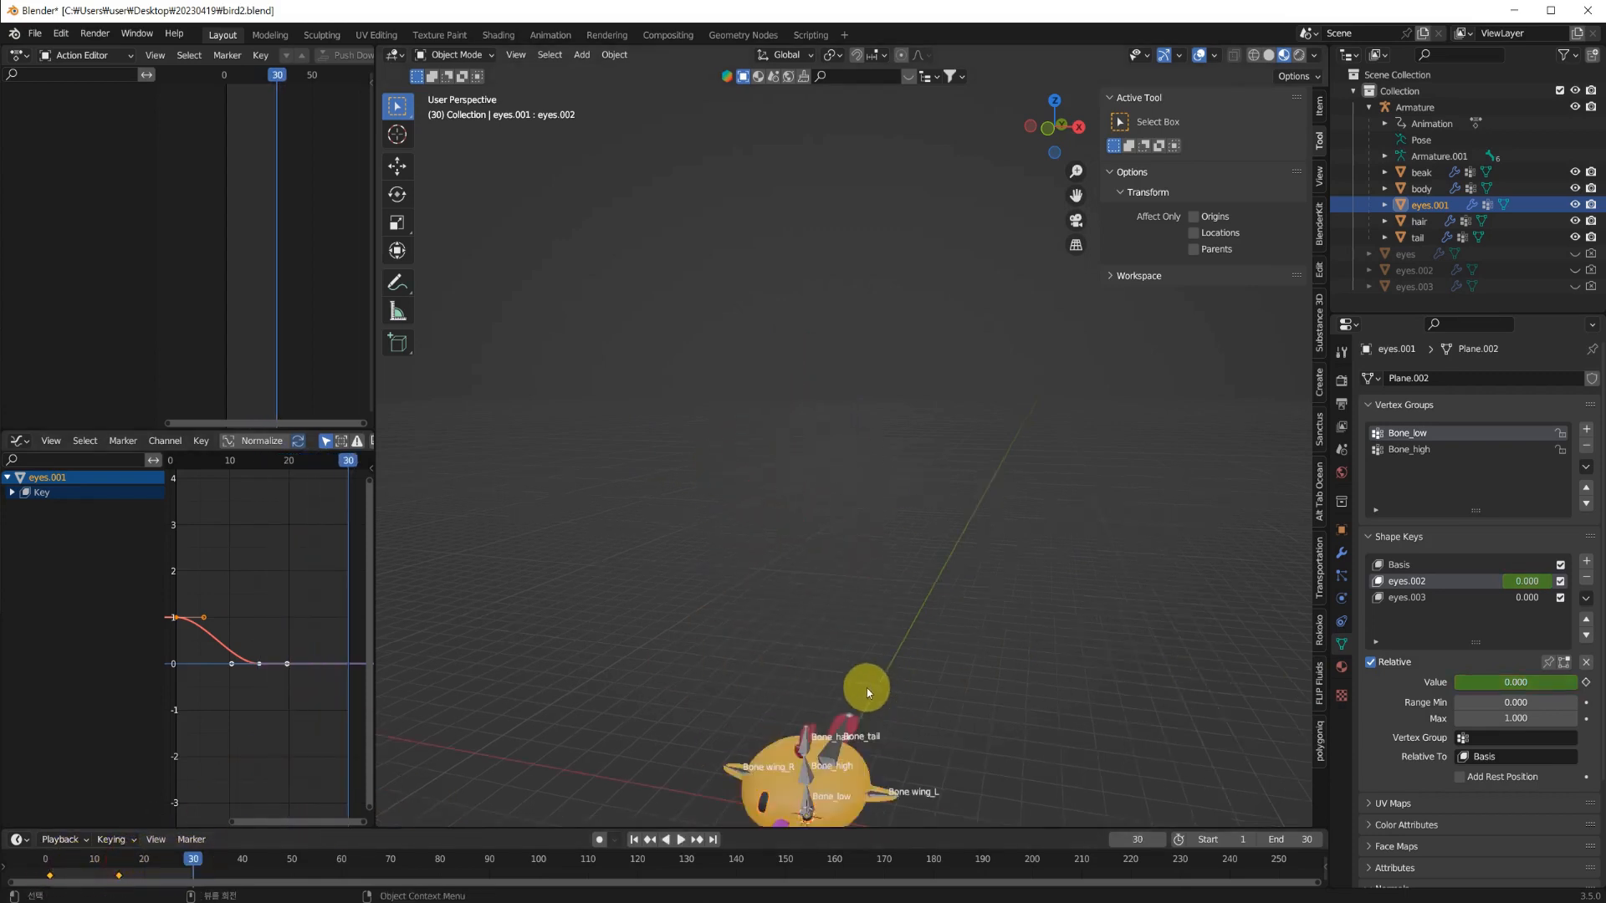
{"action": "middle_click_drag", "start_coordinate": [870, 655], "coordinate": [870, 618], "text": "shift"}
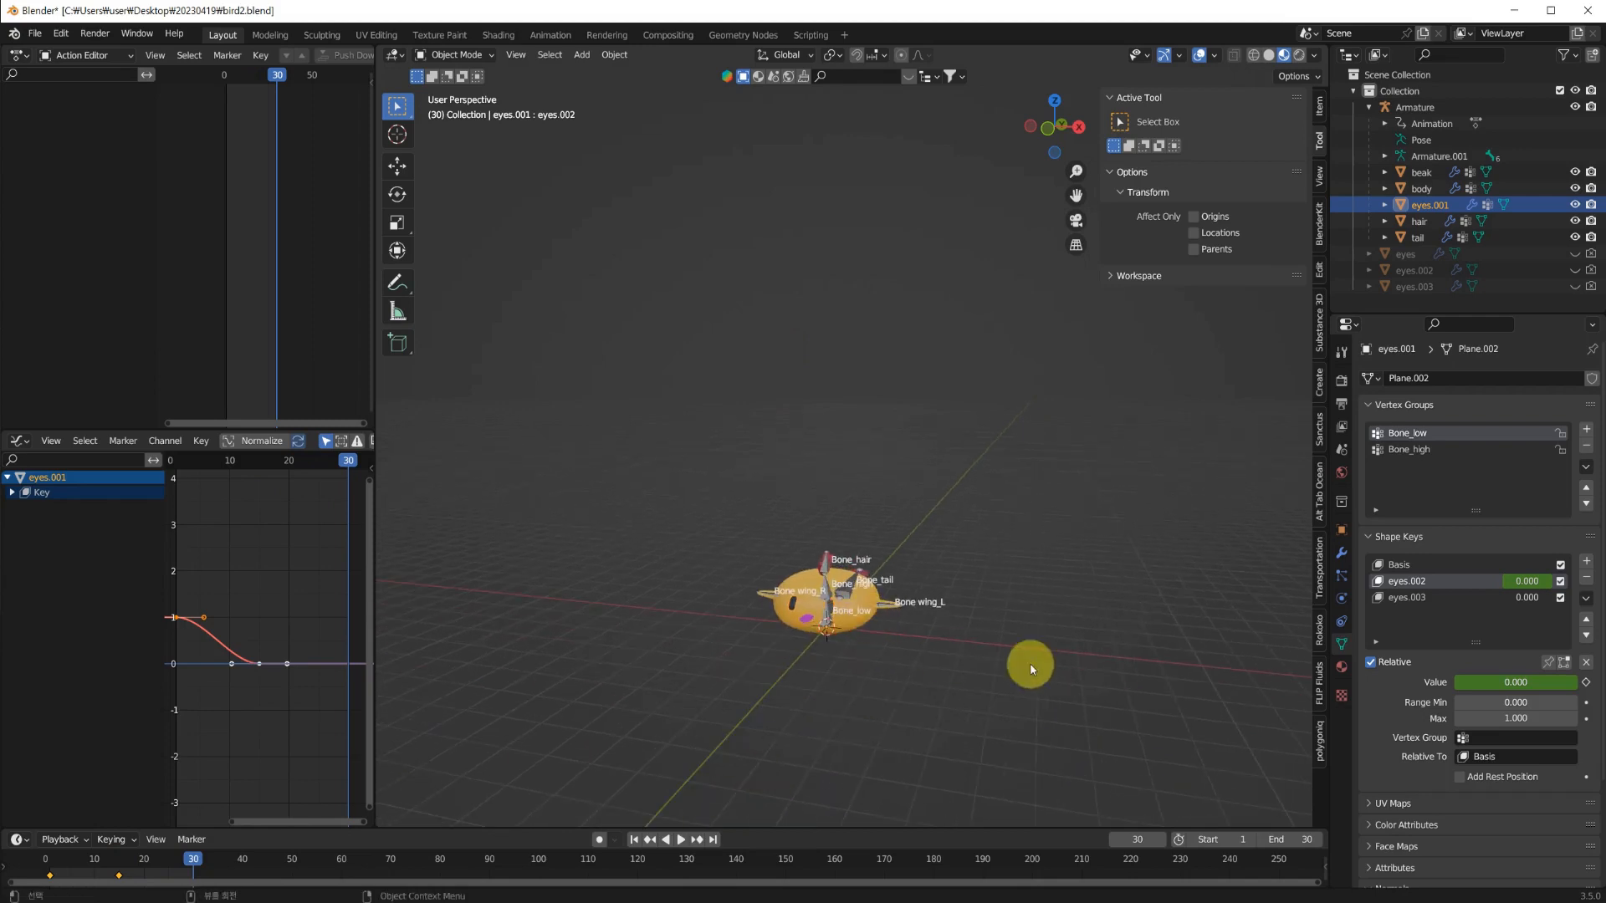
{"action": "left_click", "coordinate": [1543, 684]}
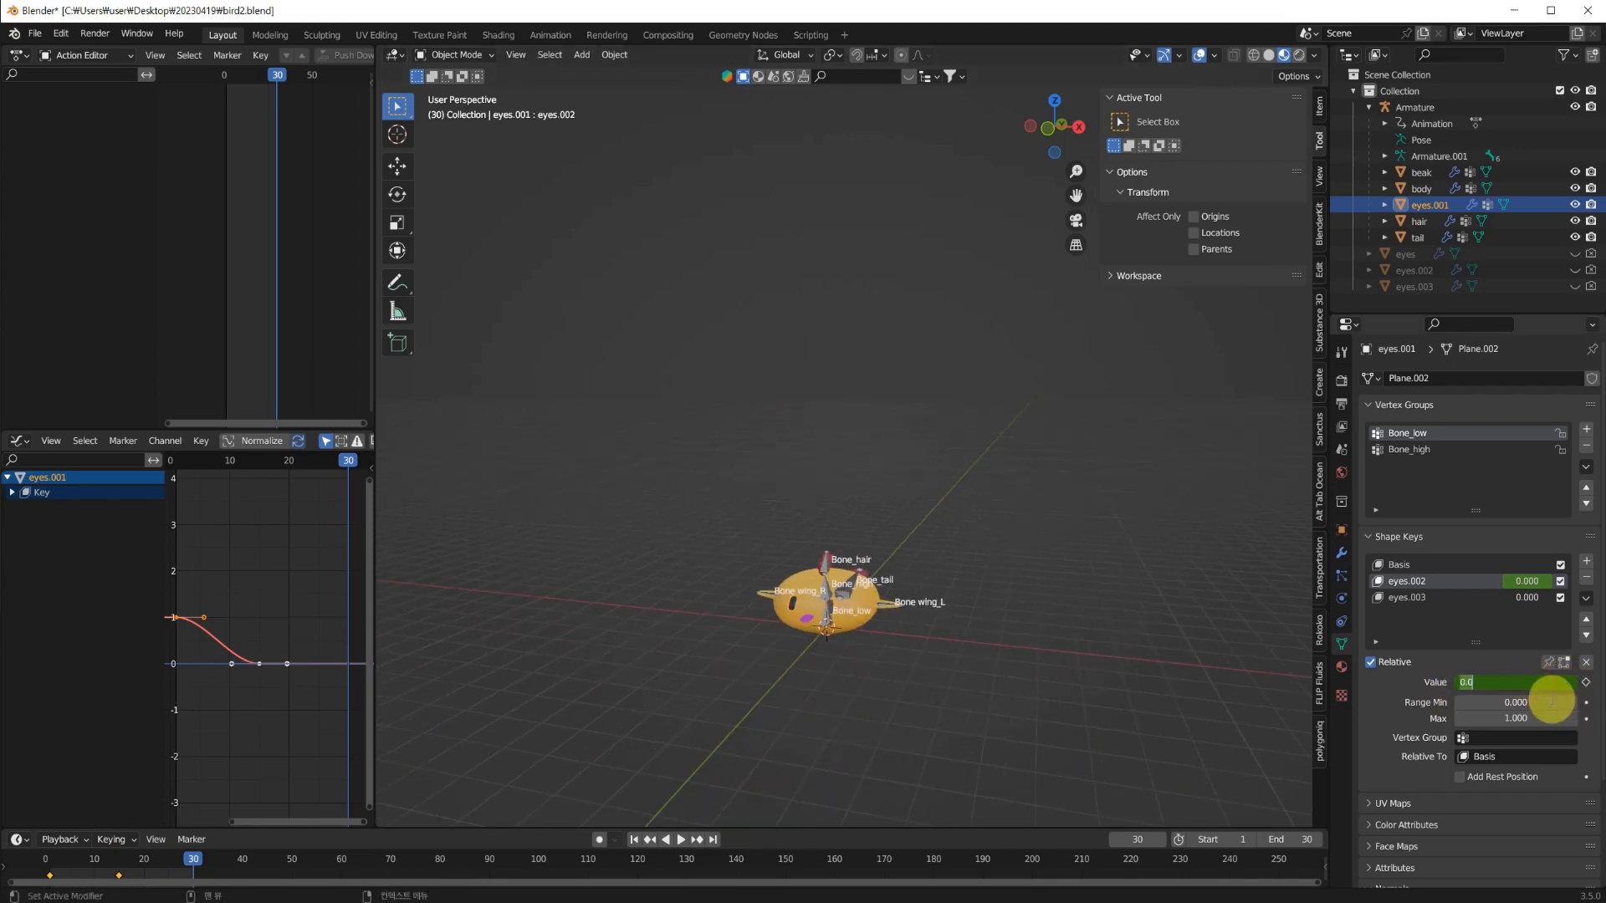
{"action": "type", "text": "1"}
{"action": "key", "text": "Return"}
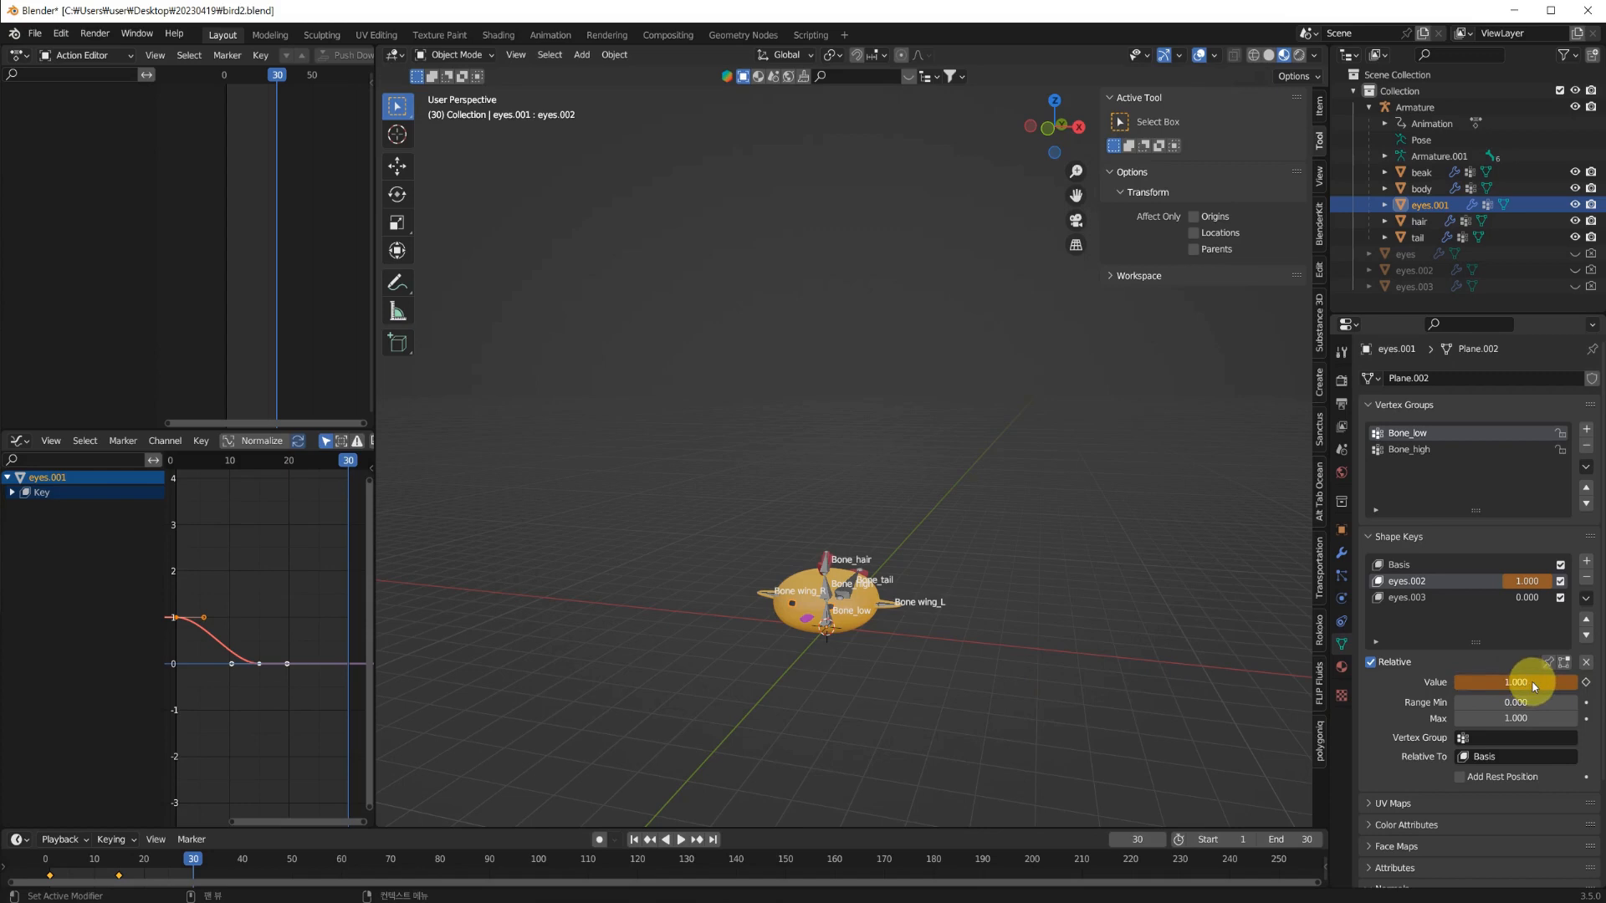
{"action": "key", "text": "i"}
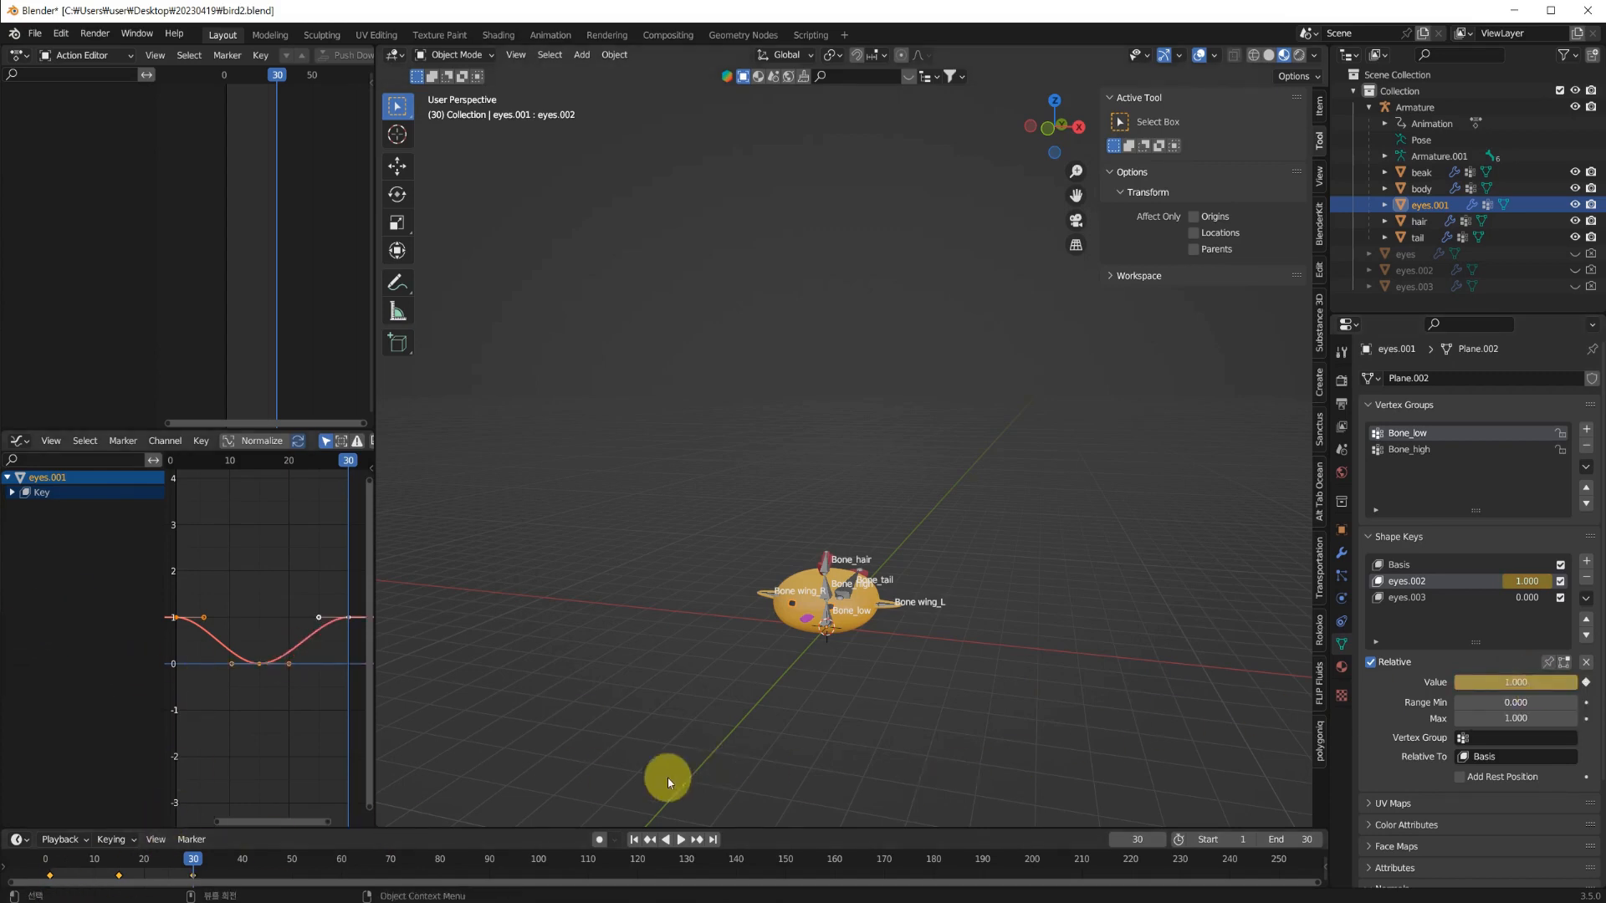
{"action": "scroll", "coordinate": [667, 776], "scroll_direction": "up", "scroll_amount": 3}
{"action": "middle_click_drag", "start_coordinate": [667, 776], "coordinate": [883, 657]}
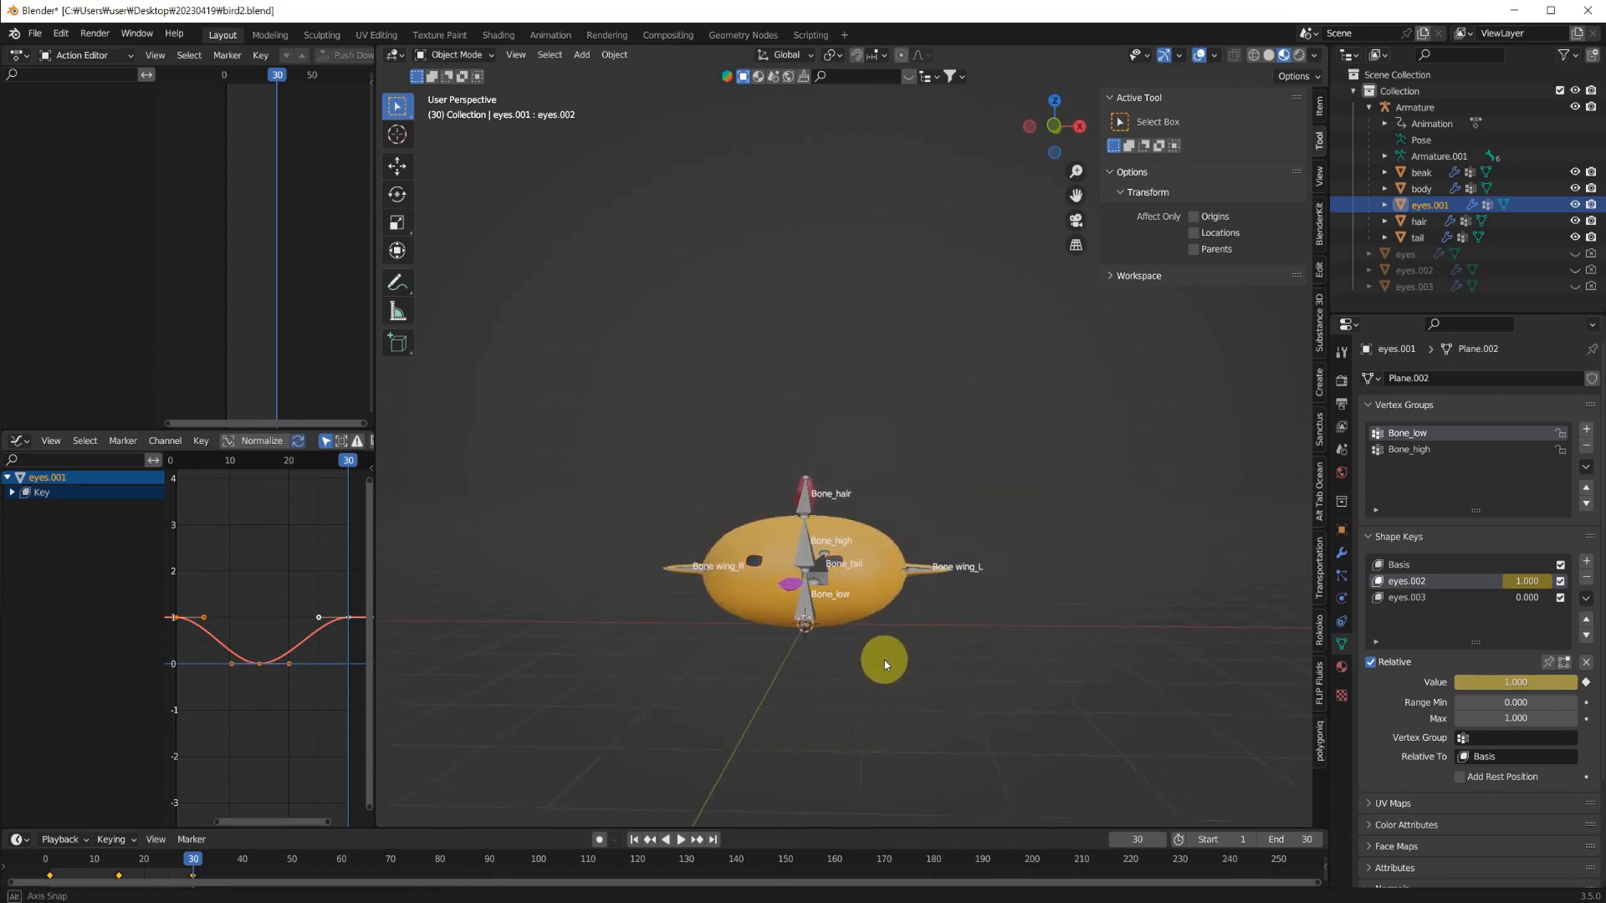
{"action": "middle_click_drag", "start_coordinate": [855, 576], "coordinate": [664, 660]}
{"action": "key", "text": "space"}
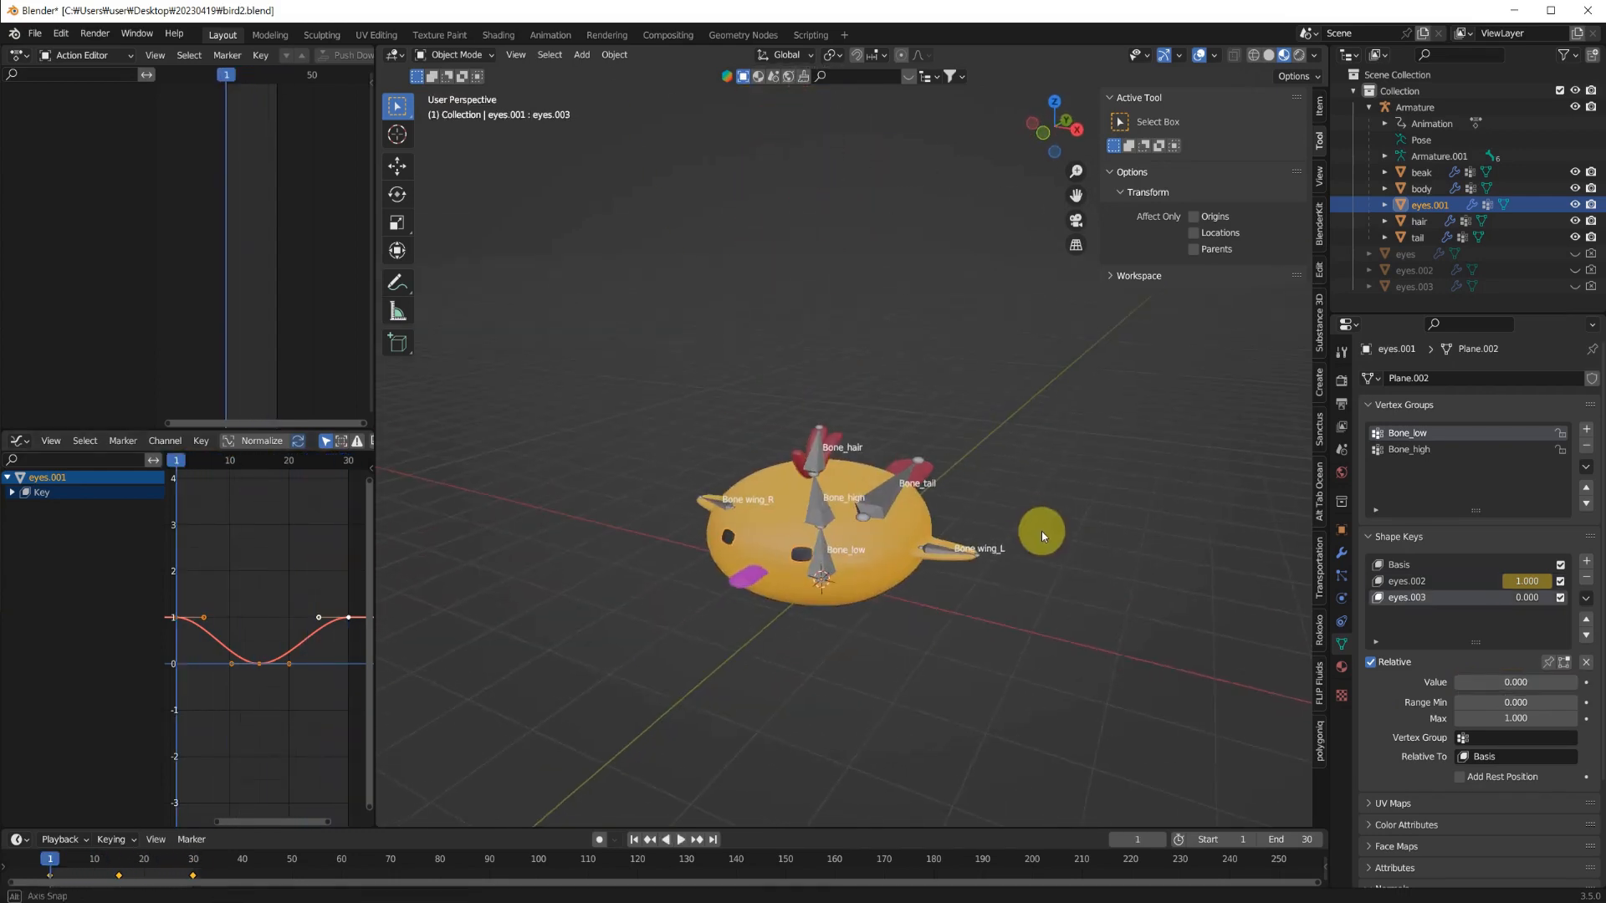
Add a plane under the bird at the origin and scale it by 10.
{"action": "middle_click_drag", "start_coordinate": [831, 655], "coordinate": [610, 441]}
{"action": "mouse_move", "coordinate": [906, 602]}
{"action": "middle_mouse_down"}
{"action": "mouse_move", "coordinate": [914, 563]}
{"action": "mouse_move", "coordinate": [967, 548]}
{"action": "mouse_move", "coordinate": [909, 591]}
{"action": "middle_mouse_up"}
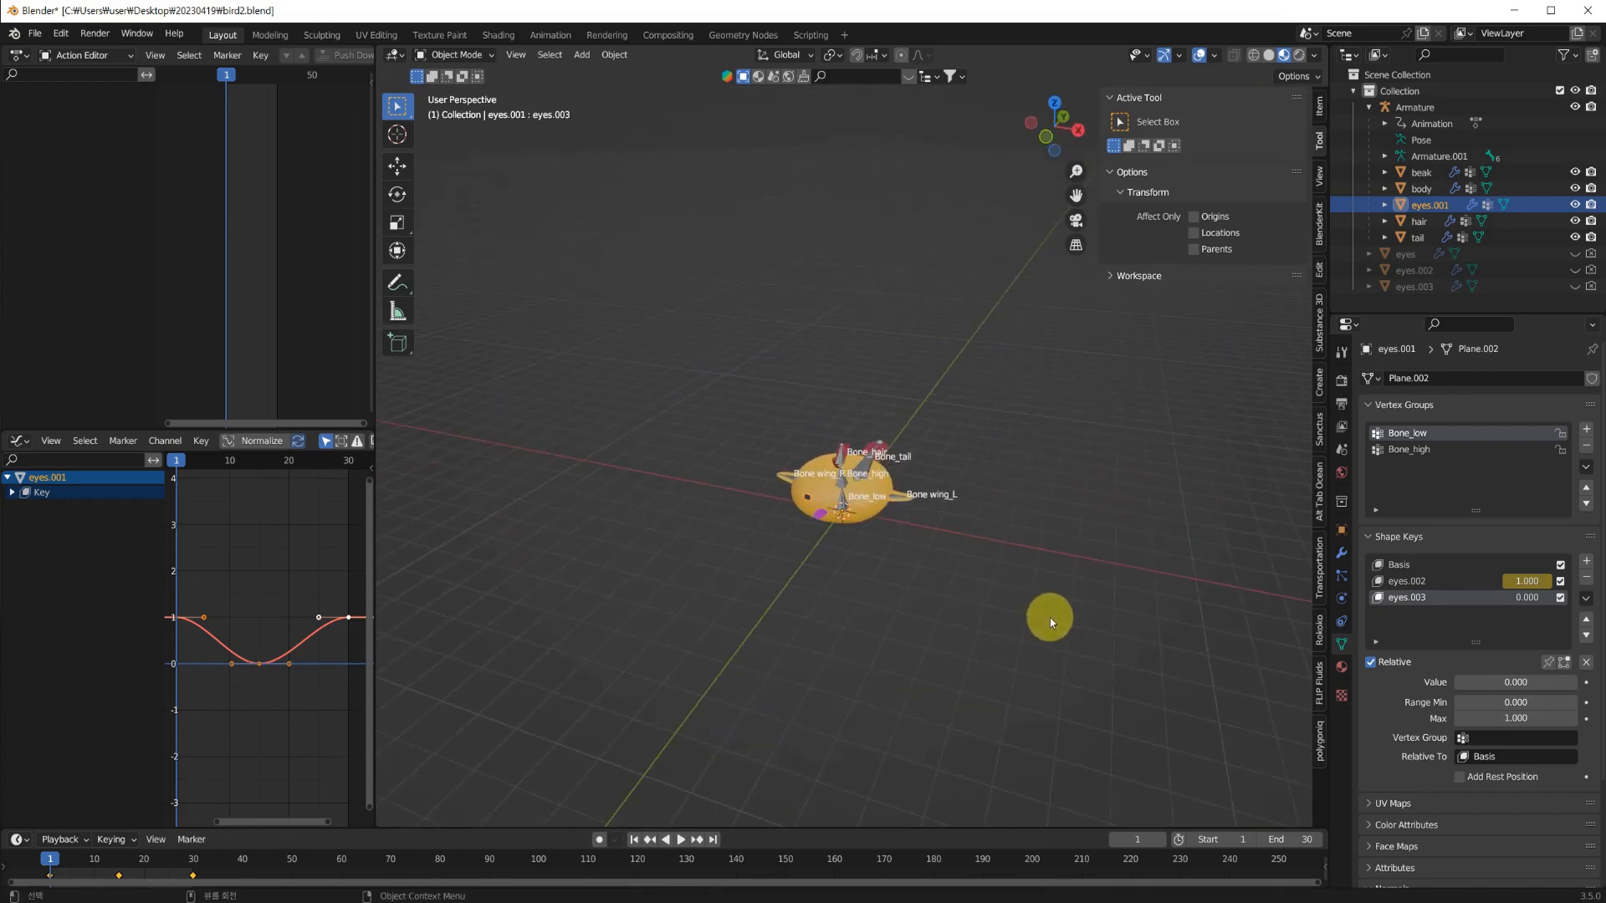
{"action": "key", "text": "shift+a"}
{"action": "left_click", "coordinate": [1063, 173]}
{"action": "type", "text": "s10"}
{"action": "key", "text": "Return"}
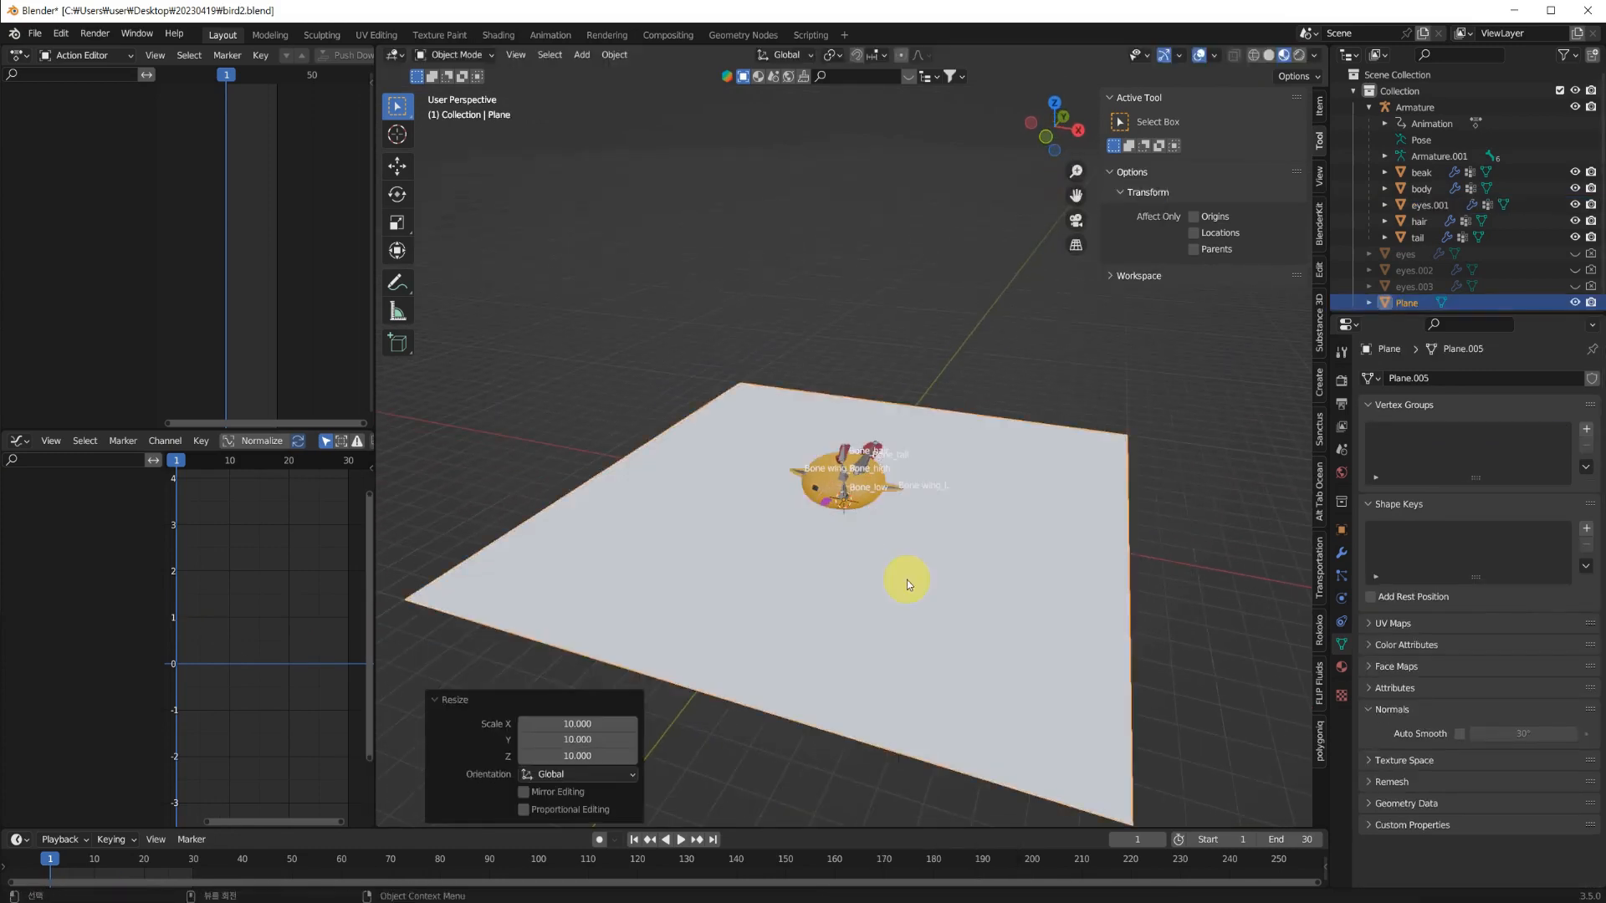
Extrude the plane's edge behind the bird straight up along Z as a wall and bevel the fold edge.
{"action": "middle_click_drag", "start_coordinate": [906, 580], "coordinate": [1097, 572]}
{"action": "key", "text": "Tab"}
{"action": "left_click", "coordinate": [1054, 500]}
{"action": "key", "text": "e"}
{"action": "key", "text": "z"}
{"action": "left_click", "coordinate": [1026, 222]}
{"action": "left_click", "coordinate": [1043, 506]}
{"action": "key", "text": "ctrl+b"}
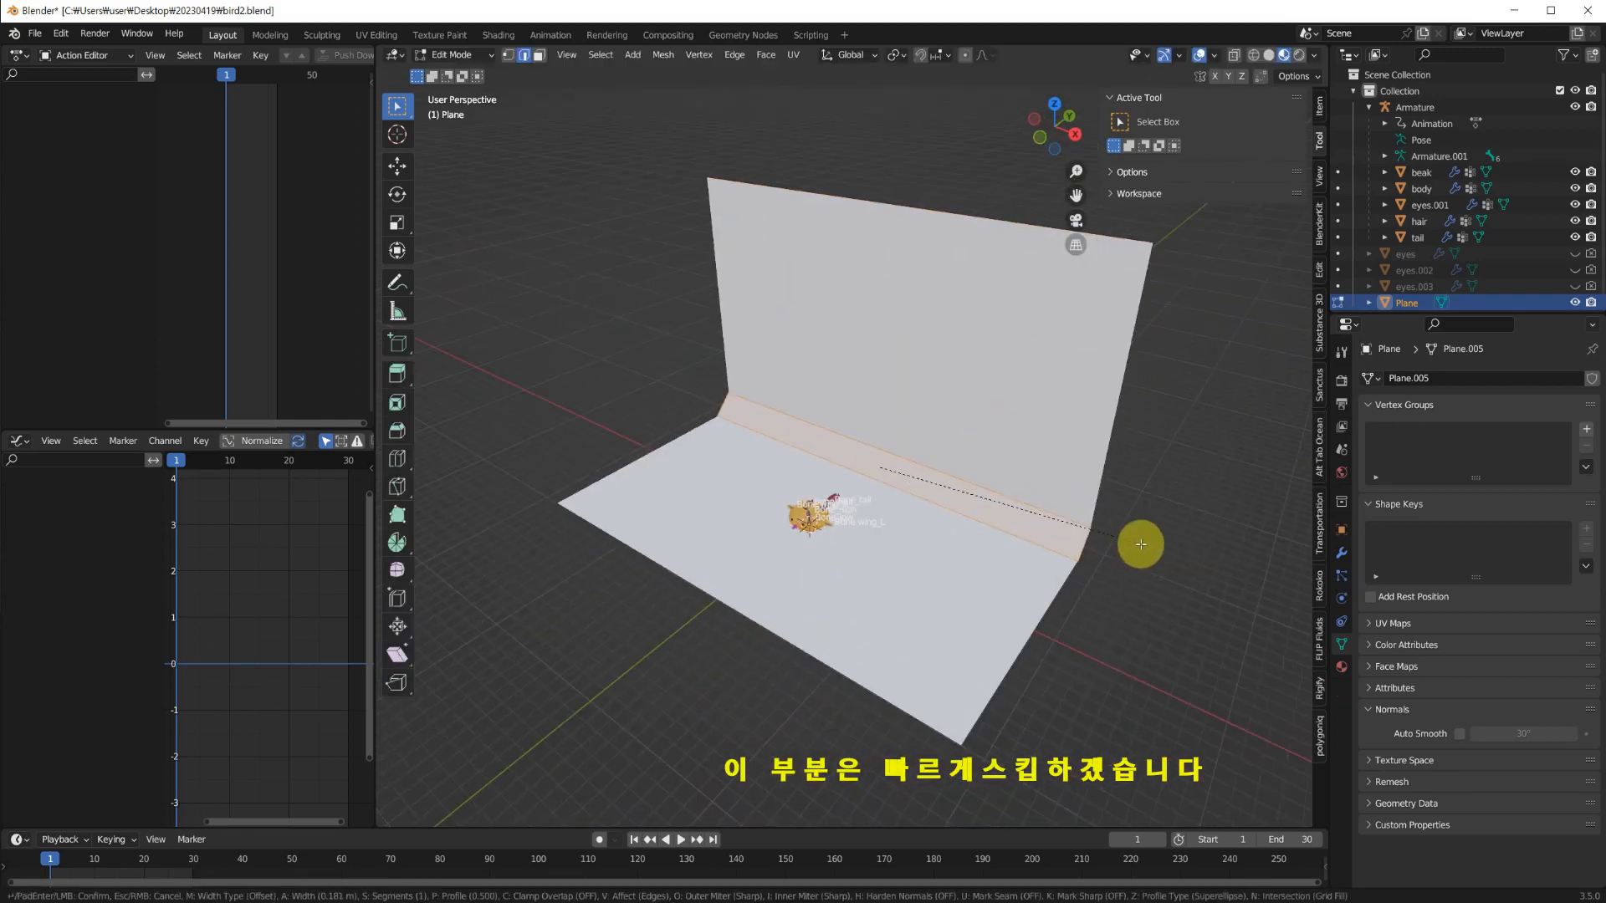
{"action": "left_click", "coordinate": [1087, 543]}
Return the beveled backdrop to Object Mode and apply Shade Smooth.
{"action": "middle_click_drag", "start_coordinate": [1039, 670], "coordinate": [1040, 563]}
{"action": "key", "text": "Tab"}
{"action": "right_click", "coordinate": [1046, 428]}
{"action": "left_click", "coordinate": [956, 505]}
{"action": "middle_click_drag", "start_coordinate": [956, 506], "coordinate": [992, 633]}
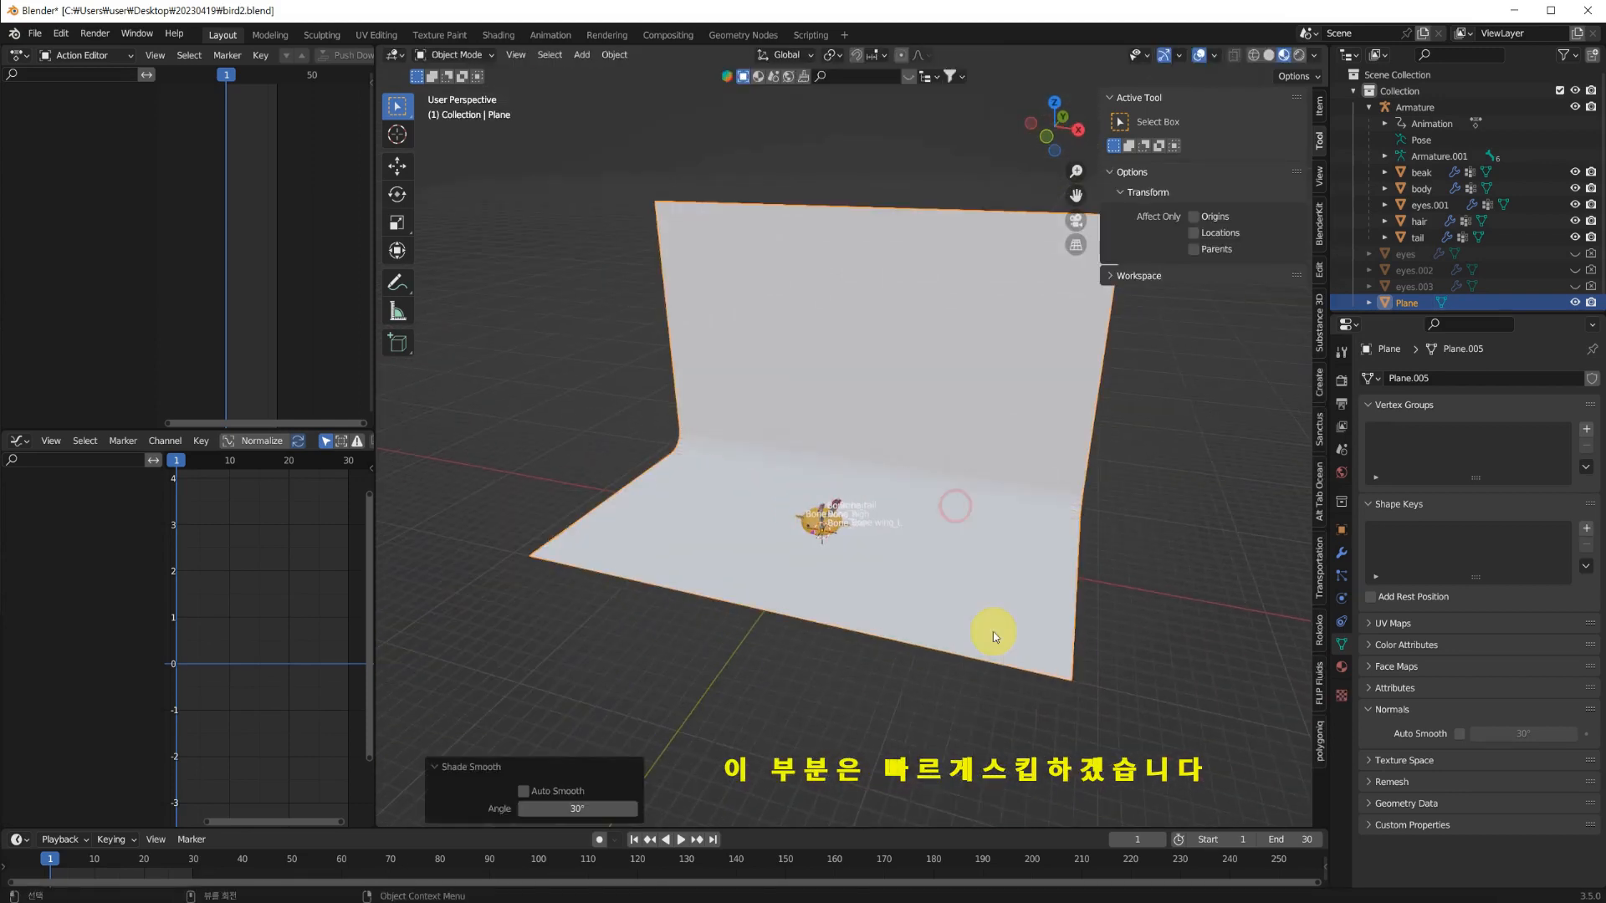
Give the backdrop plane a material with a light green base color.
{"action": "scroll", "coordinate": [837, 686], "scroll_direction": "up", "scroll_amount": 5}
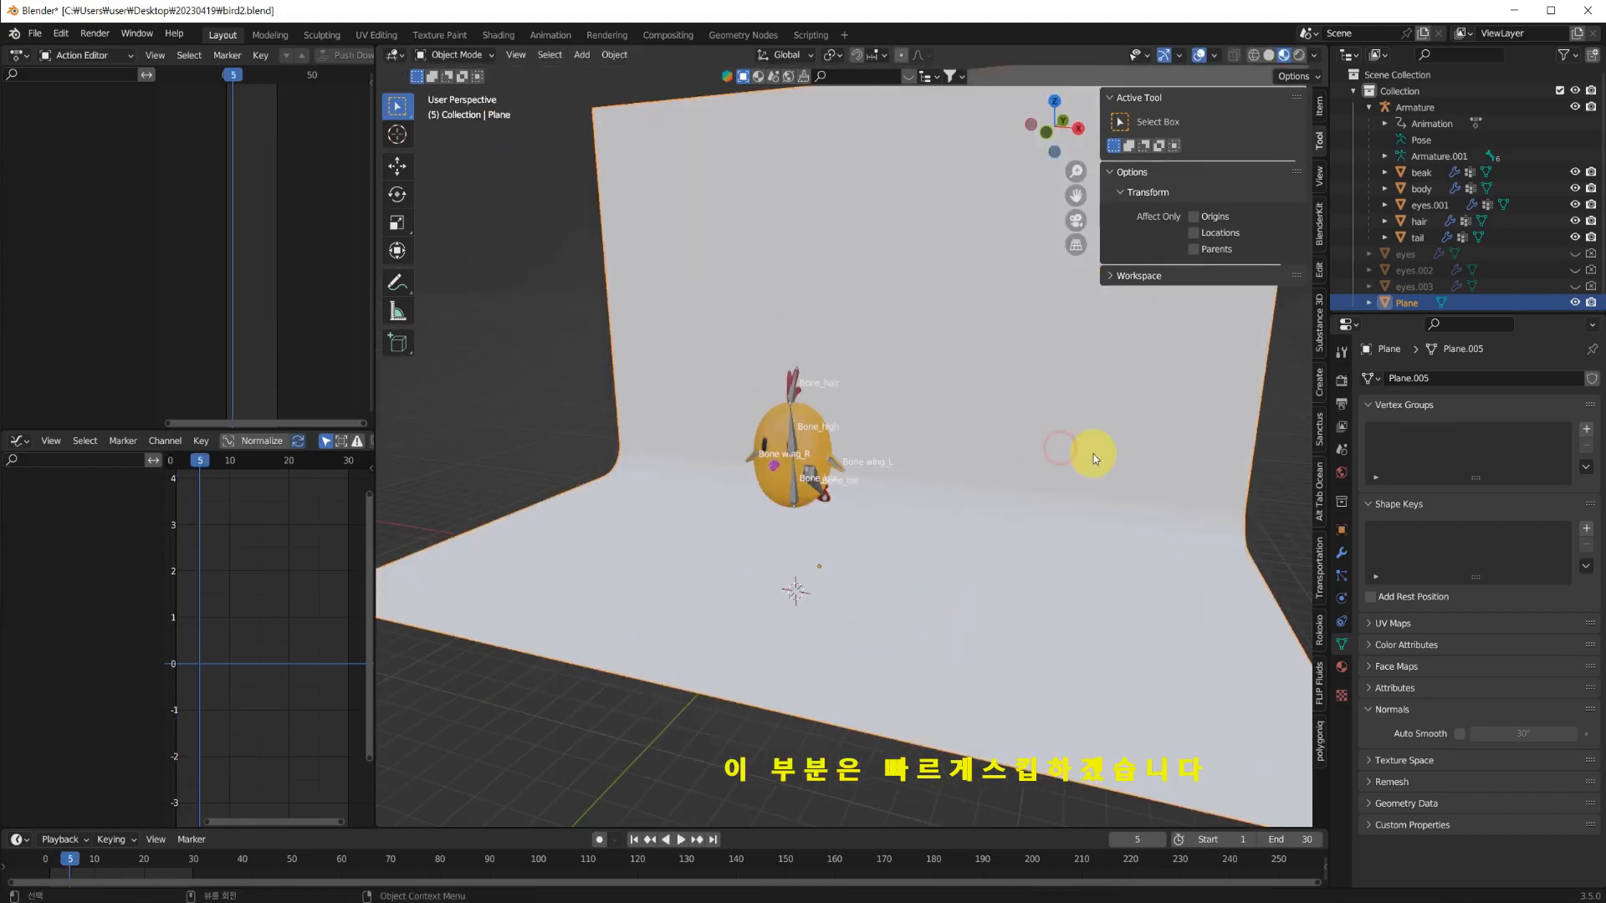
{"action": "left_click", "coordinate": [1342, 666]}
{"action": "left_click", "coordinate": [1514, 617]}
{"action": "left_click", "coordinate": [1531, 452]}
{"action": "middle_click_drag", "start_coordinate": [962, 586], "coordinate": [874, 644]}
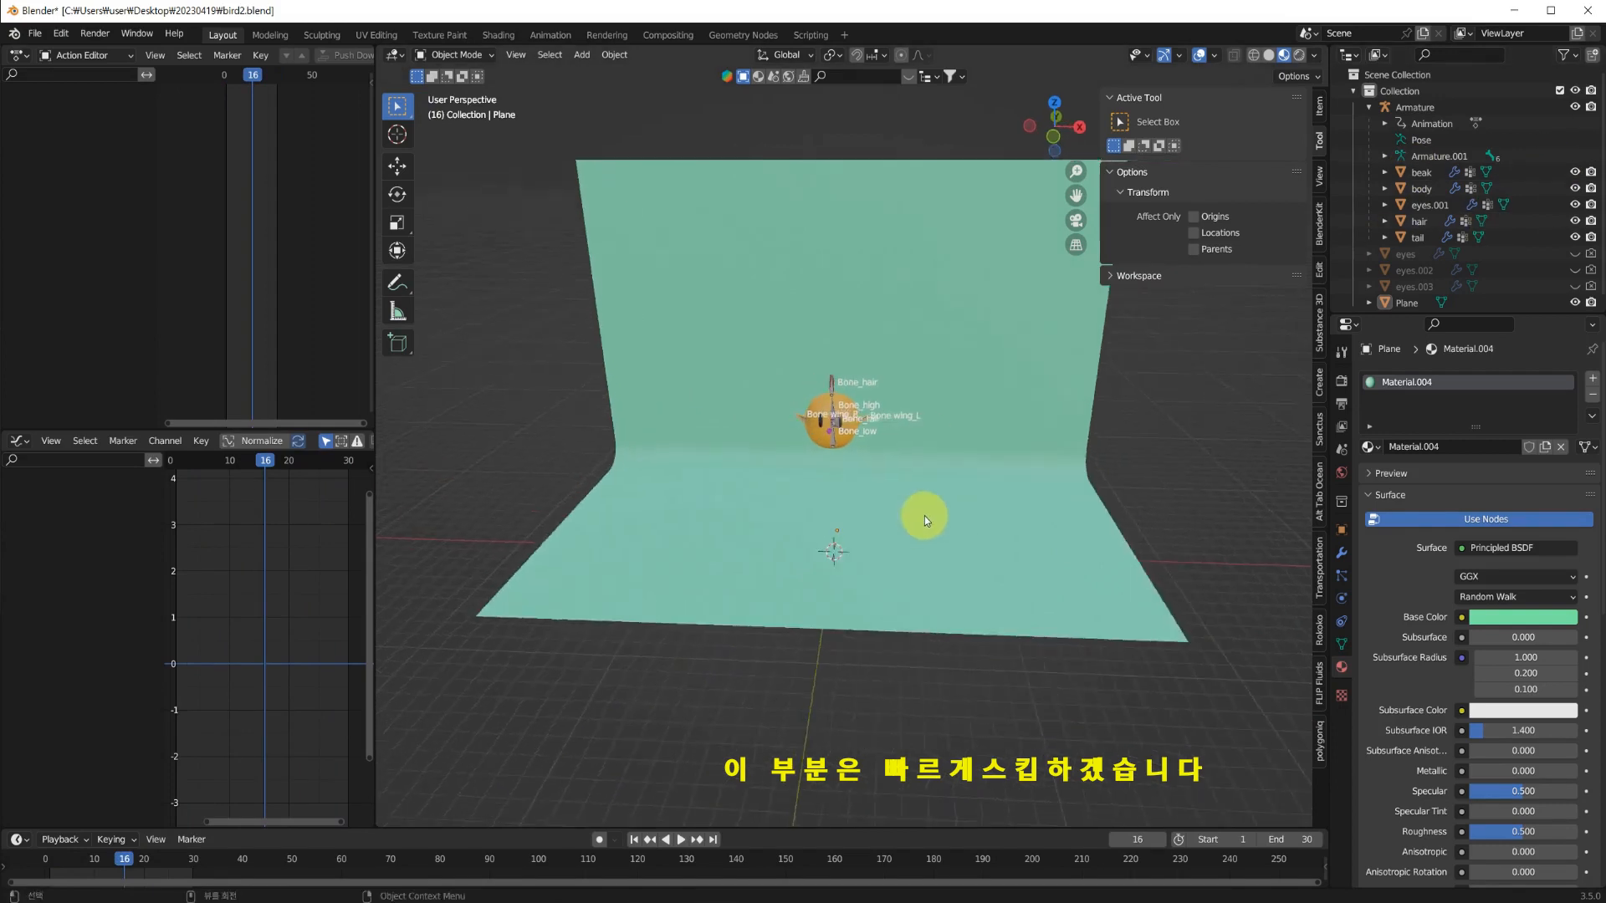
Add a camera and align it to the current front view of the bird.
{"action": "middle_click_drag", "start_coordinate": [925, 515], "coordinate": [930, 635]}
{"action": "key", "text": "shift+a"}
{"action": "left_click", "coordinate": [833, 776]}
{"action": "scroll", "coordinate": [878, 564], "scroll_direction": "up", "scroll_amount": 3}
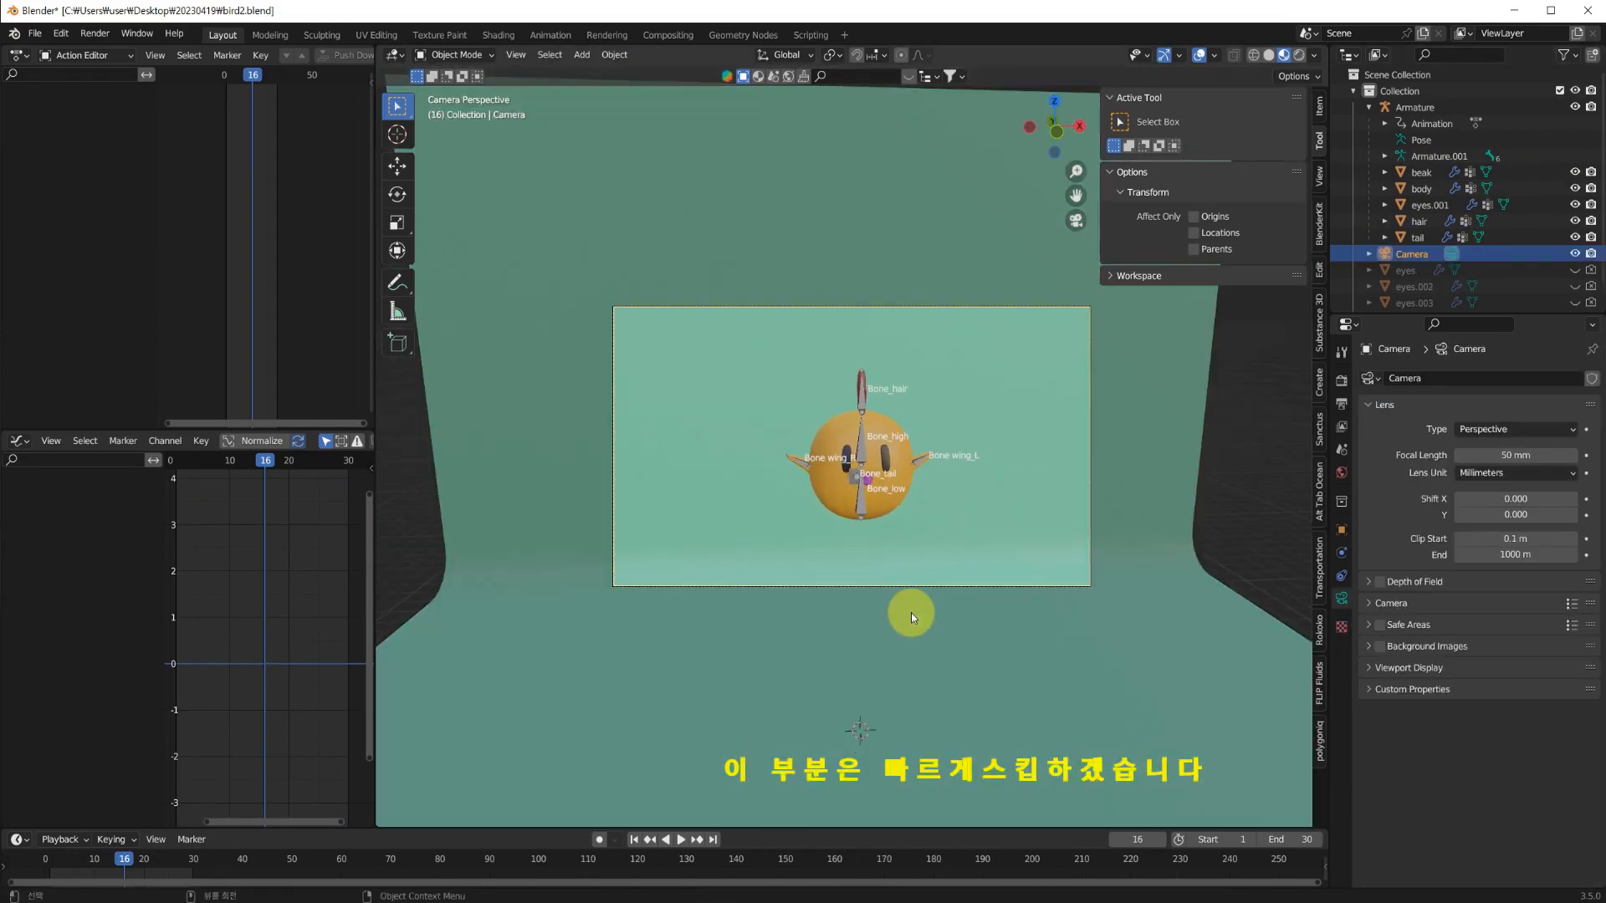
{"action": "key", "text": "ctrl+alt+KP_0"}
Lock the camera to the view, reframe the bird's jump with playback running, and unlock the camera again.
{"action": "left_click", "coordinate": [1321, 174]}
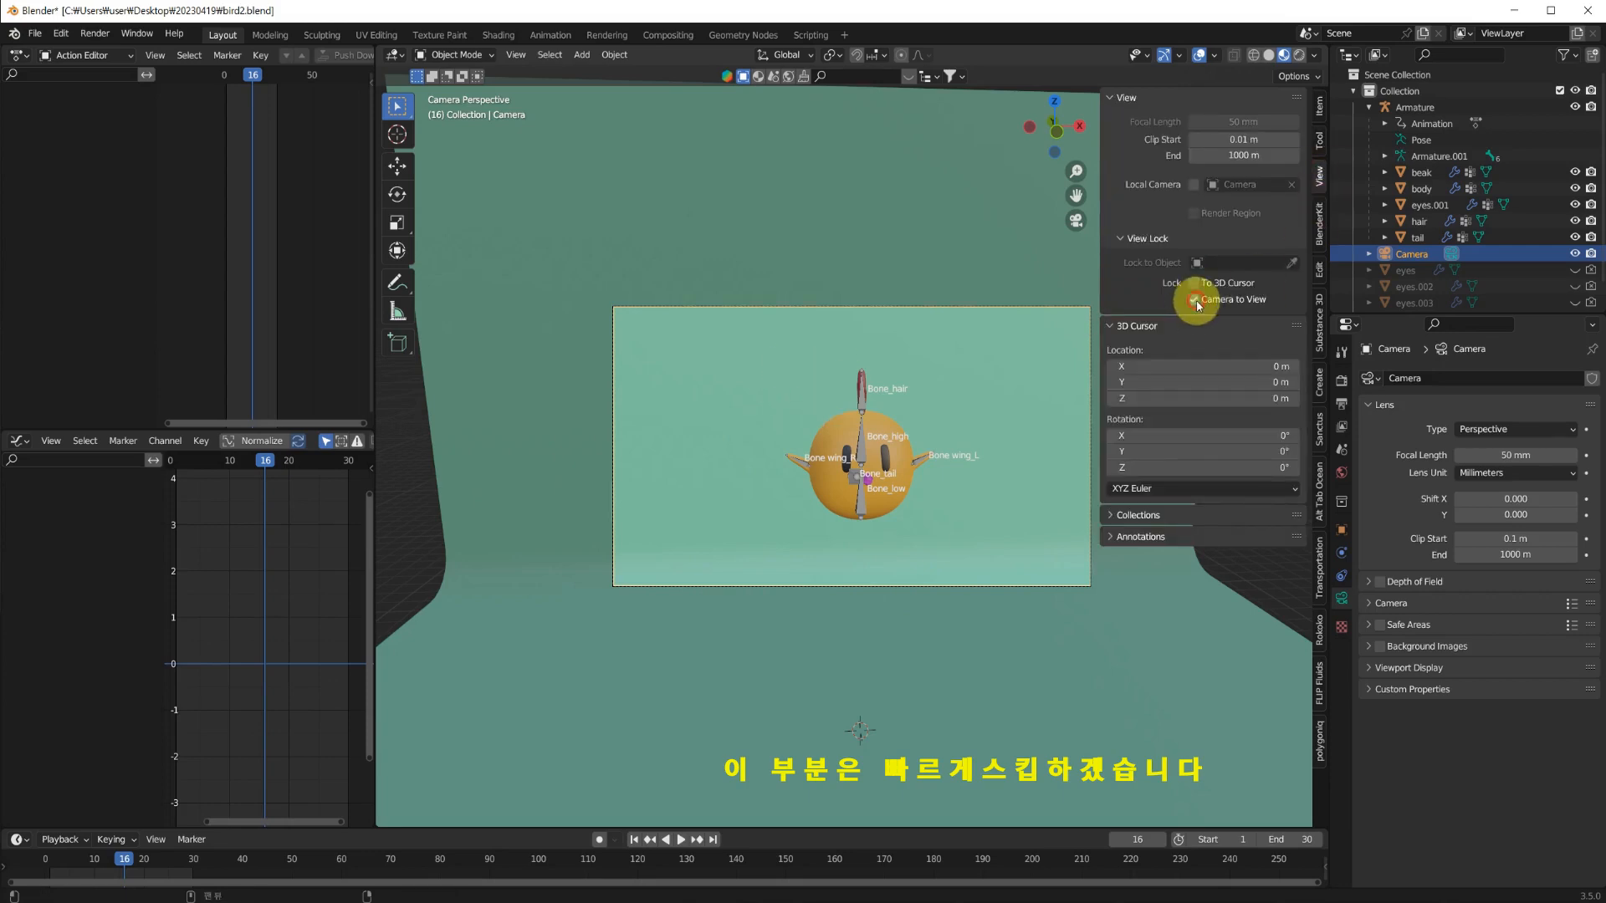
{"action": "middle_click_drag", "start_coordinate": [1000, 451], "coordinate": [1012, 497]}
{"action": "left_click", "coordinate": [1012, 497]}
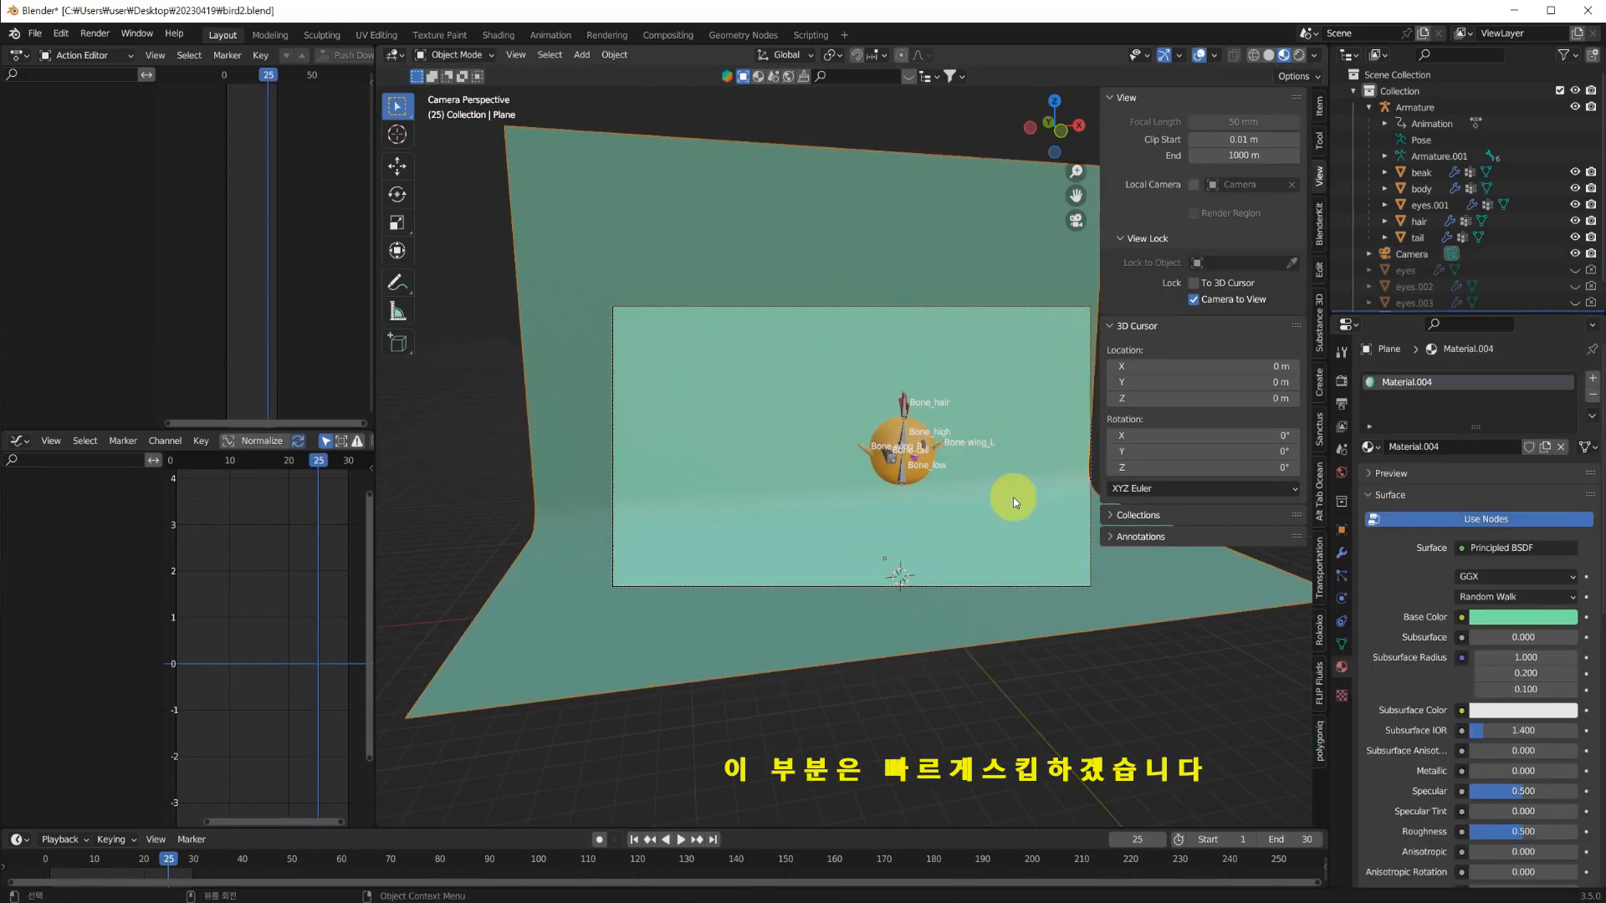
{"action": "key", "text": "space"}
{"action": "scroll", "coordinate": [888, 529], "scroll_direction": "up", "scroll_amount": 2}
{"action": "left_click", "coordinate": [1192, 303]}
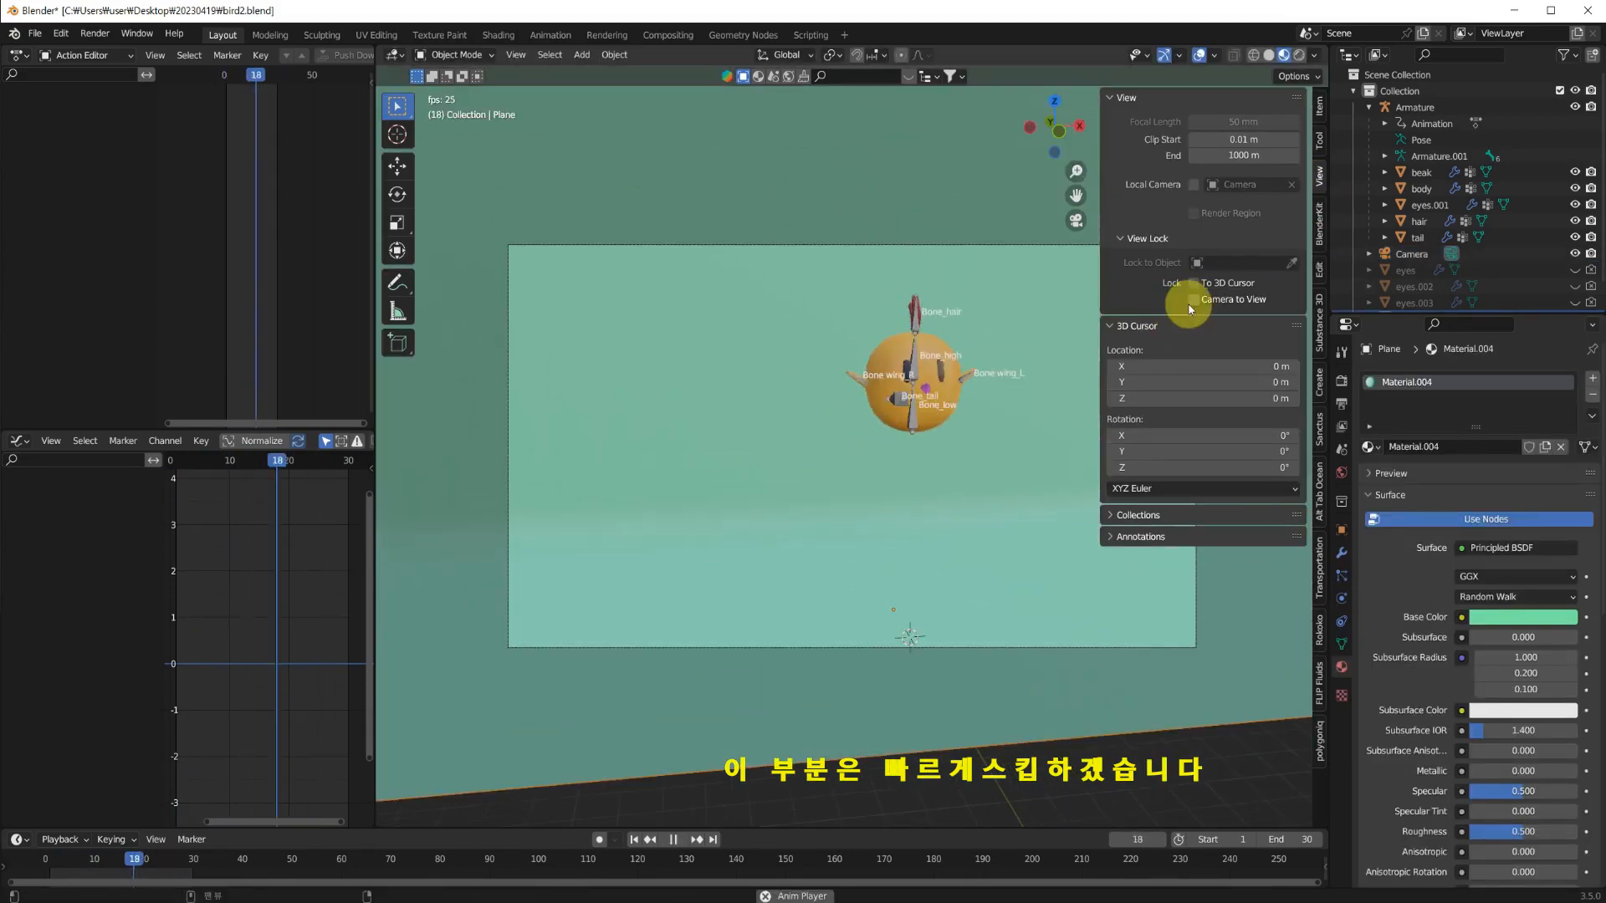
{"action": "key", "text": "n"}
{"action": "middle_click_drag", "start_coordinate": [1027, 494], "coordinate": [1034, 496]}
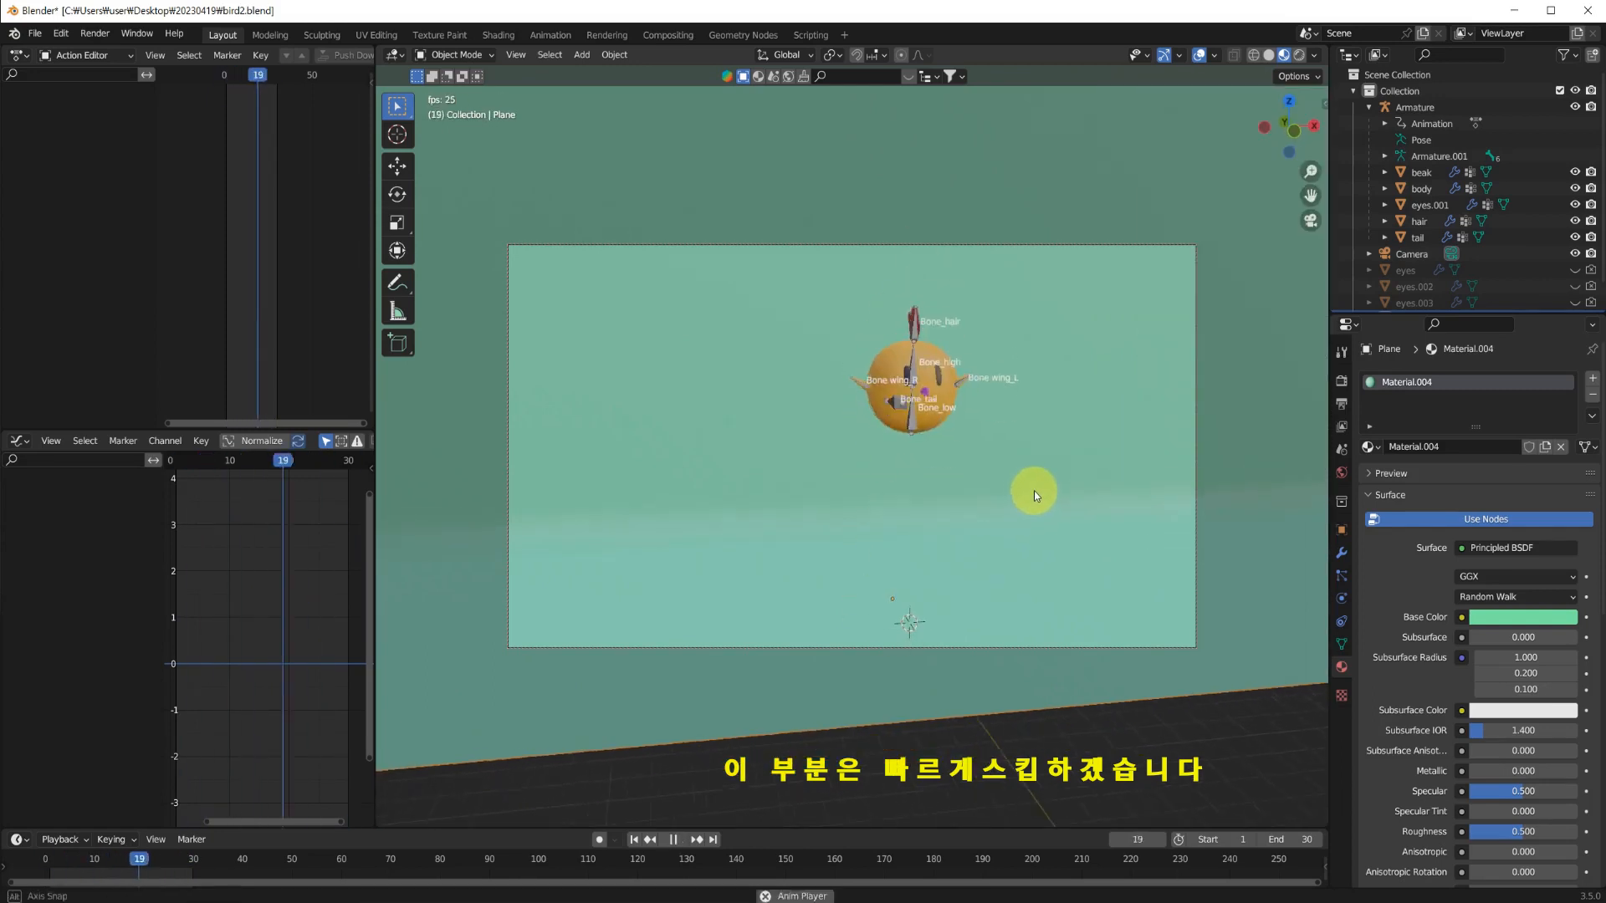
{"action": "key", "text": "space"}
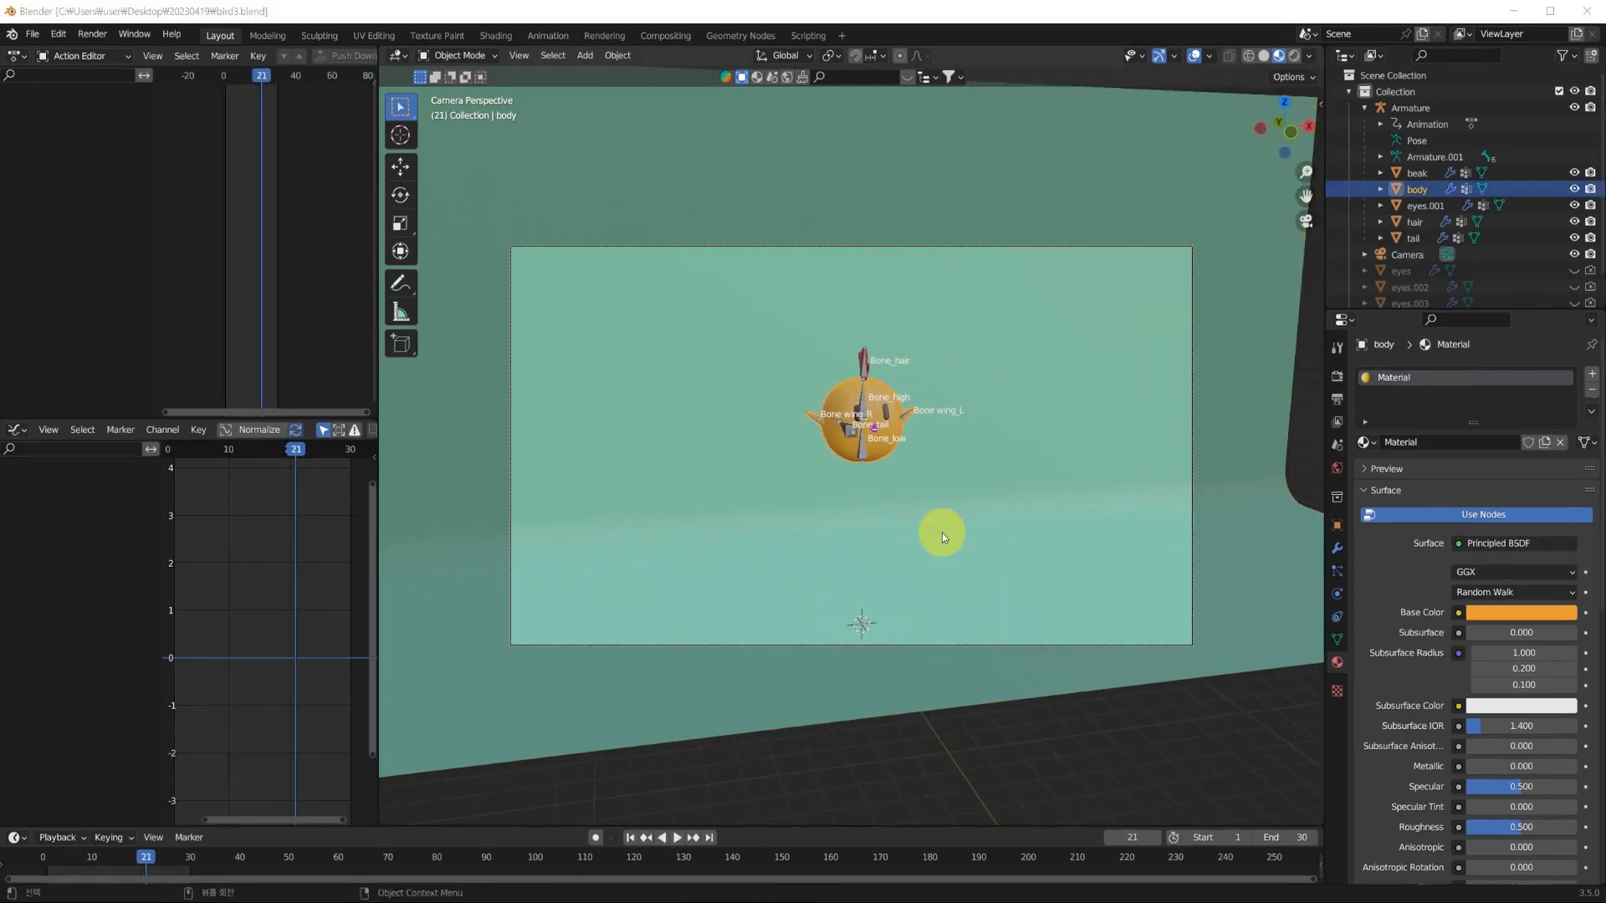
Select the backdrop plane, play the jump through the camera and hide the plane in the viewport.
{"action": "left_click", "coordinate": [942, 533]}
{"action": "key", "text": "space"}
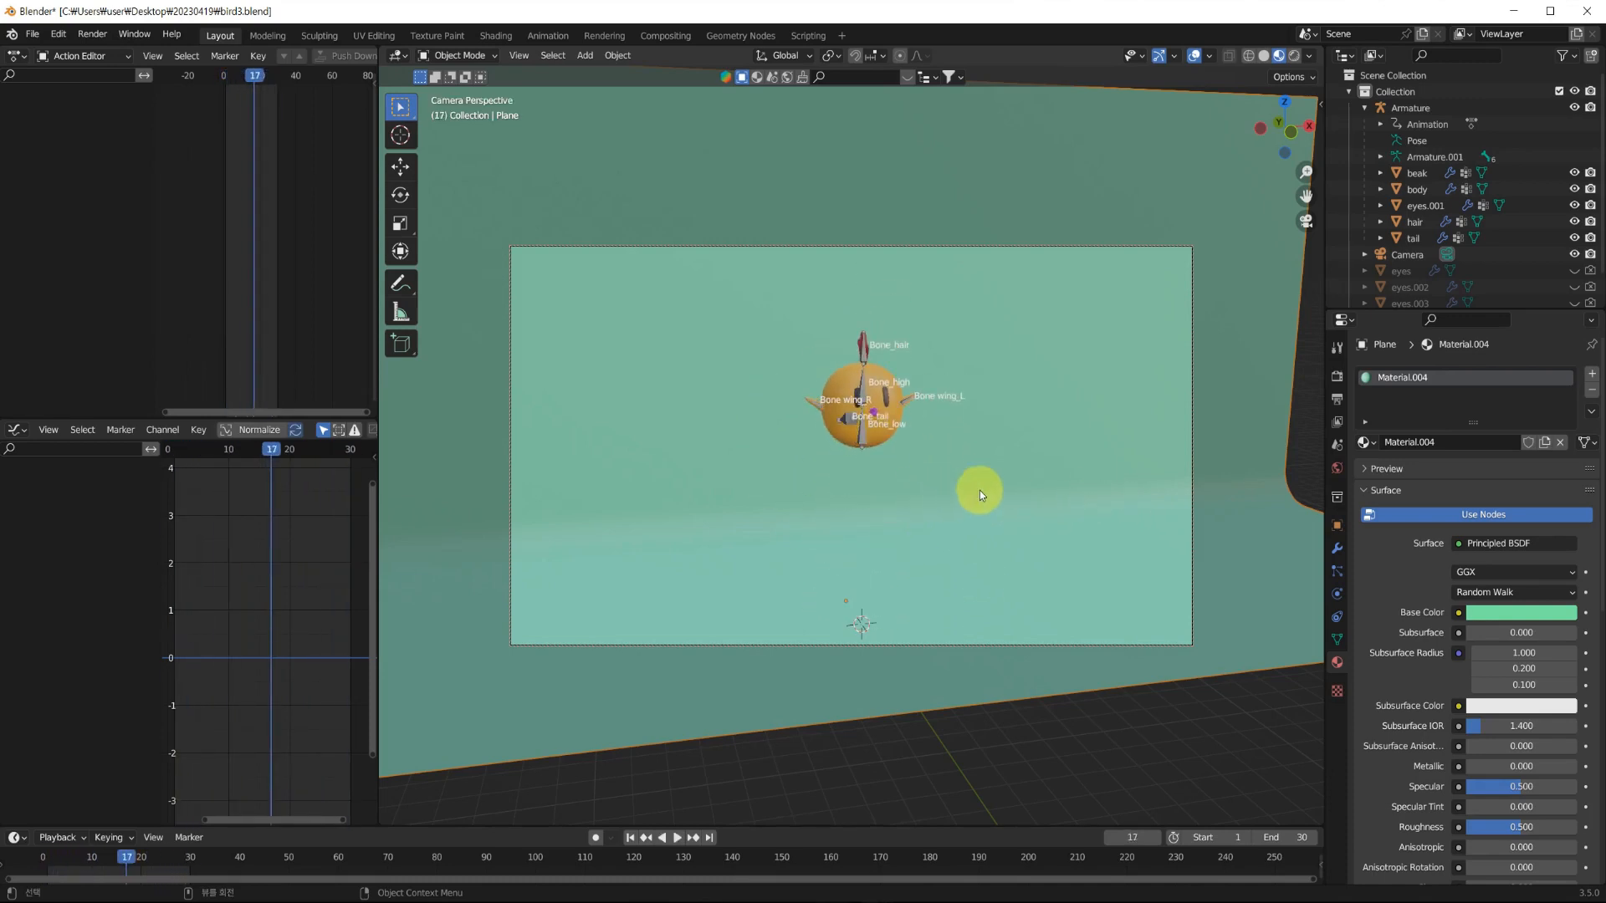
{"action": "key", "text": "h"}
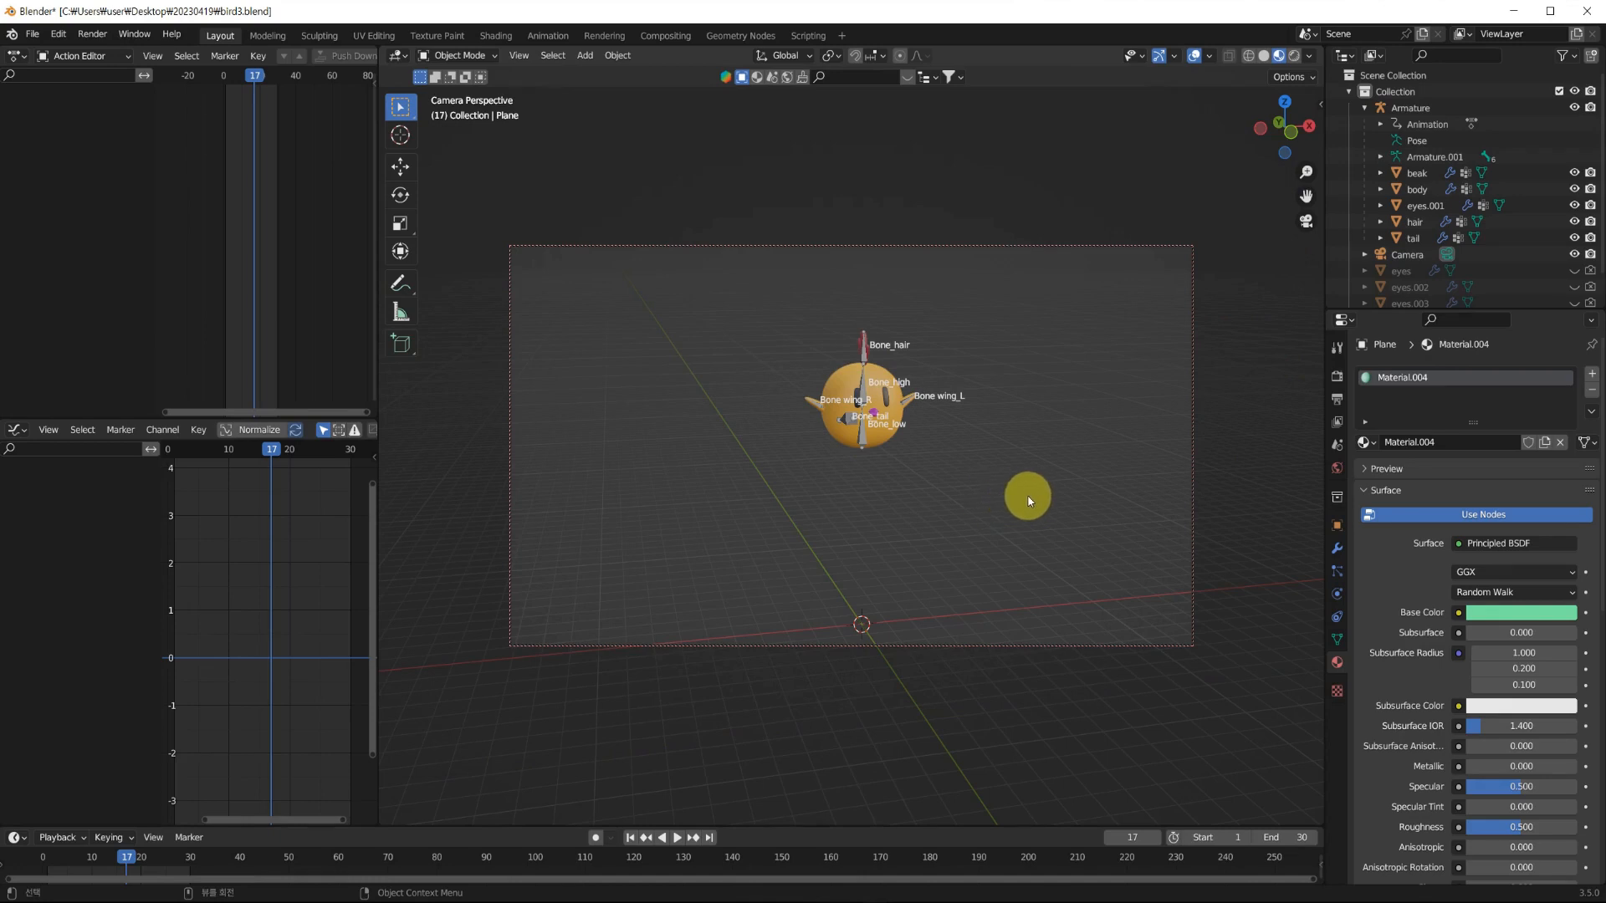
Set the scene's end frame to 60 and play the longer range from a perspective view outside the camera.
{"action": "middle_click_drag", "start_coordinate": [1027, 495], "coordinate": [825, 594]}
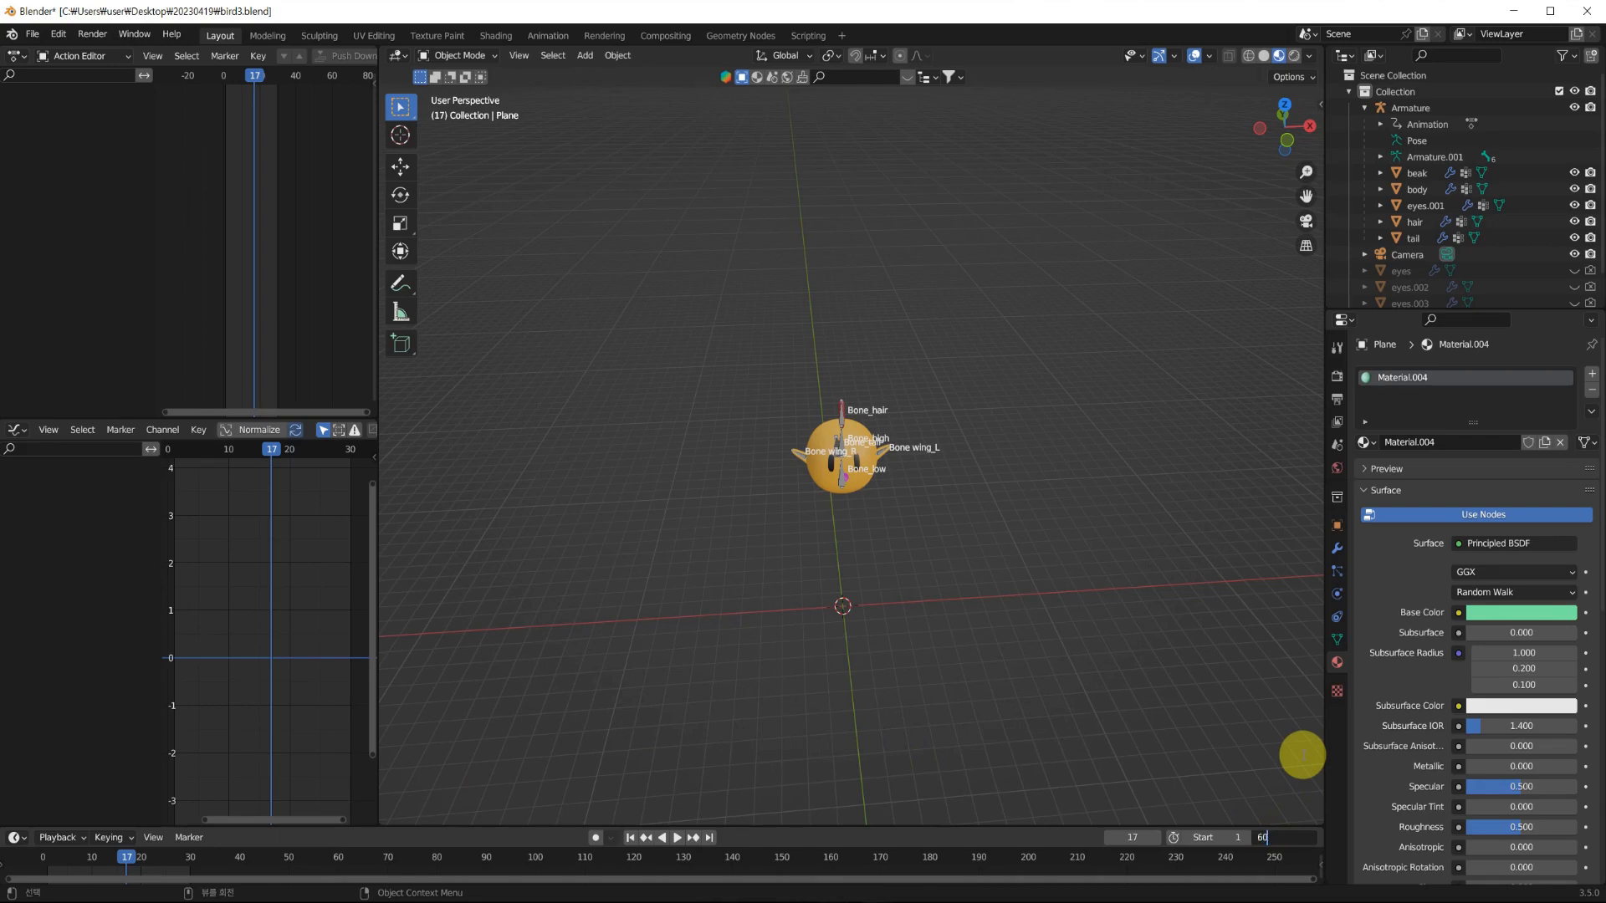
{"action": "key", "text": "Return"}
{"action": "middle_click_drag", "start_coordinate": [986, 597], "coordinate": [1020, 584]}
{"action": "key", "text": "space"}
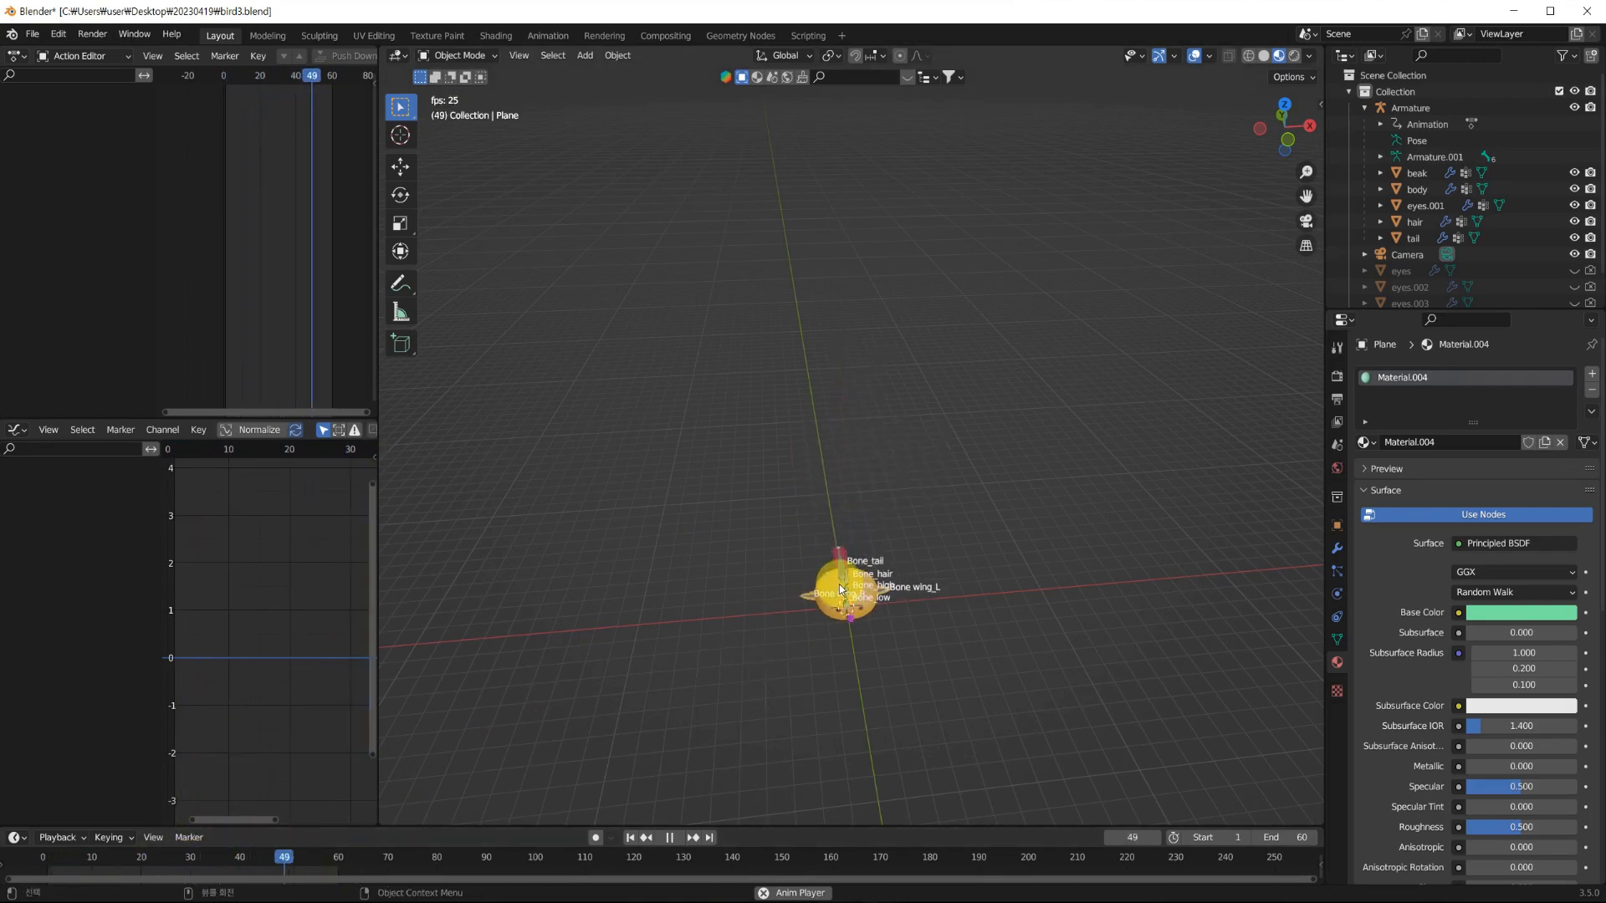
{"action": "key", "text": "Escape"}
{"action": "scroll", "coordinate": [868, 642], "scroll_direction": "up", "scroll_amount": 4}
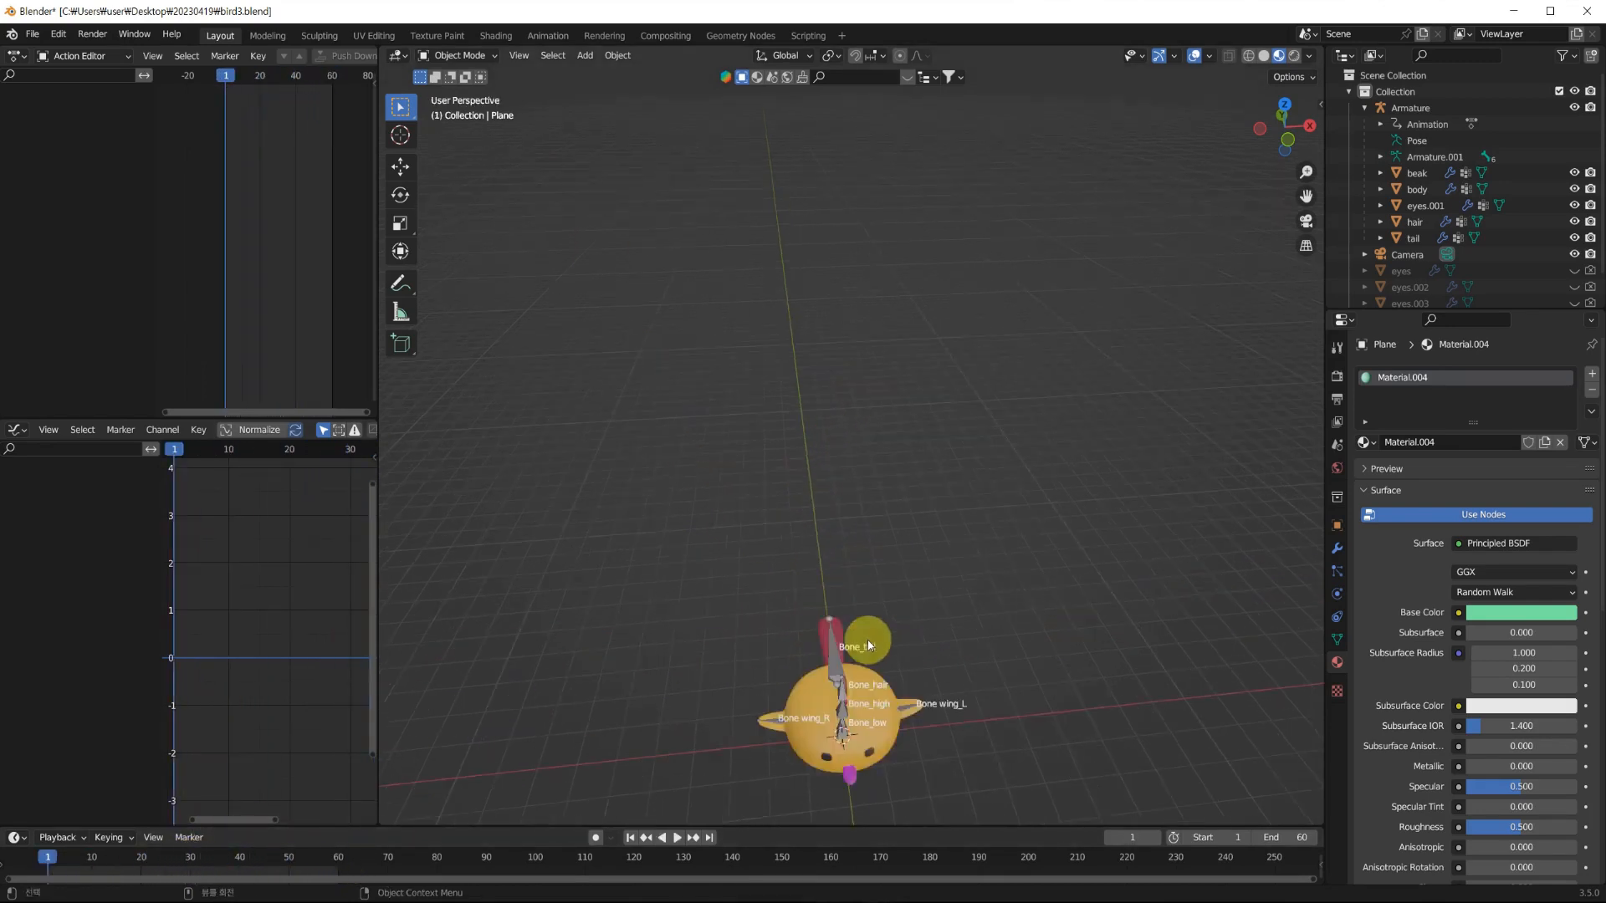
Select the bird's armature, enter Pose Mode, select all its bones and enlarge the timeline area.
{"action": "middle_click_drag", "start_coordinate": [907, 704], "coordinate": [899, 578], "text": "shift"}
{"action": "middle_click_drag", "start_coordinate": [899, 577], "coordinate": [878, 579]}
{"action": "scroll", "coordinate": [843, 477], "scroll_direction": "up", "scroll_amount": 3}
{"action": "left_click", "coordinate": [841, 458]}
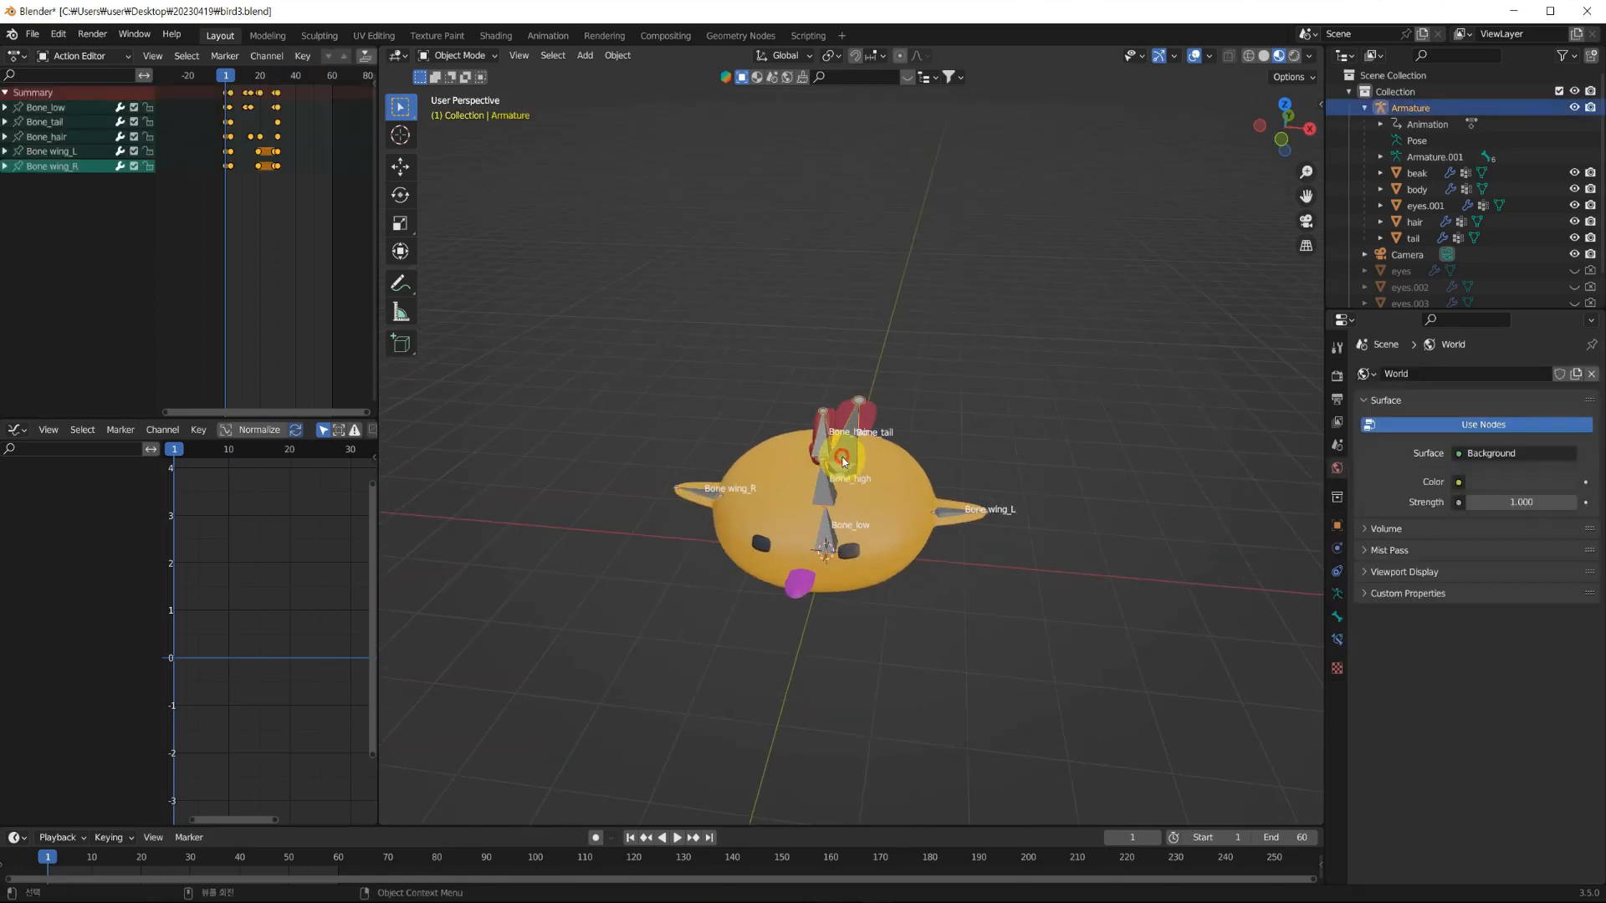
{"action": "middle_click_drag", "start_coordinate": [1022, 559], "coordinate": [1050, 572]}
{"action": "key", "text": "ctrl+Tab"}
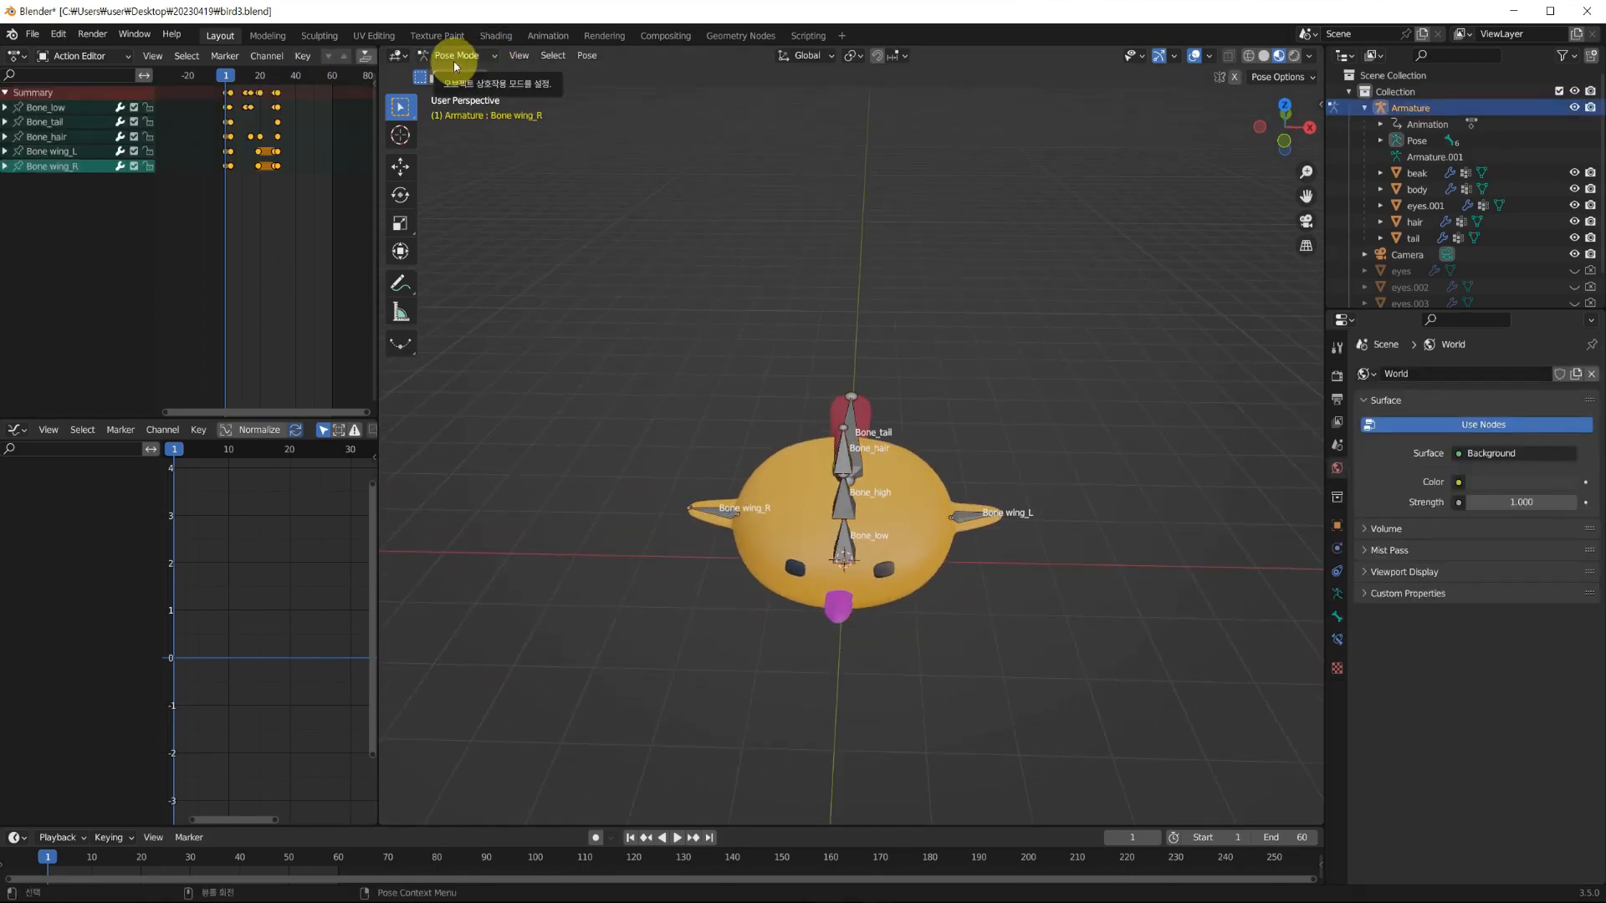
{"action": "middle_click_drag", "start_coordinate": [664, 350], "coordinate": [1006, 585]}
{"action": "key", "text": "a"}
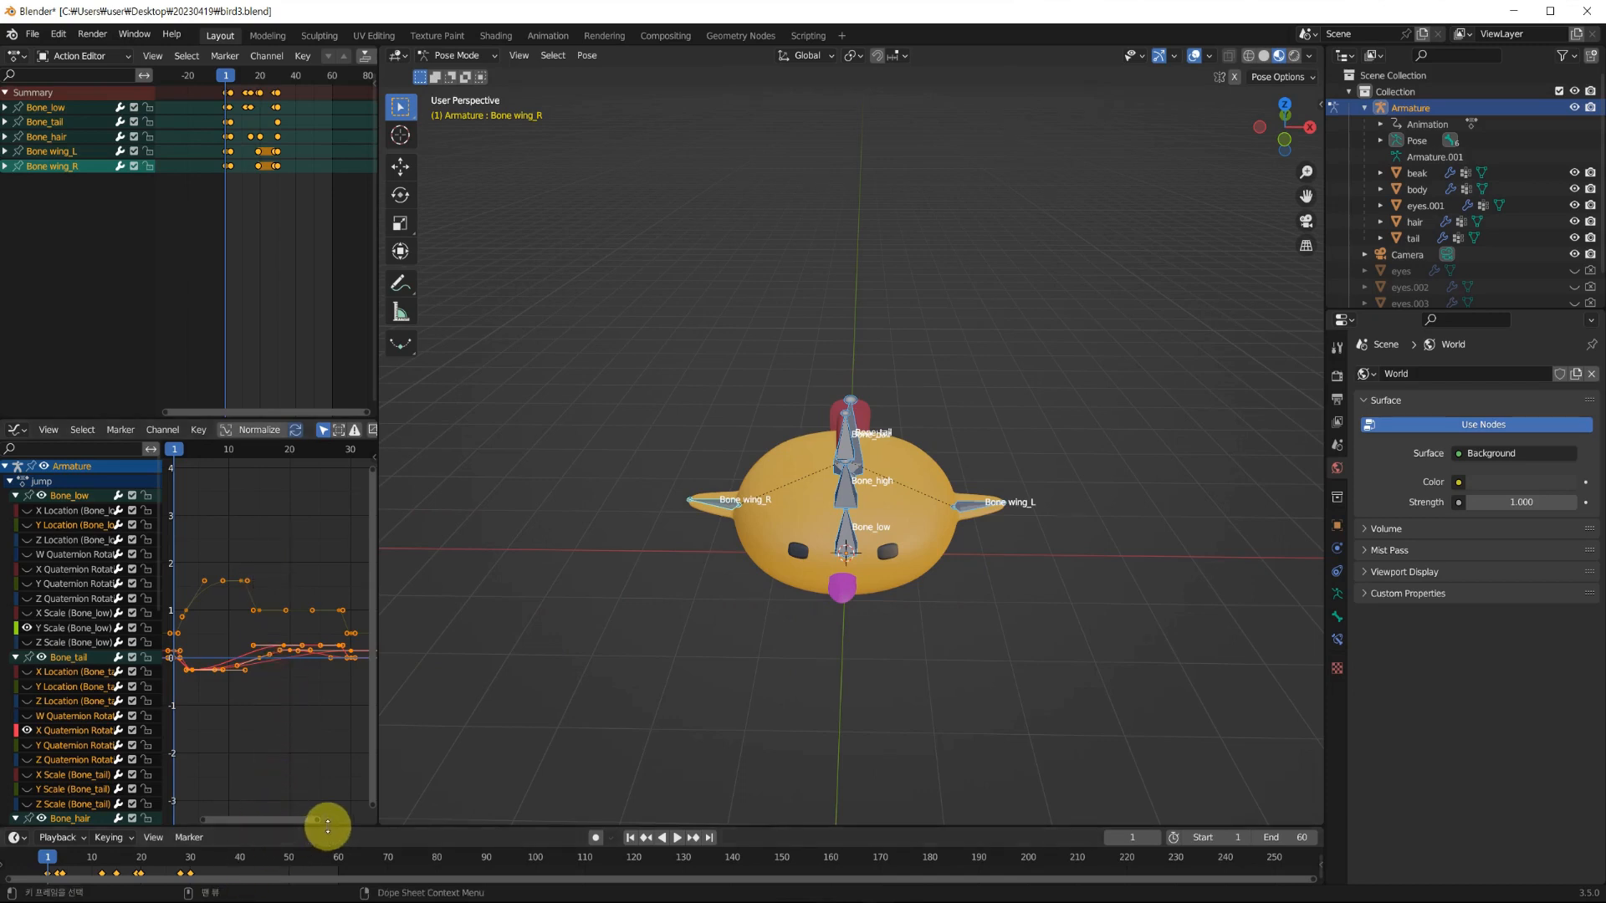
{"action": "left_click_drag", "start_coordinate": [327, 826], "coordinate": [323, 790]}
{"action": "key", "text": "g"}
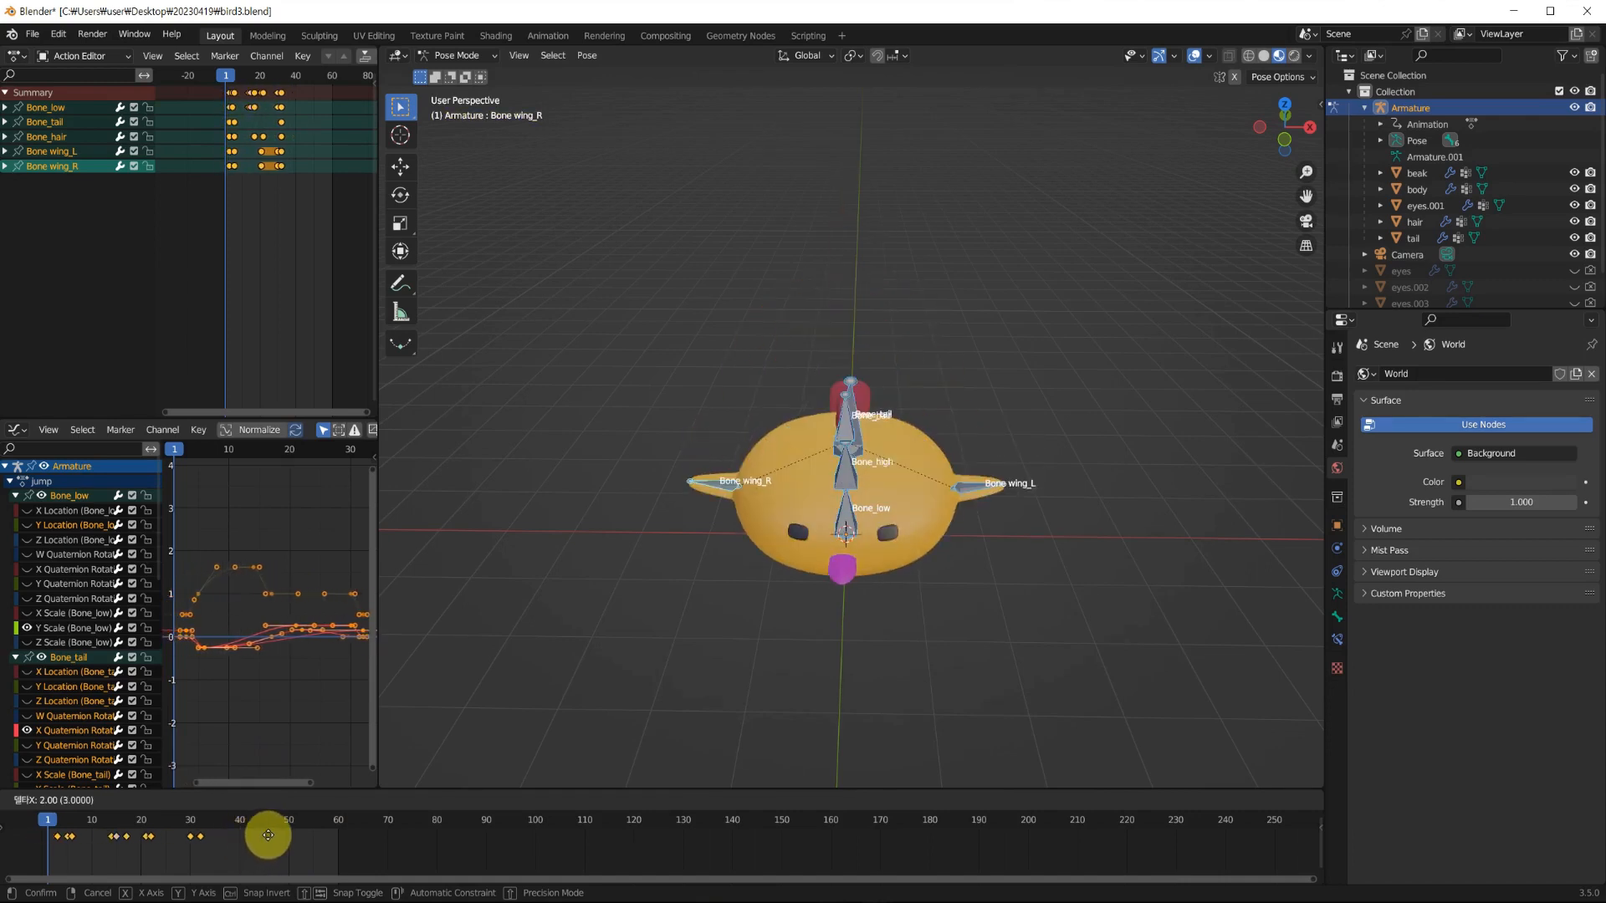
{"action": "right_click", "coordinate": [272, 836]}
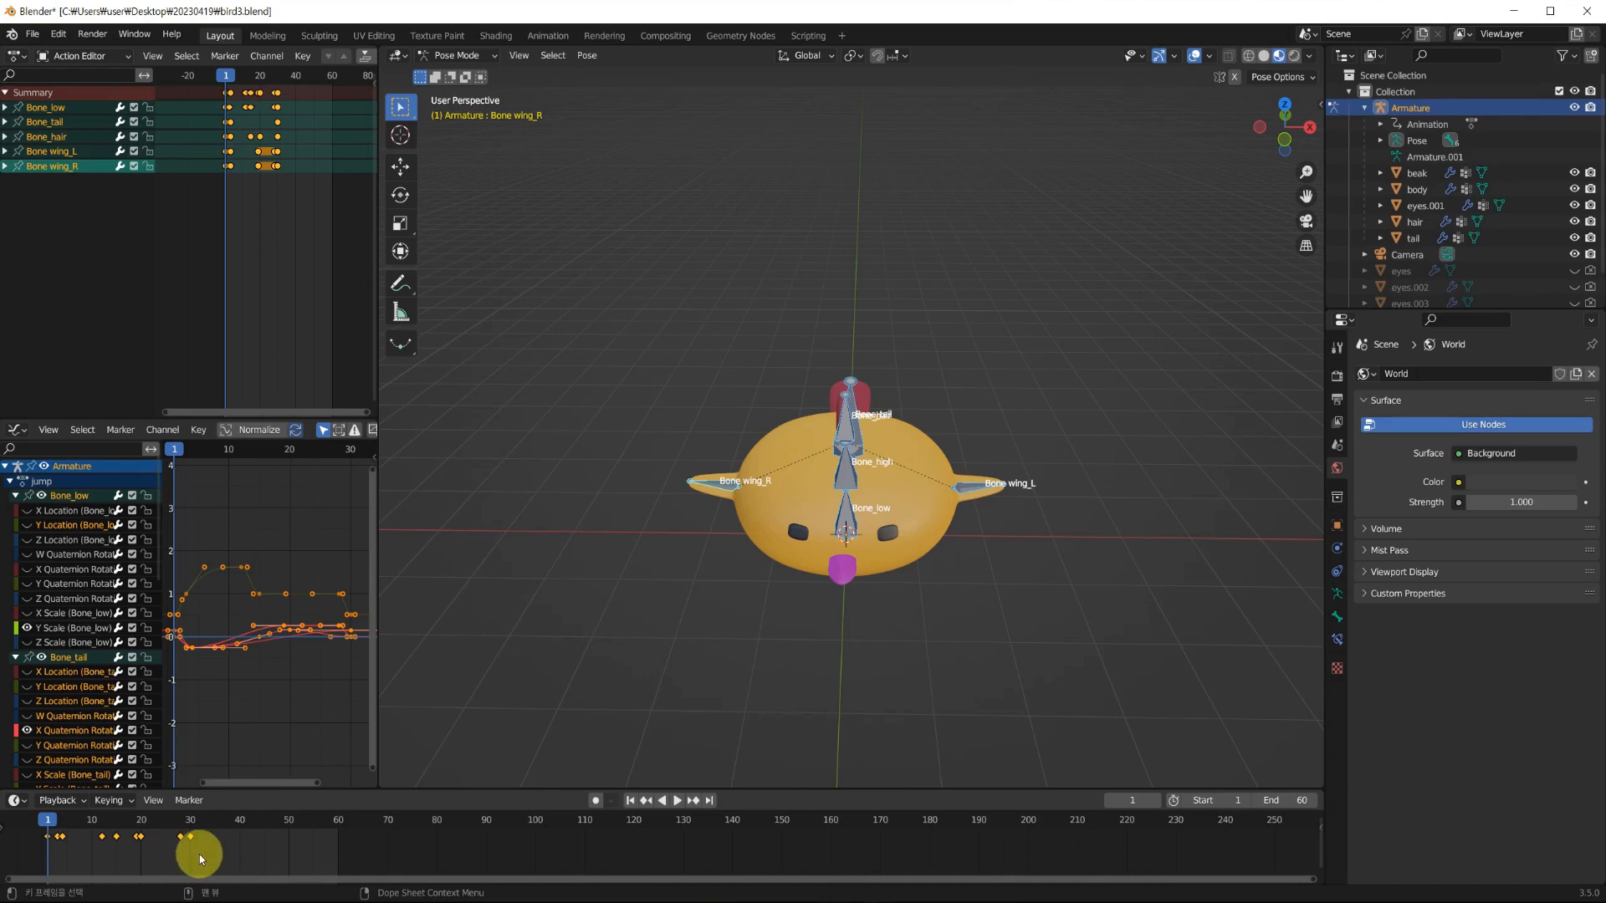
{"action": "key", "text": "g"}
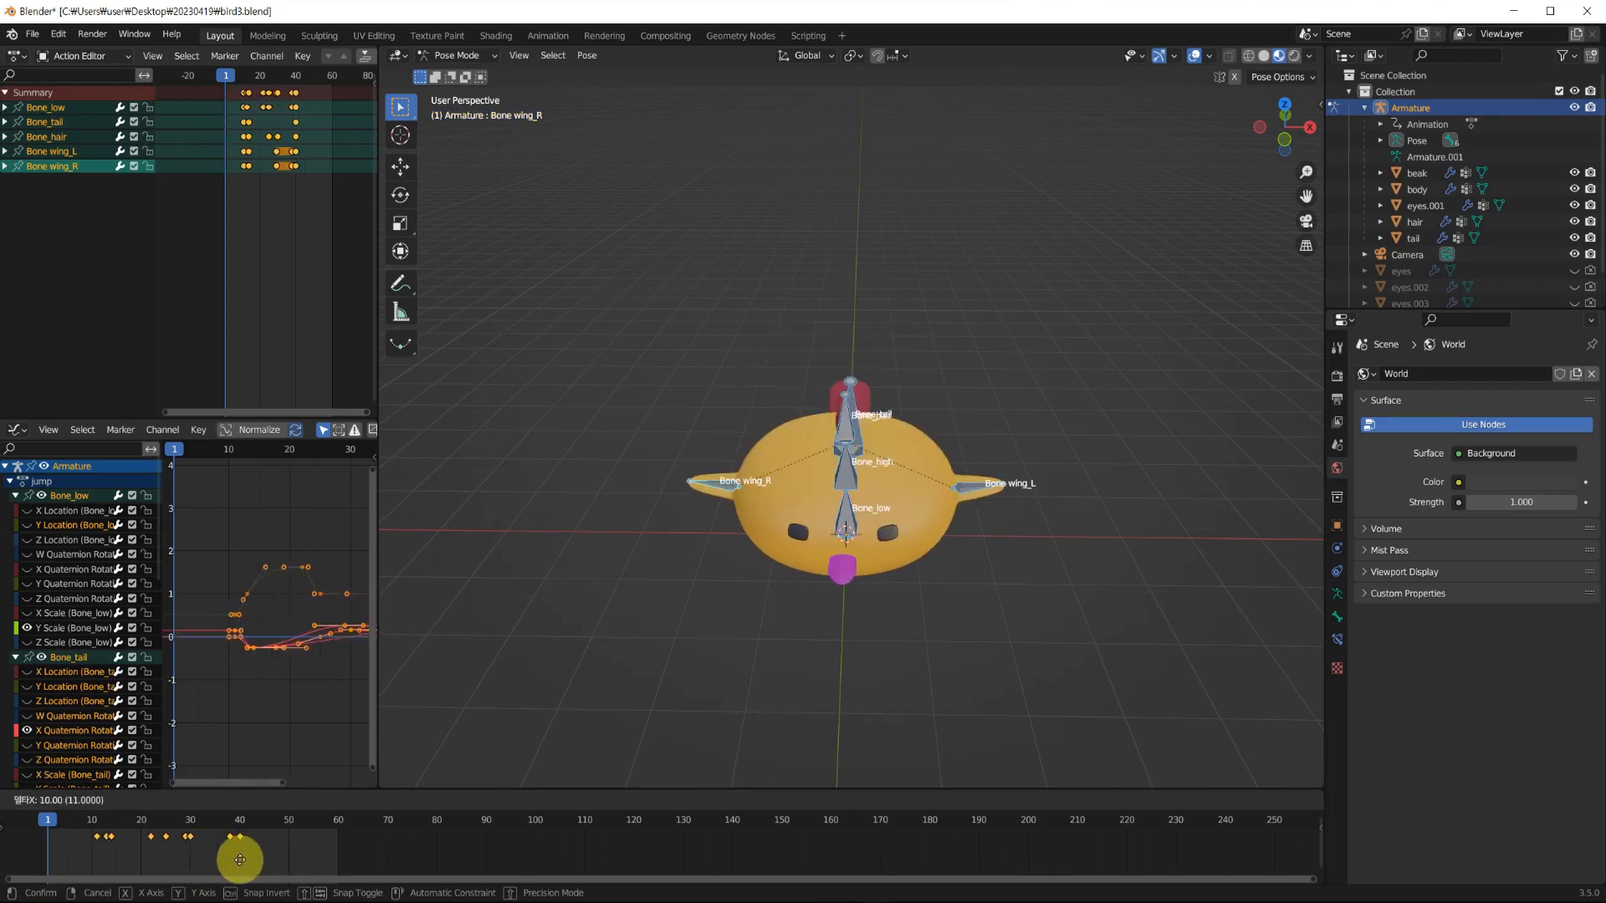
{"action": "right_click", "coordinate": [236, 860]}
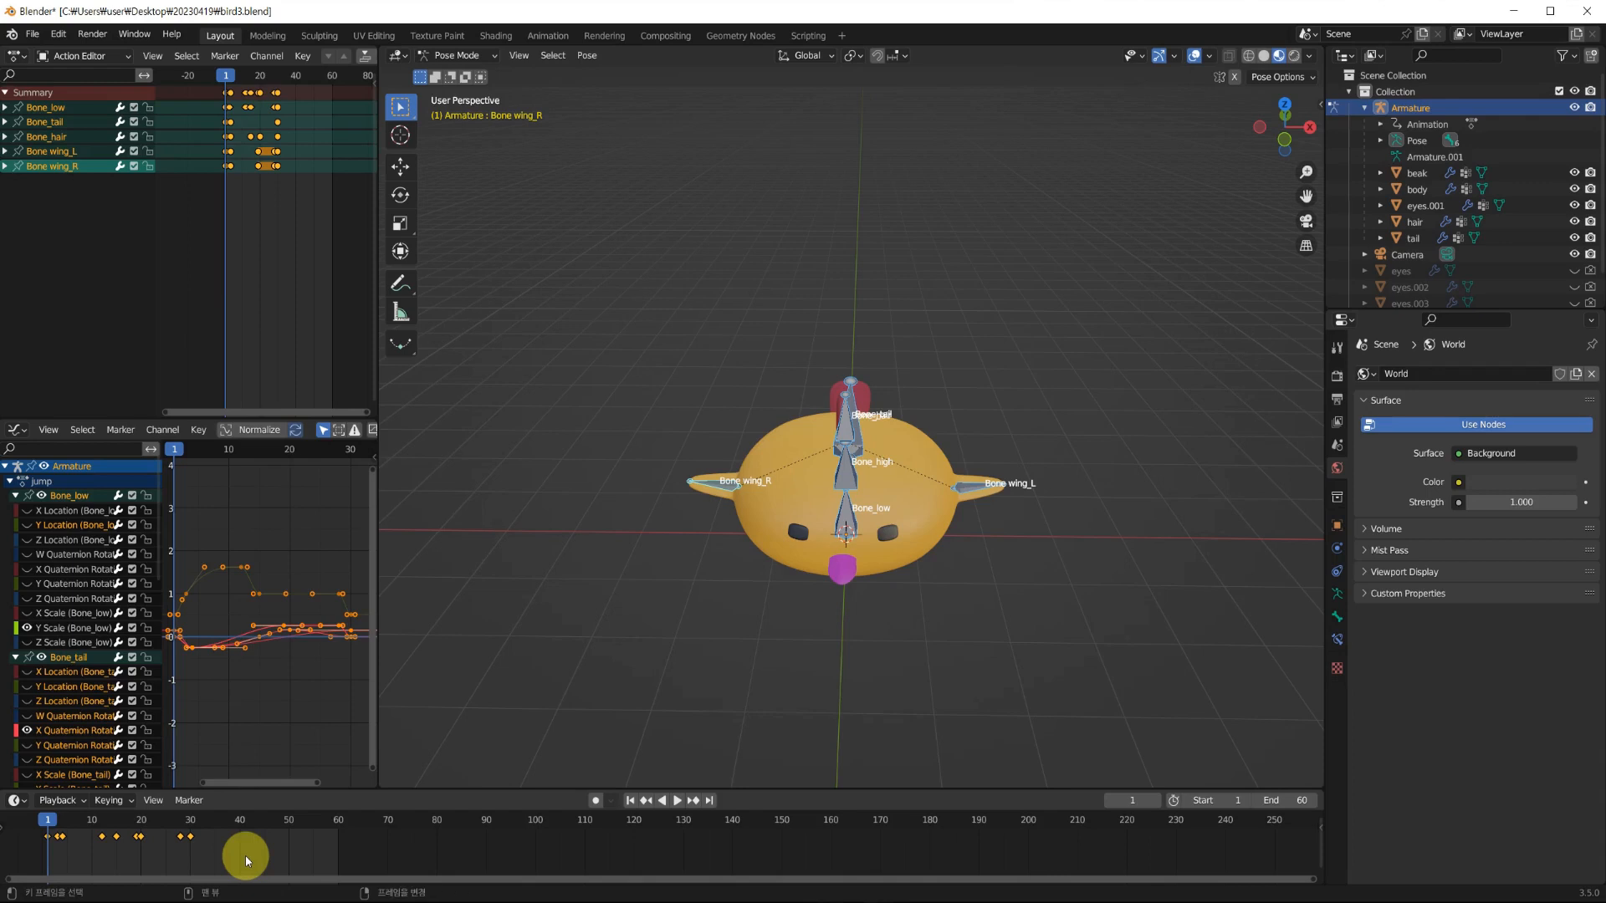
Set the extrapolation of all the selected jump keyframes to Make Cyclic (F-Modifier) and inspect the repeating curves.
{"action": "key", "text": "shift+e"}
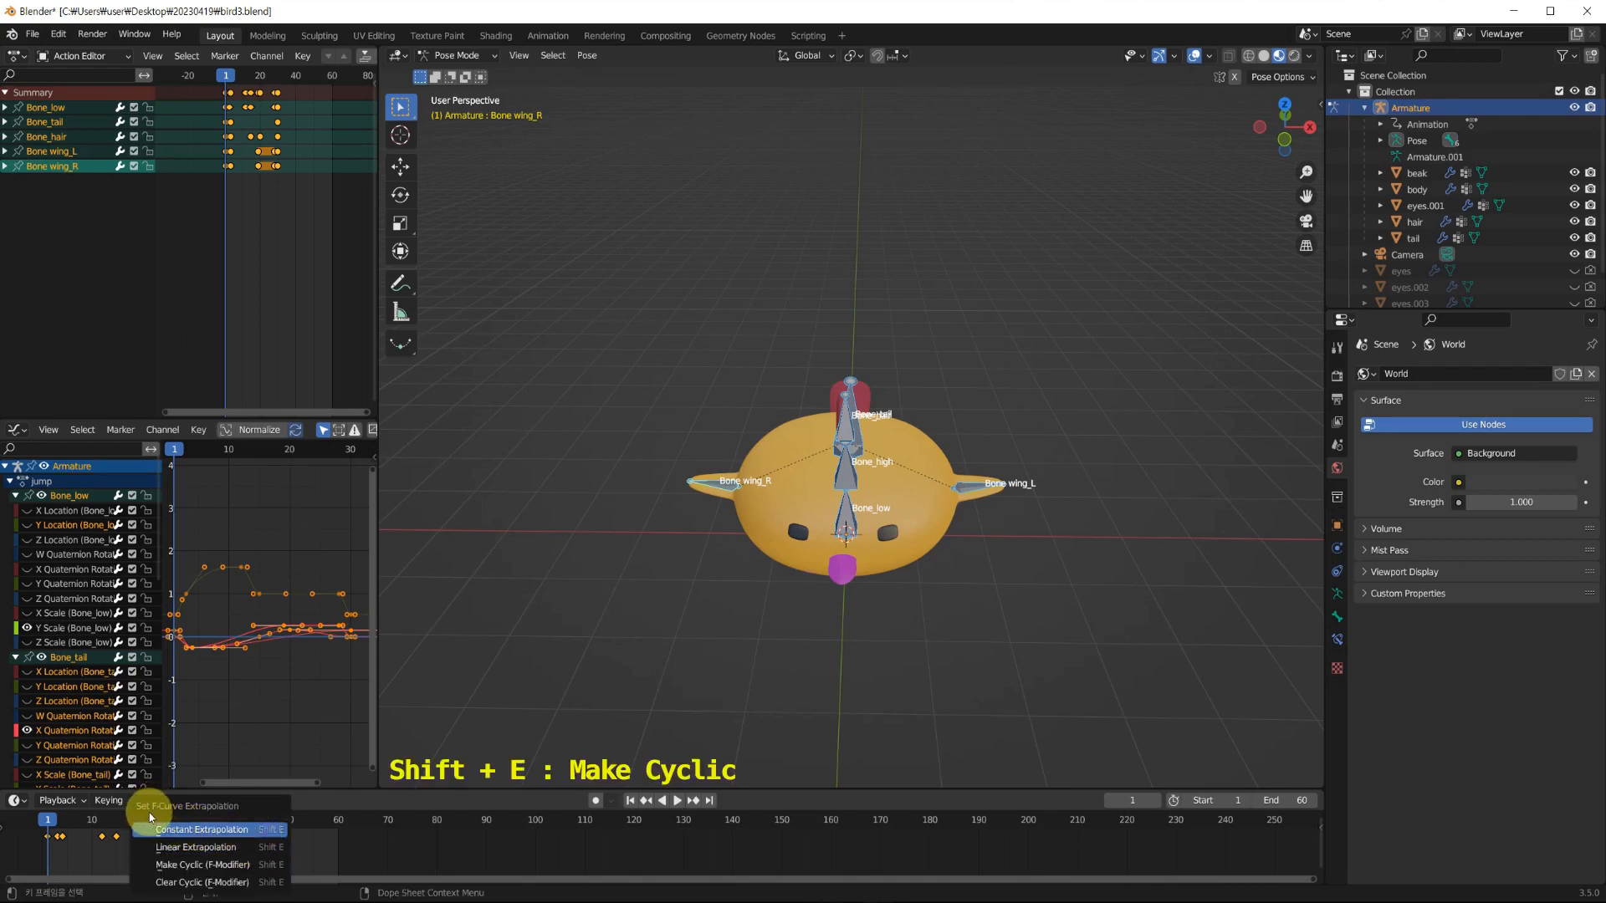
{"action": "left_click", "coordinate": [172, 865]}
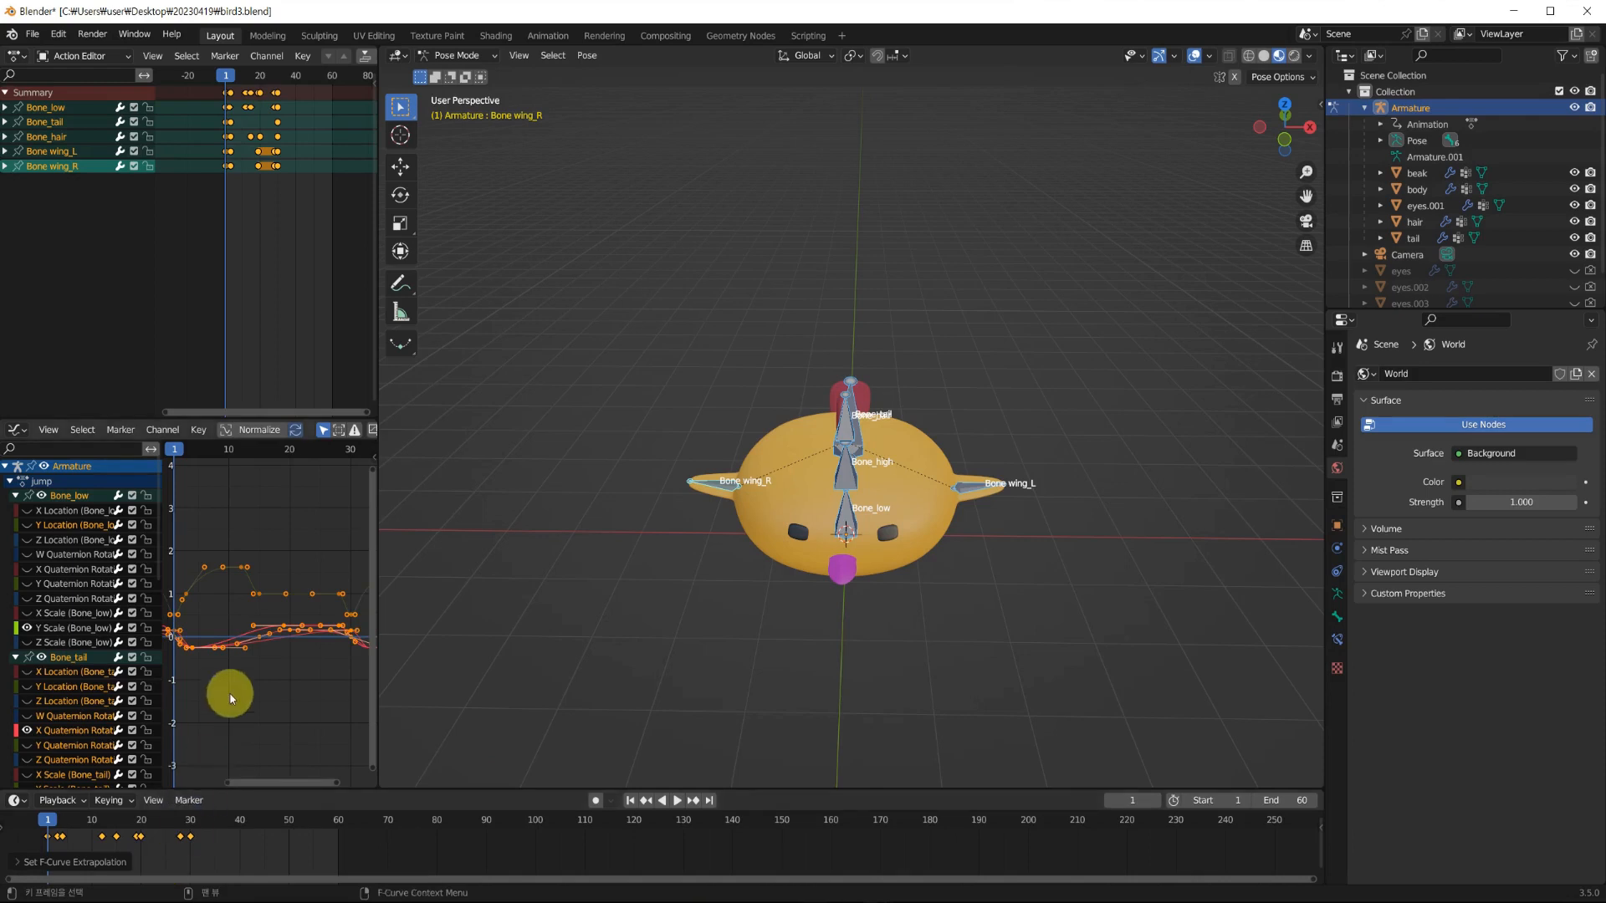
{"action": "scroll", "coordinate": [233, 657], "scroll_direction": "down", "scroll_amount": 5}
{"action": "middle_click_drag", "start_coordinate": [319, 666], "coordinate": [201, 693]}
{"action": "scroll", "coordinate": [315, 678], "scroll_direction": "down", "scroll_amount": 1}
{"action": "mouse_move", "coordinate": [364, 679]}
{"action": "middle_mouse_down"}
{"action": "mouse_move", "coordinate": [237, 663]}
{"action": "mouse_move", "coordinate": [356, 669]}
{"action": "middle_mouse_up"}
{"action": "scroll", "coordinate": [273, 667], "scroll_direction": "down", "scroll_amount": 7}
{"action": "scroll", "coordinate": [285, 641], "scroll_direction": "up", "scroll_amount": 6}
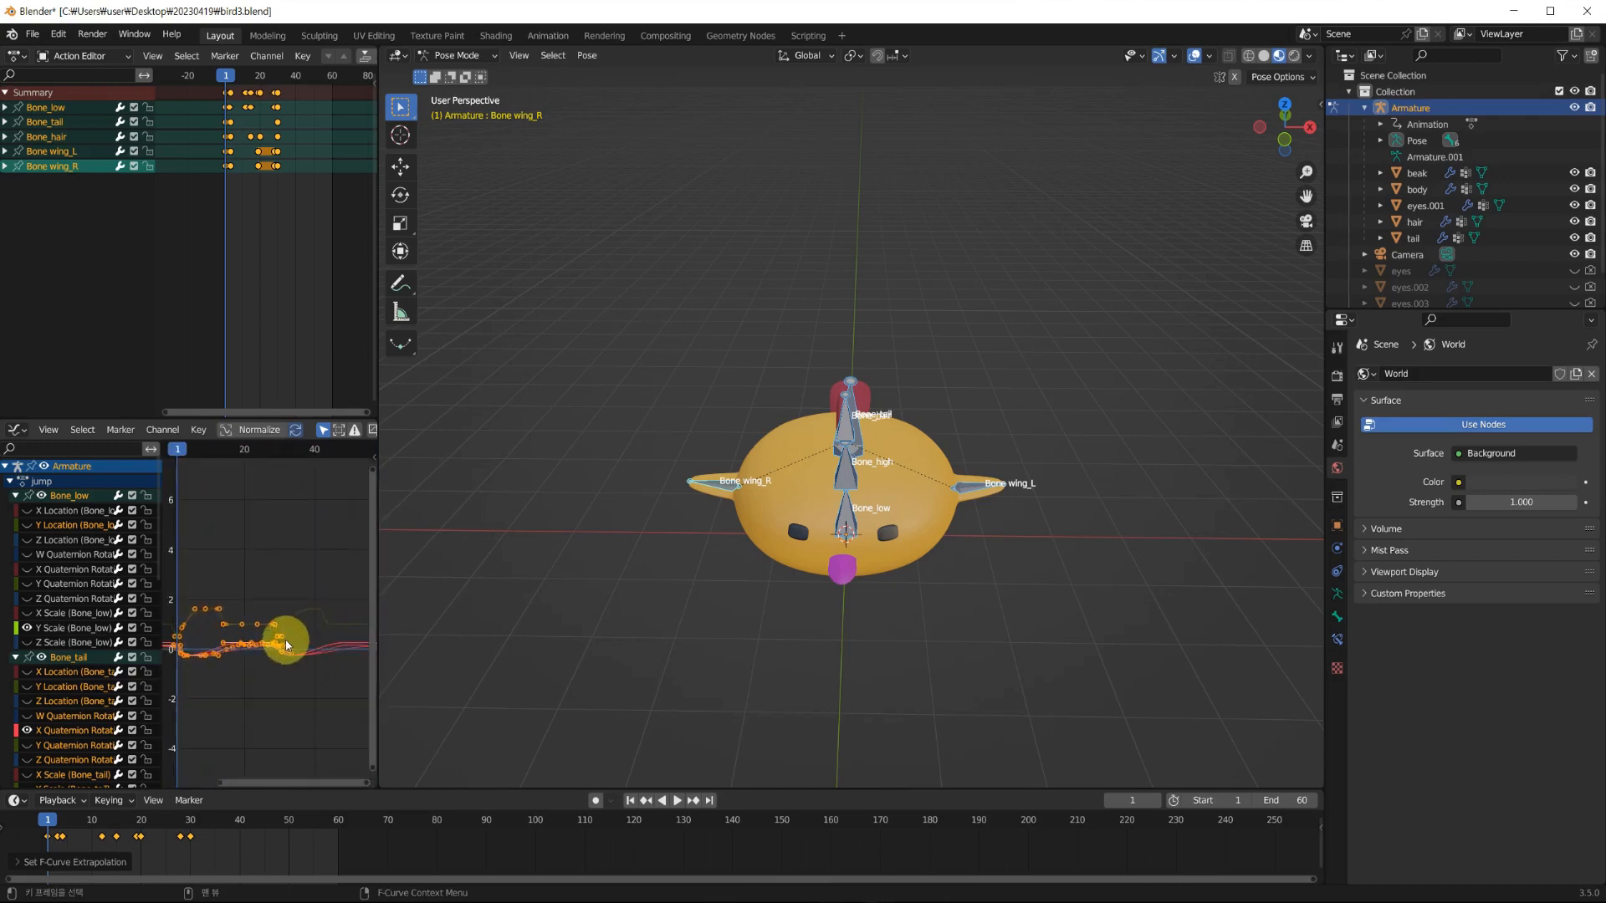
Play the looping jump over the 60-frame range with nothing selected.
{"action": "left_click", "coordinate": [199, 619]}
{"action": "left_click", "coordinate": [868, 627]}
{"action": "key", "text": "space"}
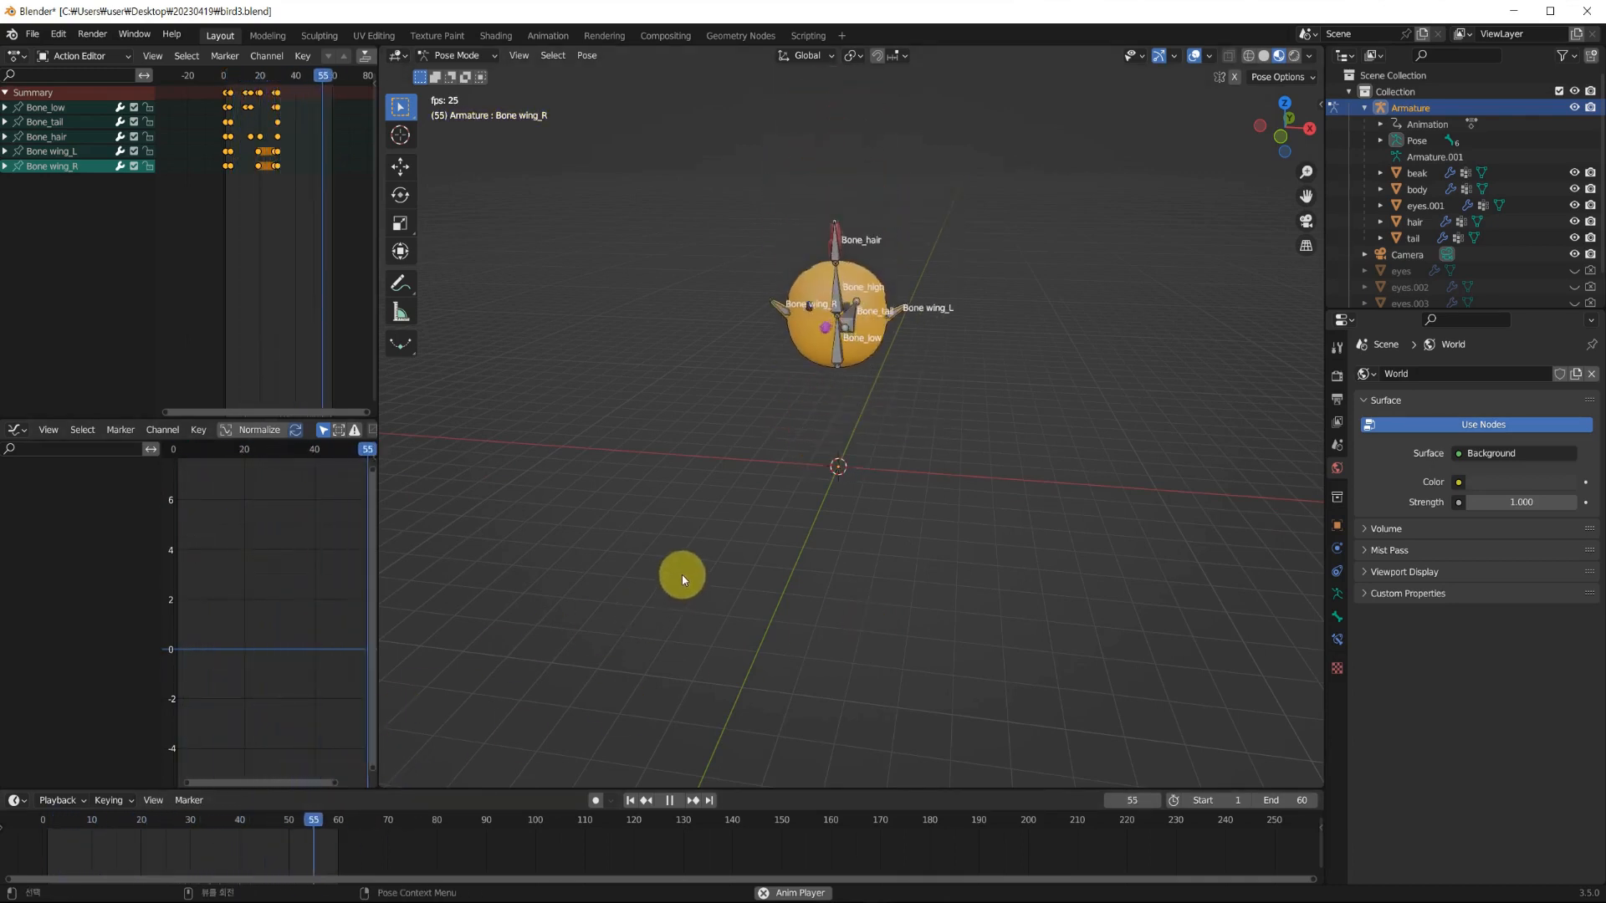
{"action": "key", "text": "space"}
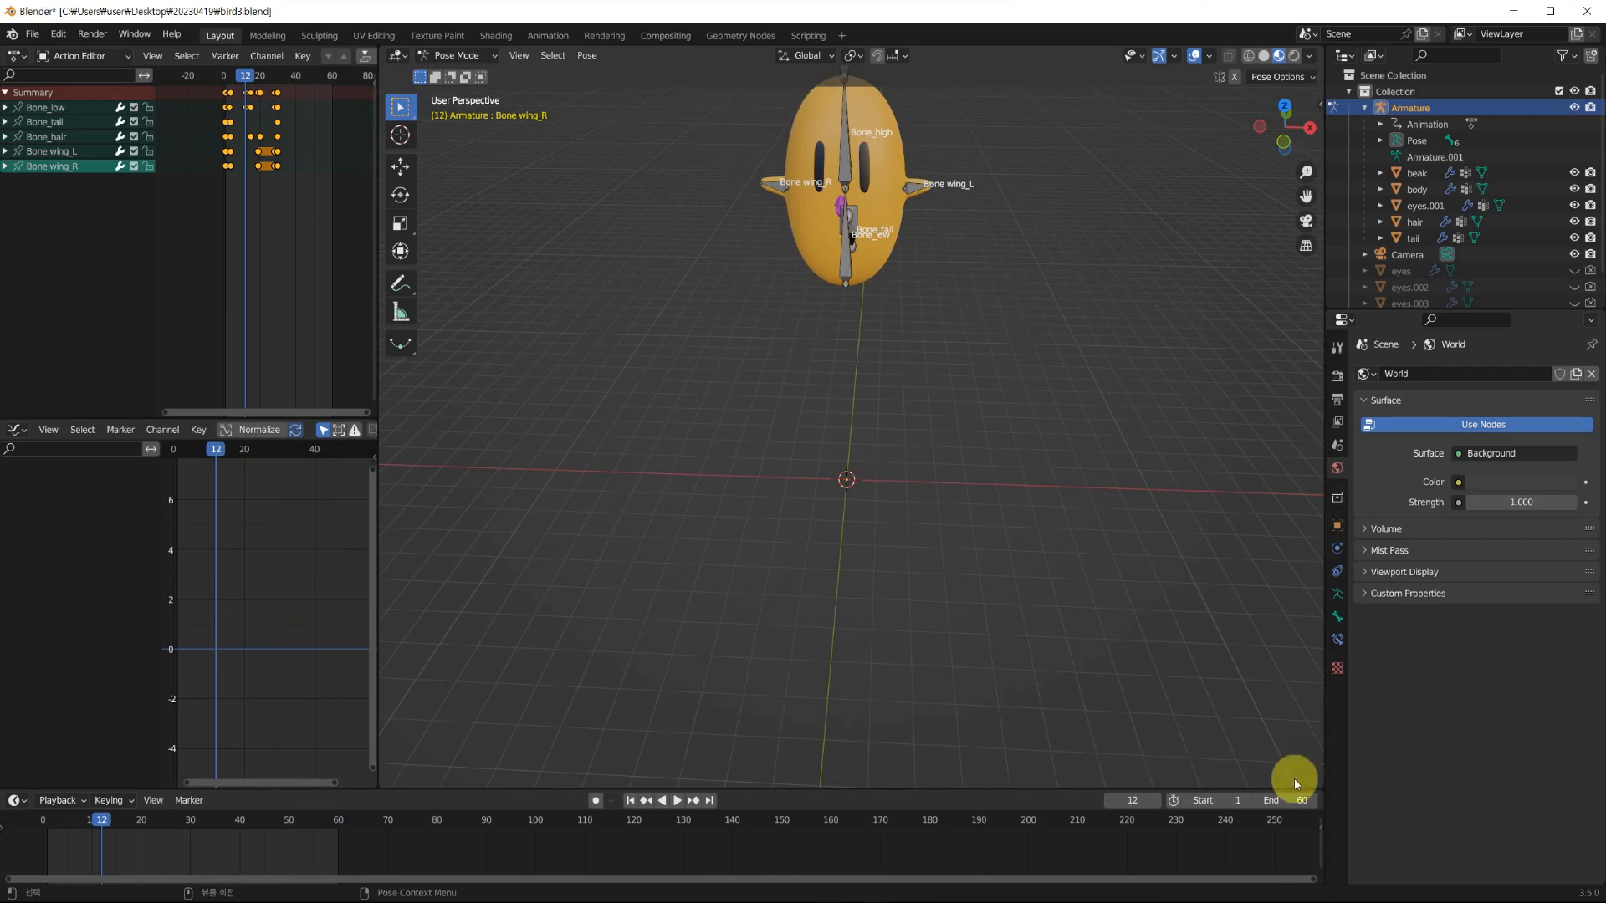
Set the scene's end frame to 30.
{"action": "left_click", "coordinate": [1274, 801]}
{"action": "type", "text": "3"}
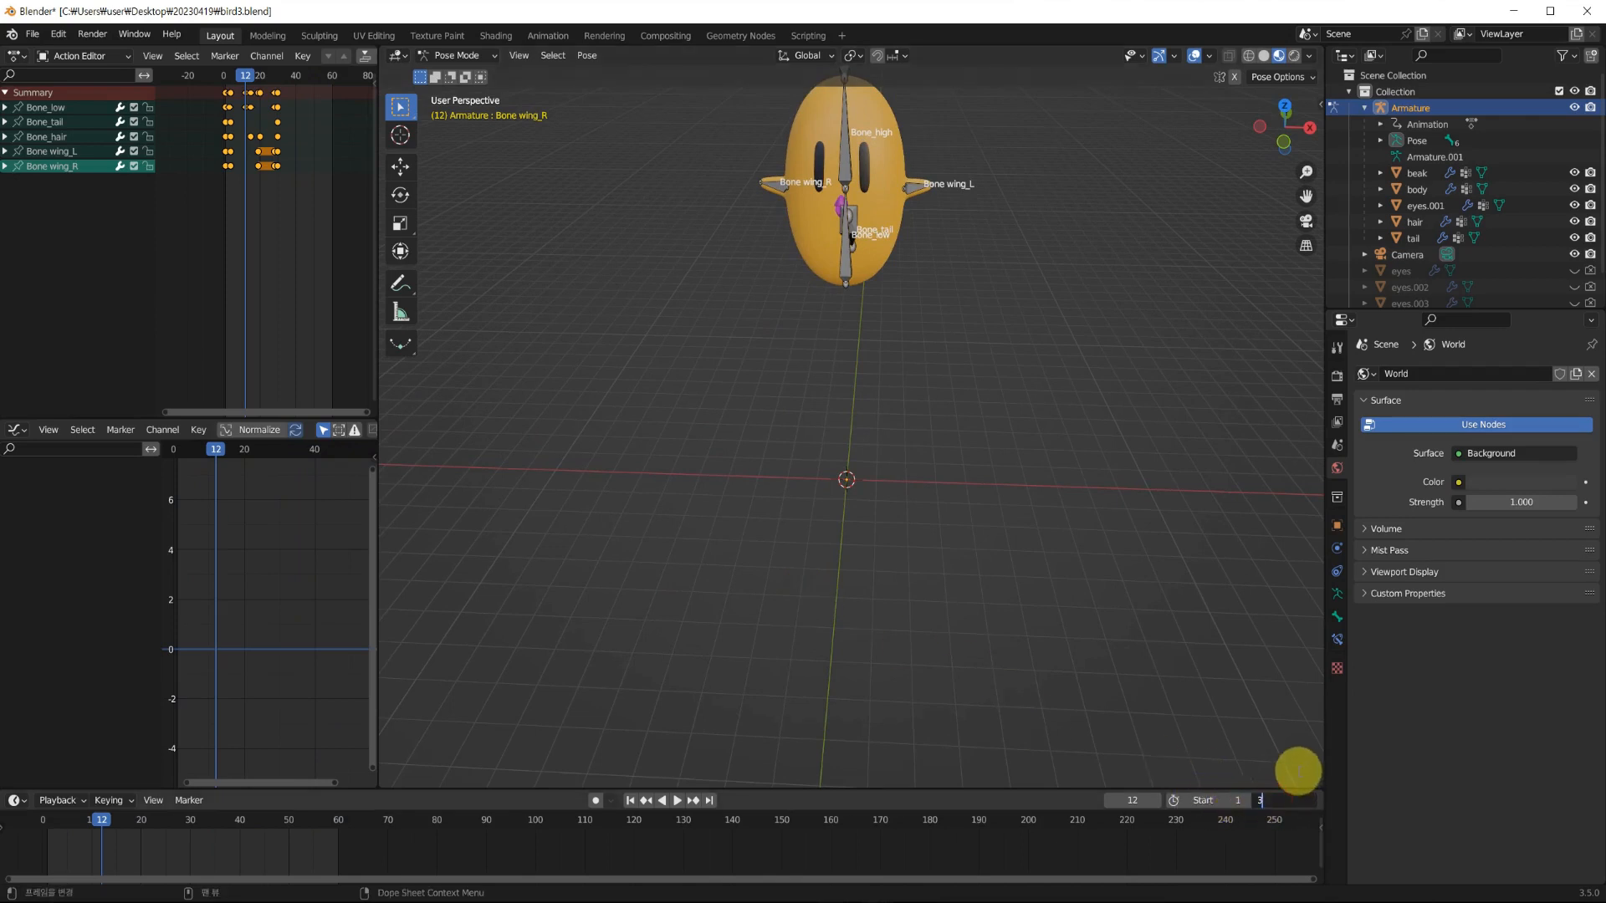
{"action": "type", "text": "0"}
{"action": "key", "text": "Return"}
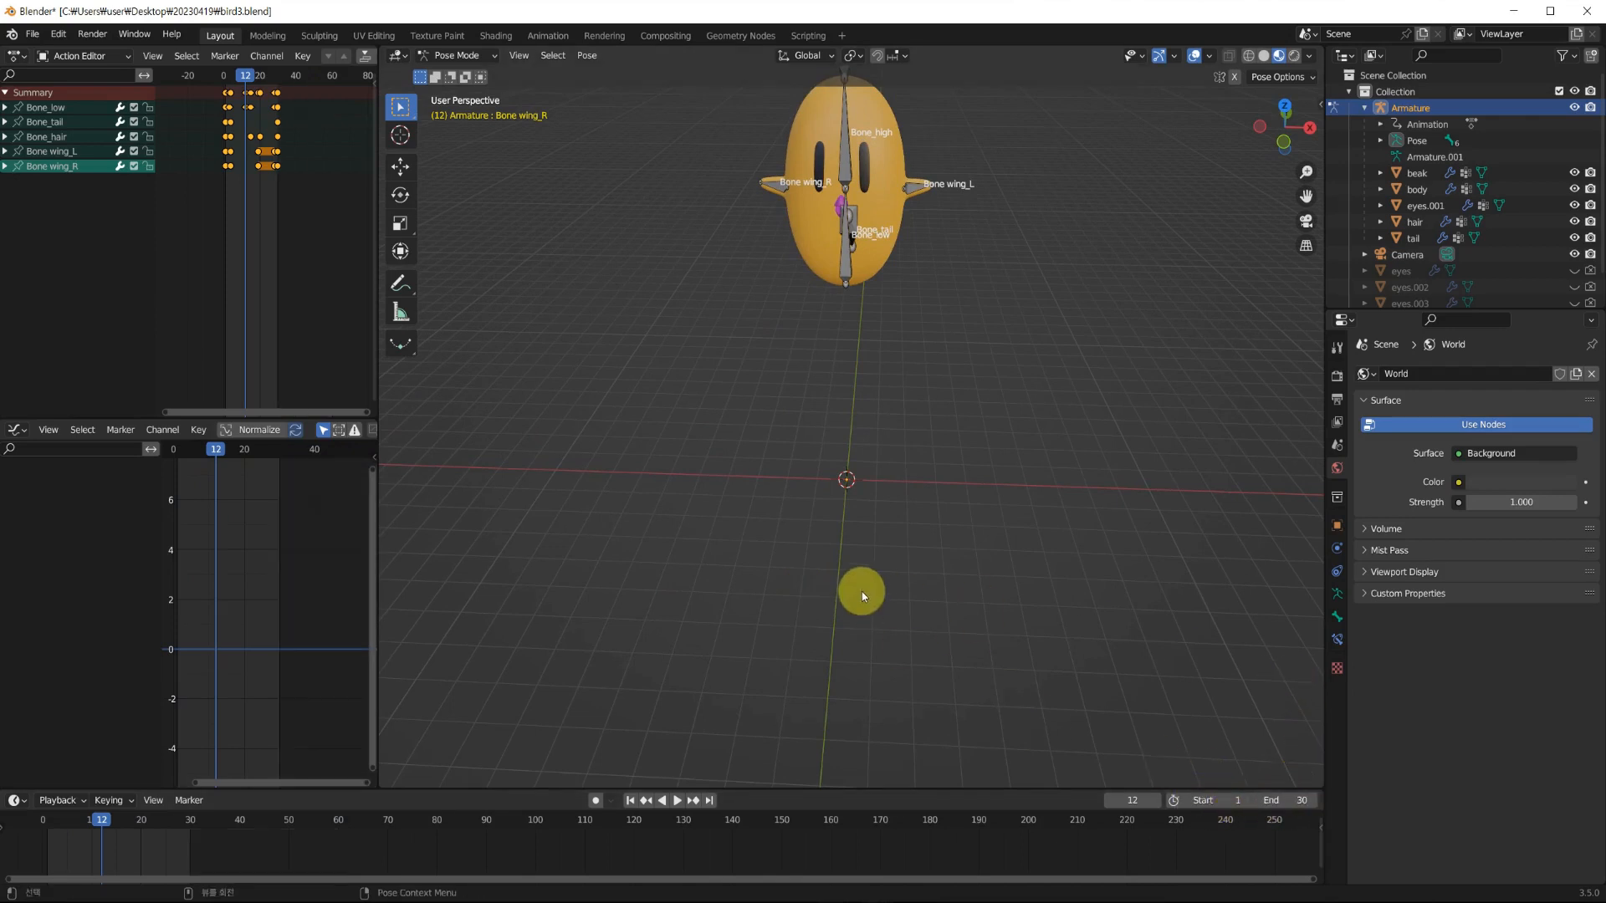
Look at the bird from the top and switch from Pose Mode to Object Mode.
{"action": "key", "text": "KP_7"}
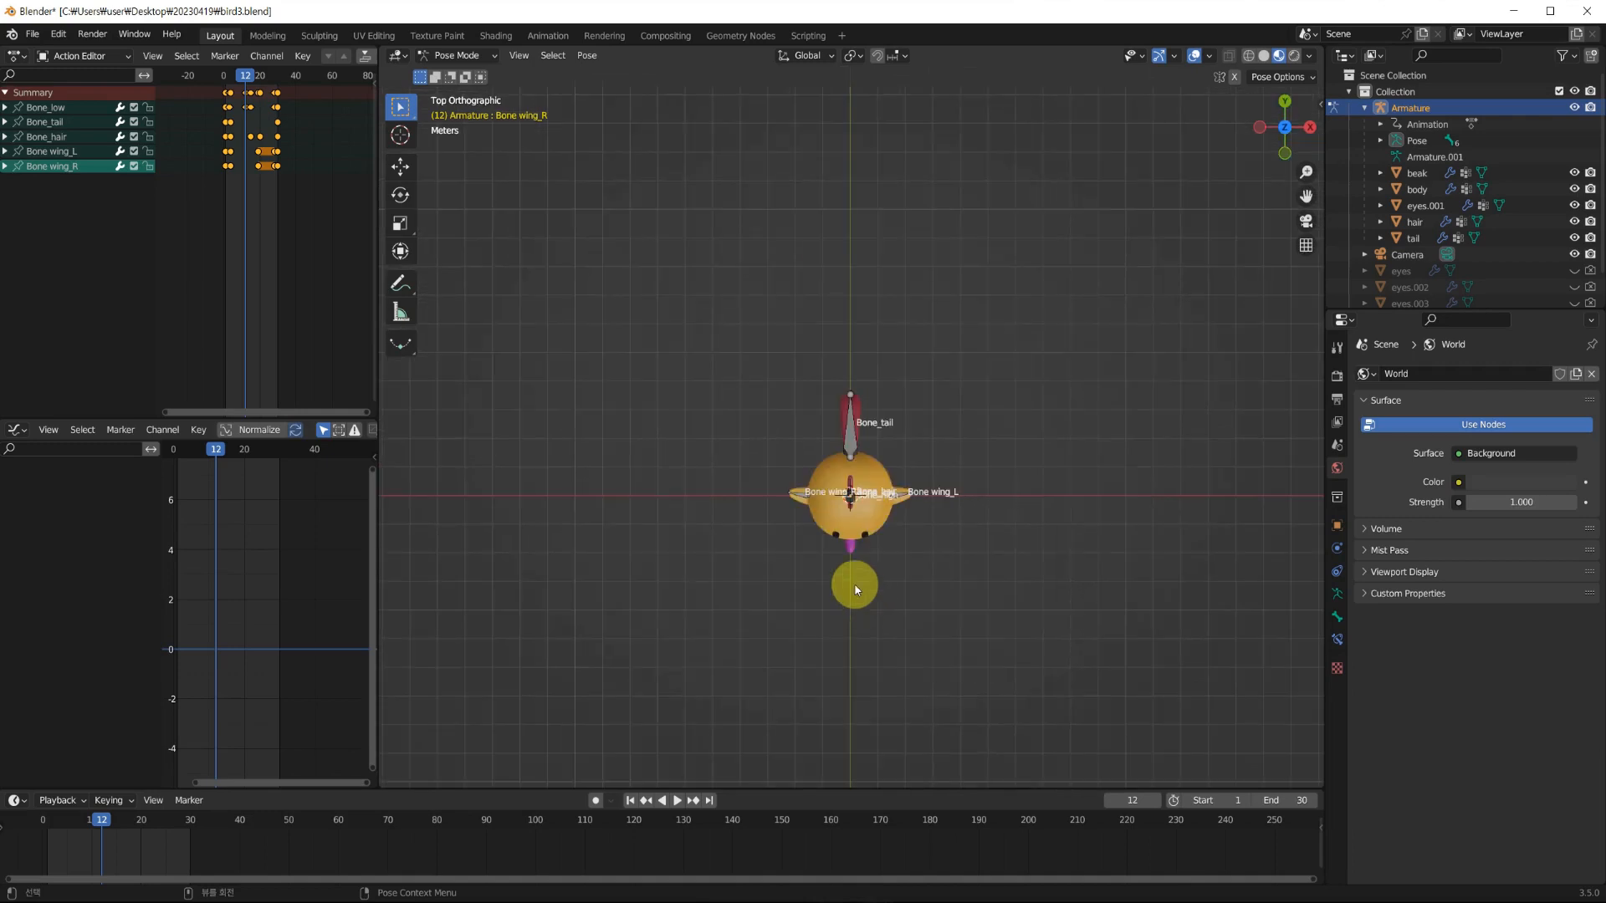
{"action": "scroll", "coordinate": [723, 423], "scroll_direction": "up", "scroll_amount": 1}
{"action": "key", "text": "a"}
{"action": "left_click", "coordinate": [457, 55]}
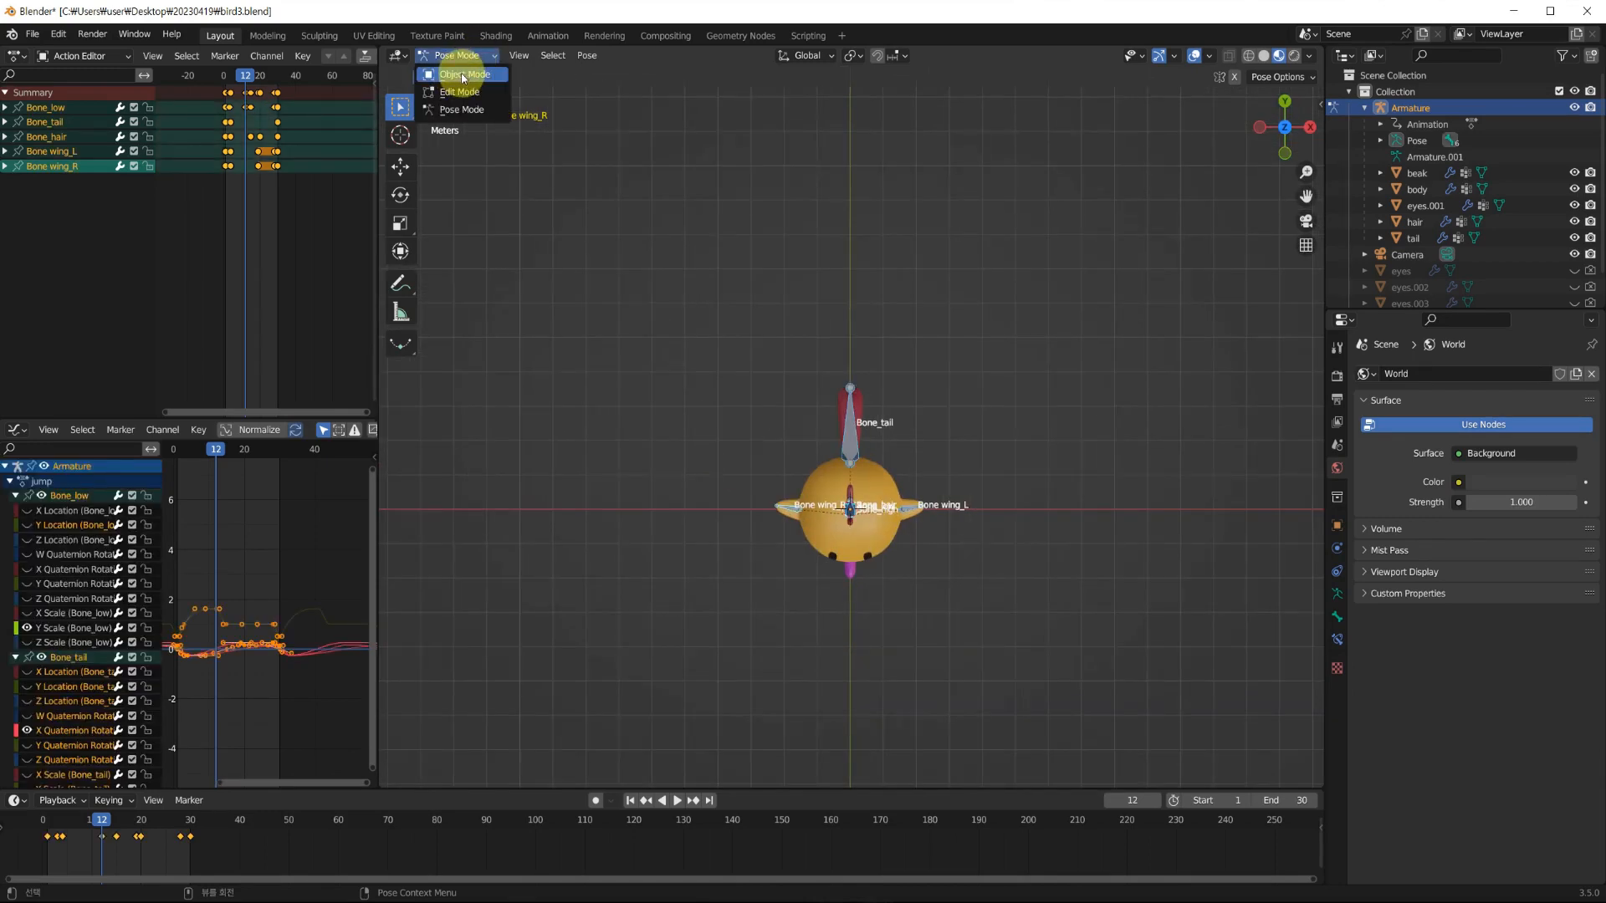
{"action": "left_click", "coordinate": [463, 75]}
Select everything visible and duplicate it, moving the copy about -3.8 m in X and 2.7 m in Y.
{"action": "left_click", "coordinate": [676, 349]}
{"action": "left_click_drag", "start_coordinate": [641, 274], "coordinate": [1027, 689]}
{"action": "left_click", "coordinate": [986, 619]}
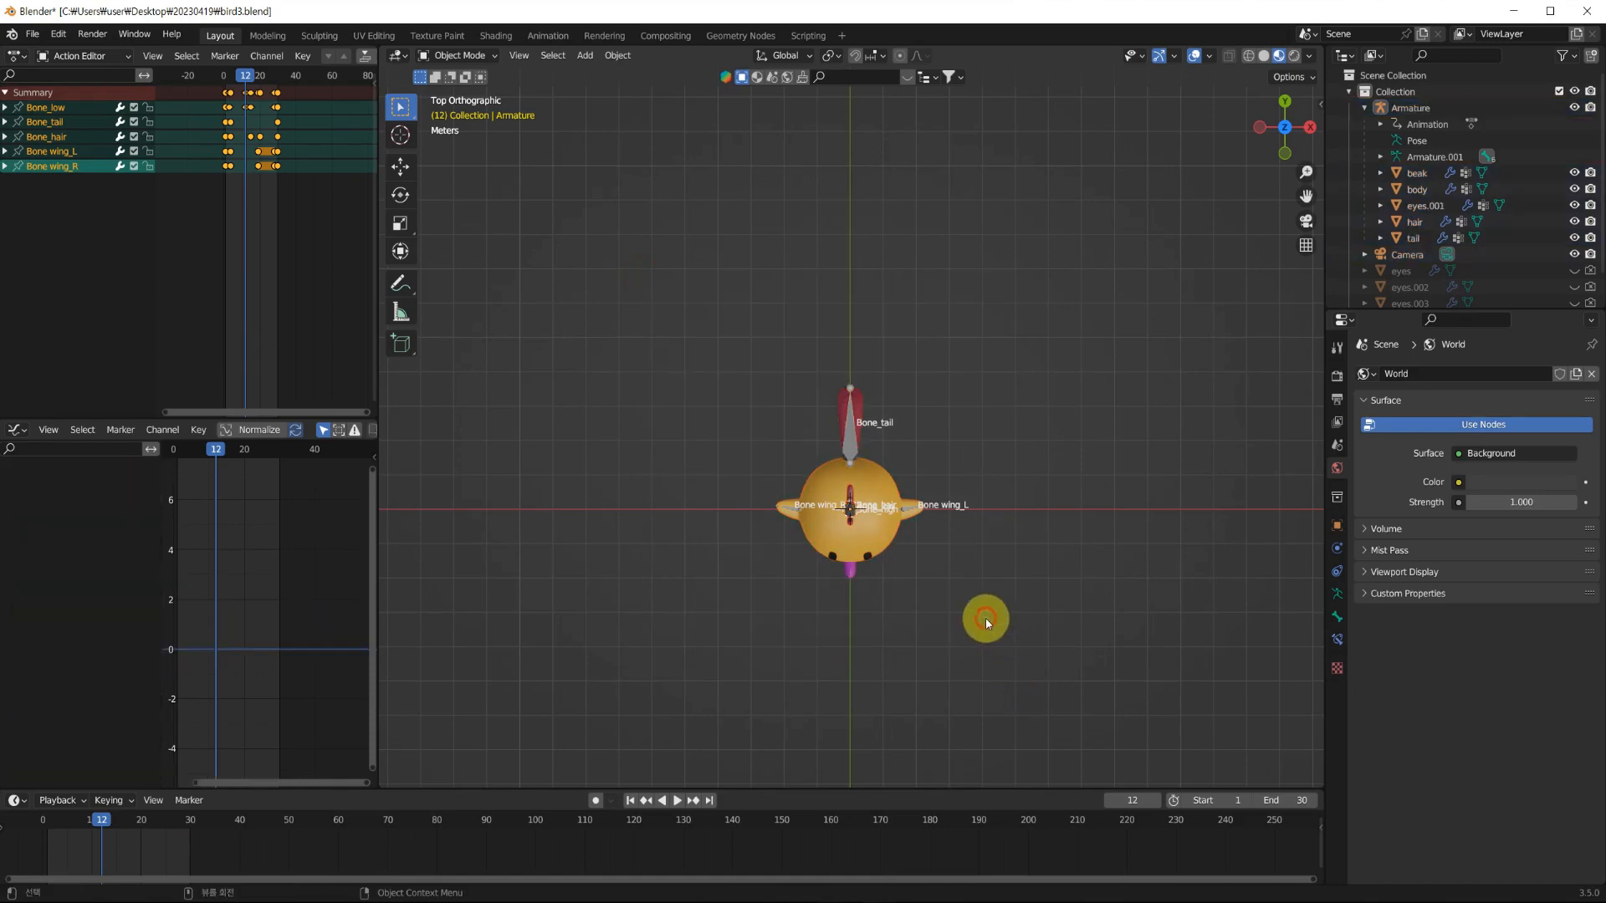
{"action": "key", "text": "a"}
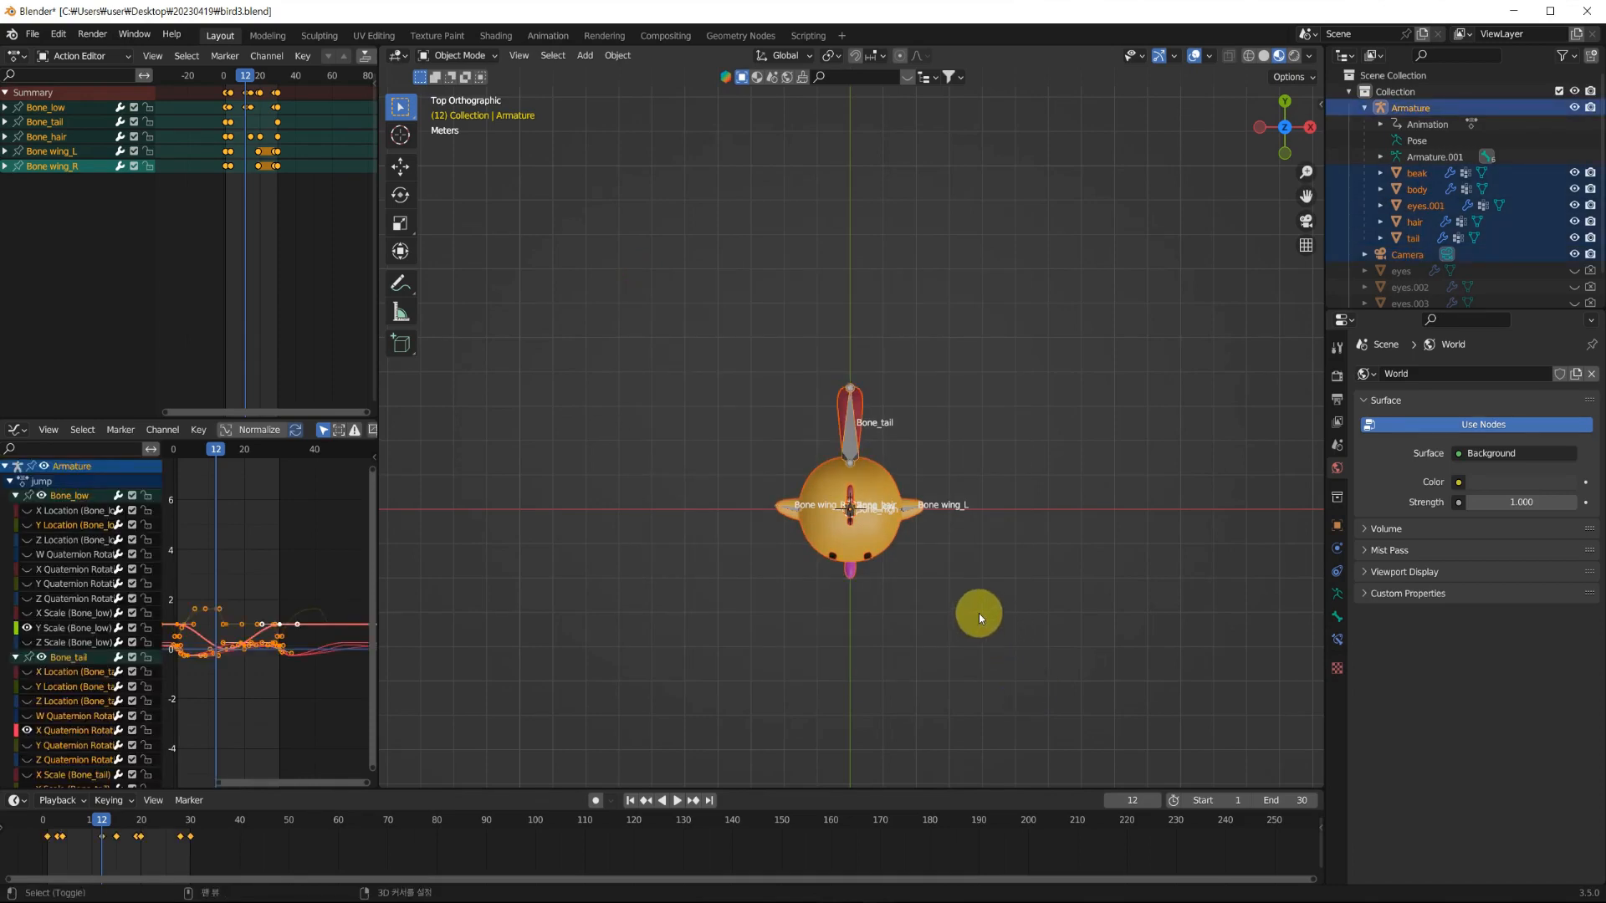
{"action": "key", "text": "shift+d"}
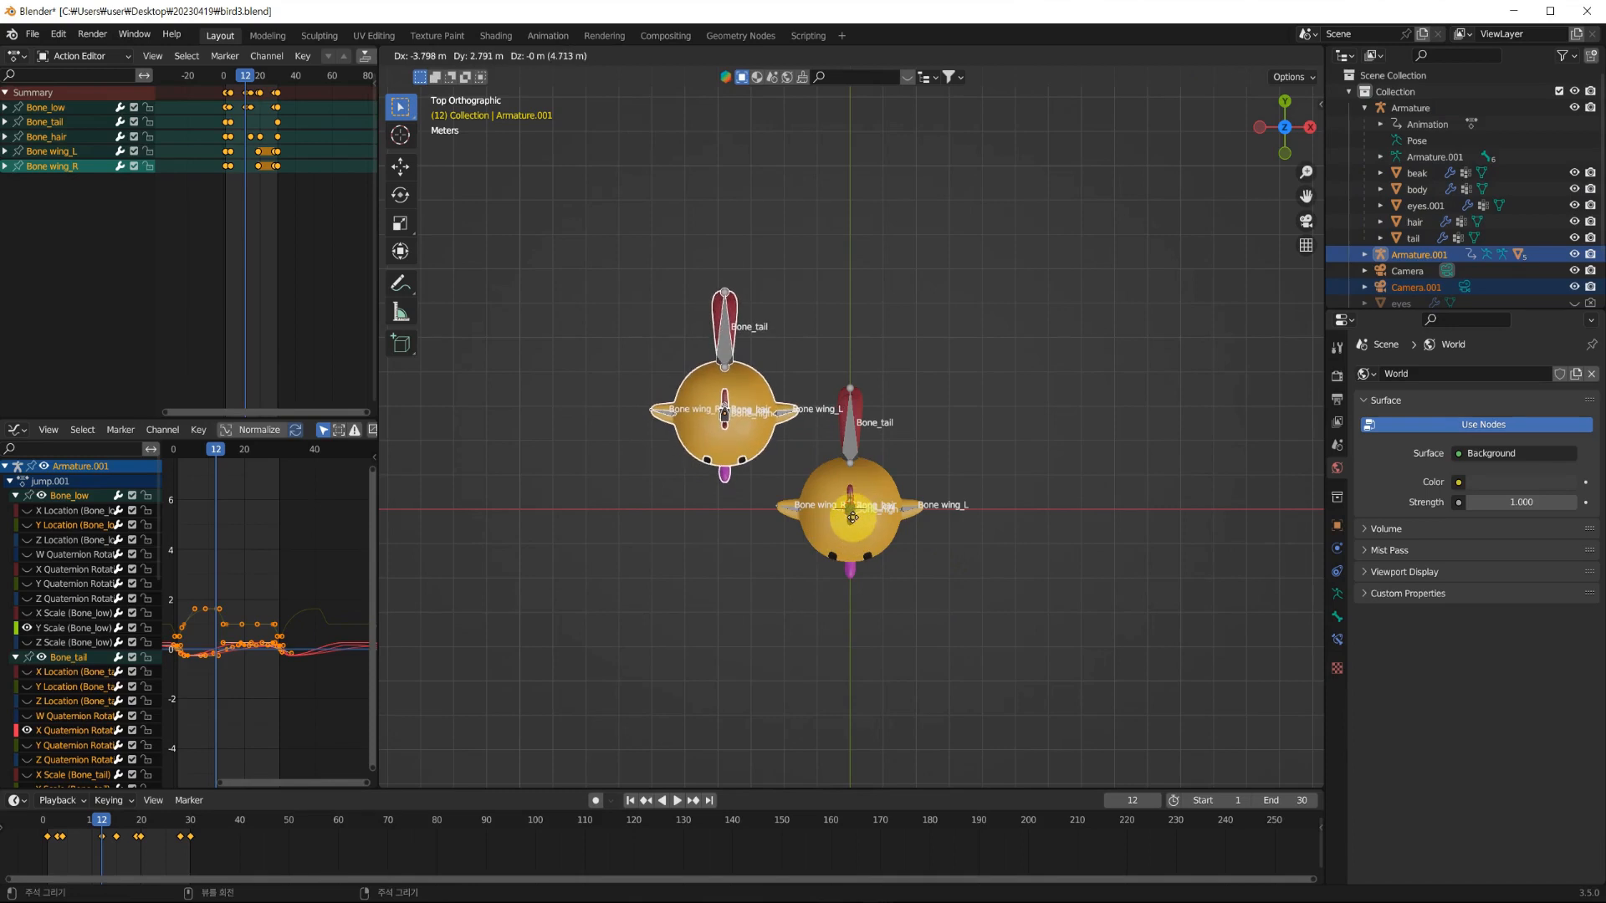
{"action": "left_click", "coordinate": [851, 518]}
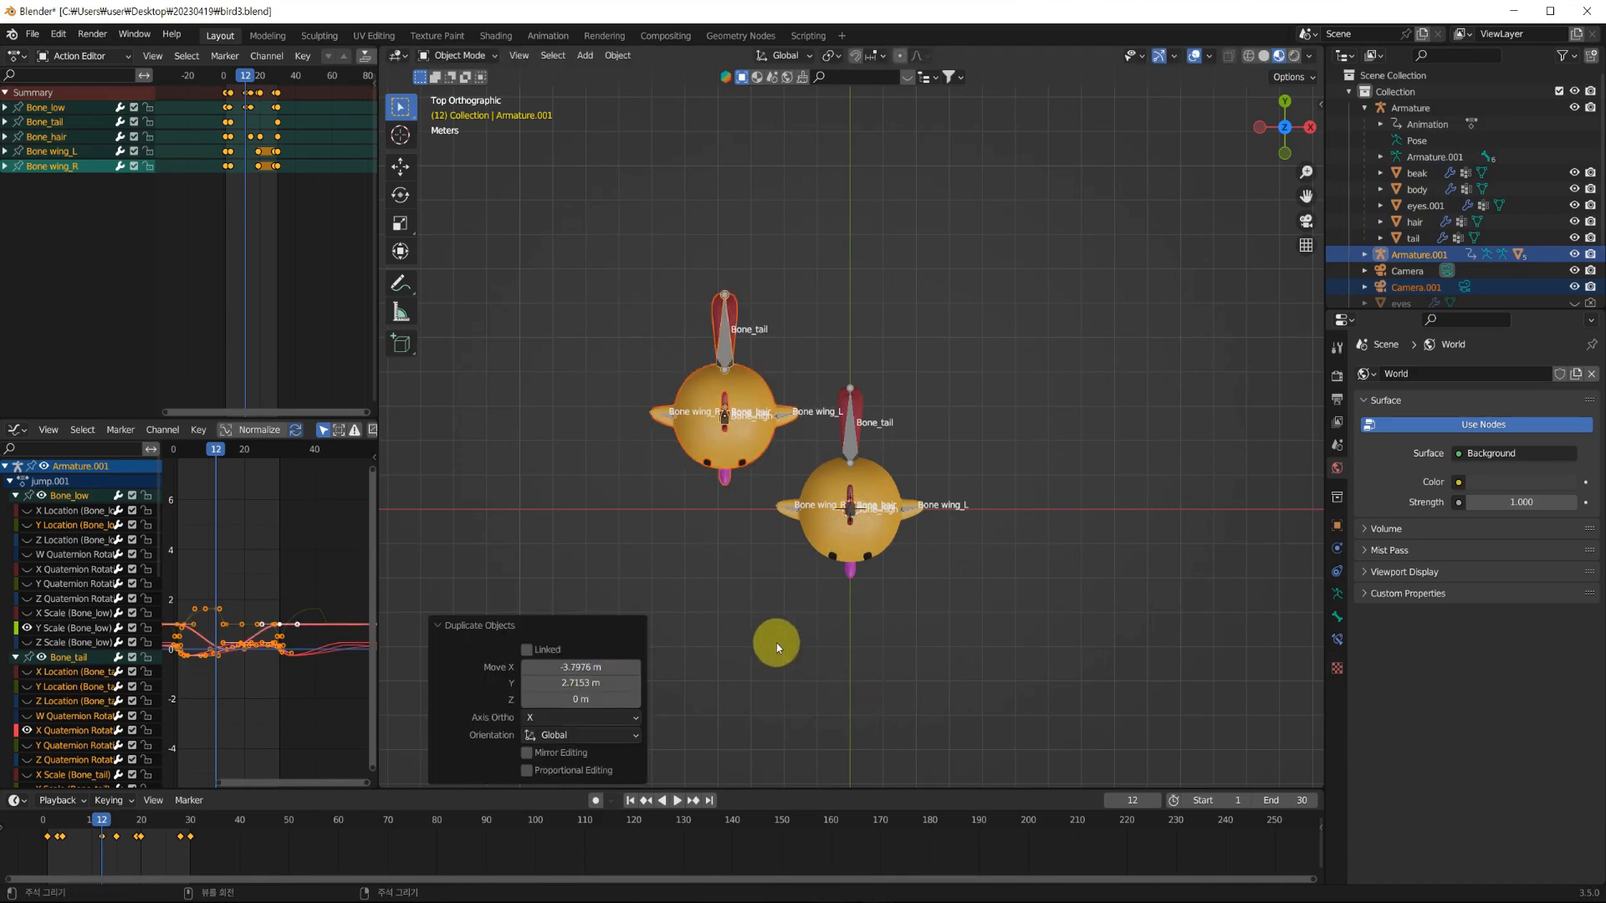
Play the animation from frame 1 and examine both birds jumping from several angles.
{"action": "middle_click_drag", "start_coordinate": [776, 644], "coordinate": [944, 544]}
{"action": "scroll", "coordinate": [895, 608], "scroll_direction": "down", "scroll_amount": 5}
{"action": "left_click", "coordinate": [895, 610]}
{"action": "key", "text": "shift+Left"}
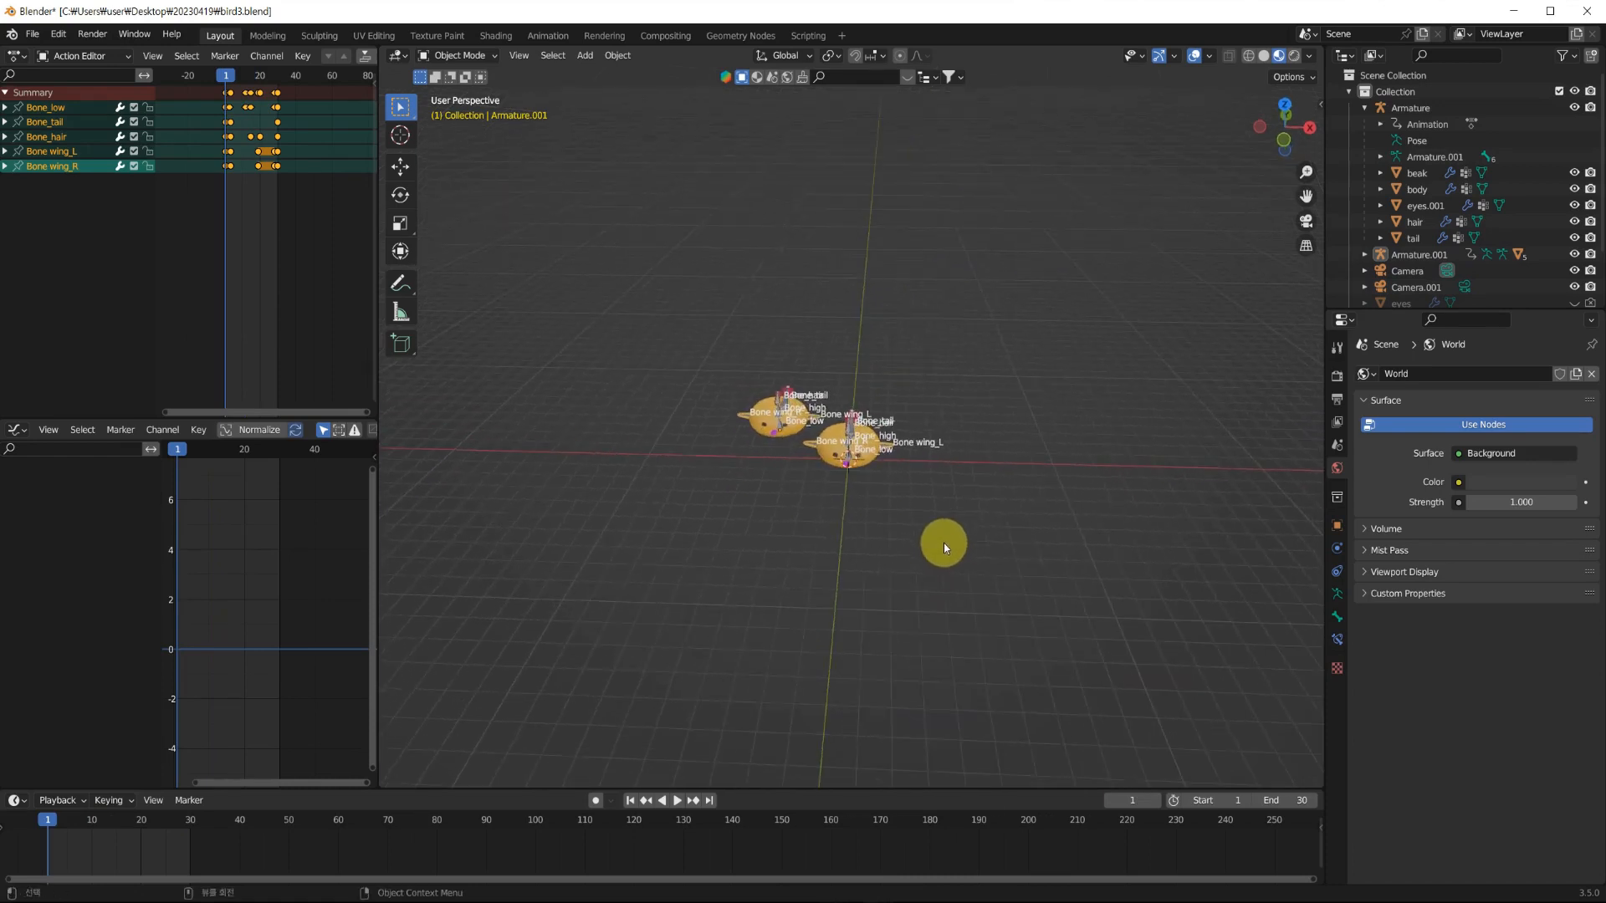
{"action": "key", "text": "space"}
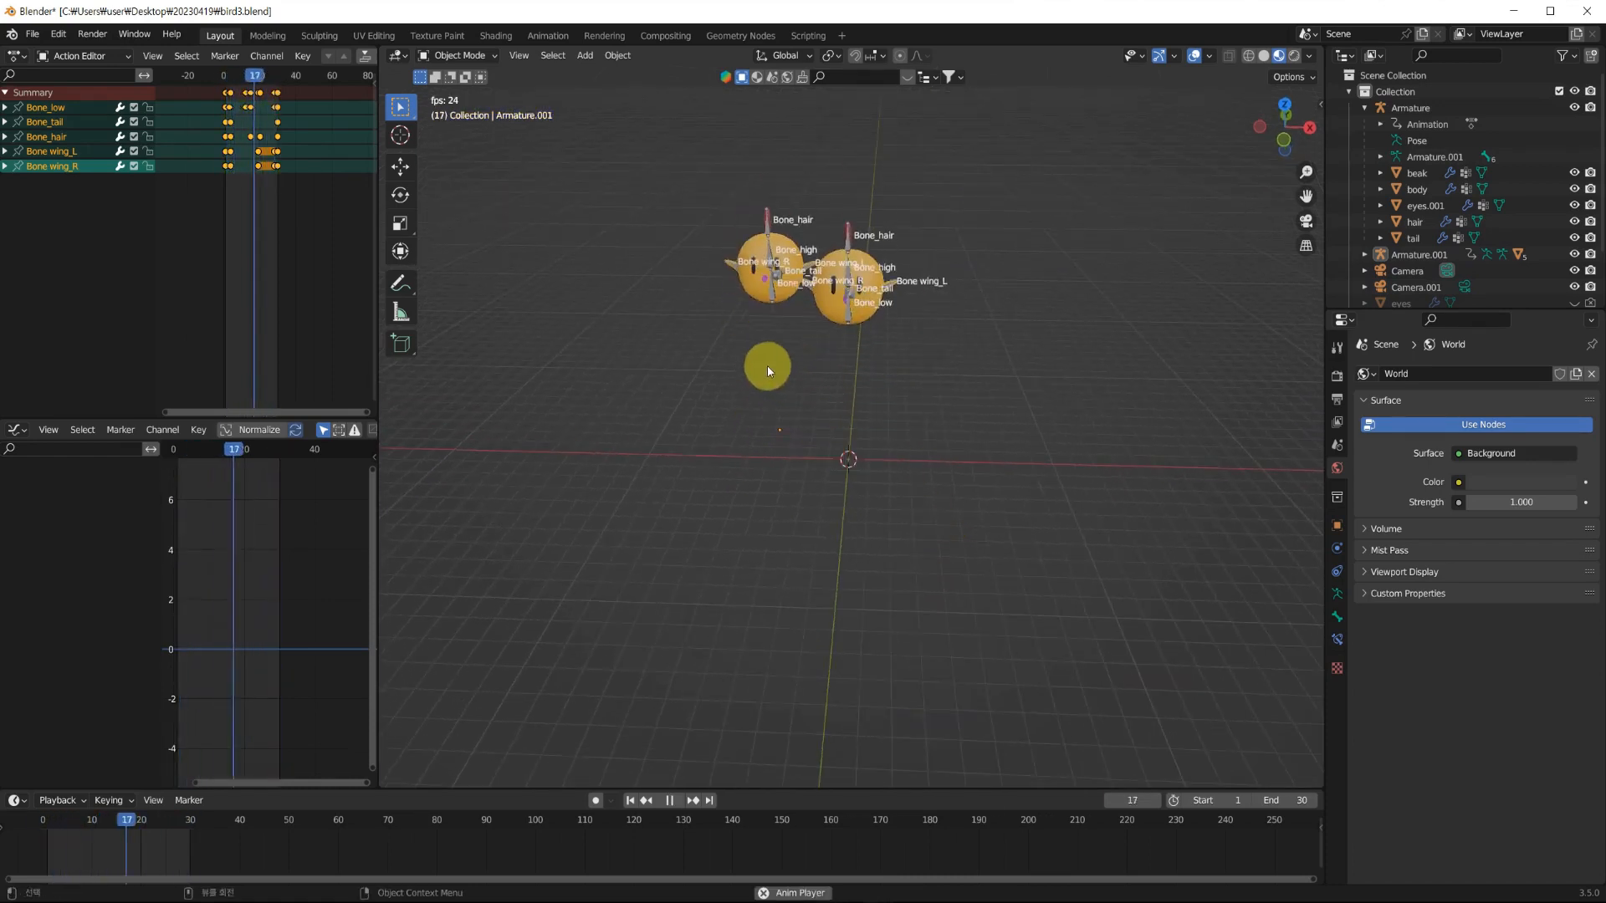
{"action": "key", "text": "space"}
{"action": "scroll", "coordinate": [793, 351], "scroll_direction": "up", "scroll_amount": 1}
{"action": "middle_click_drag", "start_coordinate": [800, 356], "coordinate": [812, 371]}
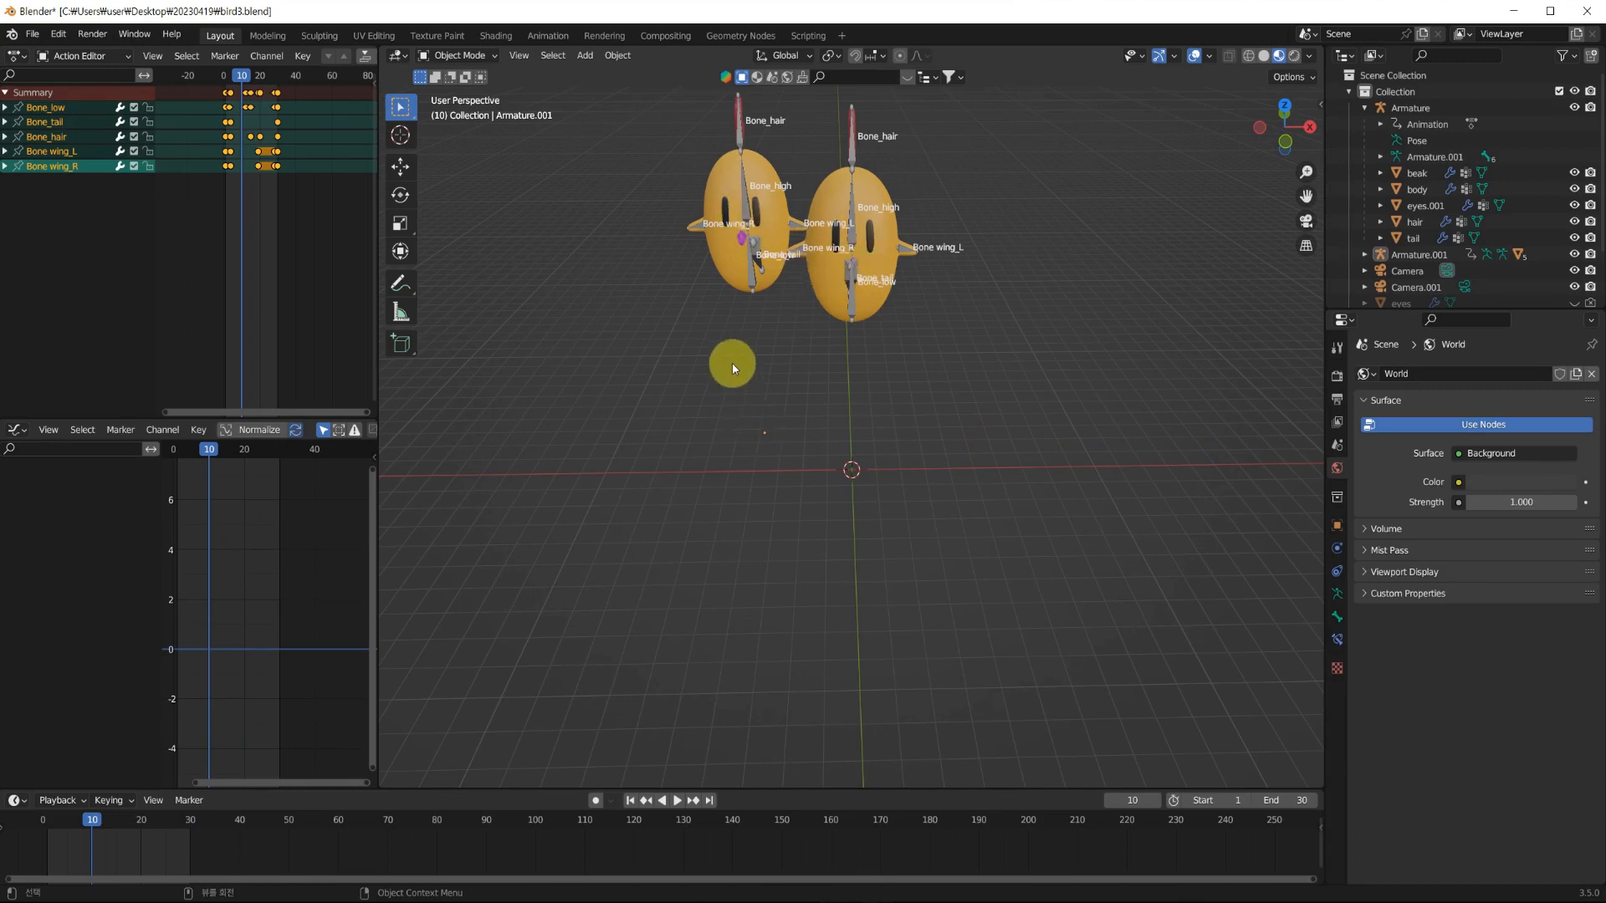
{"action": "middle_click_drag", "start_coordinate": [731, 363], "coordinate": [728, 441]}
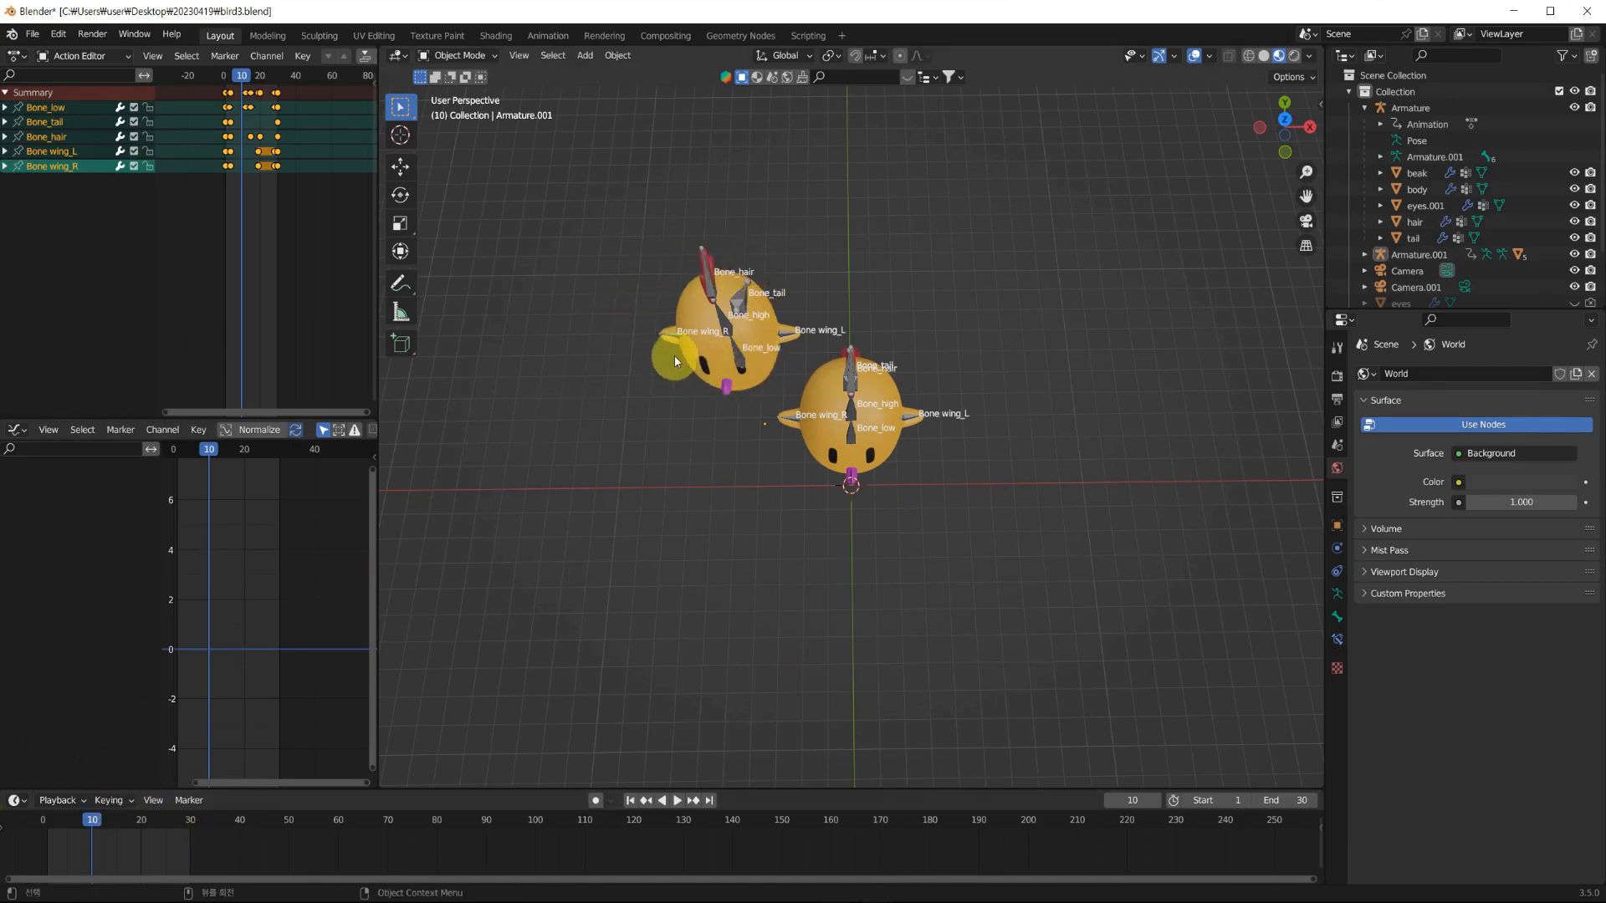
{"action": "middle_click_drag", "start_coordinate": [674, 355], "coordinate": [801, 465]}
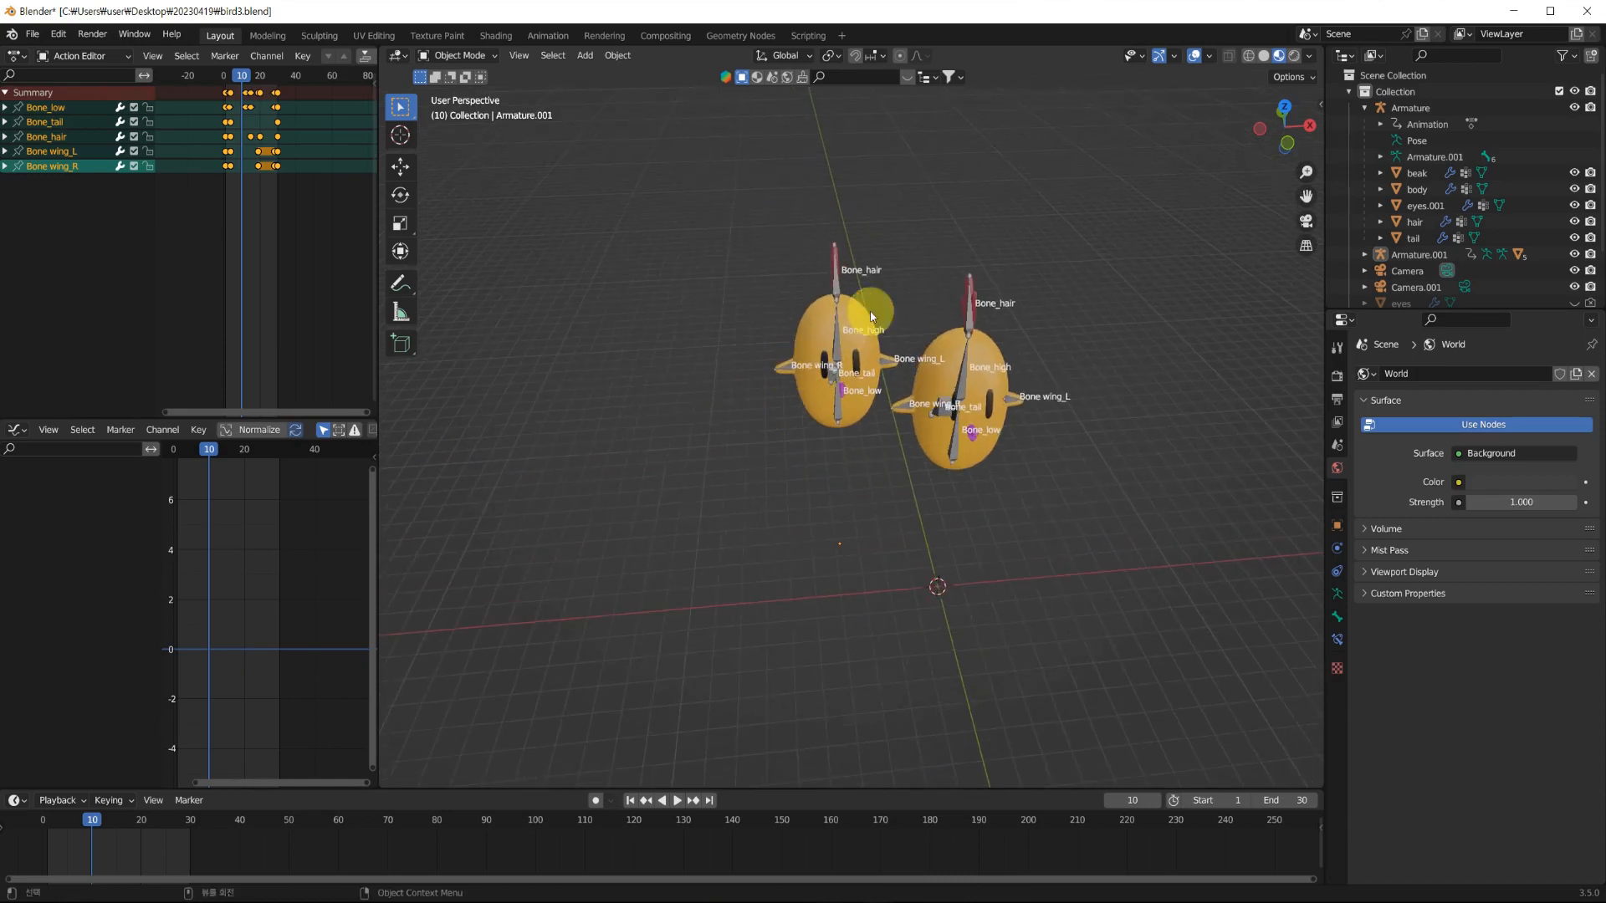
Select the copied bird's armature, enter Pose Mode at frame 1 and shift all its keyframes 15 frames forward.
{"action": "left_click", "coordinate": [835, 296]}
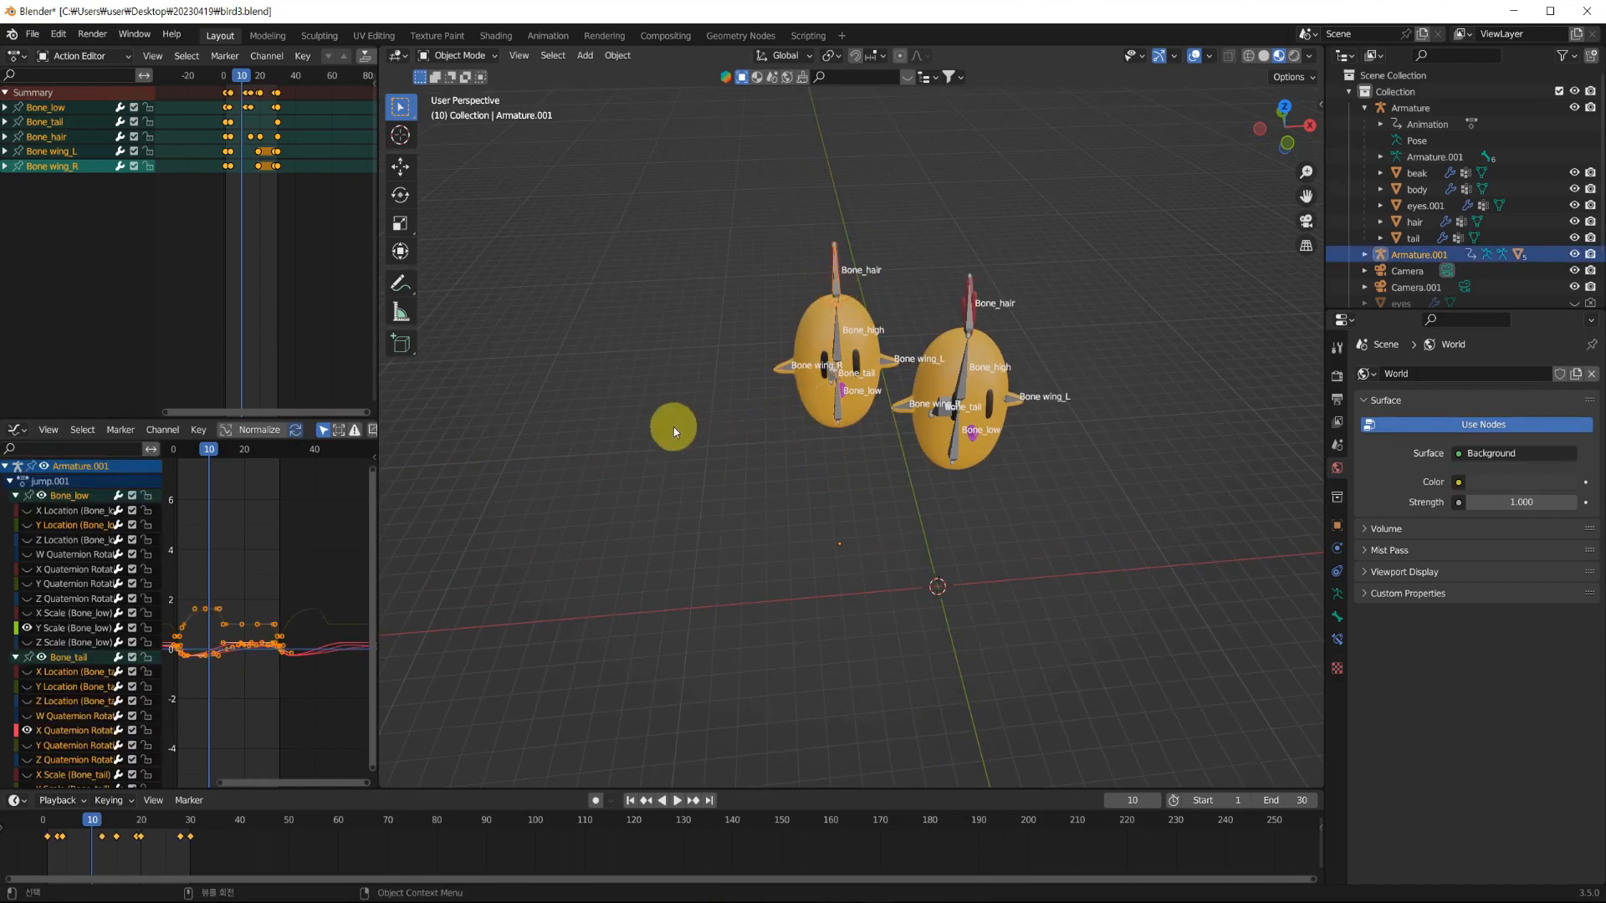
{"action": "key", "text": "shift+Left"}
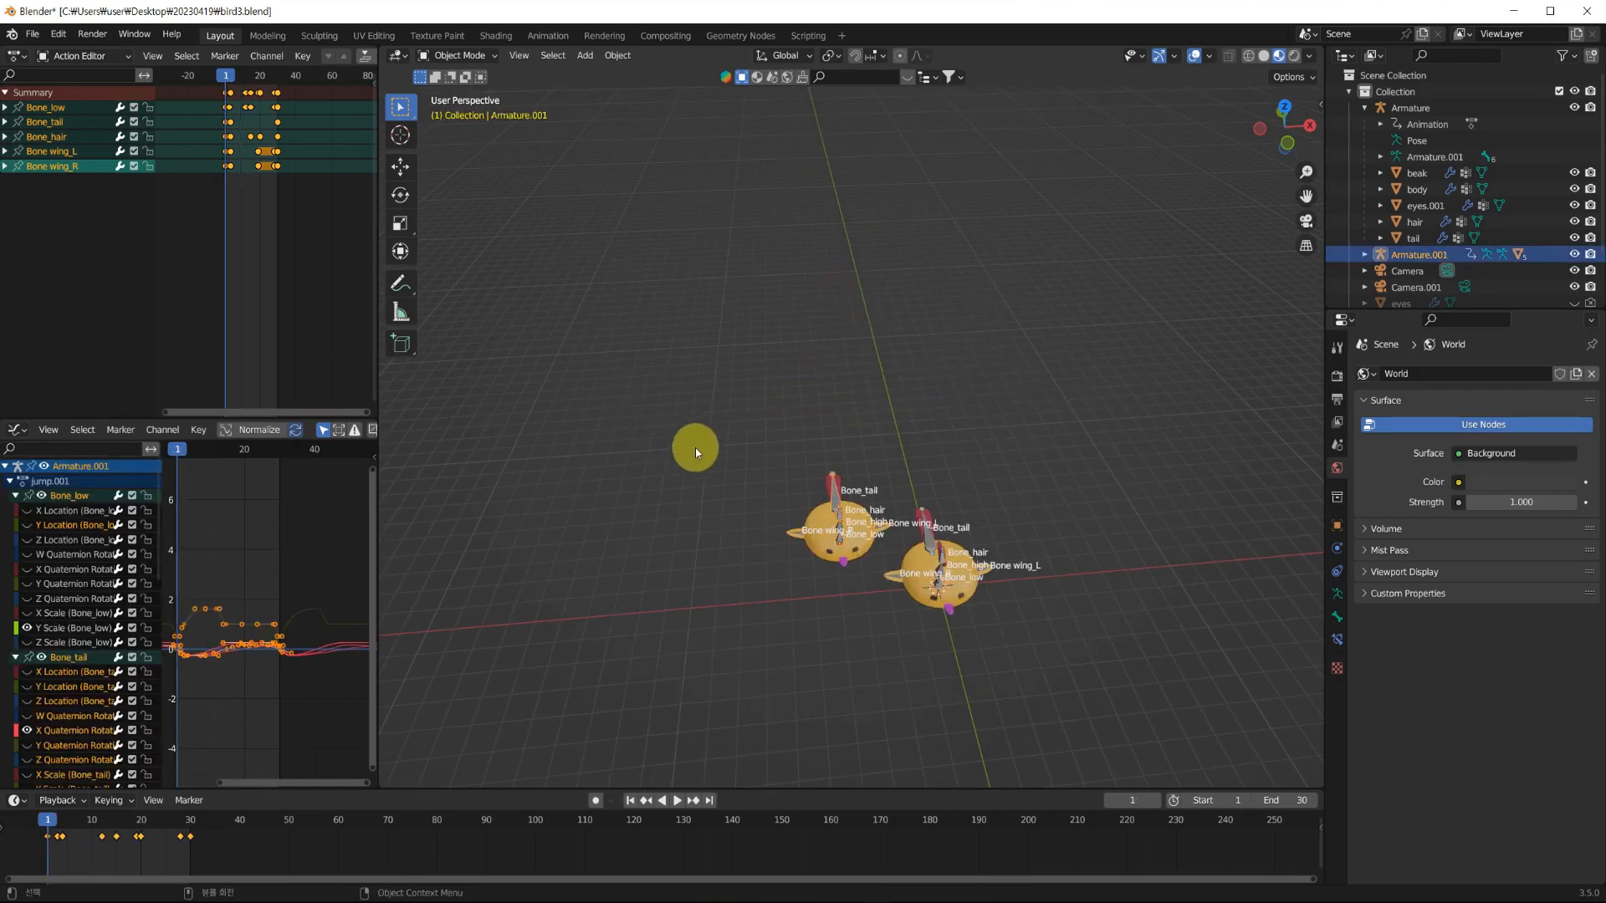
{"action": "middle_click_drag", "start_coordinate": [1000, 670], "coordinate": [861, 544]}
{"action": "left_click", "coordinate": [457, 55]}
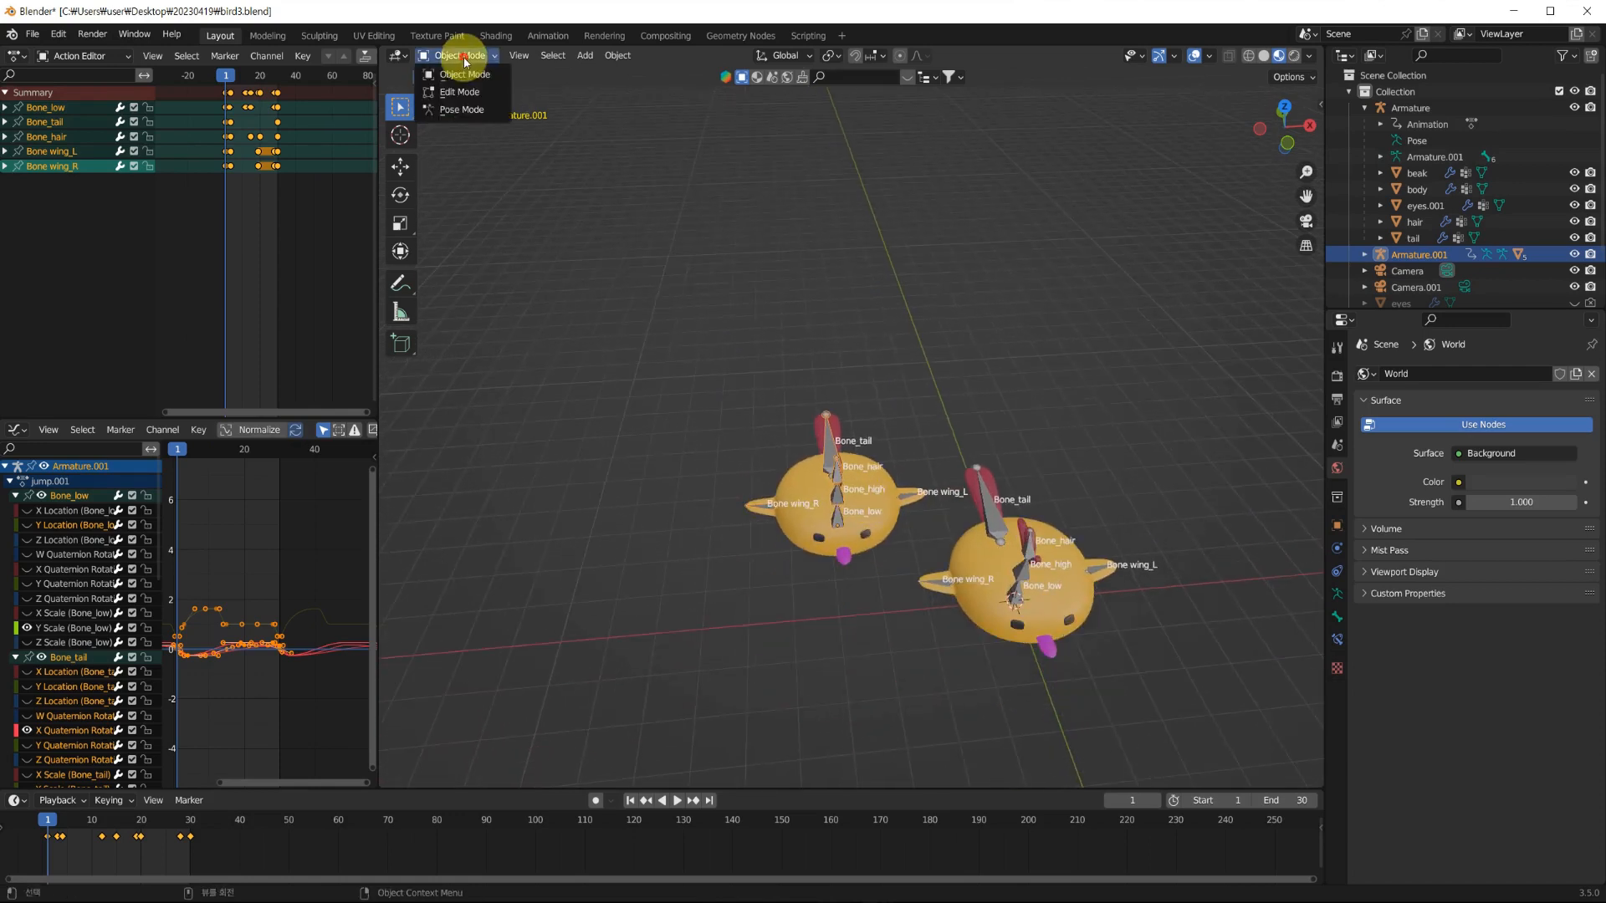
{"action": "left_click", "coordinate": [459, 117]}
{"action": "scroll", "coordinate": [825, 591], "scroll_direction": "up", "scroll_amount": 3}
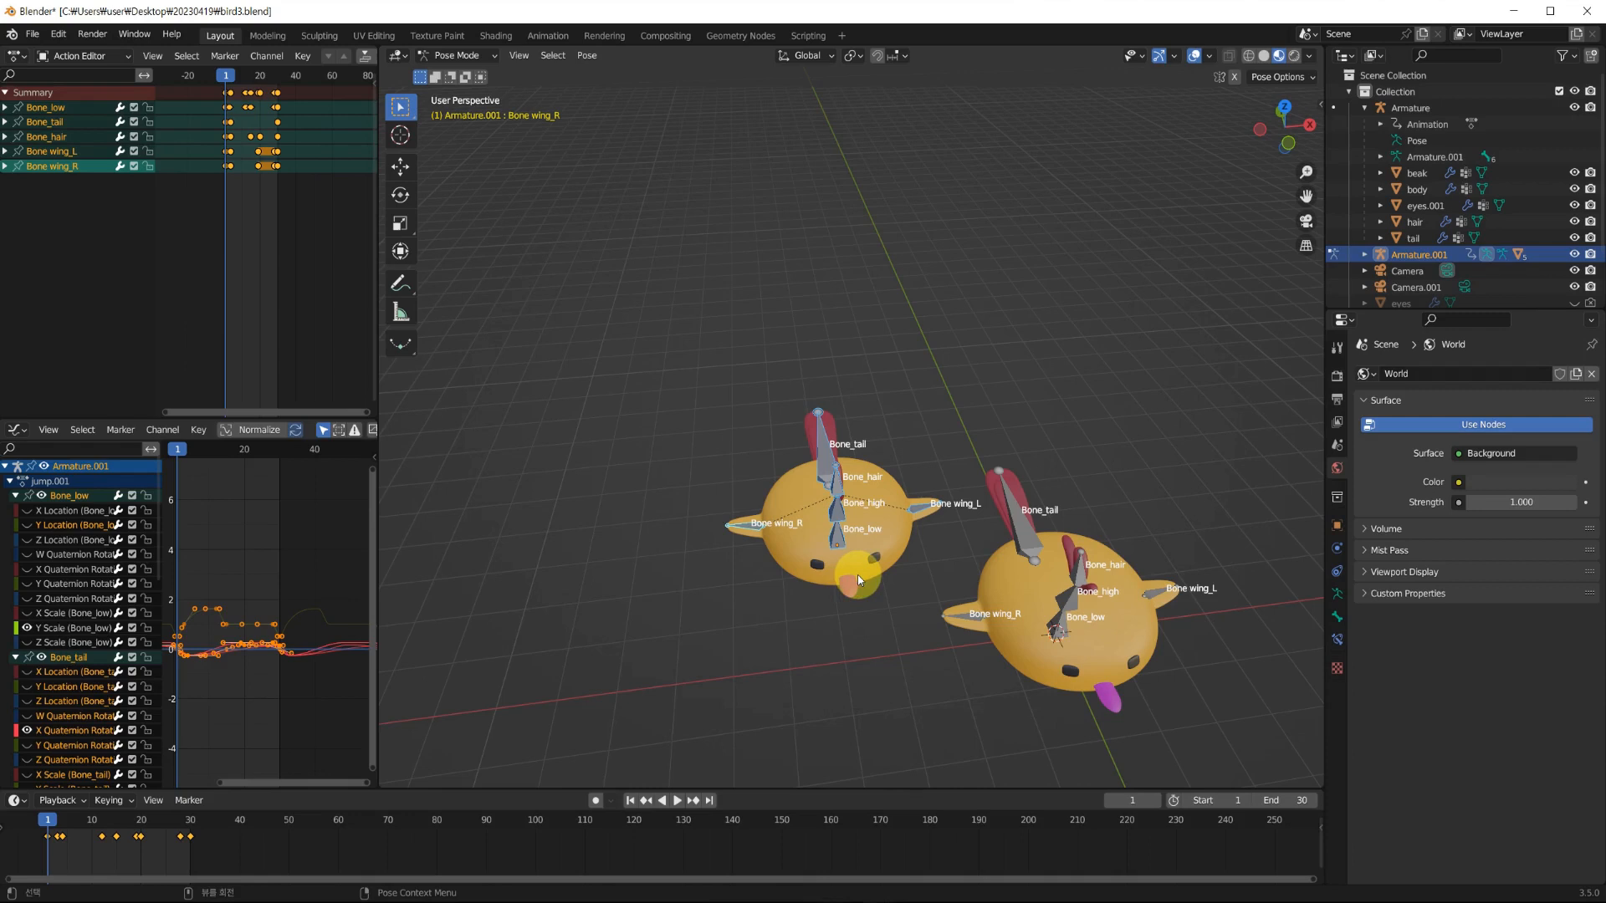
{"action": "key", "text": "g"}
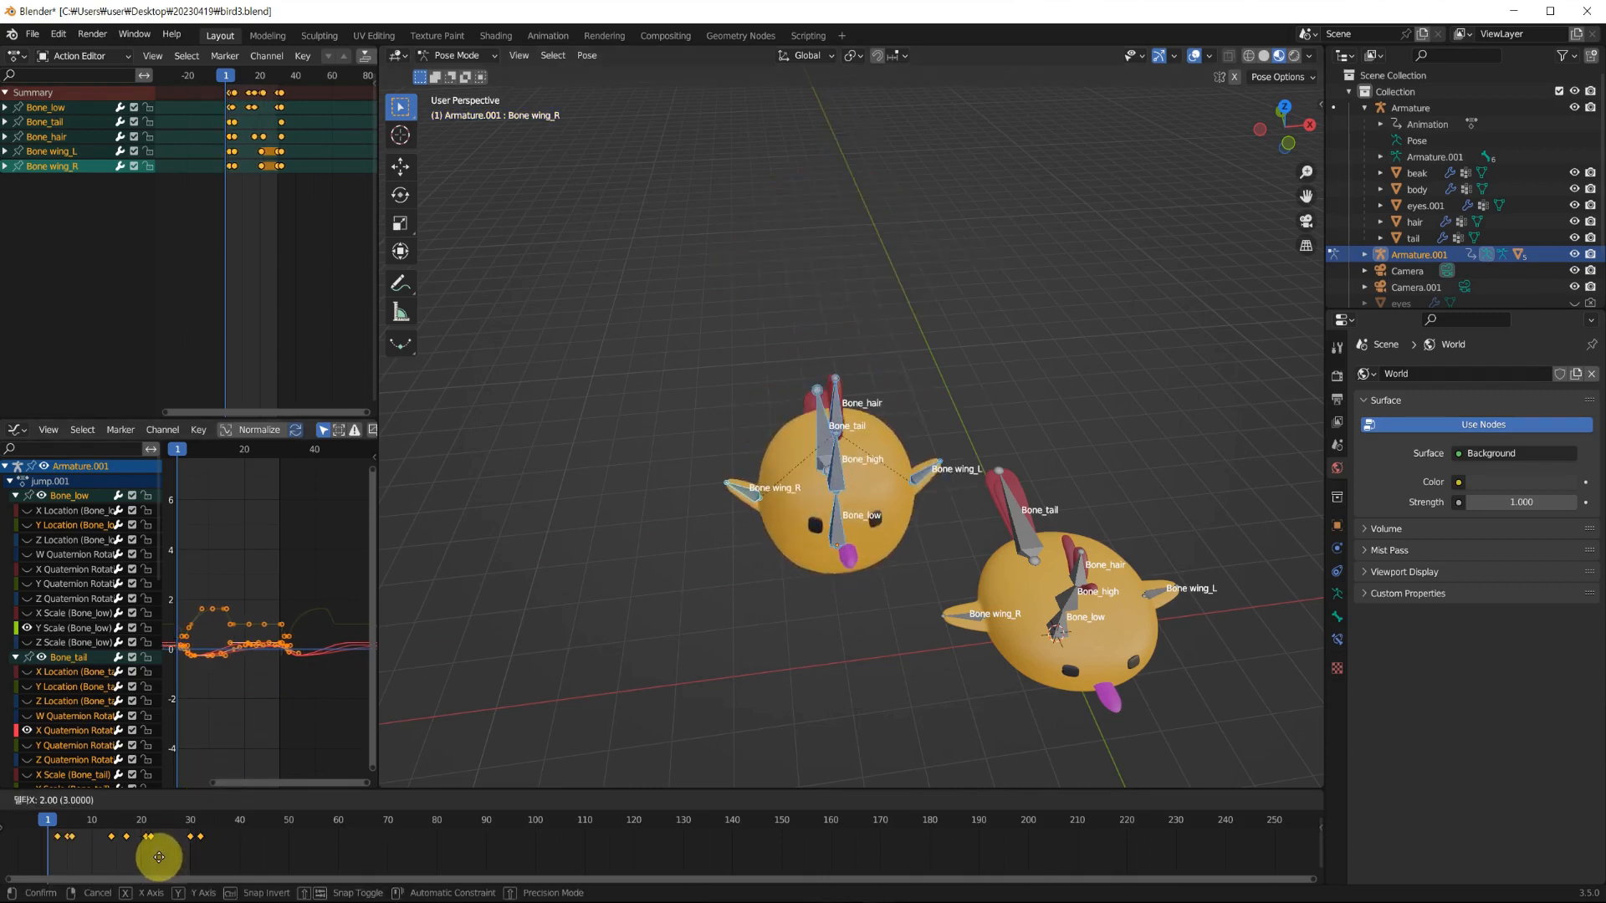
{"action": "type", "text": "15"}
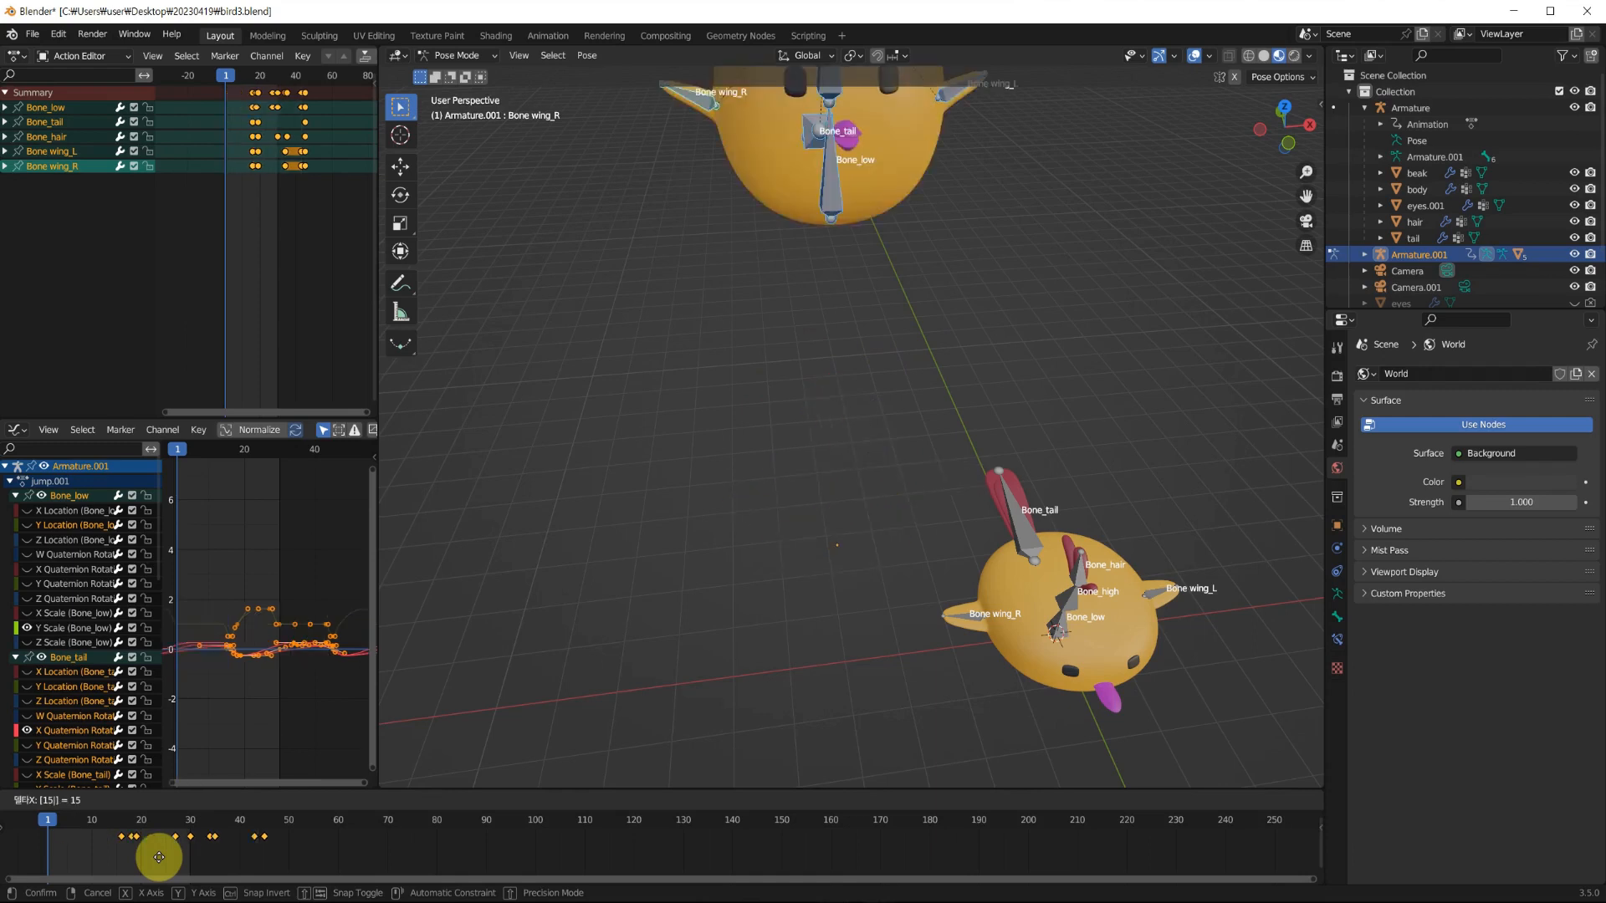
{"action": "key", "text": "Return"}
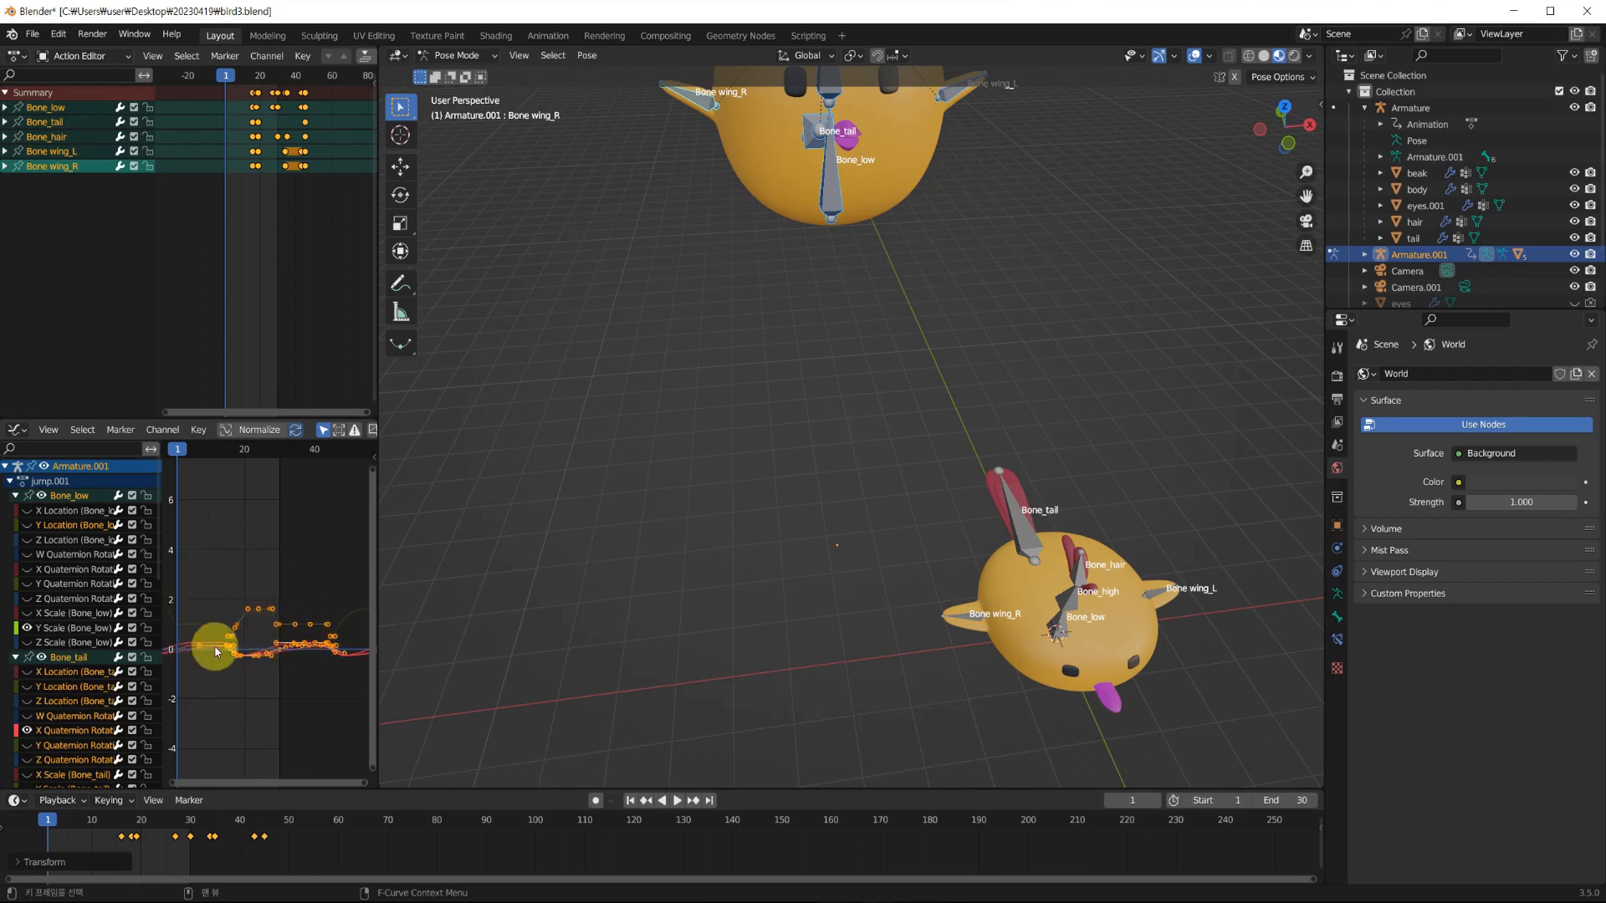
Play the offset jumps of the two birds from frame 1, and return the copied armature to Object Mode.
{"action": "scroll", "coordinate": [640, 571], "scroll_direction": "down", "scroll_amount": 3}
{"action": "middle_click_drag", "start_coordinate": [736, 605], "coordinate": [707, 578]}
{"action": "left_click", "coordinate": [707, 579]}
{"action": "mouse_move", "coordinate": [51, 821]}
{"action": "left_mouse_down"}
{"action": "mouse_move", "coordinate": [188, 841]}
{"action": "mouse_move", "coordinate": [49, 831]}
{"action": "left_mouse_up"}
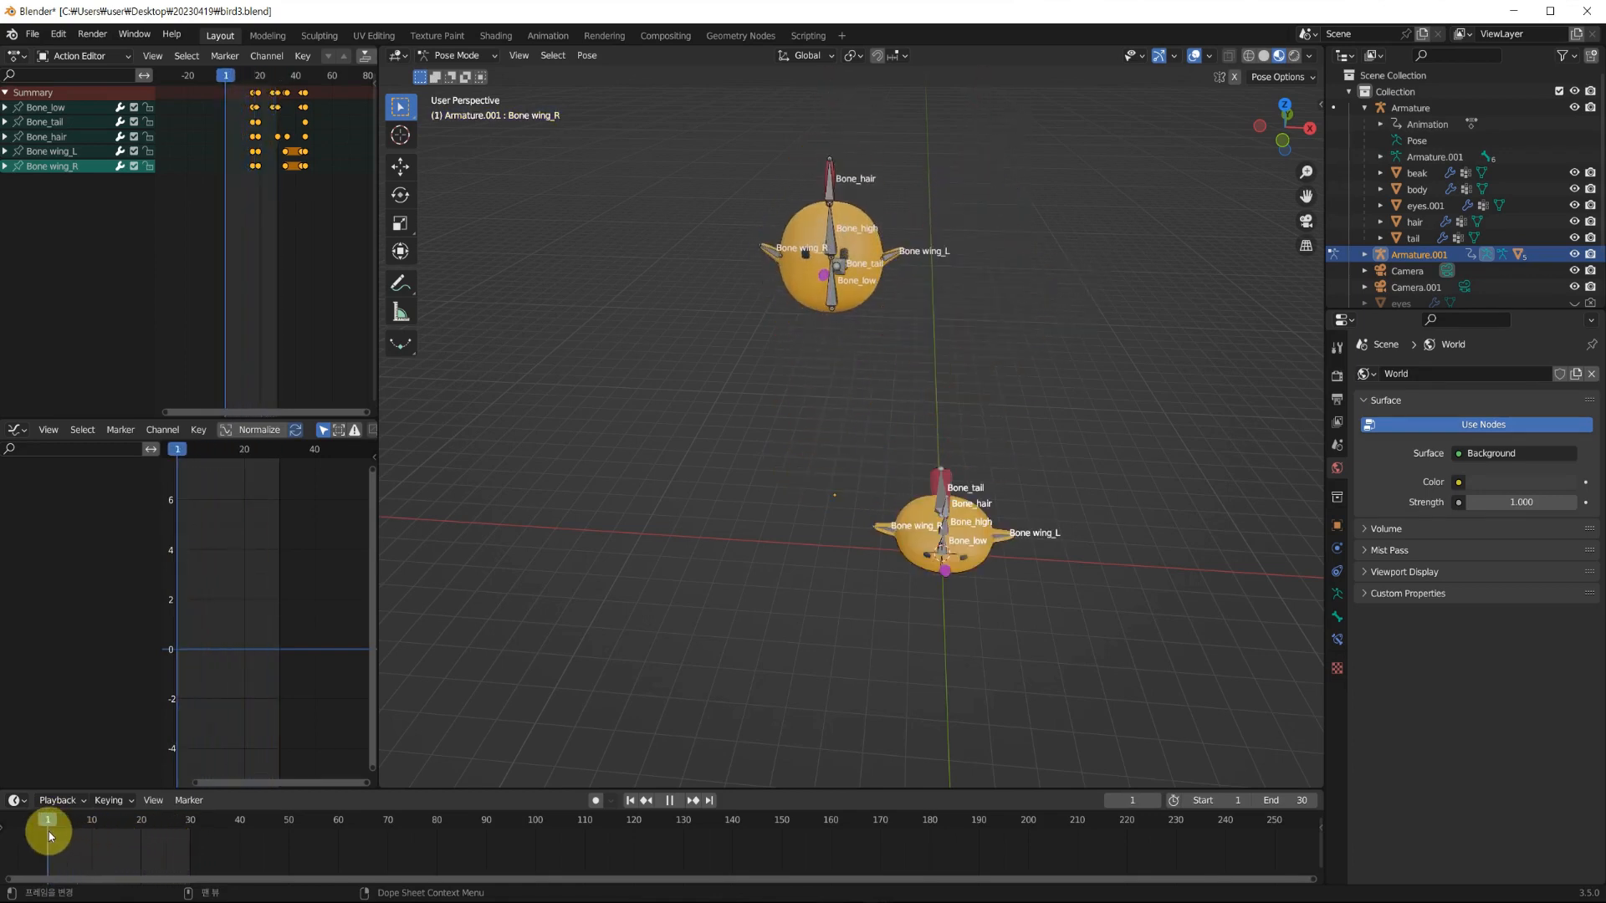
{"action": "middle_click_drag", "start_coordinate": [550, 599], "coordinate": [693, 494]}
{"action": "mouse_move", "coordinate": [46, 826]}
{"action": "left_mouse_down"}
{"action": "mouse_move", "coordinate": [184, 845]}
{"action": "mouse_move", "coordinate": [48, 831]}
{"action": "left_mouse_up"}
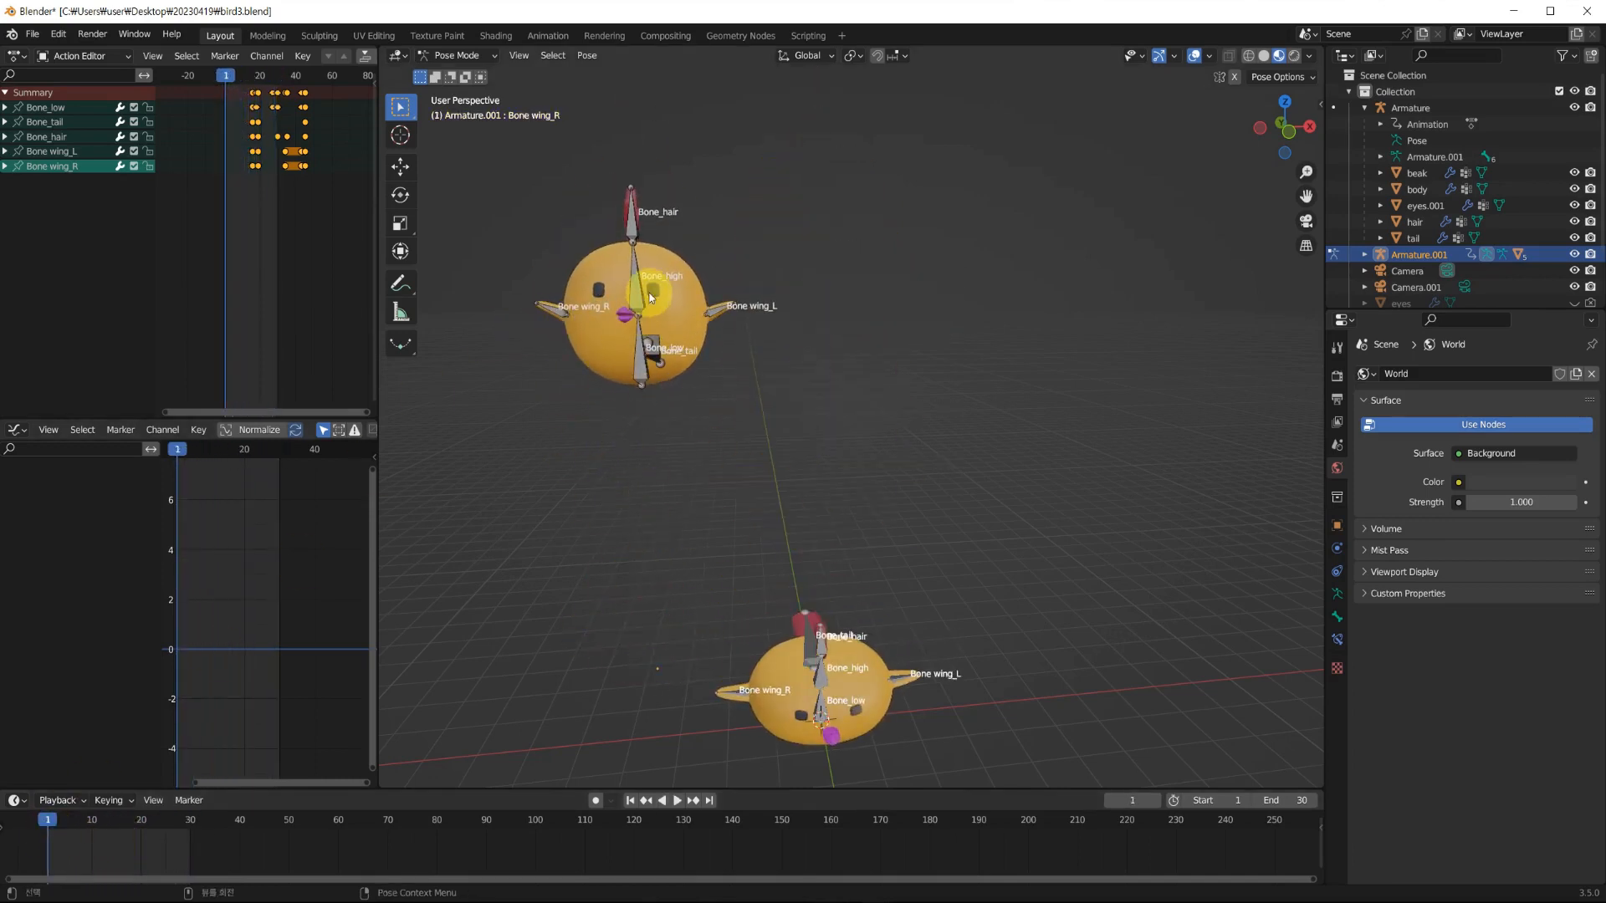
{"action": "left_click", "coordinate": [458, 55]}
{"action": "left_click", "coordinate": [468, 73]}
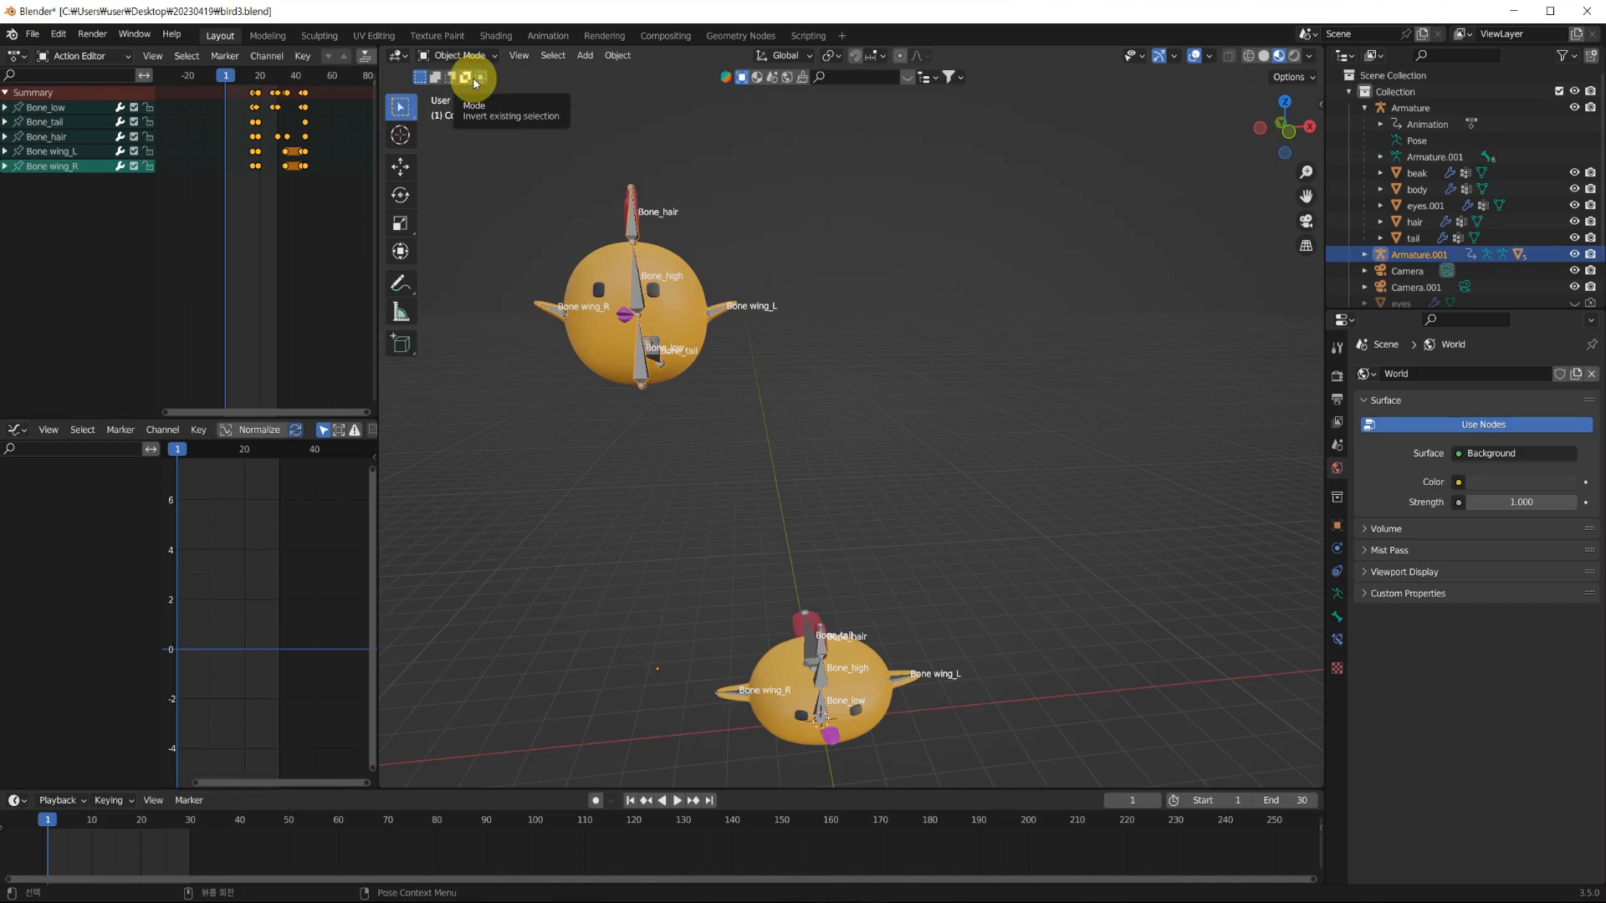
Select the copied bird's eyes and keyframe their eyes.002 shape key at 0 on frame 1.
{"action": "left_click", "coordinate": [599, 296]}
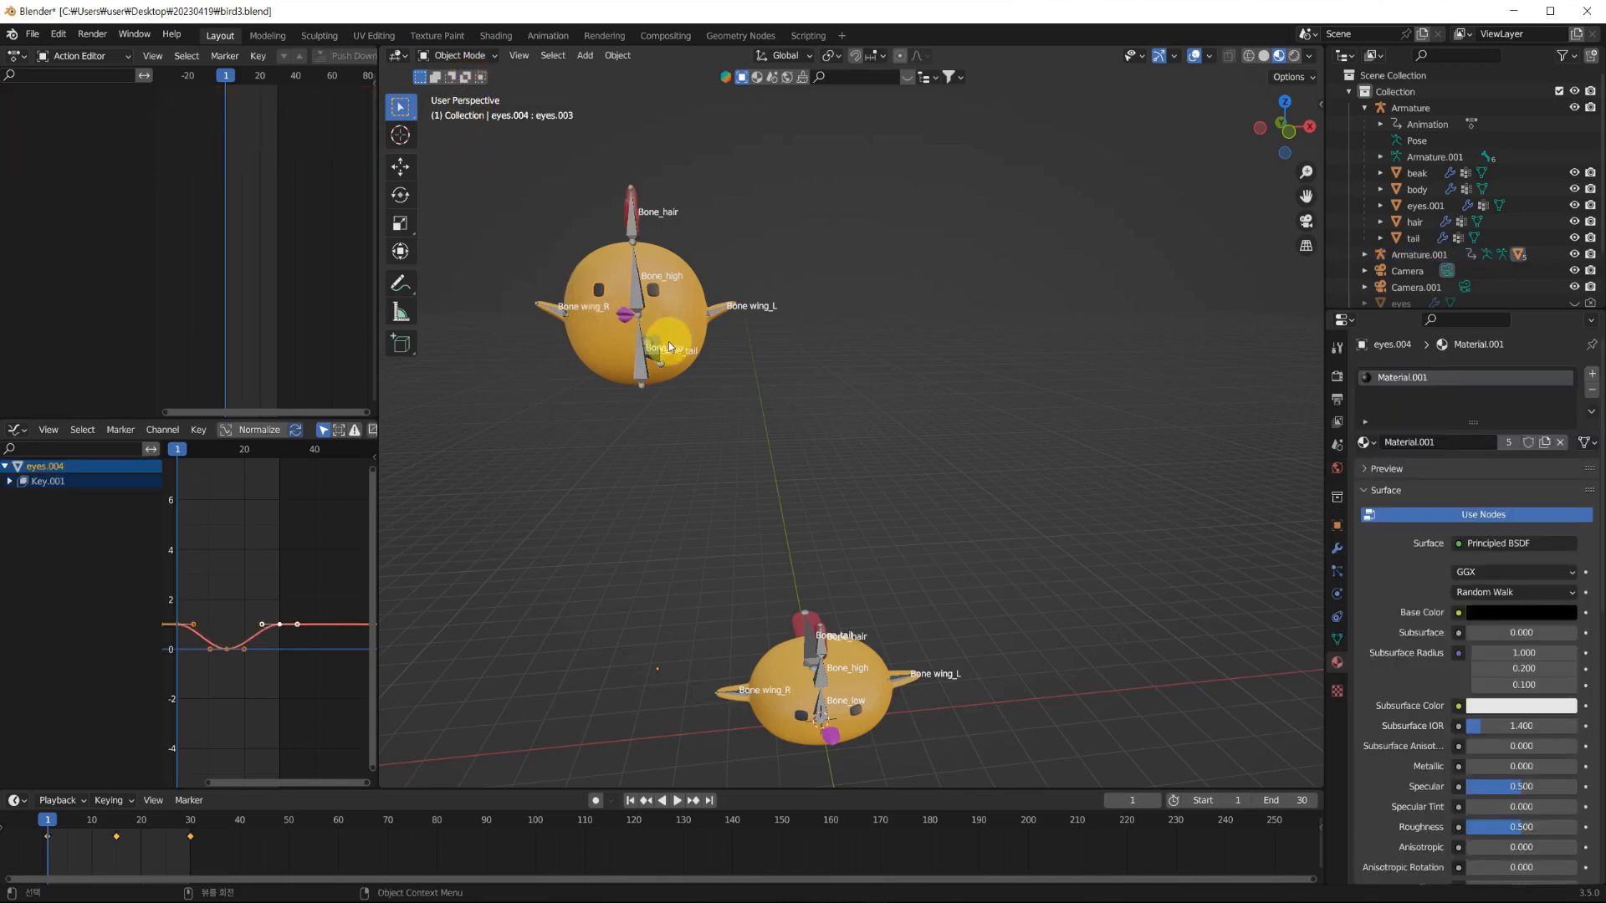
{"action": "left_click", "coordinate": [1337, 640]}
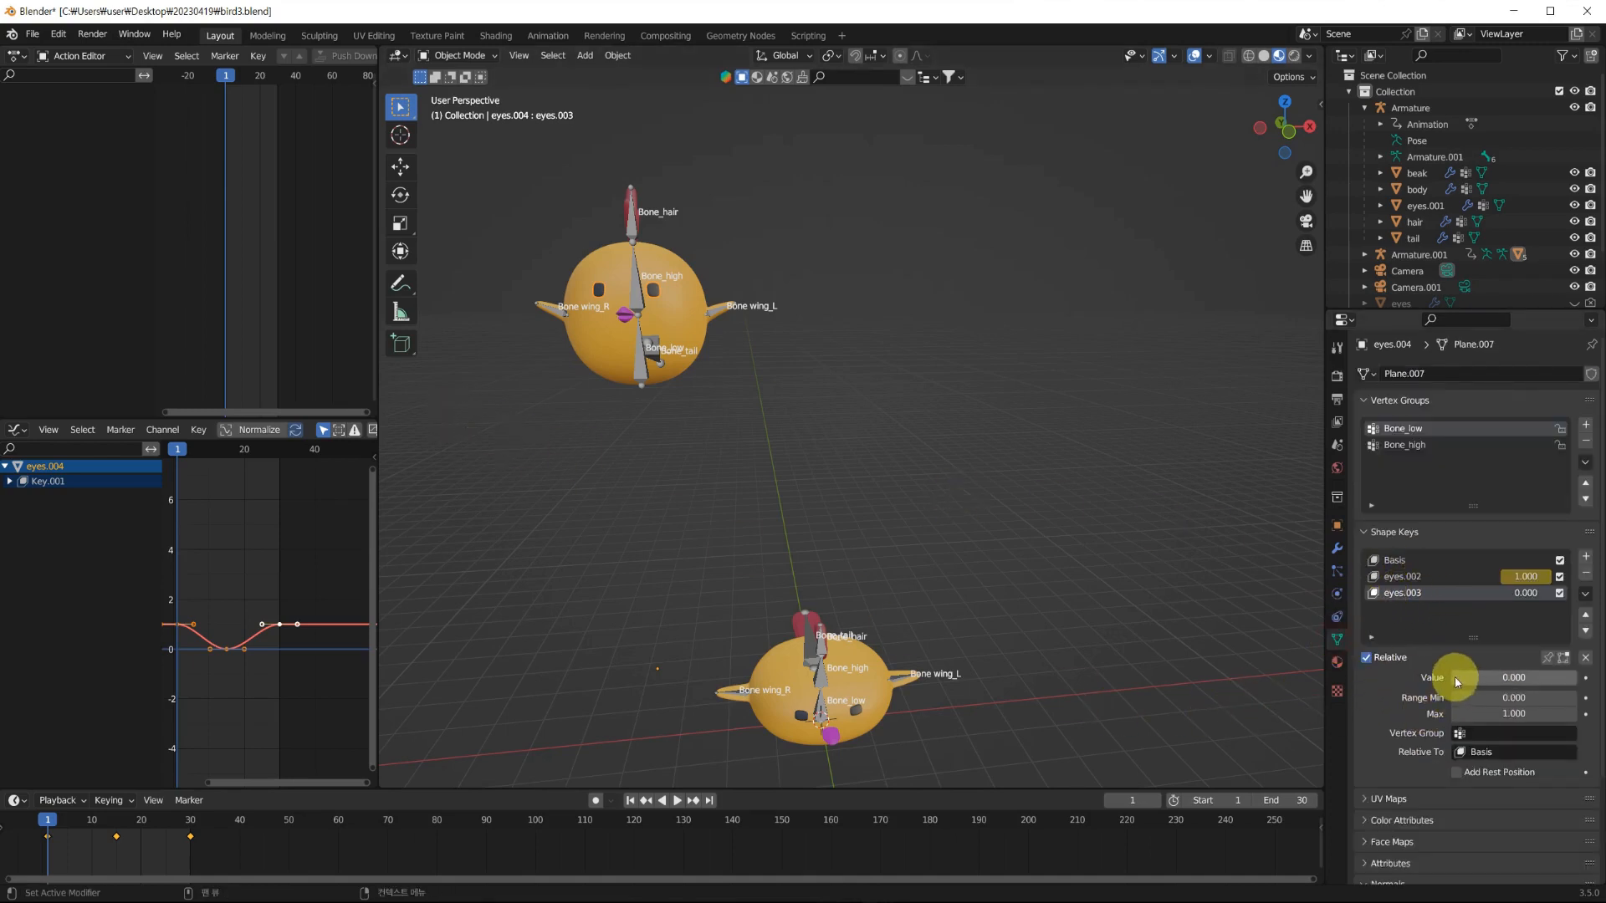
{"action": "mouse_move", "coordinate": [1453, 676]}
{"action": "left_mouse_down"}
{"action": "mouse_move", "coordinate": [1543, 684]}
{"action": "mouse_move", "coordinate": [1476, 684]}
{"action": "left_mouse_up"}
{"action": "left_click", "coordinate": [1414, 576]}
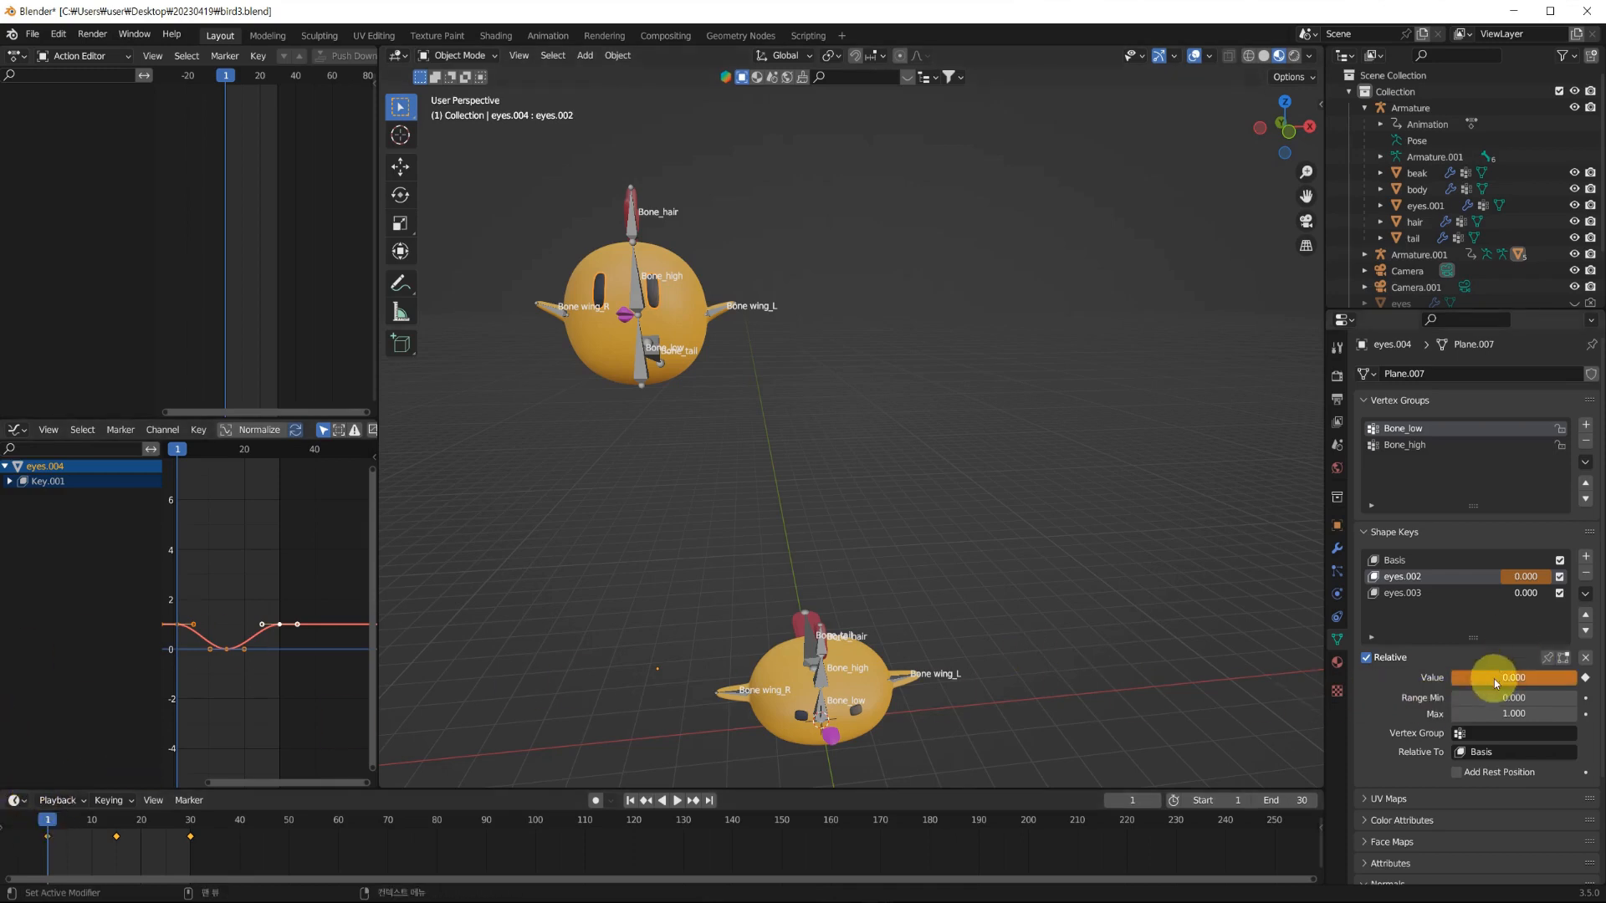
{"action": "key", "text": "i"}
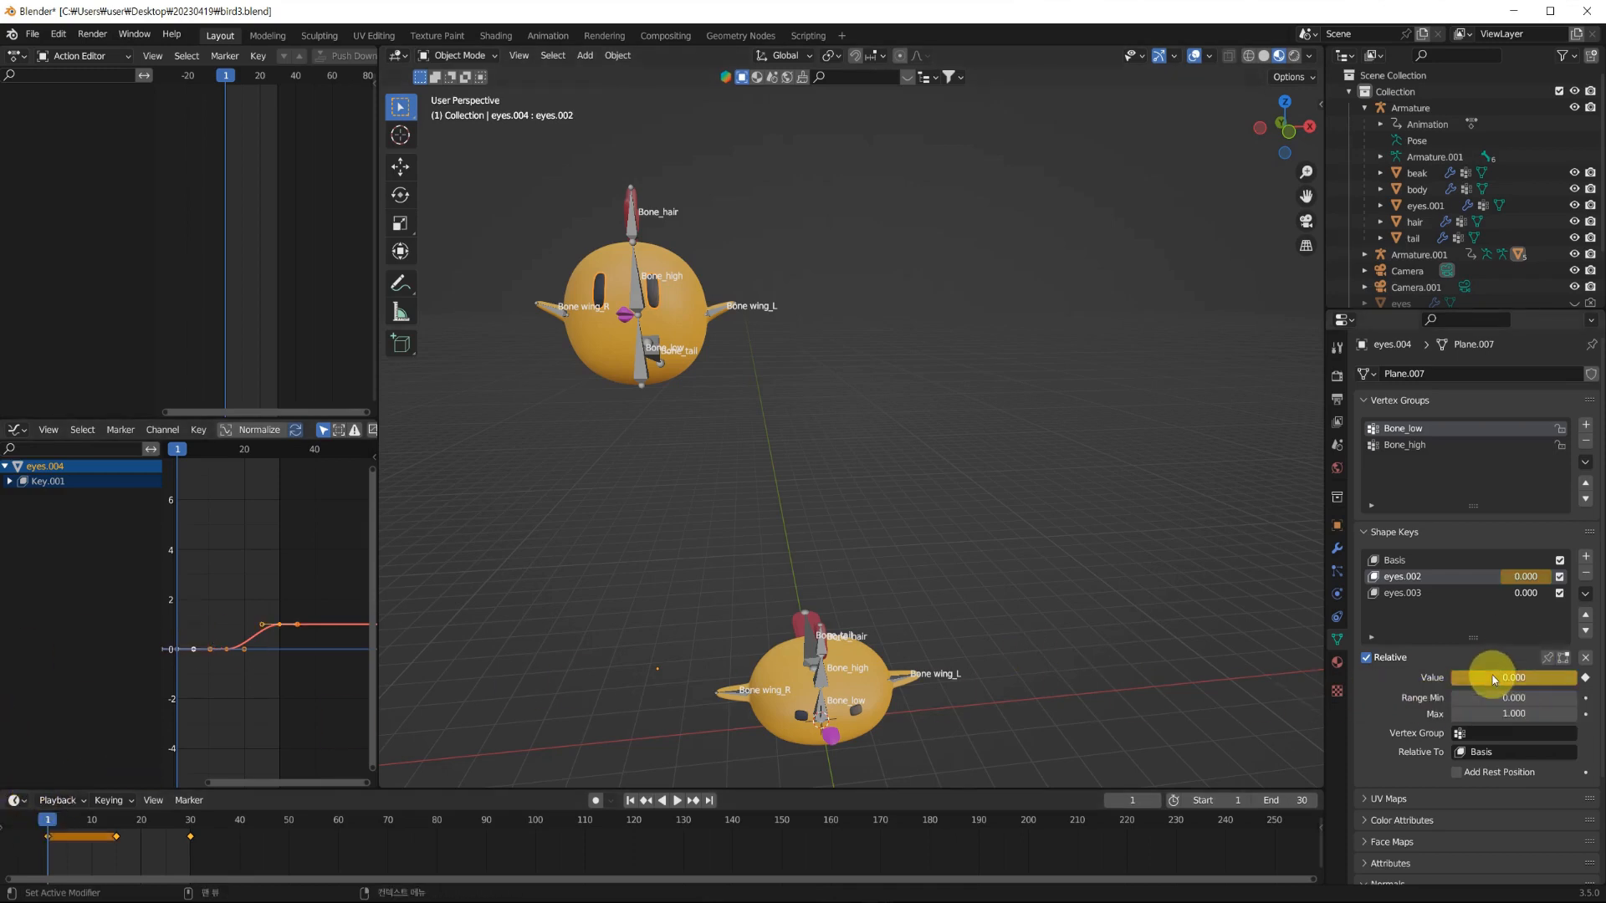
Keyframe the copied eyes' eyes.002 shape key at 1 on frame 15 and at 0 on frame 30.
{"action": "left_click", "coordinate": [36, 833]}
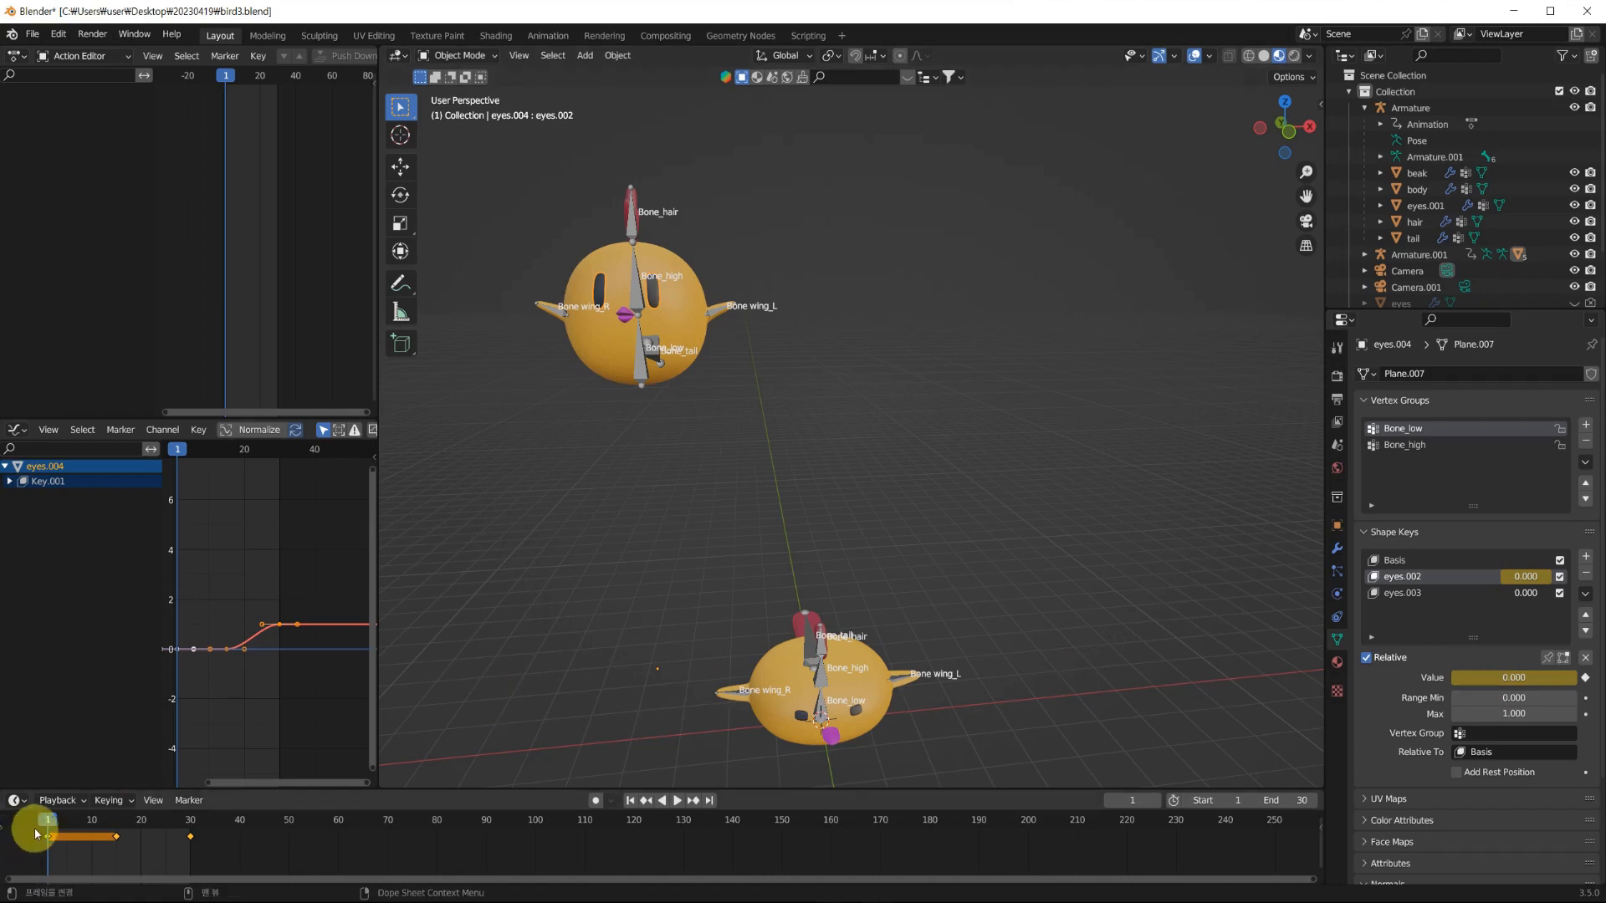
{"action": "left_click_drag", "start_coordinate": [46, 825], "coordinate": [117, 834]}
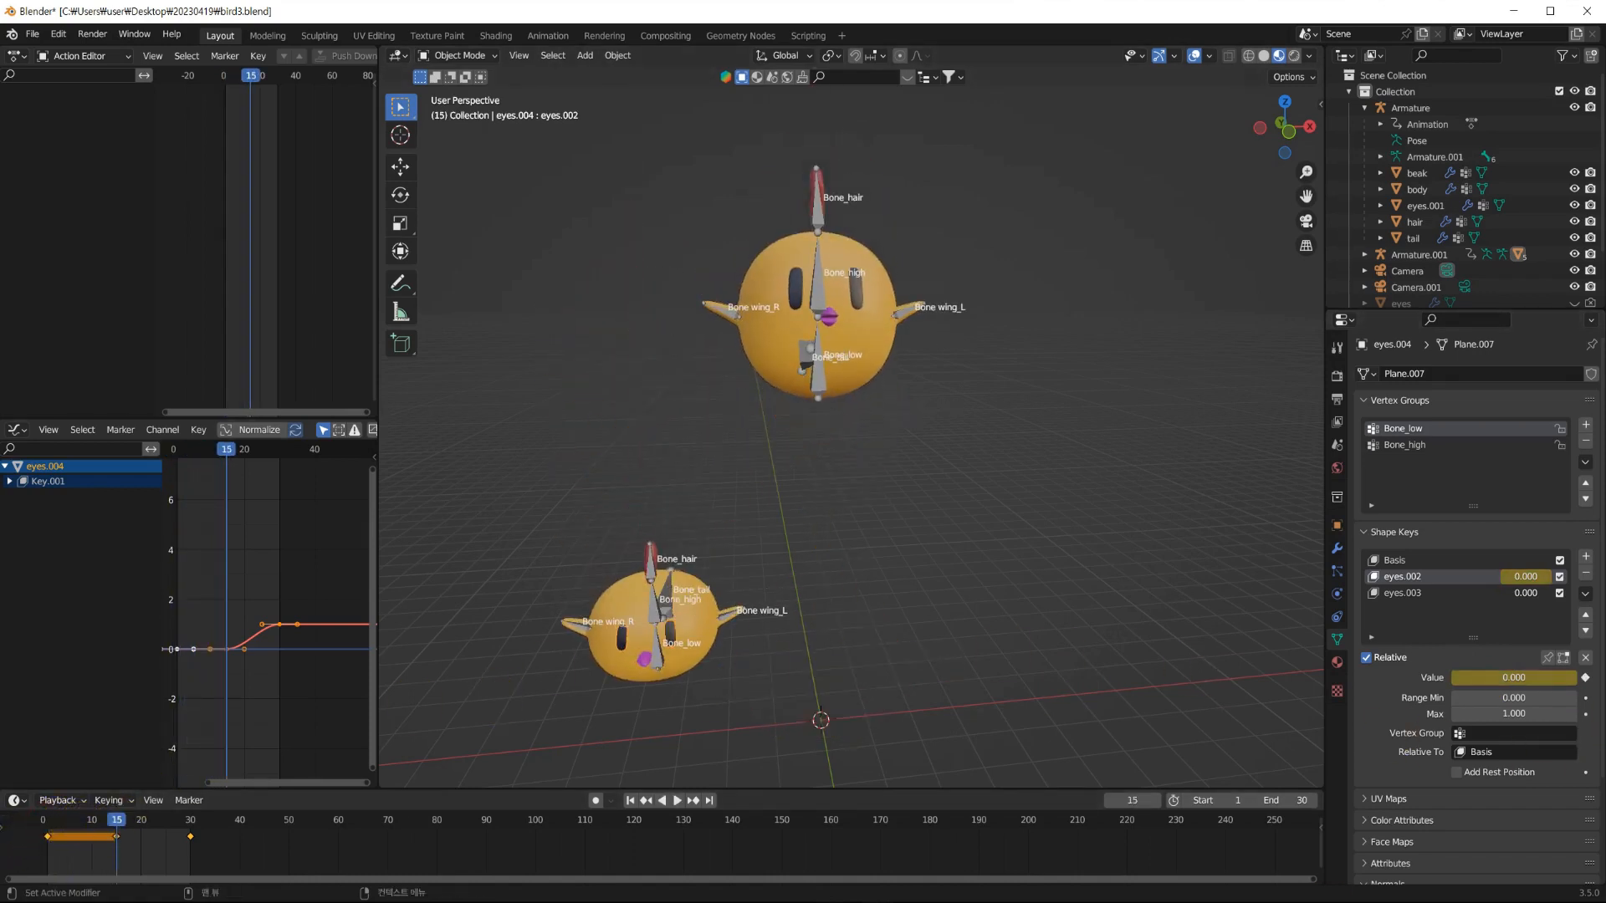
{"action": "left_click", "coordinate": [1492, 679]}
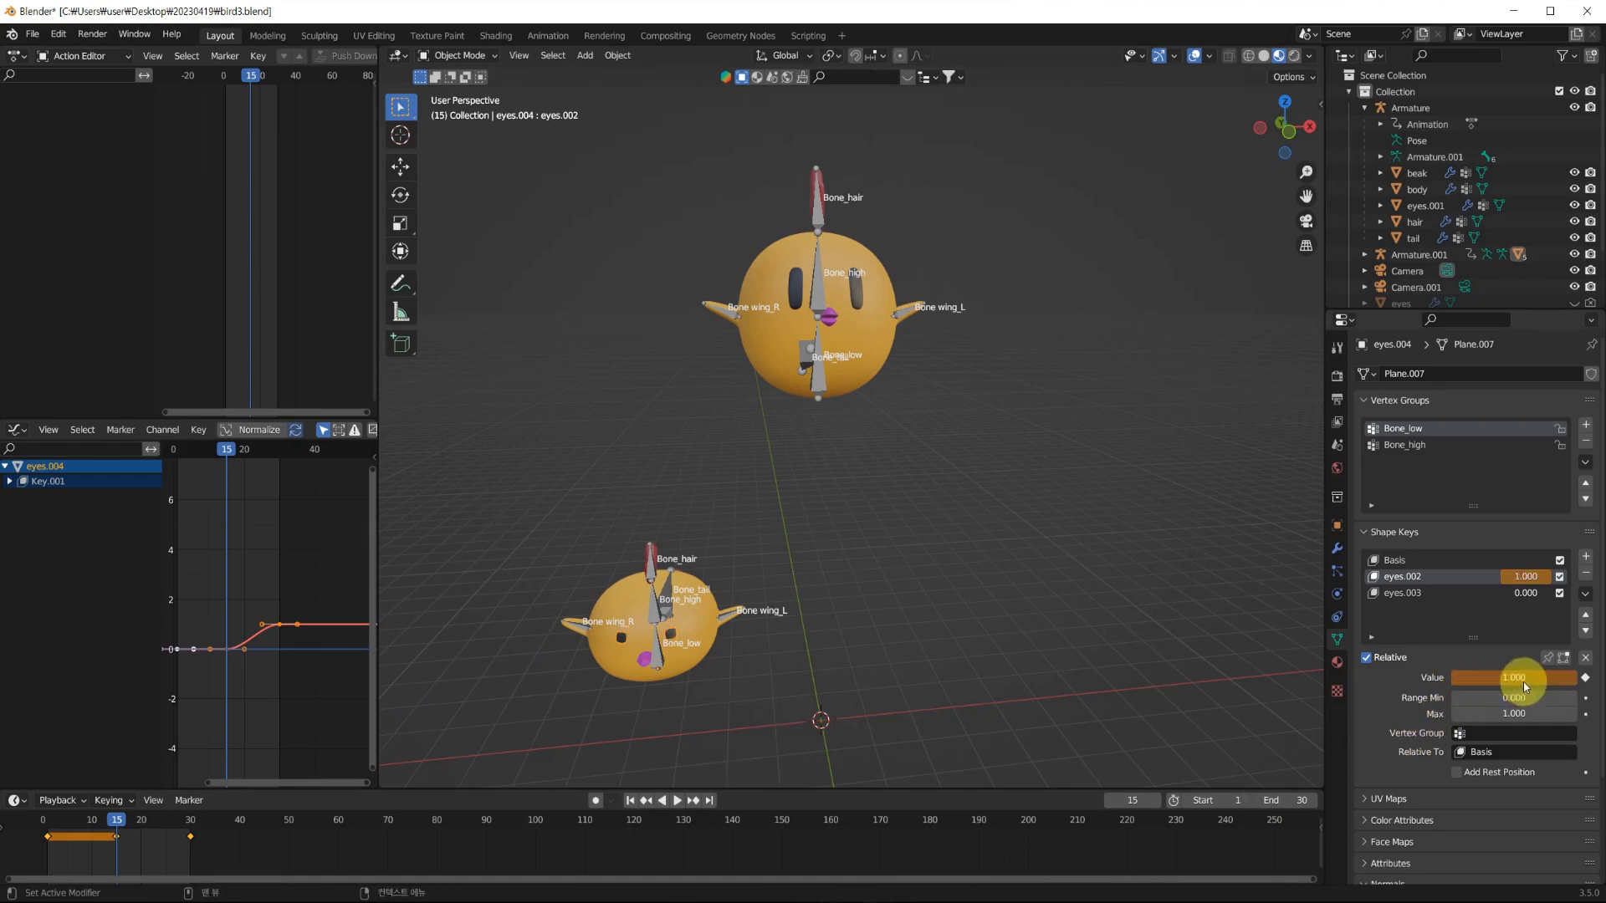
{"action": "key", "text": "i"}
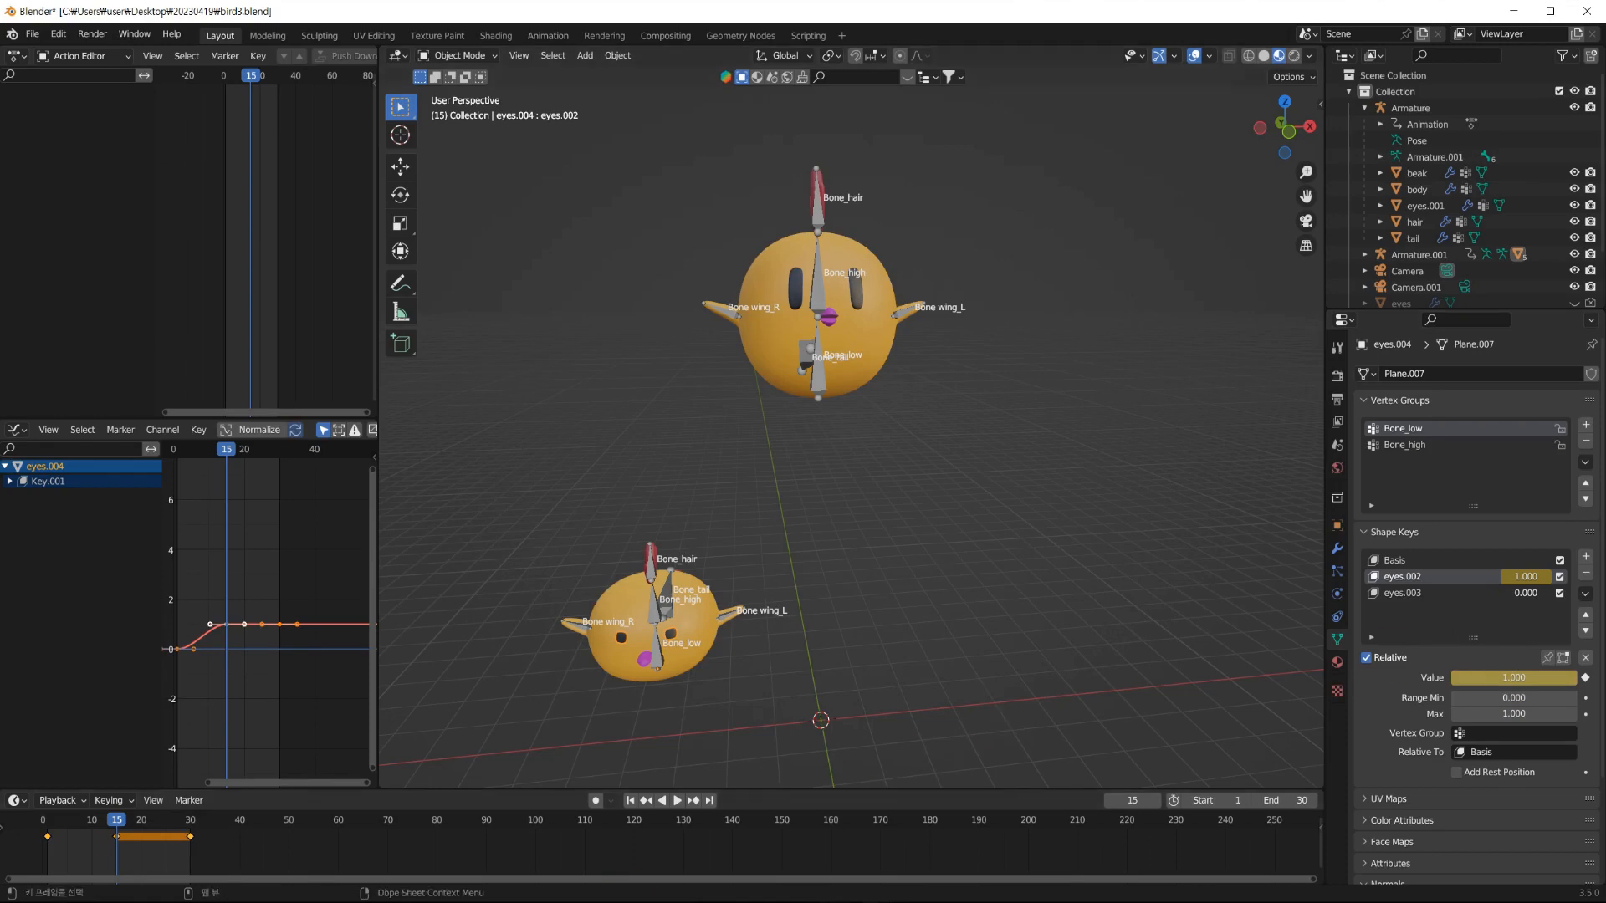
{"action": "left_click_drag", "start_coordinate": [115, 825], "coordinate": [190, 822]}
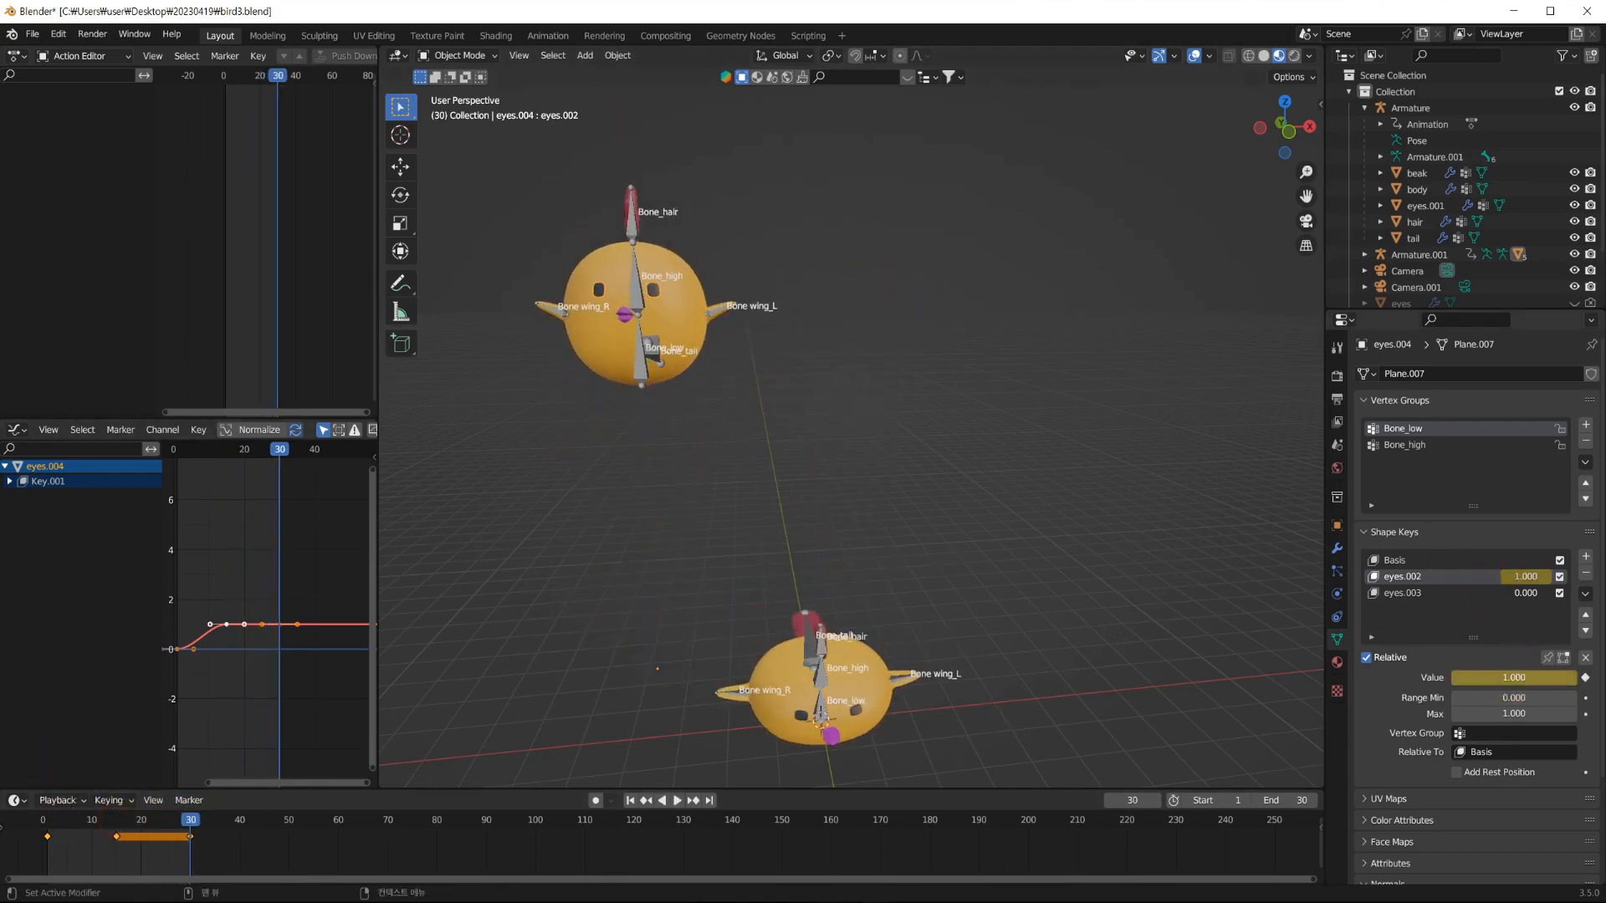
{"action": "left_click", "coordinate": [1503, 675]}
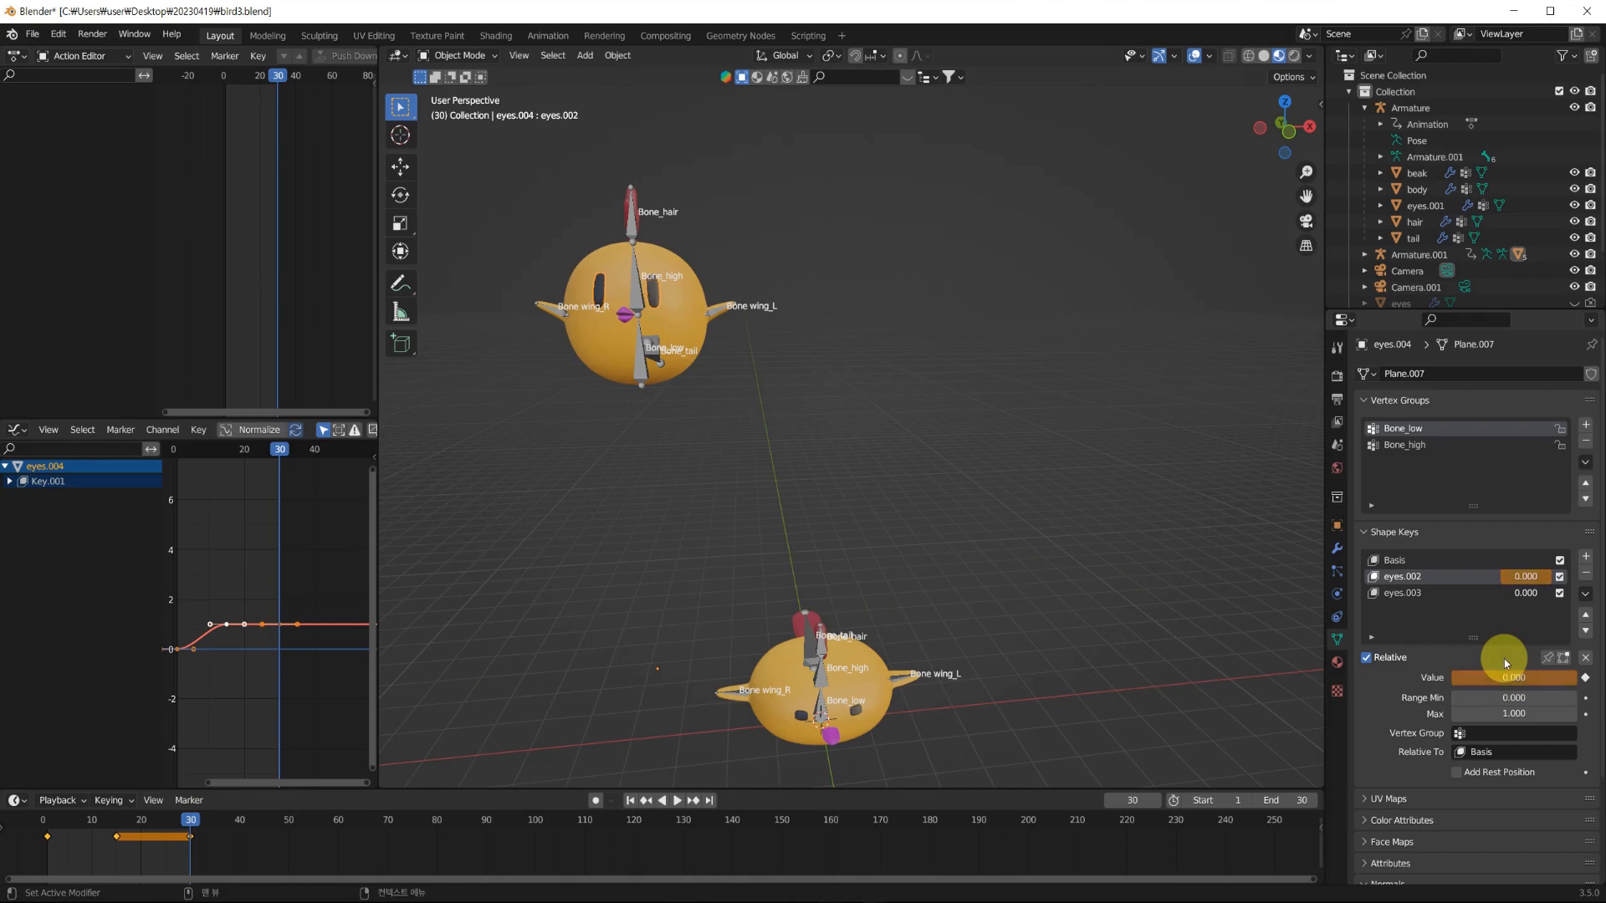
{"action": "key", "text": "i"}
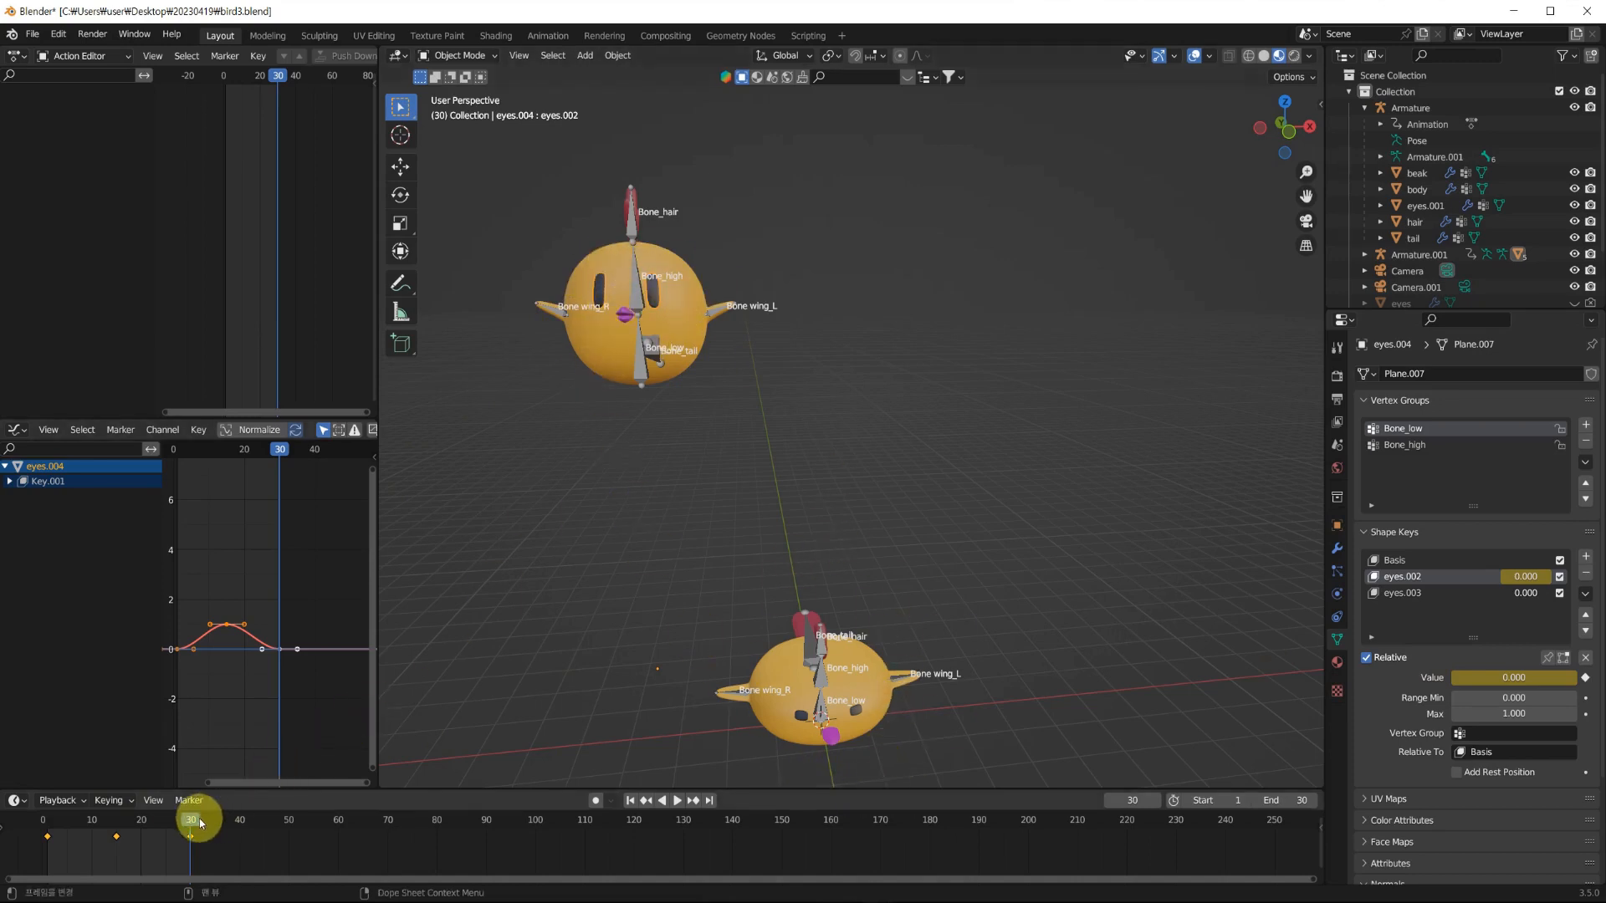
At frame 1, select the whole copied bird in top view and duplicate it about 7.2 m along X.
{"action": "left_click_drag", "start_coordinate": [192, 822], "coordinate": [48, 818]}
{"action": "left_click", "coordinate": [963, 421]}
{"action": "key", "text": "KP_7"}
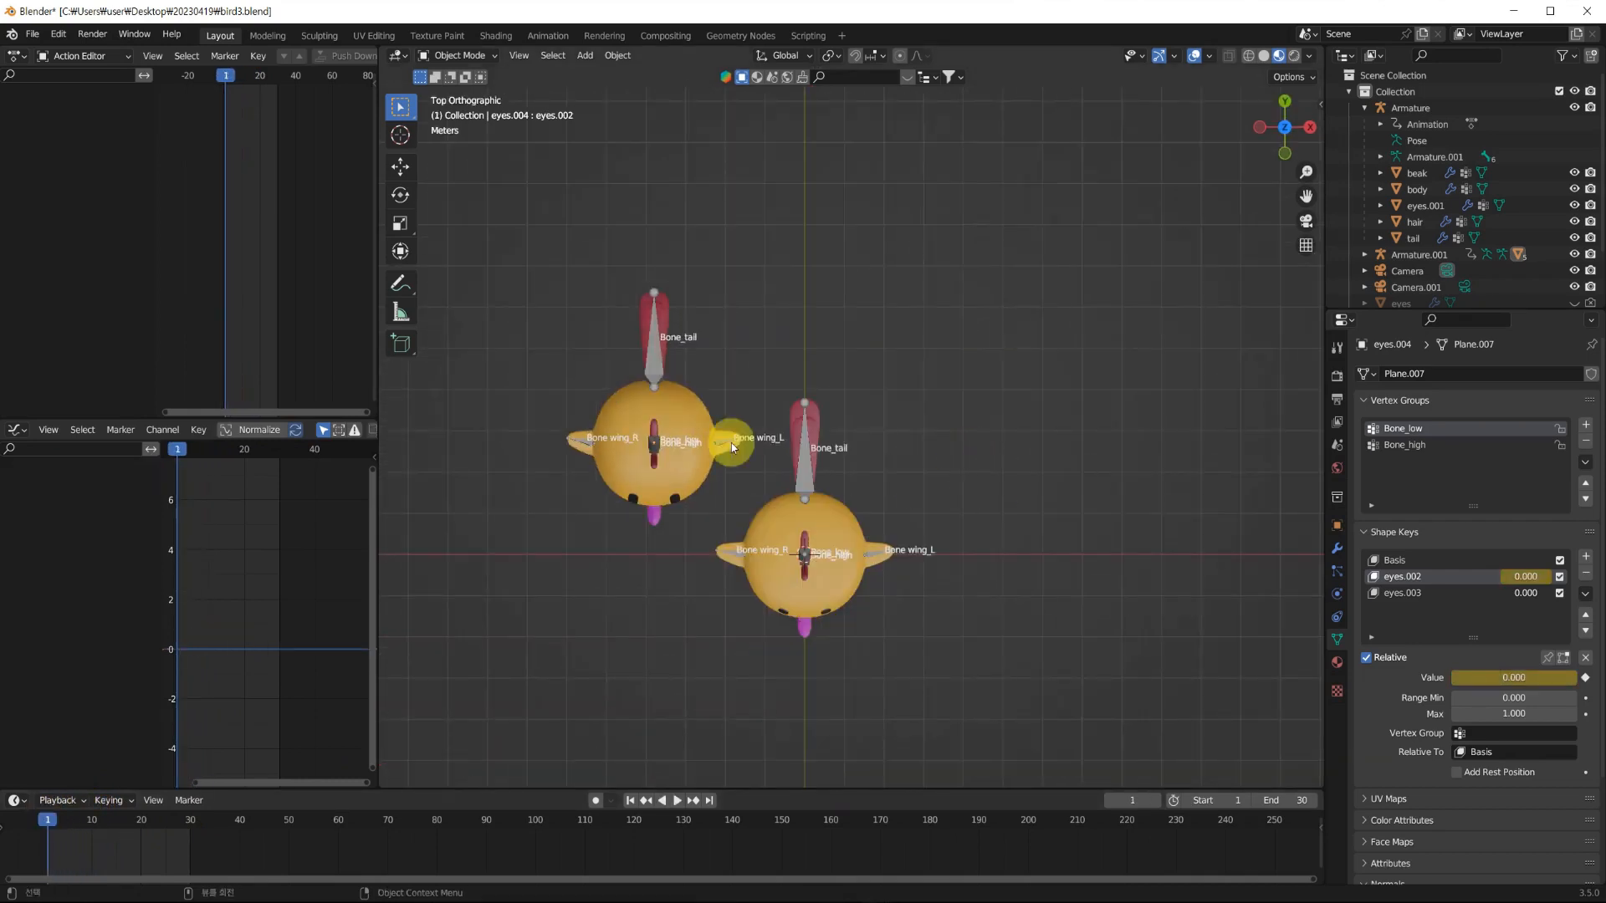
{"action": "left_click_drag", "start_coordinate": [725, 517], "coordinate": [519, 266]}
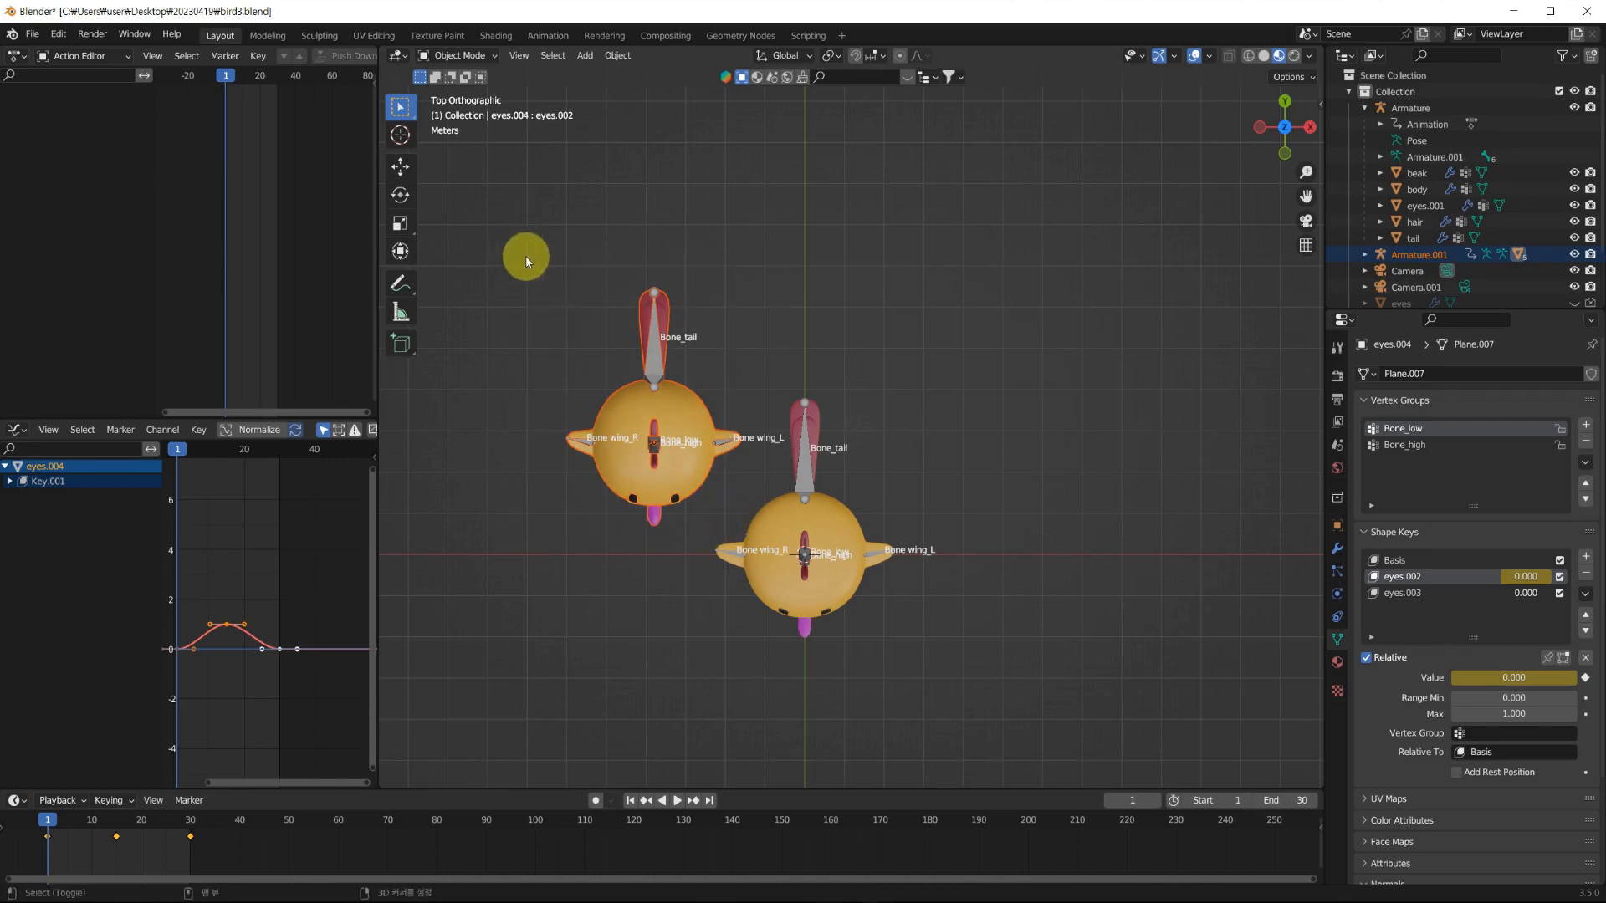
{"action": "key", "text": "shift+d"}
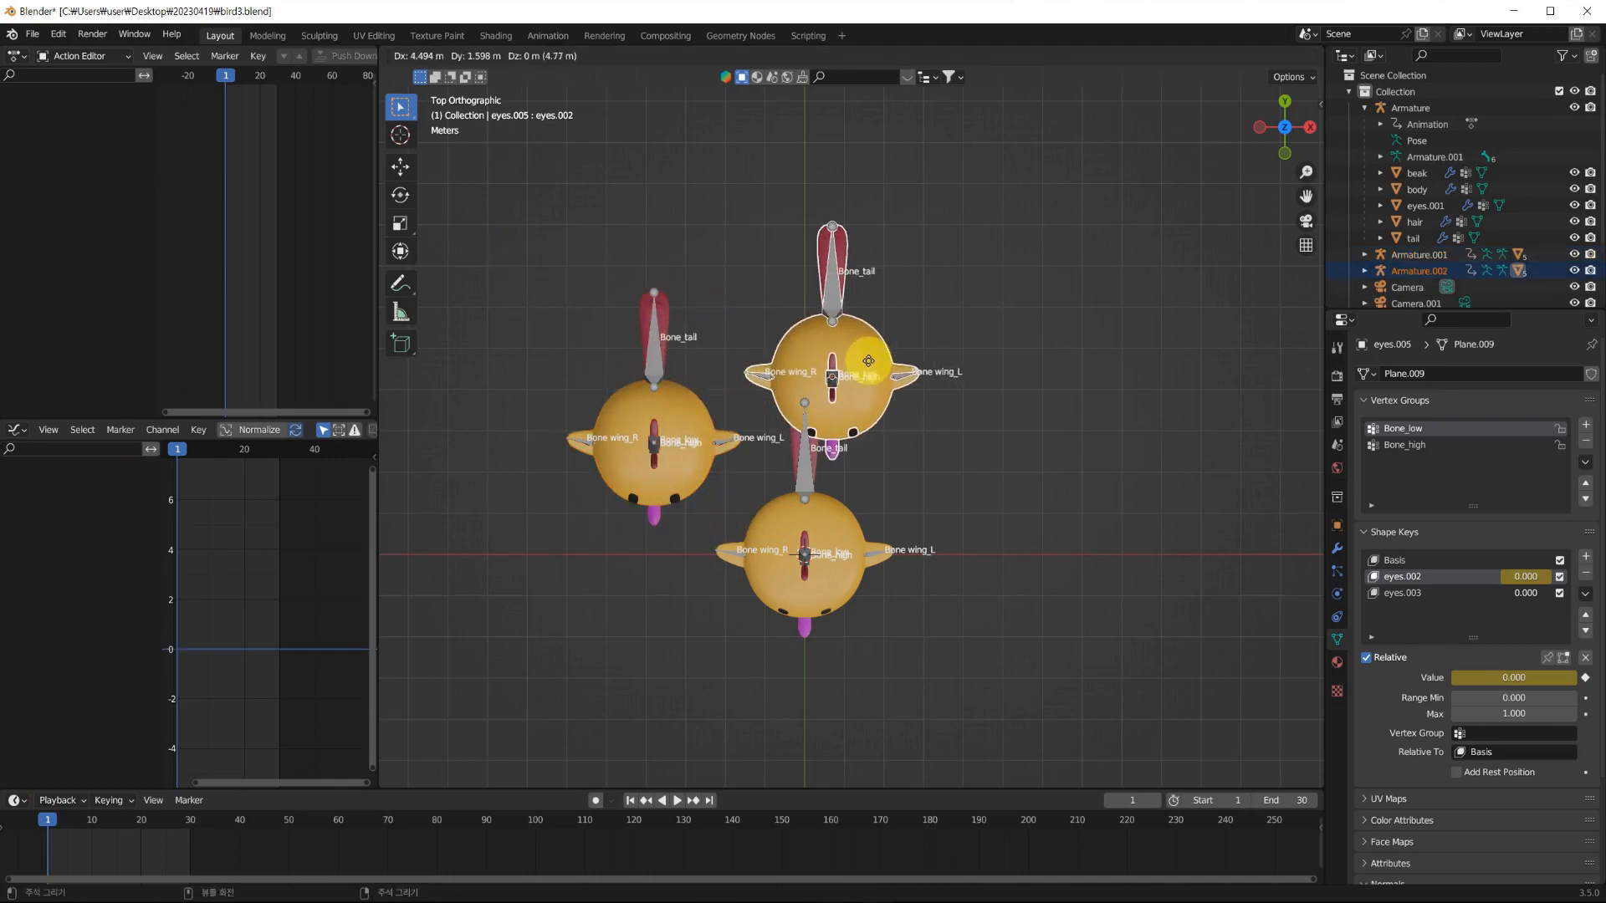
{"action": "key", "text": "x"}
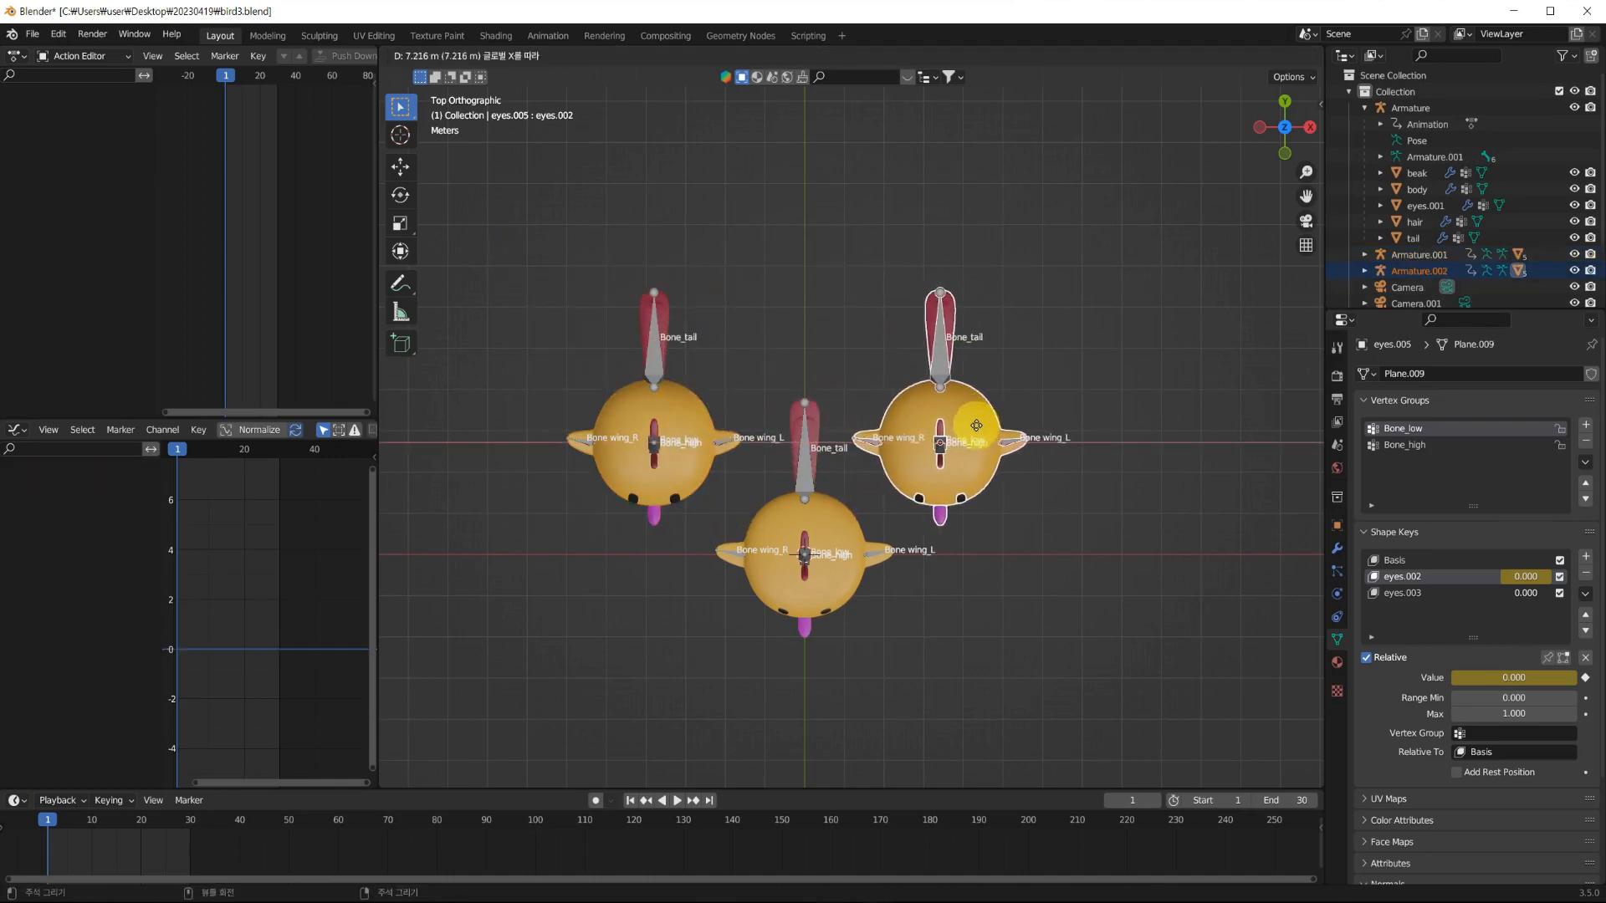
{"action": "left_click", "coordinate": [983, 428]}
Unhide the Plane backdrop and play the three birds' jumps through the camera.
{"action": "middle_click_drag", "start_coordinate": [991, 571], "coordinate": [1022, 521]}
{"action": "key", "text": "space"}
{"action": "scroll", "coordinate": [1418, 278], "scroll_direction": "down", "scroll_amount": 3}
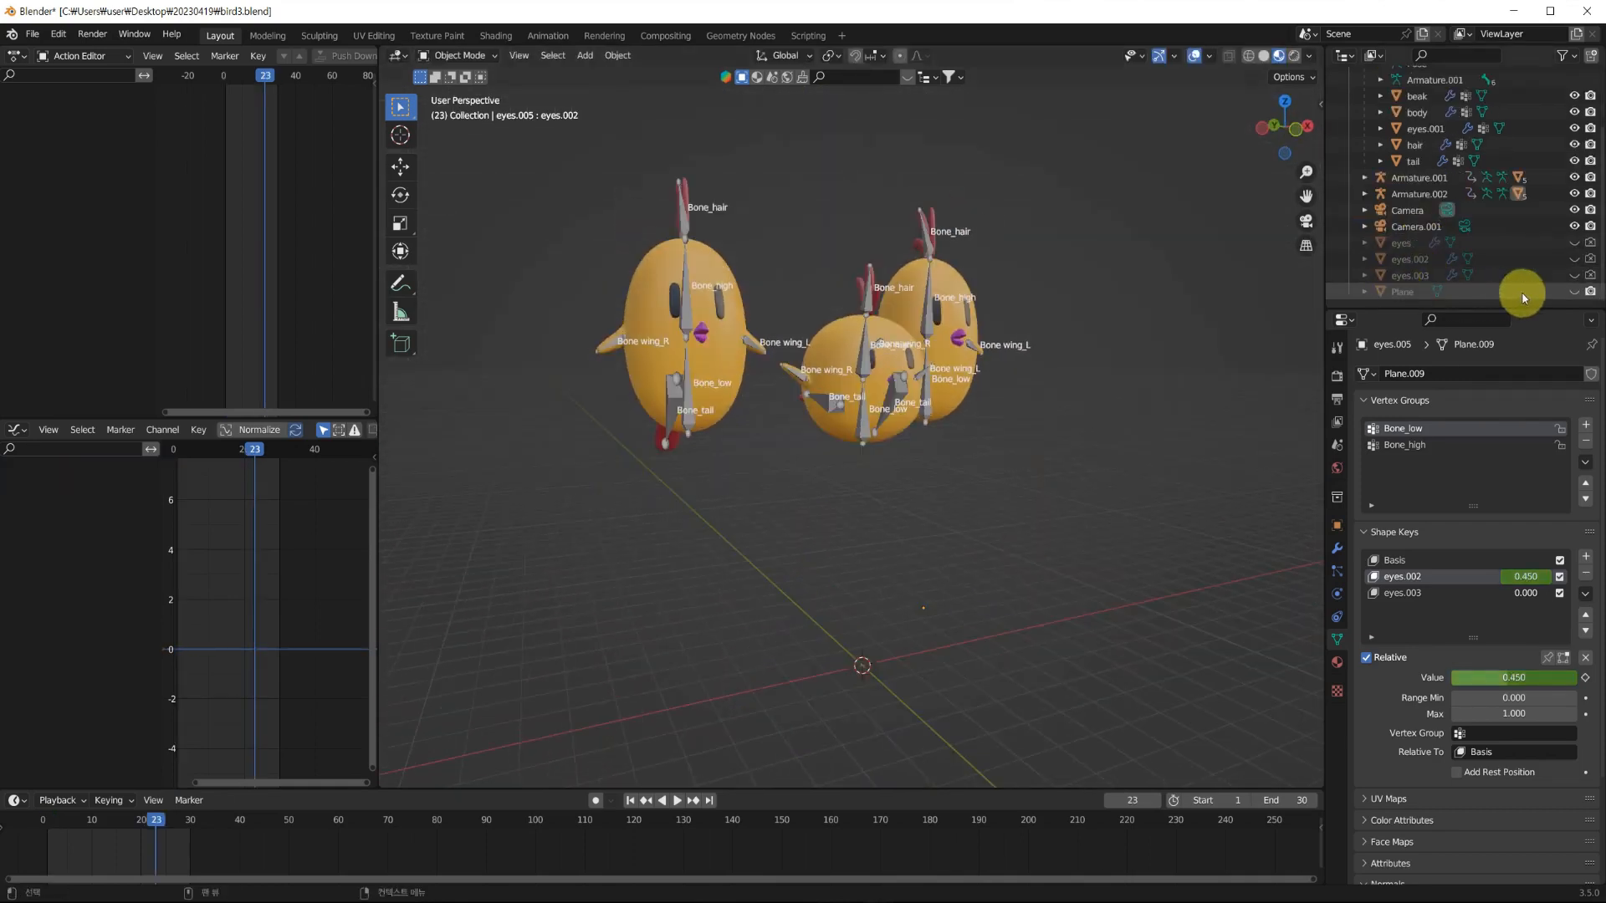
{"action": "left_click", "coordinate": [1574, 292]}
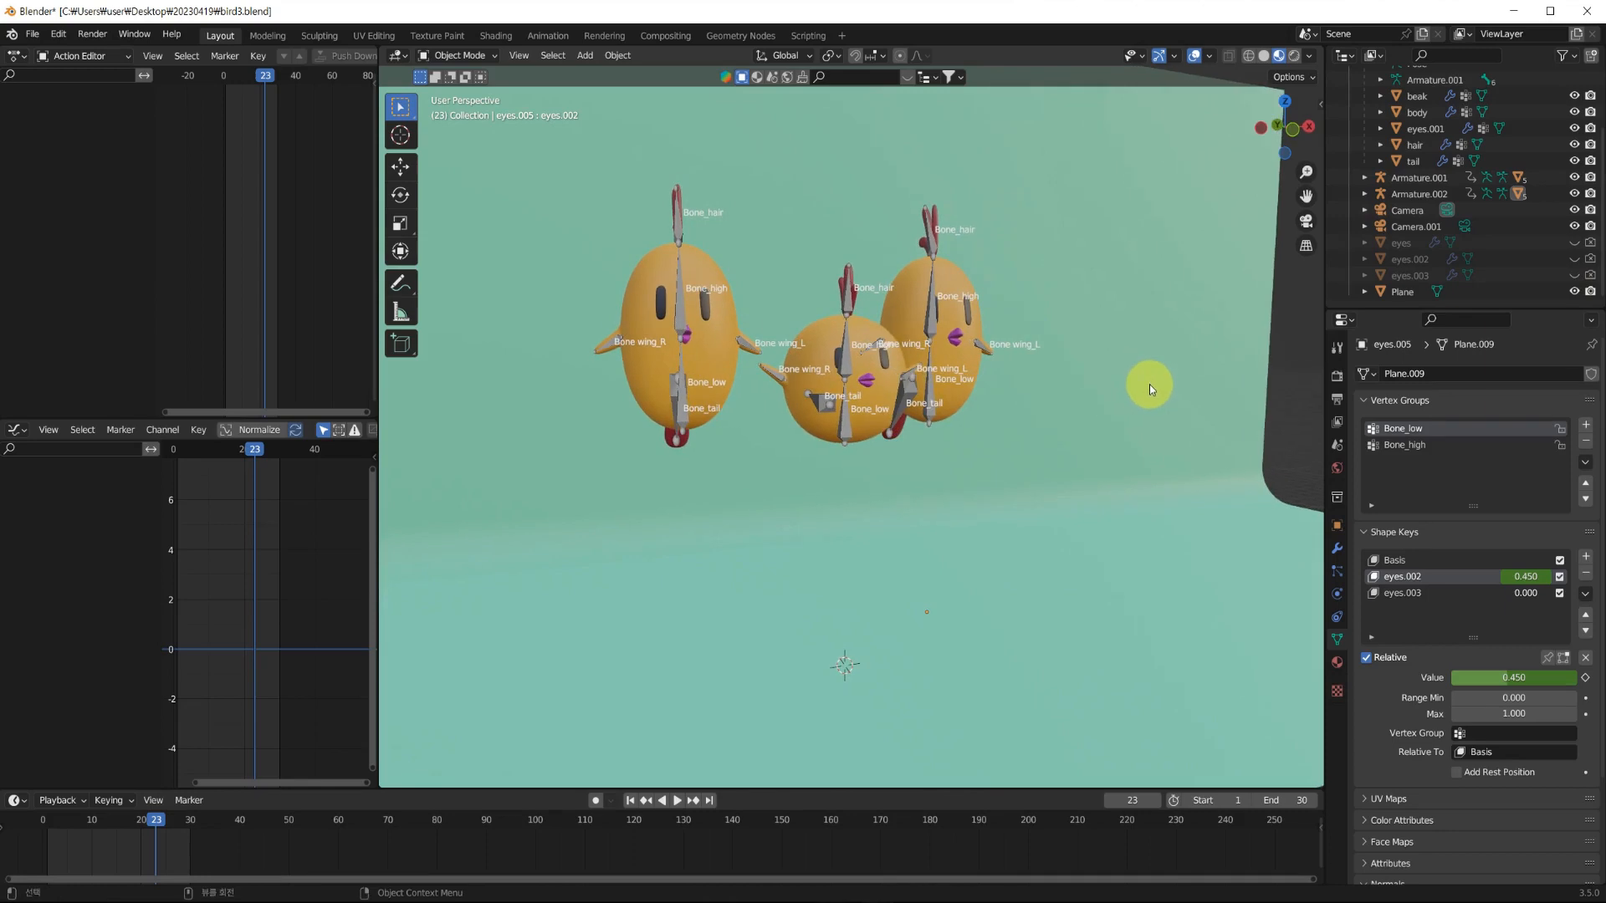
{"action": "key", "text": "KP_0"}
{"action": "key", "text": "space"}
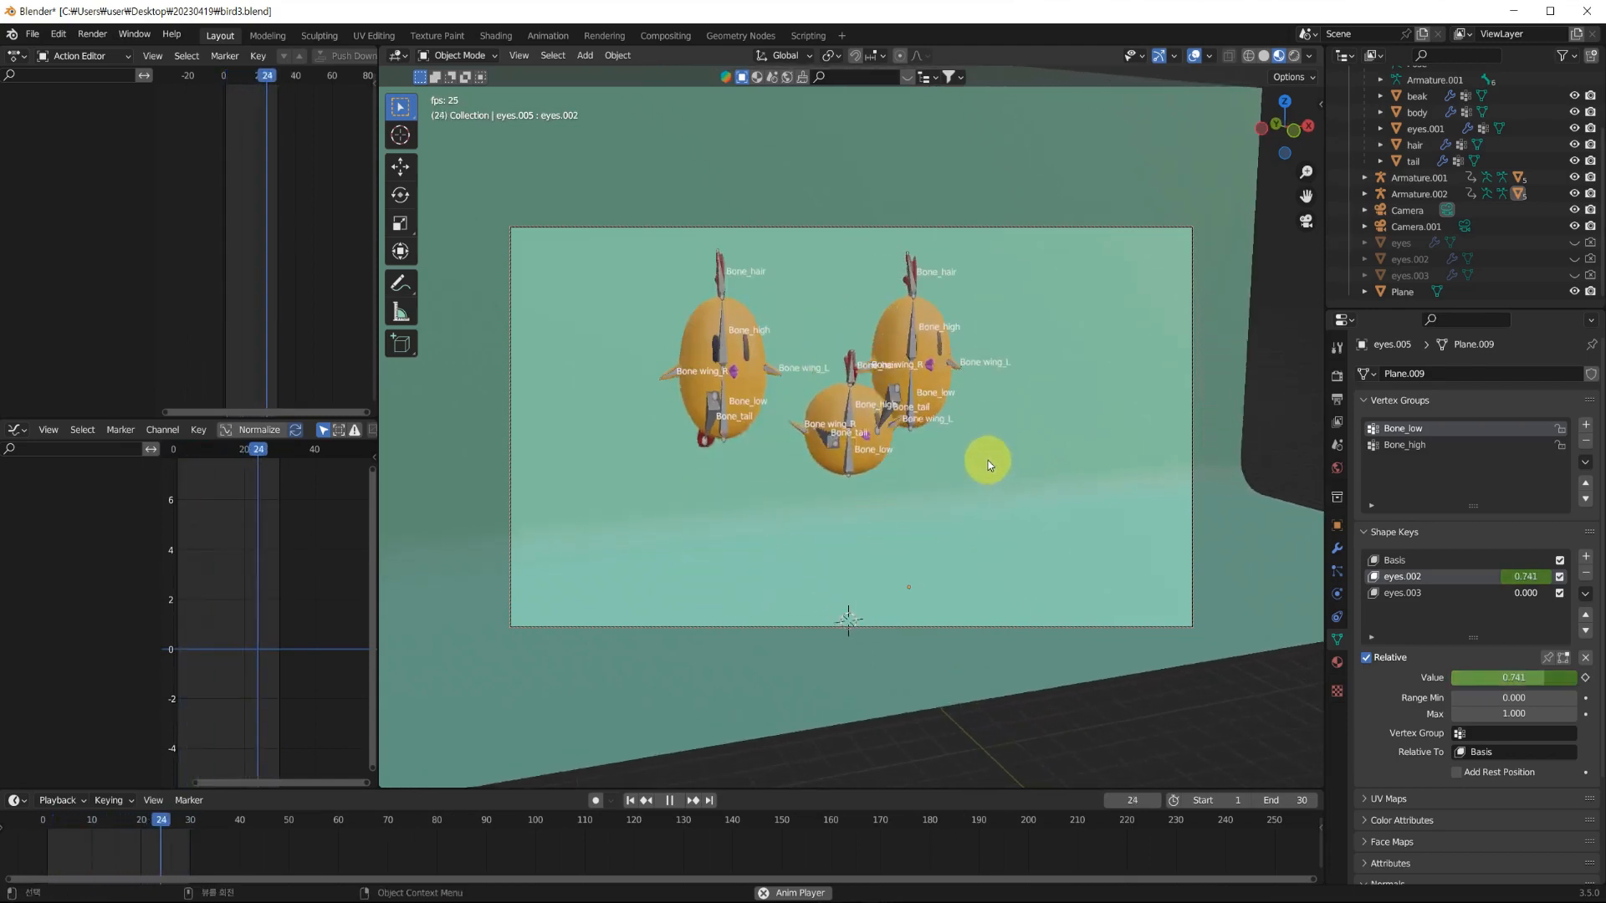
{"action": "key", "text": "space"}
{"action": "key", "text": "Up"}
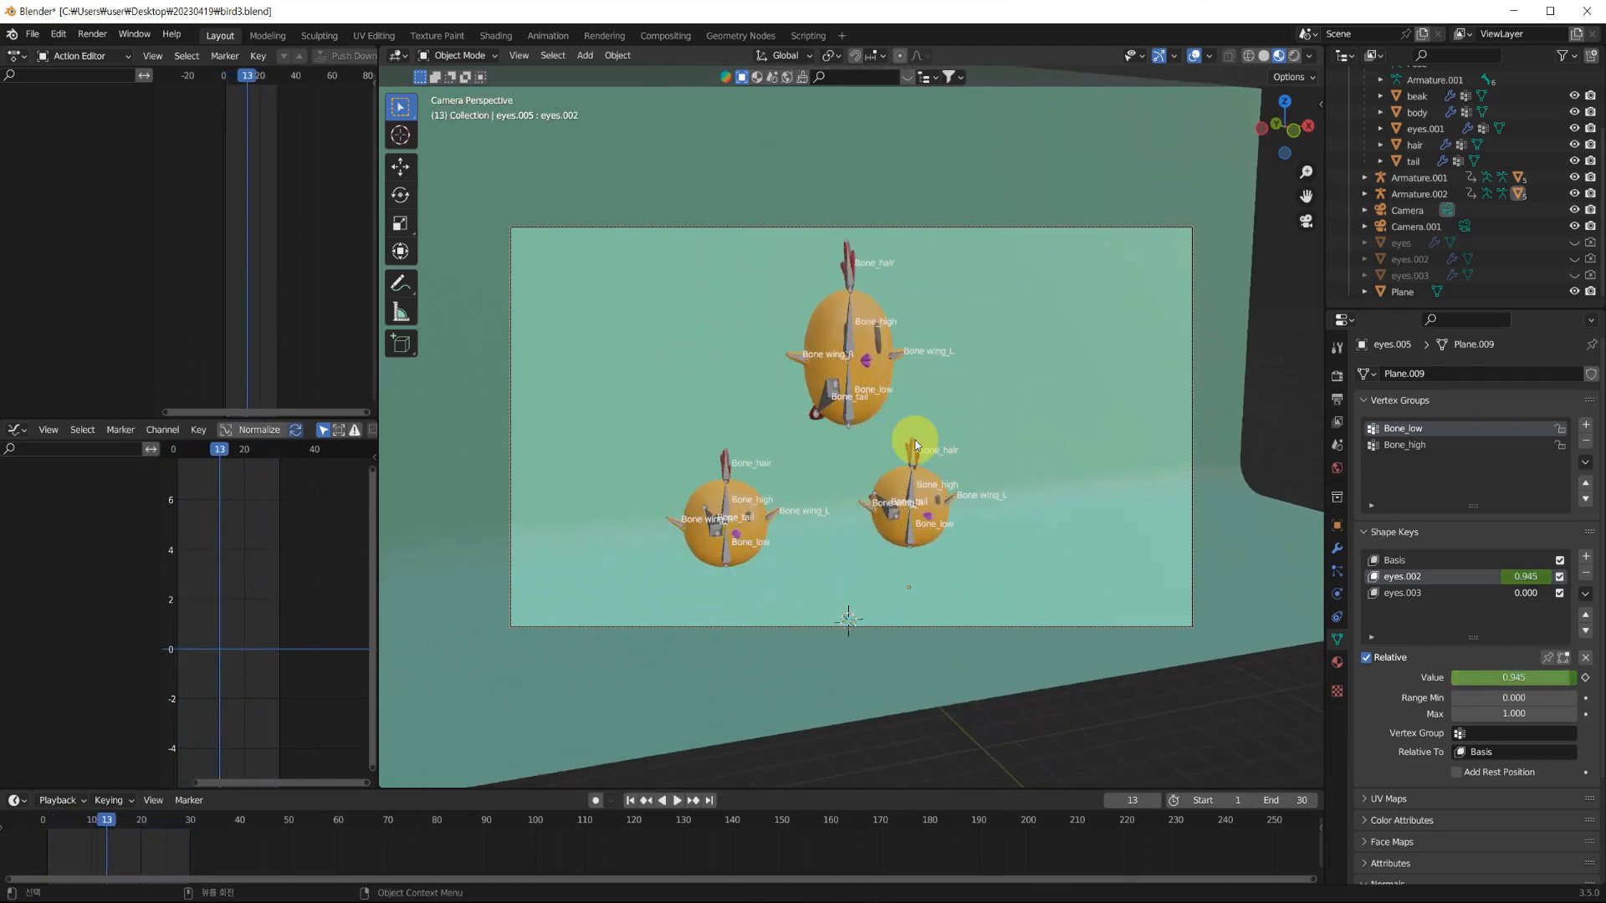
Switch to rendered shading, add a 5000 W point light and duplicate it about 27.3 m along X.
{"action": "left_click", "coordinate": [1293, 55]}
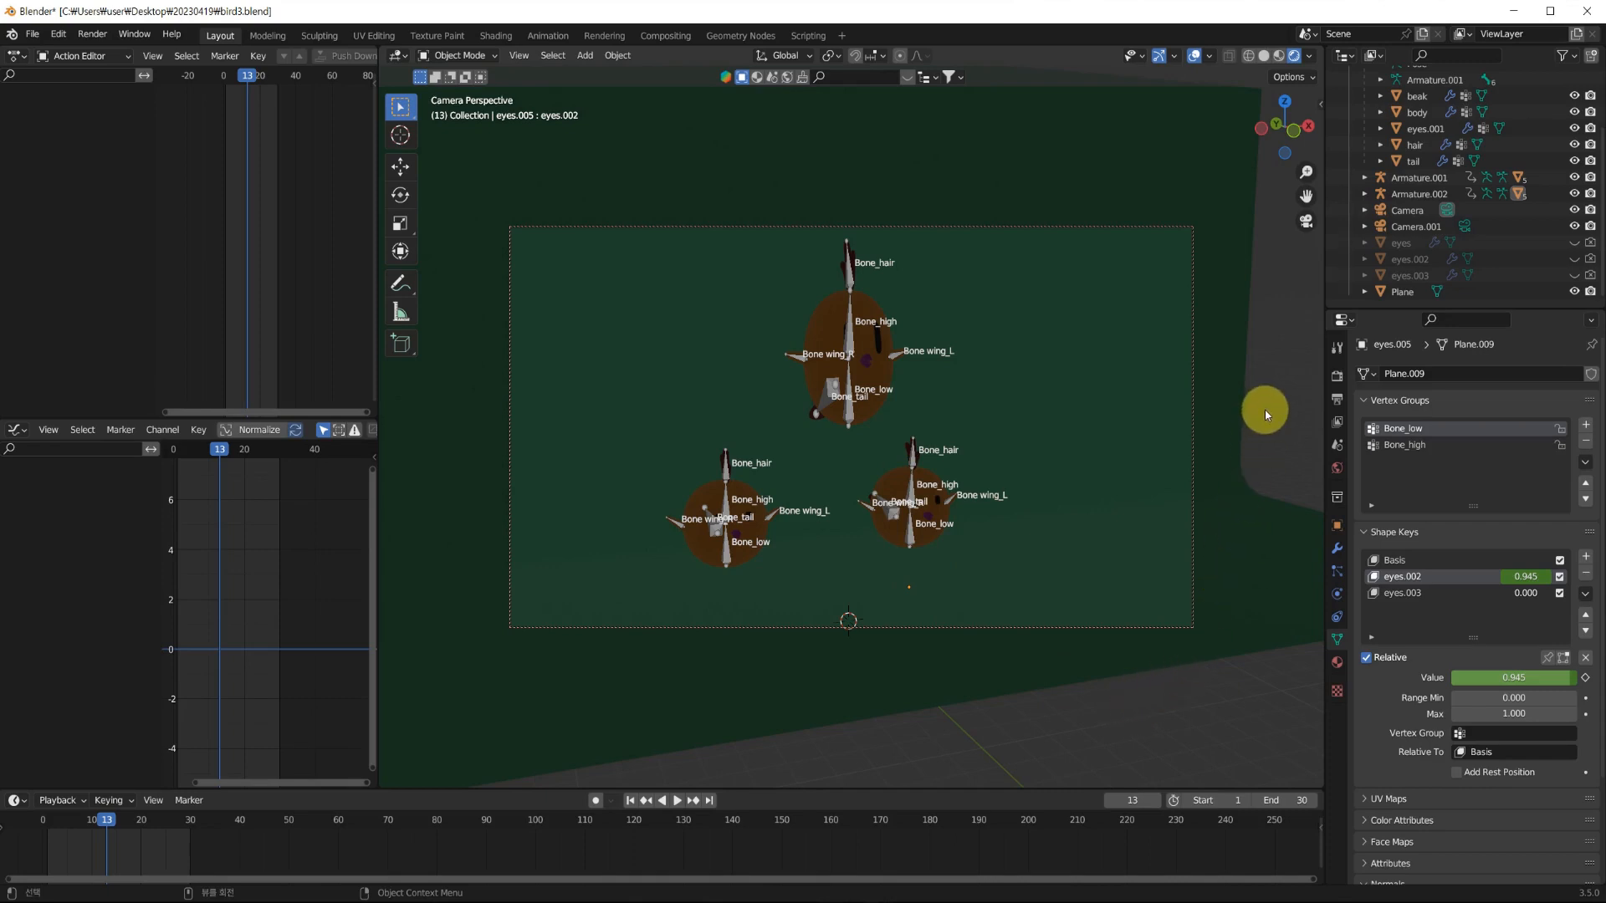
{"action": "key", "text": "shift+a"}
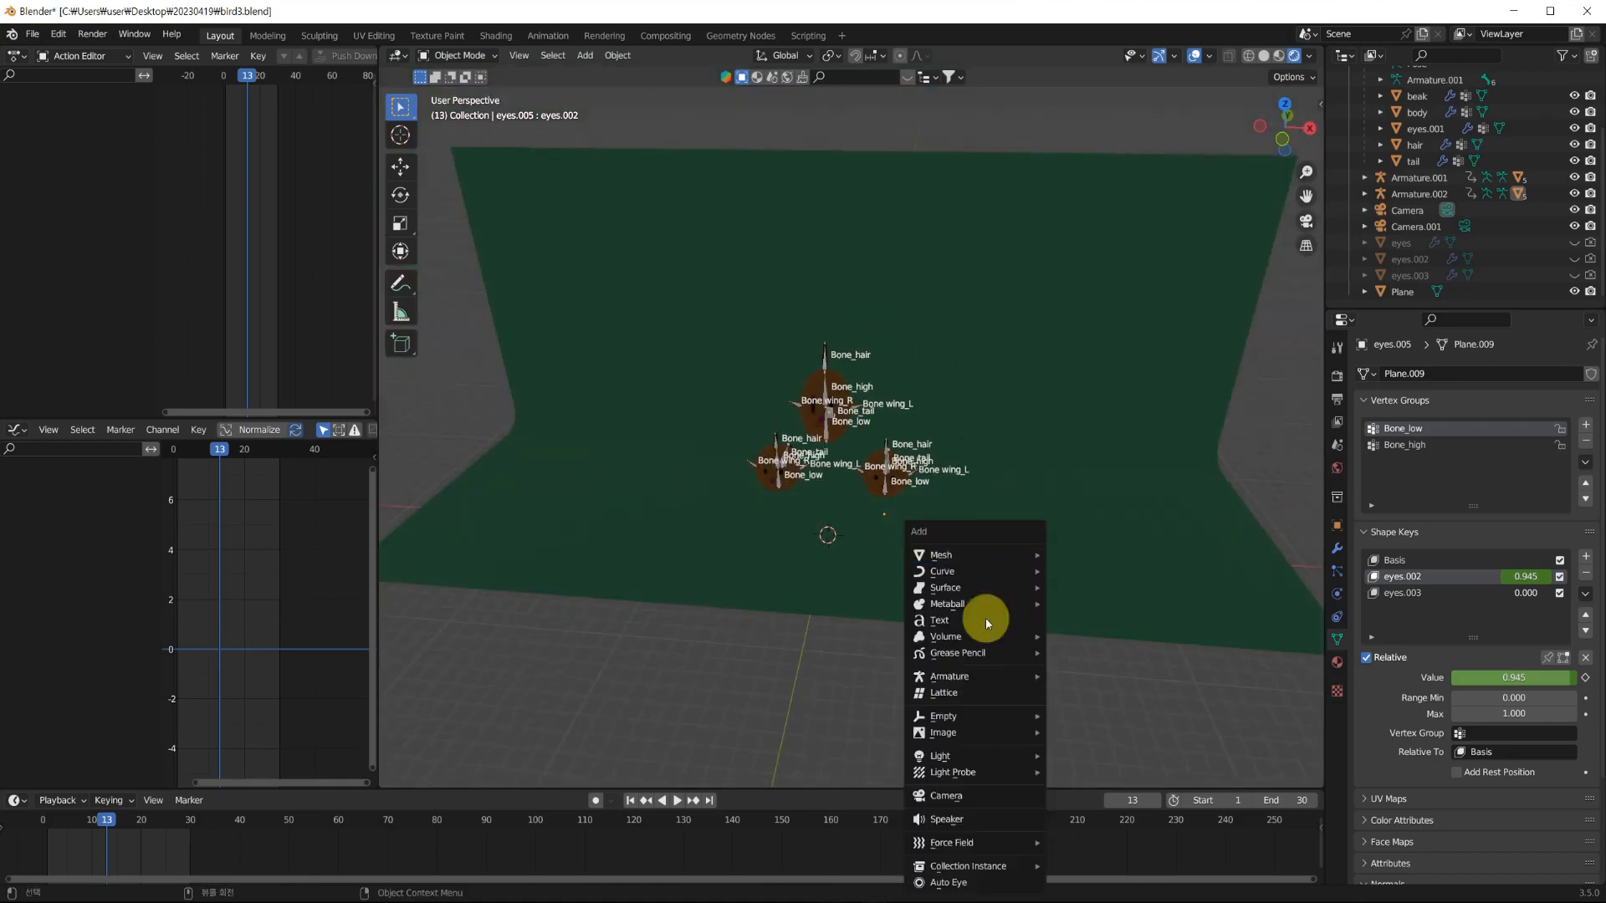
{"action": "mouse_move", "coordinate": [987, 756]}
{"action": "left_click", "coordinate": [1079, 756]}
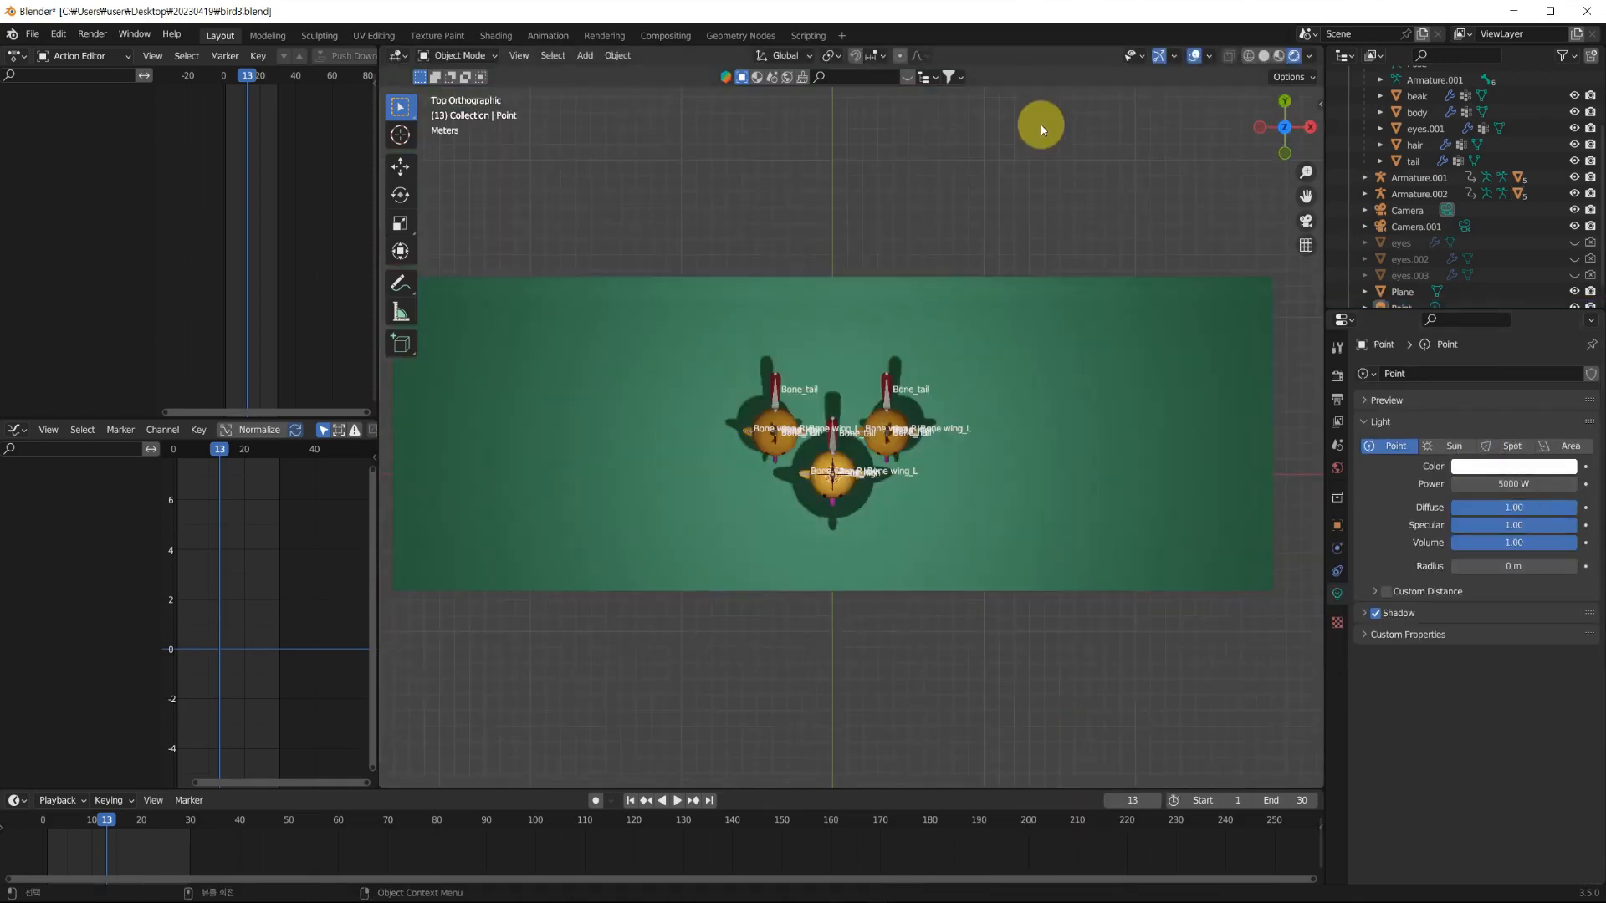
{"action": "key", "text": "g"}
{"action": "left_click", "coordinate": [861, 710]}
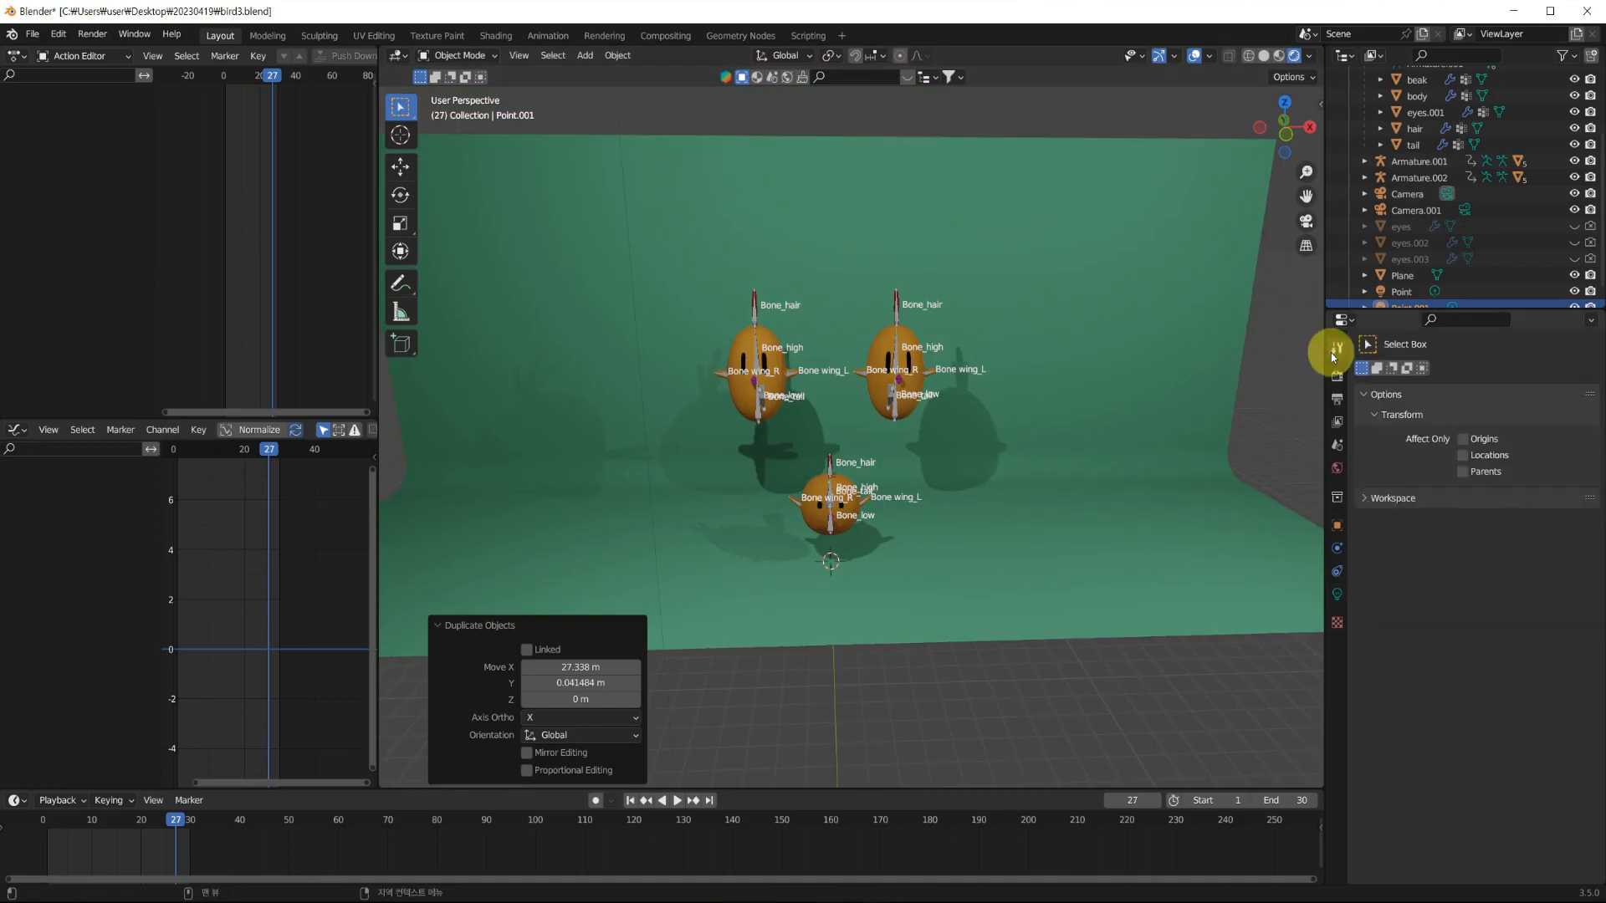
Enable Ambient Occlusion and Bloom for Eevee, and play the lit animation through the camera.
{"action": "left_click", "coordinate": [1336, 376]}
{"action": "key", "text": "space"}
{"action": "key", "text": "KP_0"}
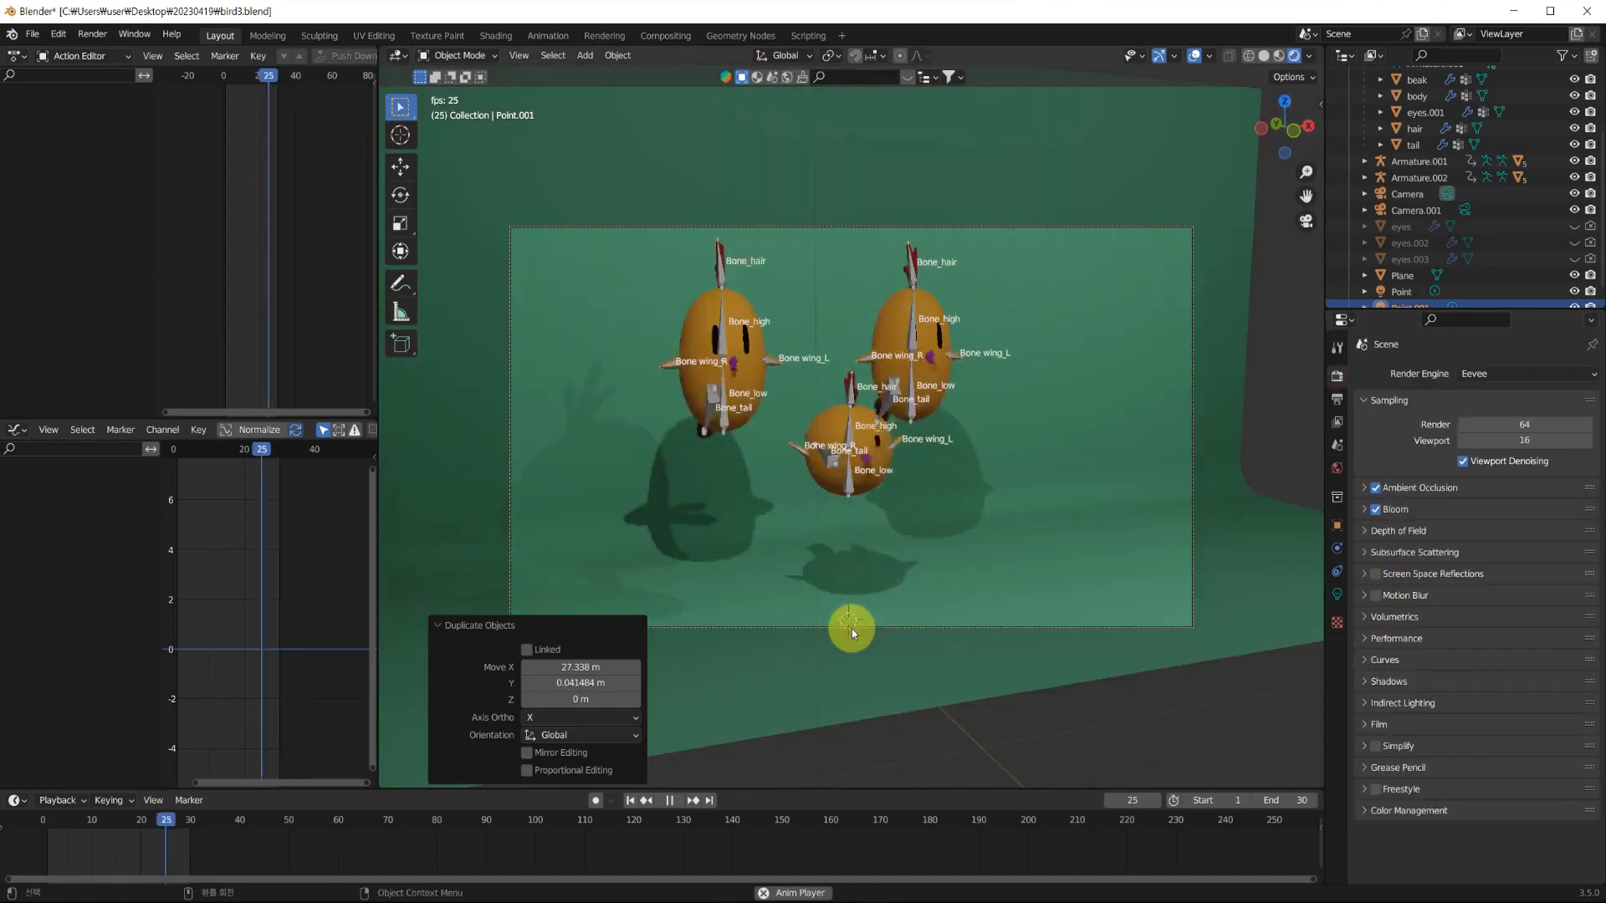
{"action": "left_click", "coordinate": [1376, 488]}
Set the render engine to Cycles with GPU Compute, enable viewport denoising and preview the playback.
{"action": "left_click", "coordinate": [1497, 374]}
{"action": "left_click", "coordinate": [1481, 430]}
{"action": "left_click", "coordinate": [1471, 416]}
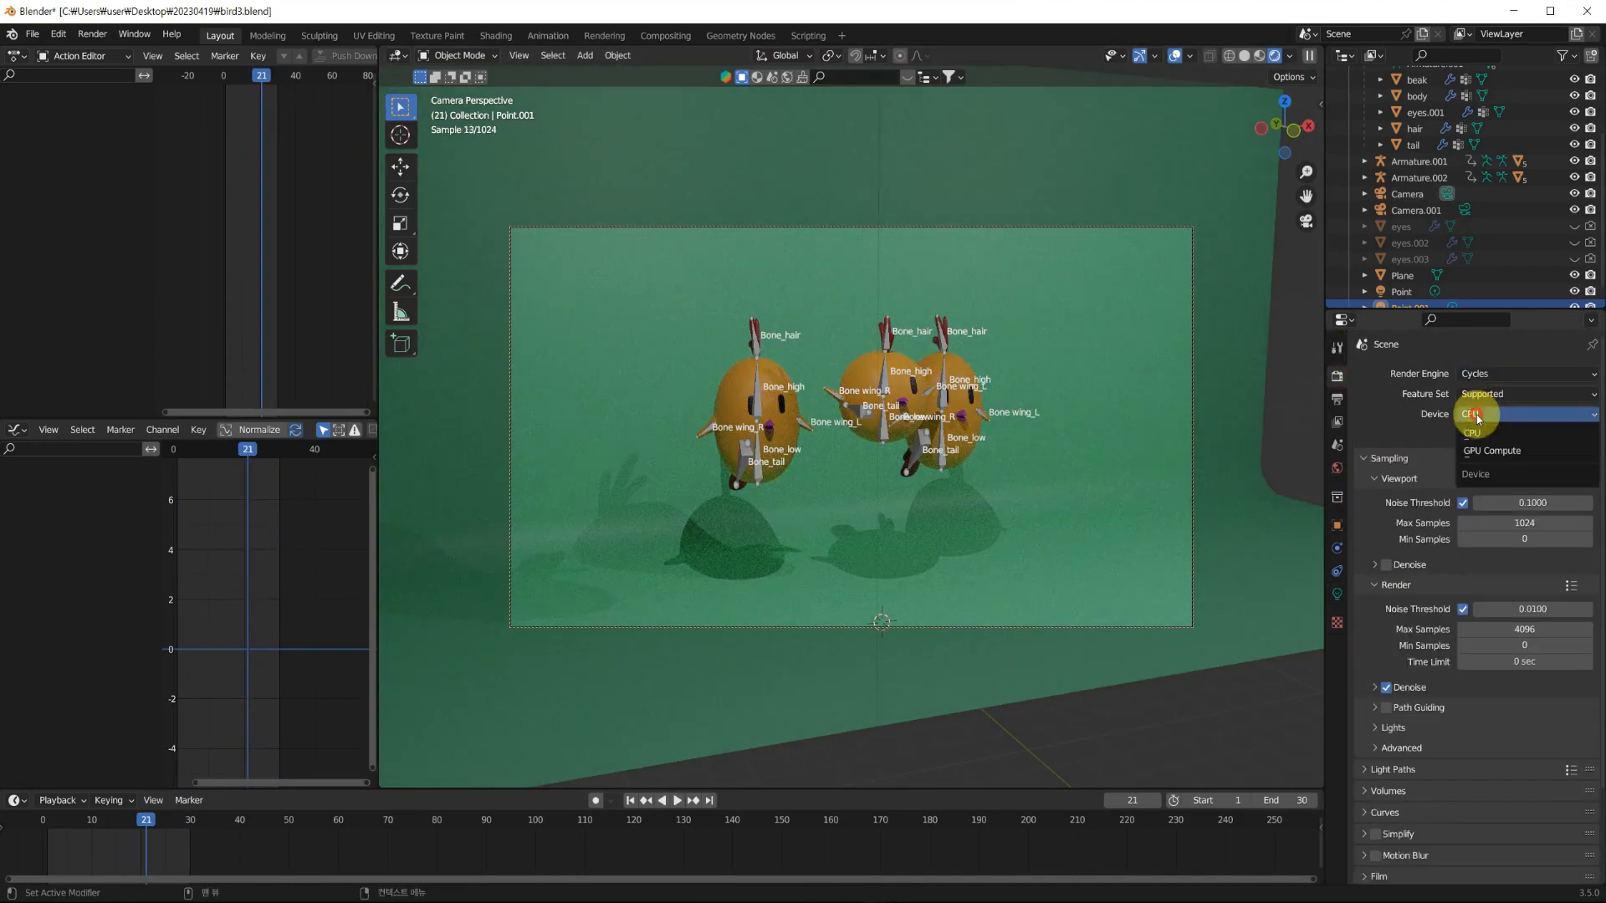
{"action": "left_click", "coordinate": [1455, 451]}
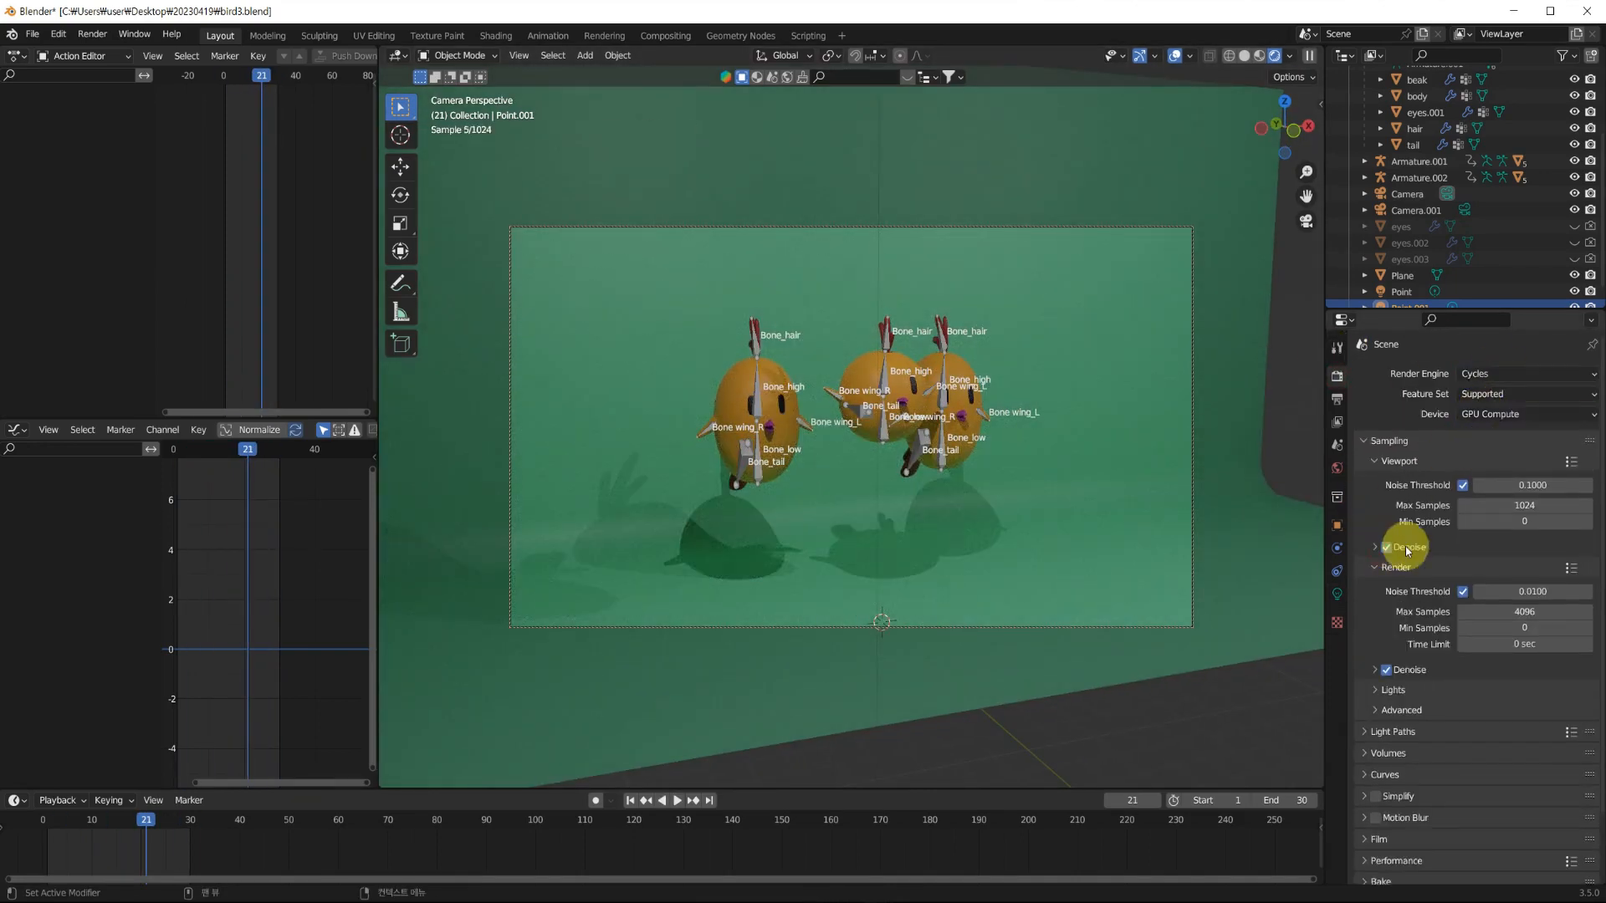
{"action": "left_click", "coordinate": [1403, 549]}
{"action": "key", "text": "space"}
{"action": "key", "text": "space"}
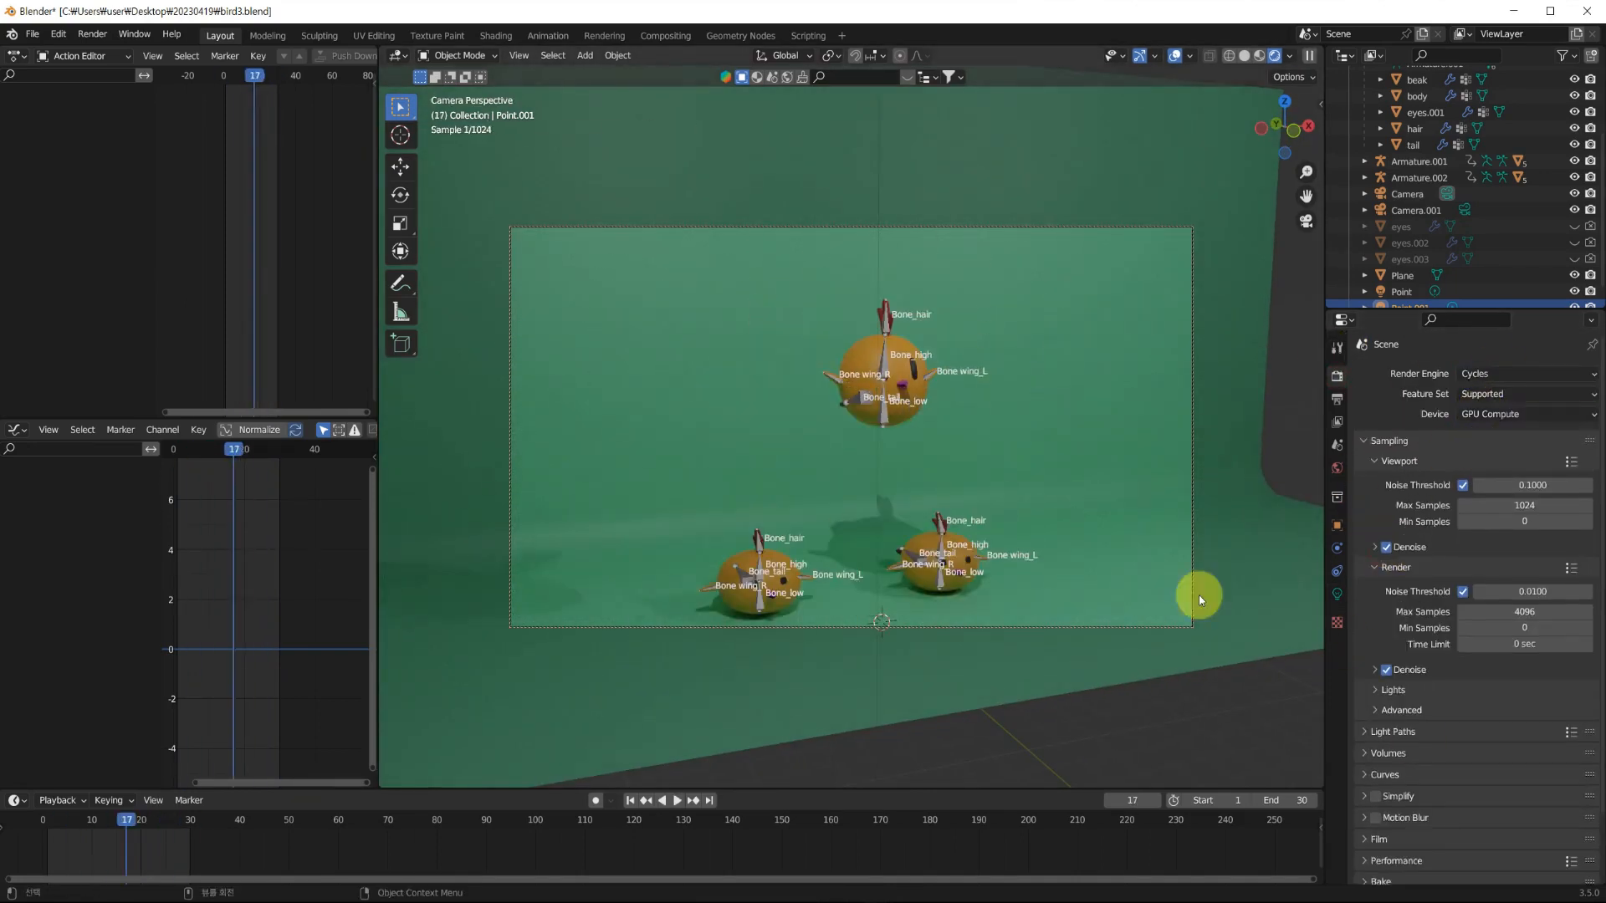
Set the frame rate to 30 fps and the output folder to 20230418 bird on the Desktop.
{"action": "left_click", "coordinate": [1336, 403]}
{"action": "left_click", "coordinate": [1522, 521]}
{"action": "left_click", "coordinate": [1495, 572]}
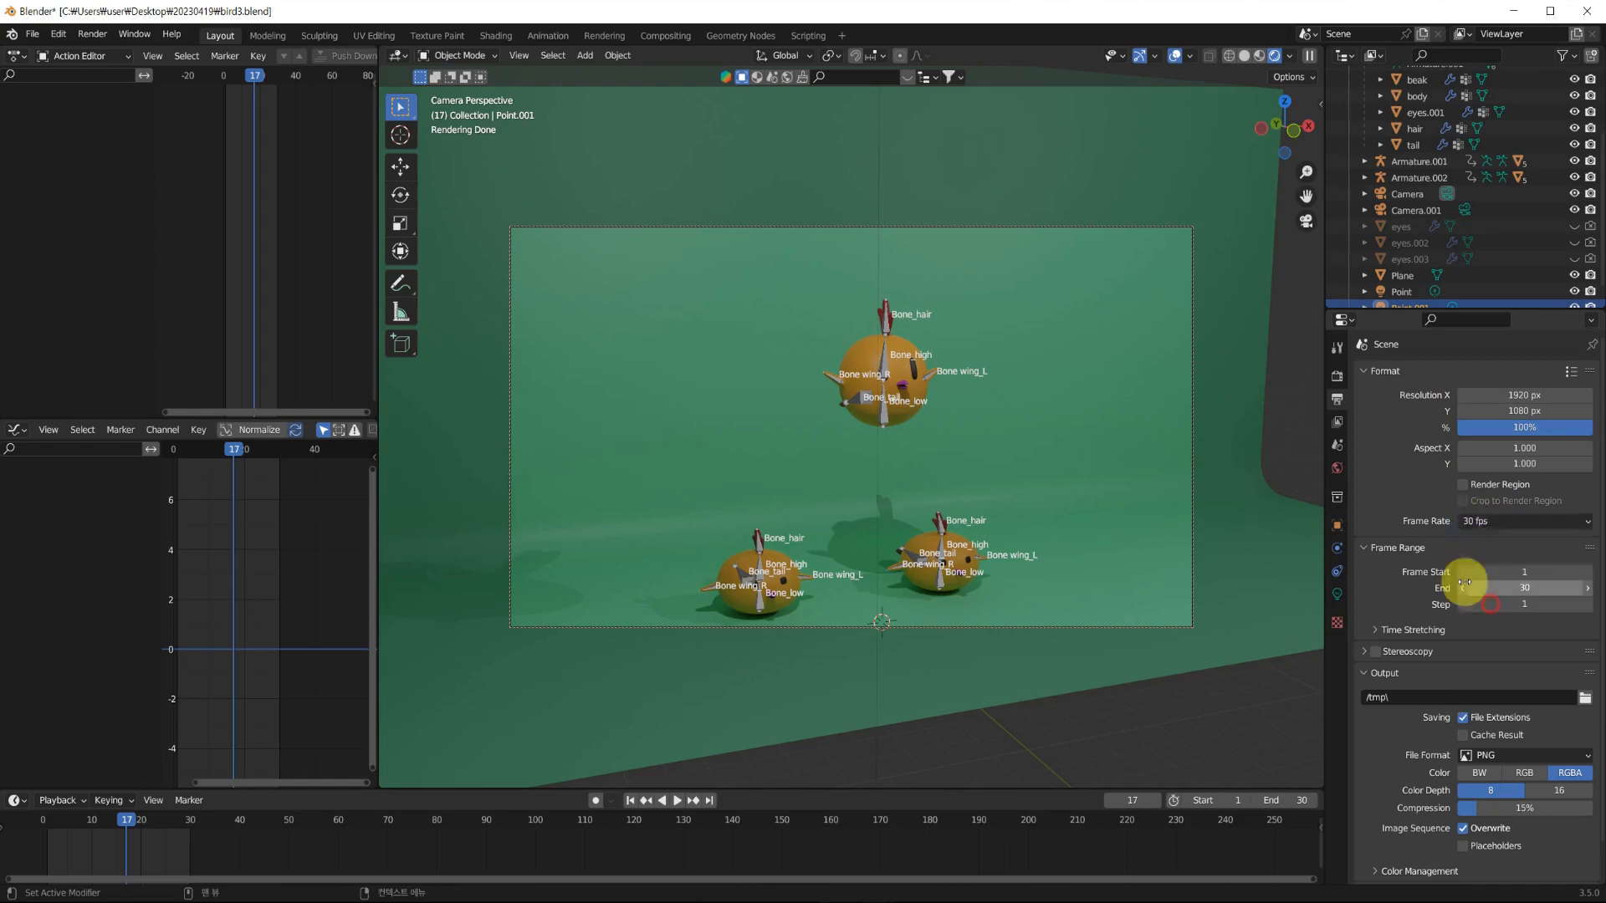
{"action": "left_click", "coordinate": [1585, 697]}
{"action": "double_click", "coordinate": [1015, 469]}
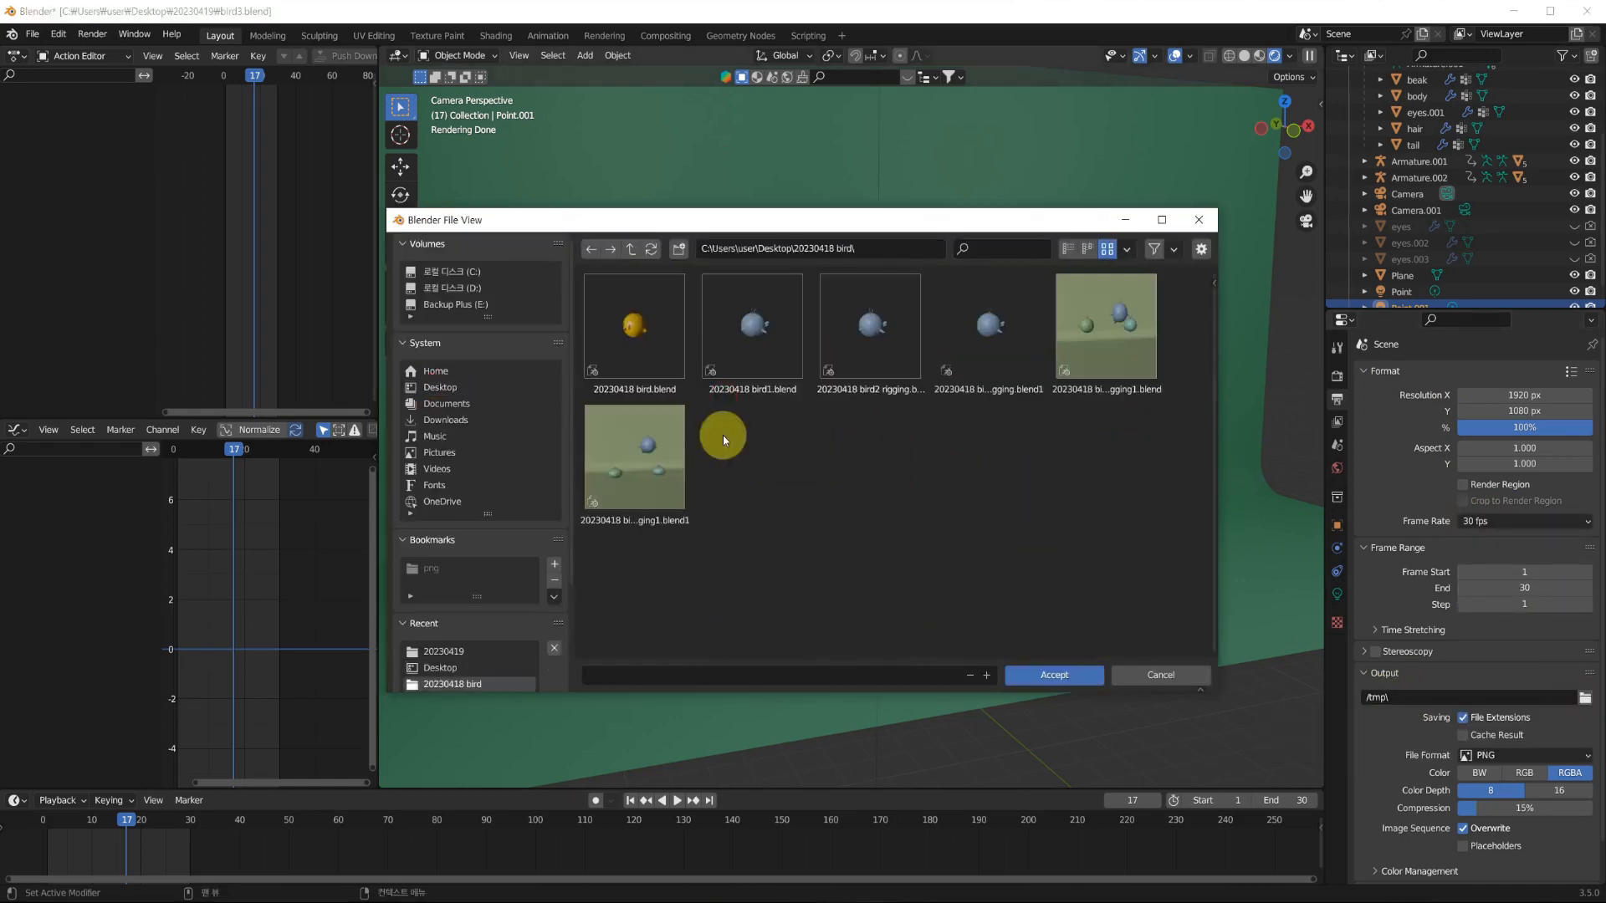
{"action": "left_click", "coordinate": [1047, 670]}
{"action": "scroll", "coordinate": [1432, 666], "scroll_direction": "down", "scroll_amount": 1}
Review the available output file formats and the render commands.
{"action": "left_click", "coordinate": [1505, 715]}
{"action": "left_click", "coordinate": [1294, 797]}
{"action": "left_click", "coordinate": [84, 36]}
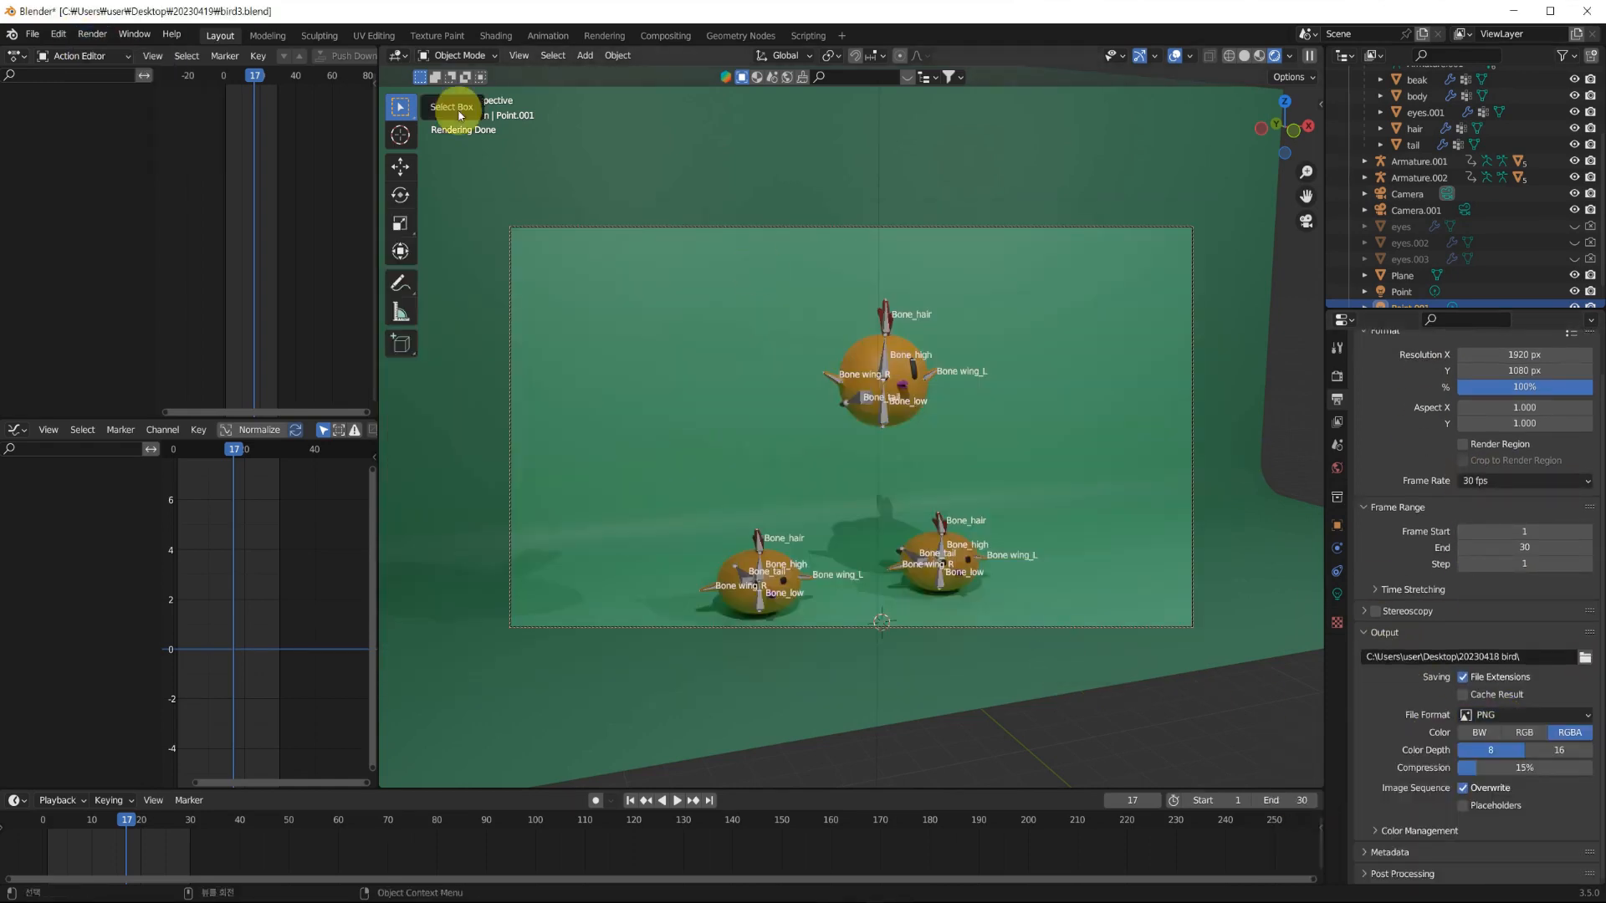
{"action": "left_click", "coordinate": [1524, 716]}
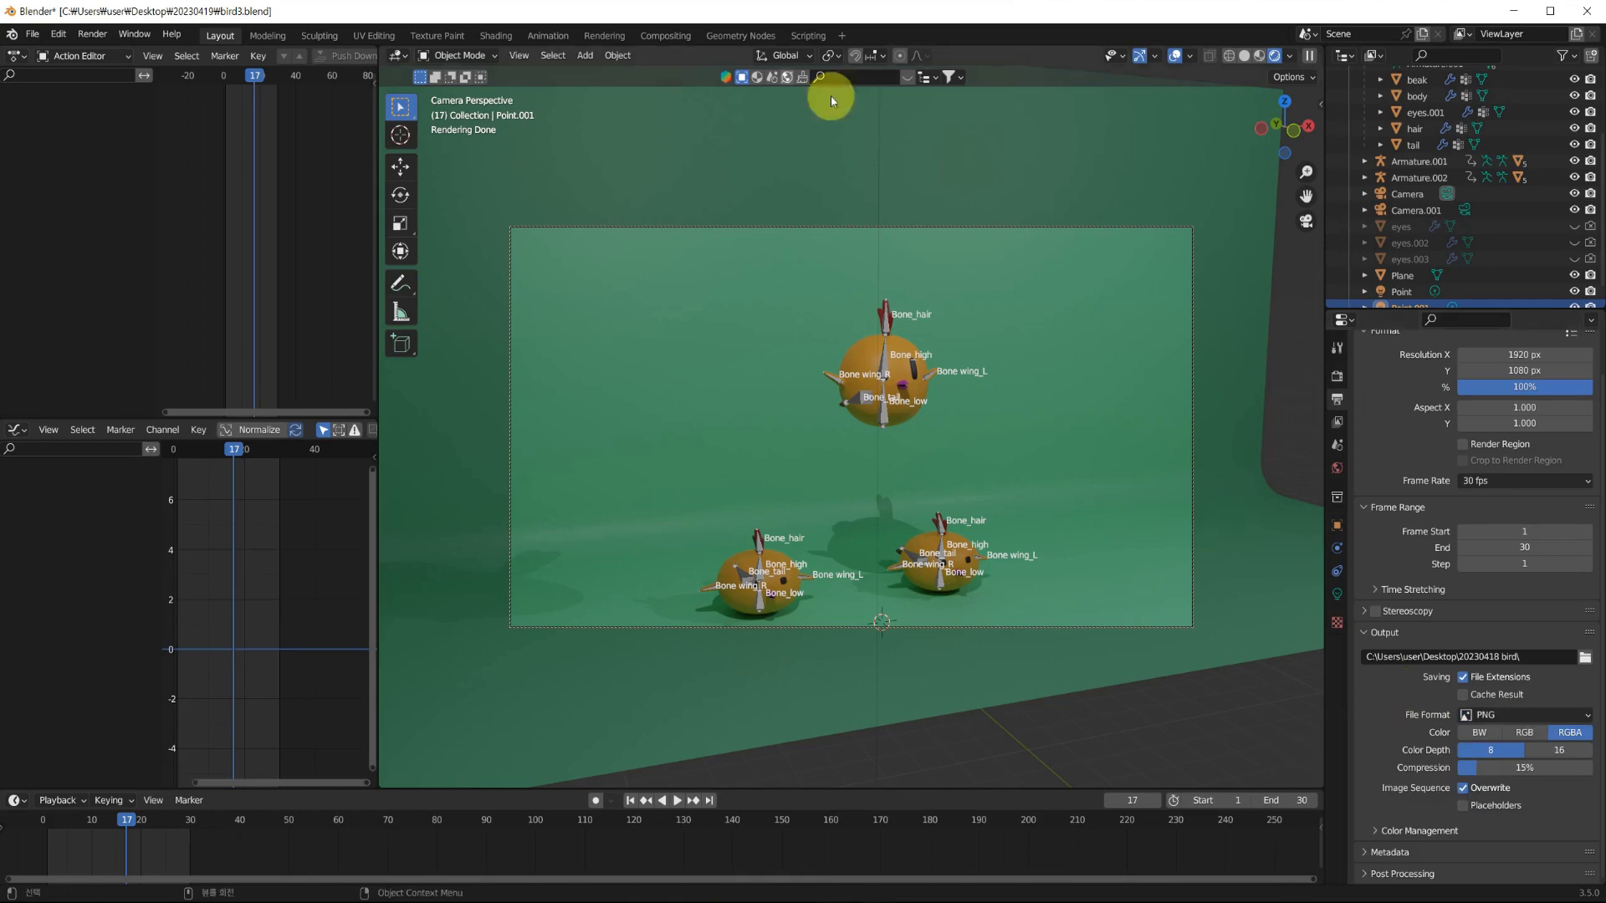
{"action": "left_click", "coordinate": [92, 33]}
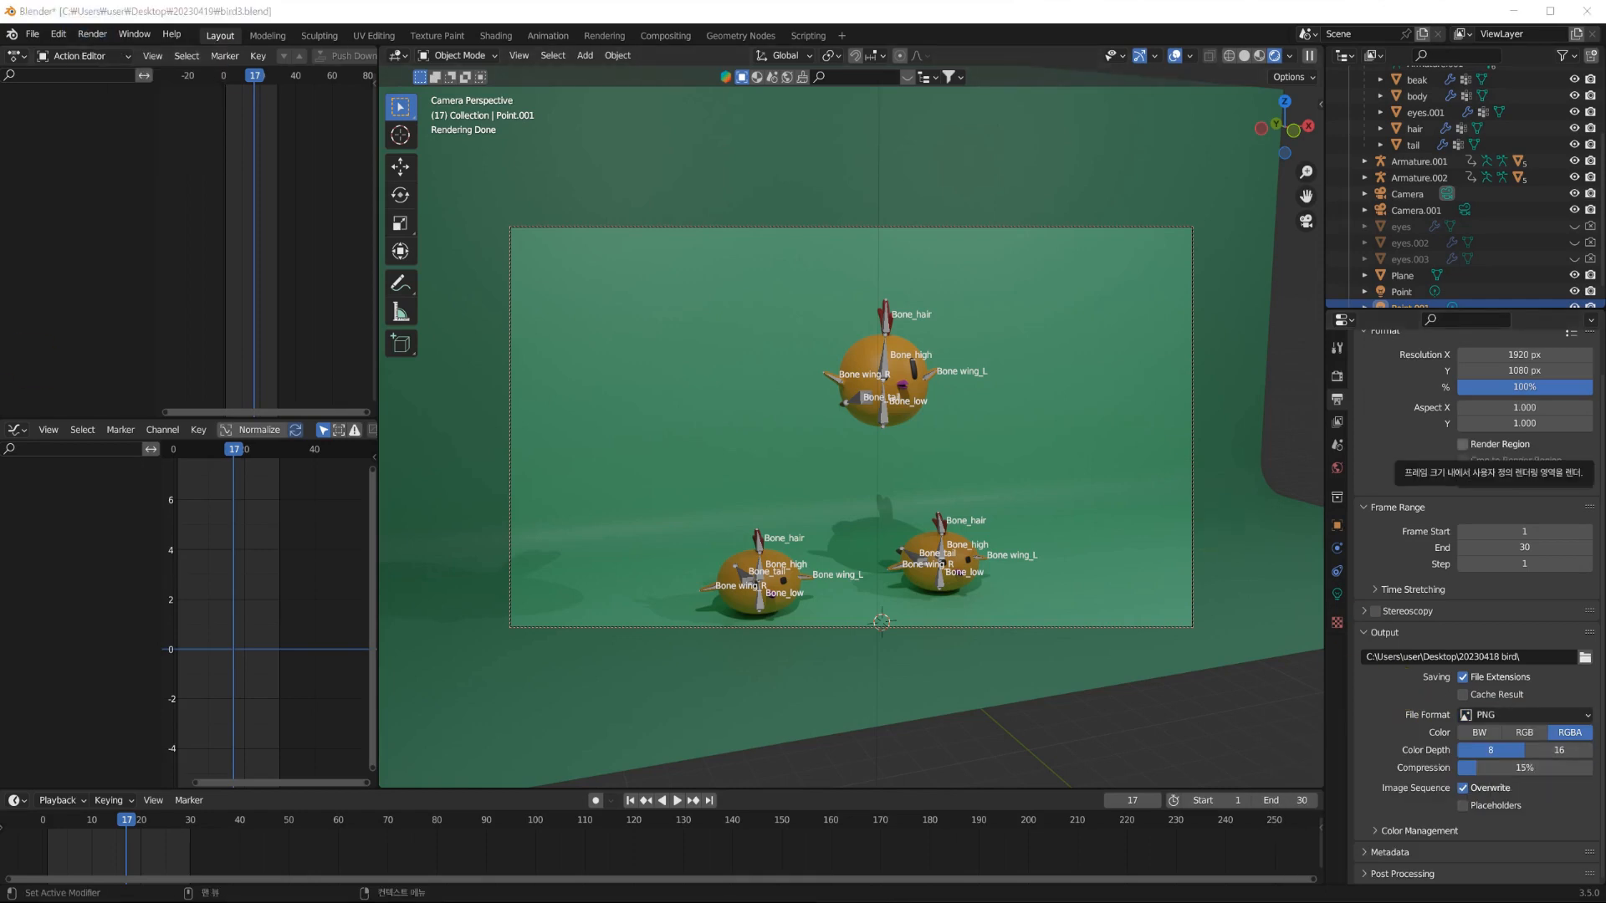